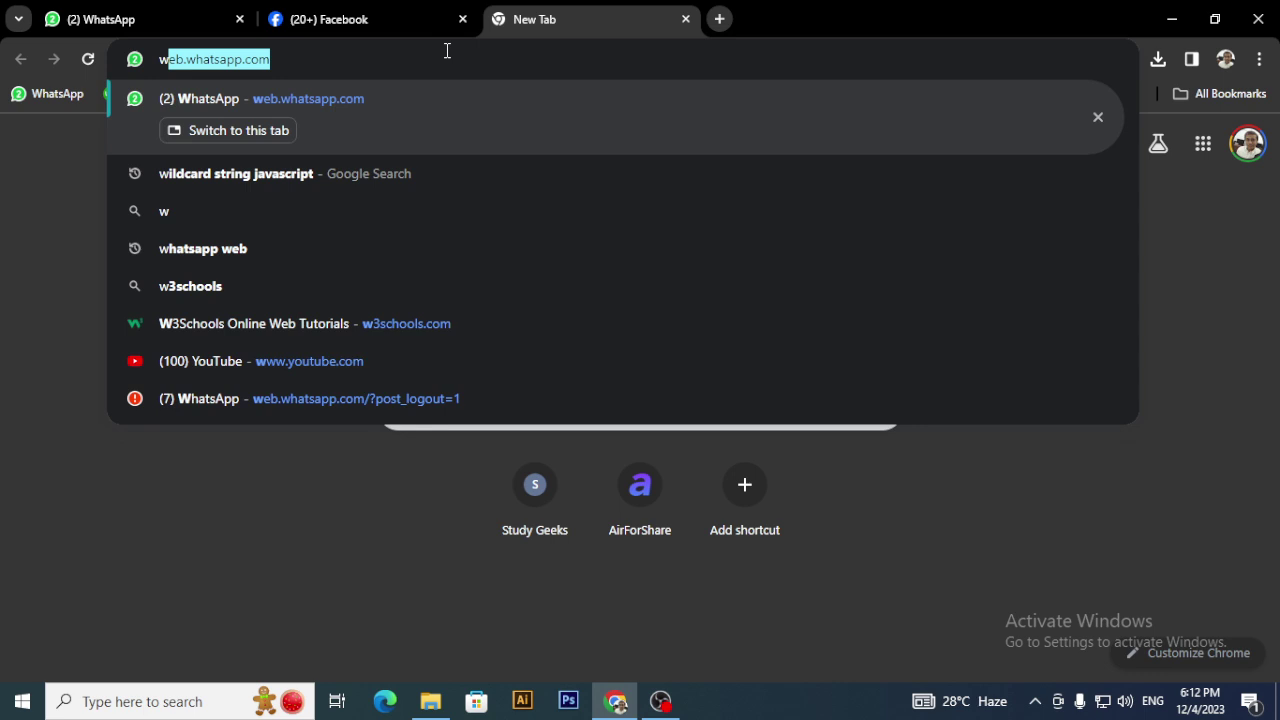
- Search Google for "w3schools excel" and open the Excel Introduction page of the W3Schools Excel Tutorial
type("3")
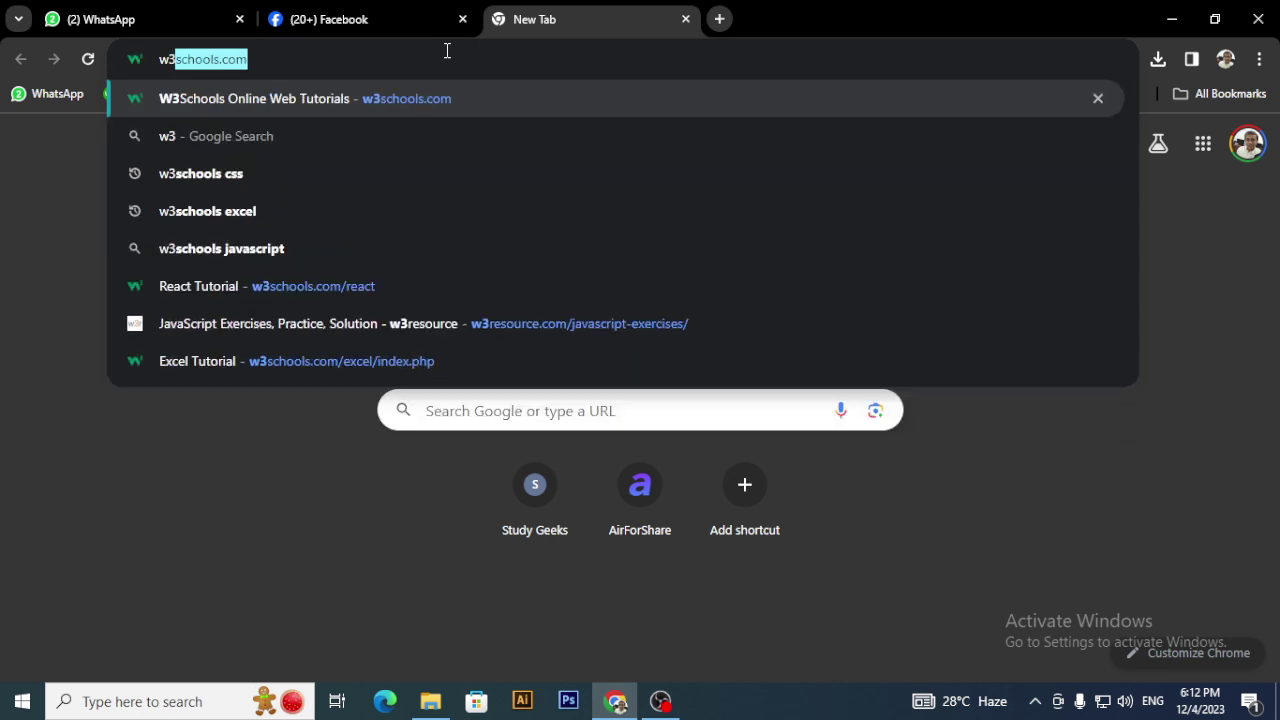
key("Down")
key("Down")
key("Down")
key("Return")
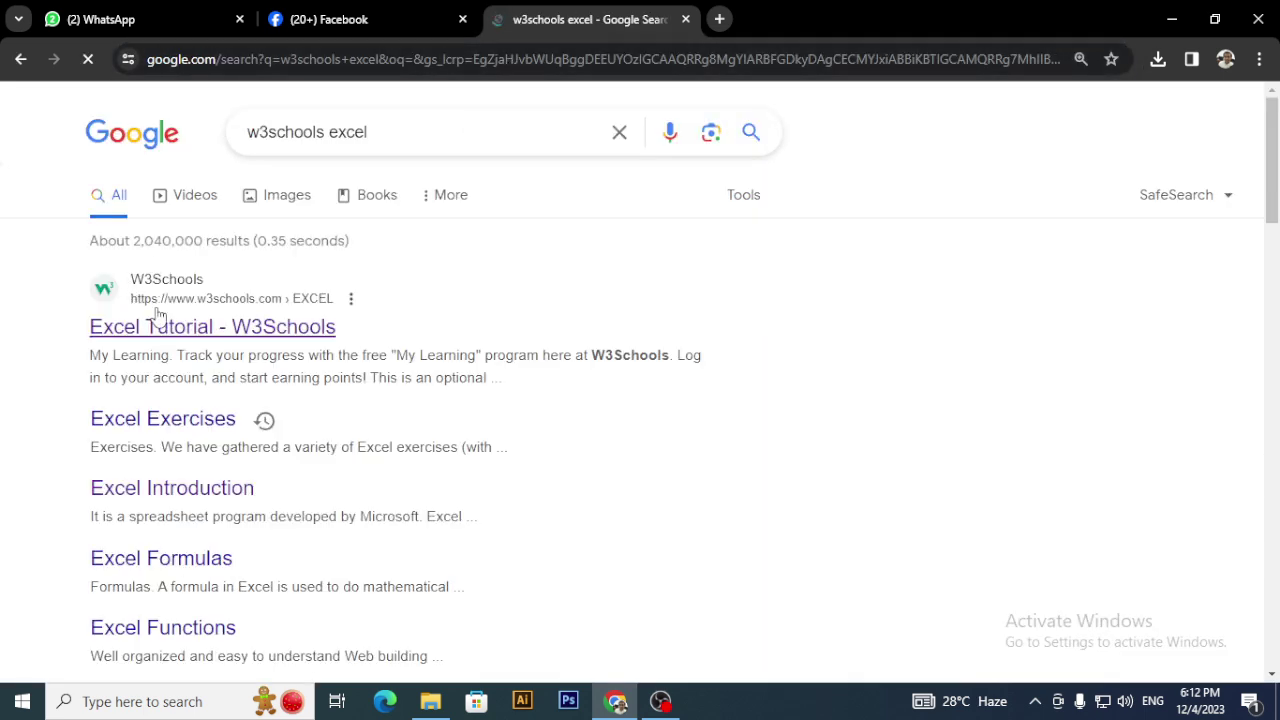
left_click(180, 332)
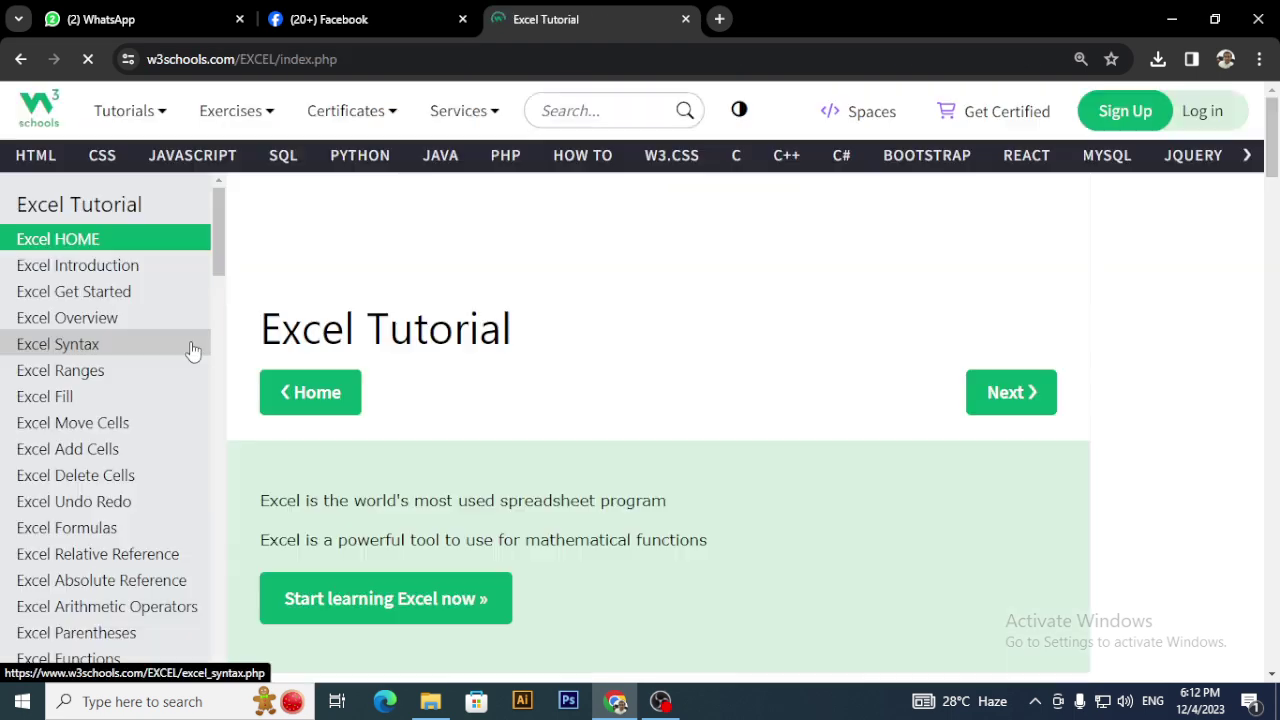
left_click(128, 272)
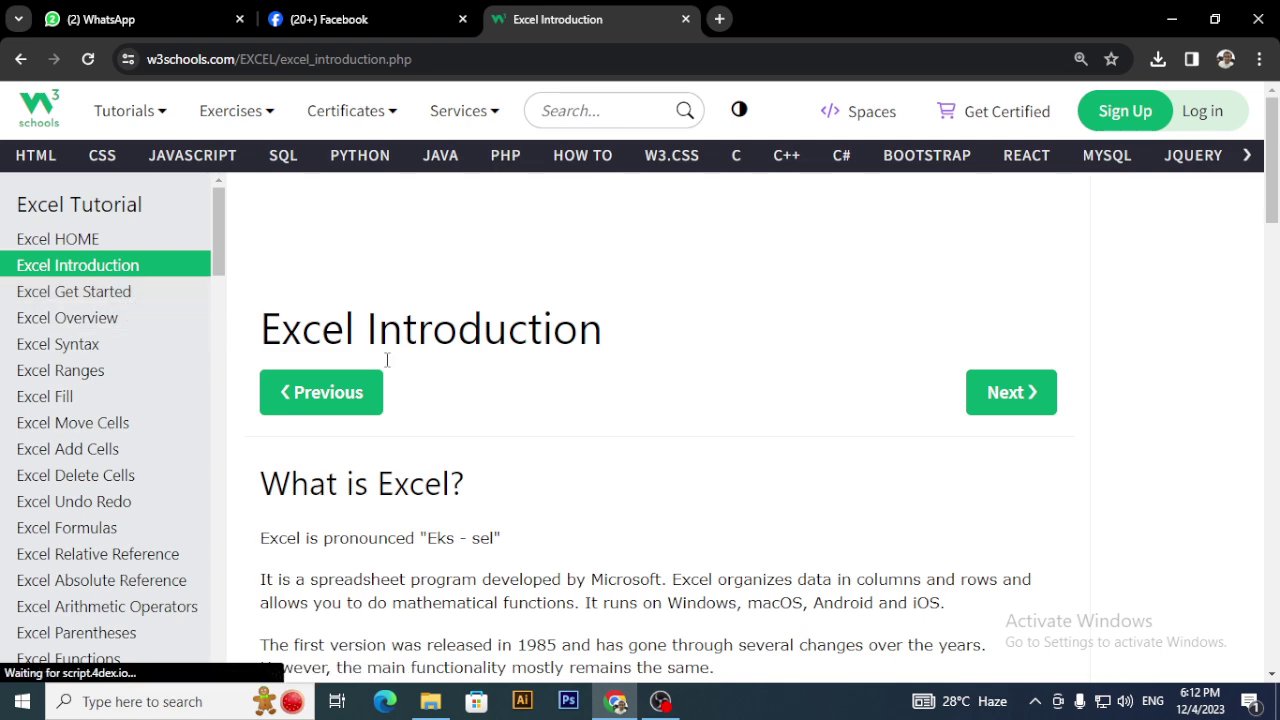
- Read the "What is Excel?" section and highlight the release year of the first version
scroll(228, 338, "down", 3)
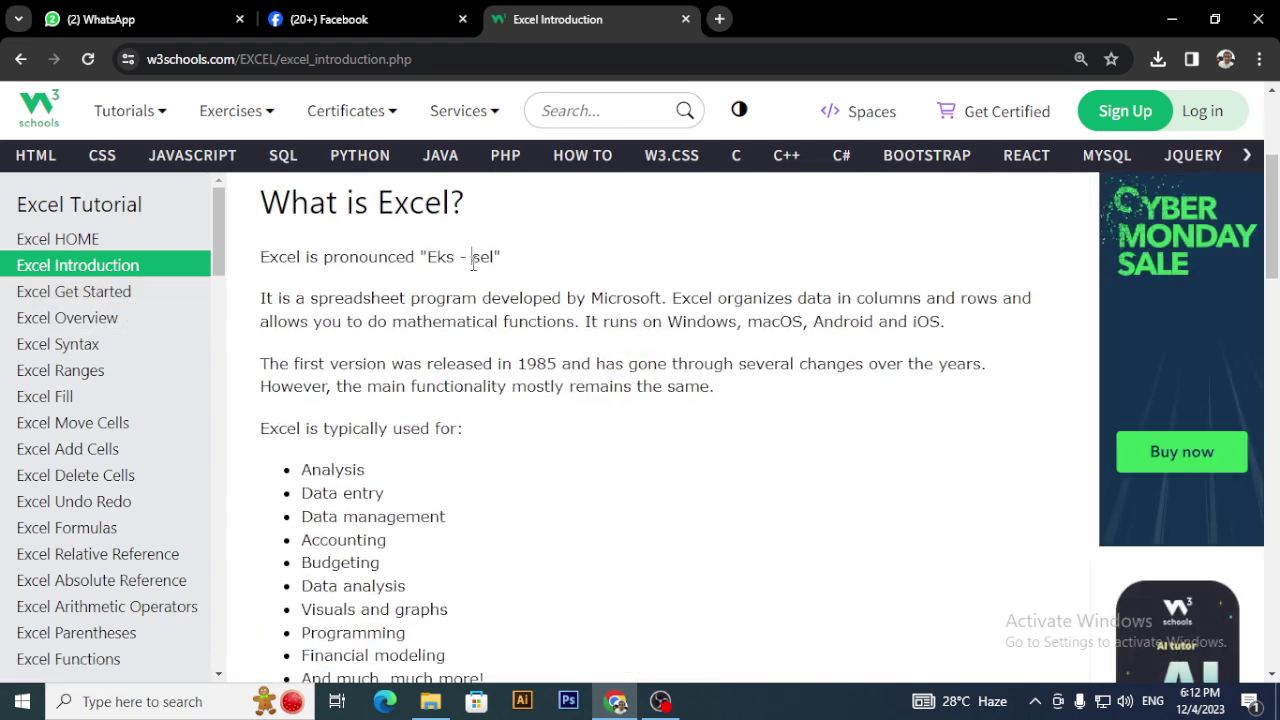
left_click_drag(487, 386, 527, 368)
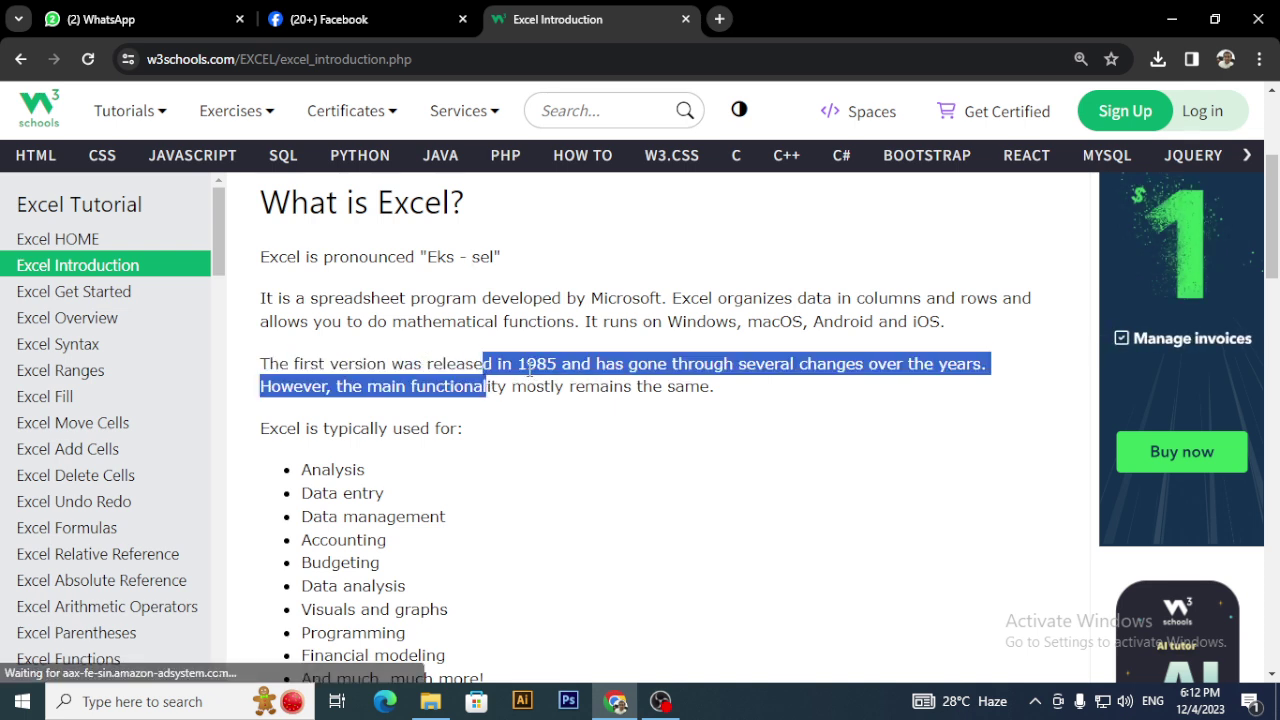
left_click(515, 365)
double_click(535, 364)
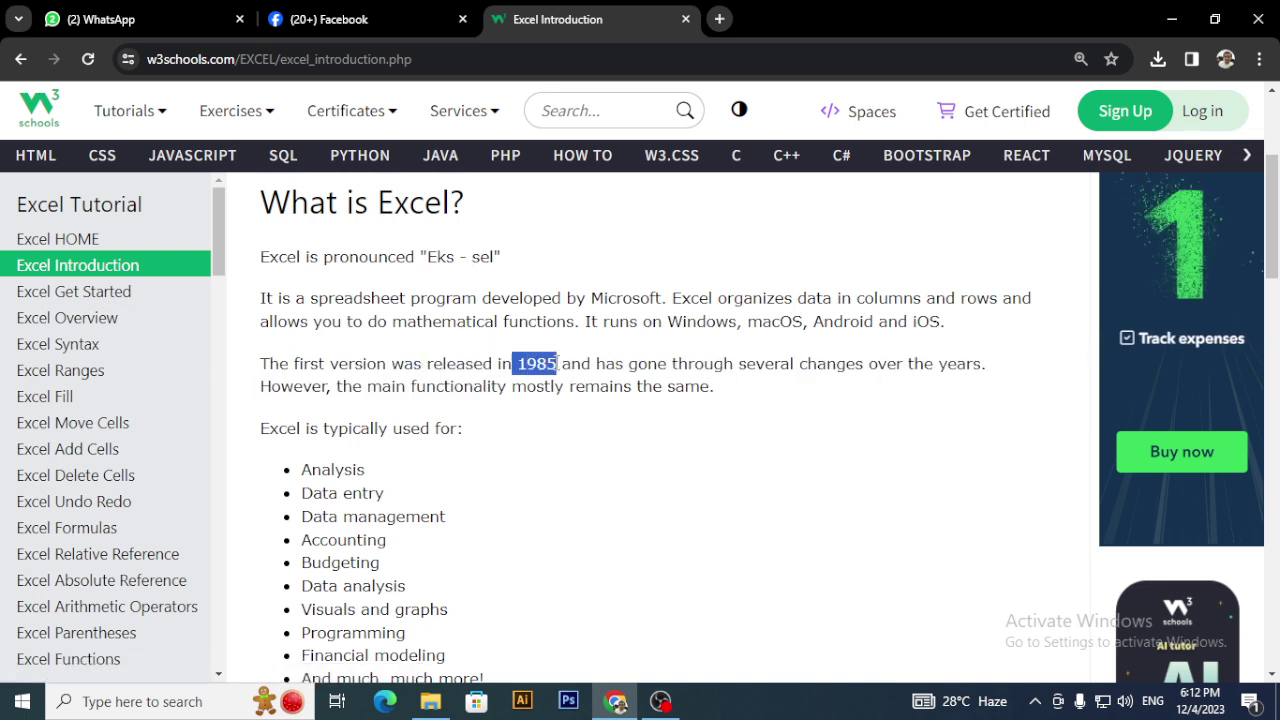
left_click(532, 368)
left_click_drag(515, 366, 557, 360)
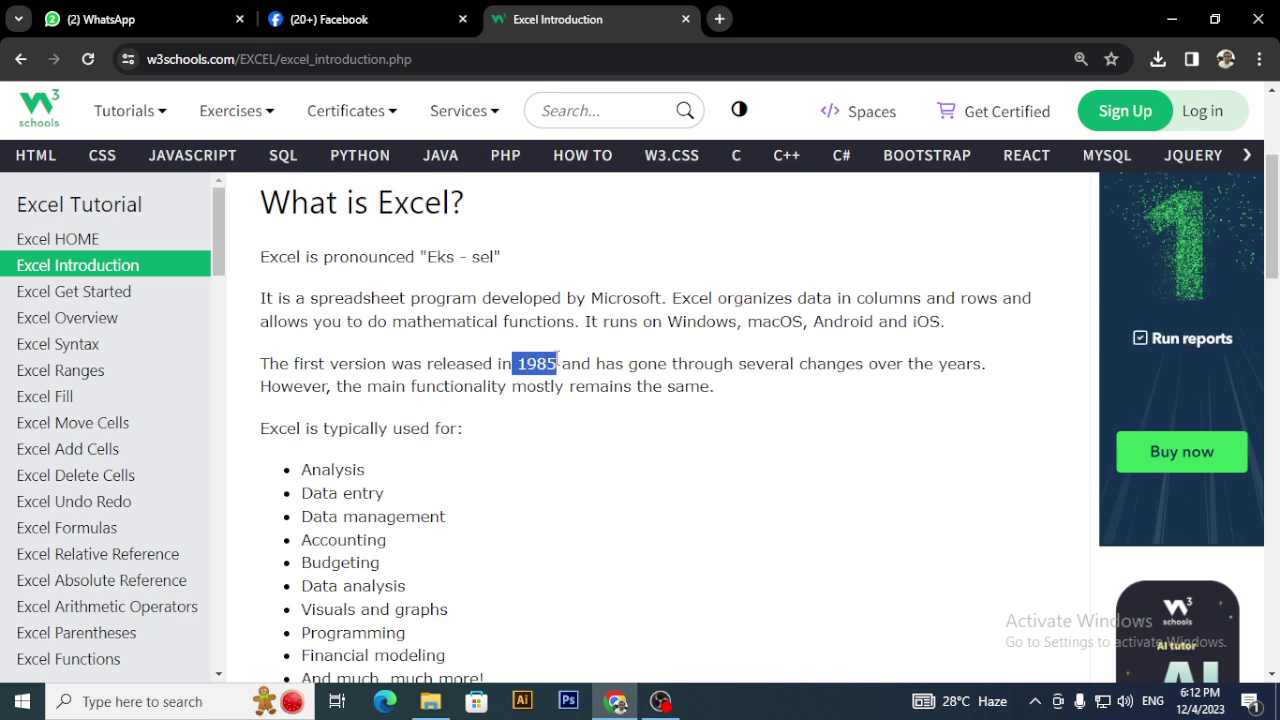
left_click(556, 362)
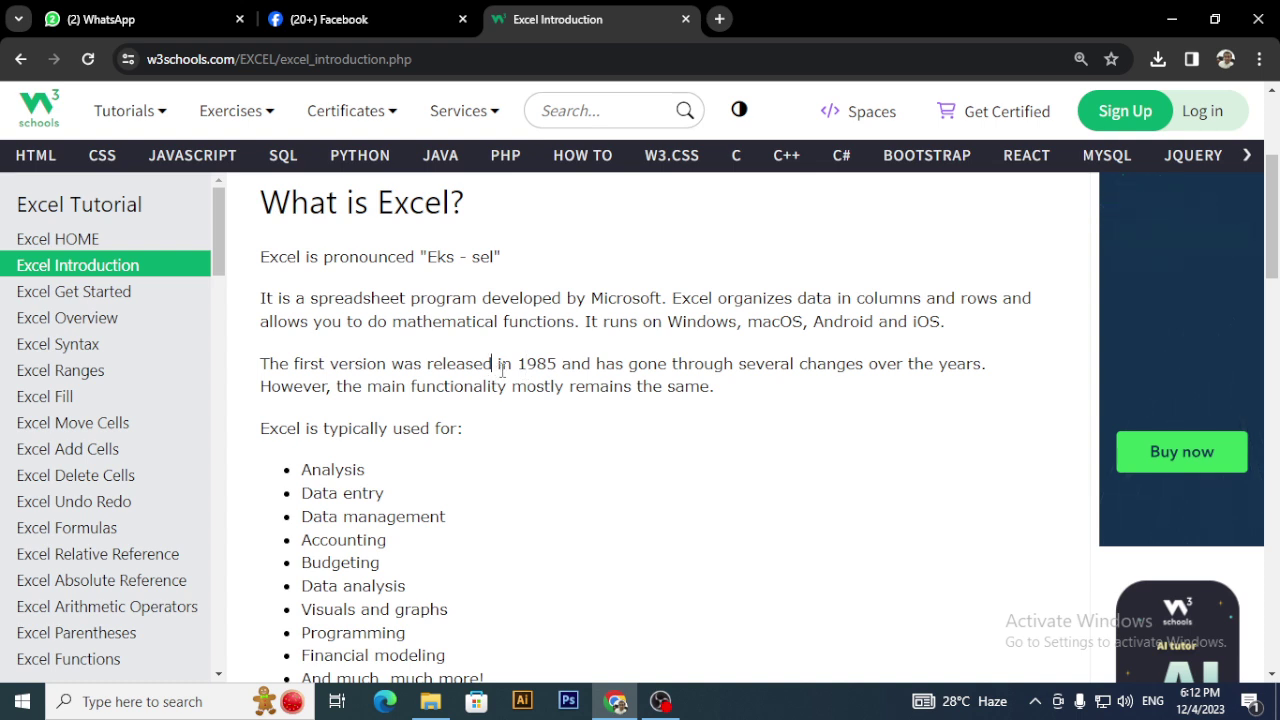
left_click_drag(516, 366, 557, 365)
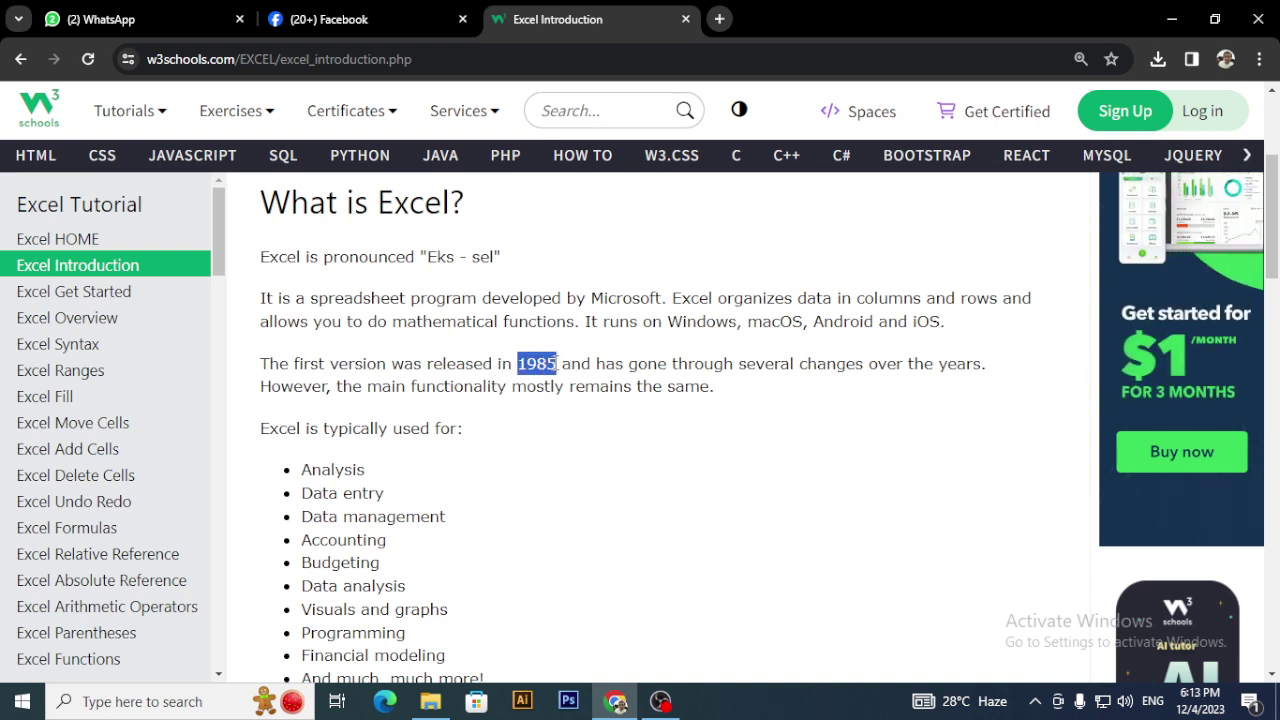
left_click(547, 404)
left_click_drag(517, 366, 556, 363)
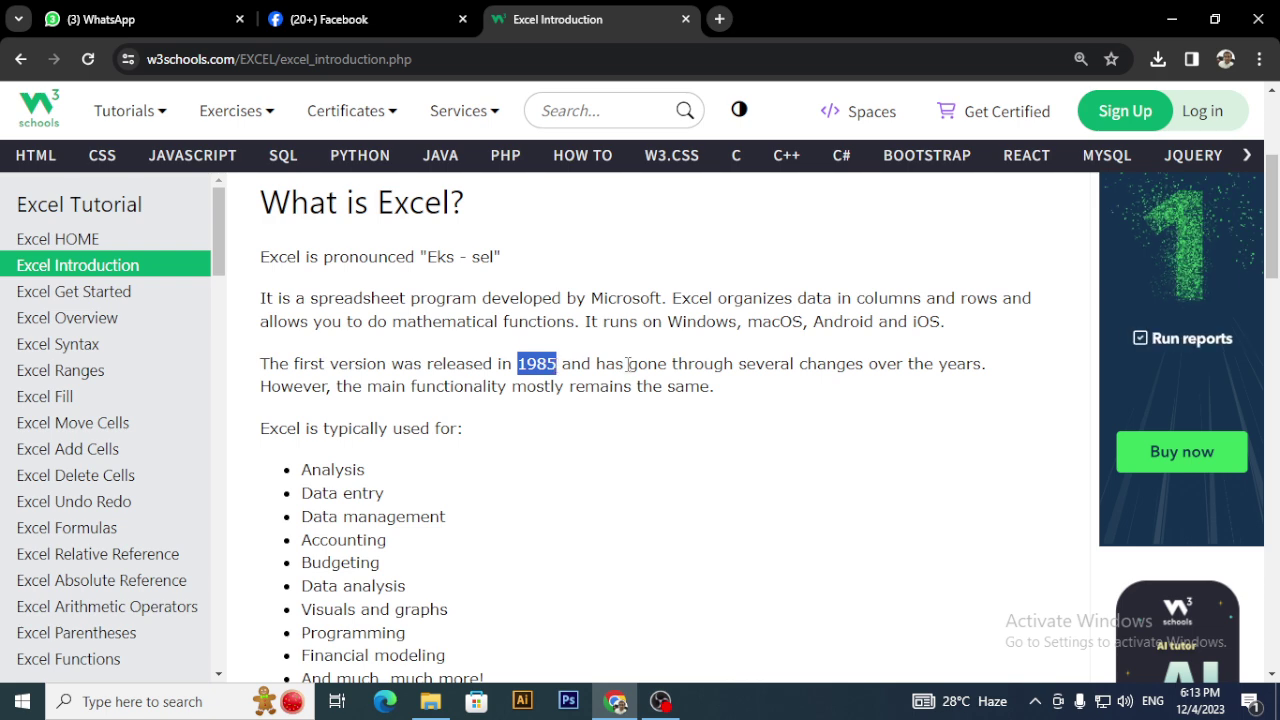
- Review the "Why Use Excel?" section and highlight "spreadsheet program in the world" in its first bullet
scroll(627, 364, "up", 3)
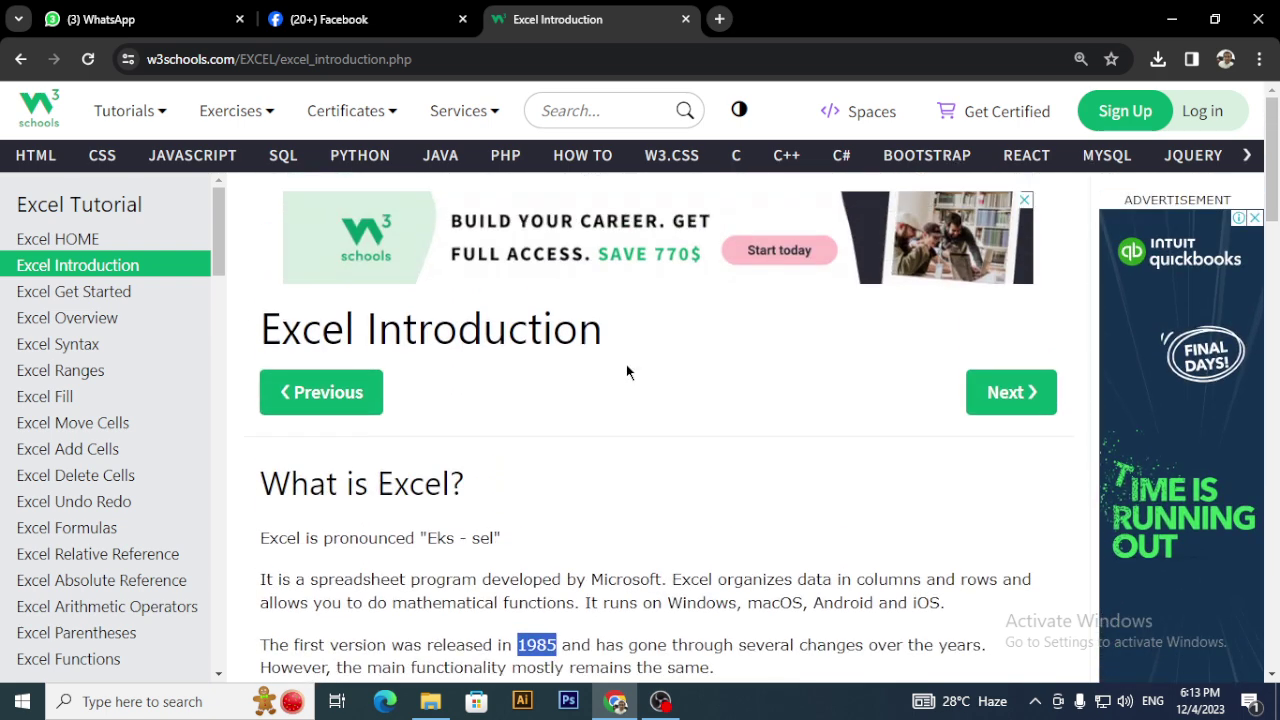
scroll(627, 367, "down", 5)
scroll(626, 369, "down", 3)
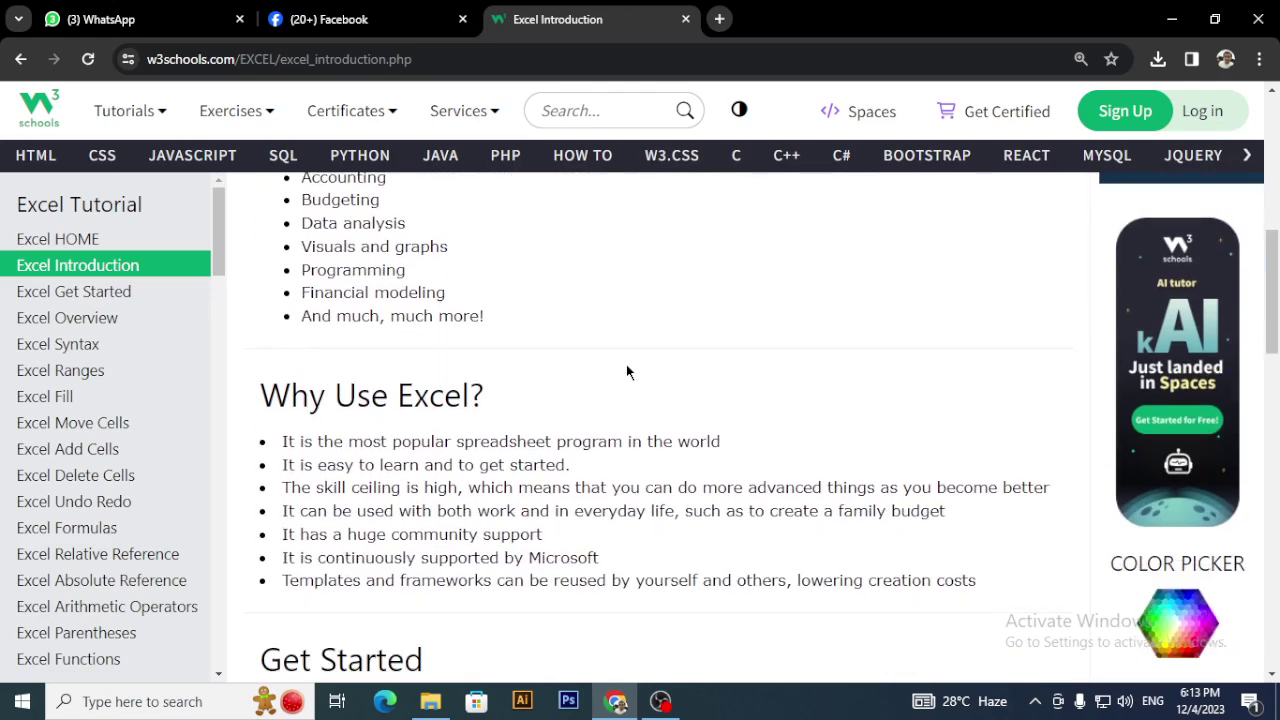
left_click(752, 341)
left_click_drag(752, 341, 526, 338)
left_click_drag(289, 338, 366, 338)
left_click_drag(451, 338, 729, 343)
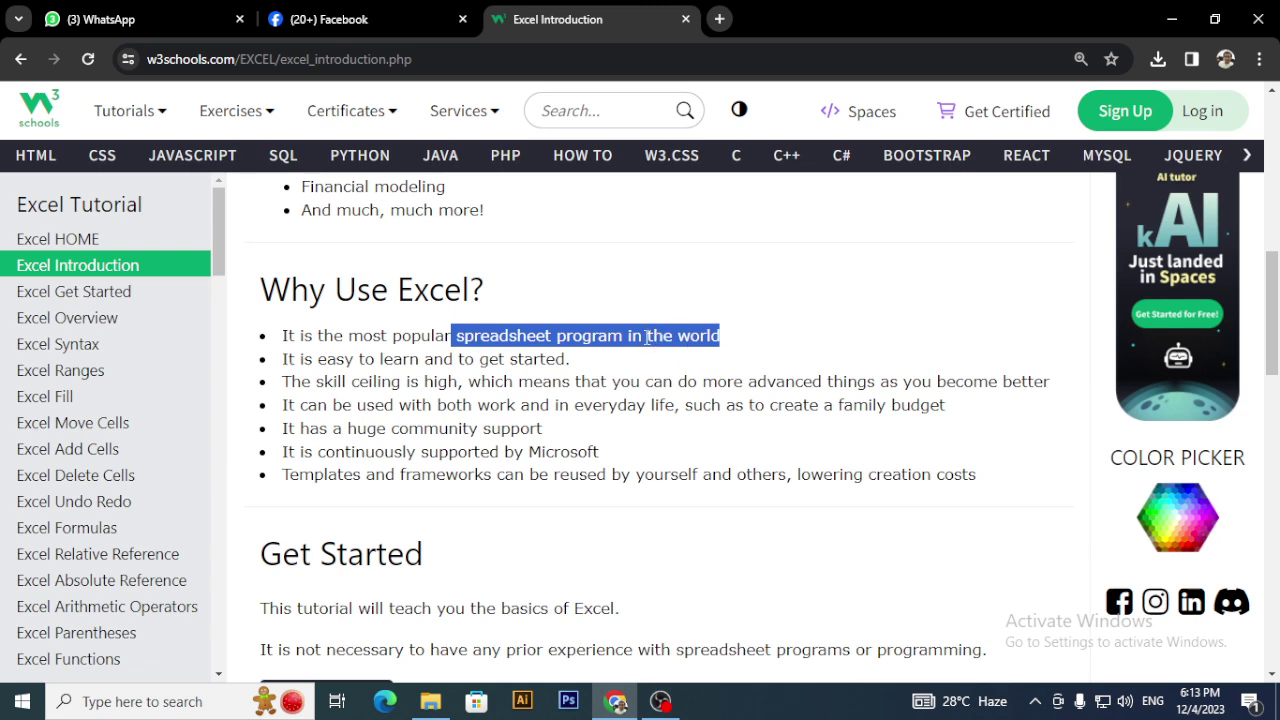
- Go through the list of what Excel is typically used for, highlighting entries such as Data entry and Data management
scroll(646, 338, "up", 3)
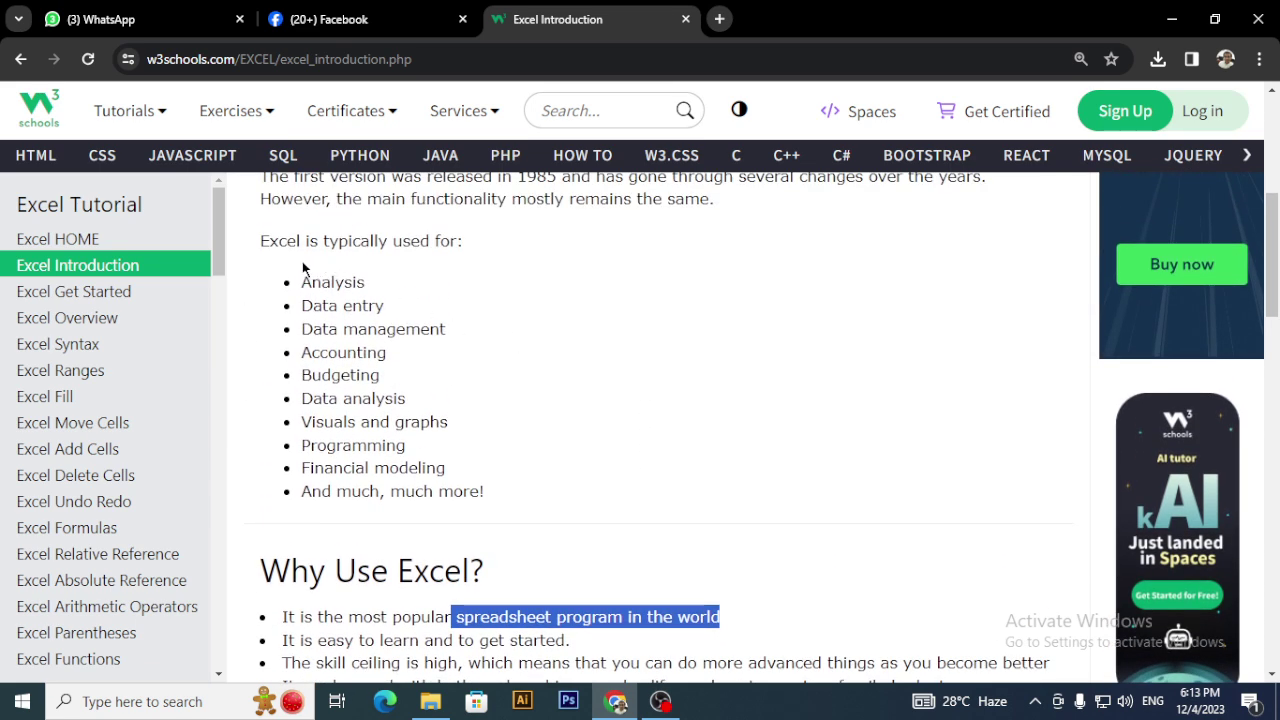
left_click_drag(303, 282, 397, 305)
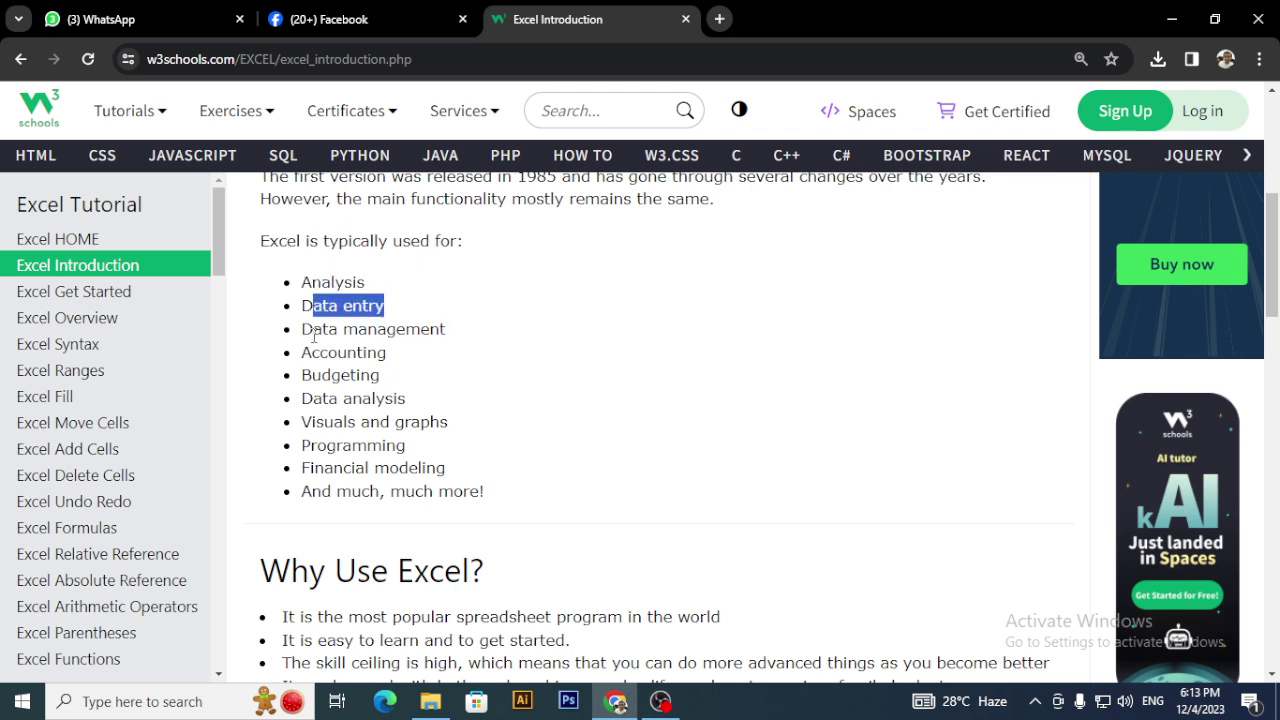
left_click_drag(313, 337, 457, 334)
left_click(330, 395)
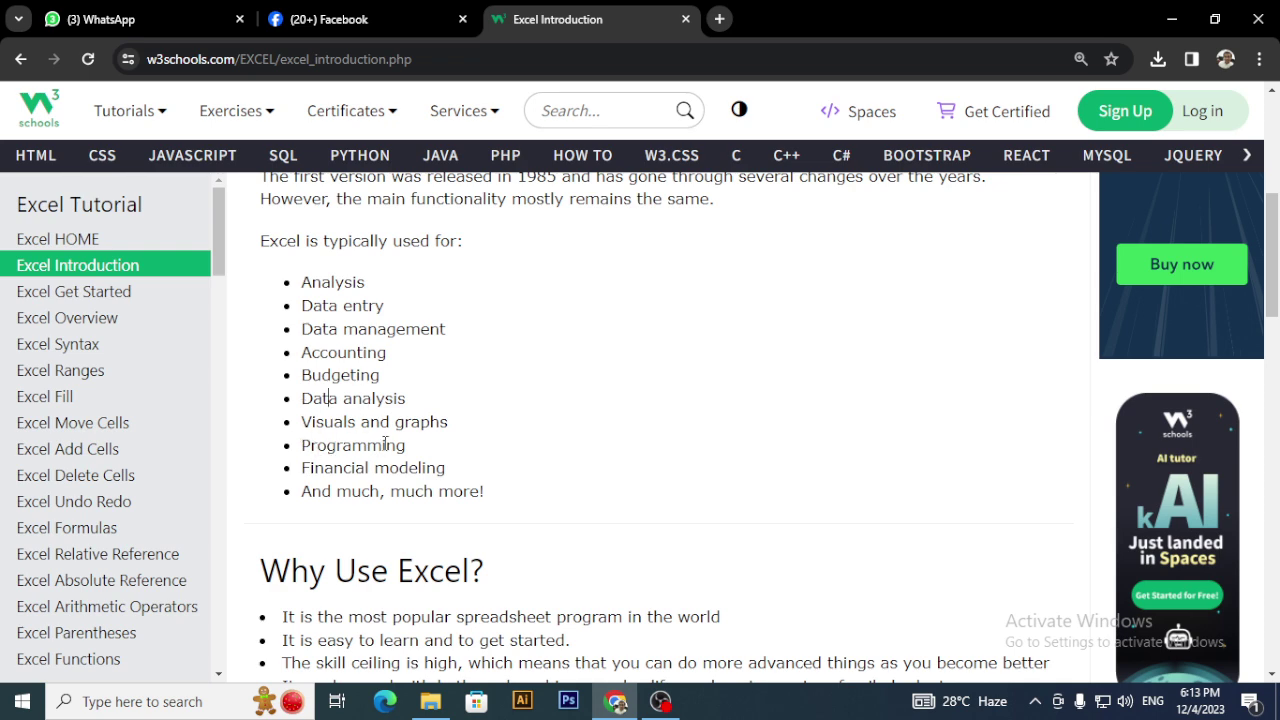
scroll(405, 390, "down", 1)
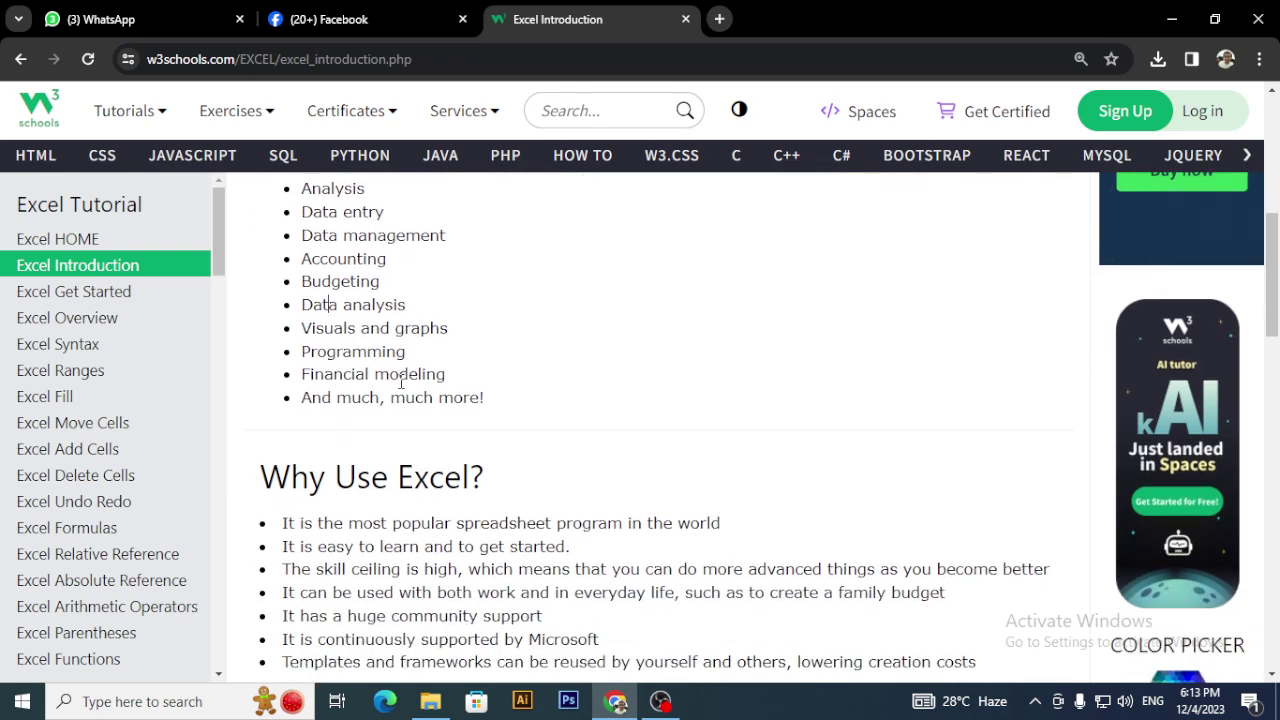
scroll(397, 390, "down", 3)
scroll(390, 388, "up", 8)
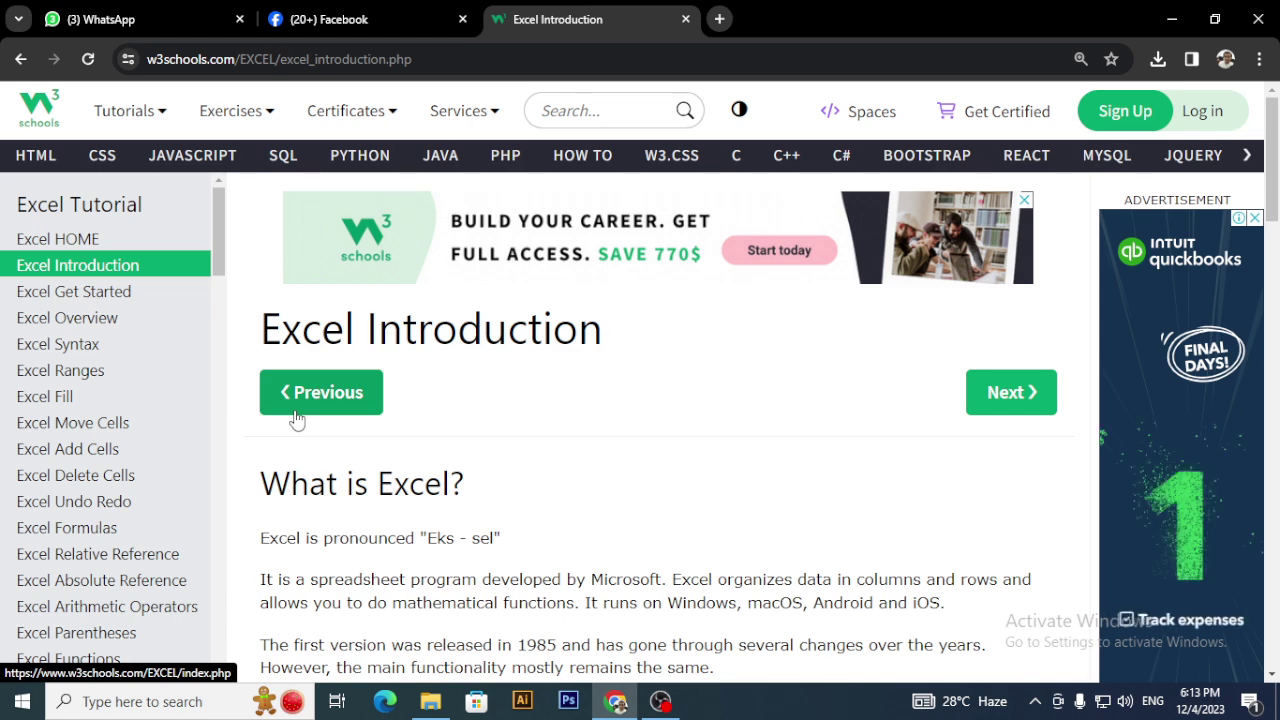
- Launch Excel 2016 and dismiss the Microsoft Office Activation Wizard
key("super")
type("e")
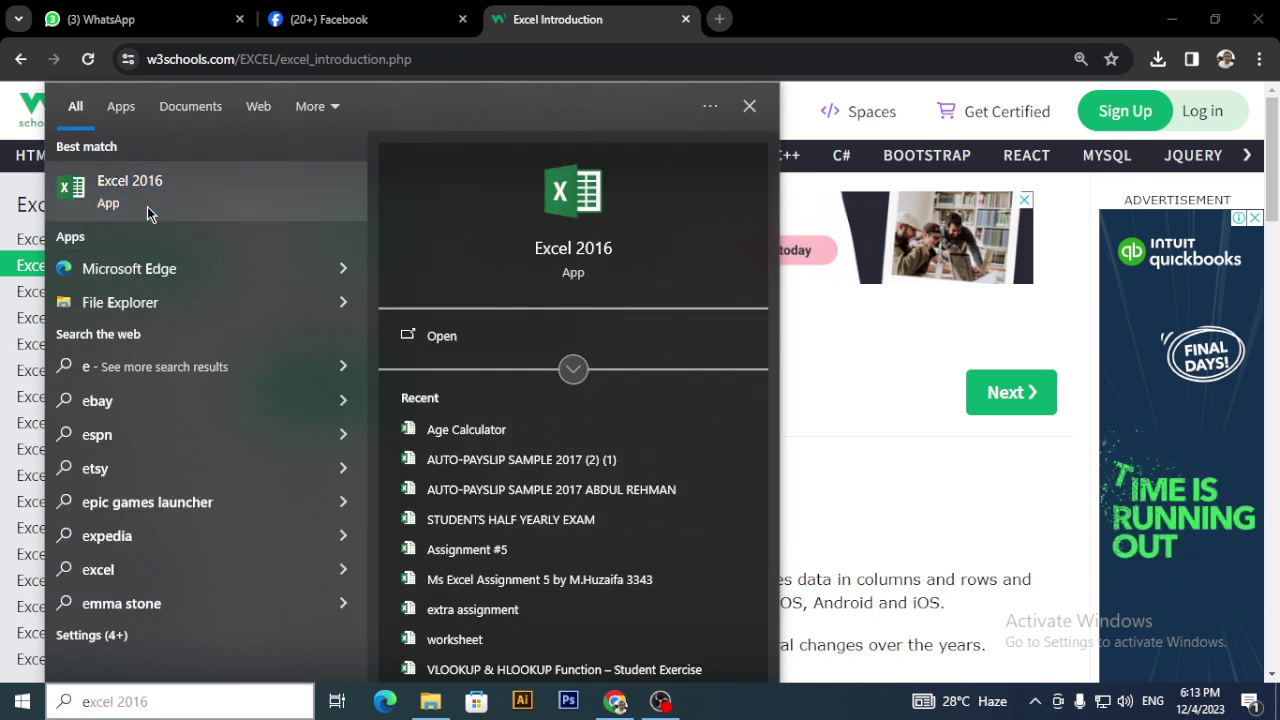
left_click(147, 206)
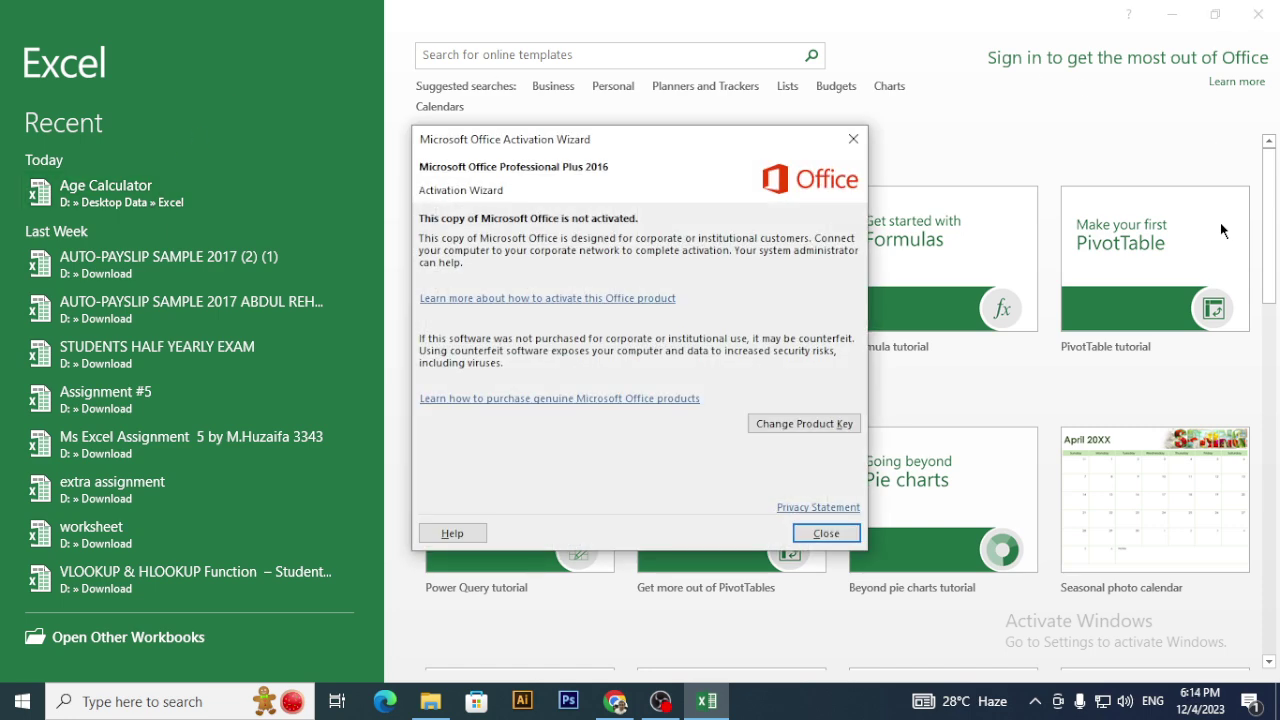
left_click(853, 139)
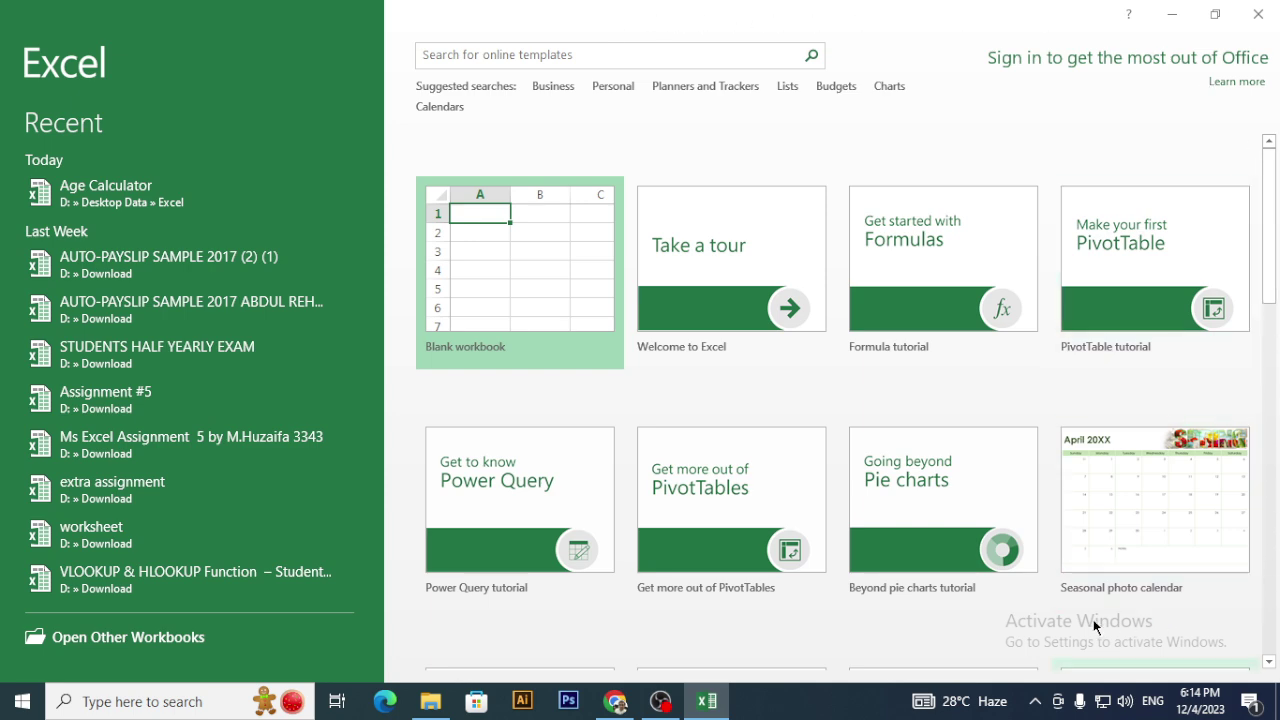
- Browse the available Excel templates and create a blank workbook
scroll(813, 392, "down", 3)
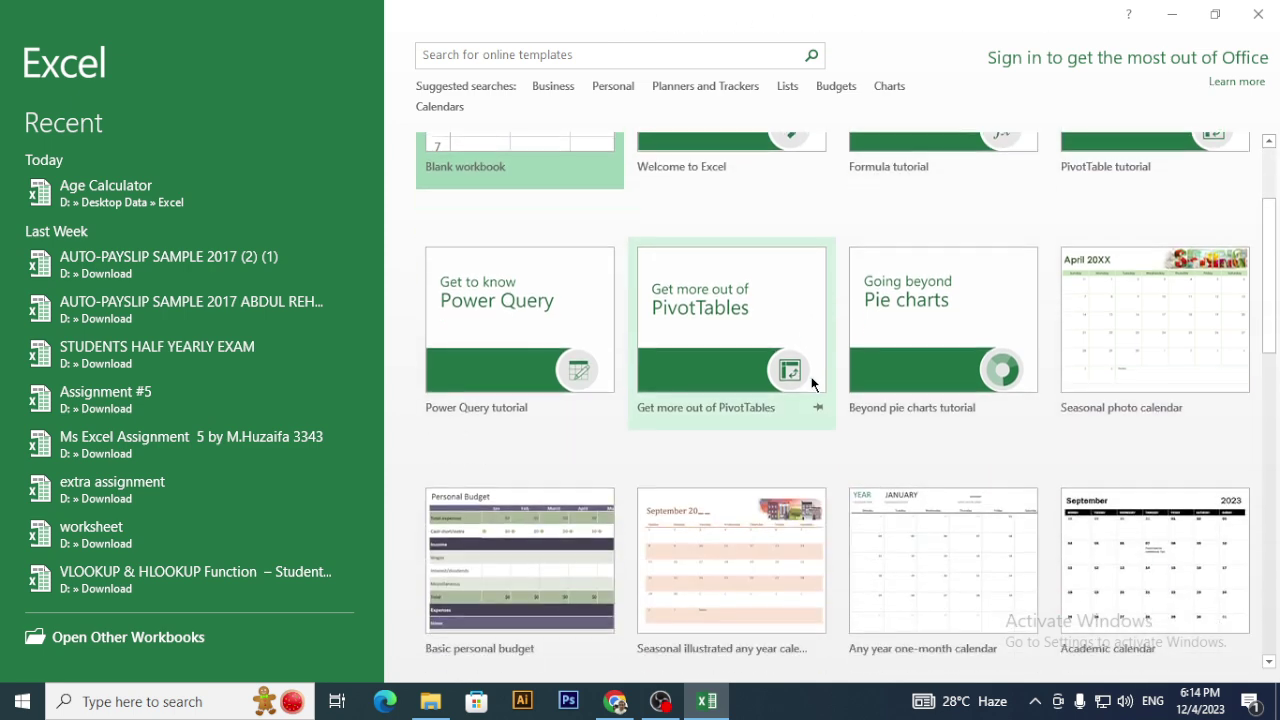
scroll(813, 388, "down", 5)
scroll(813, 392, "up", 7)
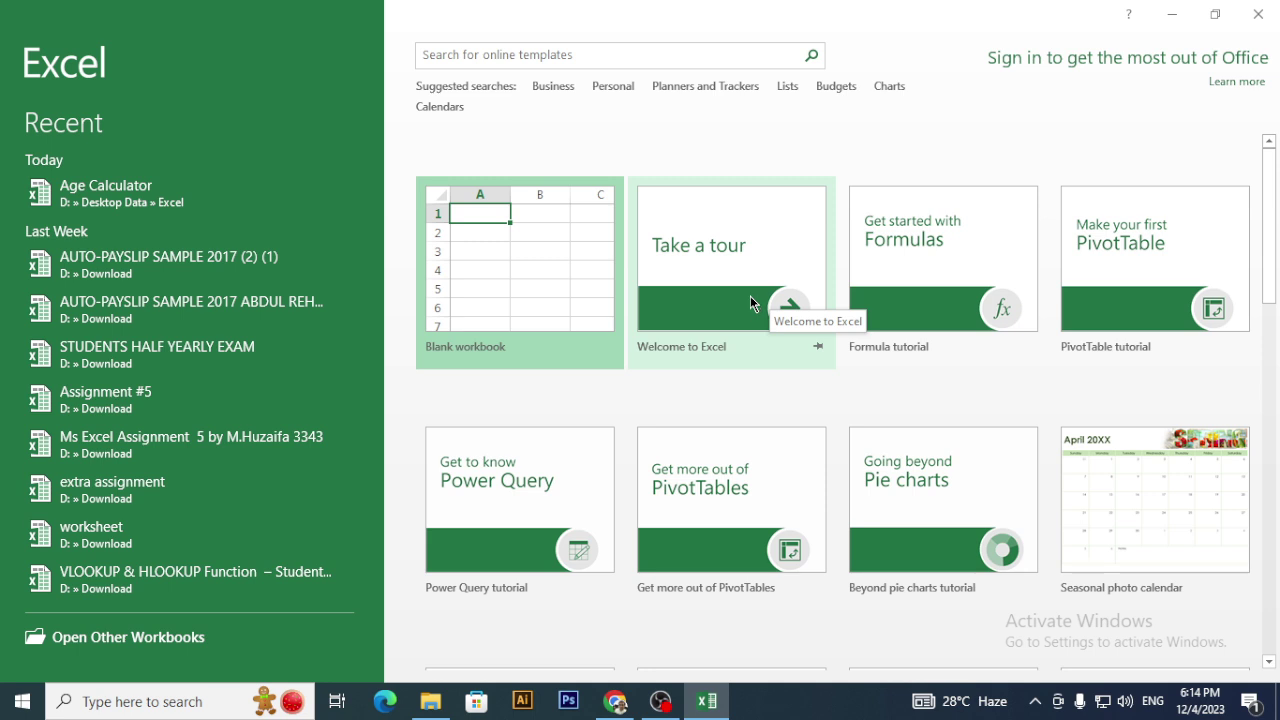
left_click(516, 282)
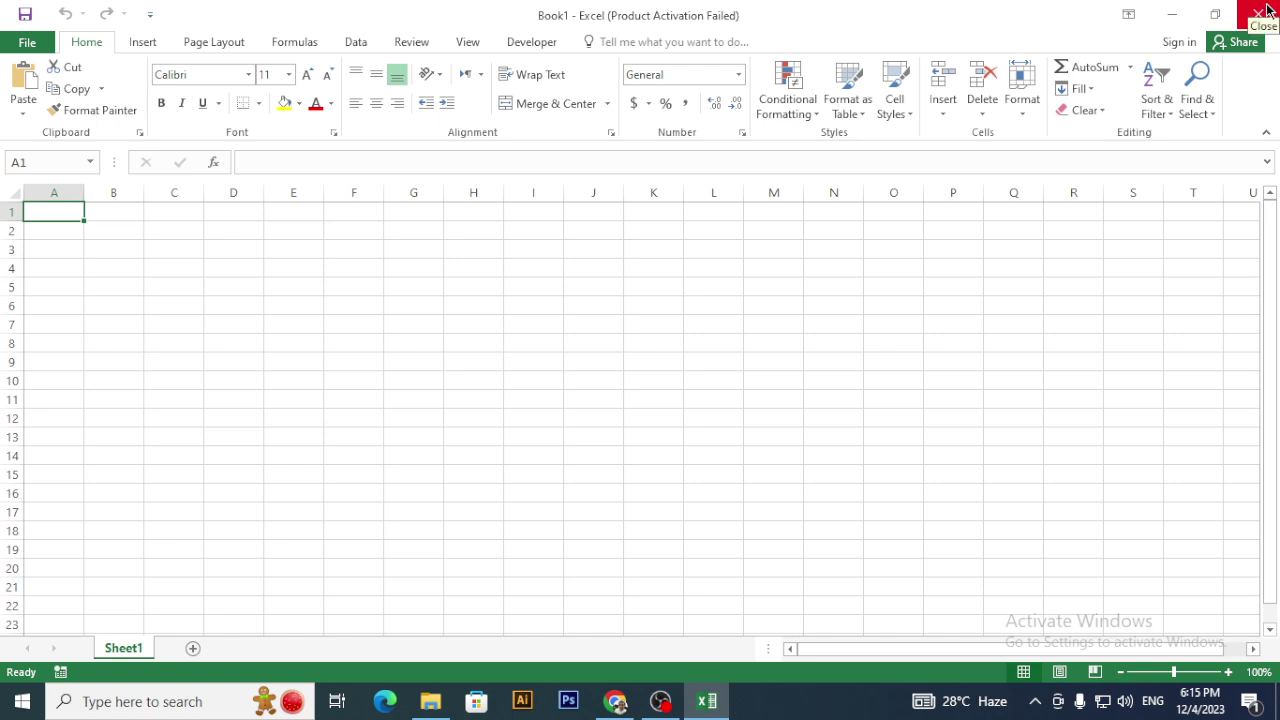
- Look at the ribbon display options and the File backstage with recent workbooks, returning to the worksheet
left_click(1128, 12)
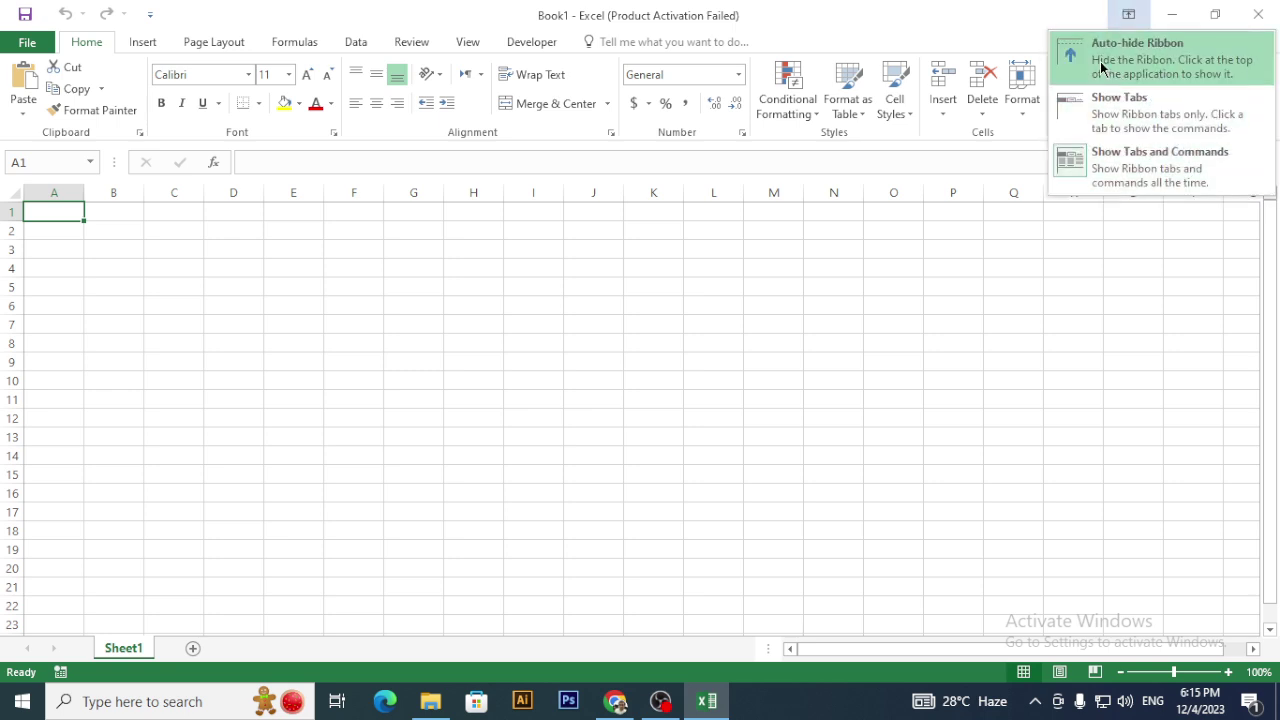
left_click(964, 9)
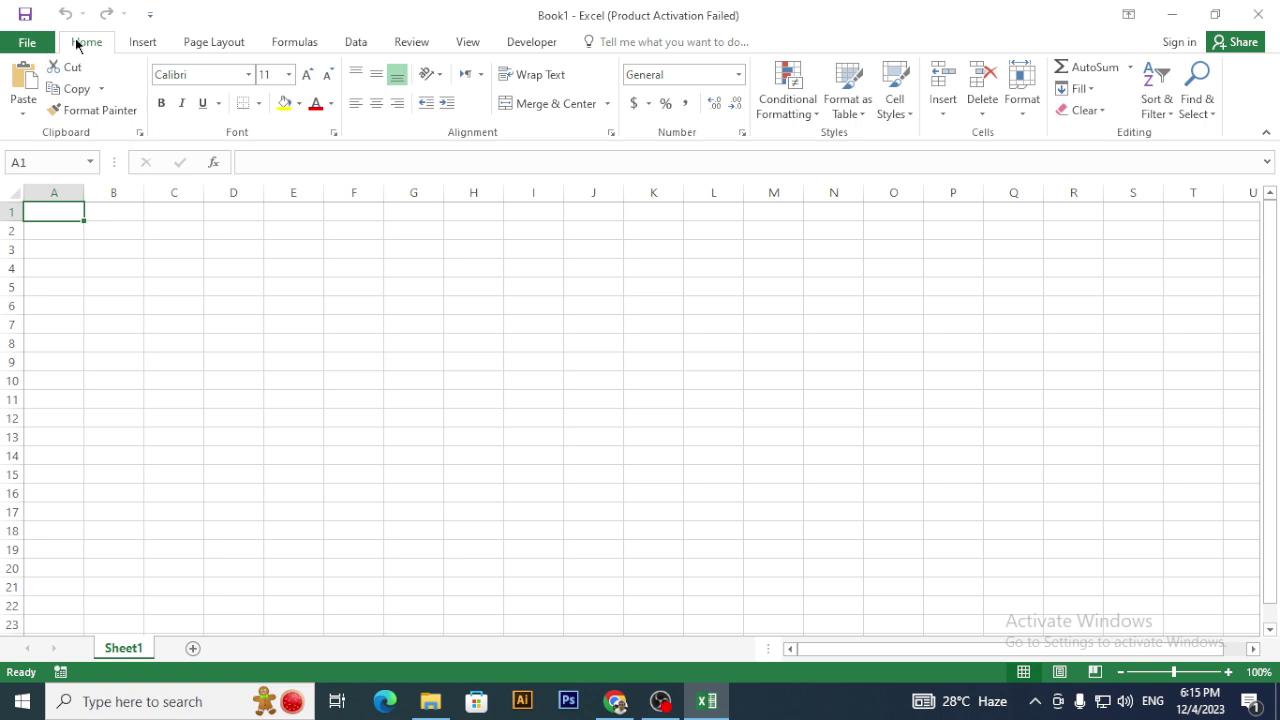
left_click(40, 52)
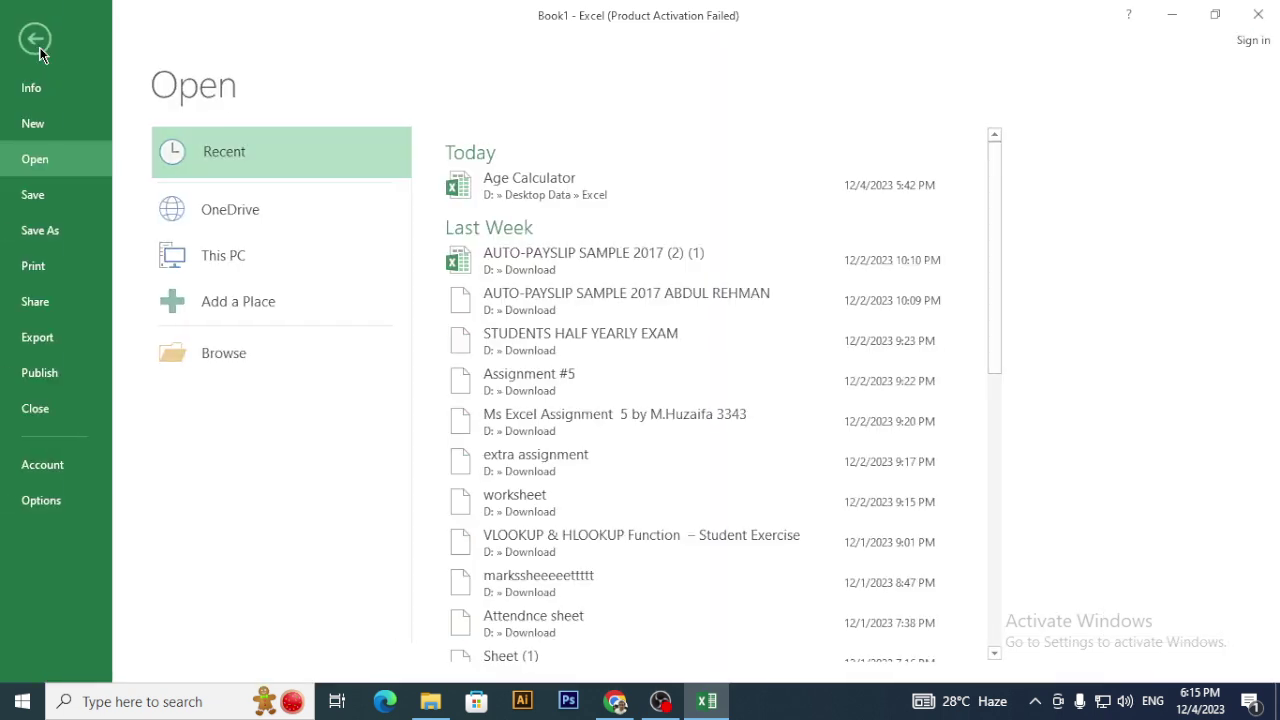
left_click(29, 48)
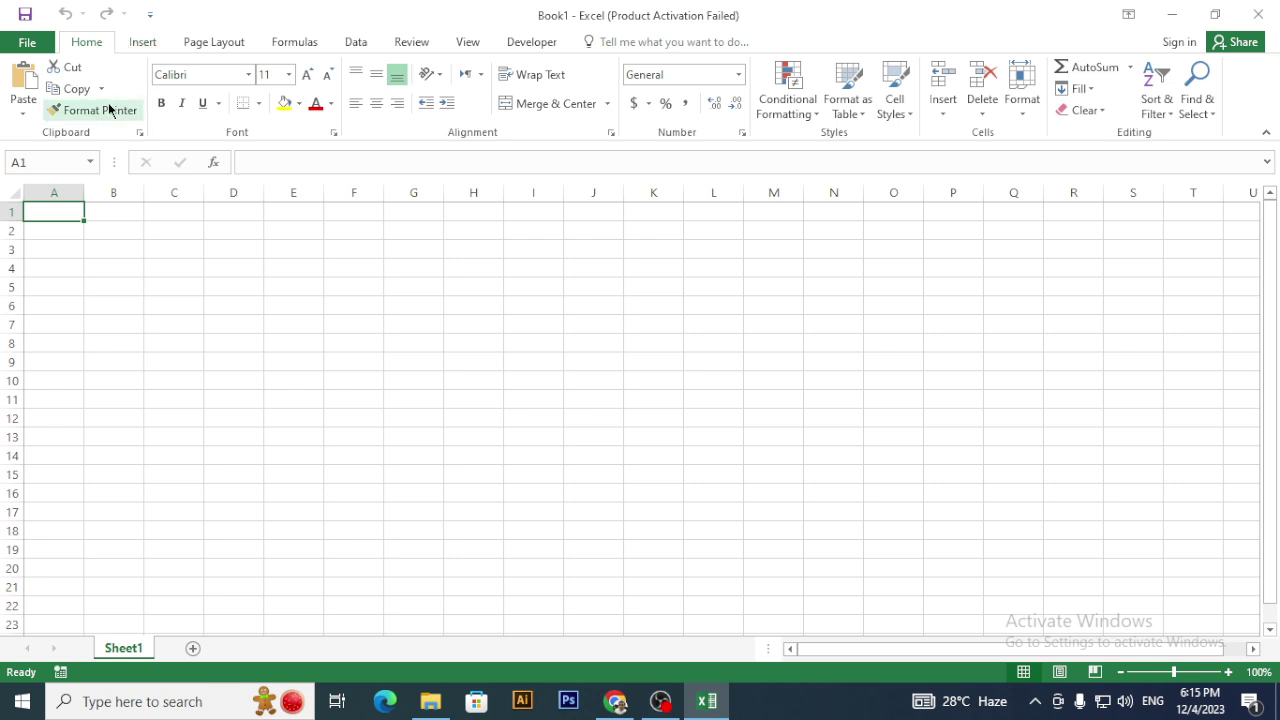
- Select cells E9, E3 and D4 in turn to examine how the Name Box shows each cell's address
left_click(308, 360)
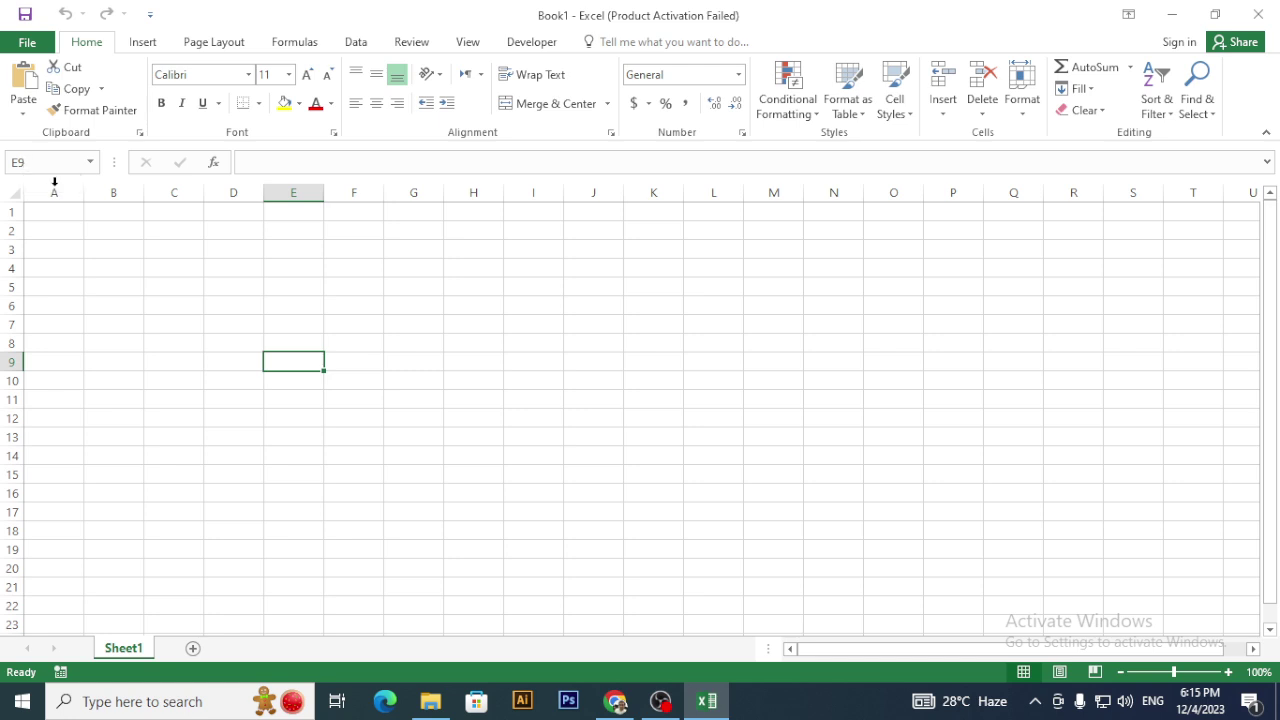
left_click(293, 254)
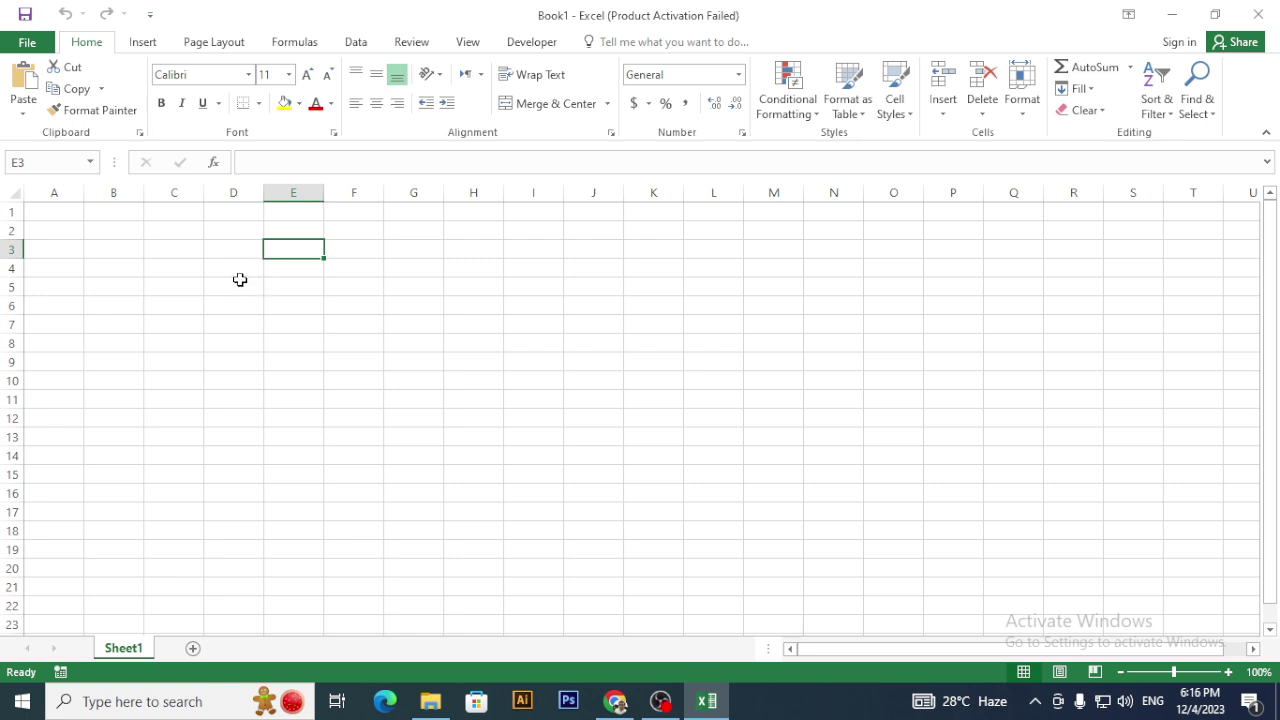
left_click(55, 165)
left_click(224, 272)
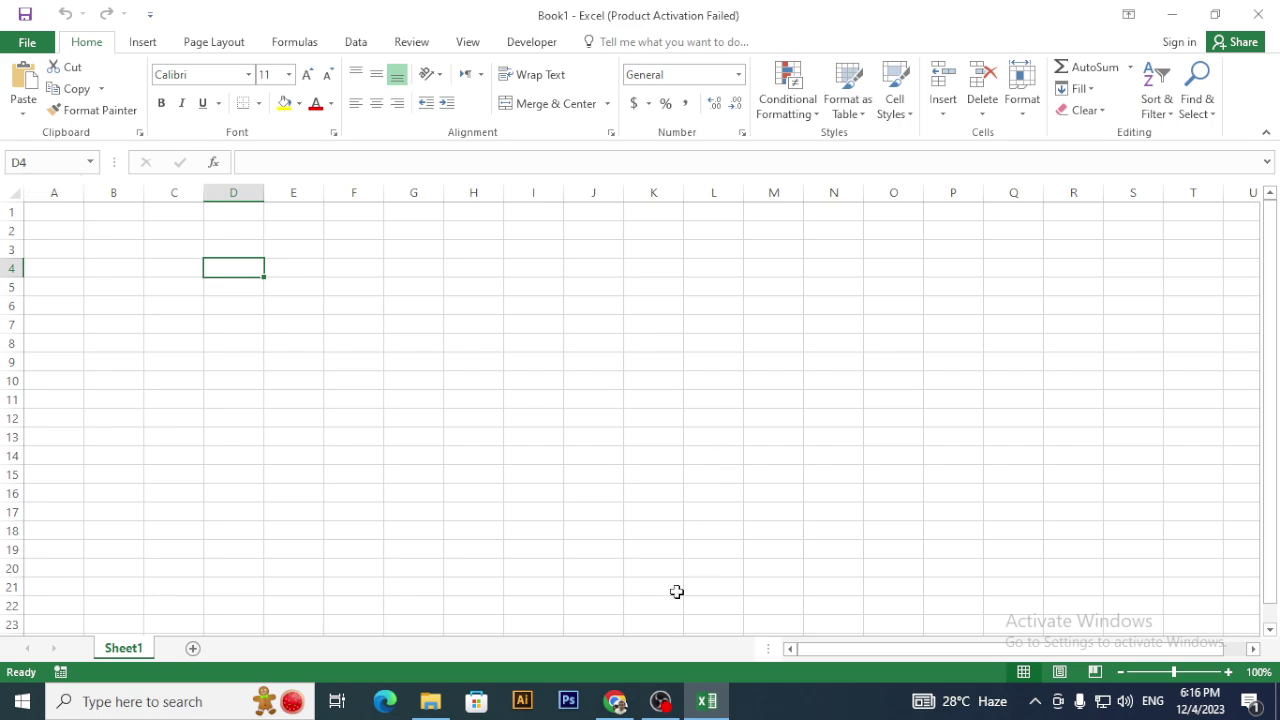
- Select the Camera scene in OBS and switch back to the blank Excel workbook
left_click(660, 701)
left_click(60, 492)
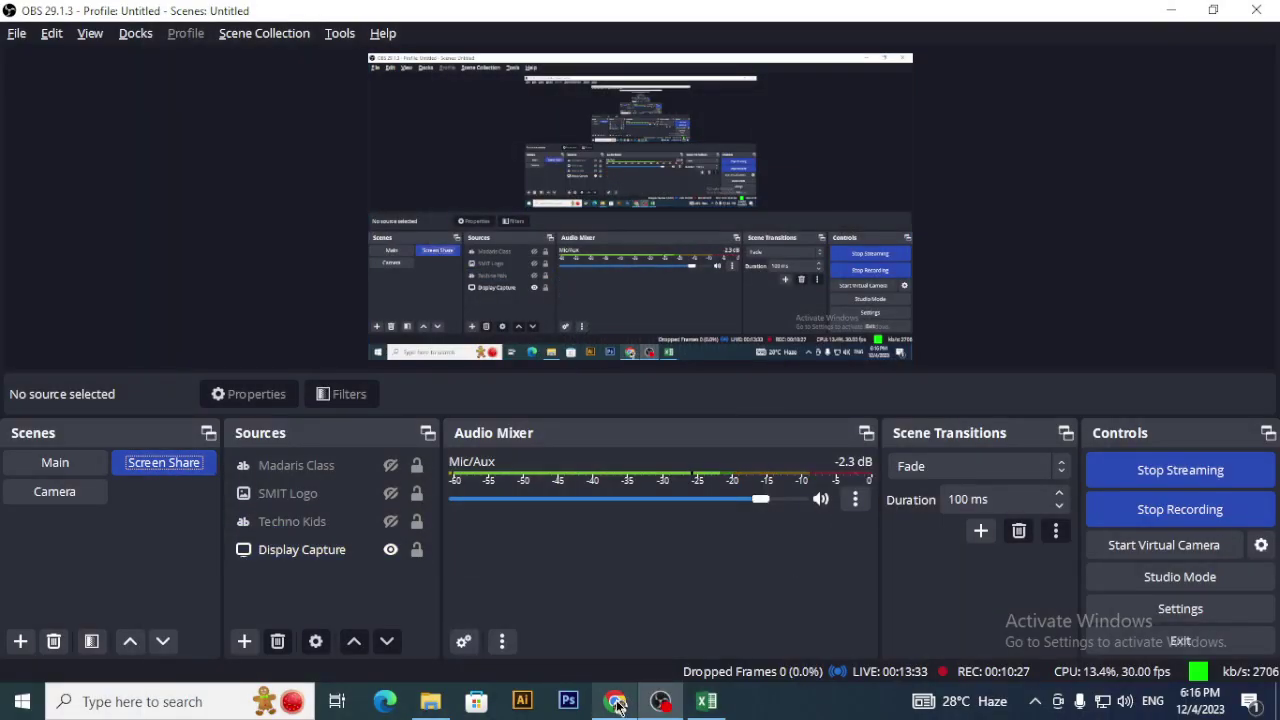
left_click(617, 705)
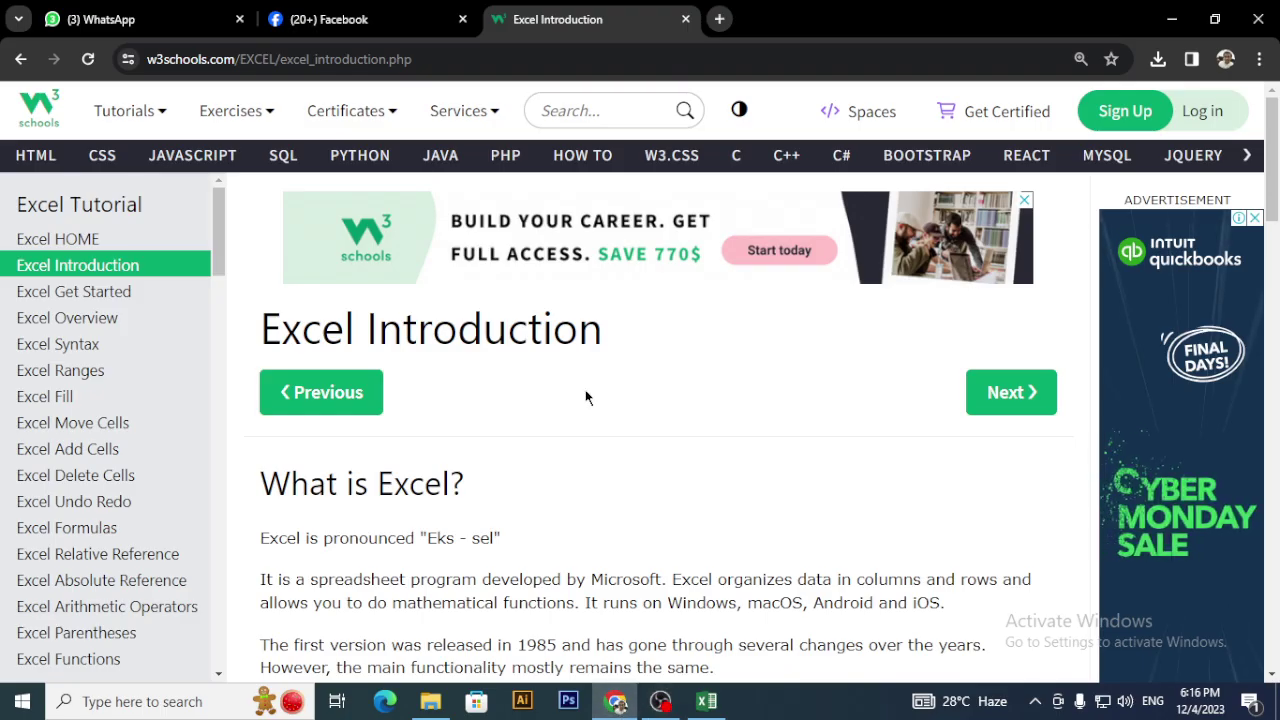
left_click(706, 703)
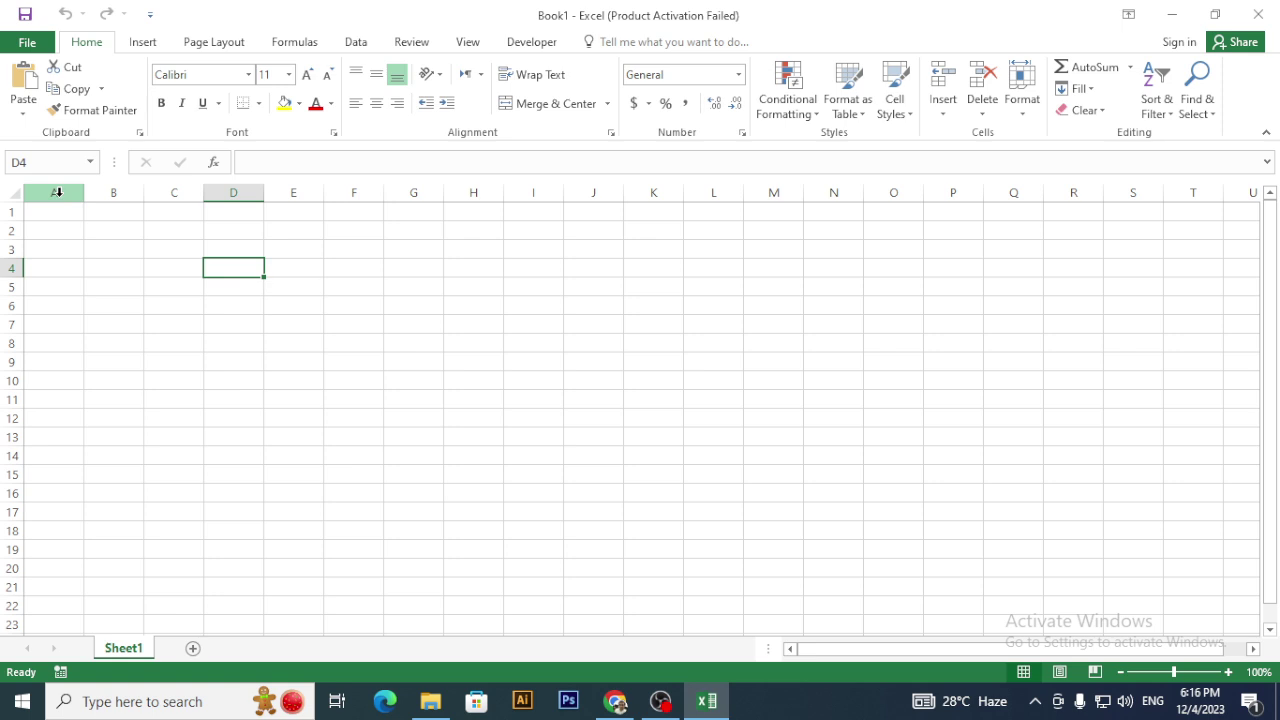
- Zoom the worksheet to 205% and select columns A to F, followed by row 1, to examine the column and row headings
left_click(357, 274)
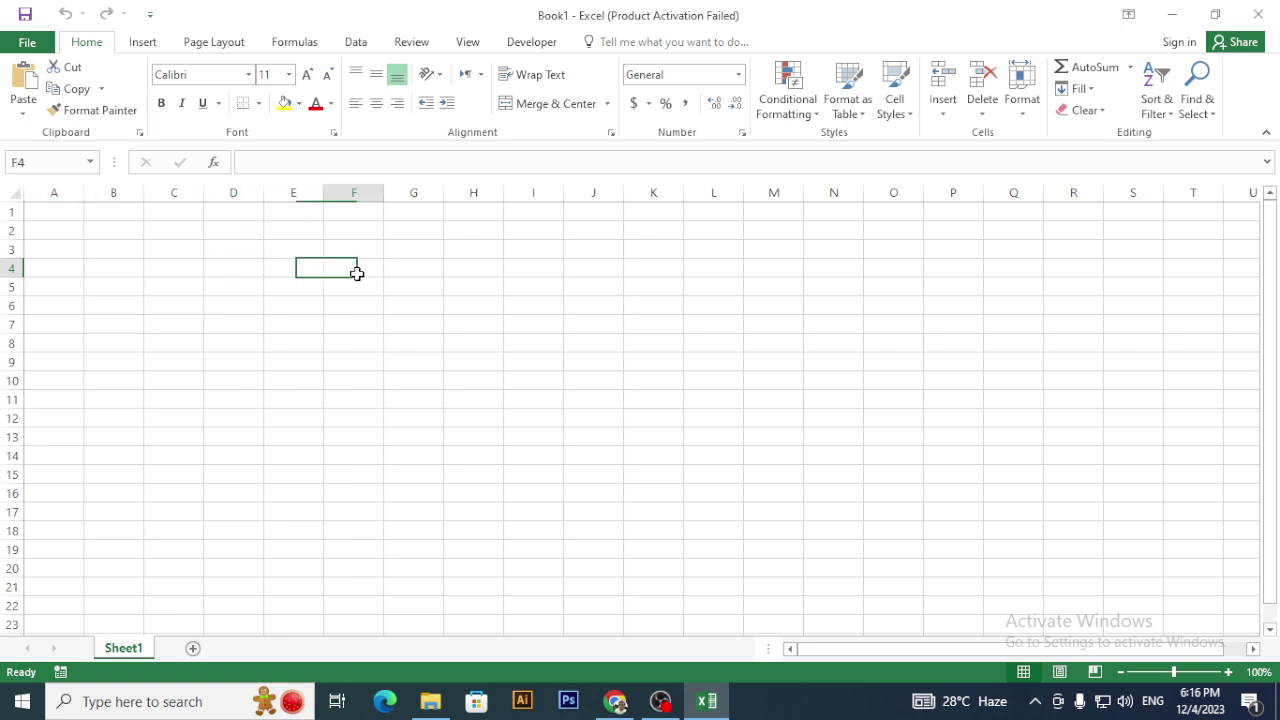
left_click(306, 284)
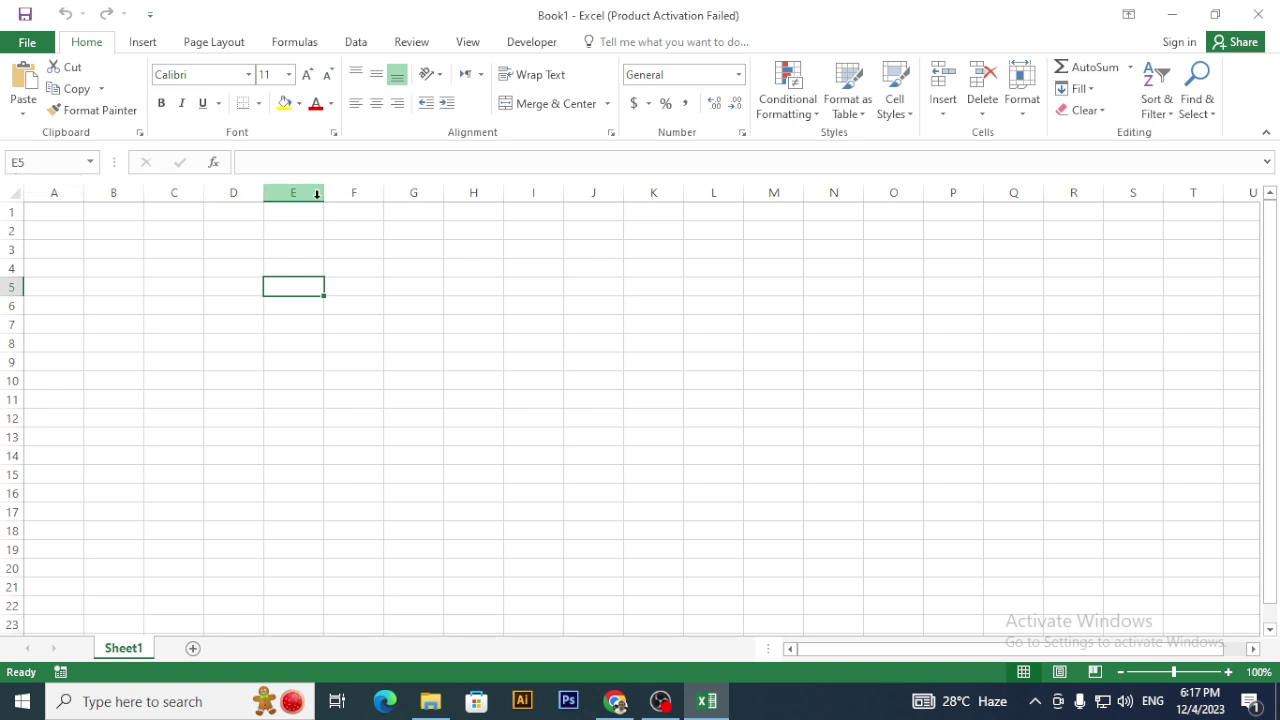
scroll(340, 342, "up", 3, "ctrl")
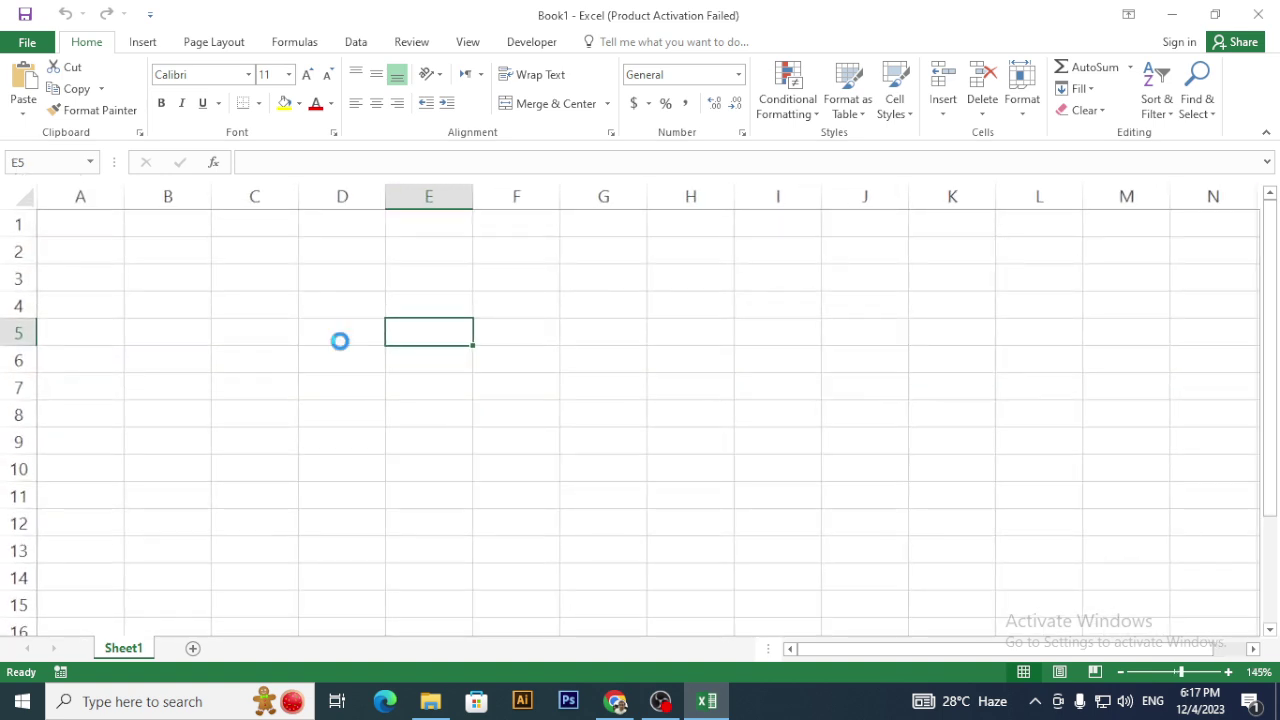
scroll(340, 342, "up", 4, "ctrl")
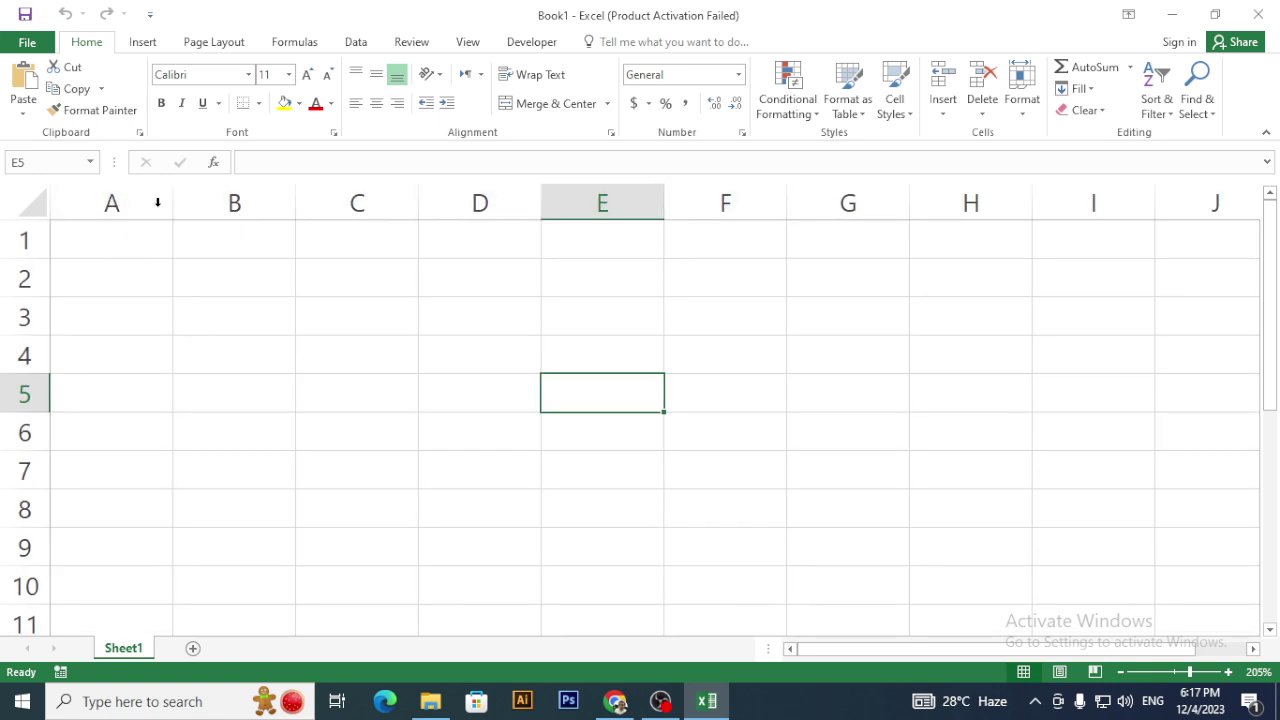
left_click_drag(147, 203, 723, 203)
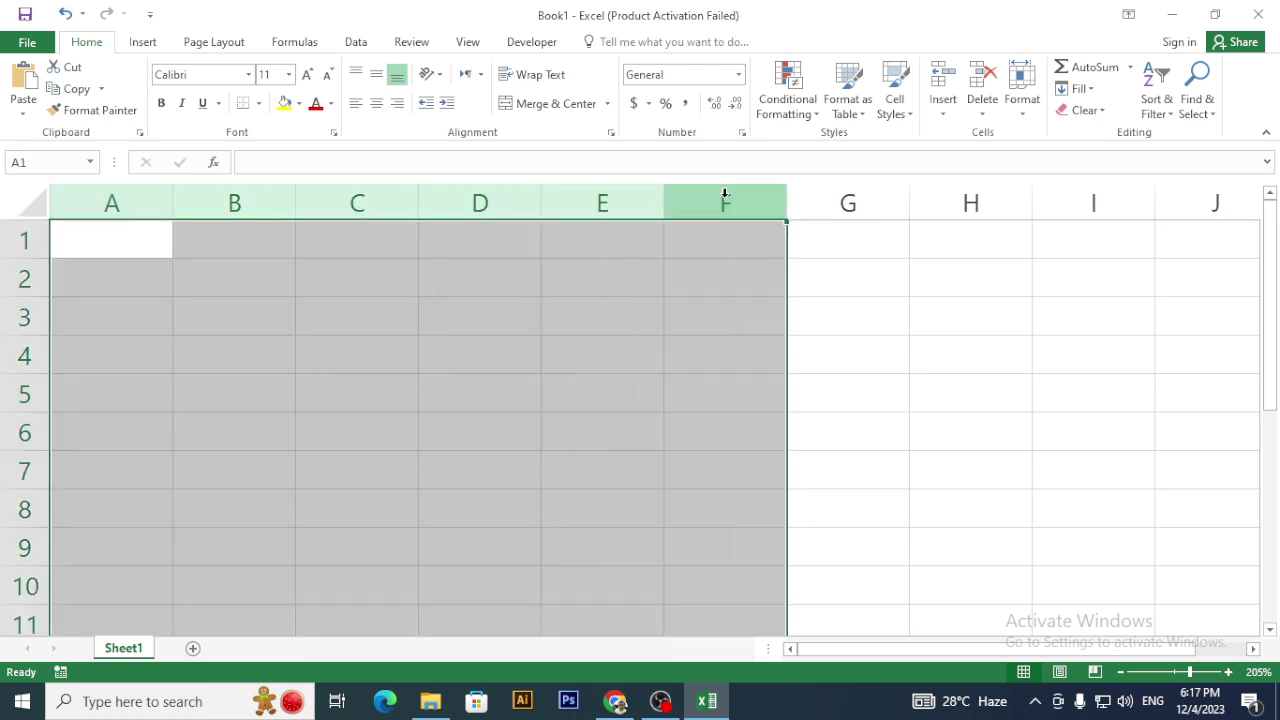
left_click(24, 240)
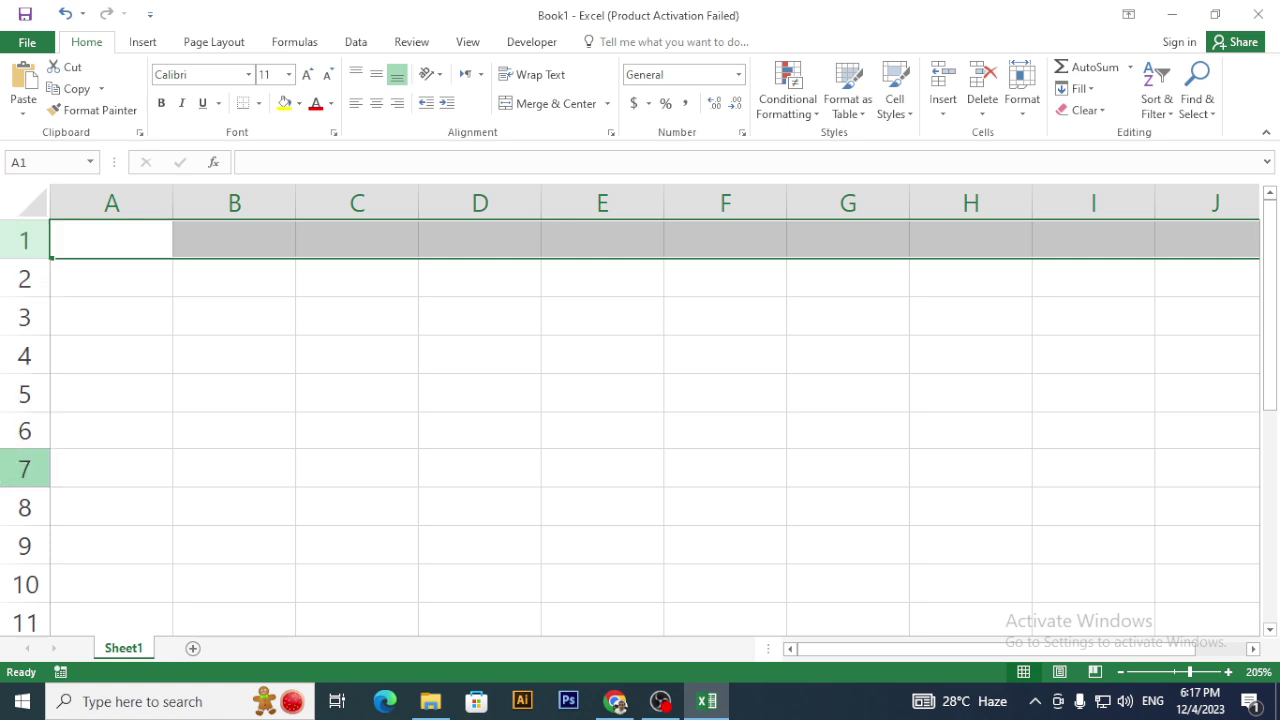
- Select cells B6, C5, D4, E4, E10 and A3 in turn to examine how the Name Box reports each address
left_click(206, 434)
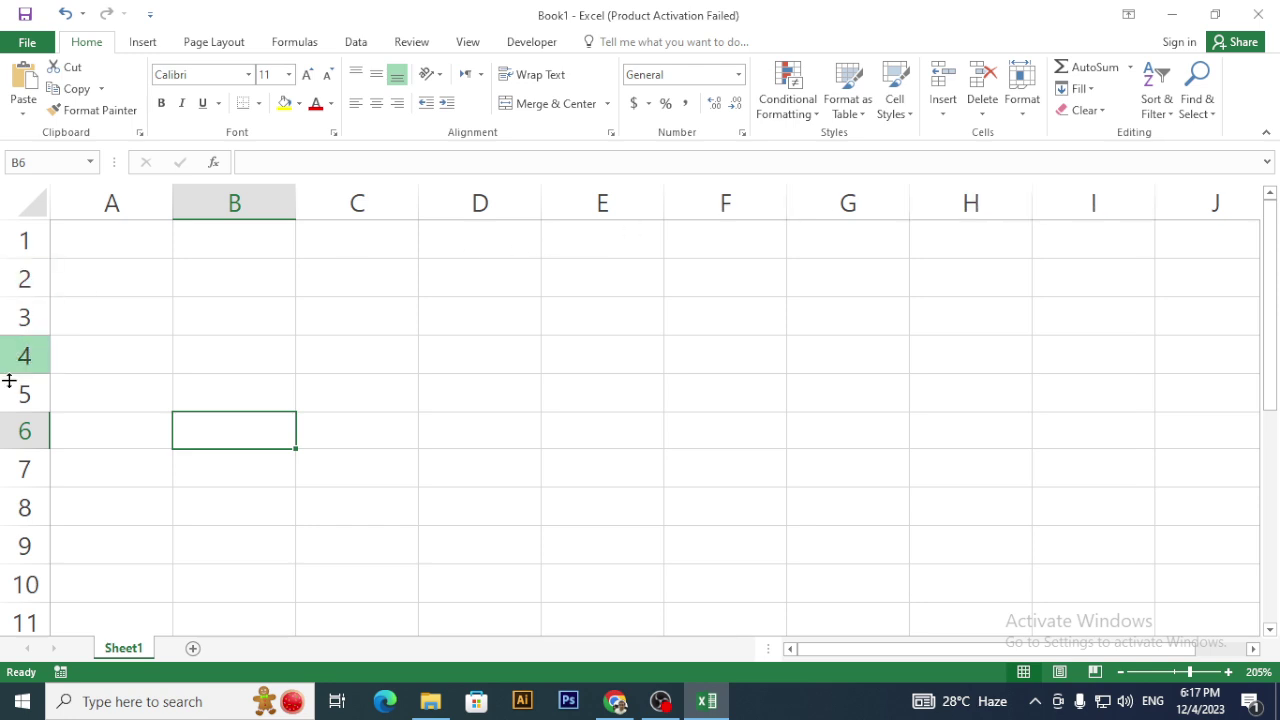
left_click(356, 408)
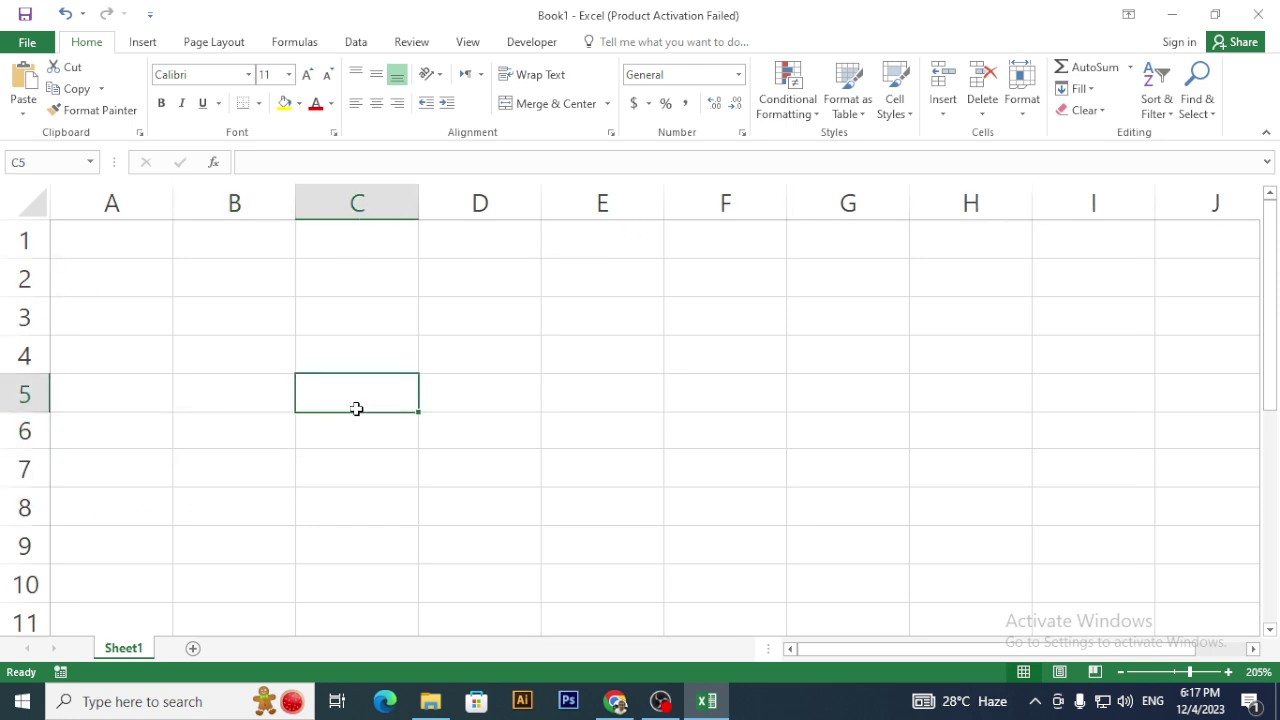
left_click(502, 352)
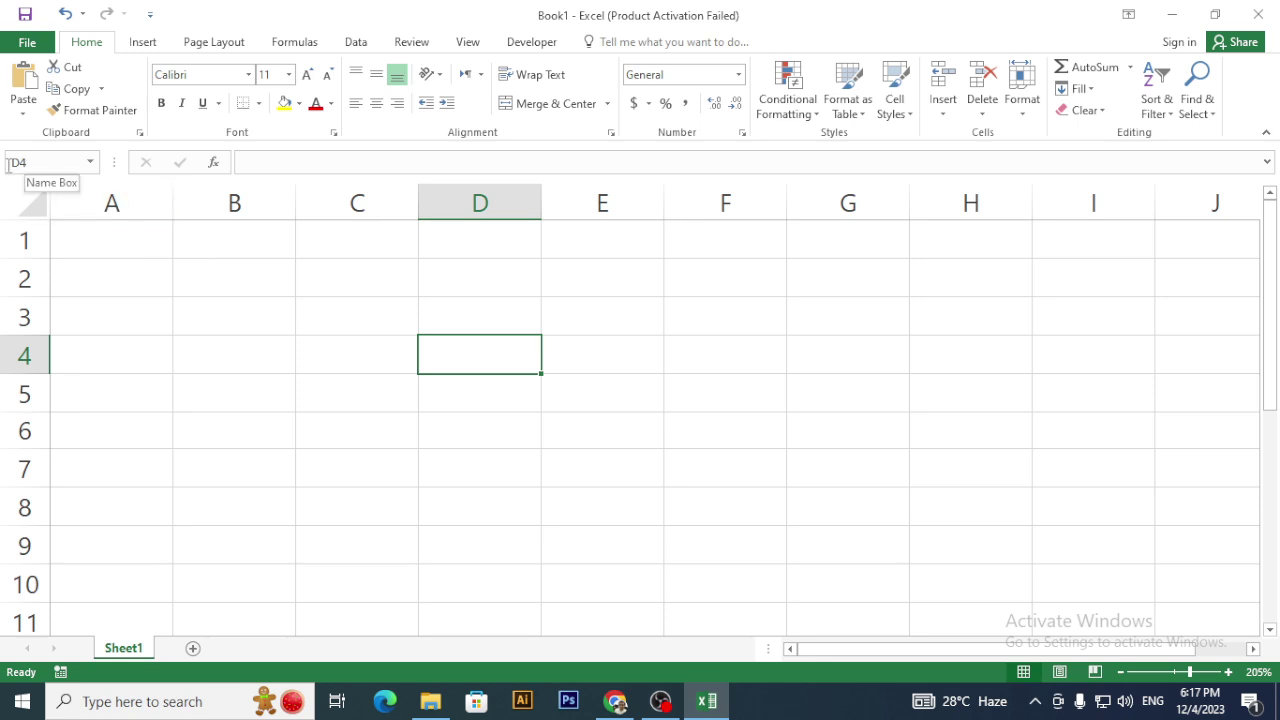
left_click(8, 164)
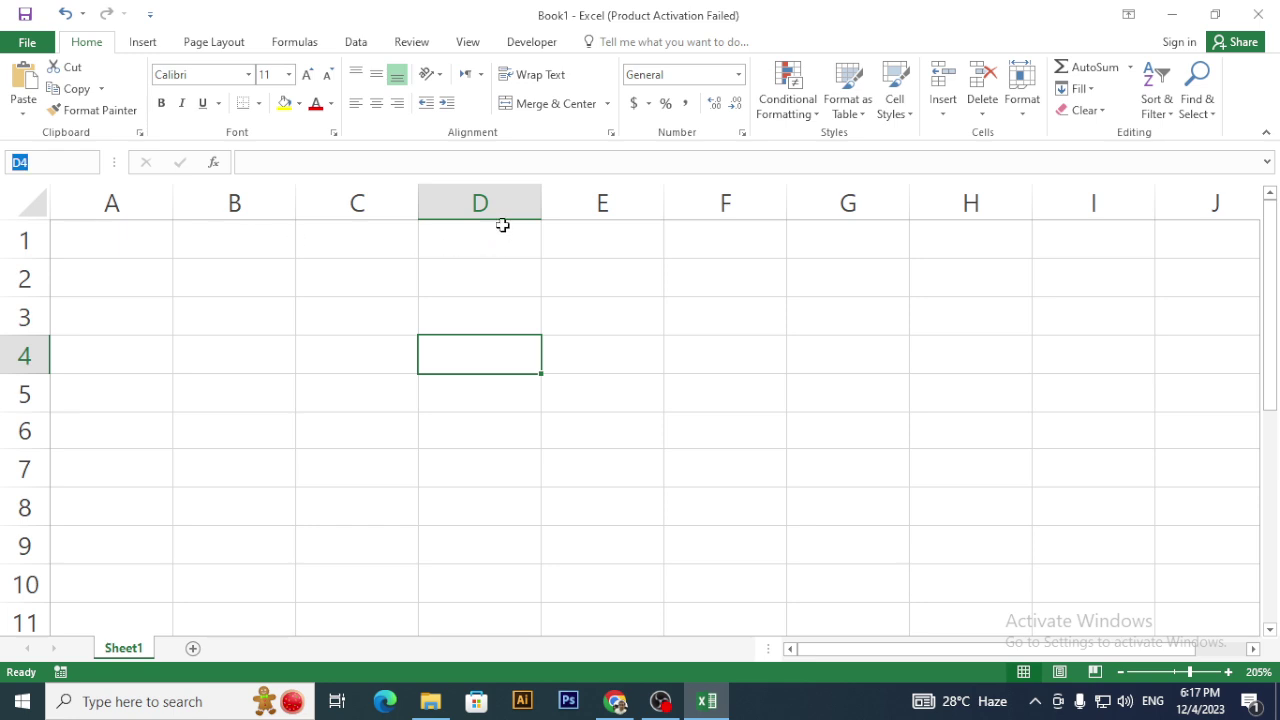
left_click(461, 362)
left_click(644, 354)
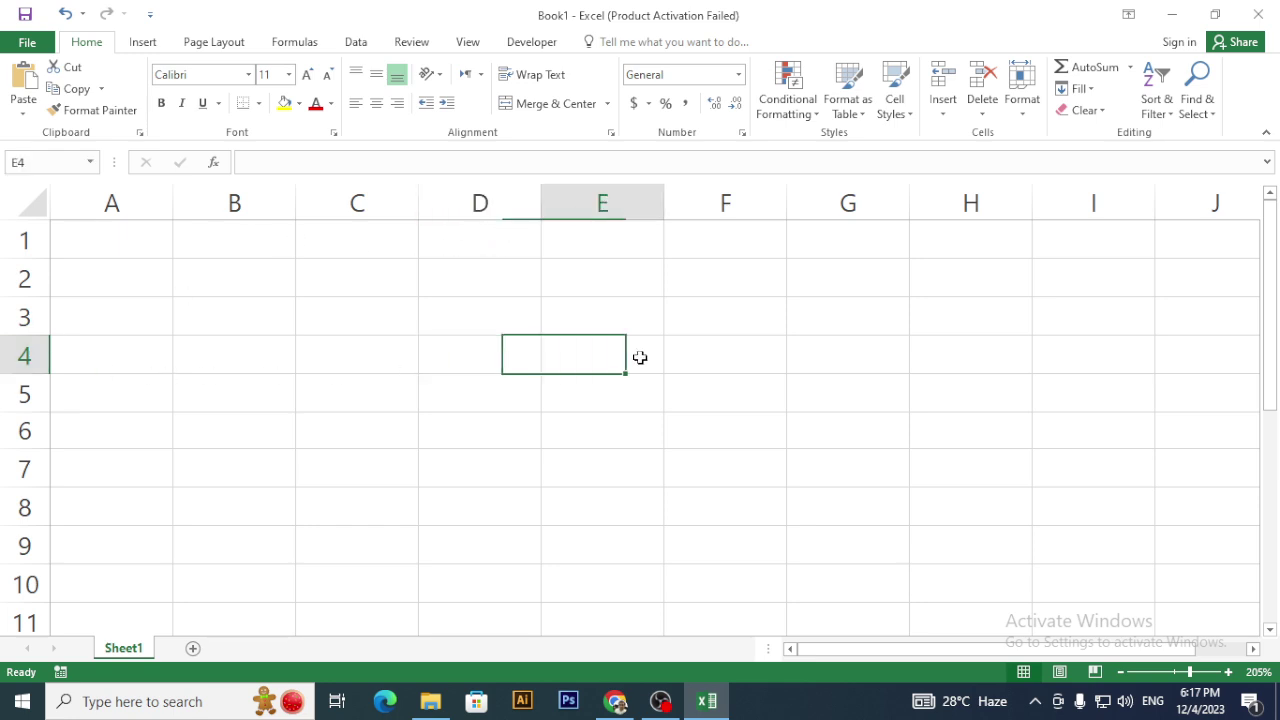
left_click(611, 590)
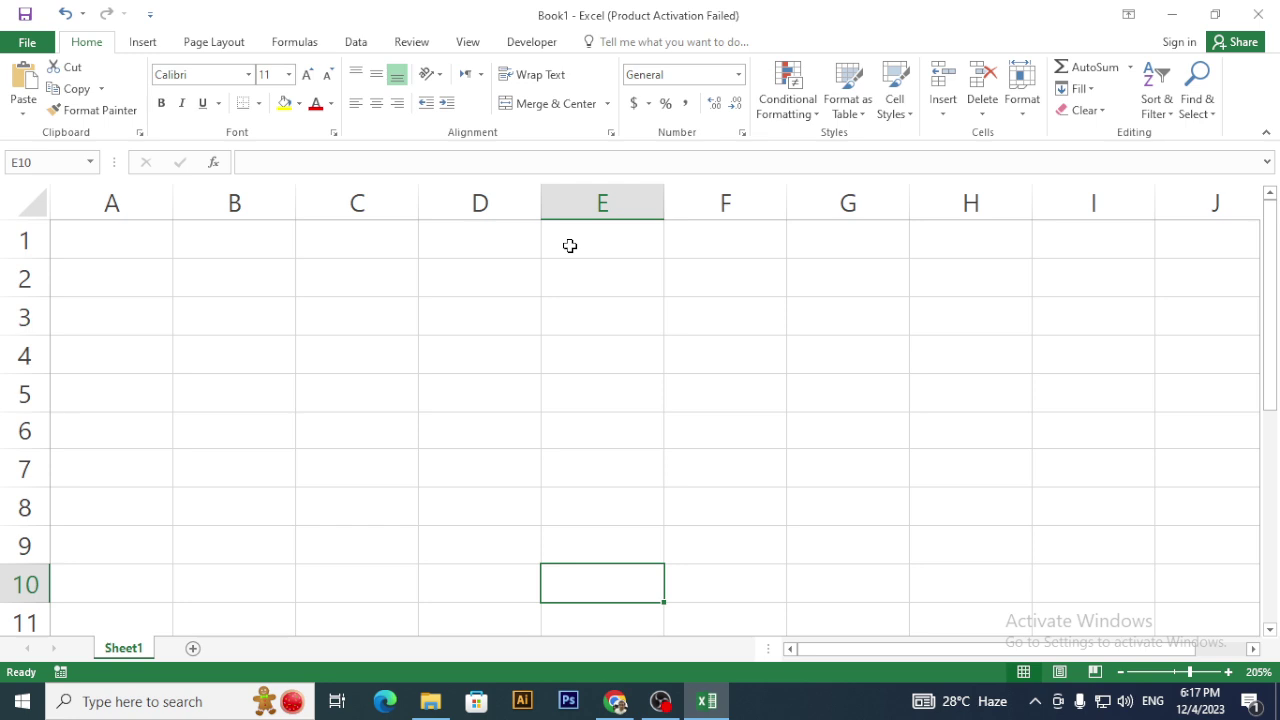
left_click(139, 298)
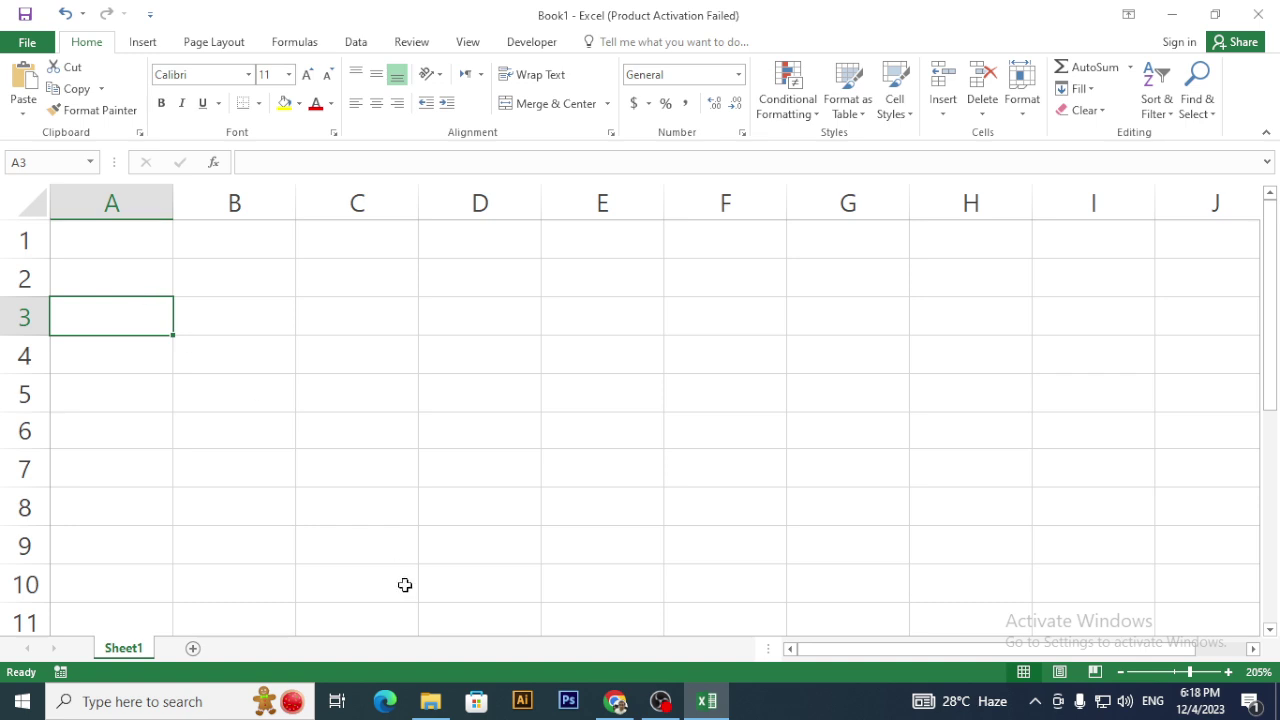
- Switch to OBS, select the Camera scene, and return to the Excel workbook
left_click(658, 702)
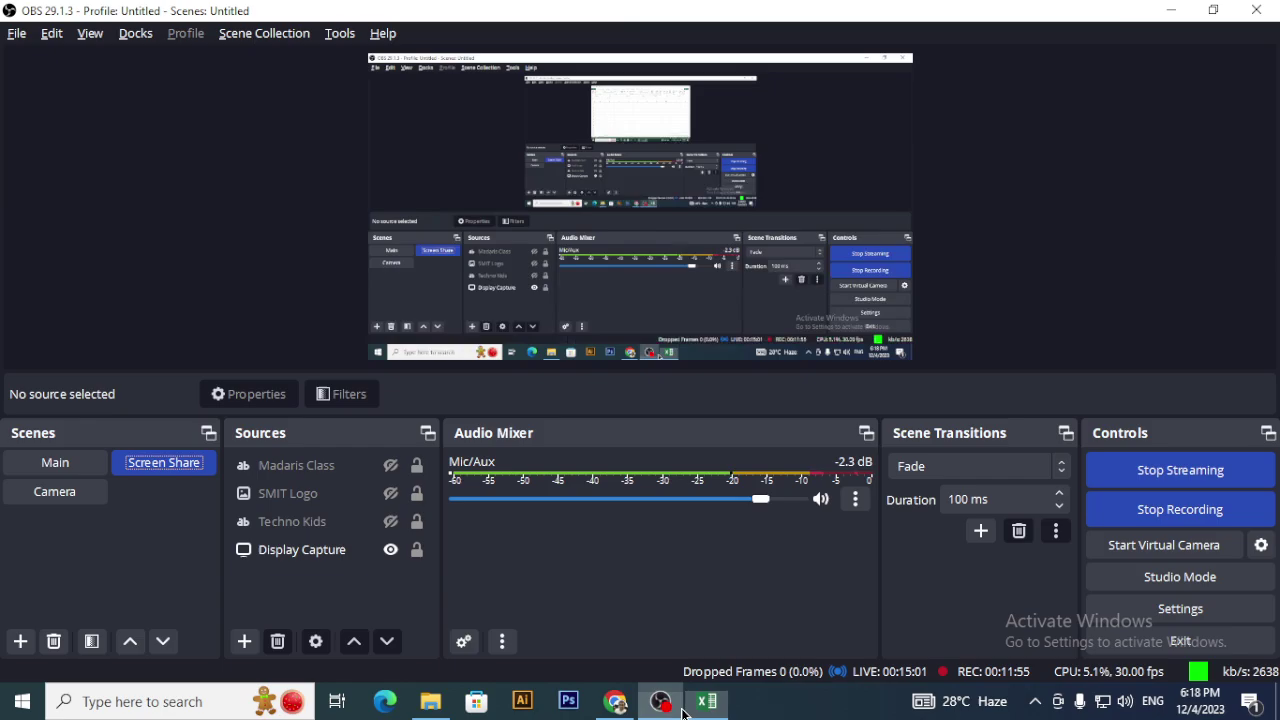
left_click(70, 494)
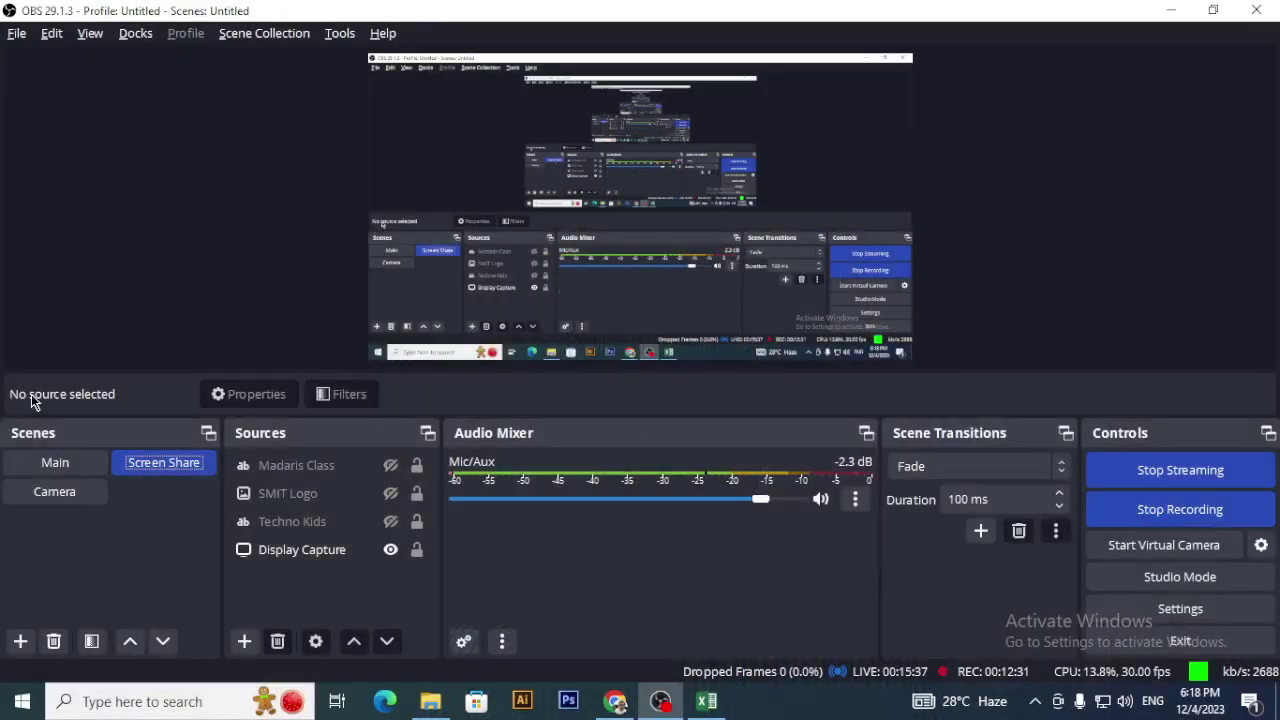
left_click(707, 701)
- Starting from cell B6, jump to the sheet's last row and last column, returning to the start each time
left_click(200, 415)
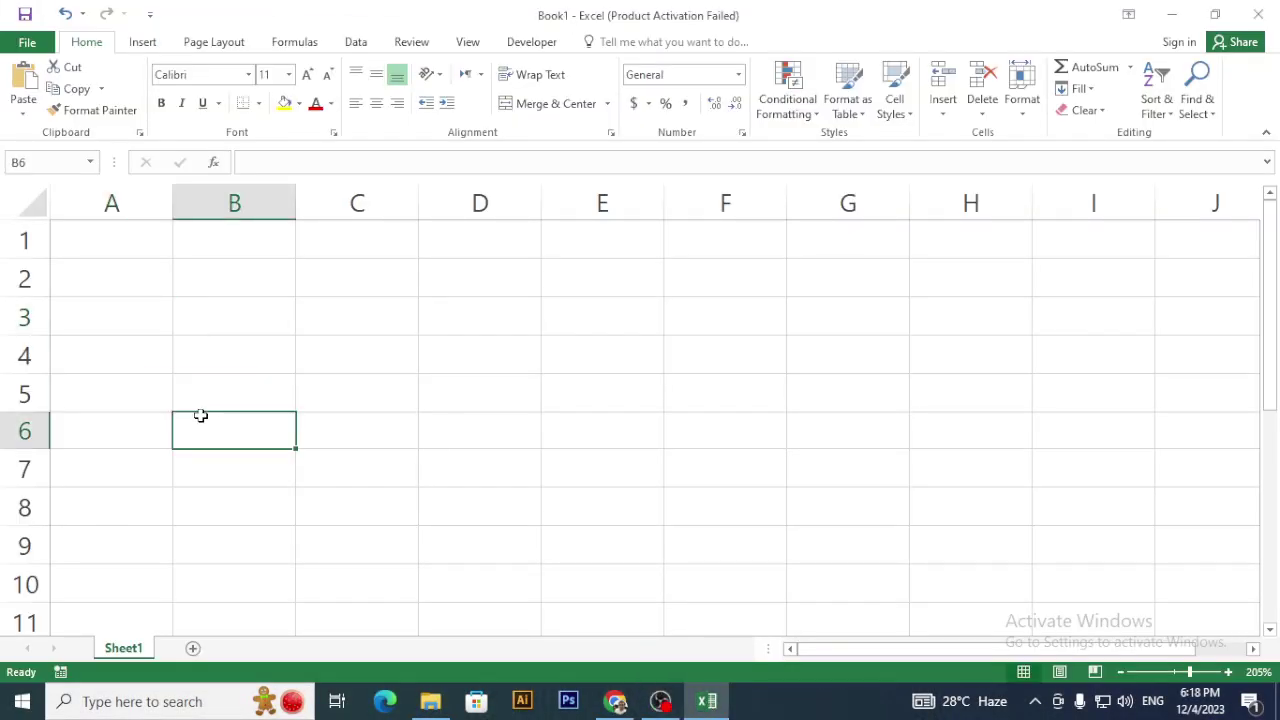
key("ctrl+Down")
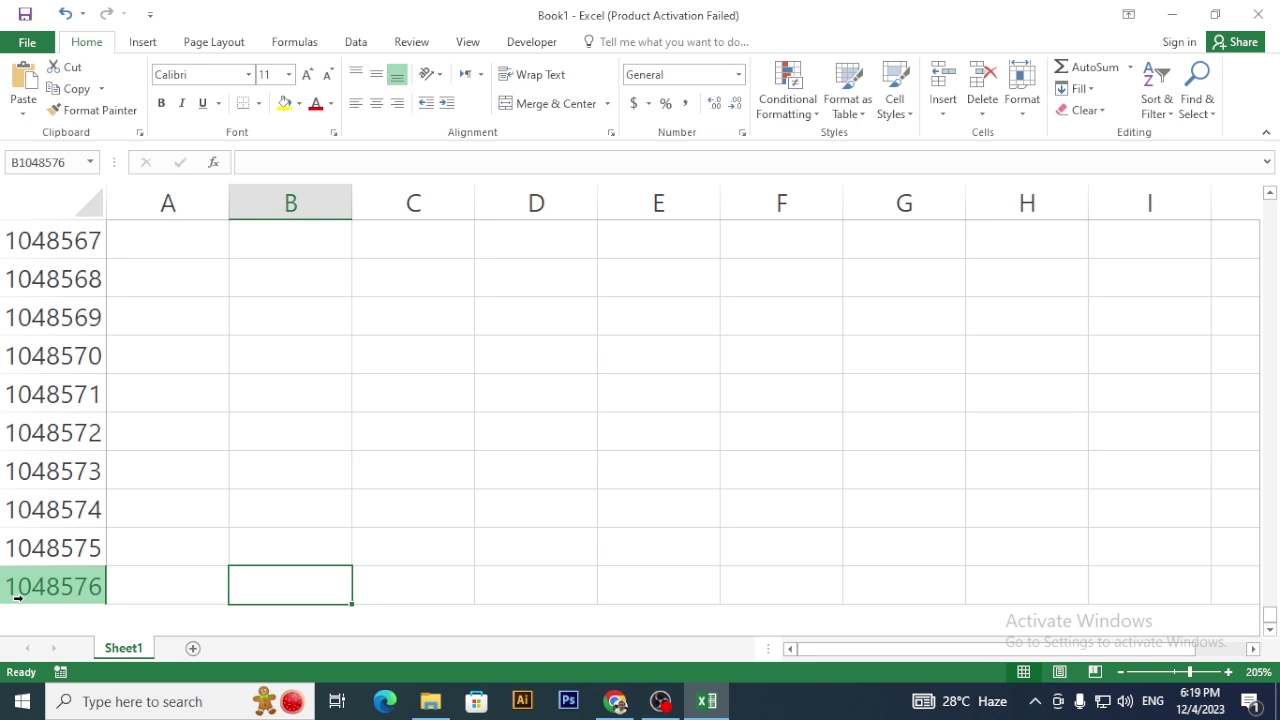
key("ctrl+Up")
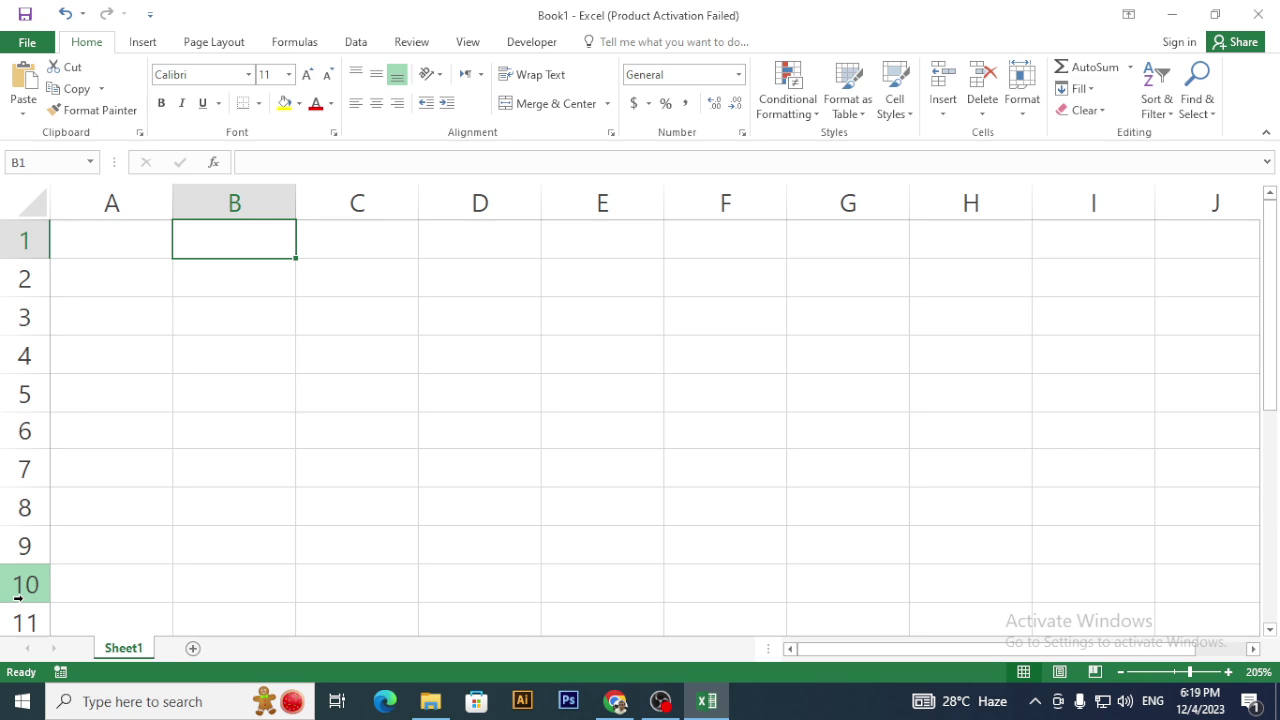
key("ctrl+Right")
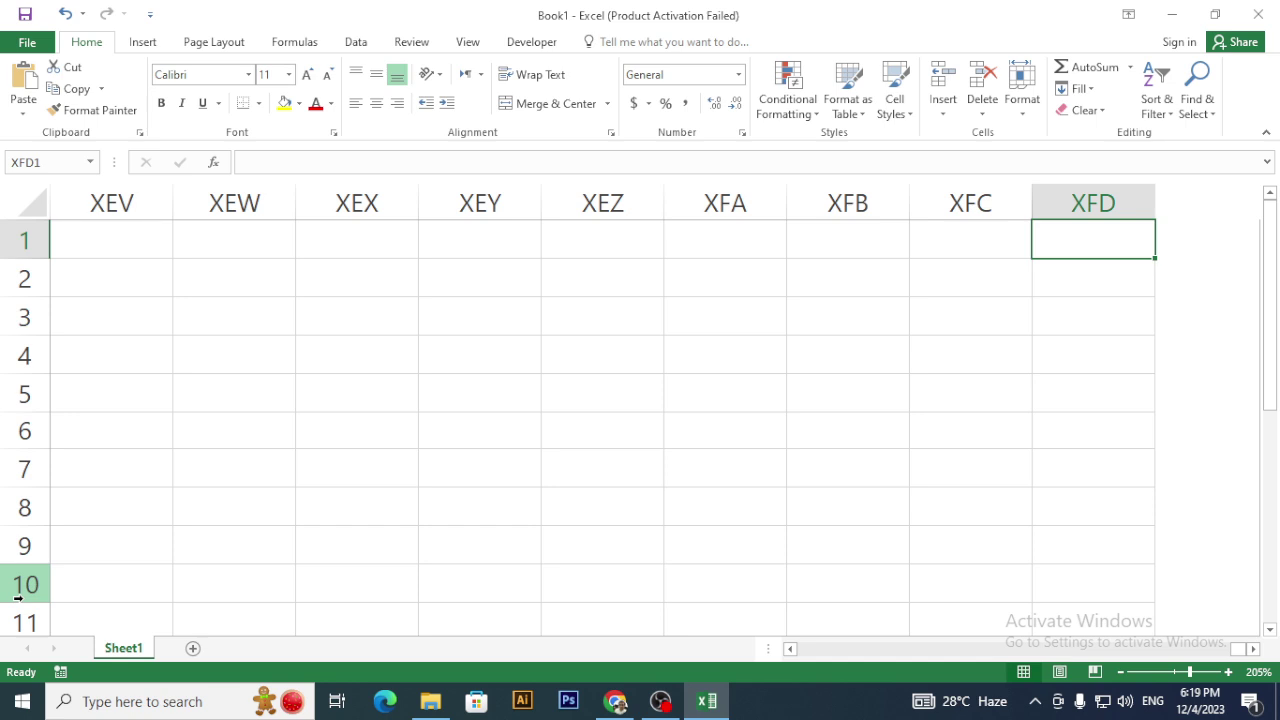
key("ctrl+Left")
- Move cell by cell along row 1 past column Z to examine how the column letters continue
key("Right")
key("Right")
key("Right")
key("Right")
key("Right")
key("Right")
key("Right")
key("Right")
key("Right")
key("Right")
key("Right")
key("Right")
key("Right")
key("Right")
key("Right")
key("Right")
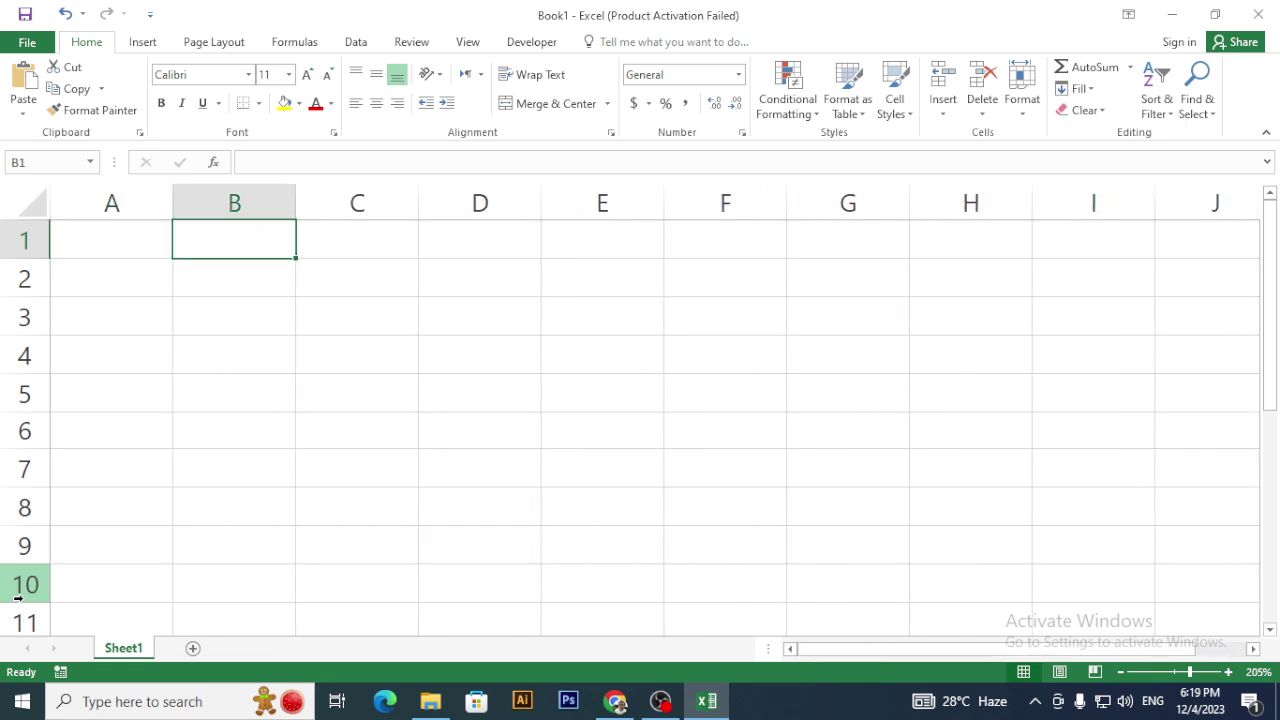
key("Right")
key("Right")
key("Right")
key("Right")
key("Right")
key("Right")
key("Right")
key("Right")
key("Right")
key("Right")
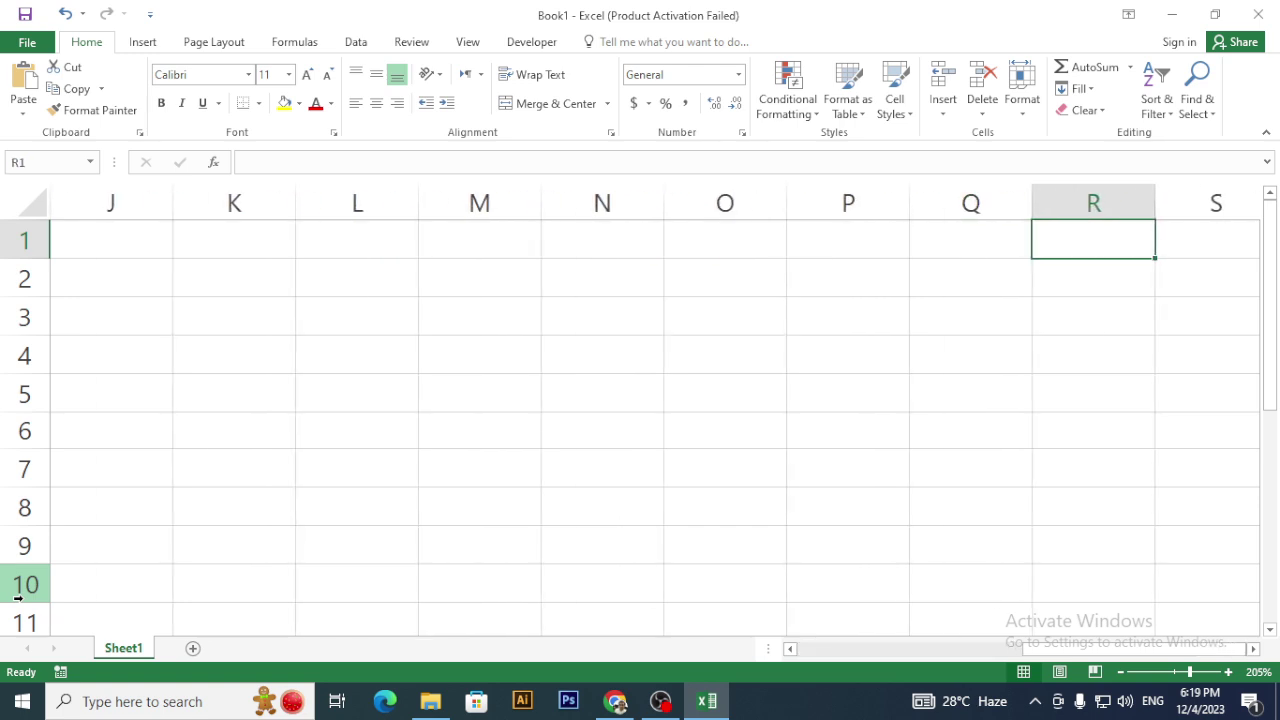
key("Right")
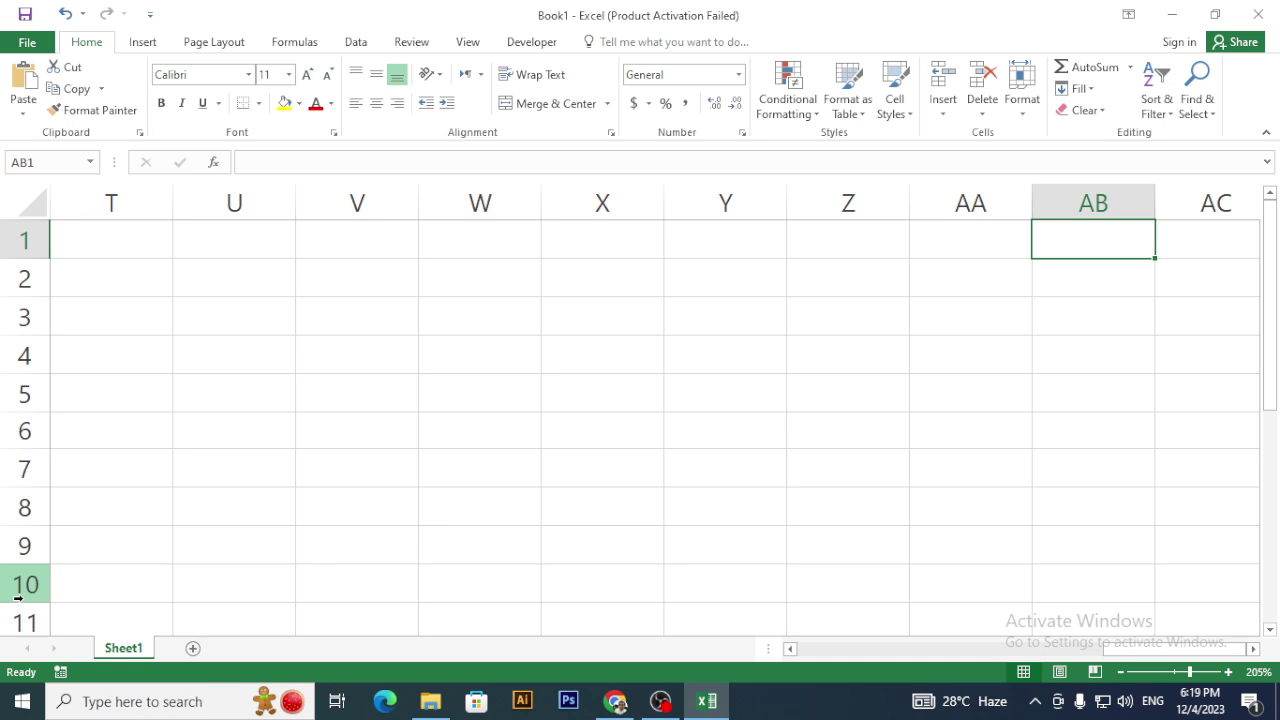
key("Right")
key("Right")
key("Right")
key("Right")
key("Right")
key("Right")
key("Right")
key("Right")
key("Right")
key("Right")
key("Right")
key("Right")
key("Right")
key("Right")
key("Right")
key("Right")
key("Right")
key("Right")
key("Right")
key("Right")
key("Right")
key("Right")
key("Right")
key("Right")
key("Right")
key("Right")
key("Right")
key("Right")
key("Right")
key("Right")
key("Right")
key("Right")
key("Right")
key("Right")
key("Right")
key("Right")
key("Right")
key("Right")
key("Right")
key("Right")
key("Right")
key("Right")
key("Right")
key("Right")
key("Right")
key("Right")
key("Right")
key("Right")
key("Right")
key("Right")
key("Right")
key("Right")
key("Right")
key("Right")
key("Right")
key("Right")
key("Right")
key("Right")
- Enter the formula =COLUMN() in cell XFD1, in the sheet's last column, and reselect that cell
key("ctrl+Right")
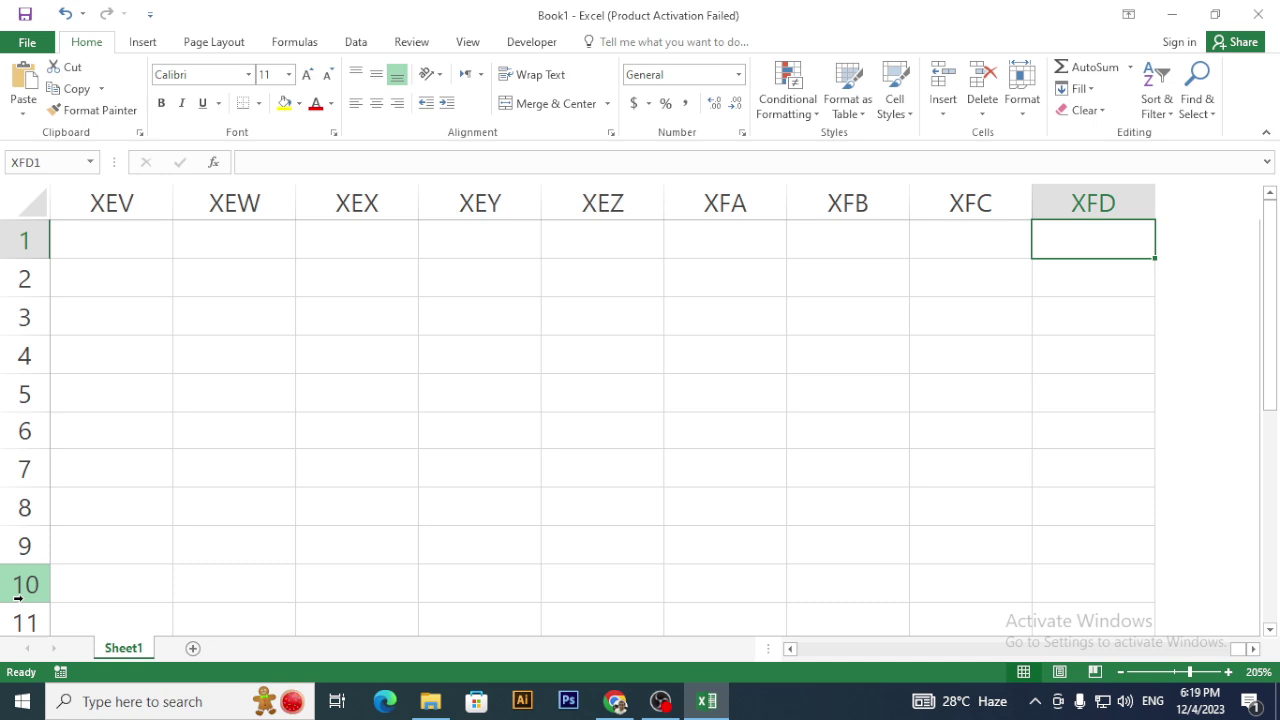
type("=co")
key("Down")
key("Tab")
type(")")
key("Return")
key("Up")
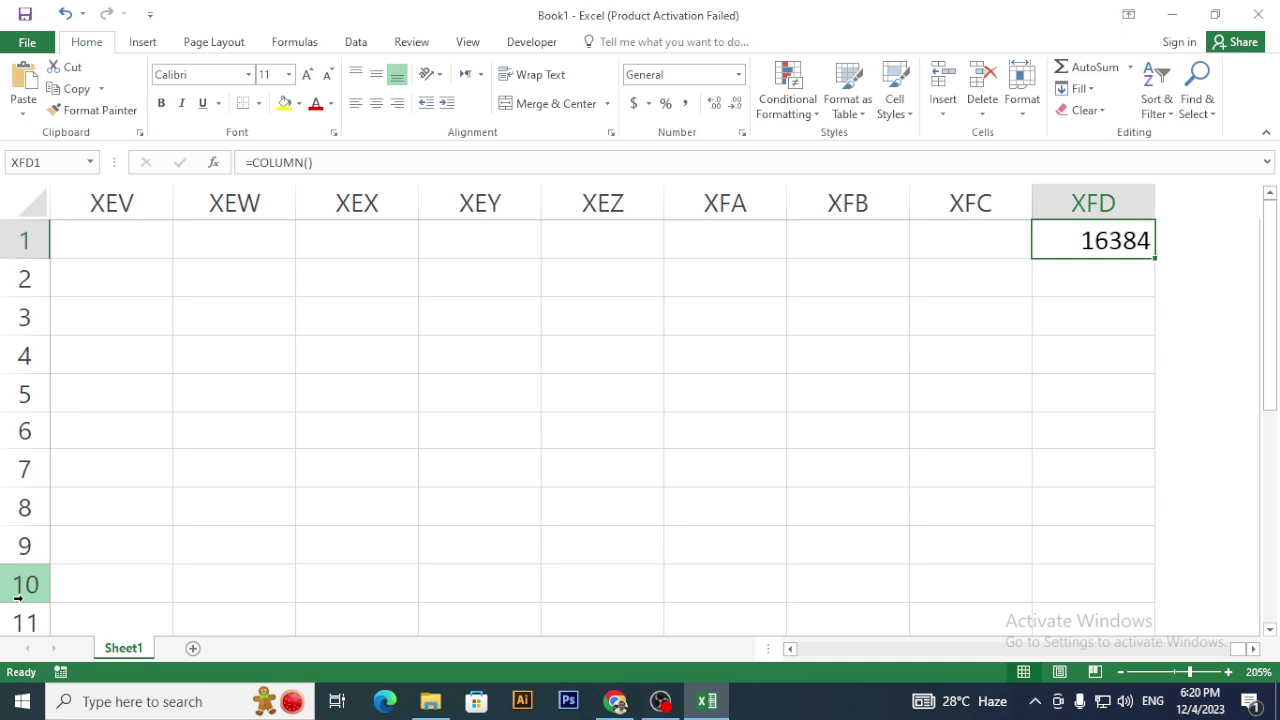
- Move back along row 1 from XFD1 to cell A1, examining the column headings on the way
key("Left")
key("Left")
key("Left")
key("Left")
key("Left")
key("Left")
key("Left")
key("Left")
key("Left")
key("Left")
key("Left")
key("Left")
key("Left")
key("Left")
key("Left")
key("Left")
key("Left")
key("Left")
key("Left")
key("Left")
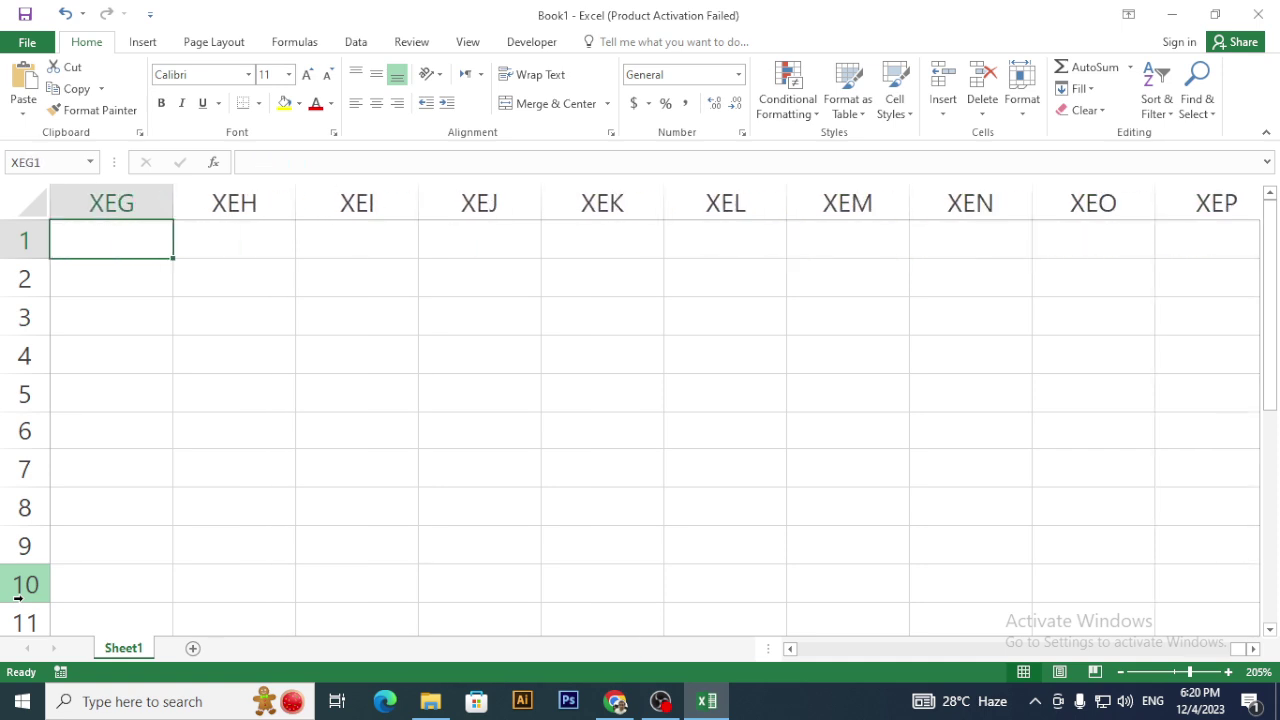
key("ctrl+Left")
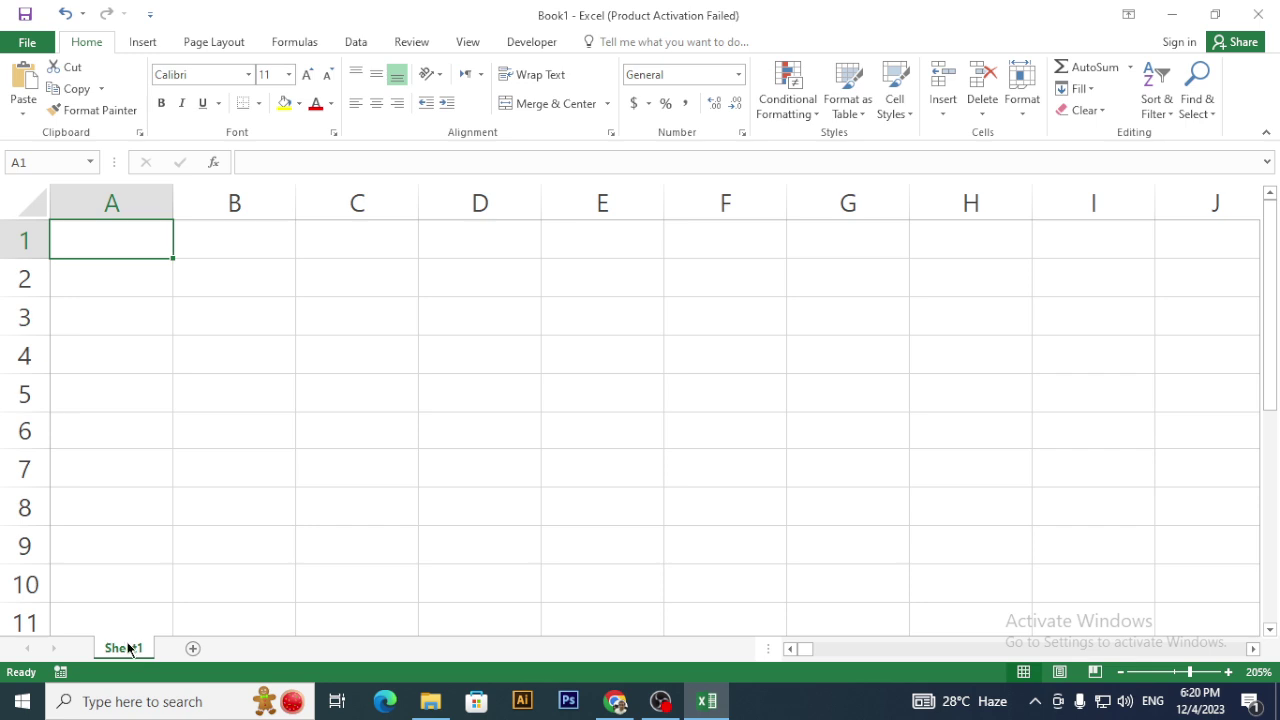
- Add a second worksheet to the workbook and select cell A18 back on Sheet1
left_click(193, 649)
left_click(106, 649)
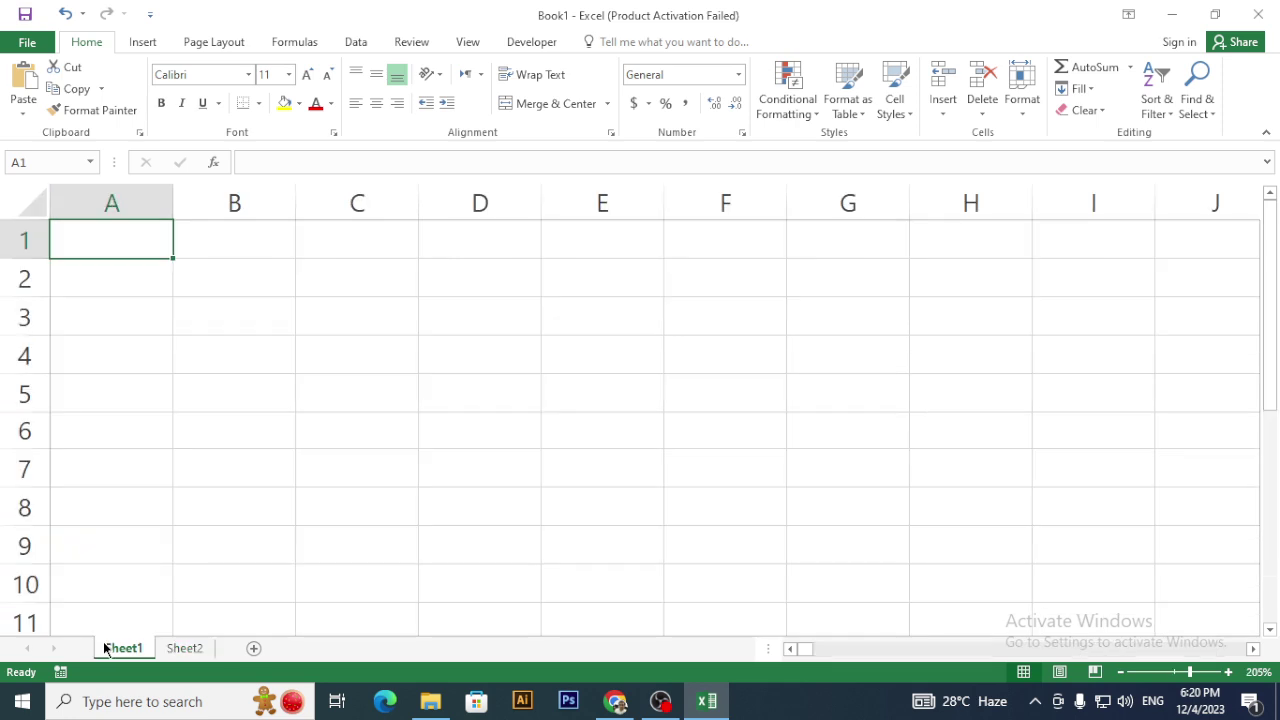
scroll(115, 552, "down", 3)
left_click(121, 557)
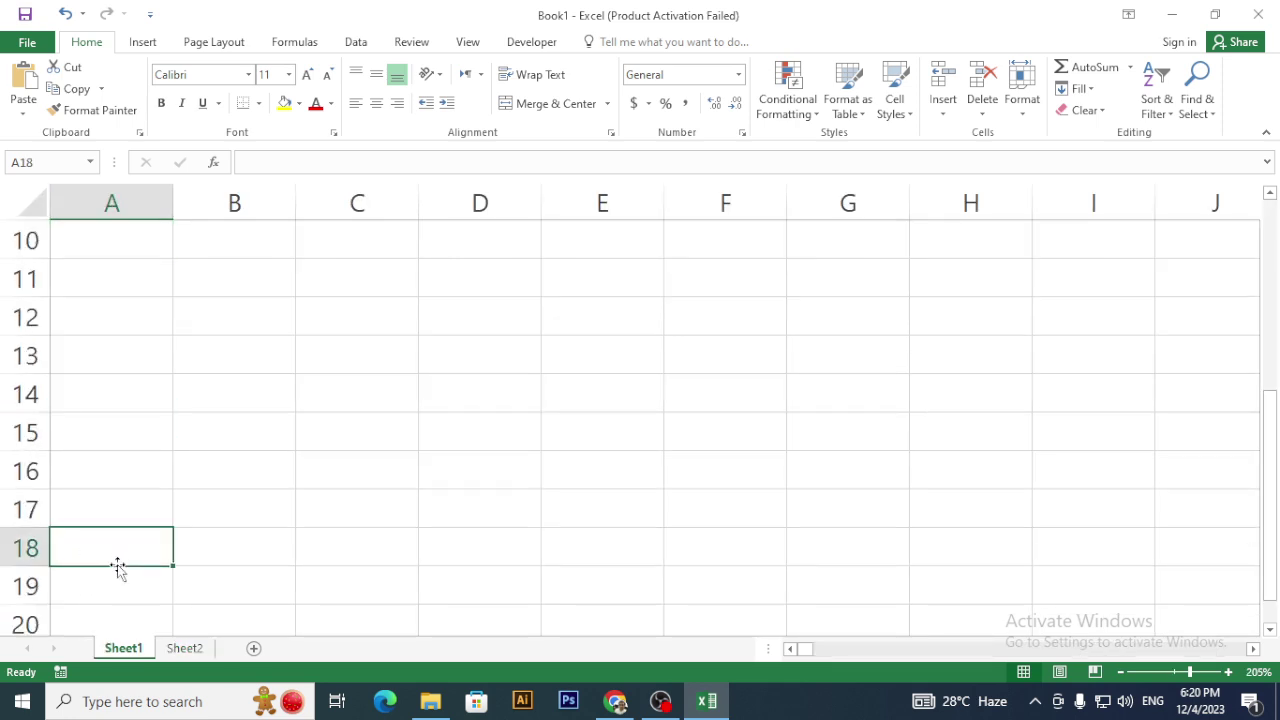
- Select cell A16 on Sheet2 and switch between Sheet1 and Sheet2 to compare them
left_click(190, 649)
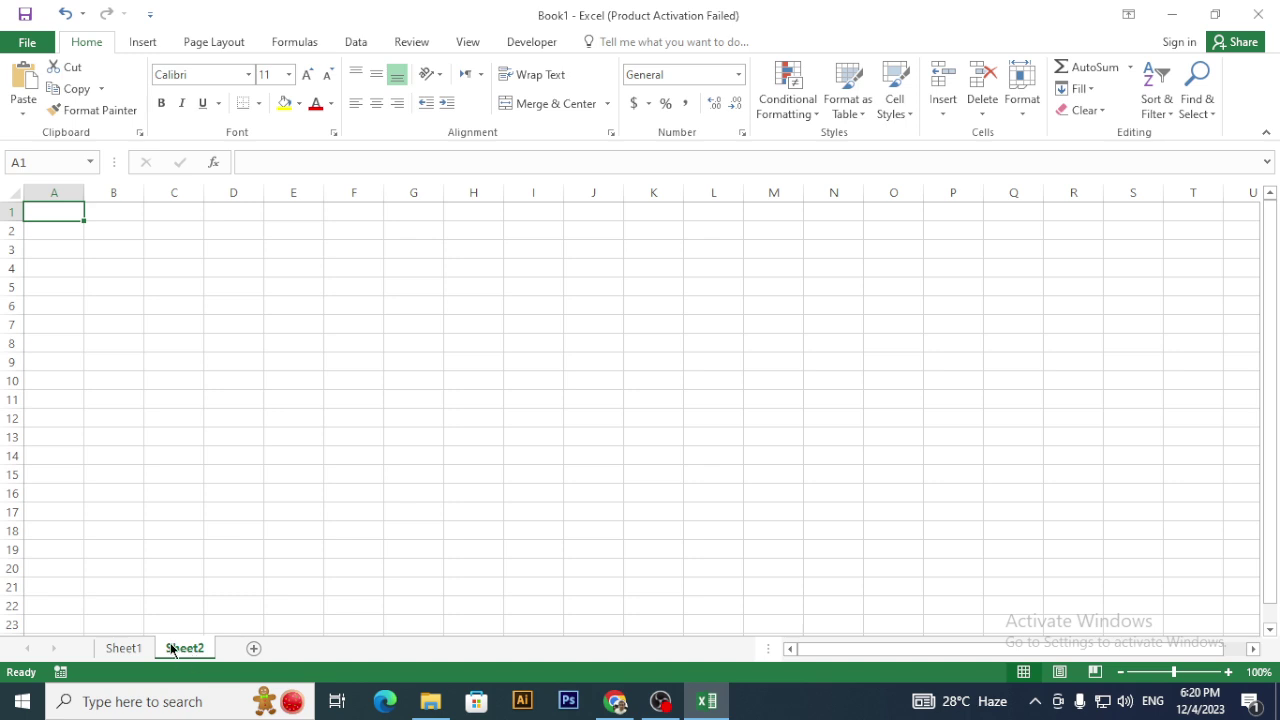
left_click(80, 497)
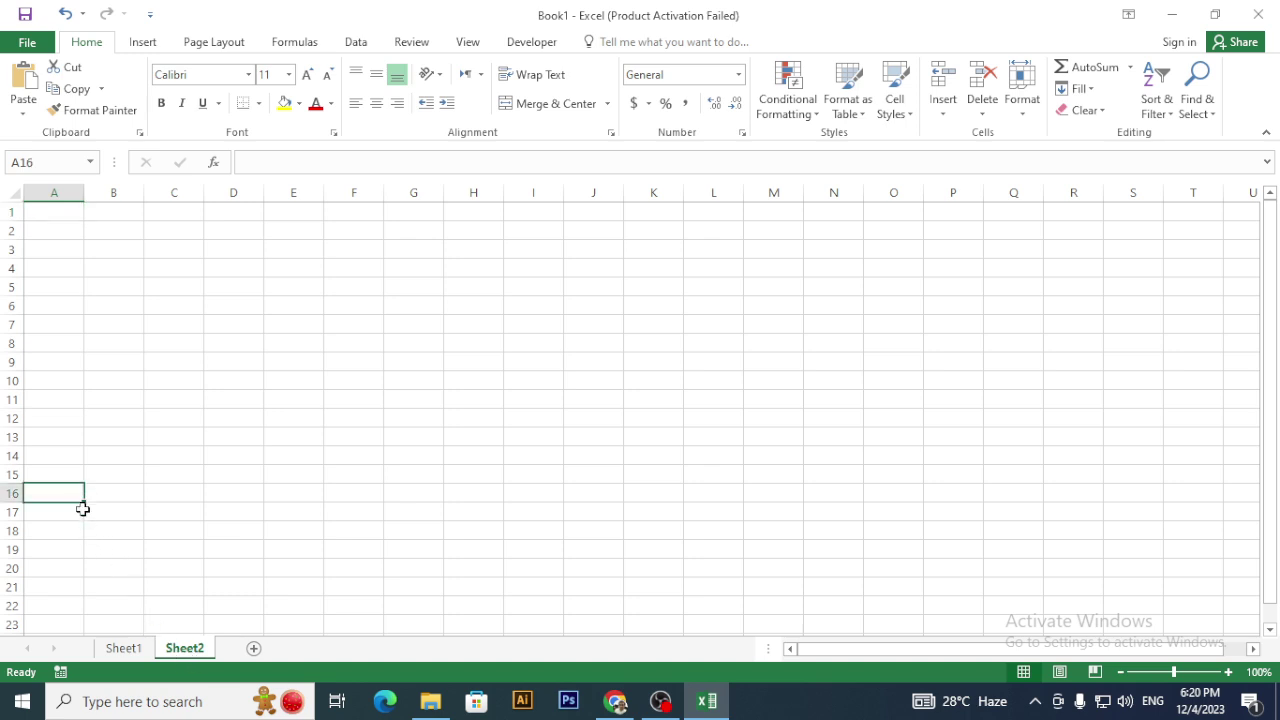
left_click(123, 648)
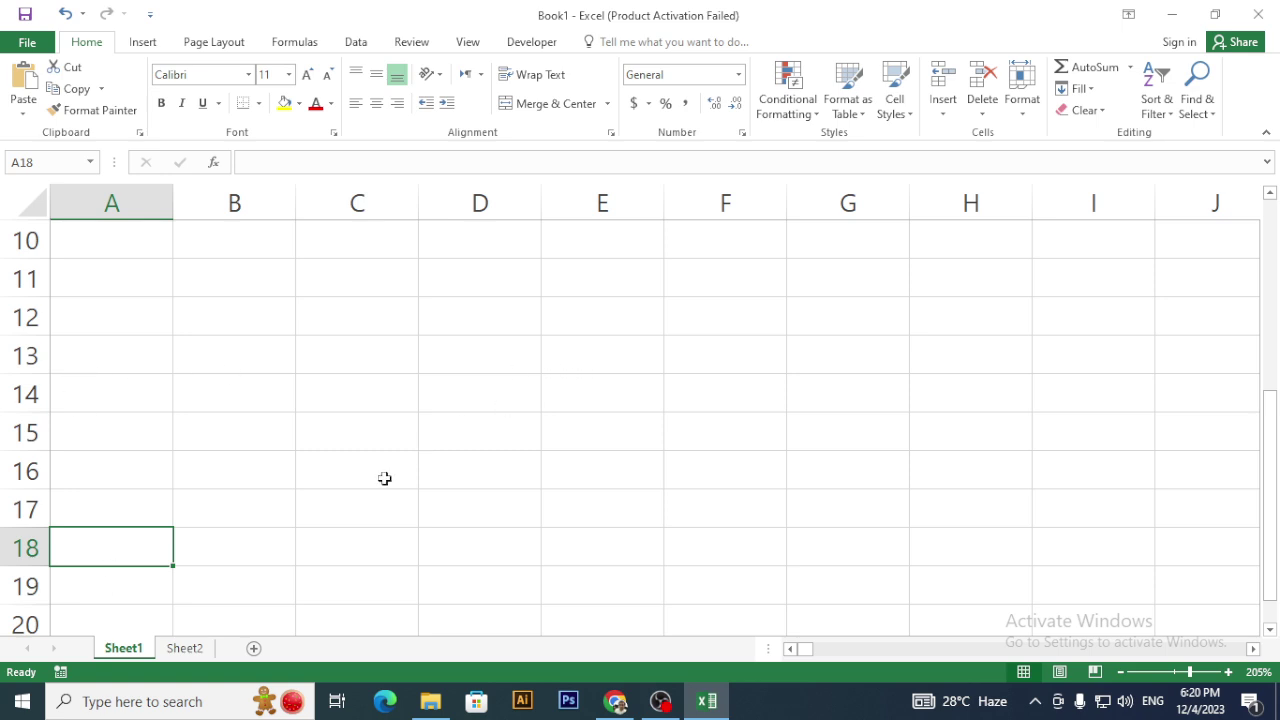
left_click(186, 650)
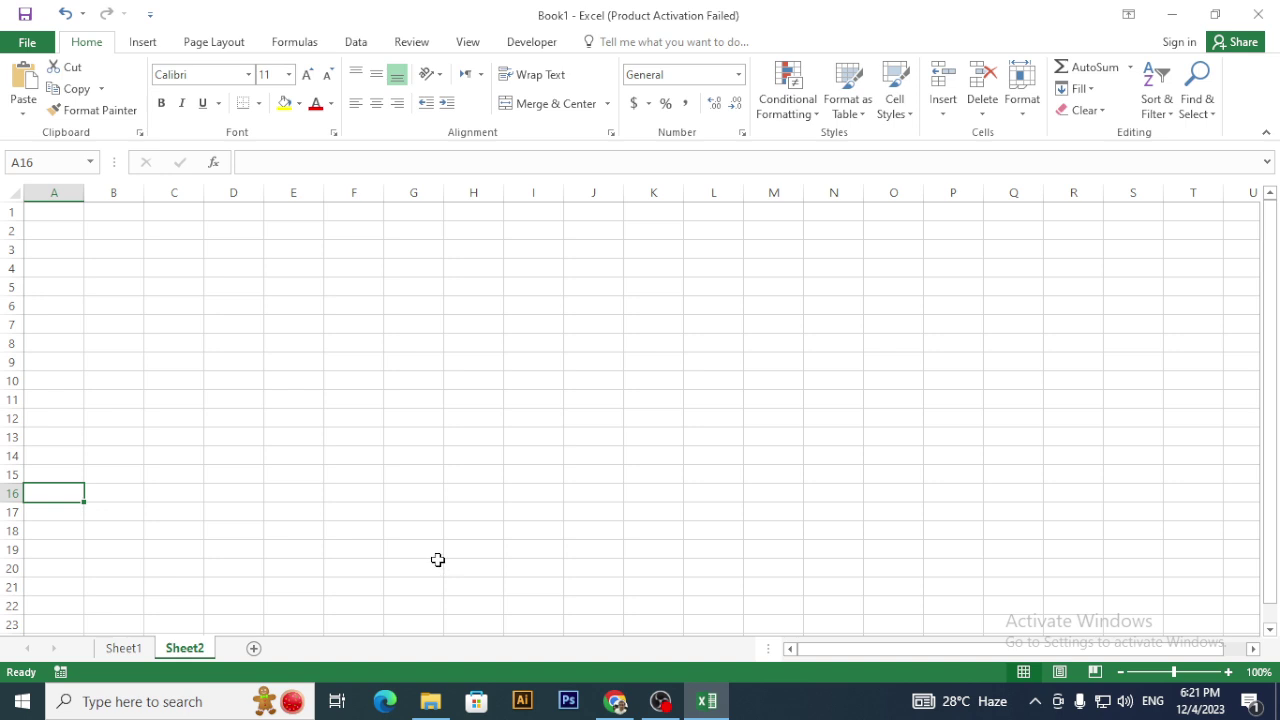
- Examine how Sheet2 scrolls horizontally and vertically, and select cells H11 and O19
left_click_drag(974, 650, 1020, 649)
left_click_drag(1276, 468, 1276, 472)
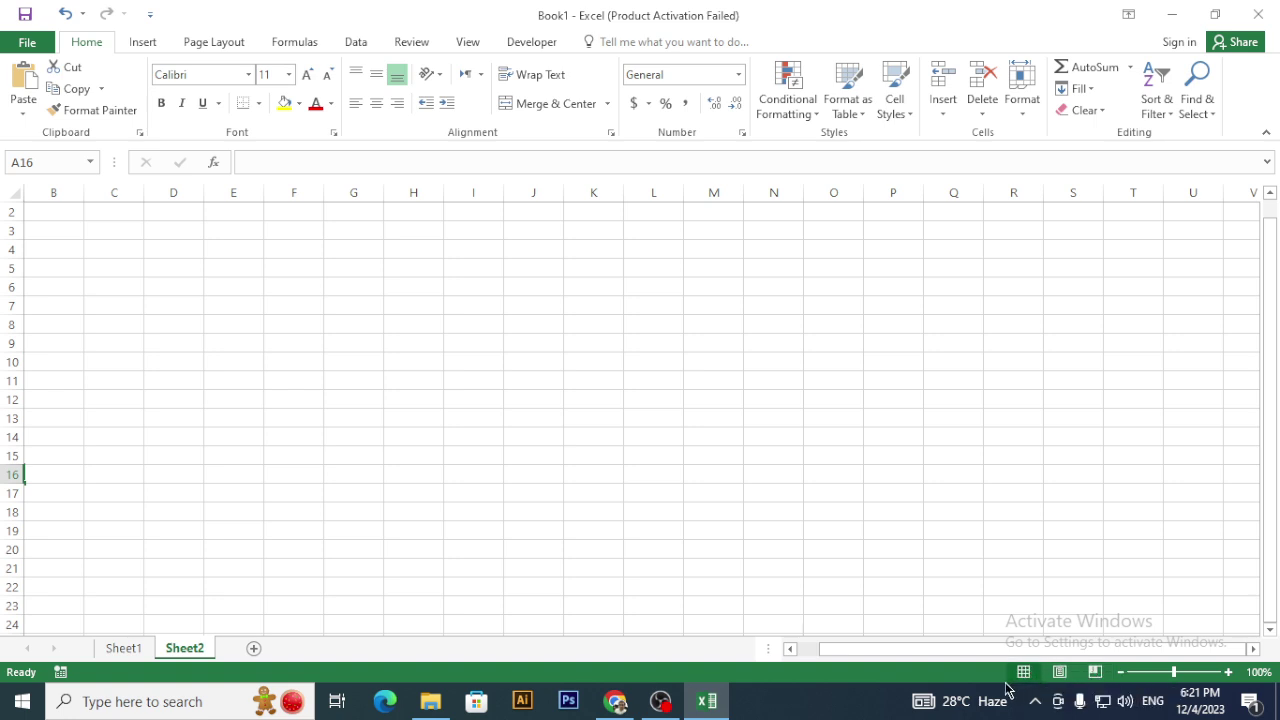
left_click(415, 383)
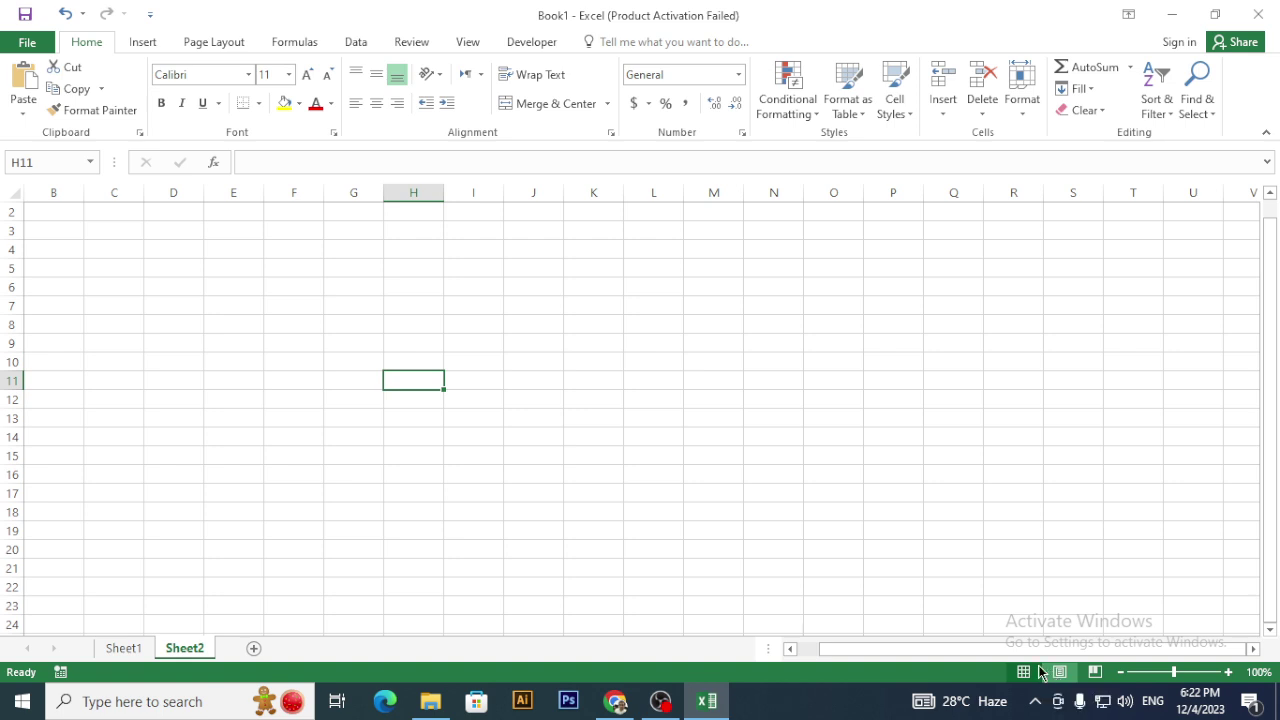
left_click(833, 535)
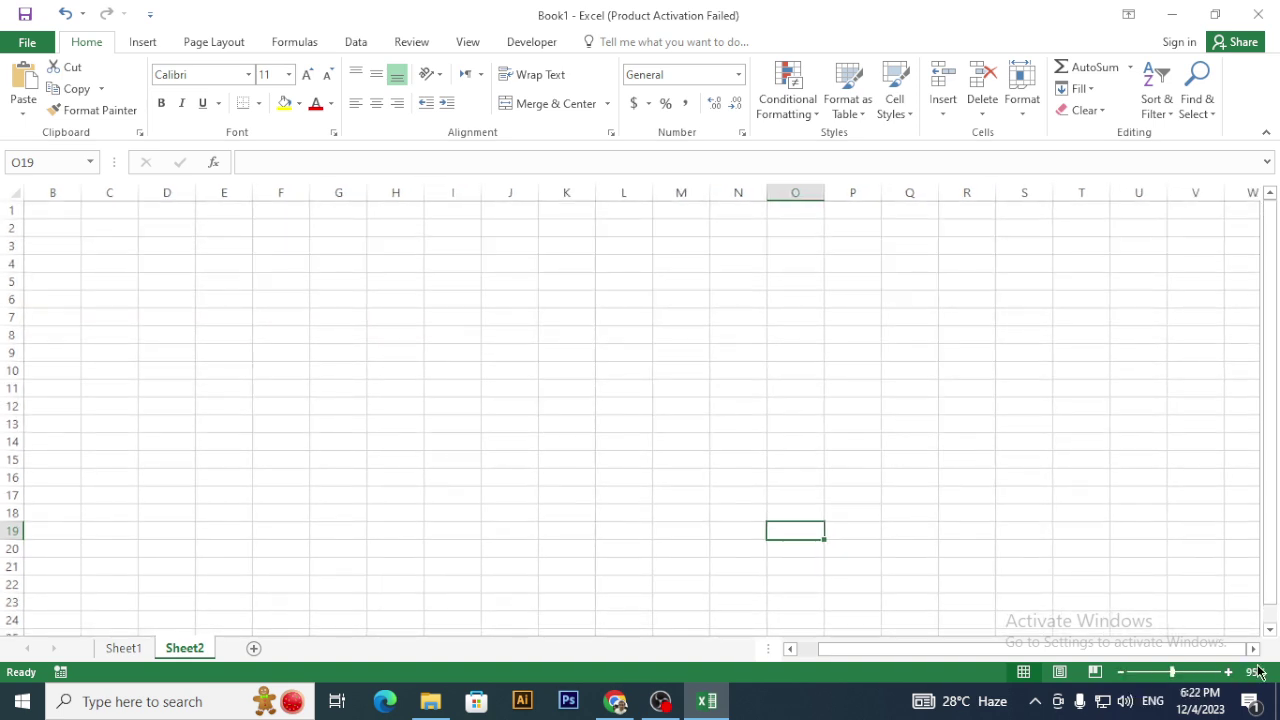
- Demonstrate the zoom range on Sheet2 by enlarging it to 400% and returning it to 100%
left_click_drag(1174, 675, 1222, 676)
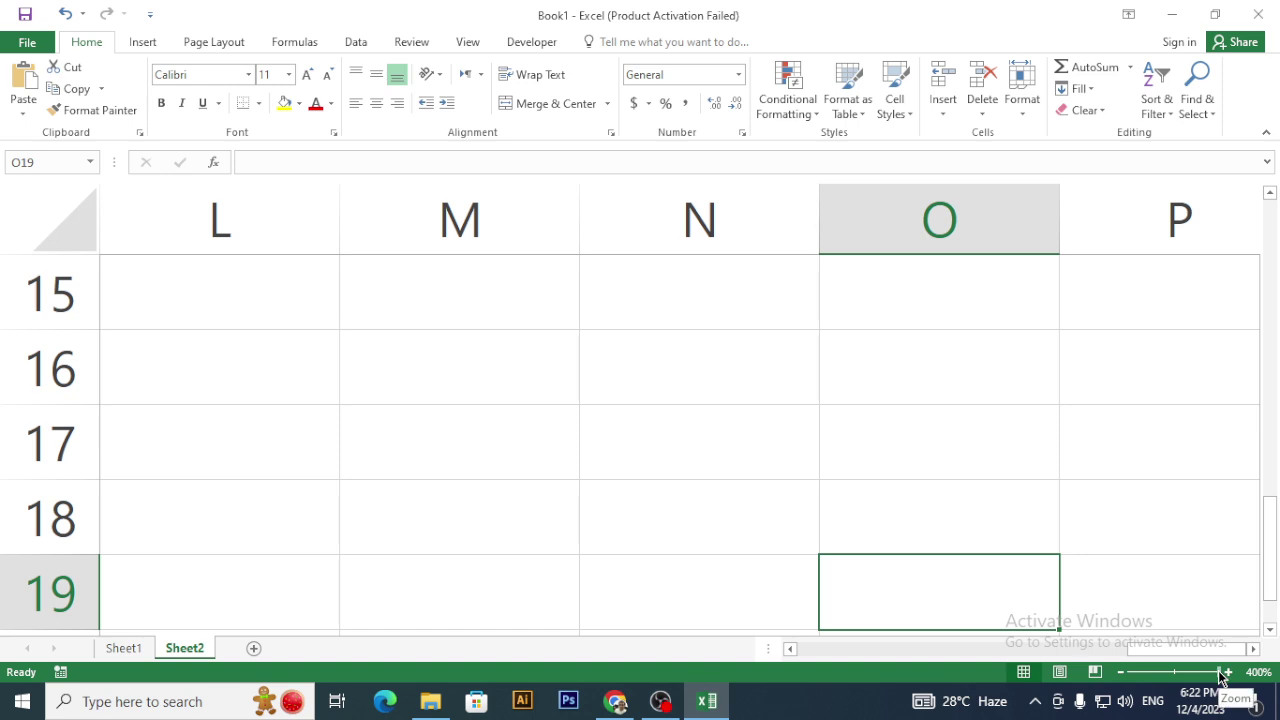
left_click_drag(1220, 678, 1183, 680)
left_click_drag(1176, 683, 1173, 680)
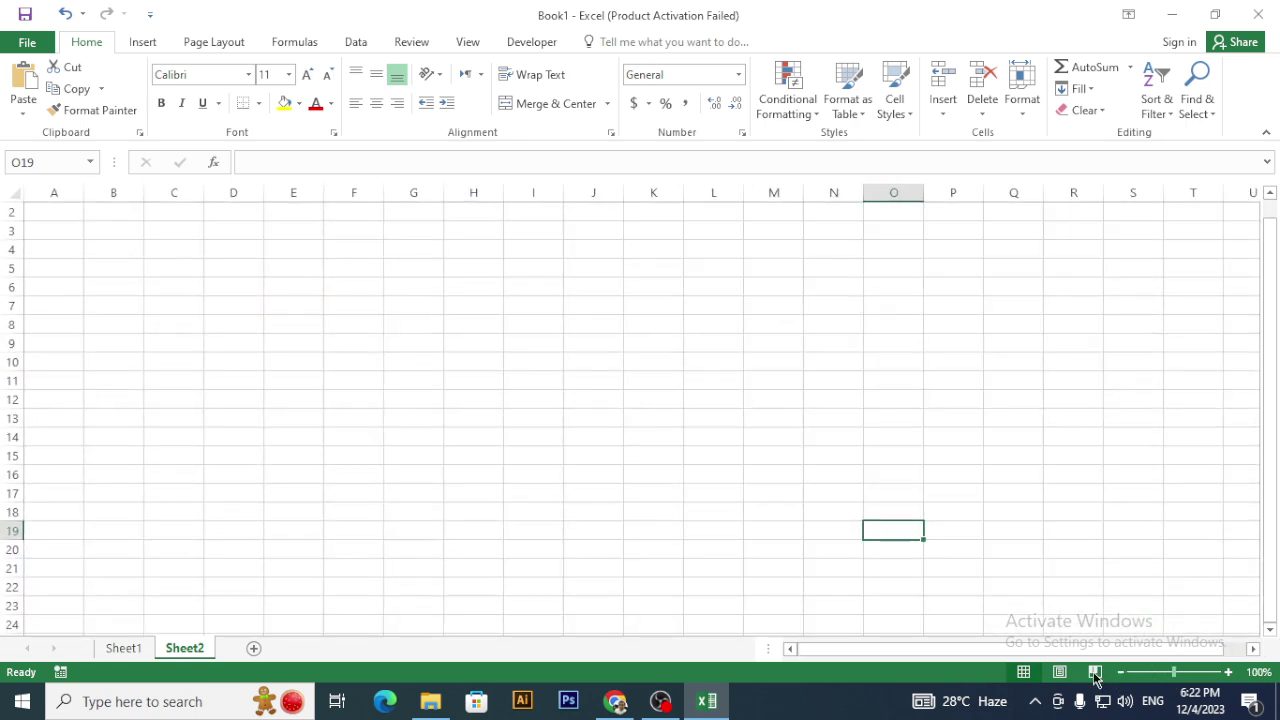
scroll(351, 509, "up", 1)
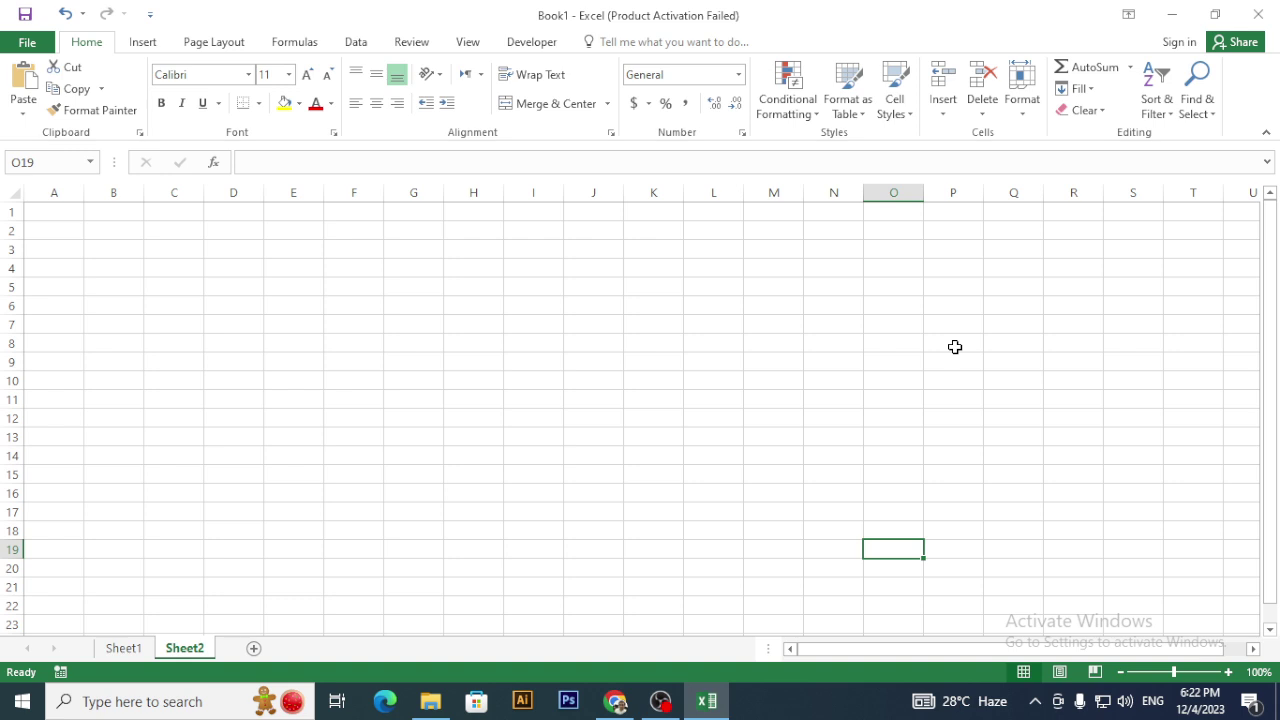
- Switch to Sheet1 and close the workbook without saving the changes
left_click(128, 648)
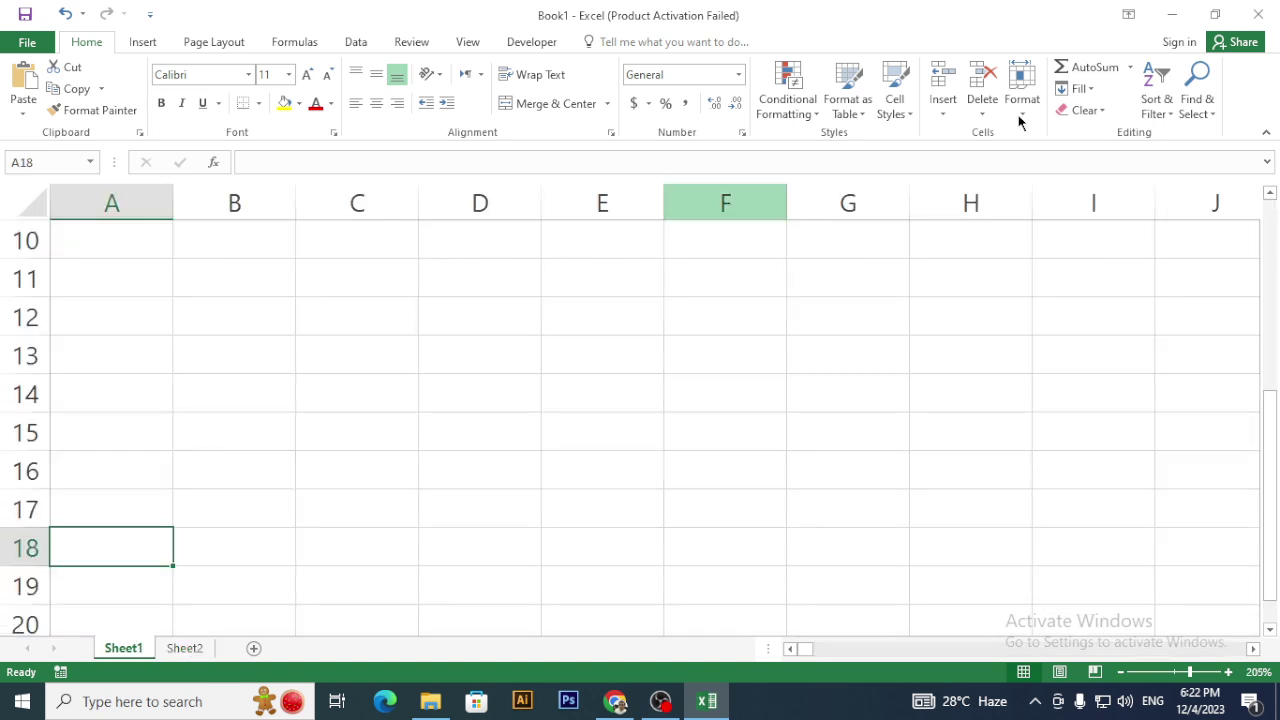
left_click(1275, 8)
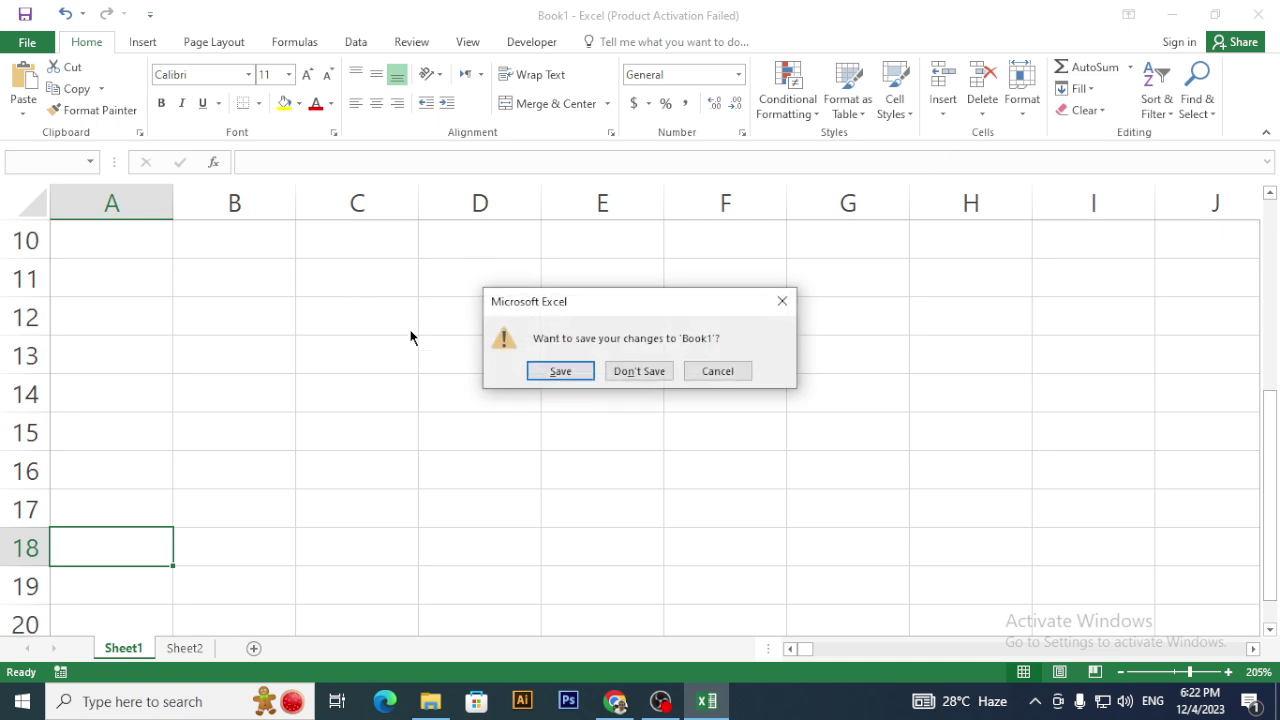
left_click(652, 372)
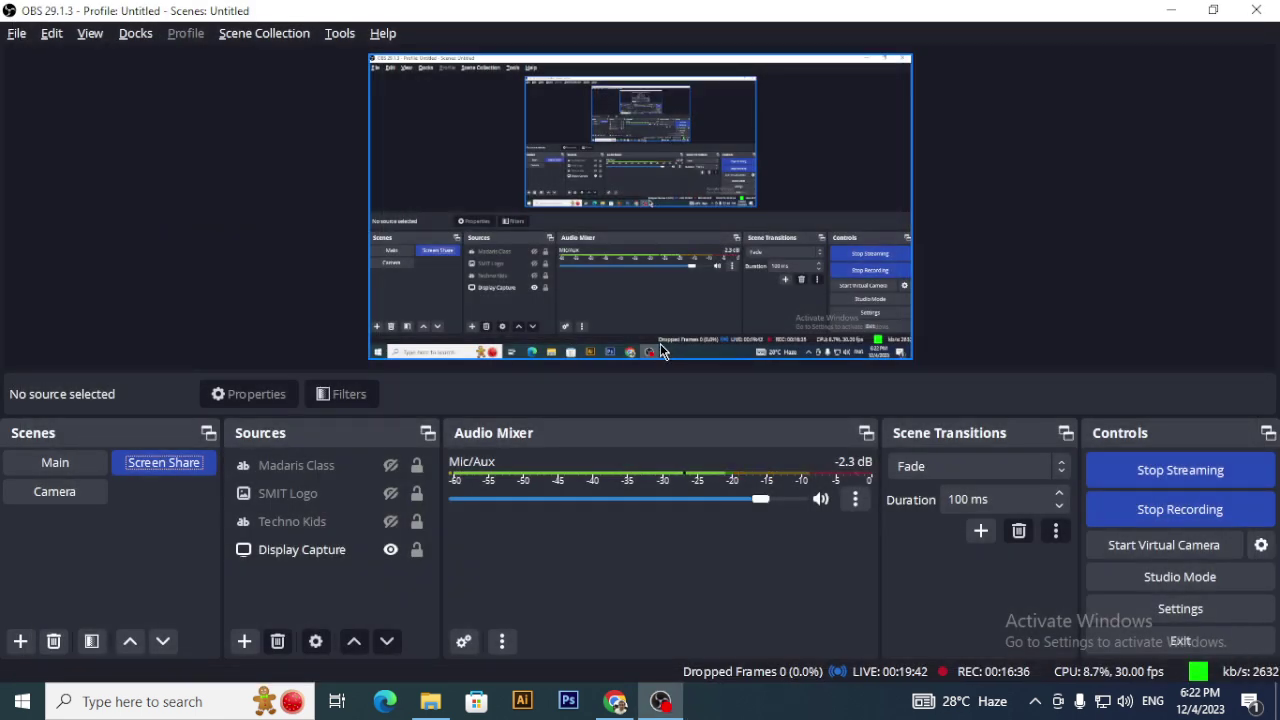
- Launch Excel again, dismiss the activation notice and create a blank workbook
key("super")
type("e")
key("Return")
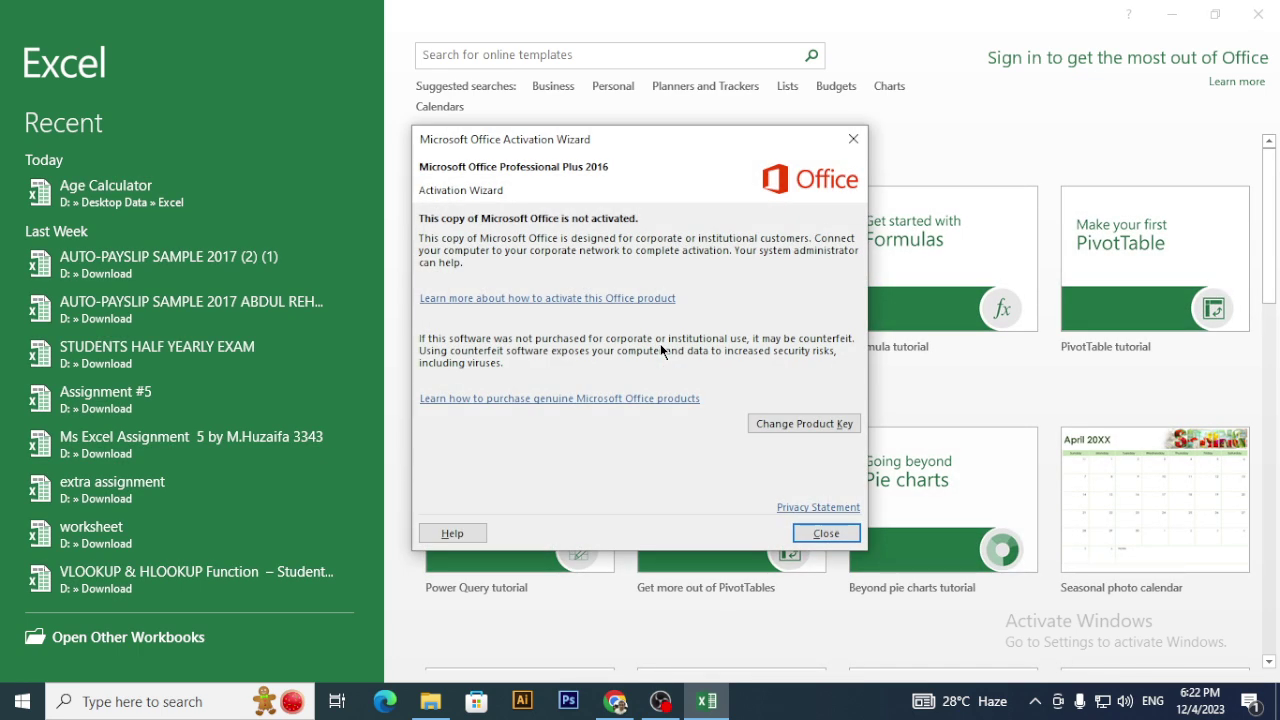
left_click(853, 139)
left_click(580, 299)
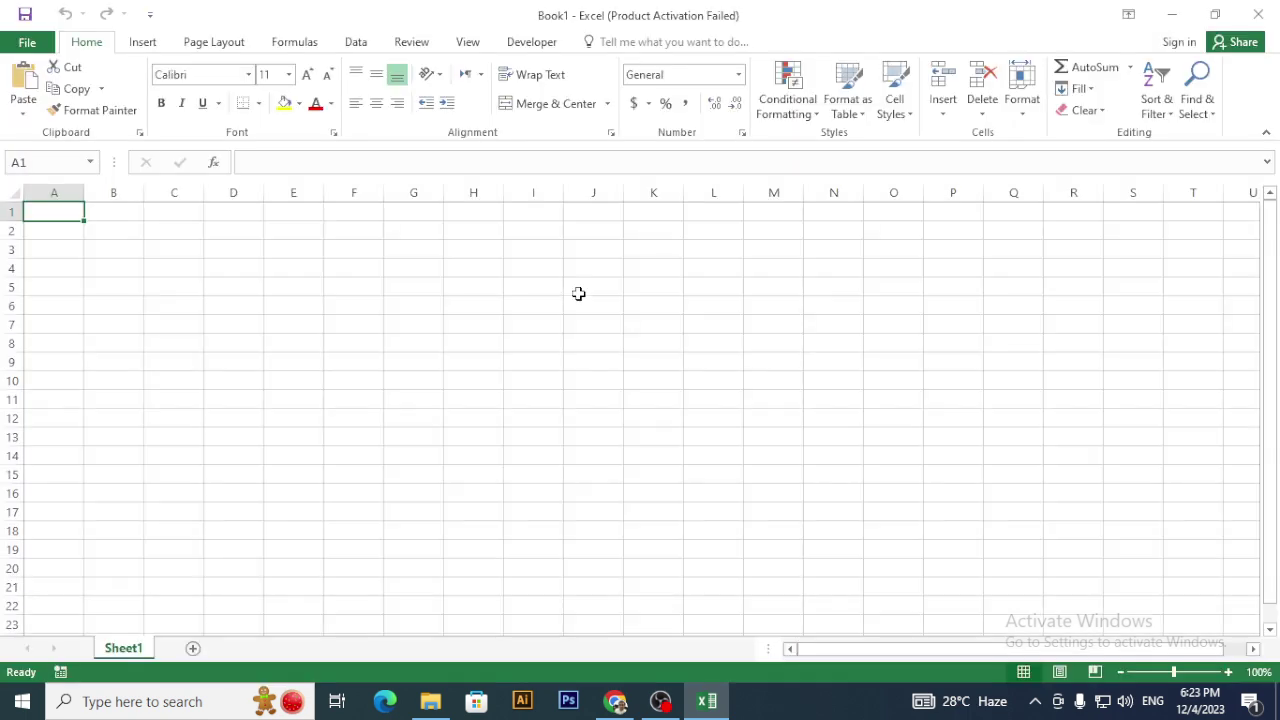
- Enter the numbers 1 to 10 one by one in cells A1 through A10
left_click(190, 246)
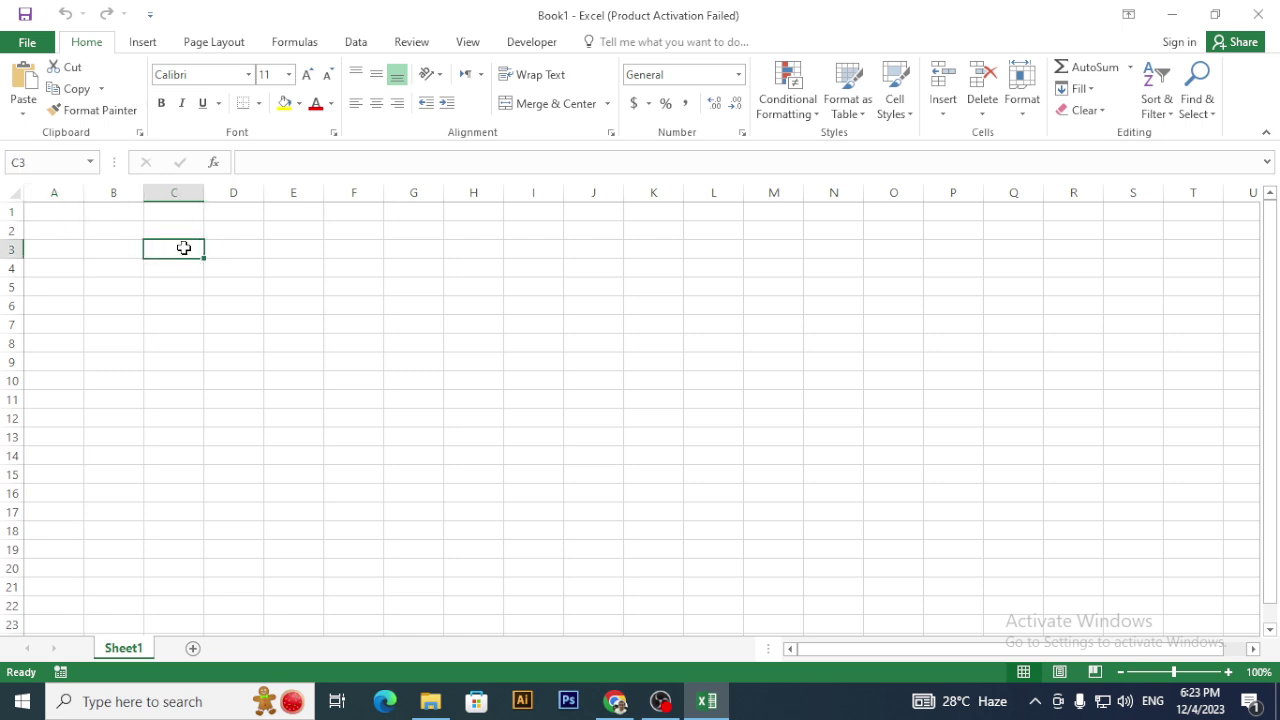
scroll(188, 263, "up", 12, "ctrl")
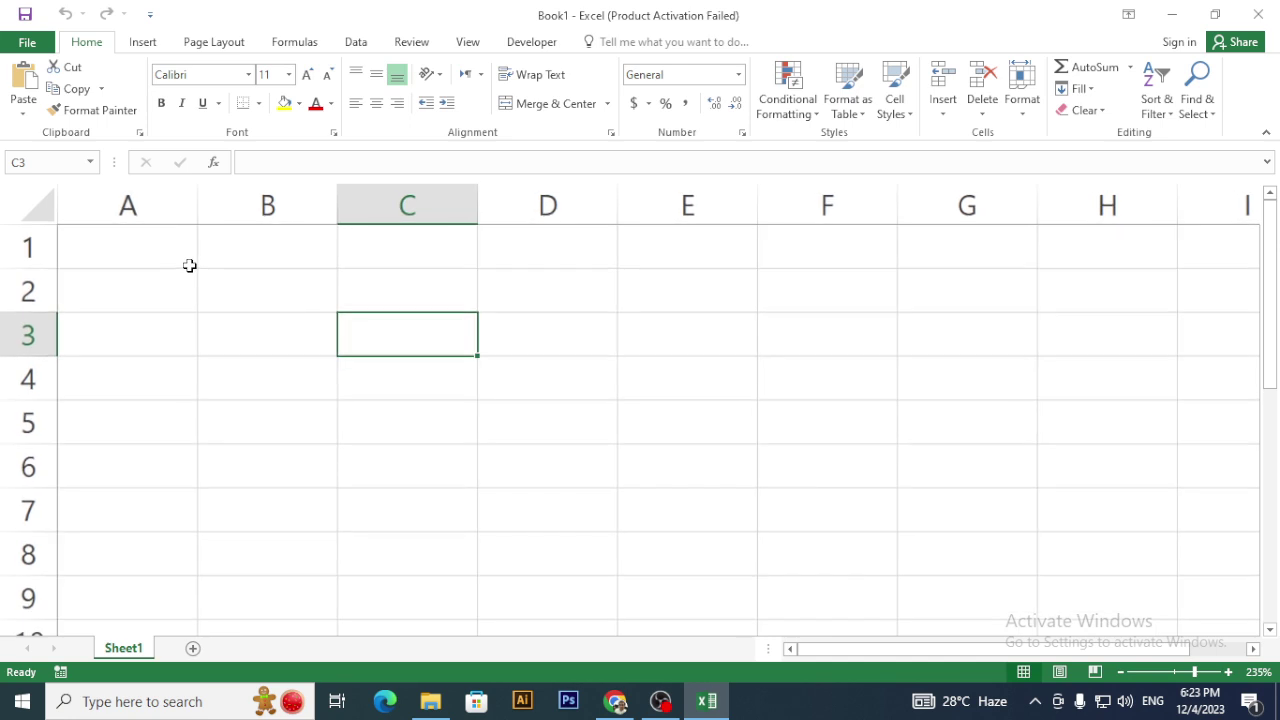
scroll(189, 265, "up", 5, "ctrl")
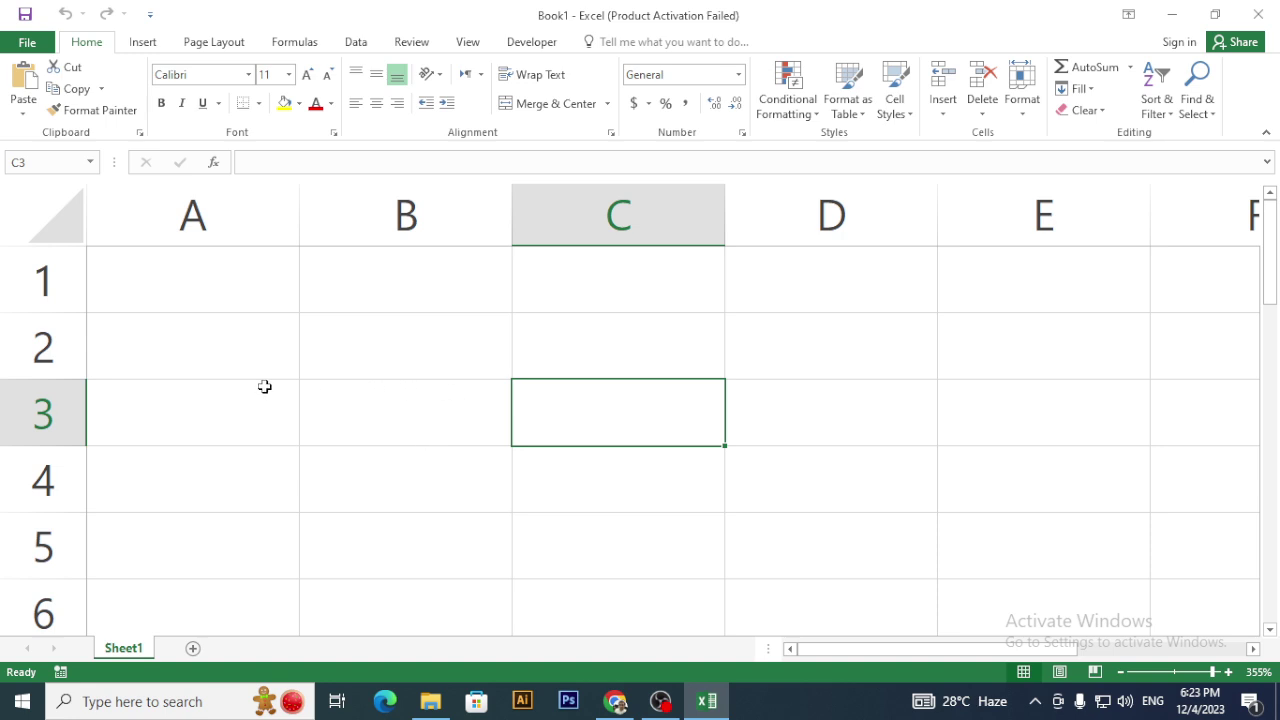
left_click(209, 286)
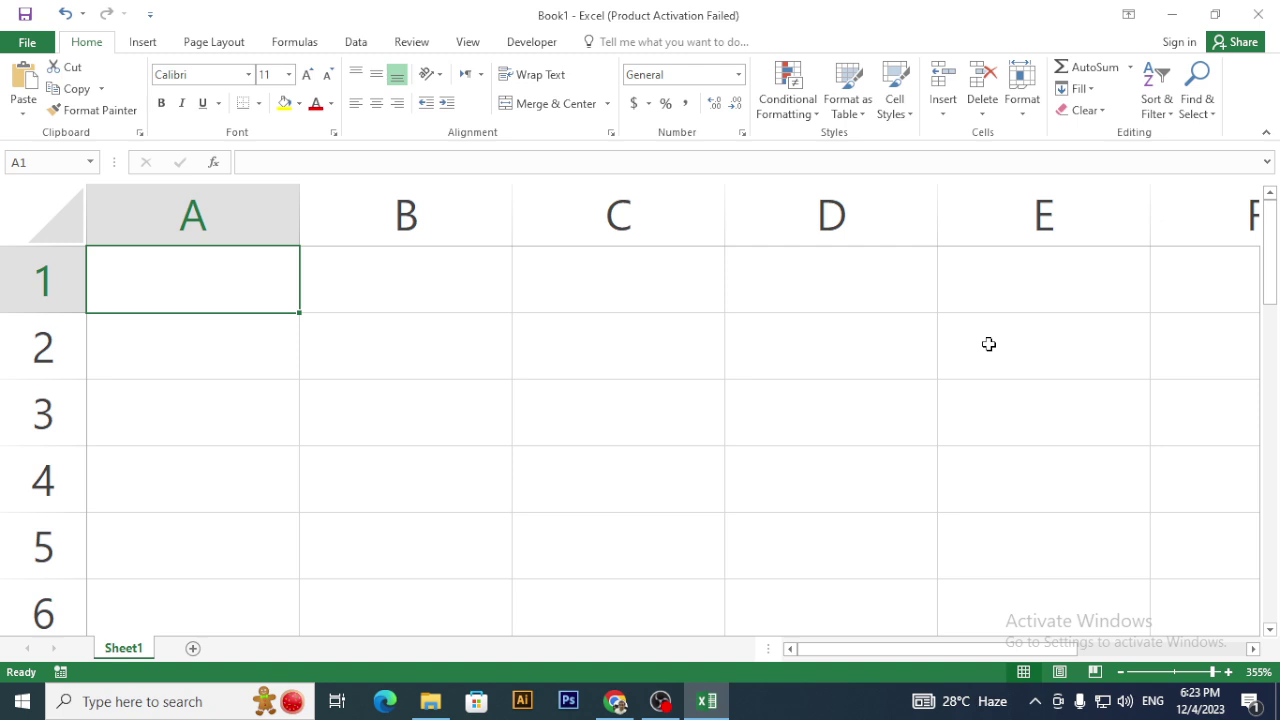
type("1")
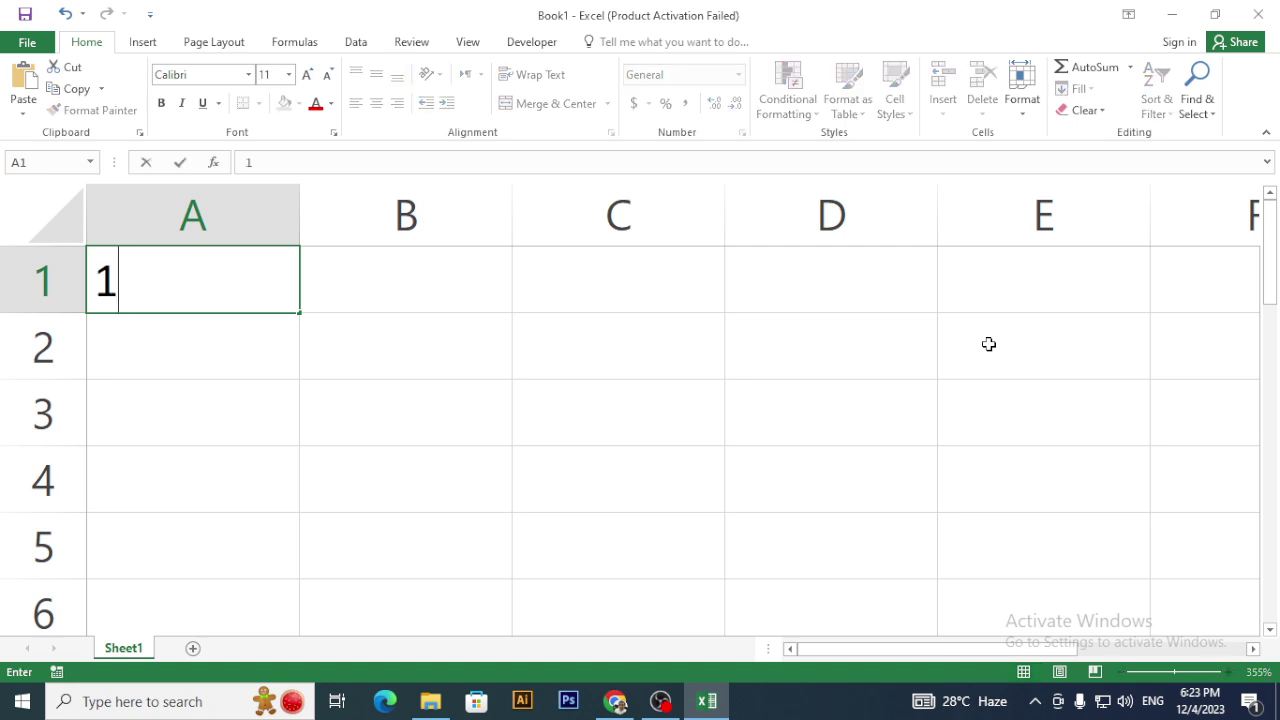
key("Return")
type("2")
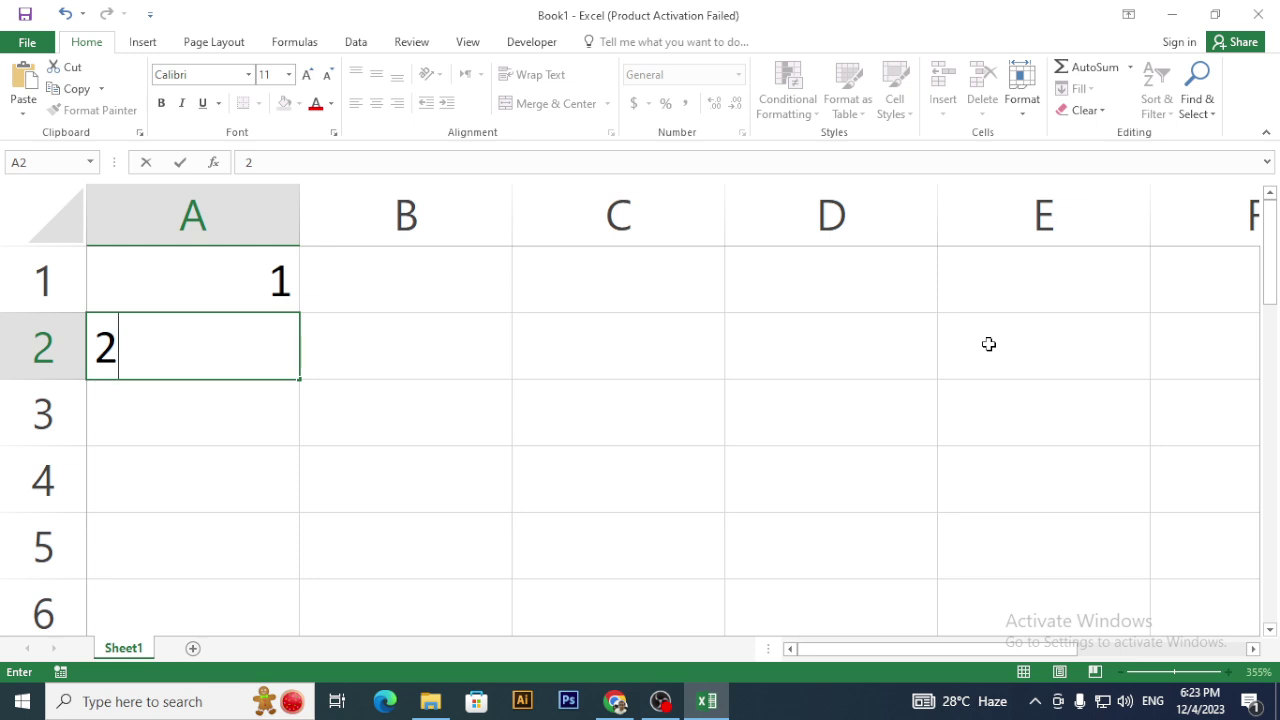
key("Return")
type("3")
key("Return")
type("4")
key("Return")
type("5")
key("Return")
type("6")
key("Return")
type("7")
key("Return")
type("8")
key("Return")
type("9")
key("Return")
type("9")
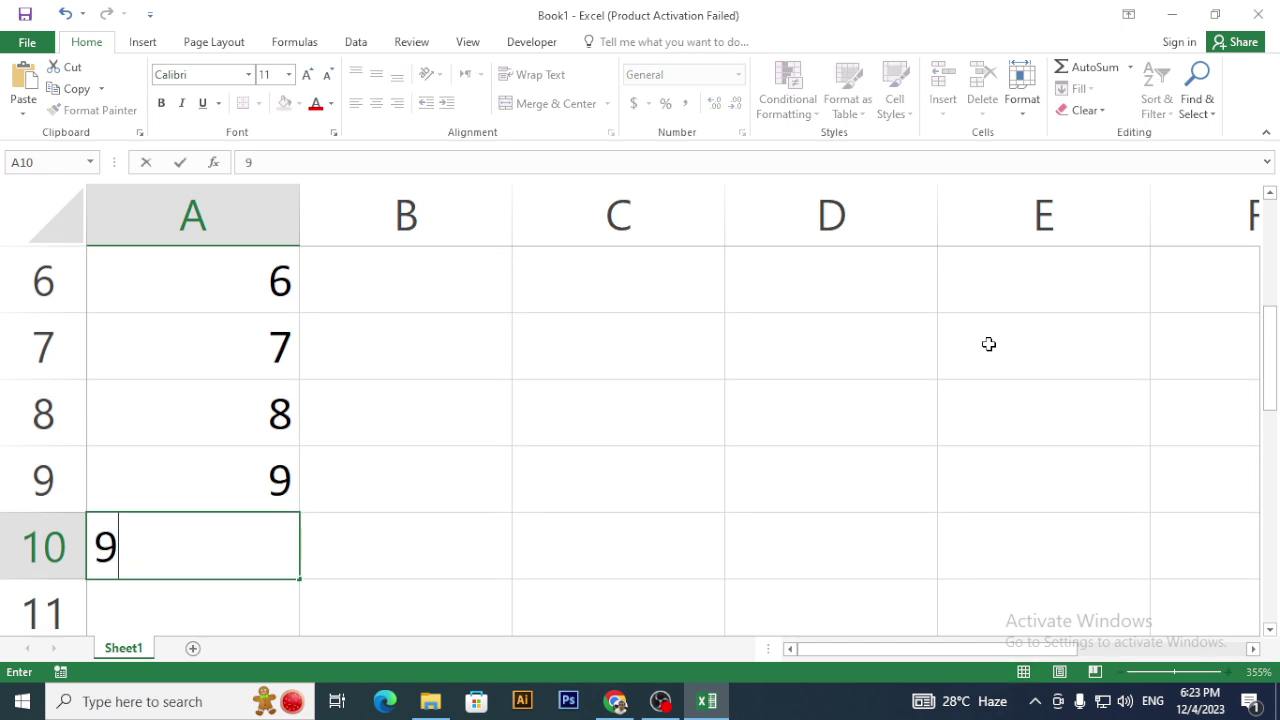
key("BackSpace")
type("10")
key("Return")
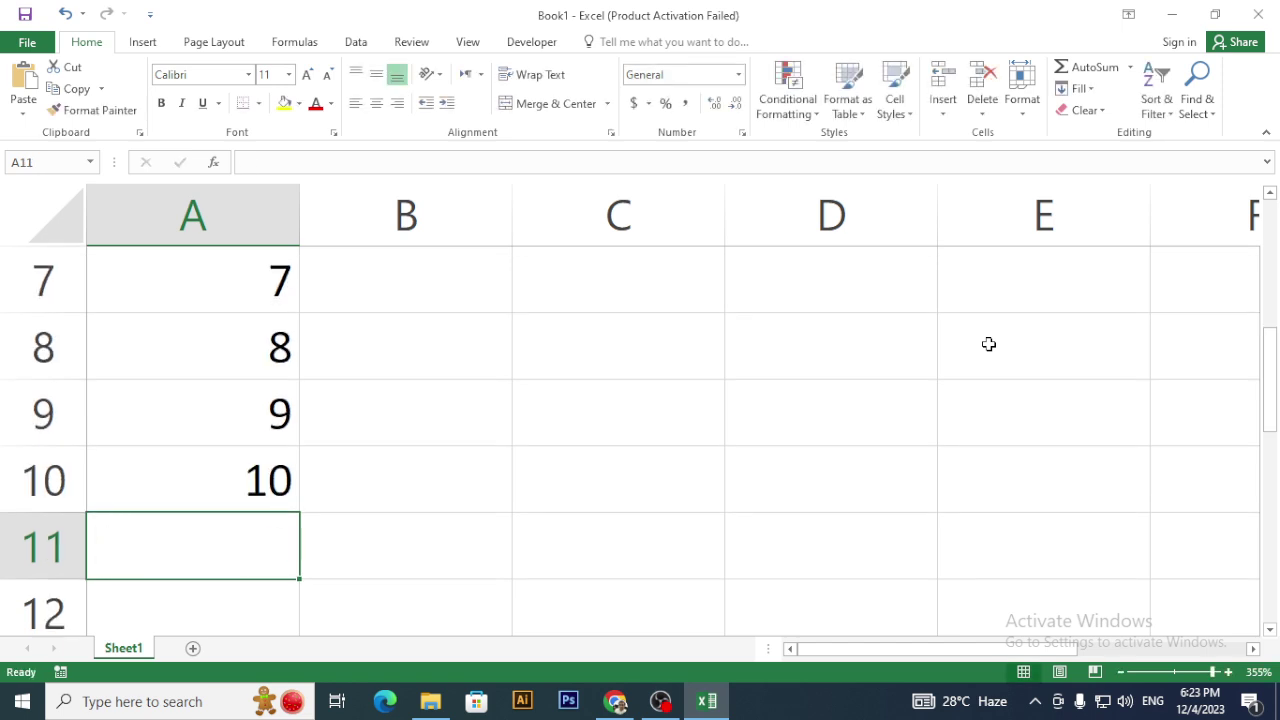
- Enter the starting values 1 and 2 in cells C1 and C2
scroll(995, 350, "up", 2)
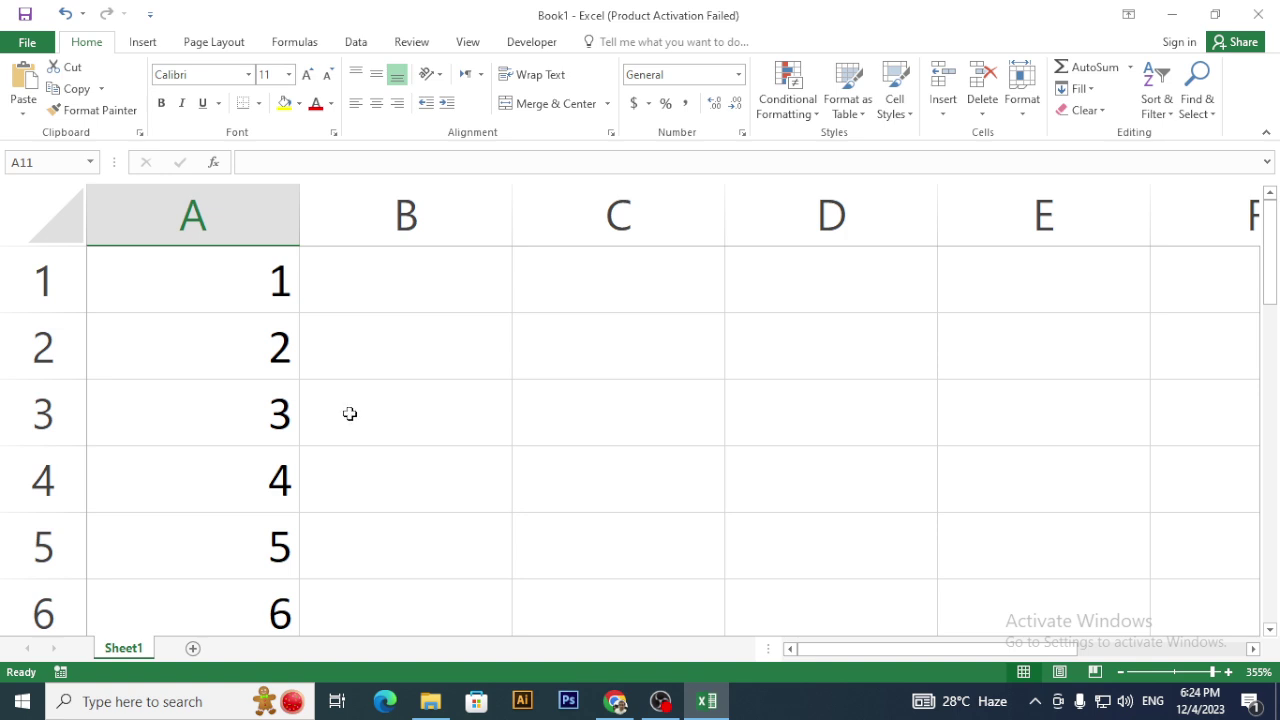
left_click(564, 302)
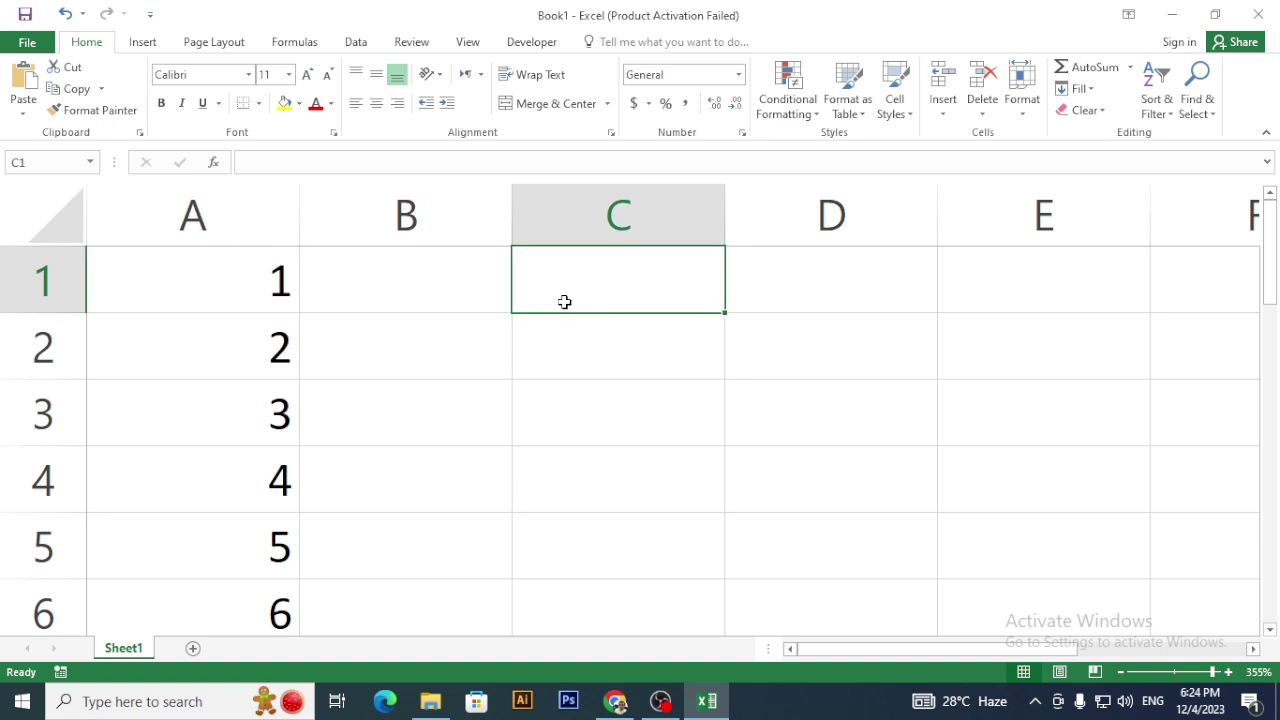
type("1")
key("Return")
type("2")
key("Return")
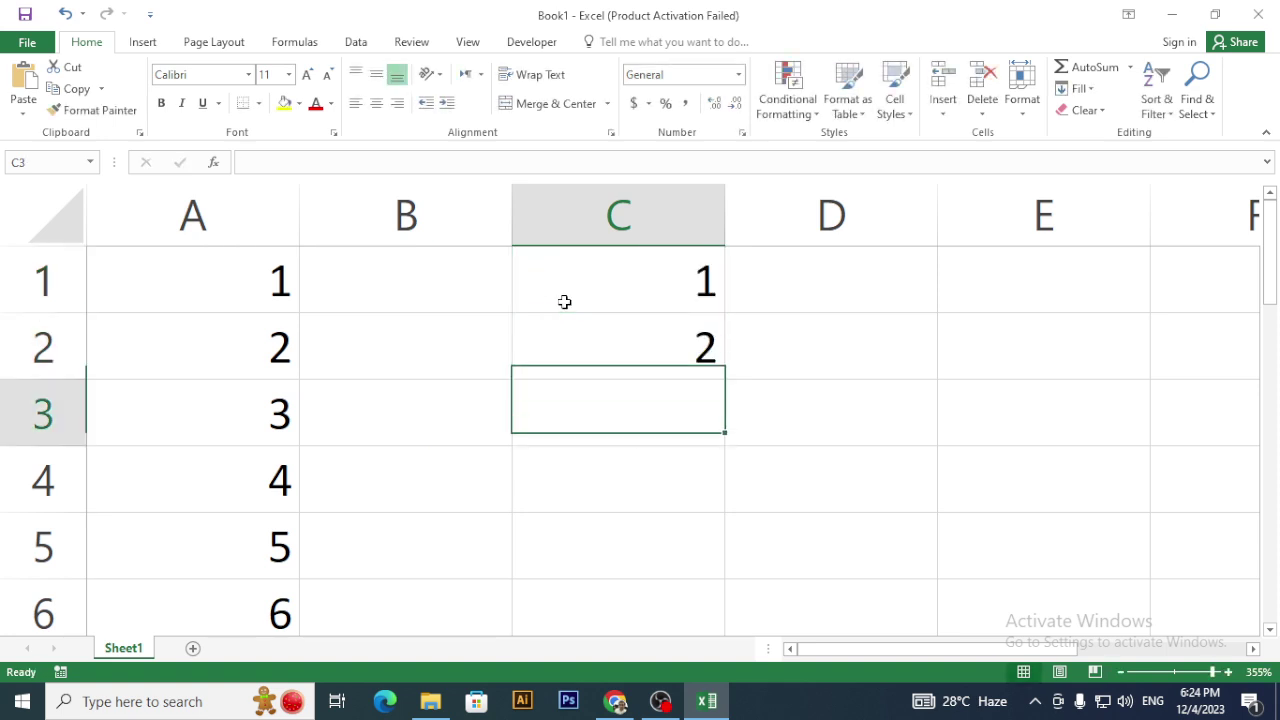
- Extend the number series from C1:C2 down to C23 with AutoFill and review the filled column
left_click(928, 370)
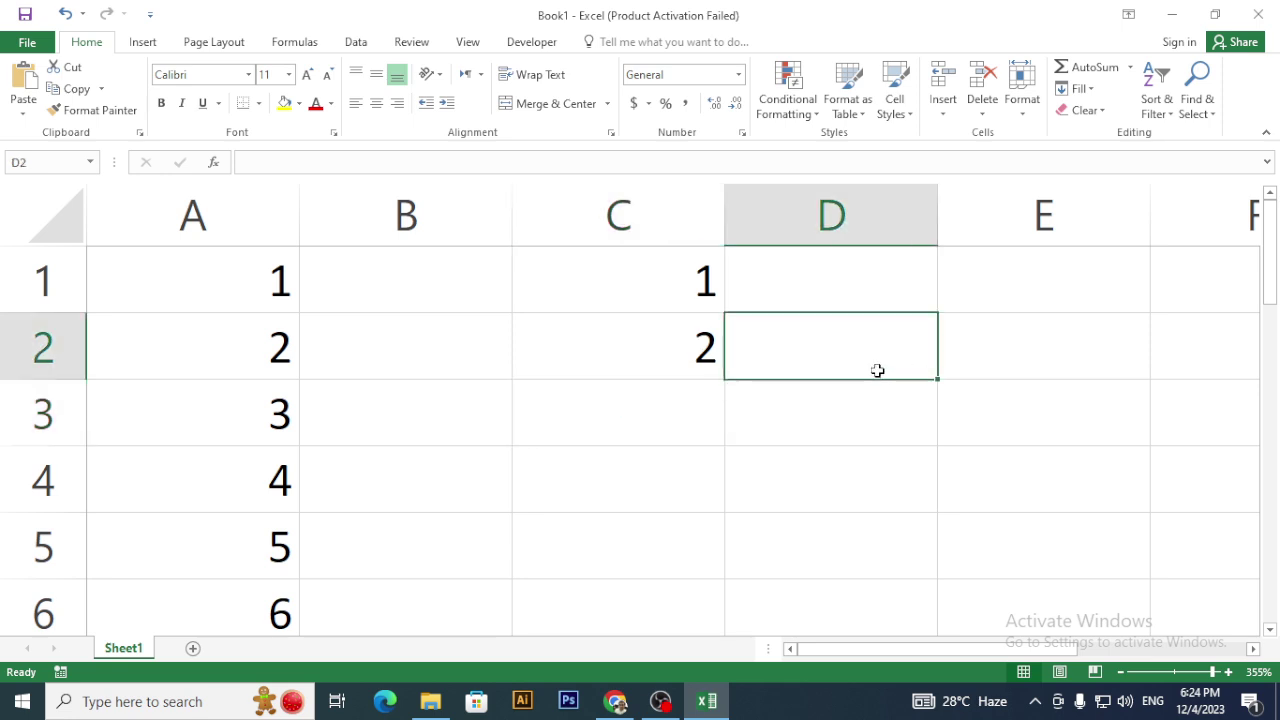
left_click_drag(651, 277, 648, 315)
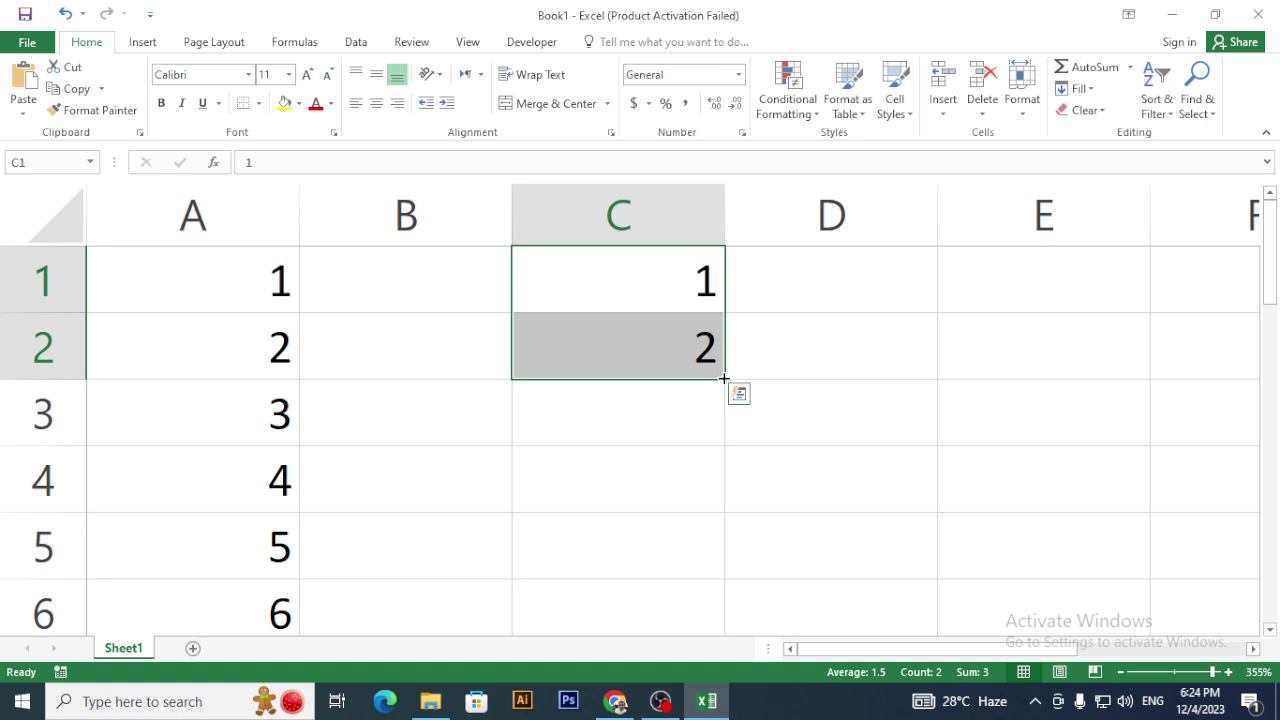
left_click_drag(723, 379, 726, 606)
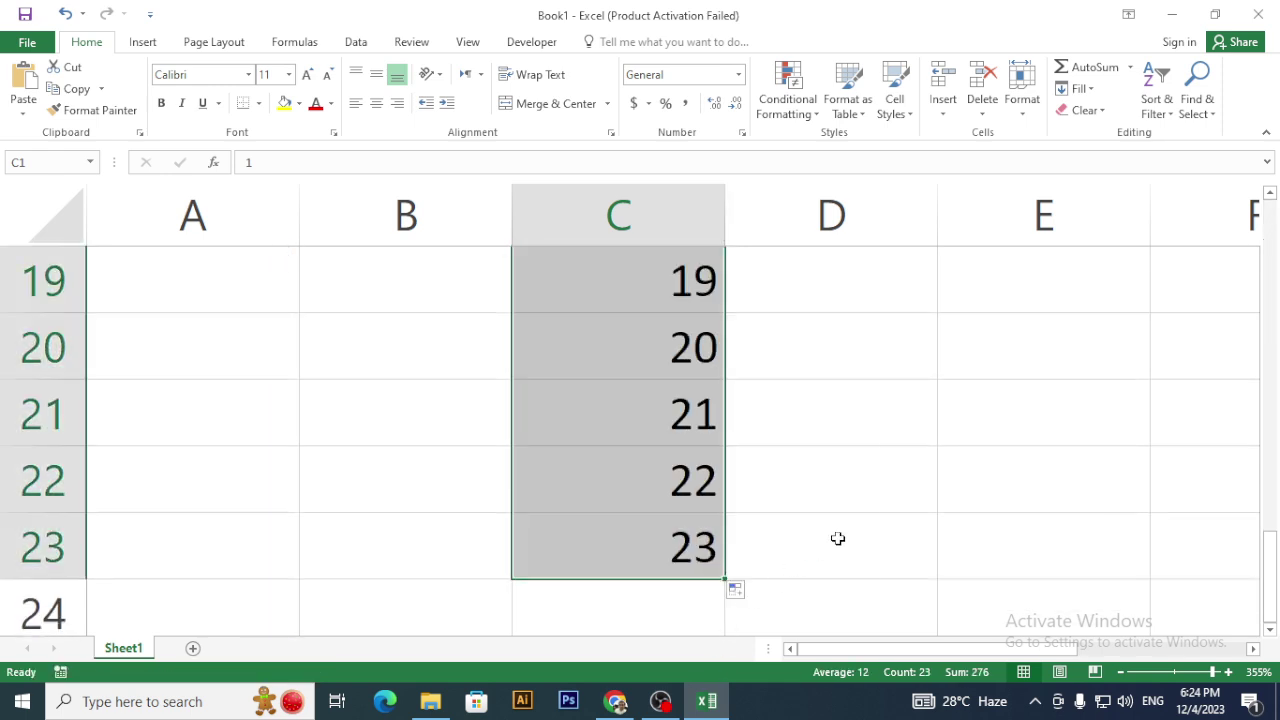
scroll(838, 537, "up", 6)
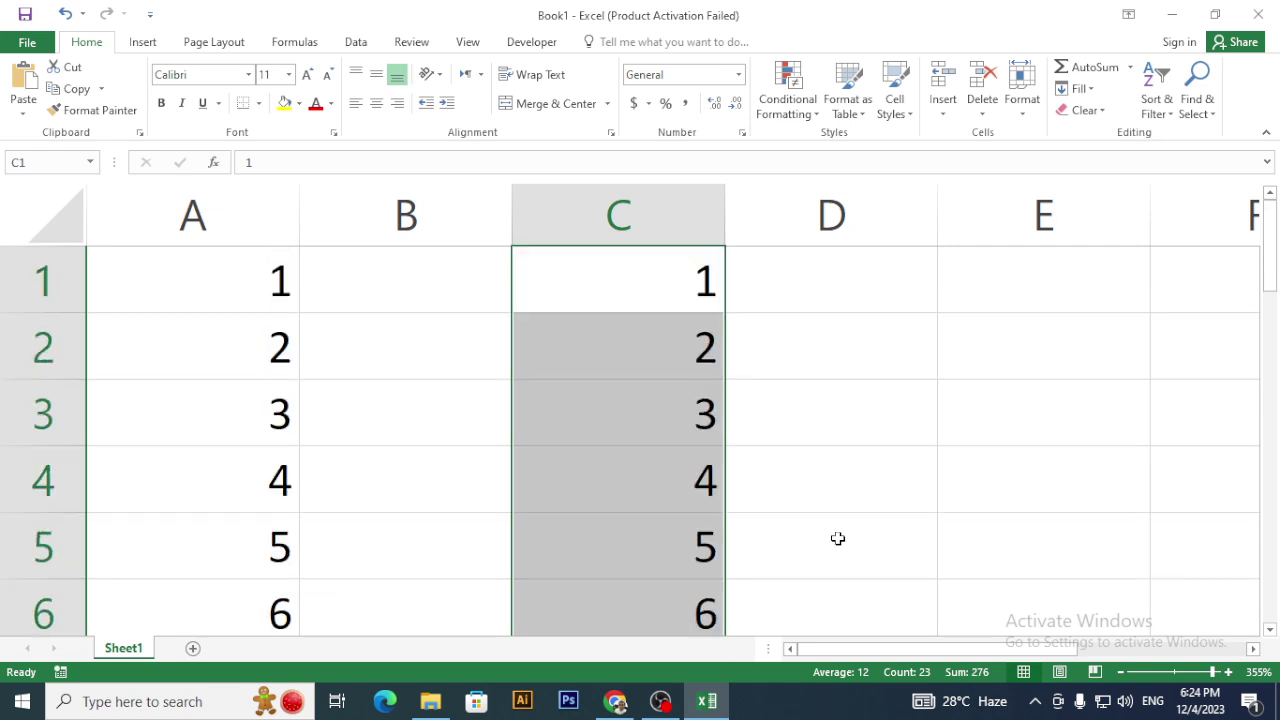
scroll(838, 539, "down", 2)
scroll(836, 537, "up", 2)
- Enter the starting values 1 and 2 in cells E1 and E2
left_click(1008, 288)
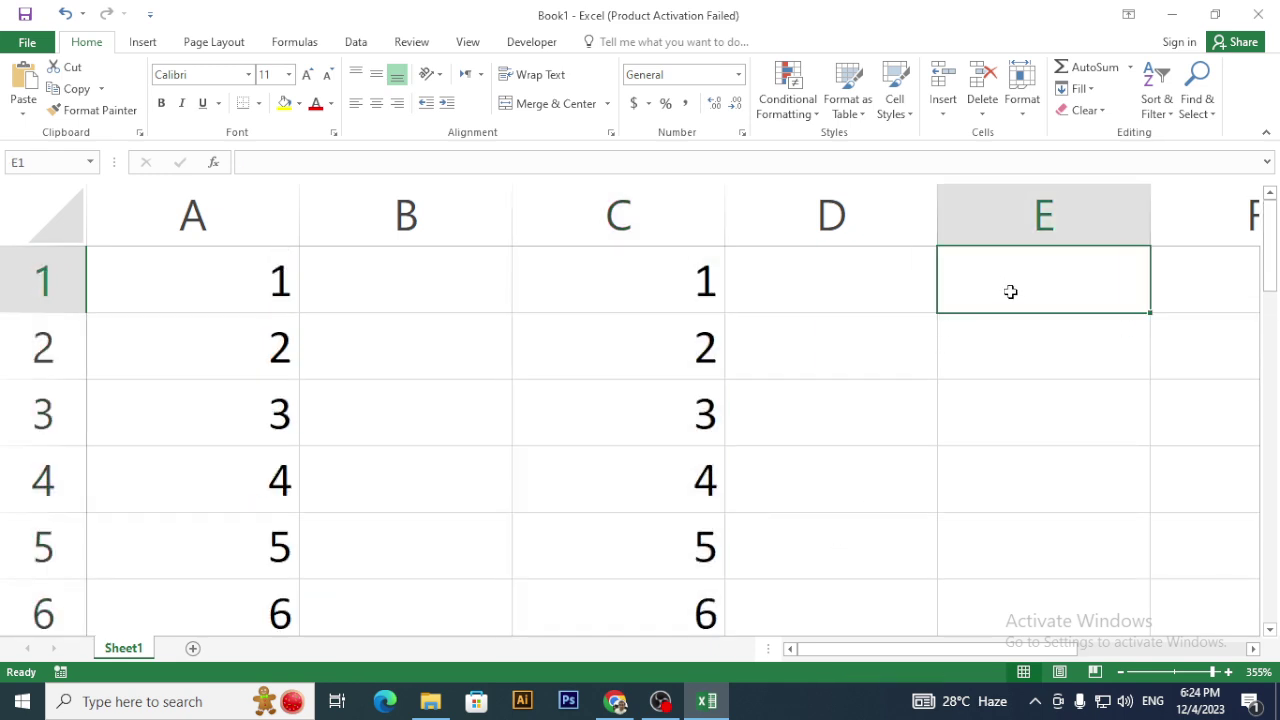
type("1")
key("Return")
type("2")
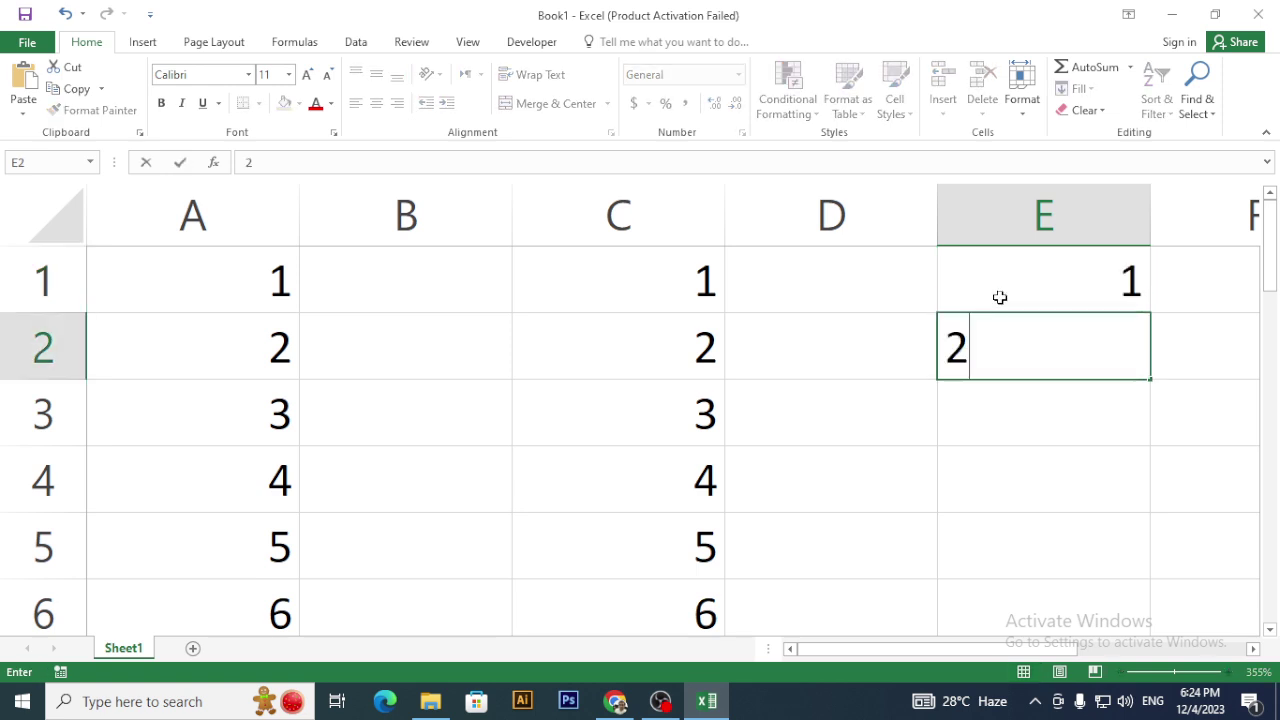
key("Return")
left_click_drag(997, 280, 988, 534)
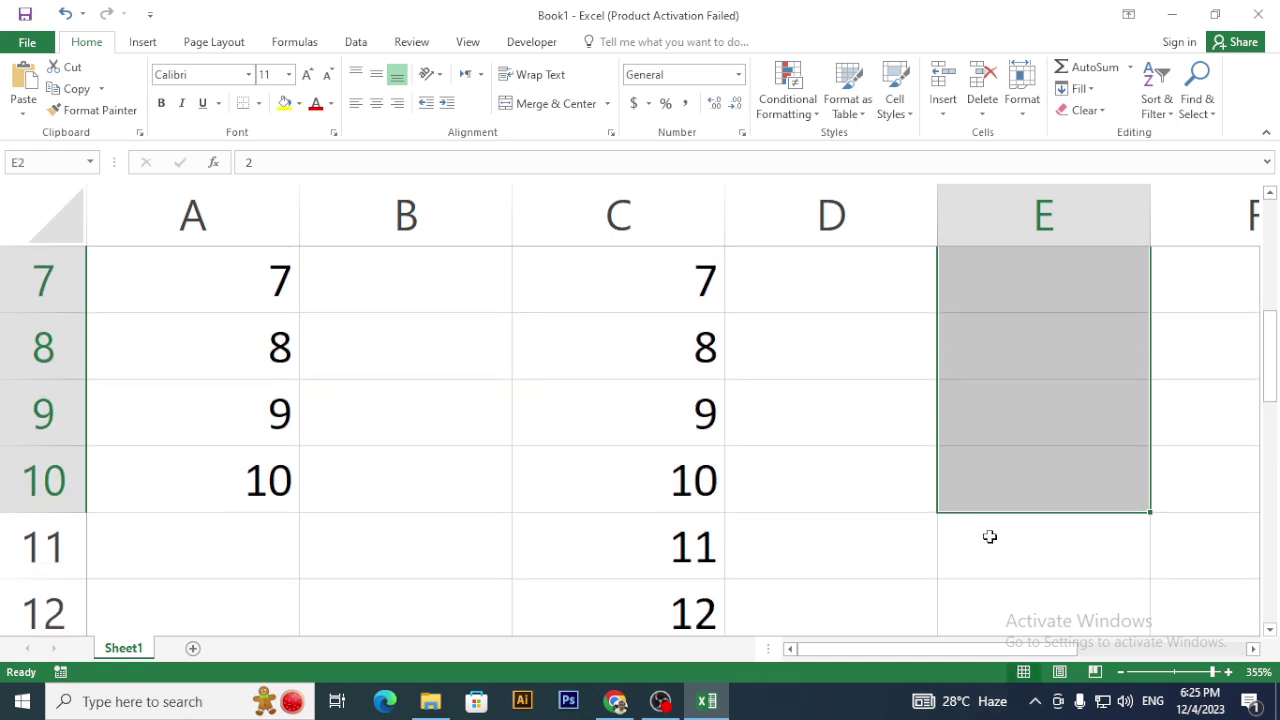
scroll(988, 534, "up", 2)
left_click(974, 283)
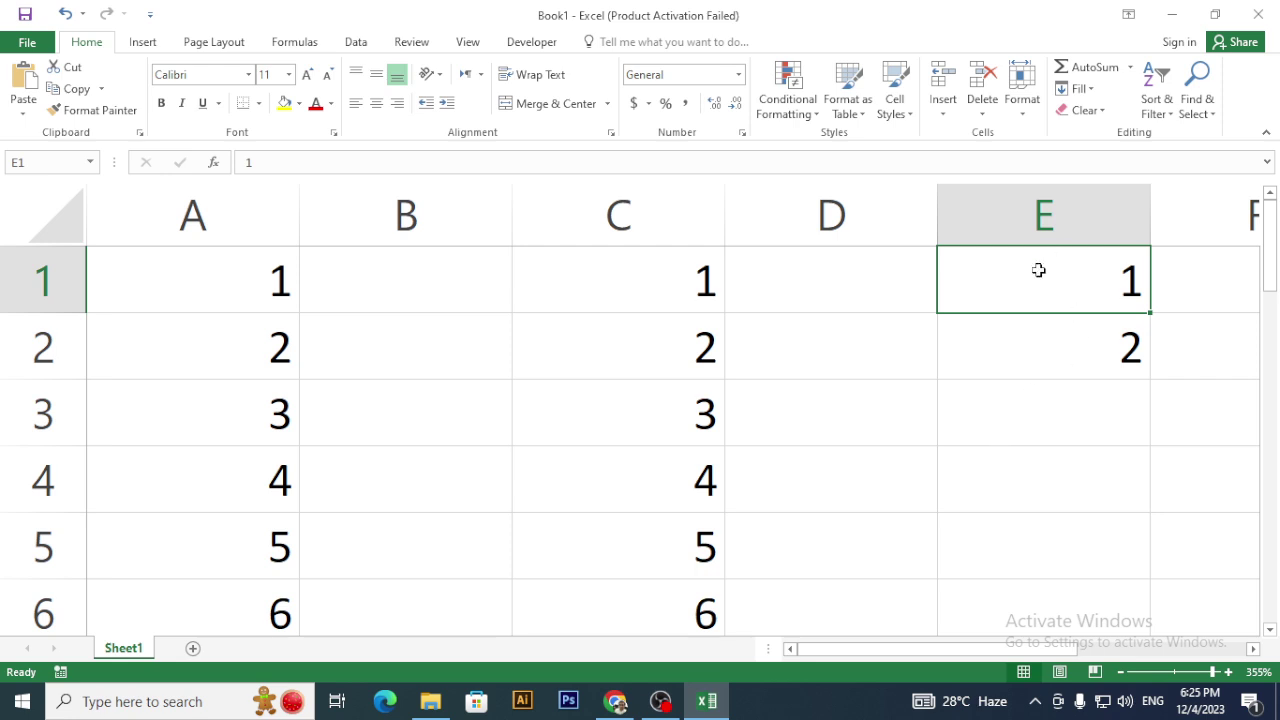
- Extend the number series from E1:E2 down to E19 with AutoFill
left_click_drag(1037, 273, 1040, 323)
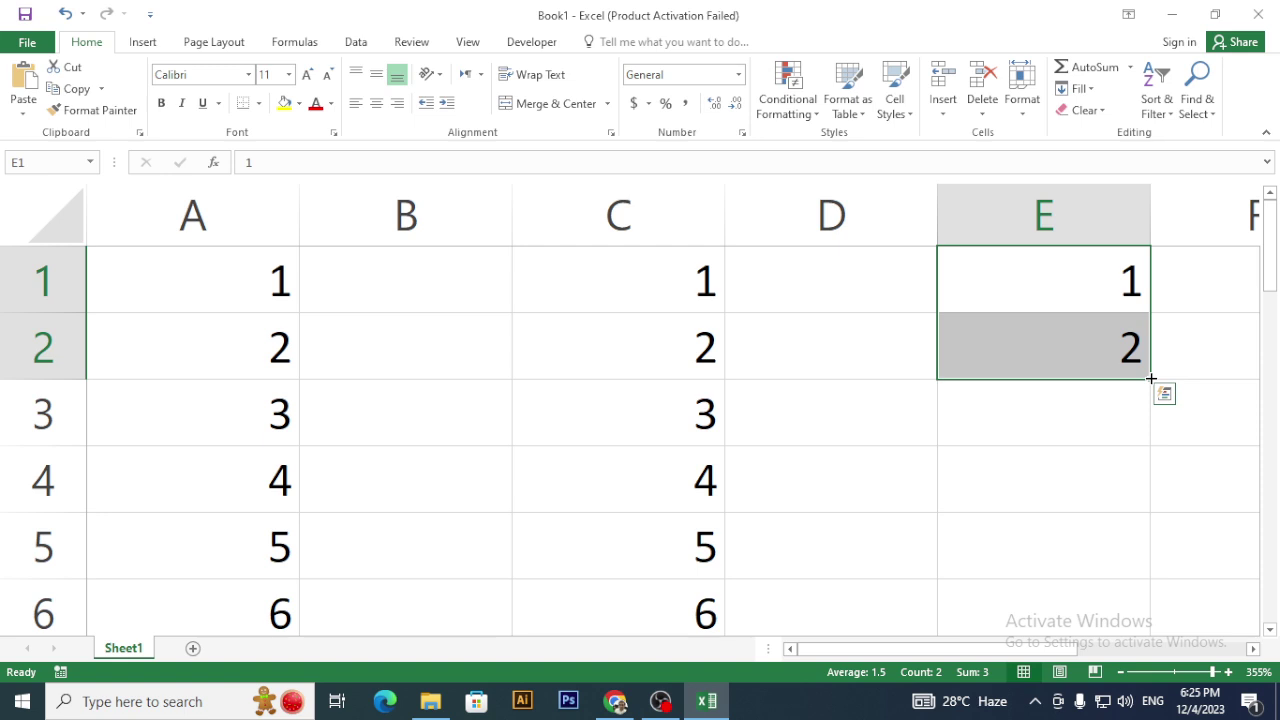
left_click_drag(1151, 379, 1159, 657)
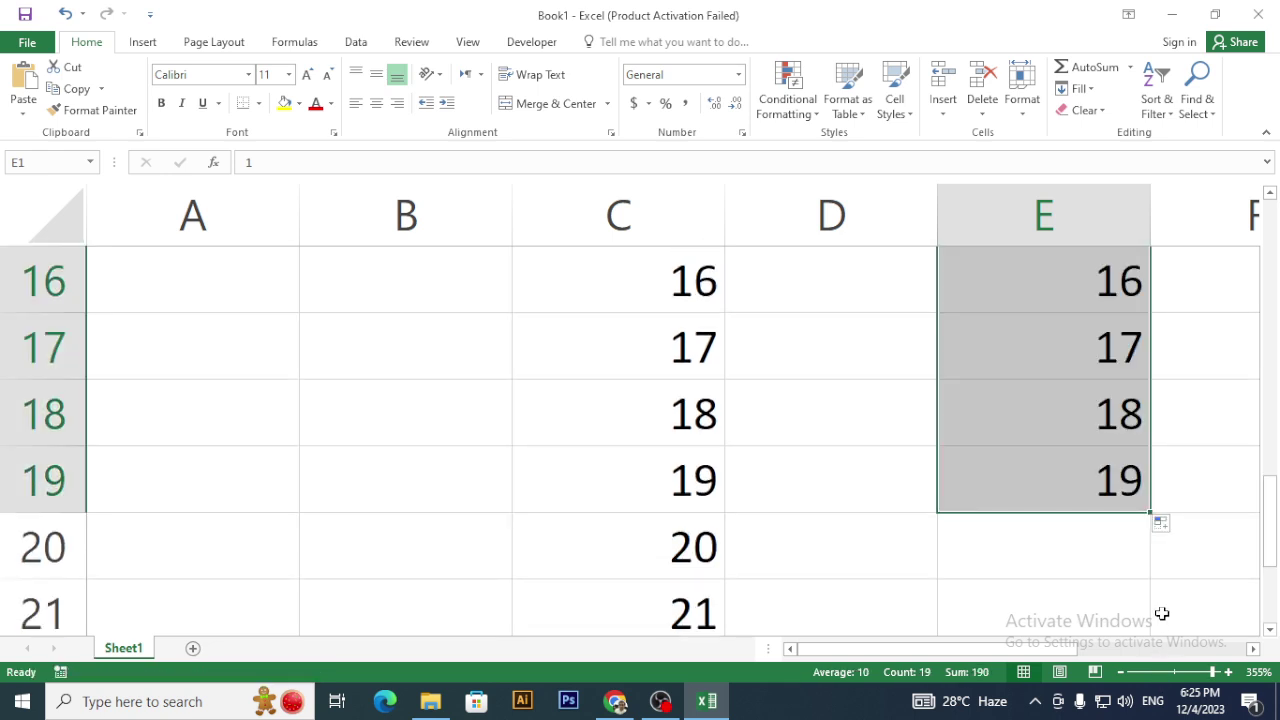
scroll(1160, 611, "up", 5)
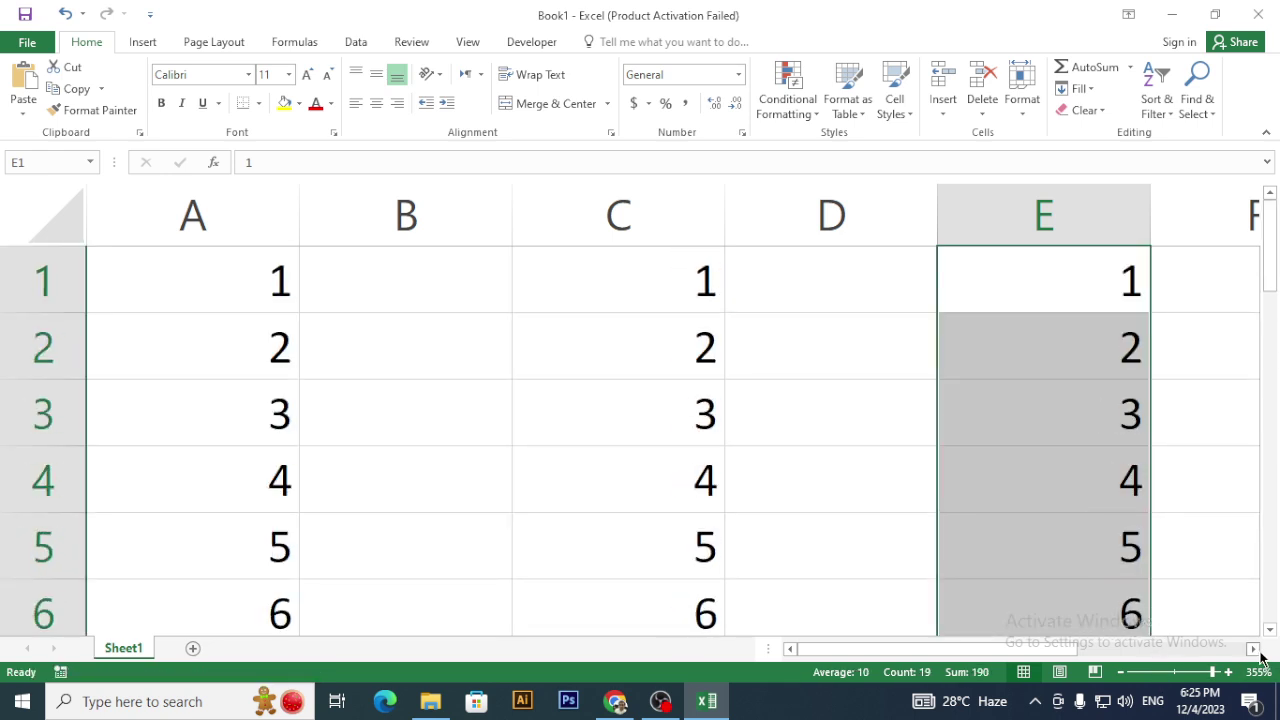
- Enter 1 in cell G1 and AutoFill it as an incrementing series down to G21
left_click(1253, 649)
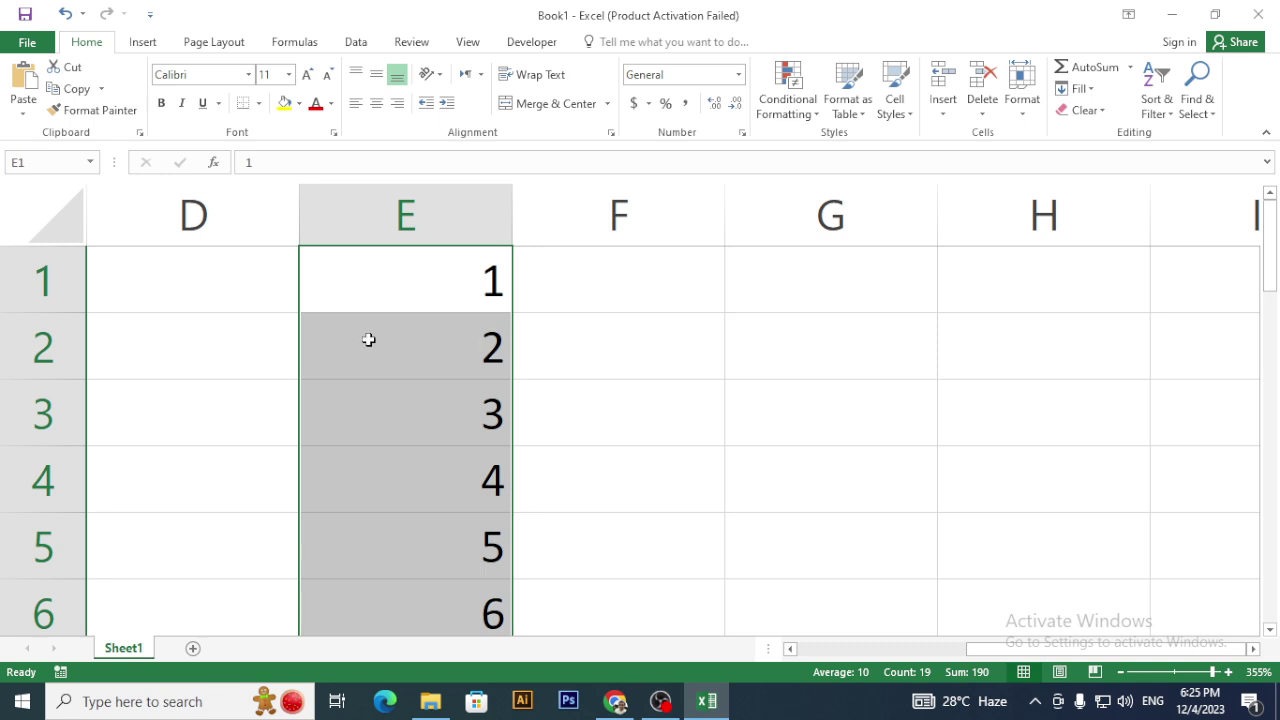
left_click(780, 285)
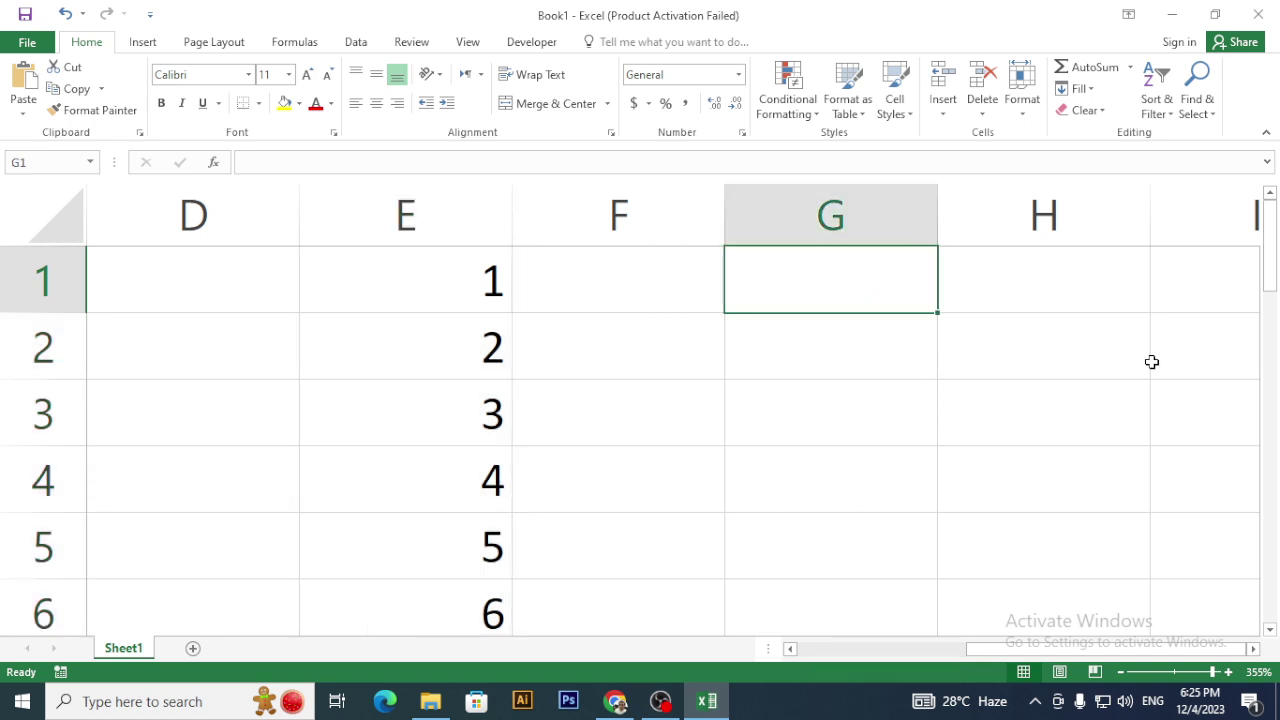
type("1")
key("Return")
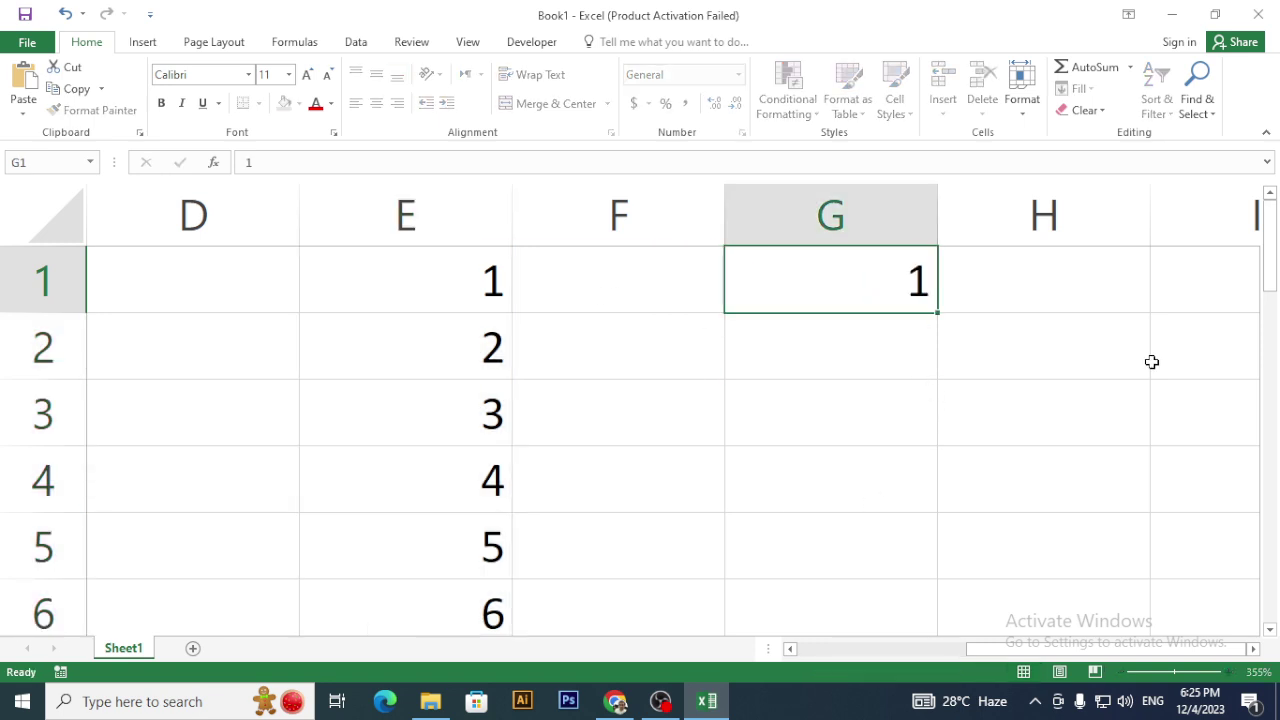
left_click(860, 302)
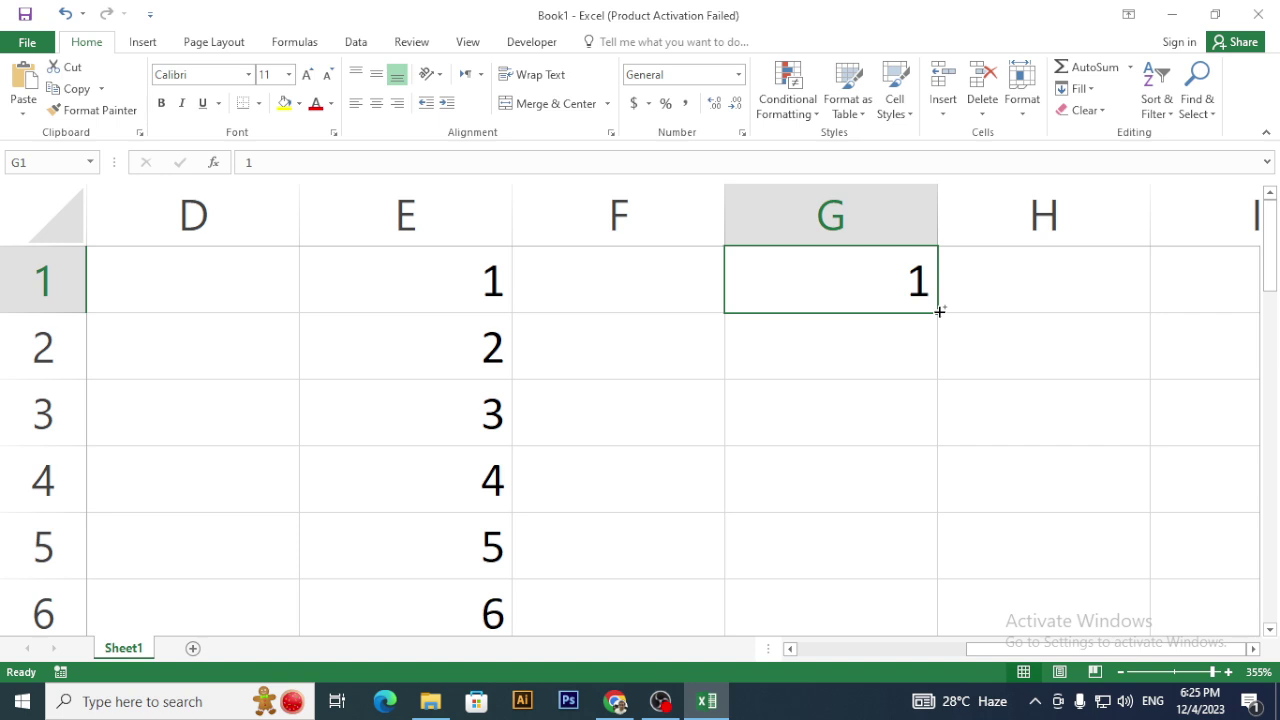
left_click_drag(940, 312, 945, 515)
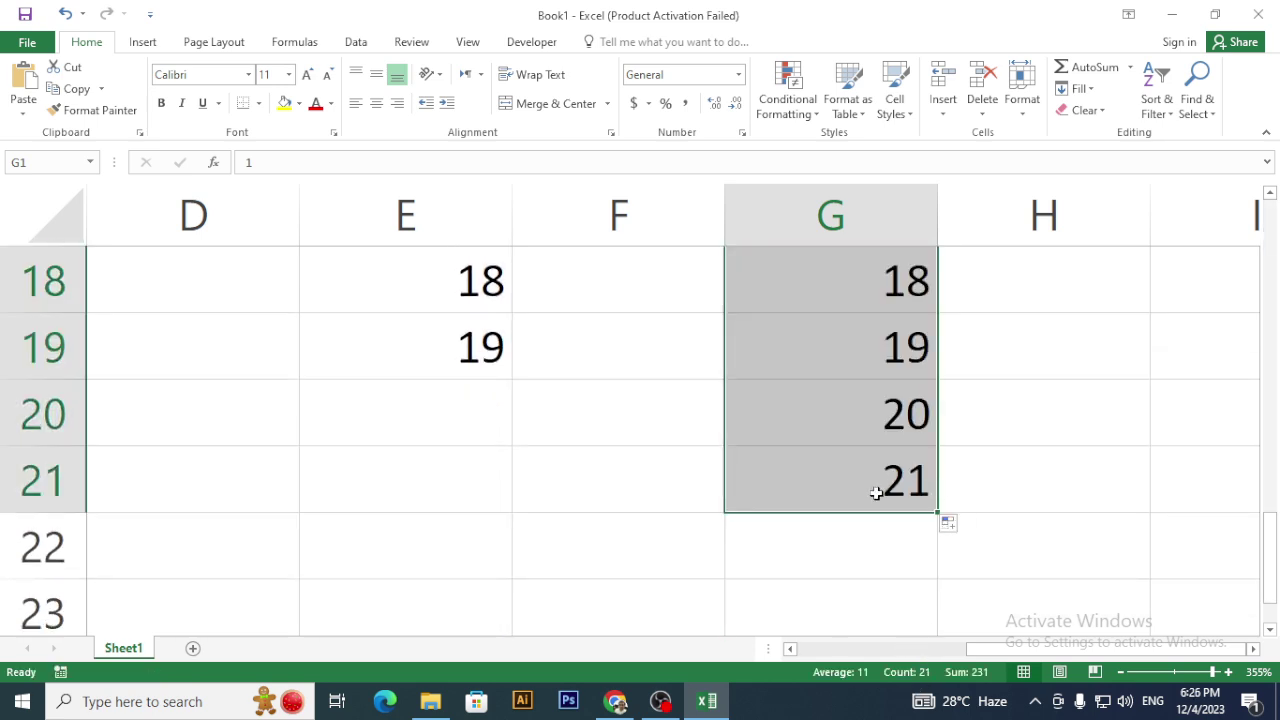
- Enter the starting value 1 in cell I1
scroll(876, 493, "up", 6)
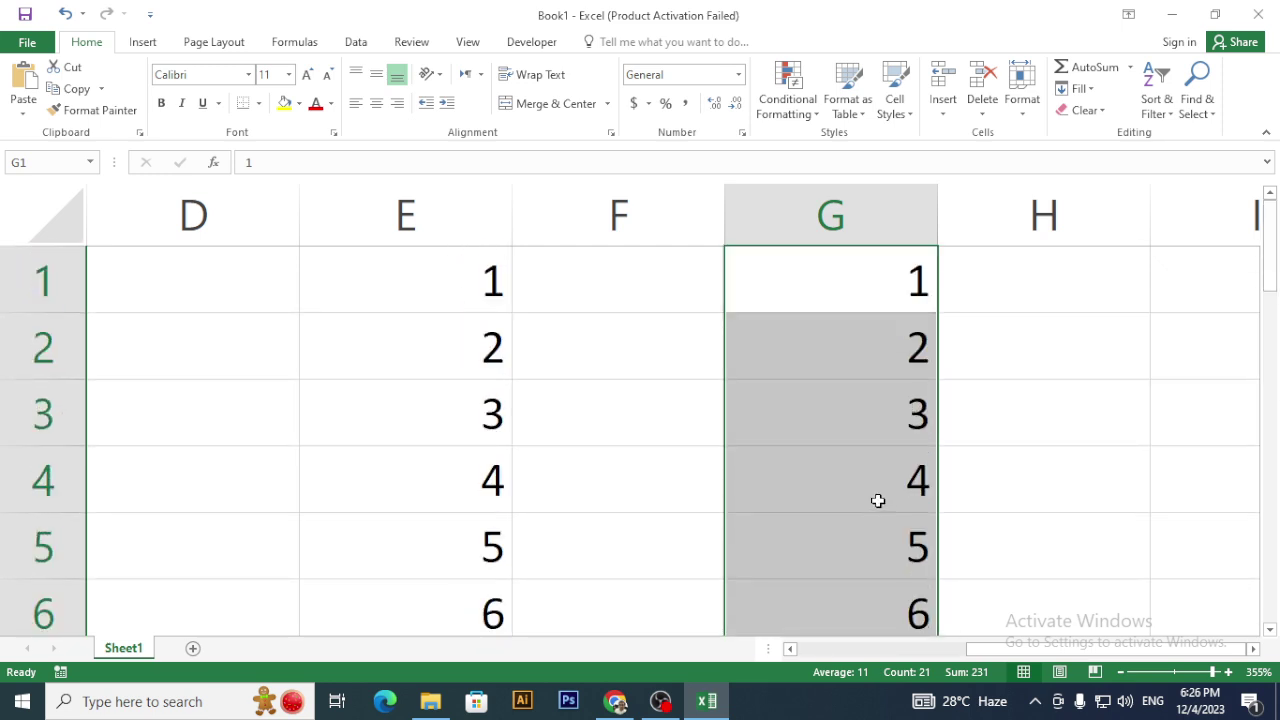
left_click(1253, 649)
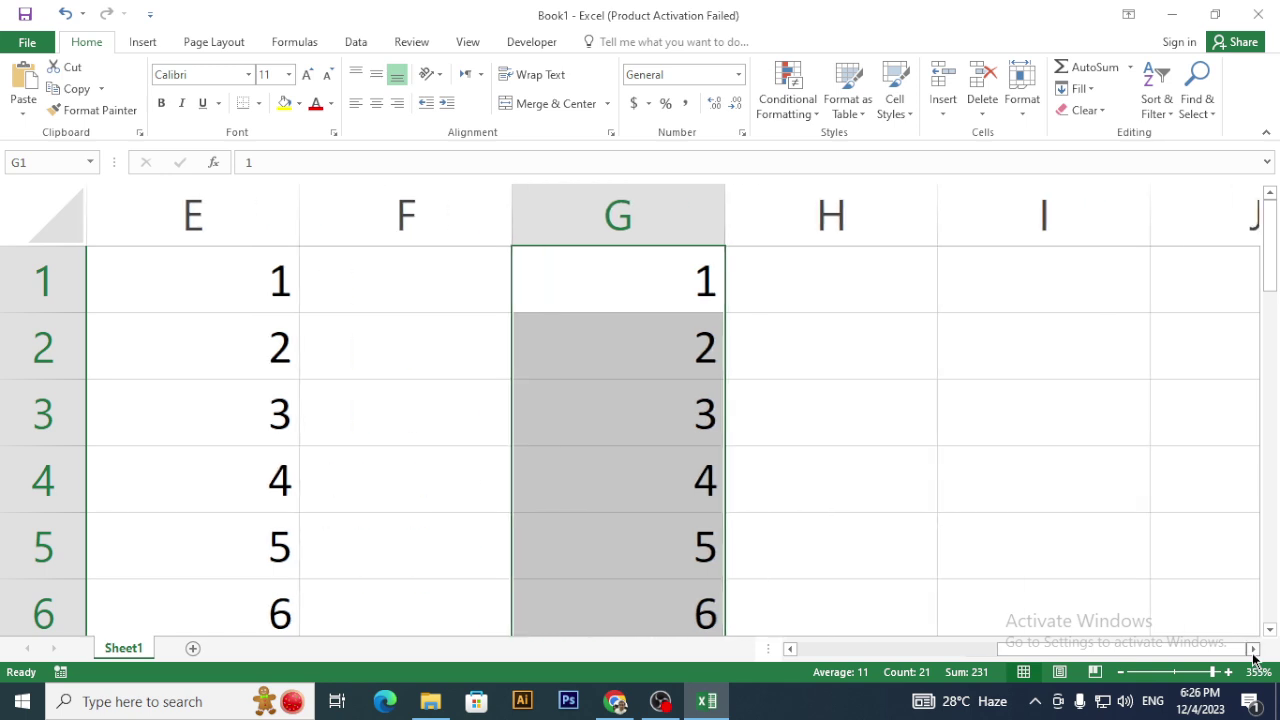
left_click(1253, 649)
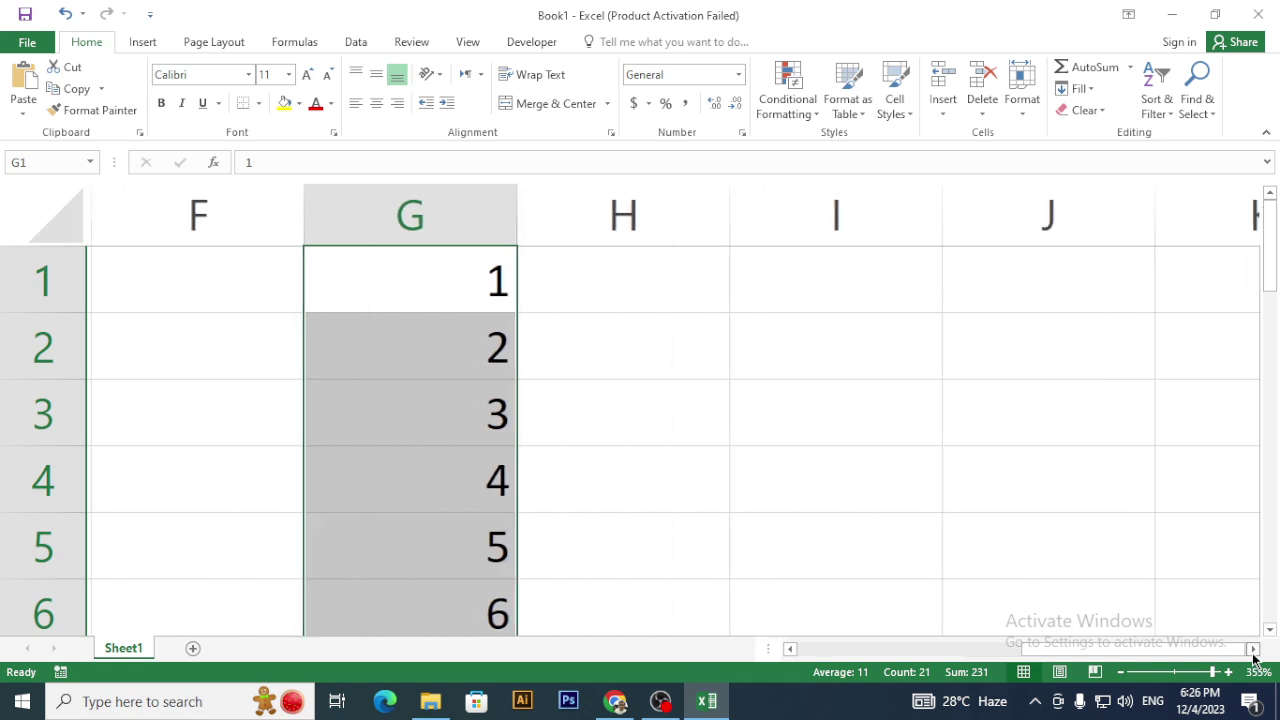
double_click(773, 271)
type("1")
key("Return")
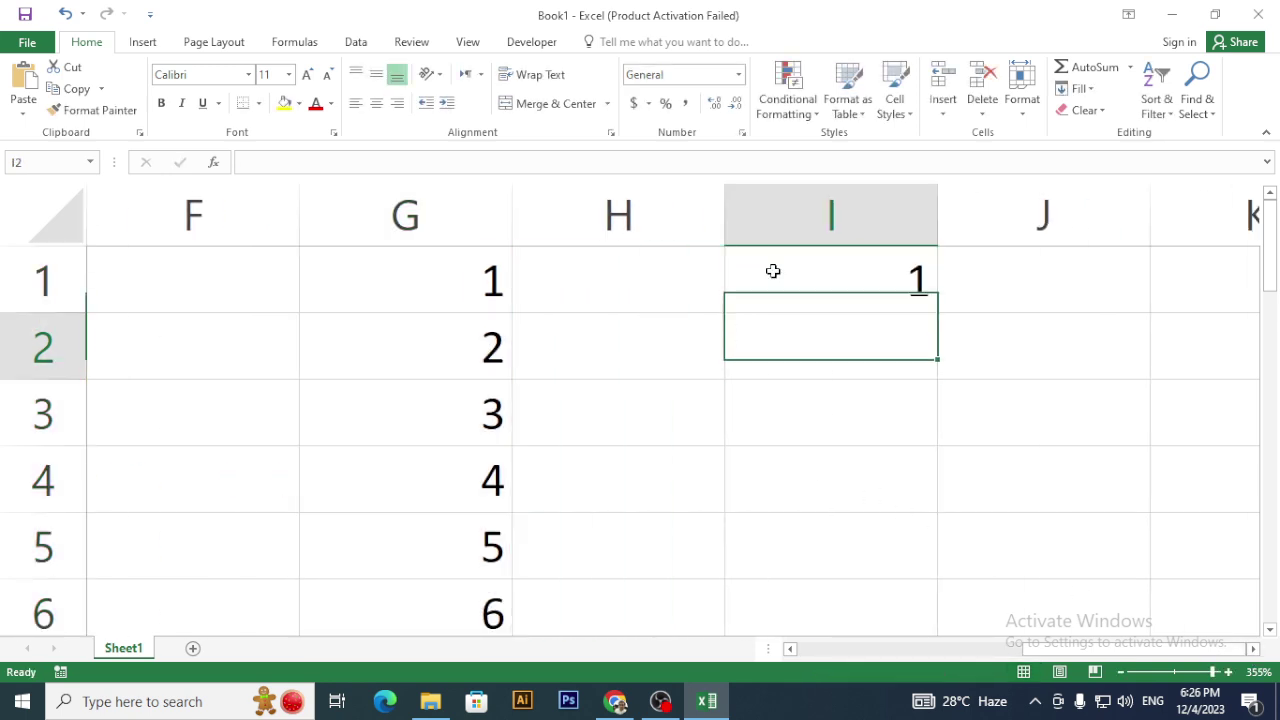
- AutoFill cell I1 down to I21 with the Fill Series option and review the filled column
left_click(773, 271)
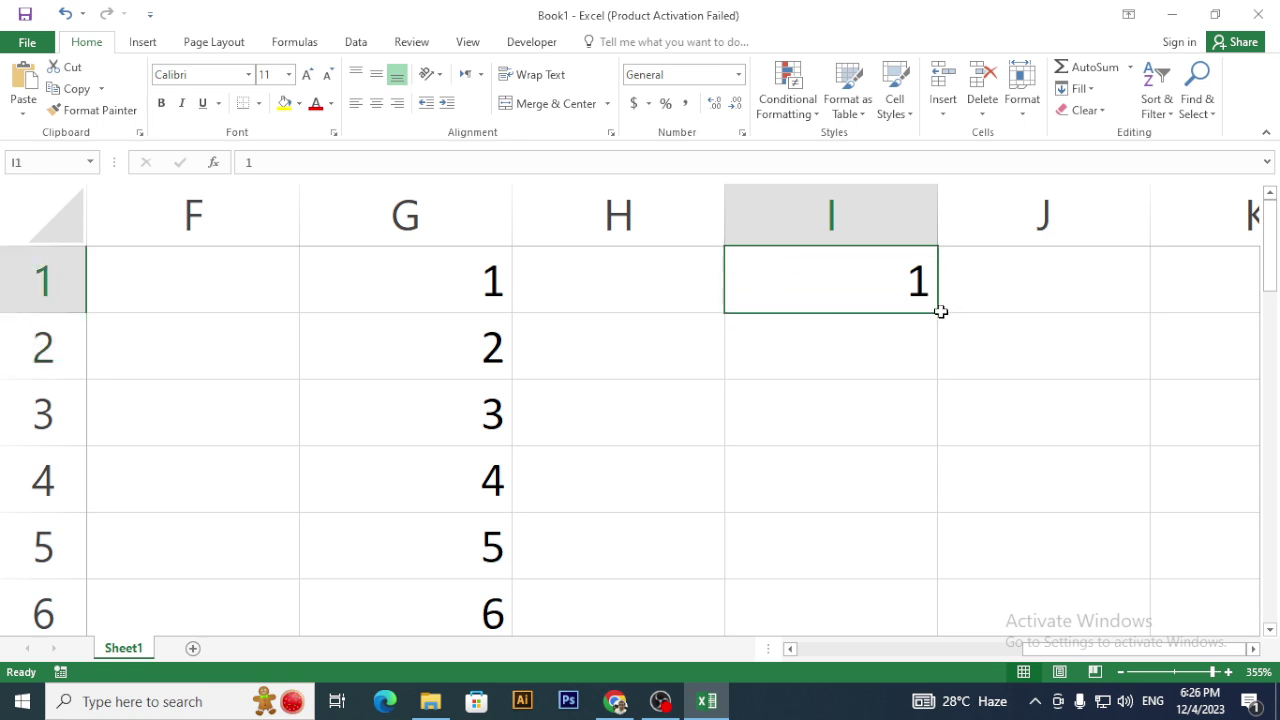
left_click_drag(938, 314, 945, 505)
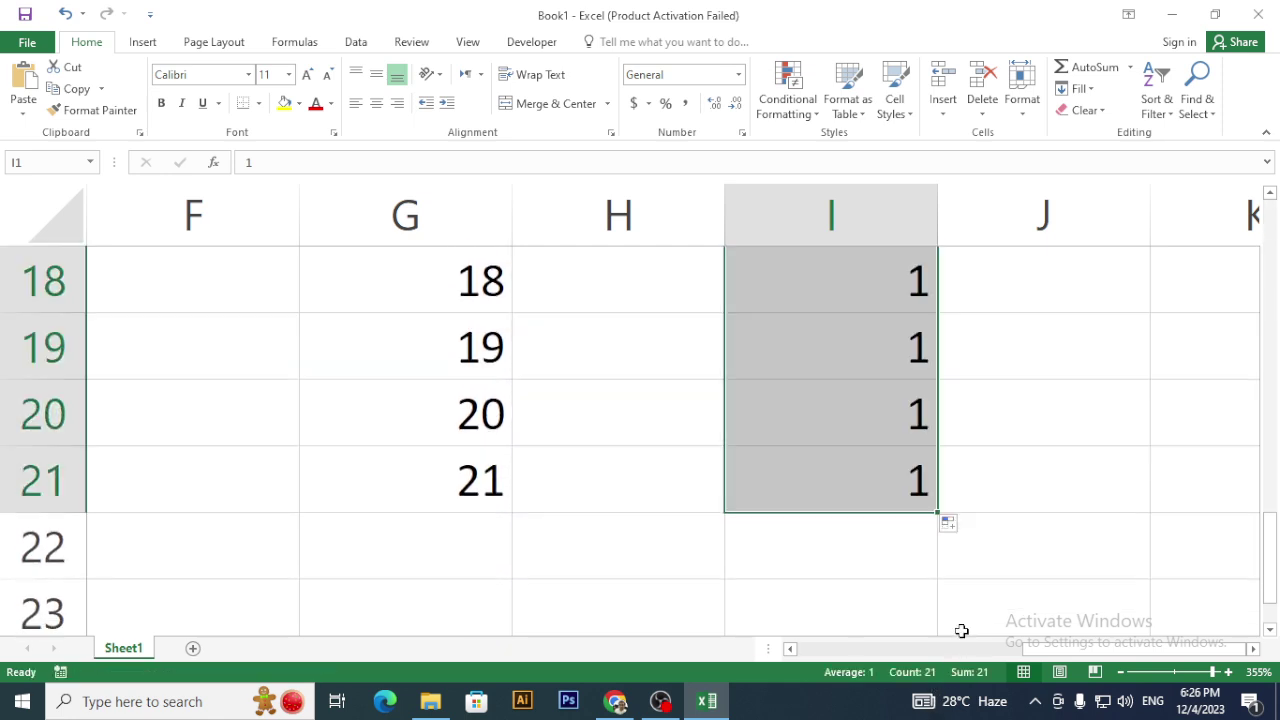
left_click(958, 527)
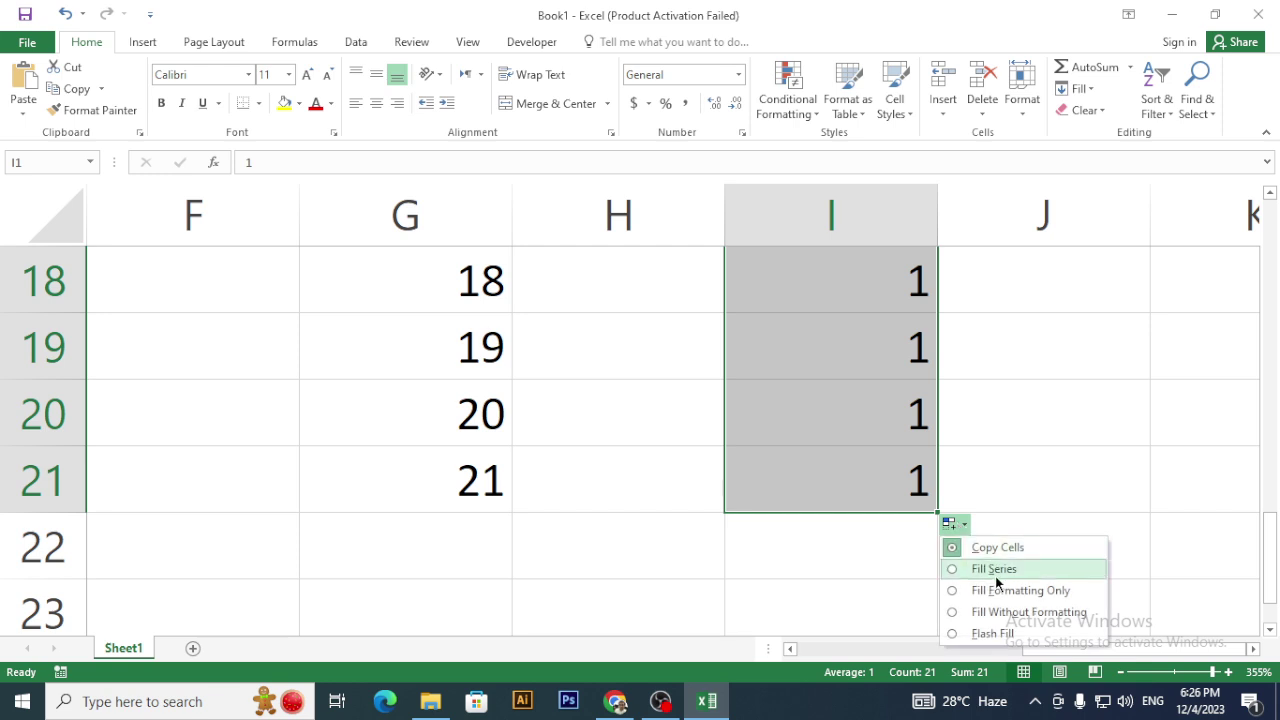
left_click(994, 569)
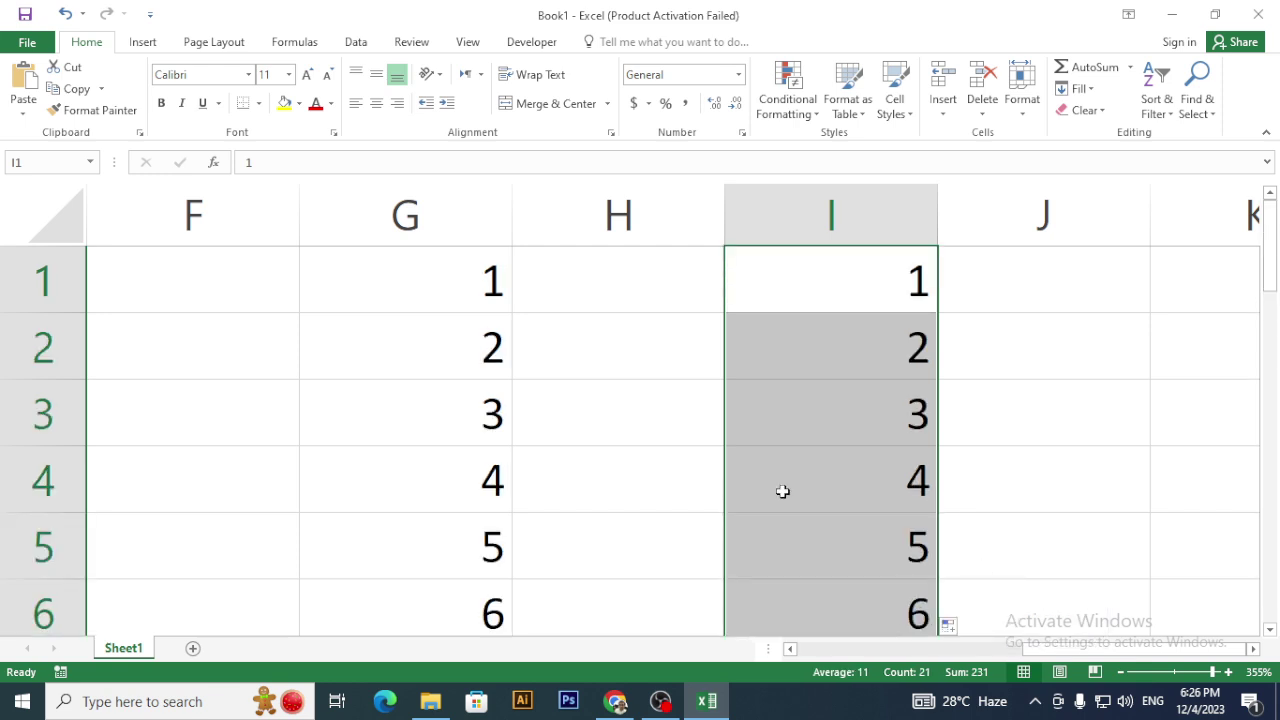
scroll(835, 432, "down", 1)
scroll(835, 432, "down", 8)
scroll(835, 434, "up", 7)
key("alt+Tab")
left_click(51, 489)
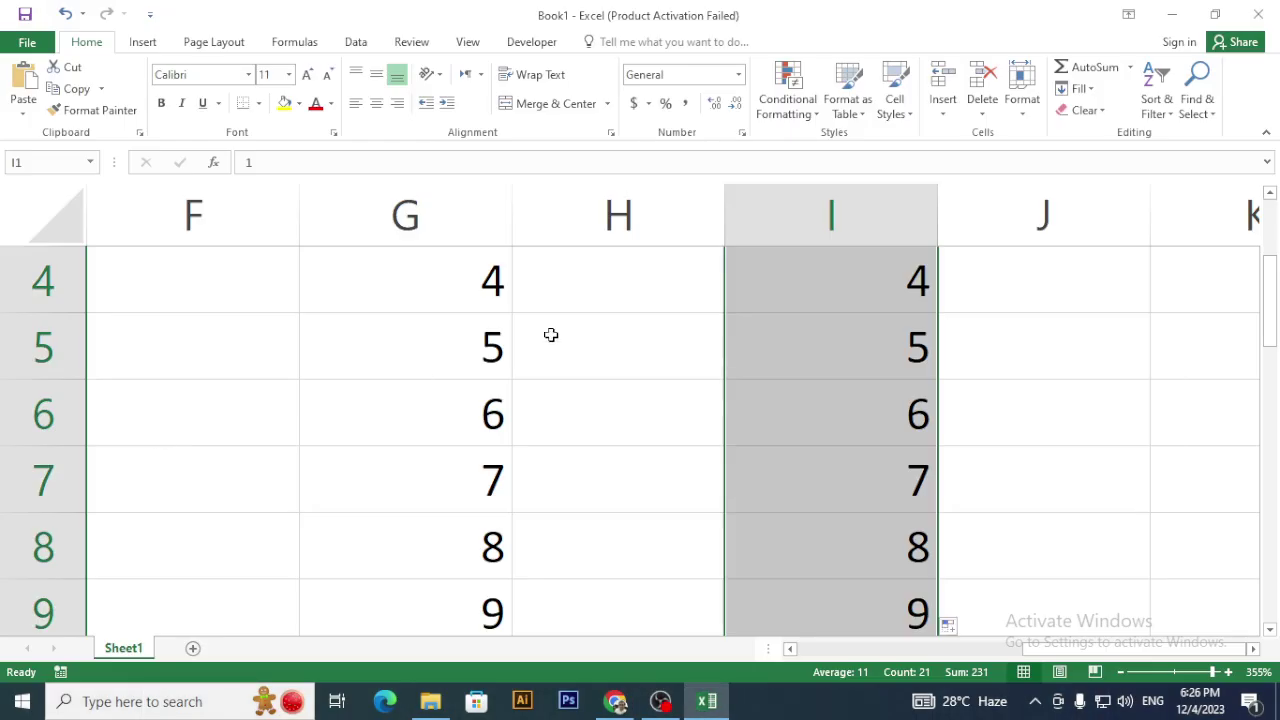
- Clear the contents of the entire worksheet
scroll(440, 388, "up", 1)
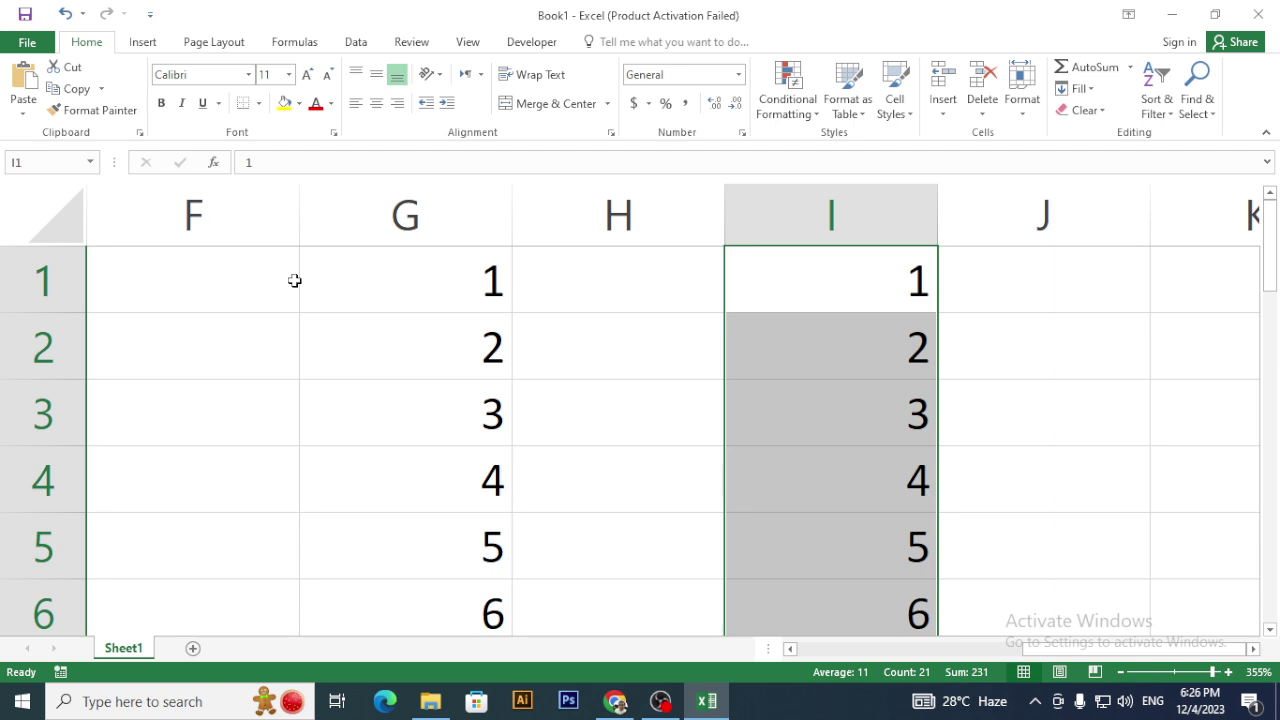
left_click(258, 331)
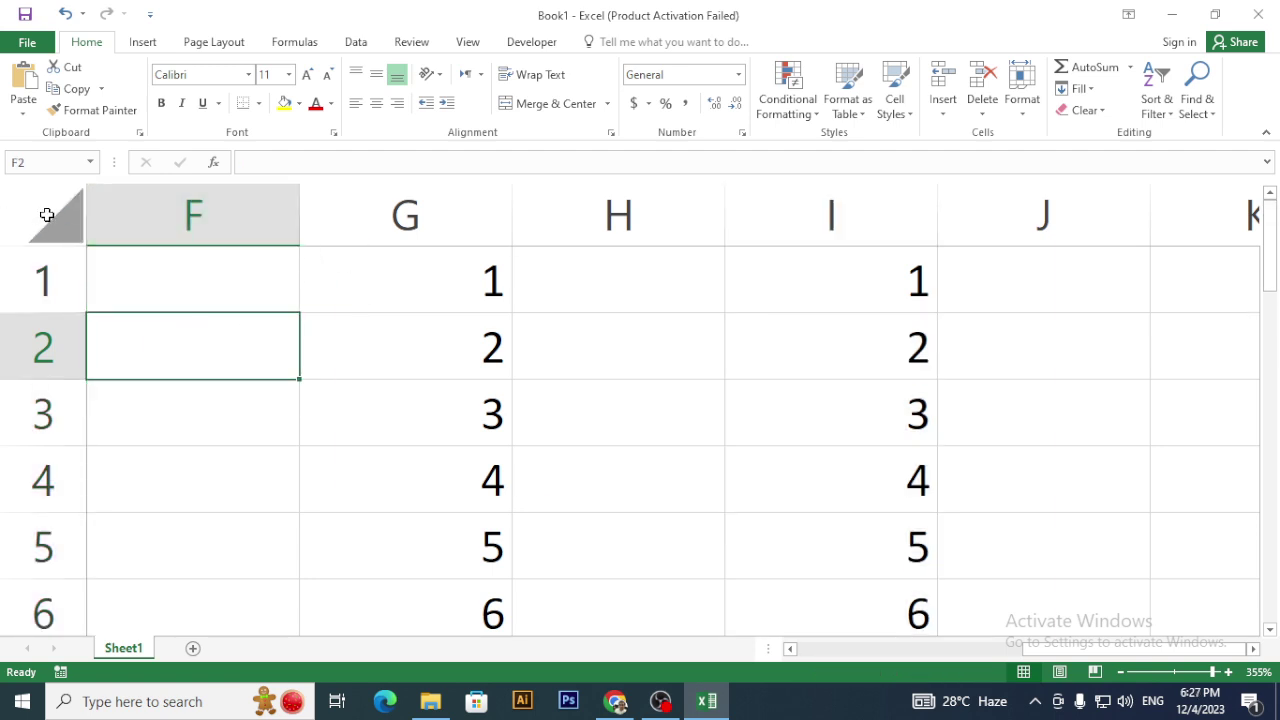
left_click(46, 210)
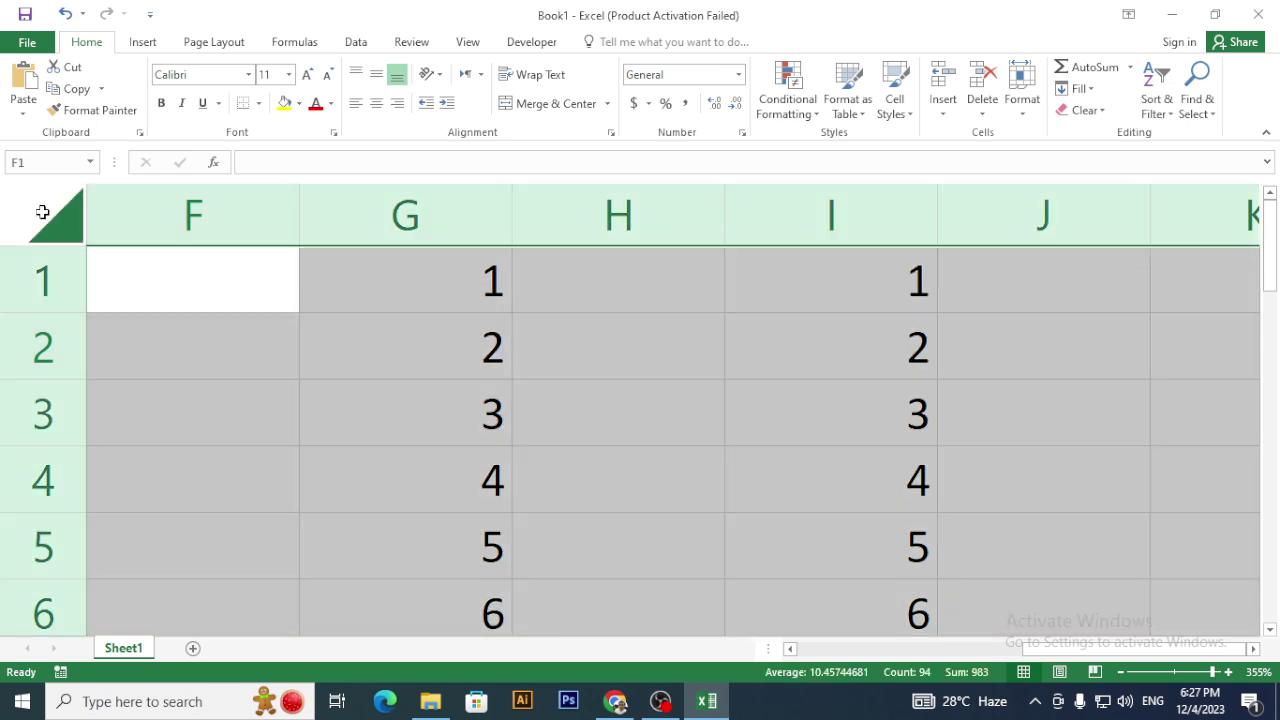
key("Delete")
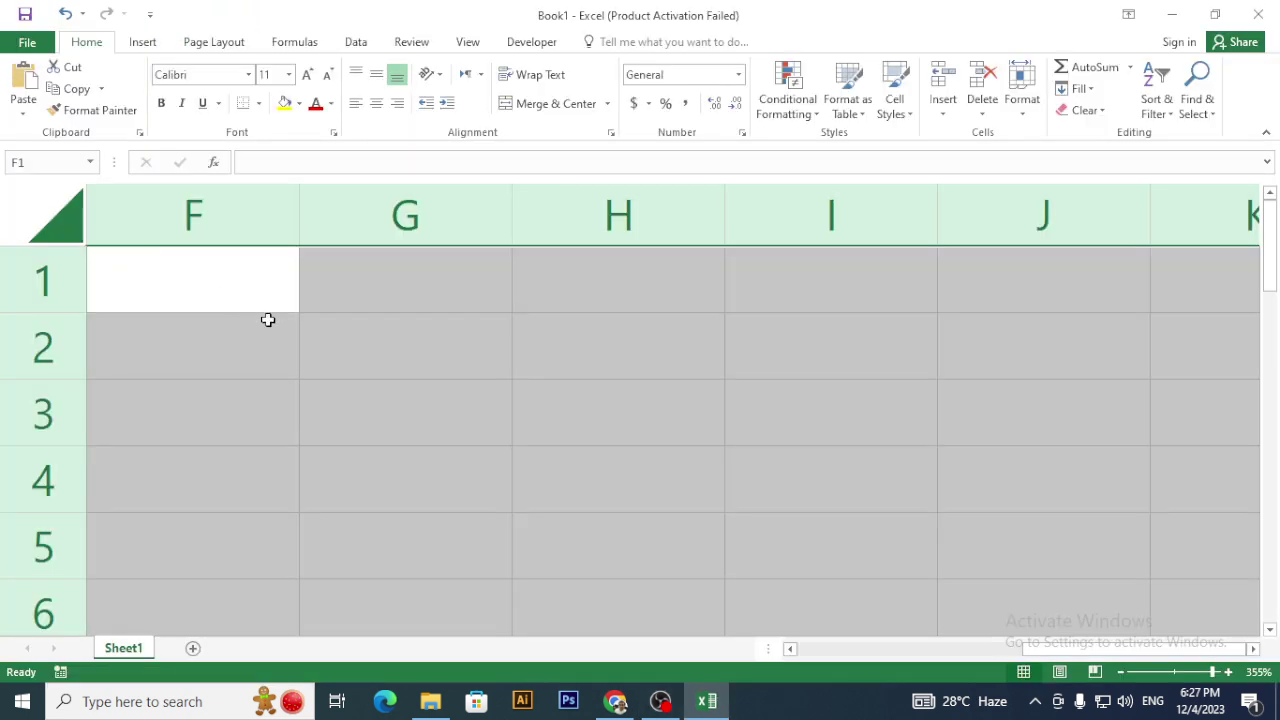
left_click(266, 318)
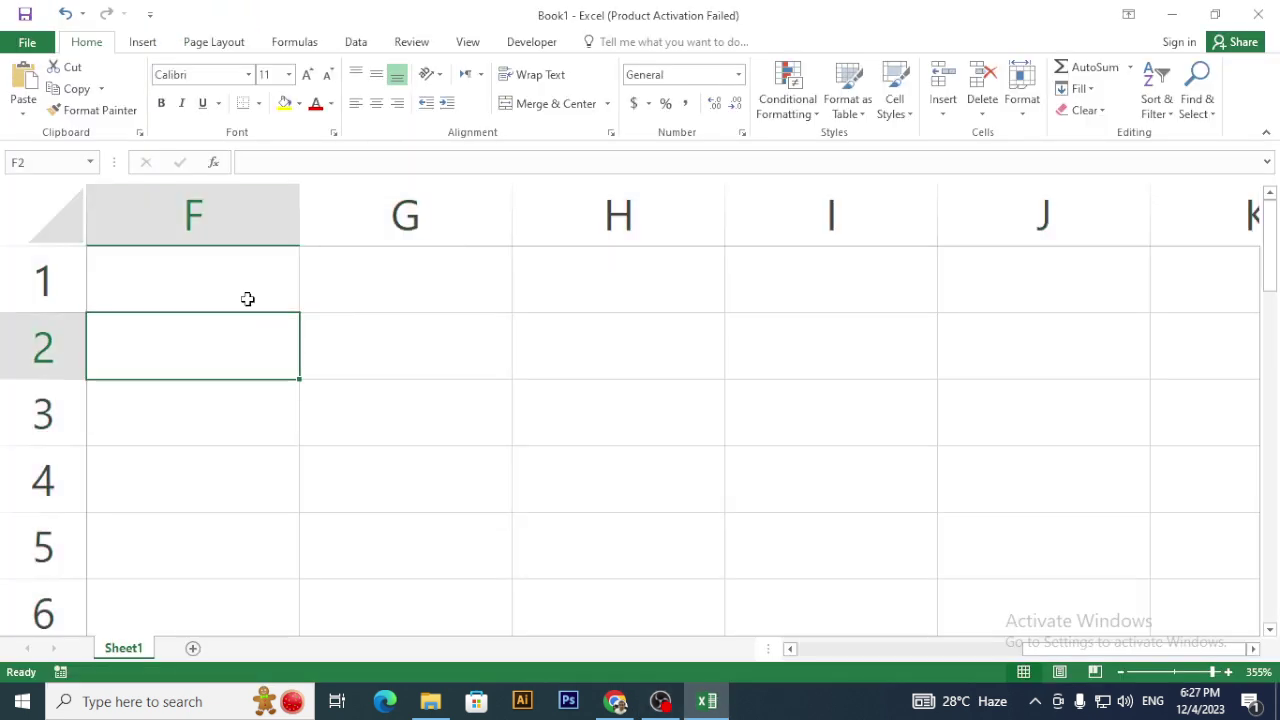
- Enter the starting values 1 and 2 in cells A1 and A2
left_click(187, 295)
left_click_drag(1090, 649, 630, 660)
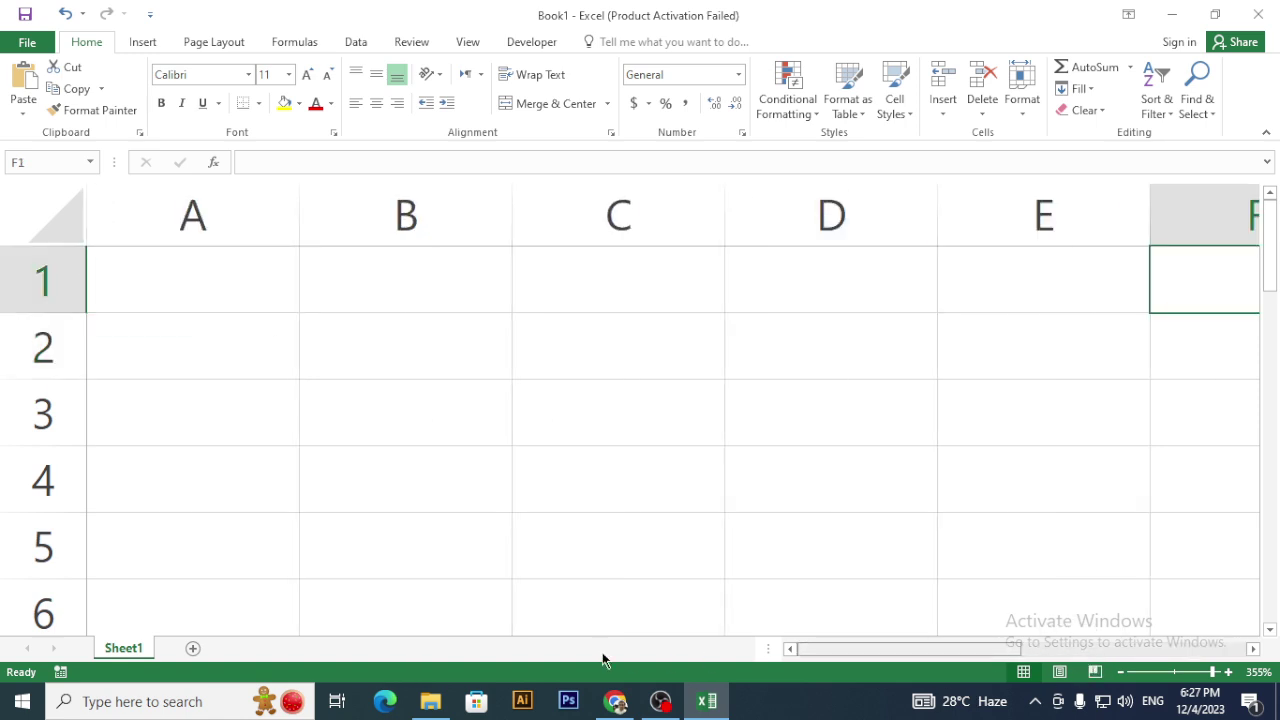
left_click(232, 301)
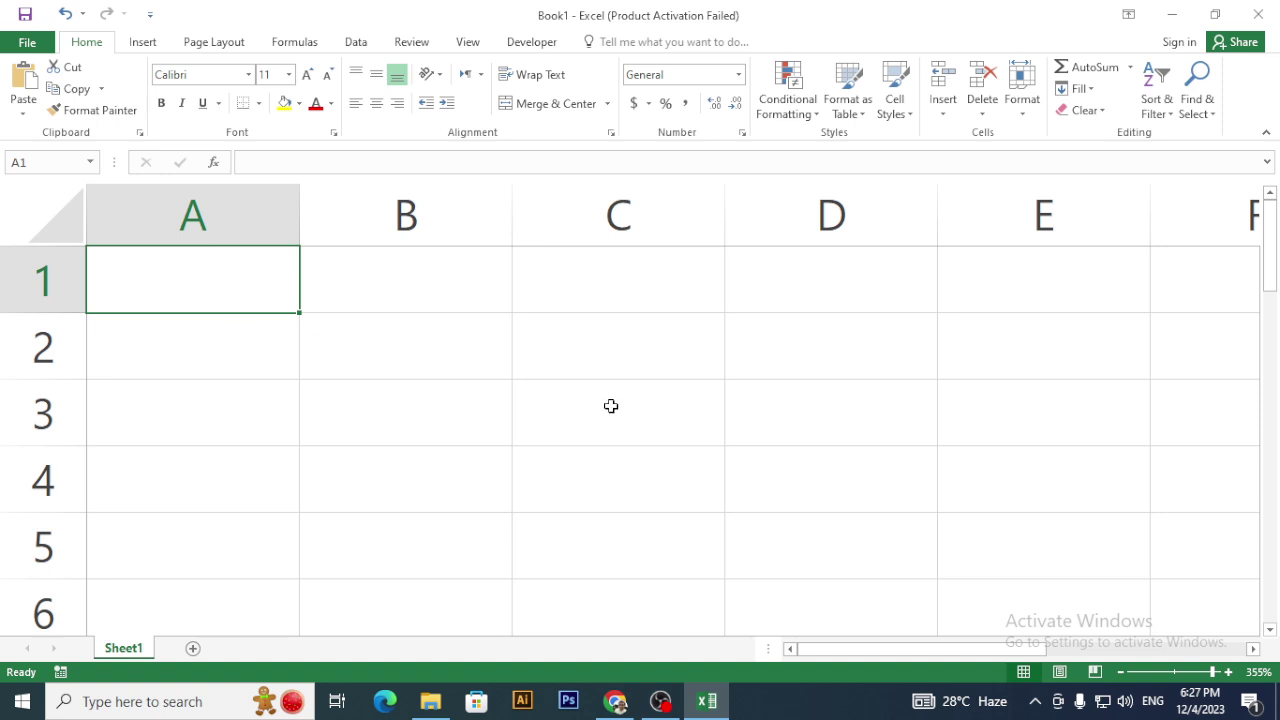
type("1")
key("Return")
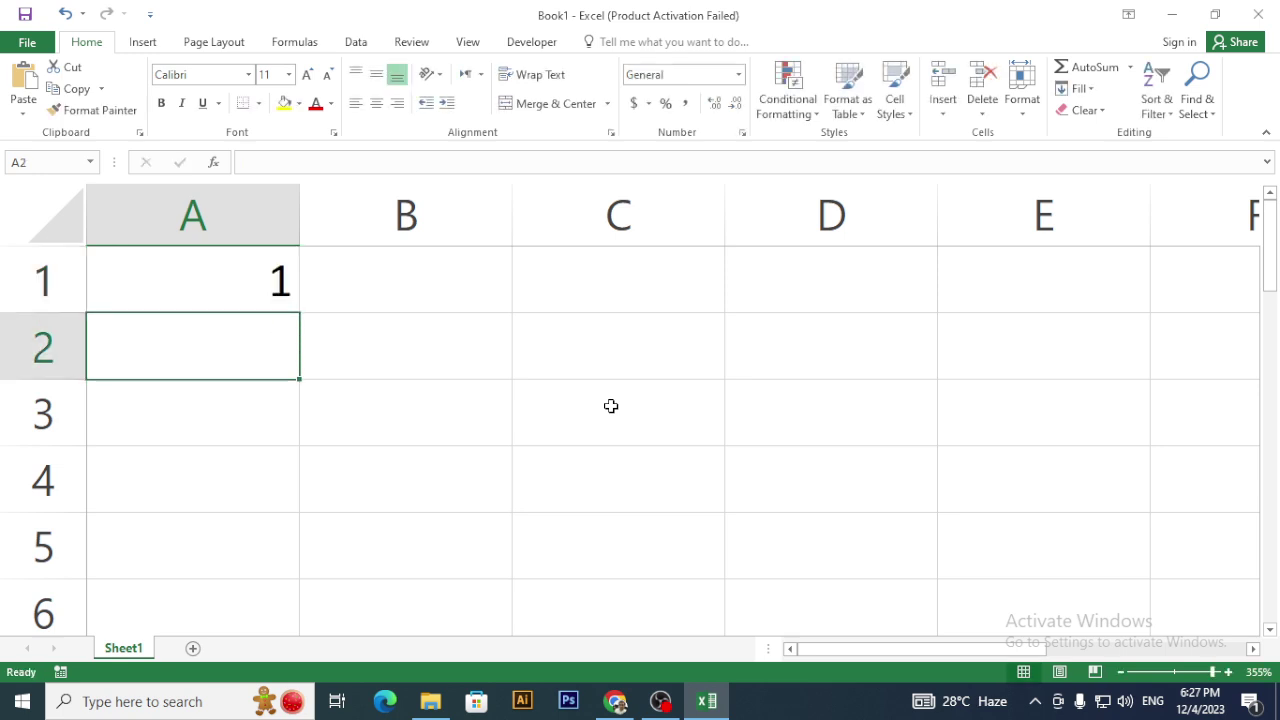
type("2")
key("Return")
- Highlight the starting cells A1 and A2 together as a range and individually
left_click_drag(220, 294, 214, 343)
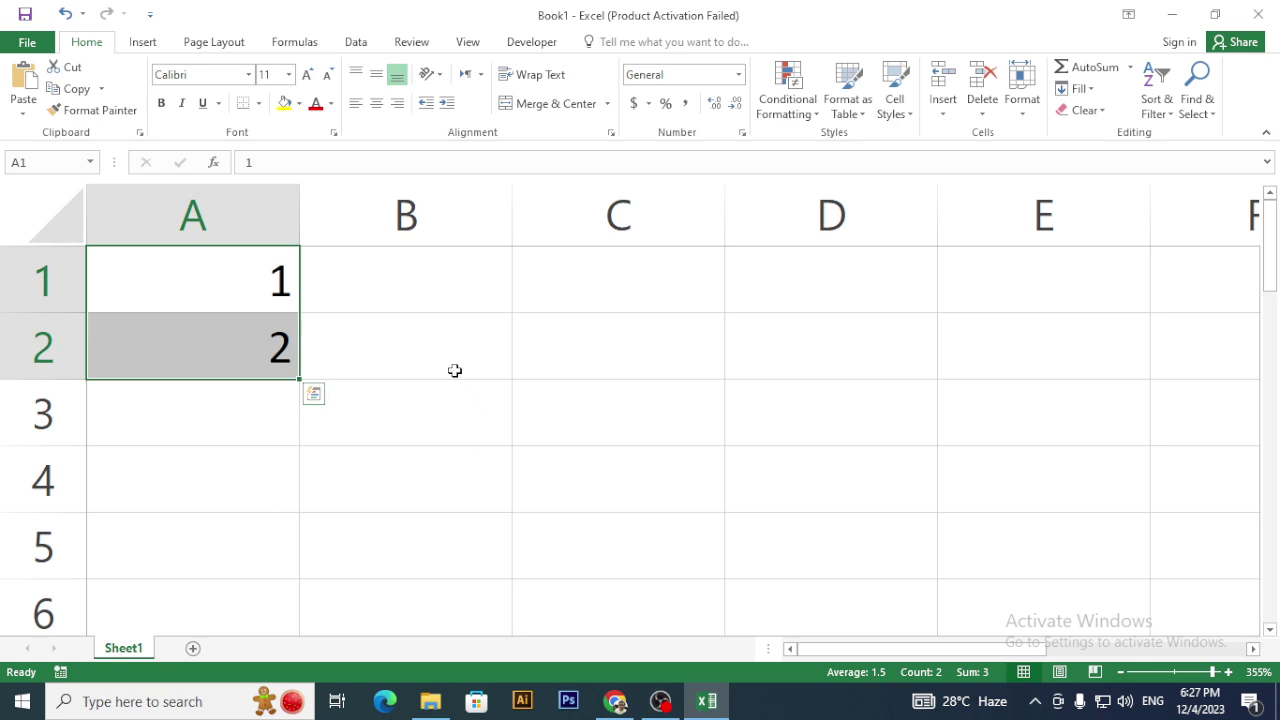
left_click(431, 434)
left_click_drag(266, 289, 257, 335)
left_click(461, 448)
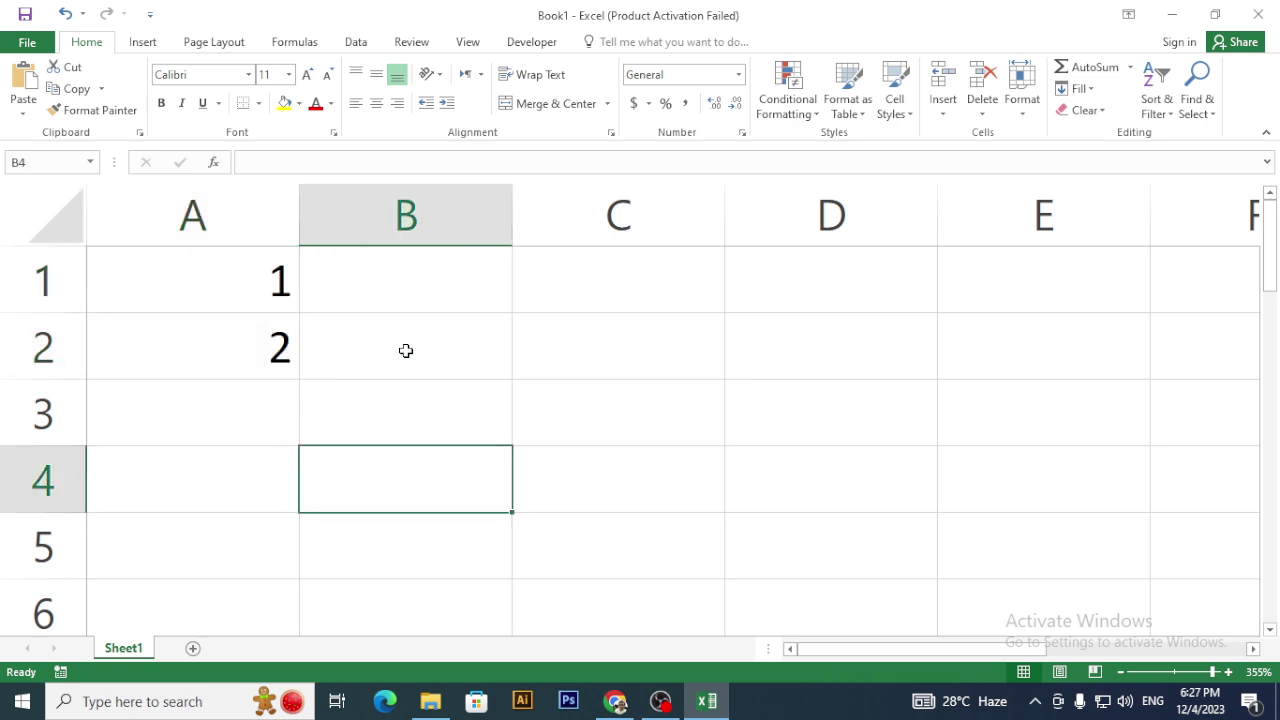
left_click(262, 286)
left_click(246, 343)
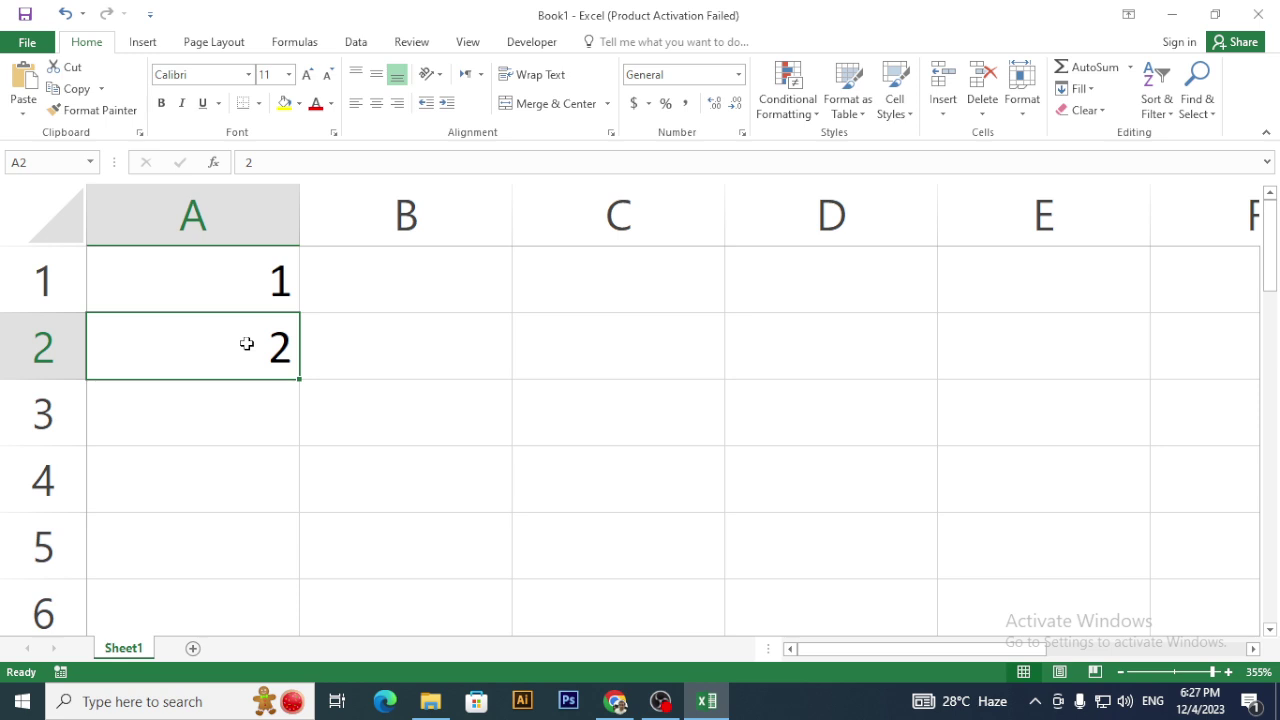
left_click_drag(251, 281, 254, 323)
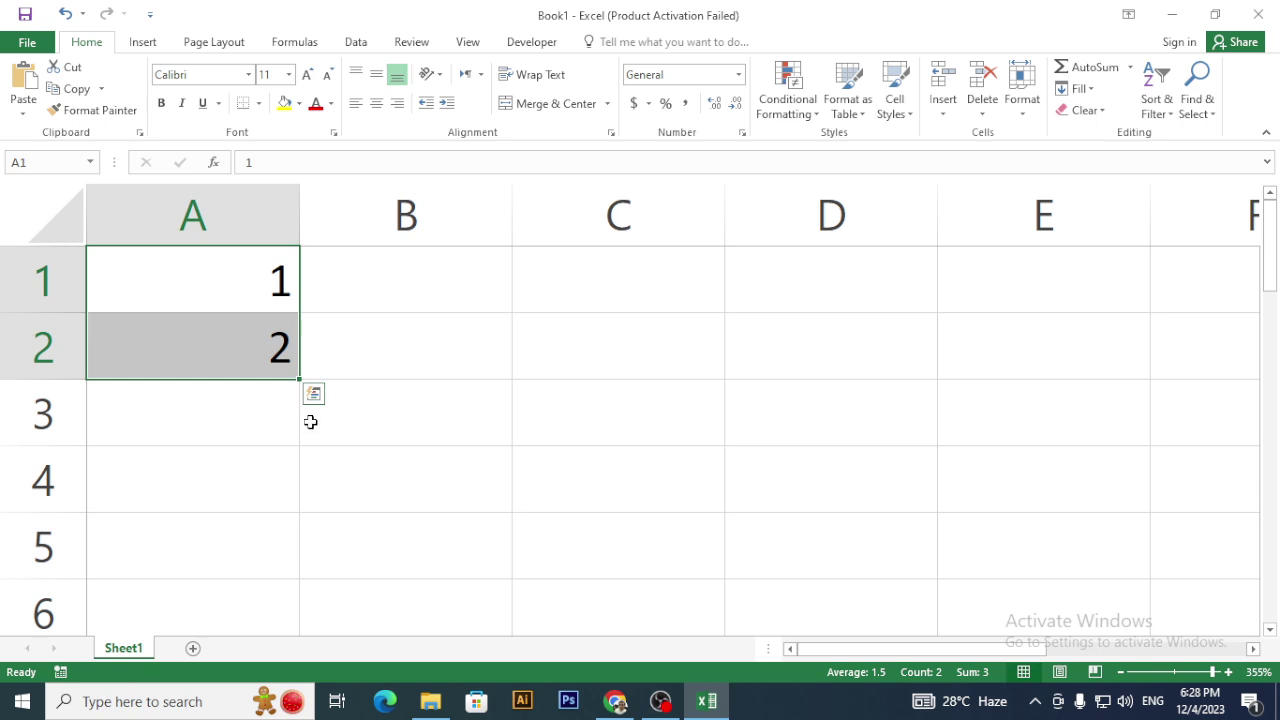
left_click(455, 347)
- Enter the odd-number starting values 1 and 3 in cells C1 and C2
left_click(588, 304)
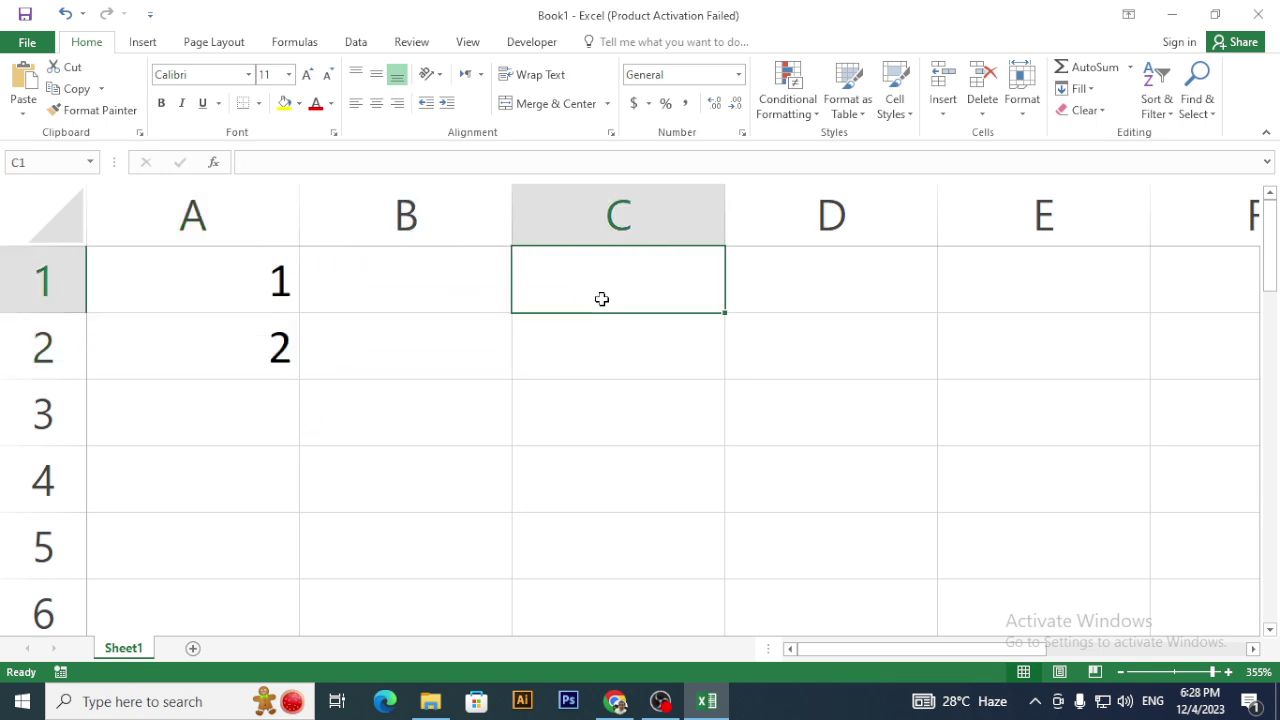
type("1")
key("Return")
type("3")
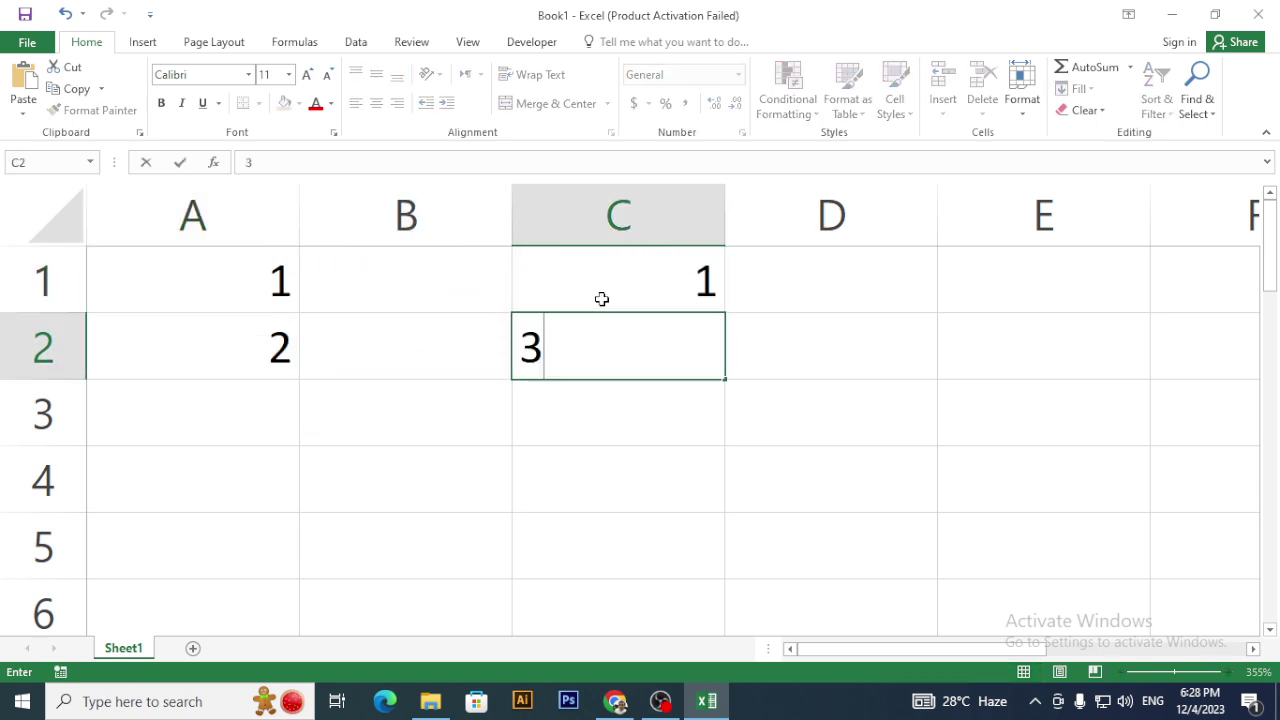
key("Return")
- Extend the odd-number series from C1:C2 down to C6 with AutoFill
left_click_drag(605, 291, 607, 352)
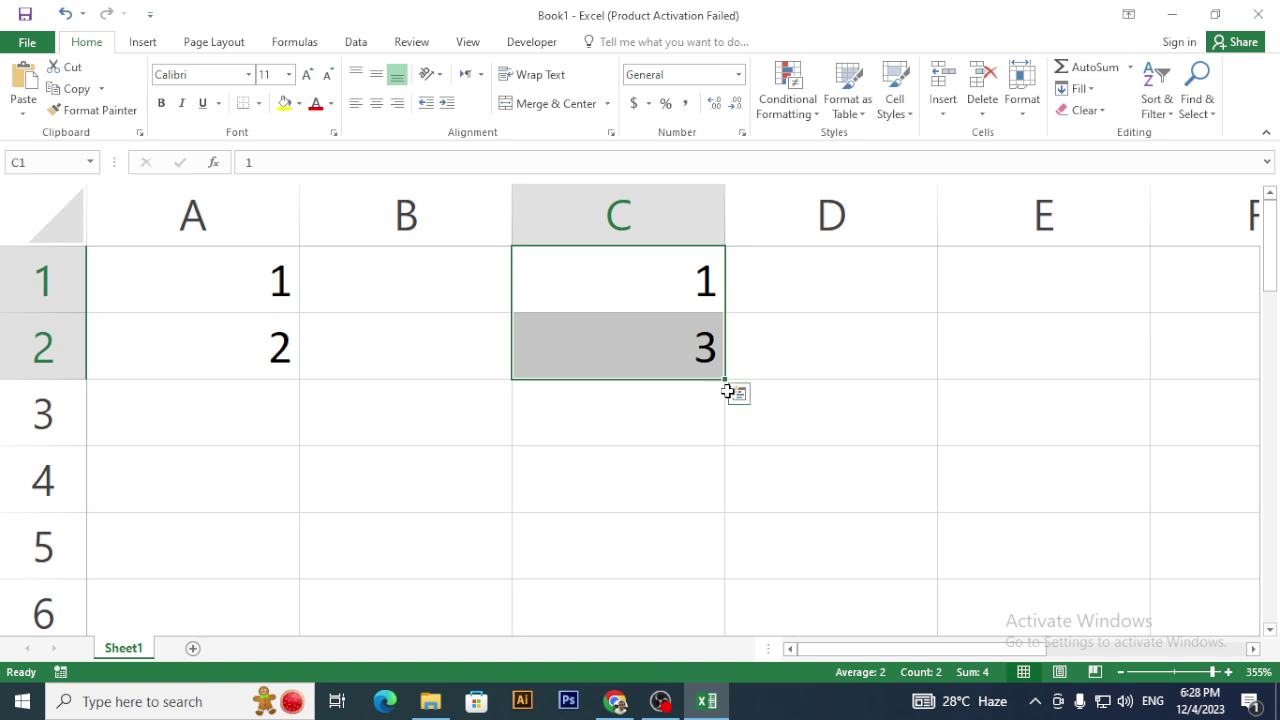
left_click_drag(726, 381, 717, 525)
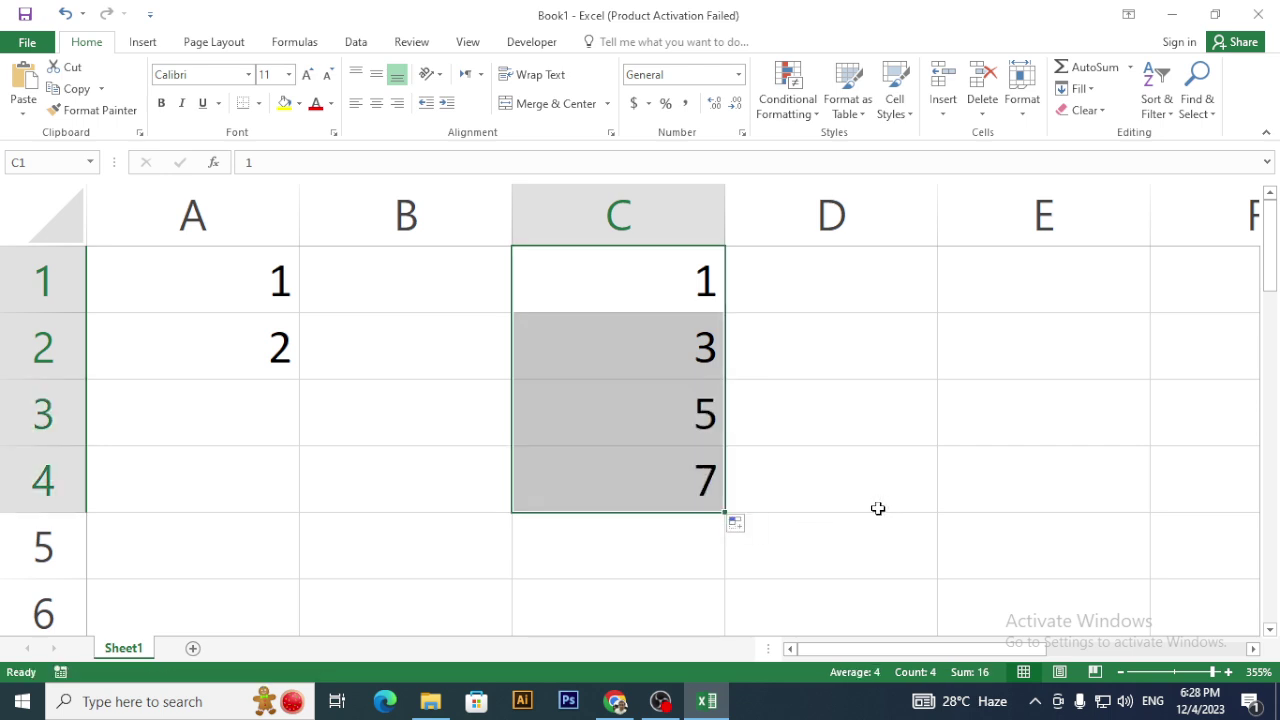
left_click_drag(727, 512, 709, 620)
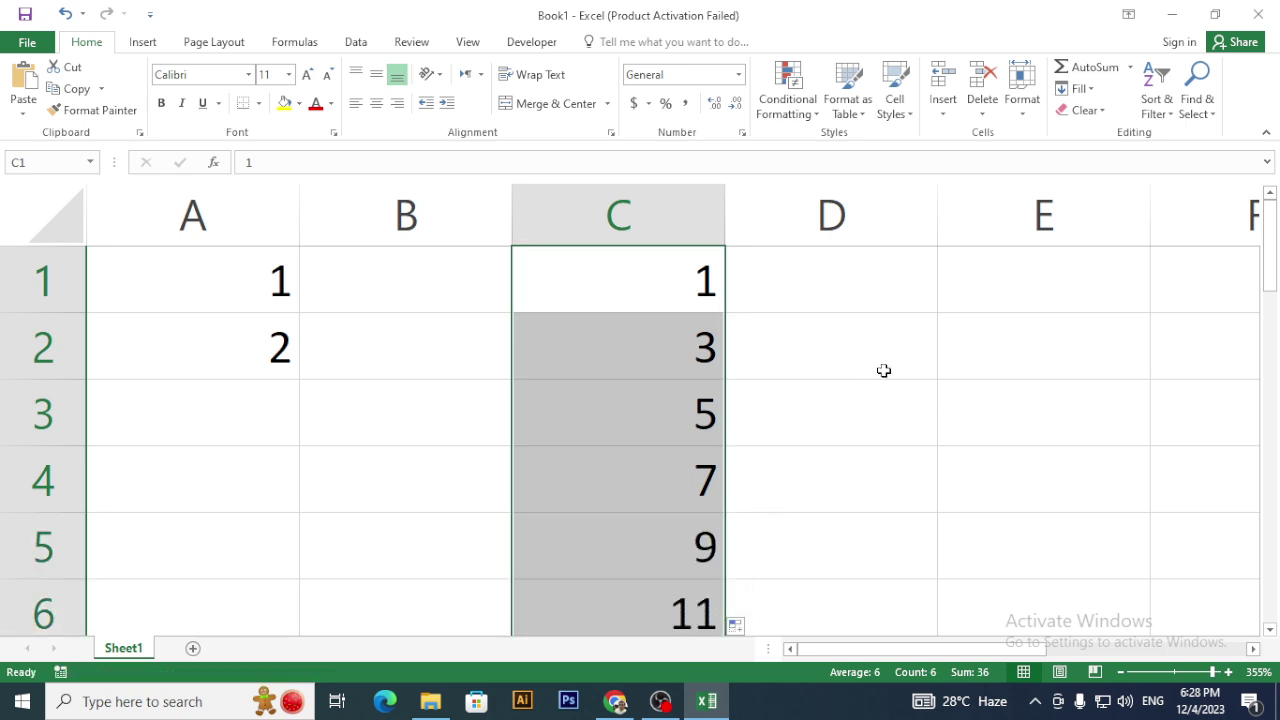
- Enter the even-number starting values 2 and 4 in cells E1 and E2
left_click(976, 281)
type("2")
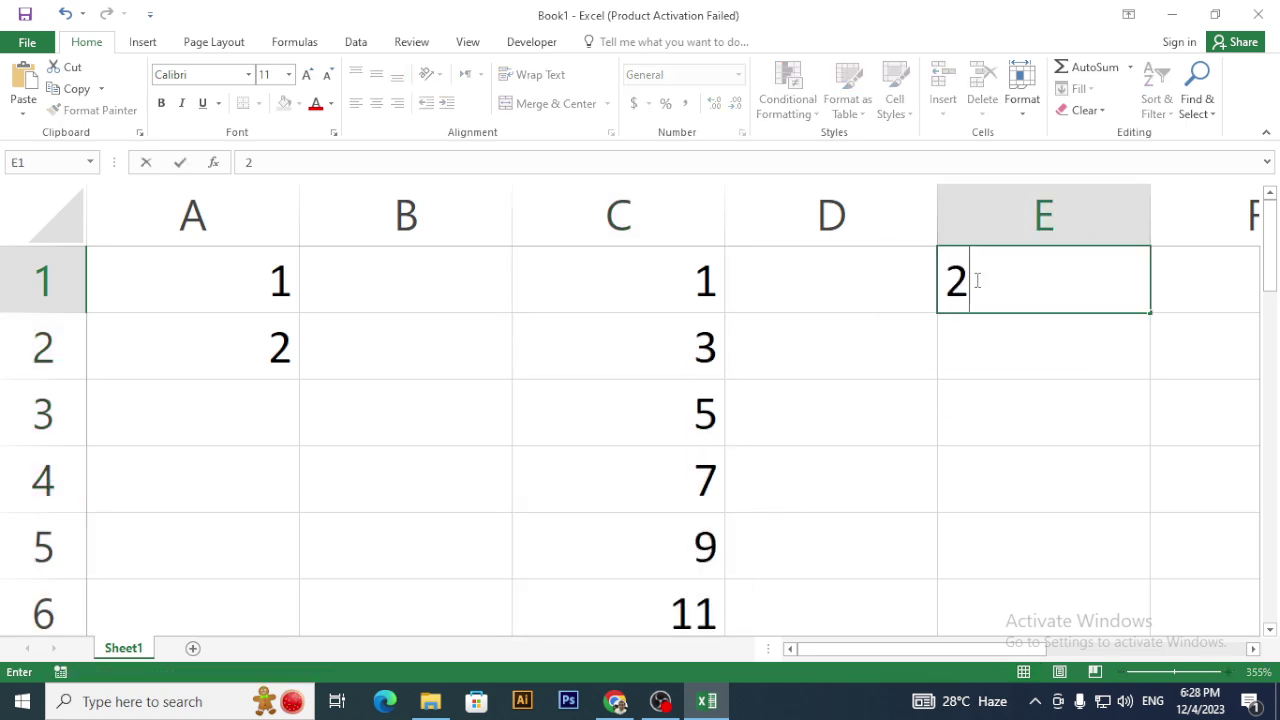
key("Return")
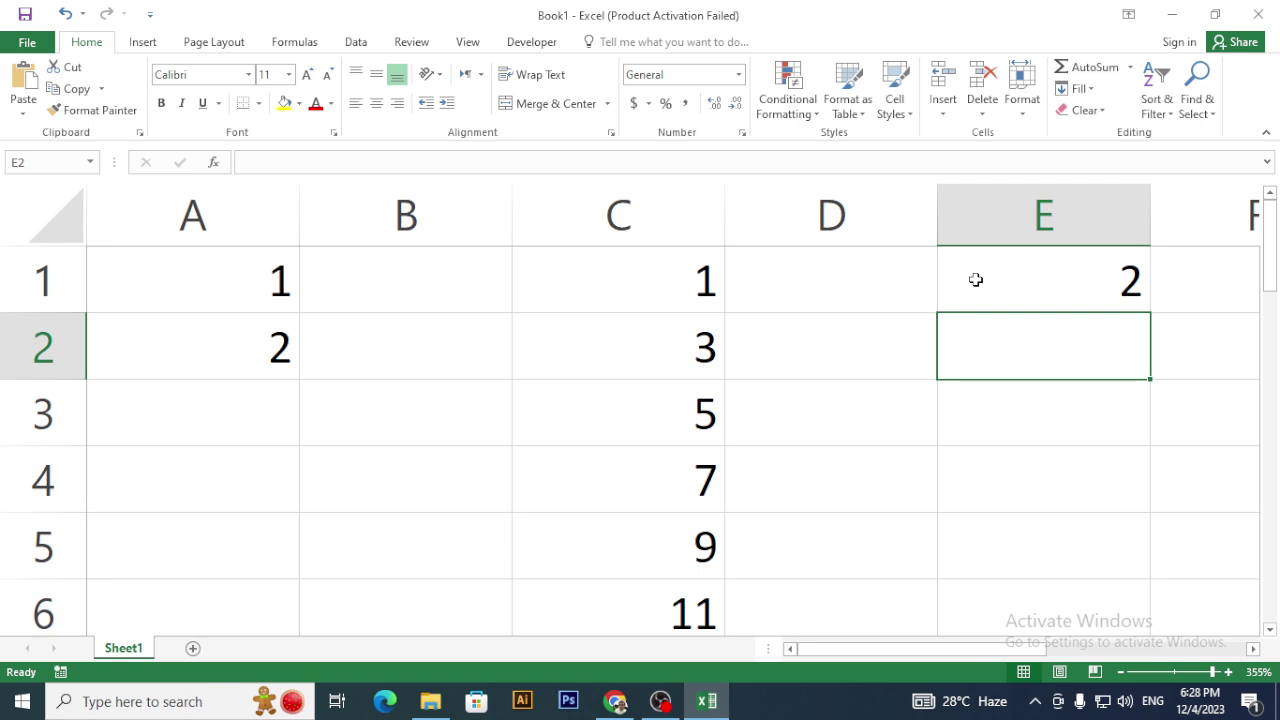
type("4")
key("Return")
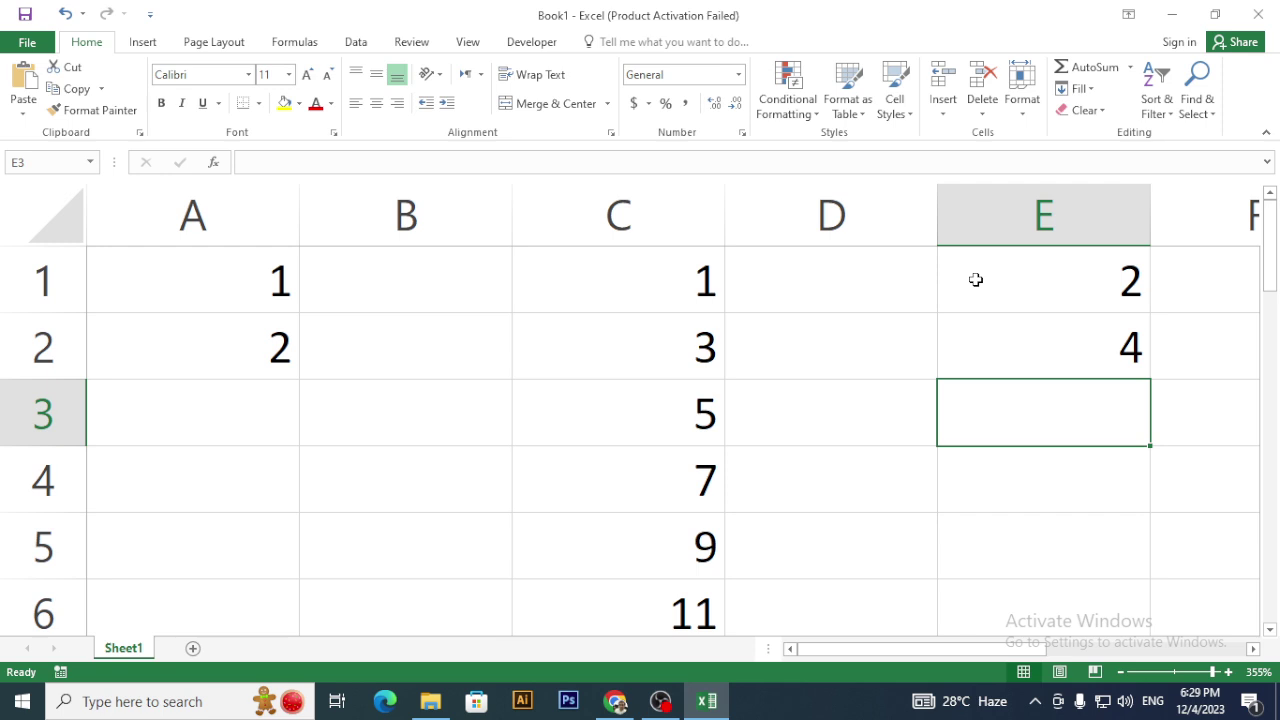
- Extend the even-number series from E1:E2 down to E8 with AutoFill
left_click_drag(994, 286, 996, 358)
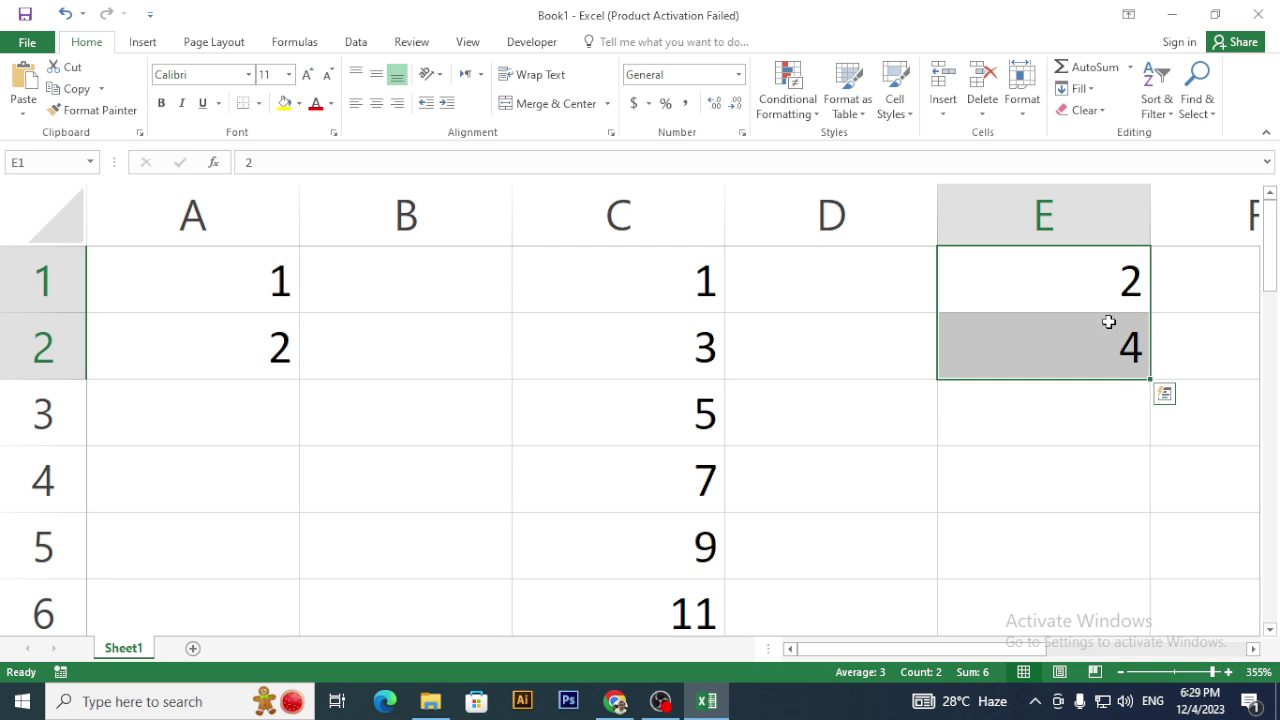
left_click_drag(1153, 380, 1126, 494)
scroll(880, 490, "up", 2)
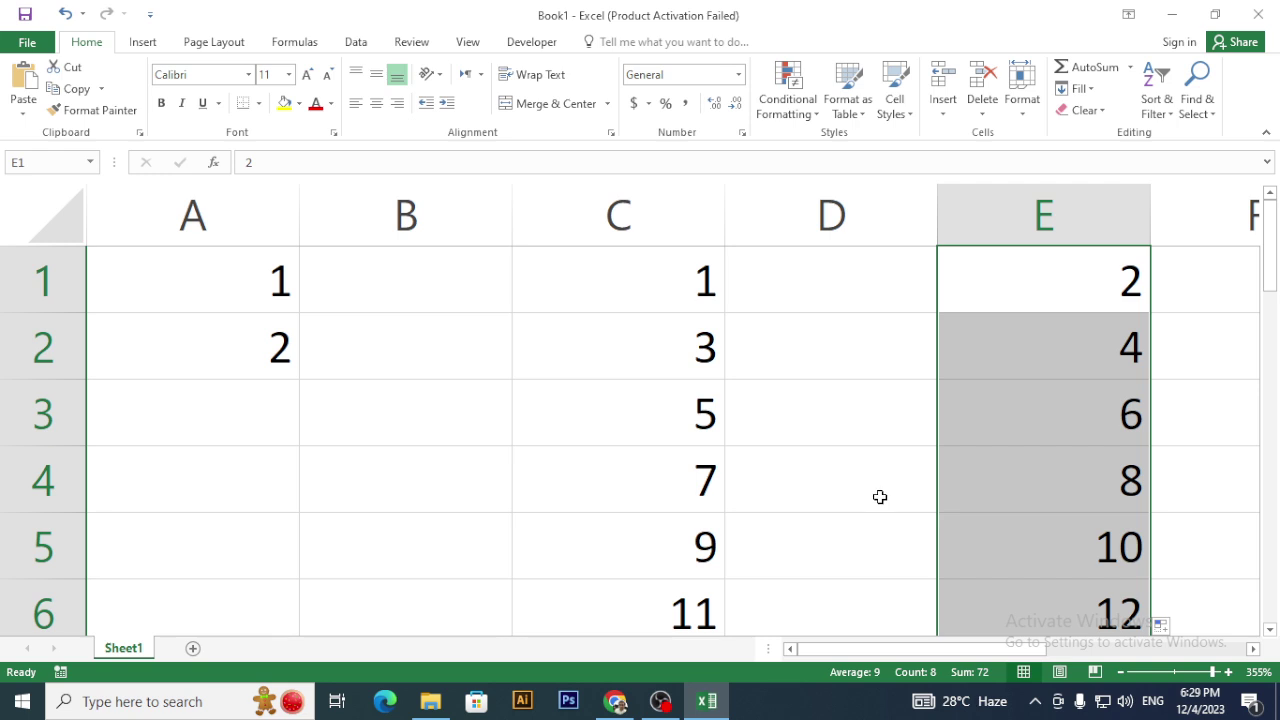
- Compare the starting pairs C1:C2 and A1:A2 by selecting them, including A1 and A2 individually
left_click_drag(649, 294, 648, 373)
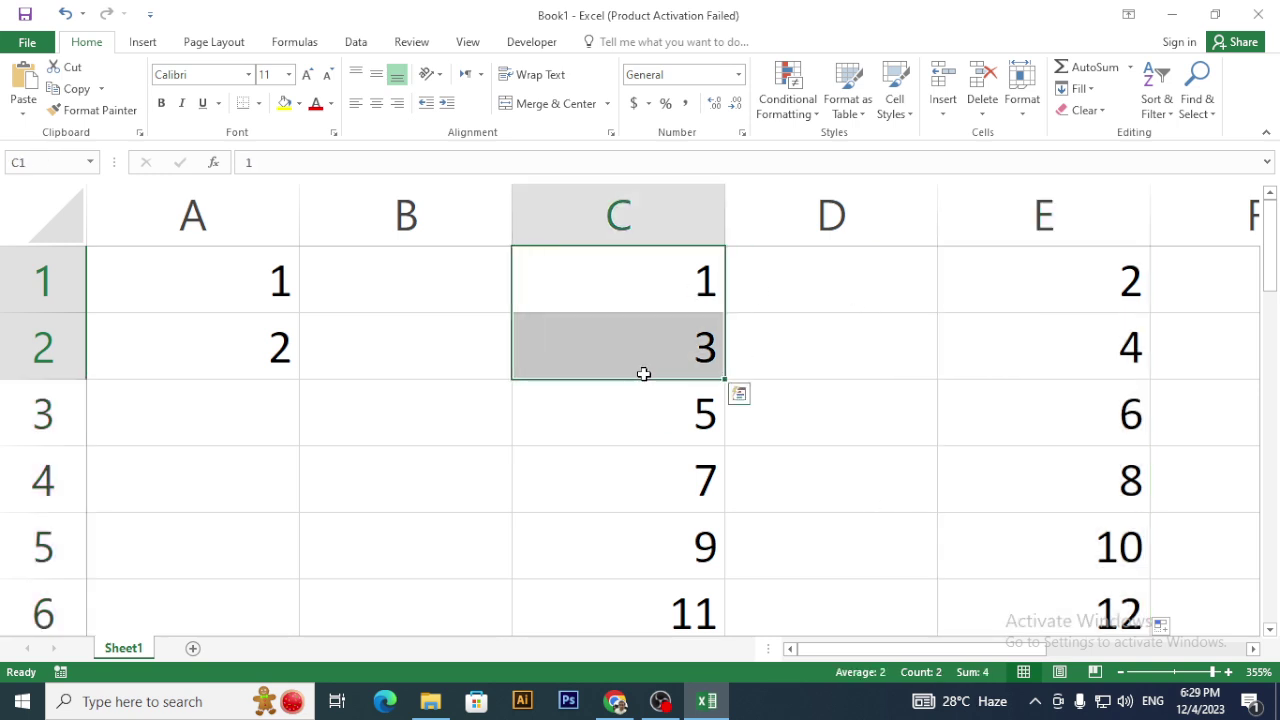
left_click_drag(215, 290, 211, 351)
left_click(223, 286)
left_click(209, 354)
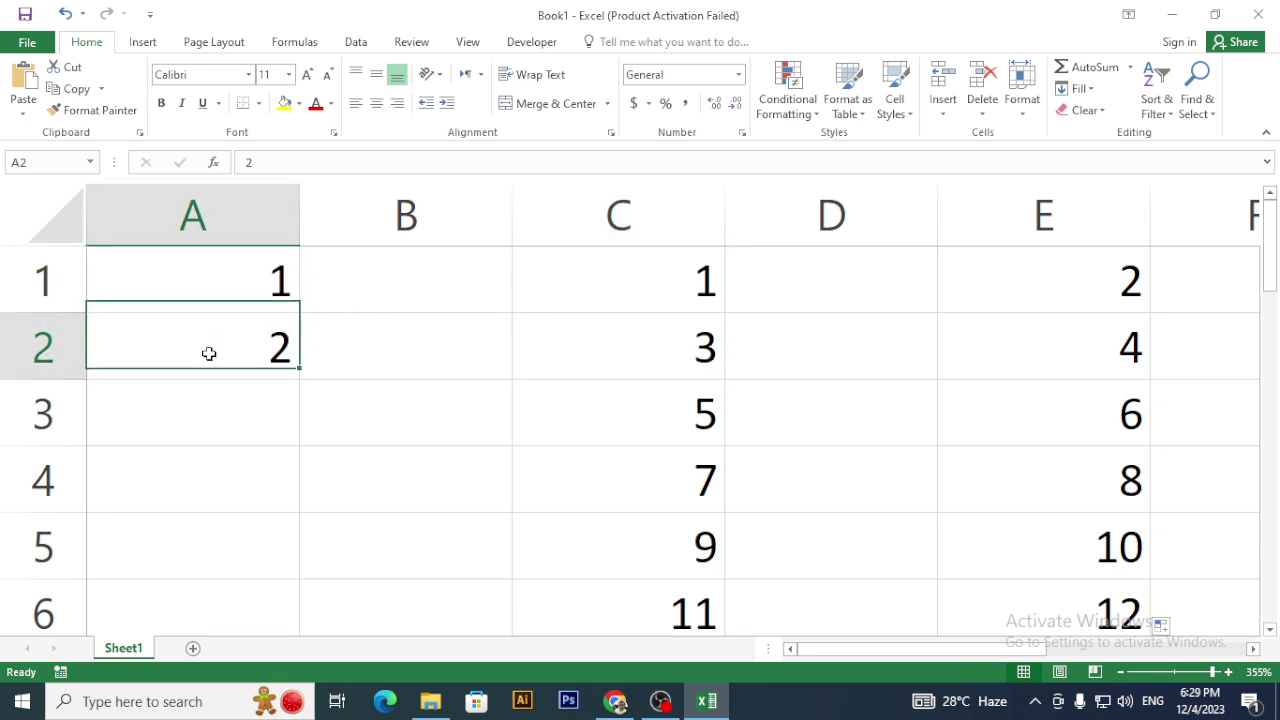
left_click(210, 284)
left_click(210, 345)
left_click(222, 294)
left_click(237, 329)
- AutoFill the range A1:A2 across the columns to E1:E2
left_click_drag(244, 294, 243, 330)
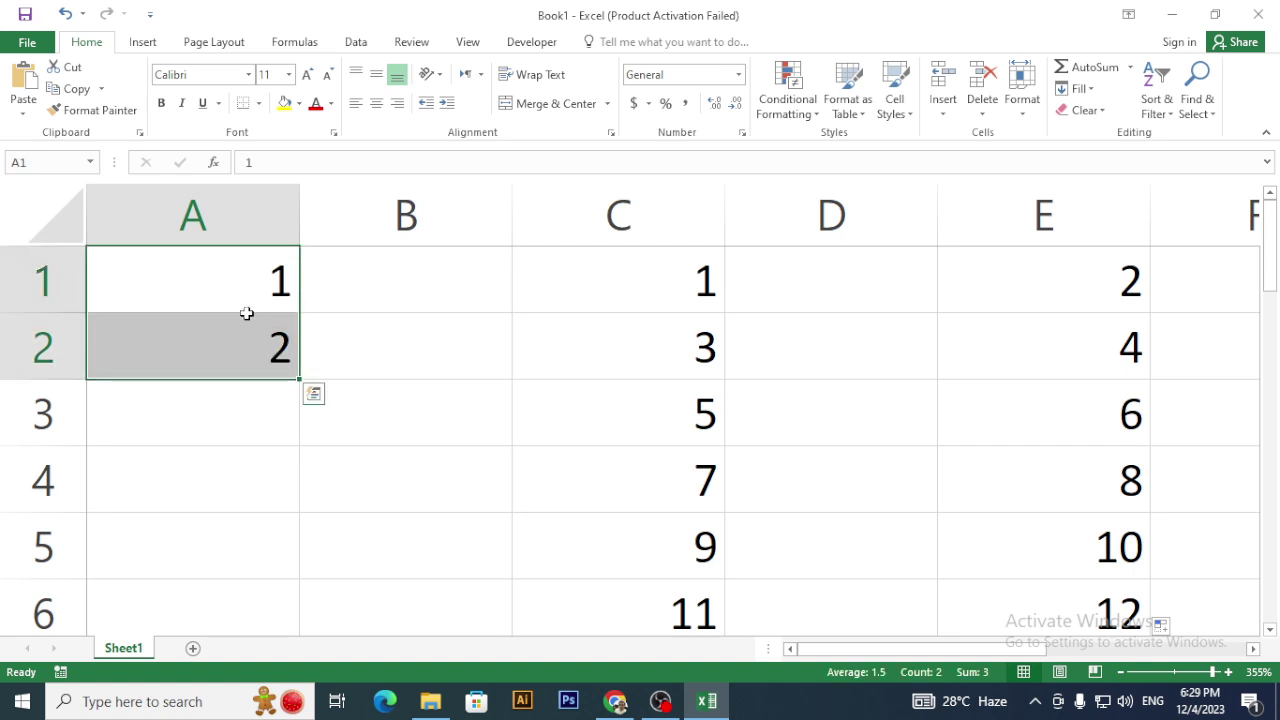
left_click(267, 437)
left_click_drag(243, 294, 240, 331)
left_click_drag(299, 380, 1096, 370)
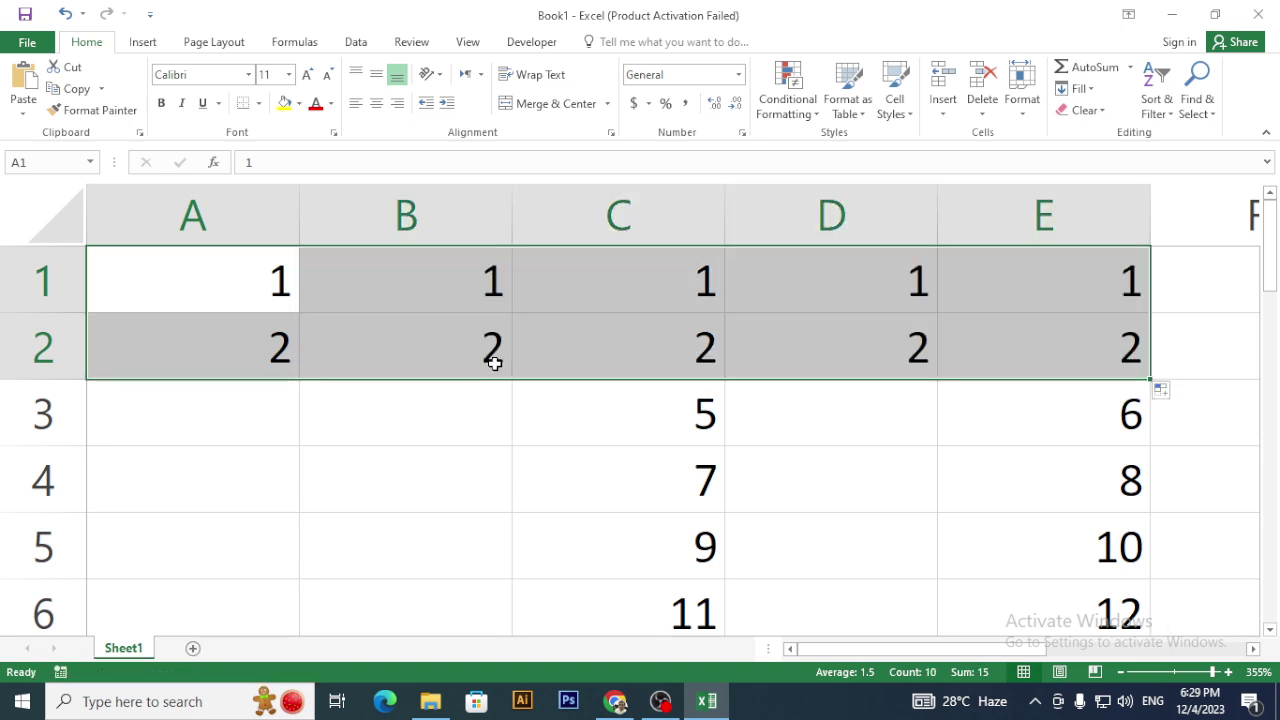
- Undo the last AutoFill and clear the contents of A1:A2
key("ctrl+z")
left_click(210, 384)
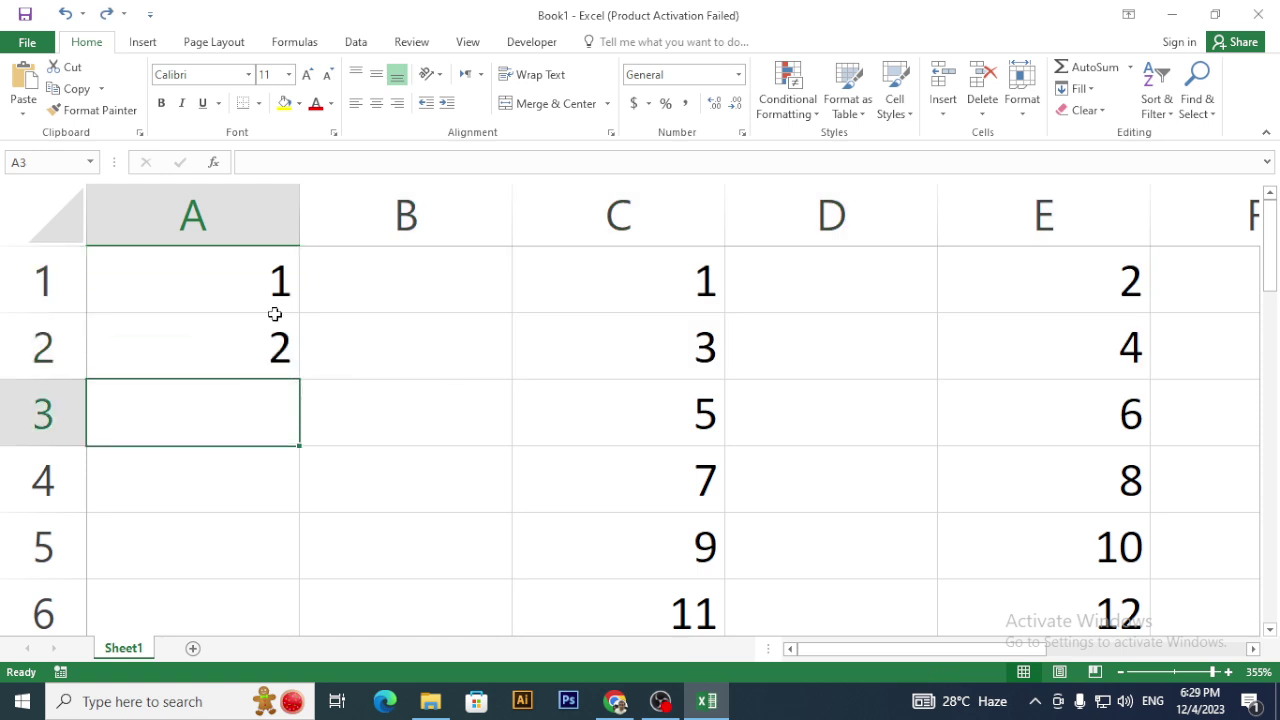
left_click_drag(238, 298, 295, 362)
key("Delete")
key("Up")
- Enter the even-number starting values 2 and 4 side by side in cells A1 and B1
type("2")
key("Tab")
type("4")
key("Return")
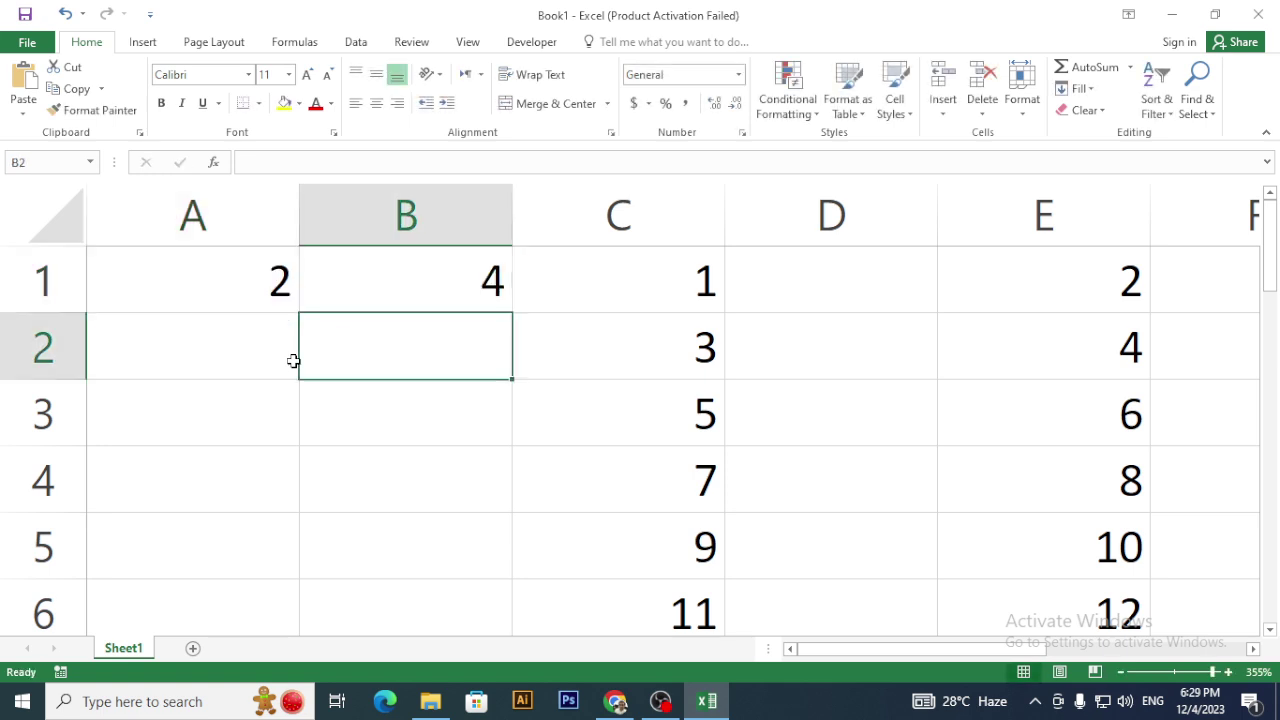
- Try to AutoFill the range A1:B1 down to row 4 and undo that fill
left_click_drag(237, 300, 368, 294)
left_click_drag(512, 312, 509, 514)
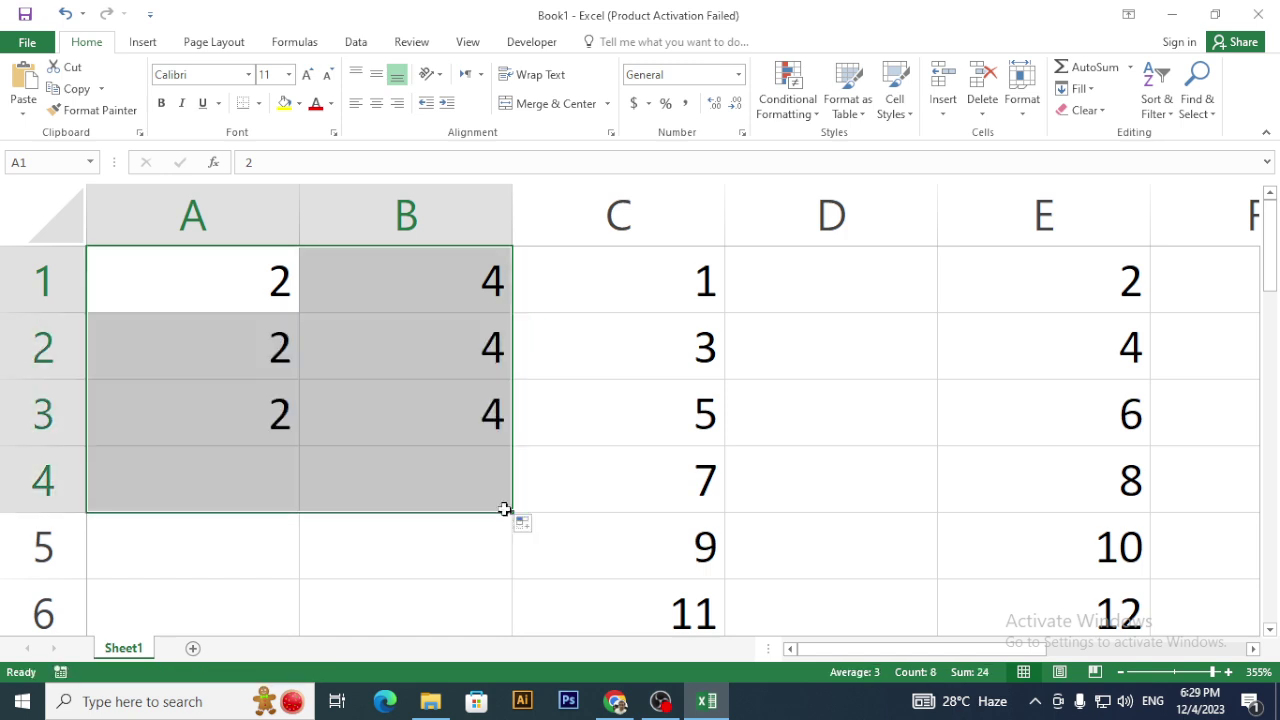
key("ctrl+z")
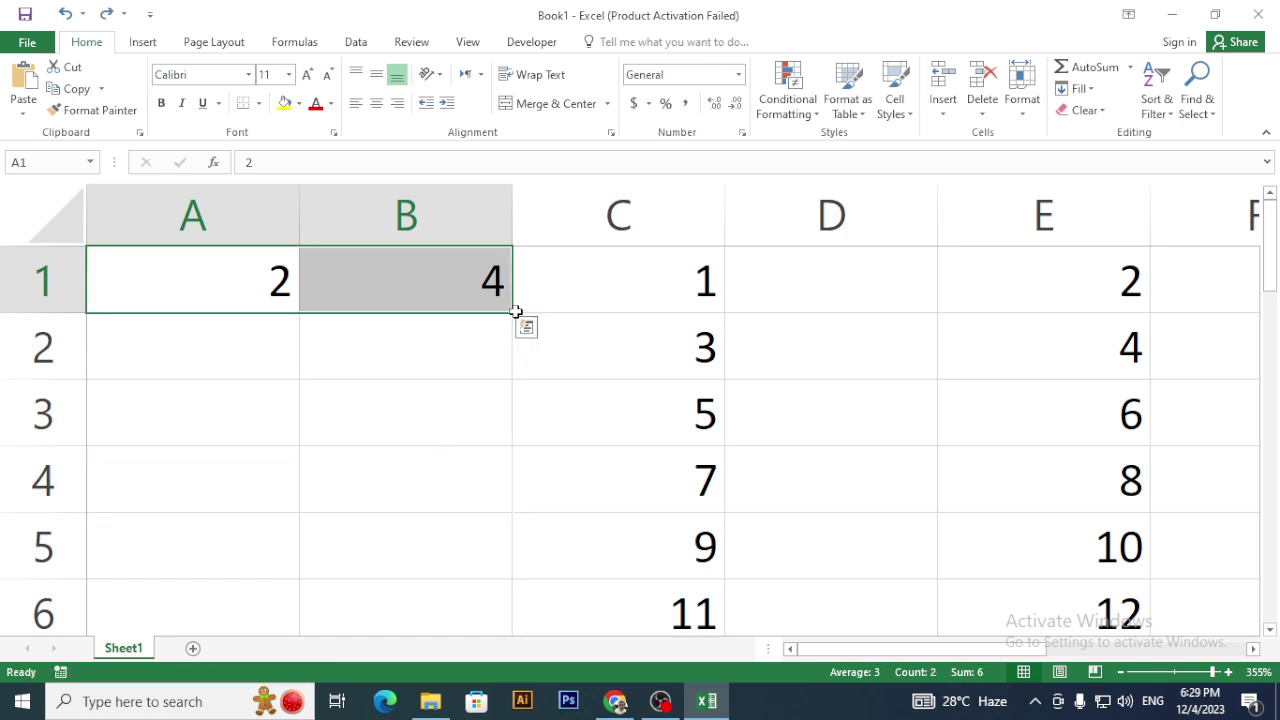
- Extend the even-number series from A1:B1 across to E1 with AutoFill and clear the contents of the whole sheet
left_click_drag(514, 313, 1194, 309)
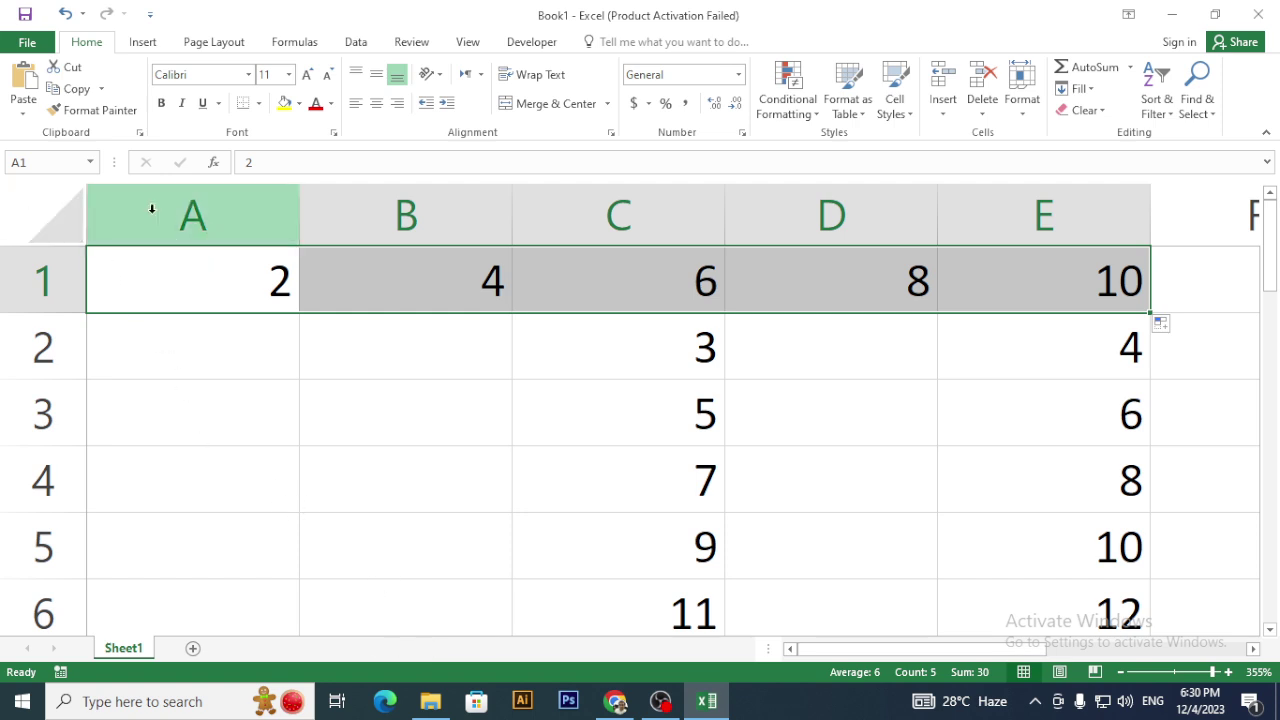
left_click(49, 209)
key("Delete")
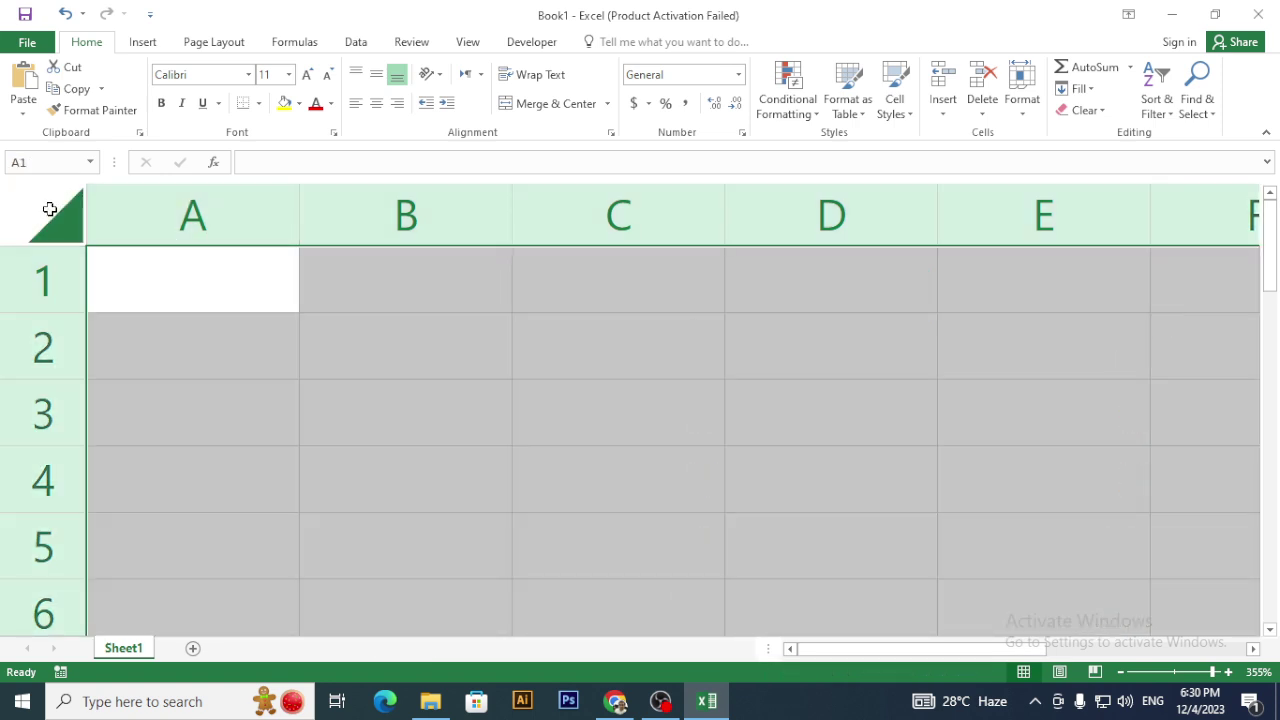
left_click(431, 444)
type("+")
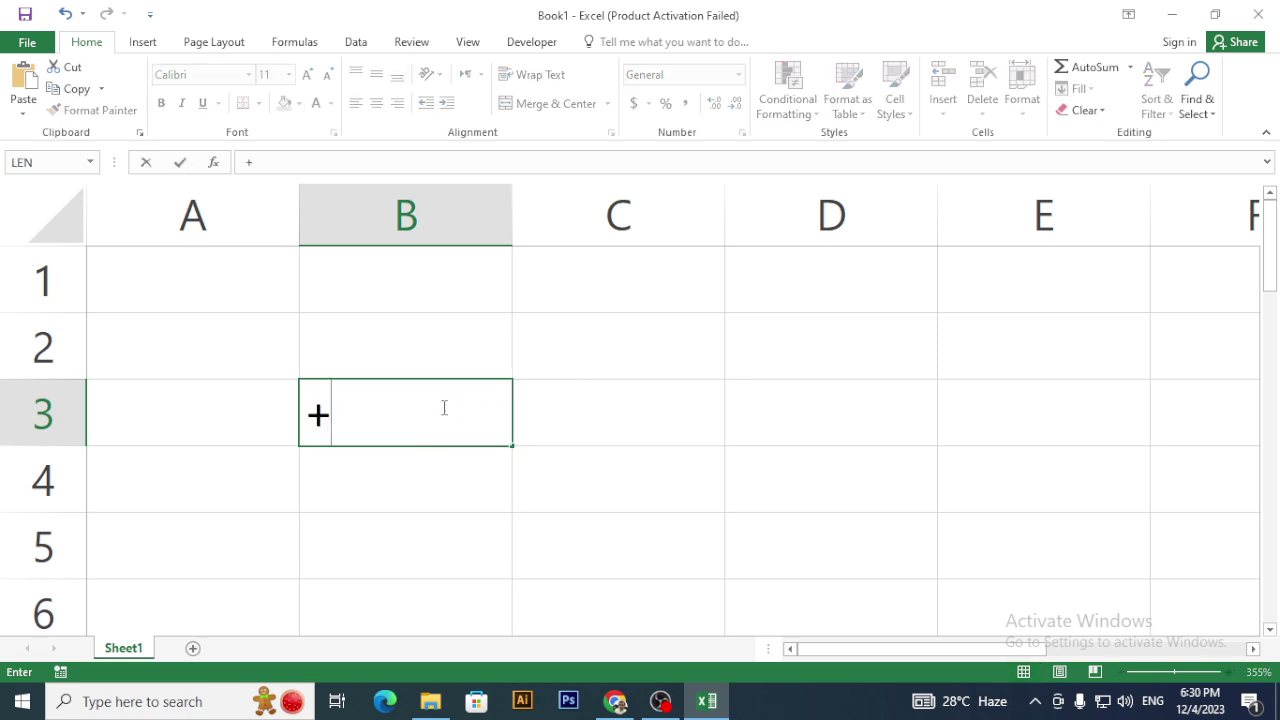
key("Tab")
type("-")
key("Tab")
key("Left")
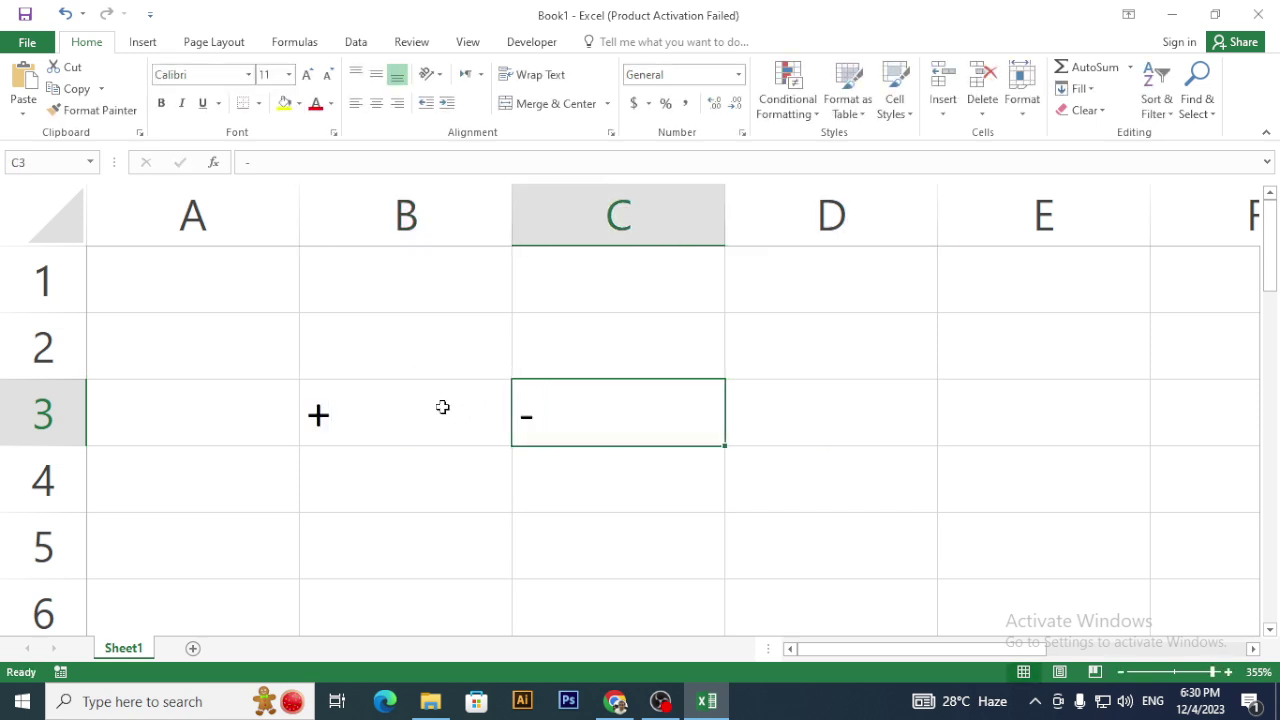
key("Left")
key("Delete")
key("Right")
key("Right")
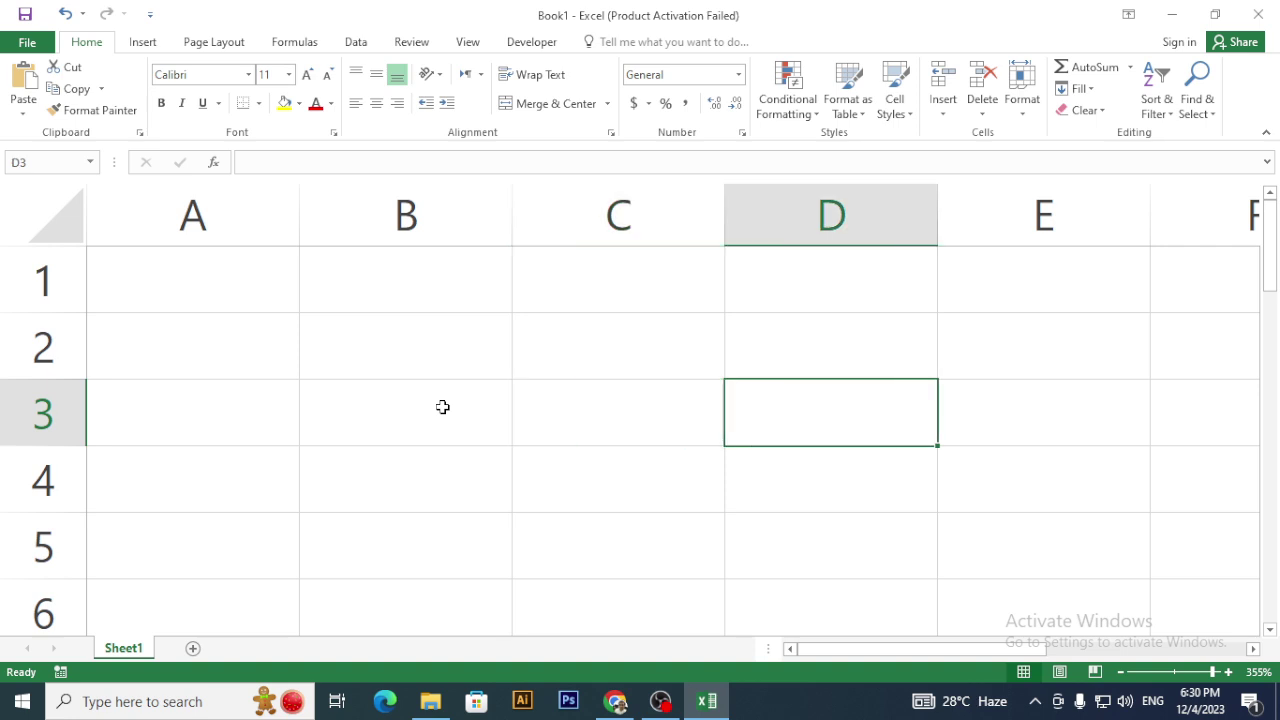
- Enter the operator headings +, -, * and / as text in cells D3 to G3
type("+")
key("Tab")
type("-")
key("Tab")
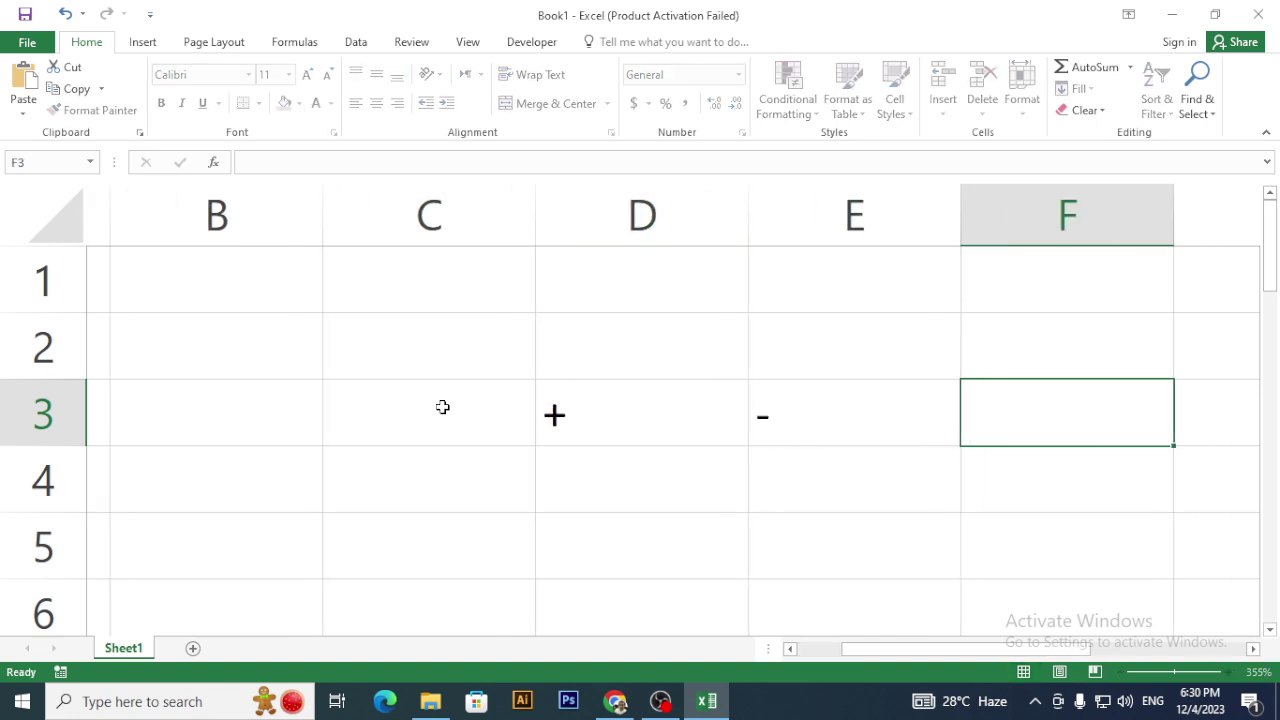
type("*")
key("Tab")
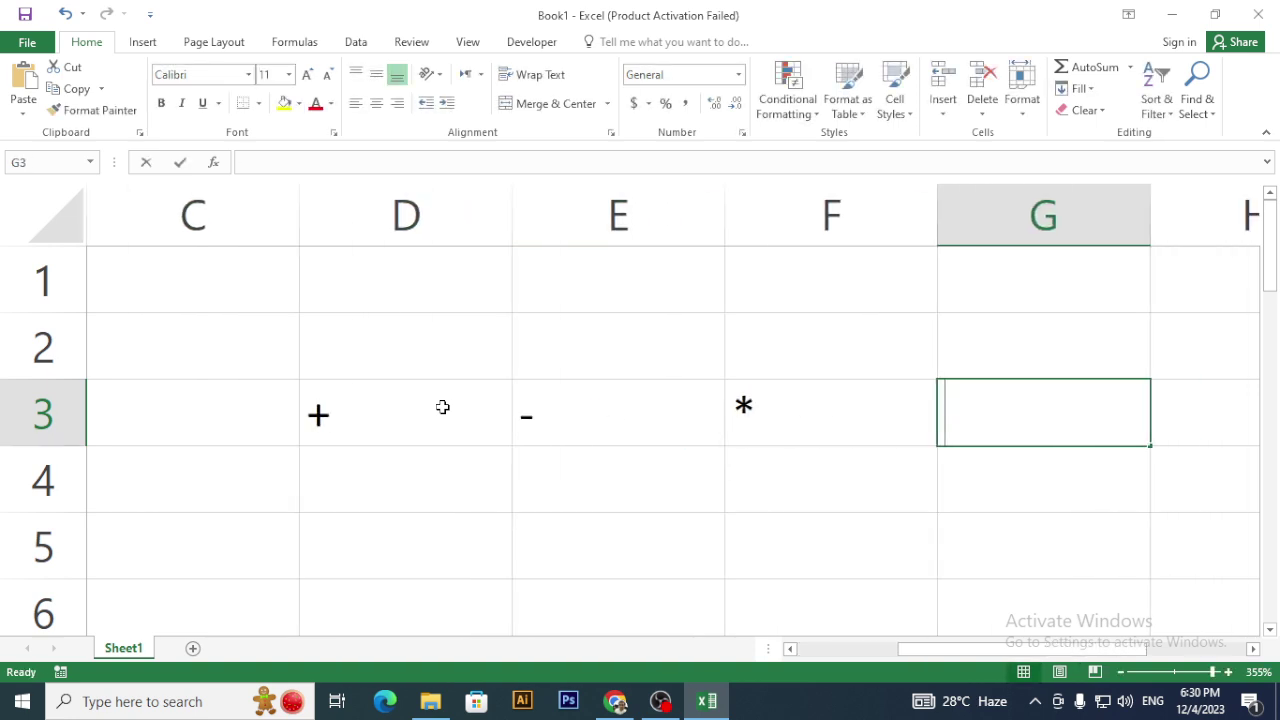
type("'/")
key("Return")
- Enter the numbers 10 and 5 under the + heading in cells D4 and D5
key("Left")
key("Left")
key("Left")
type("10")
key("Tab")
key("Return")
type("5")
key("Return")
- Review the numbers in D4 and D5 and the empty cells under the other operator headings by selecting them
left_click_drag(928, 649, 871, 649)
left_click_drag(666, 423, 669, 470)
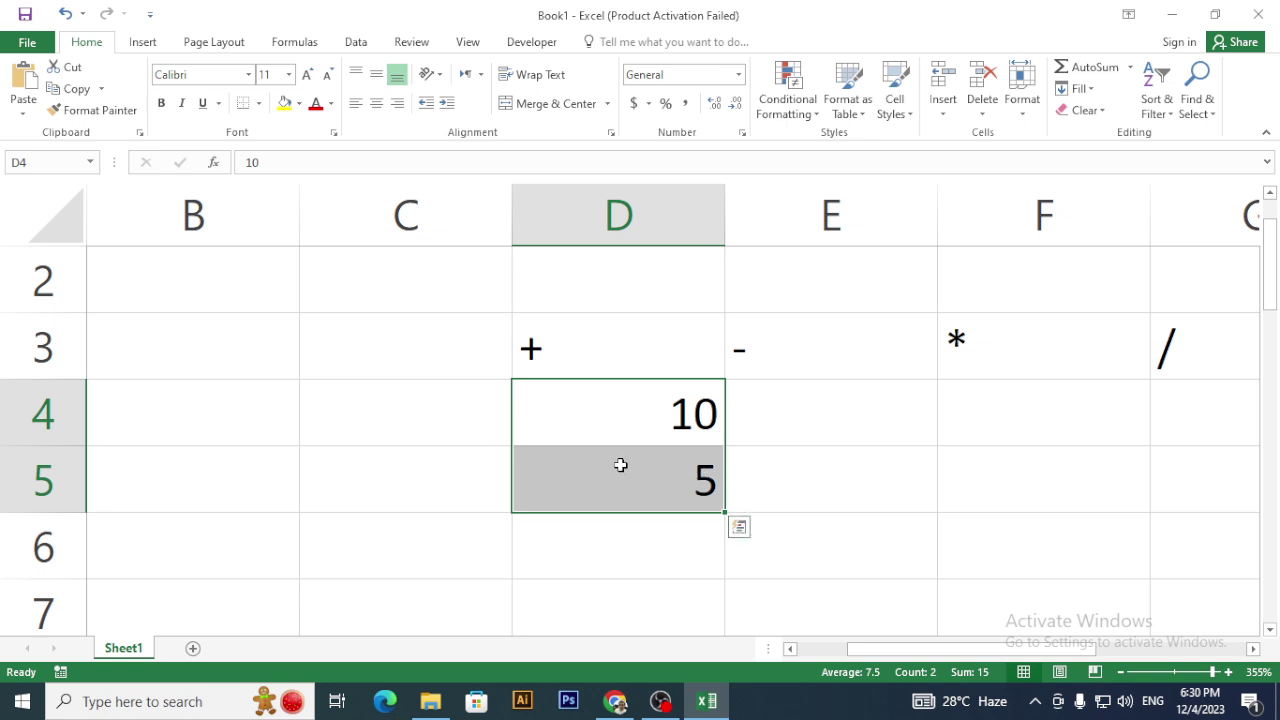
left_click(594, 549)
left_click(609, 429)
left_click(607, 479)
left_click(612, 422)
left_click(612, 460)
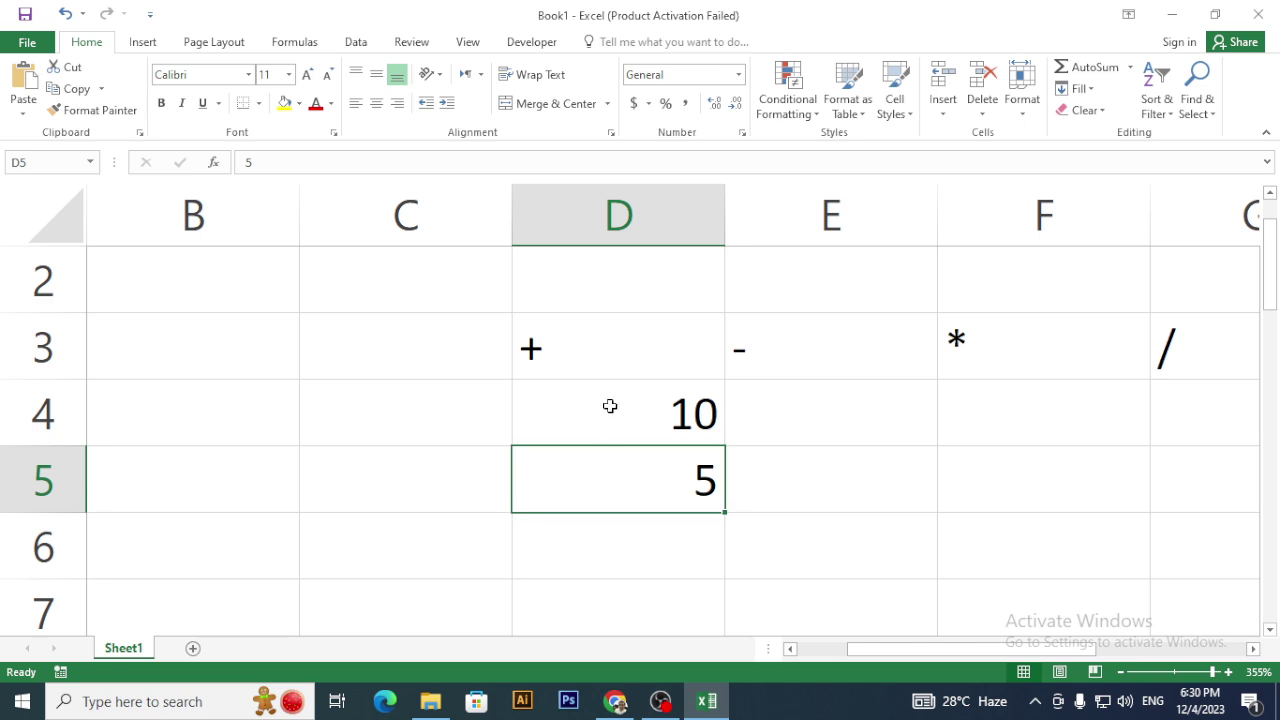
left_click_drag(610, 406, 623, 468)
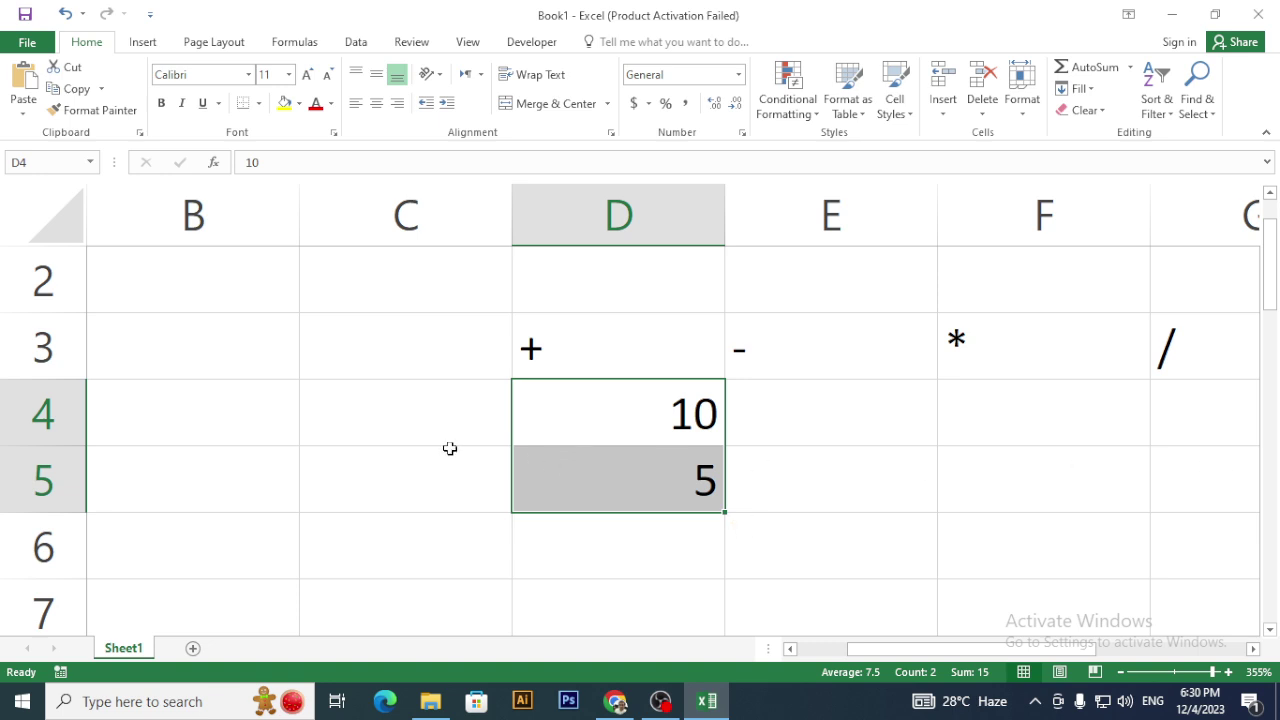
left_click_drag(563, 406, 817, 483)
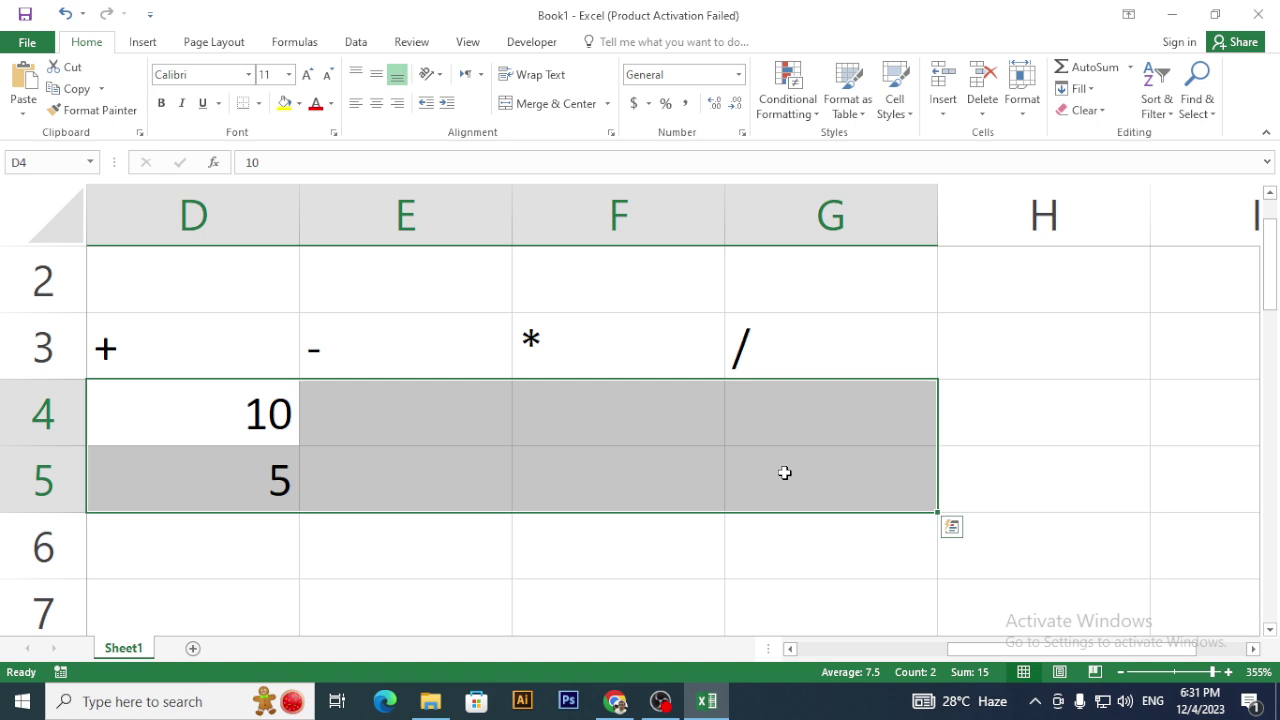
left_click(459, 547)
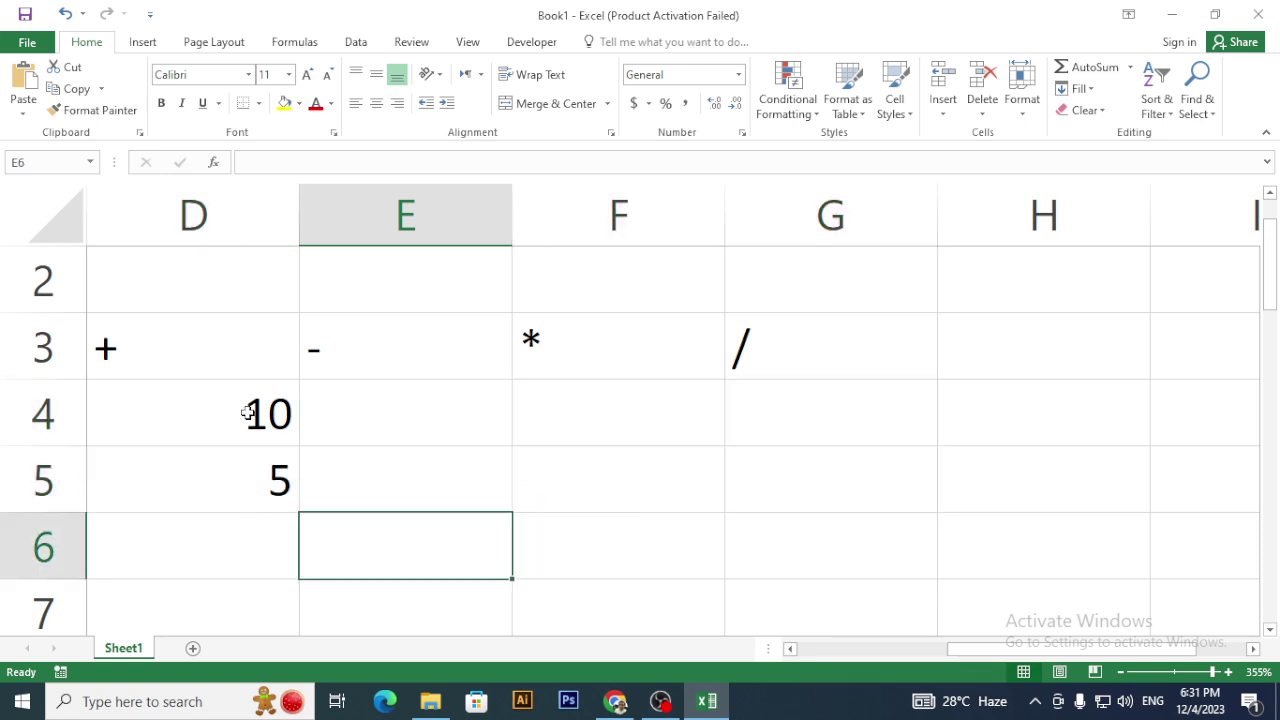
- Copy the numbers in D4:D5 across to G4:G5 with AutoFill
left_click_drag(248, 413, 251, 466)
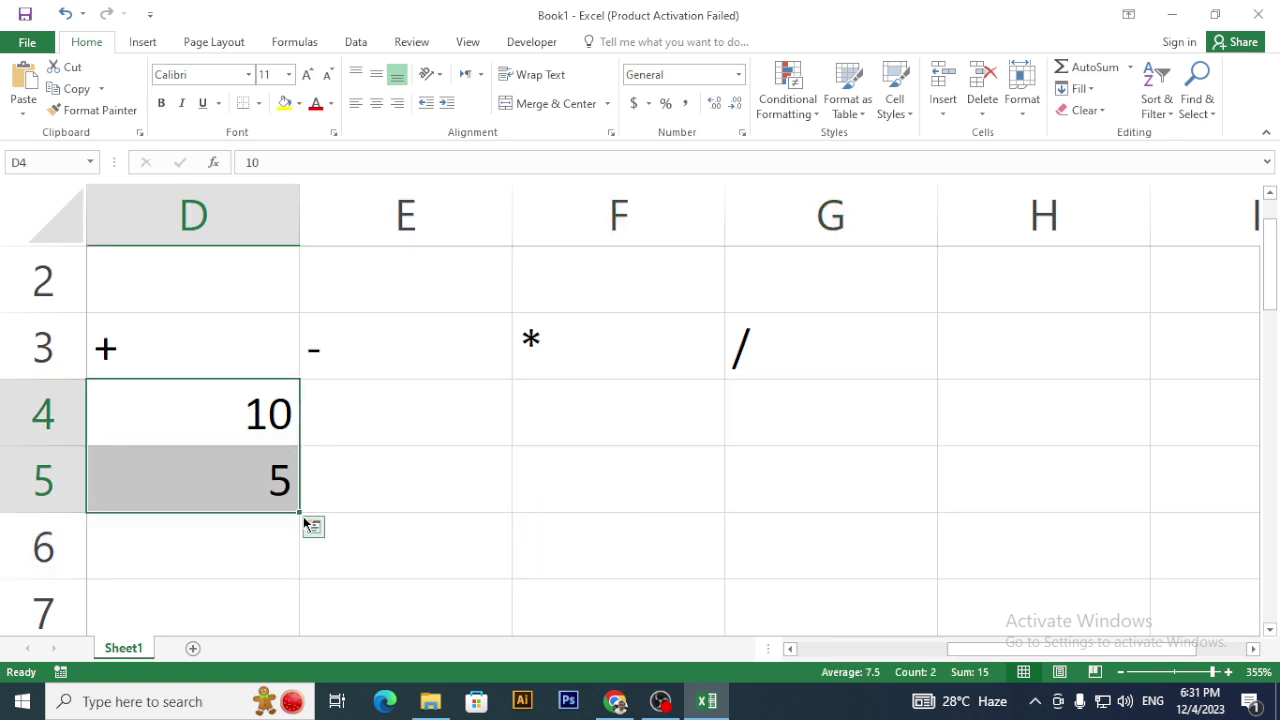
left_click(253, 462)
left_click_drag(253, 410, 258, 471)
left_click_drag(301, 511, 950, 492)
left_click_drag(937, 652, 803, 656)
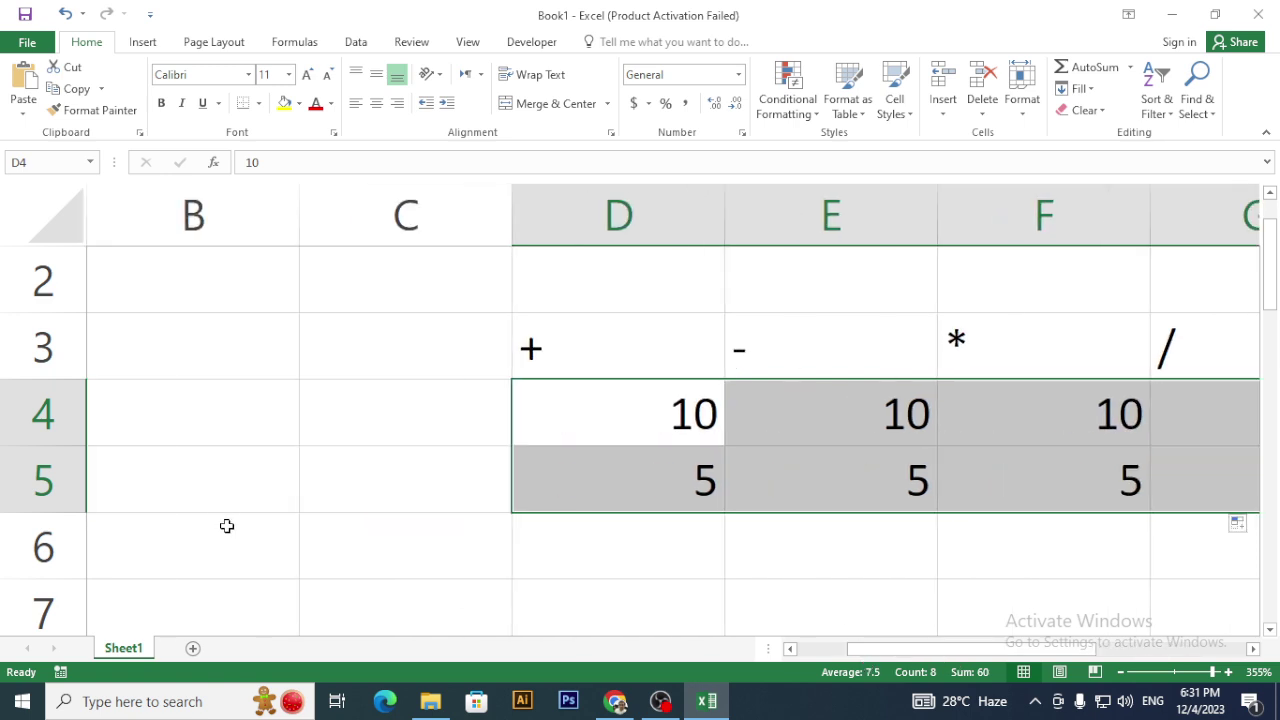
- Enter the row label "value 1" in C4 and extend it down to C5 with AutoFill
left_click(492, 411)
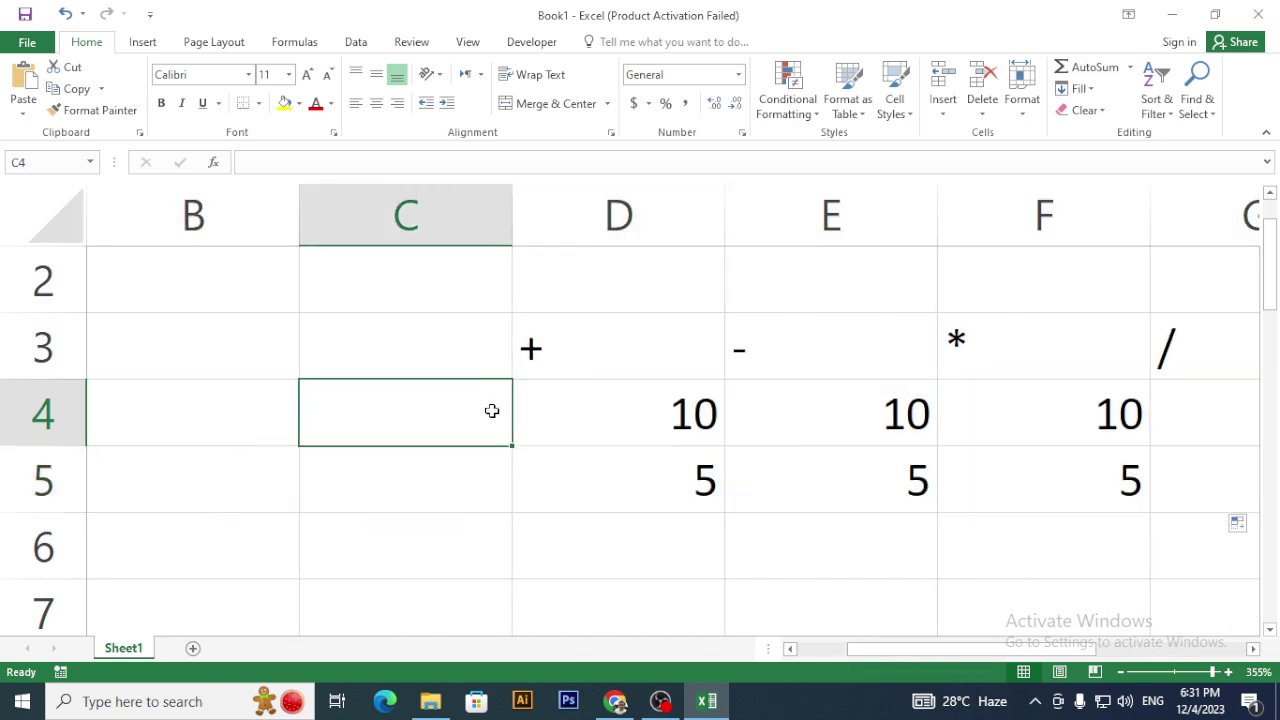
type("va")
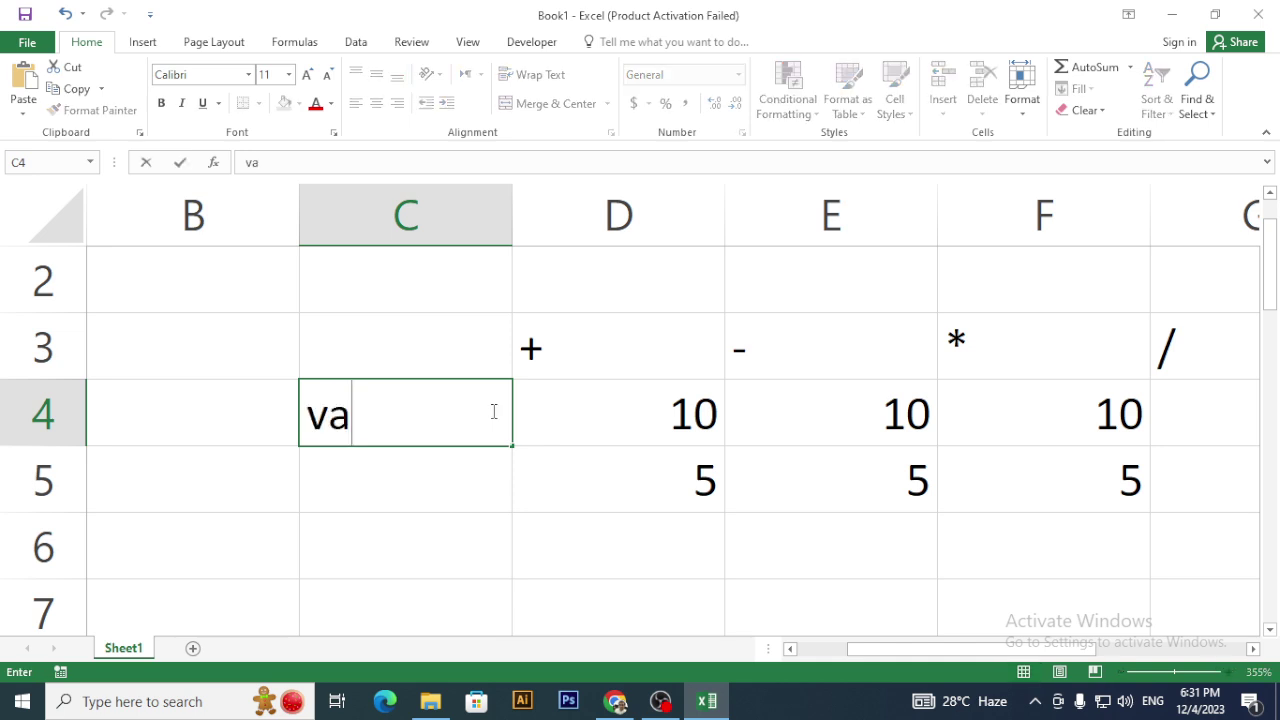
type("lue 1")
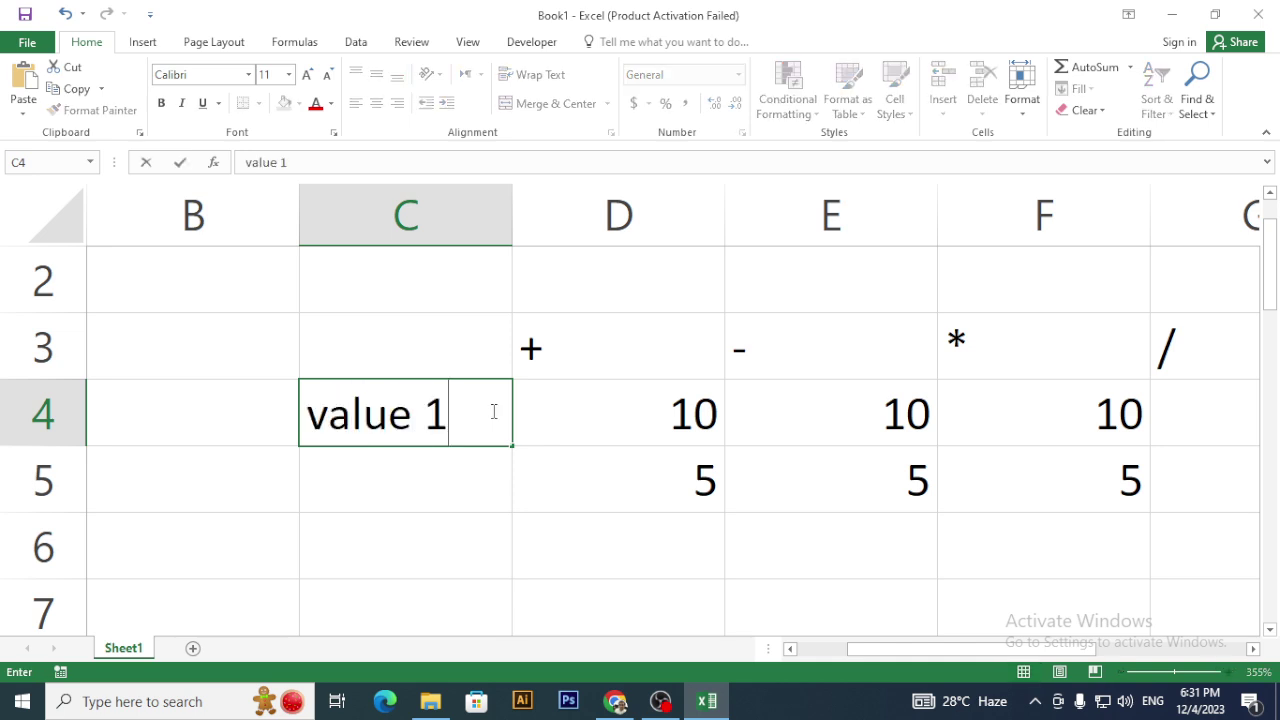
key("Return")
left_click(396, 432)
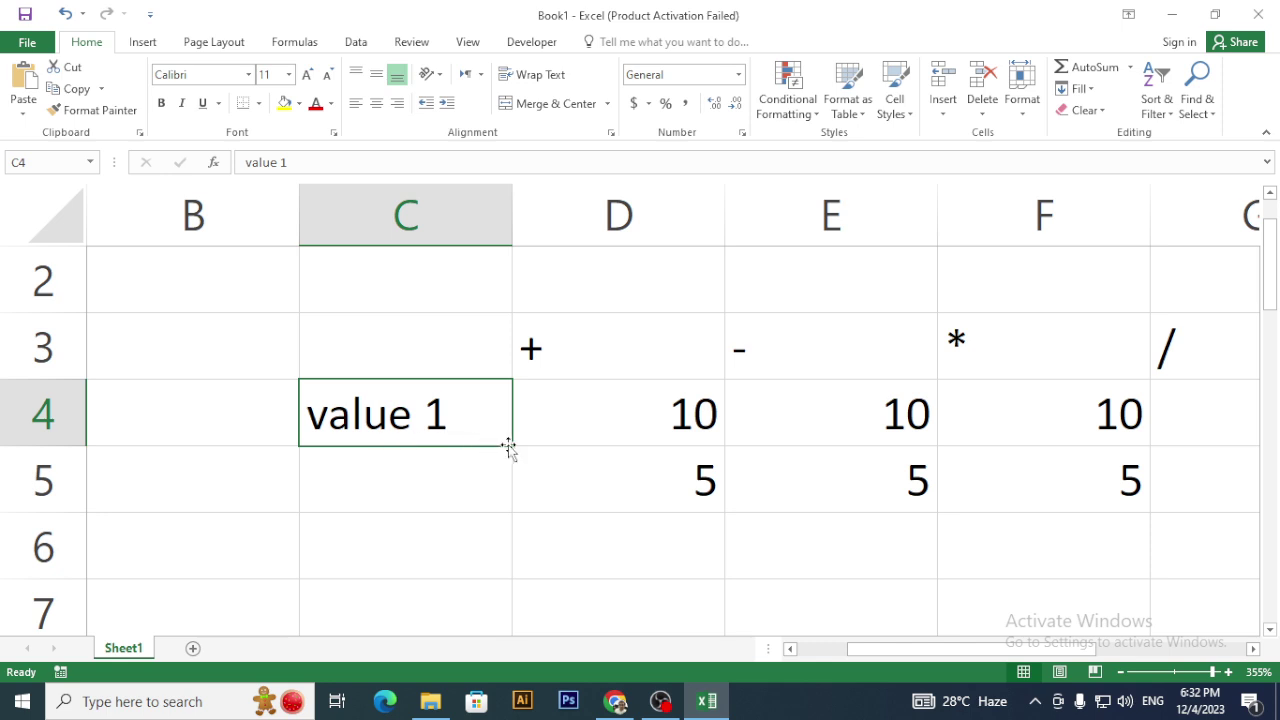
left_click_drag(508, 446, 504, 483)
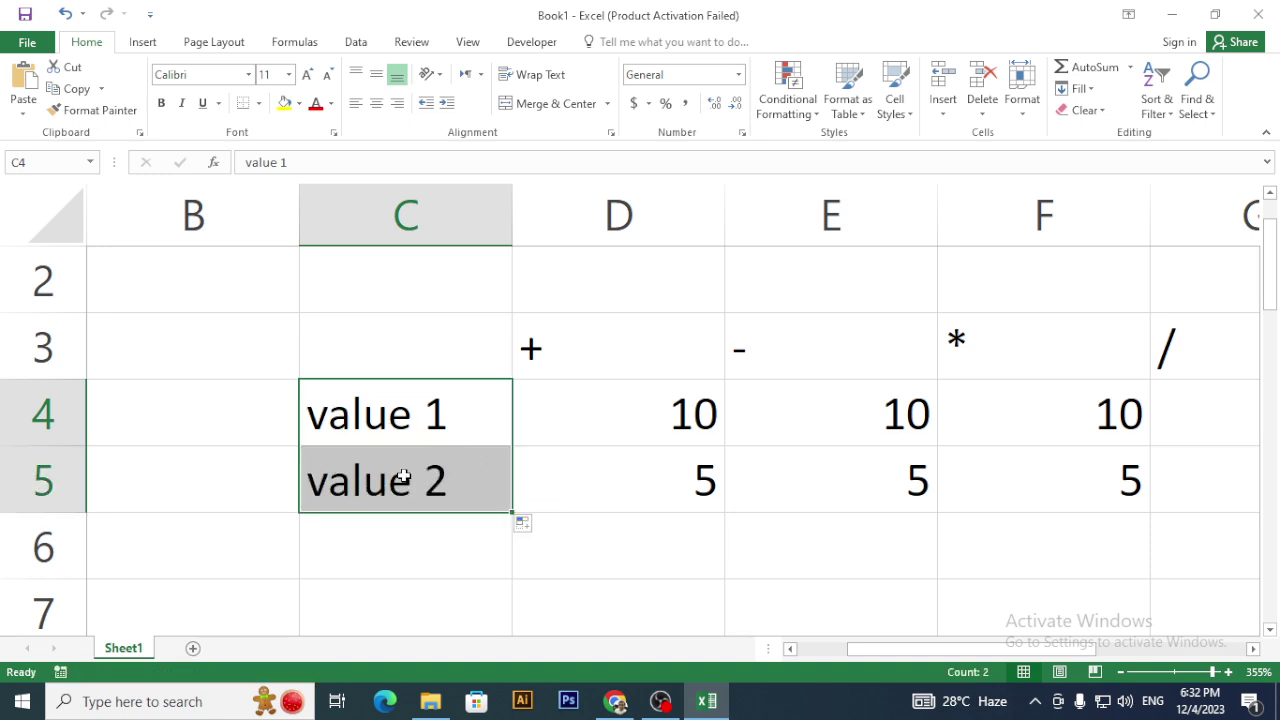
- Enter the row label "Ans 1" in C7 and extend it down to C8 with AutoFill
scroll(398, 476, "down", 1)
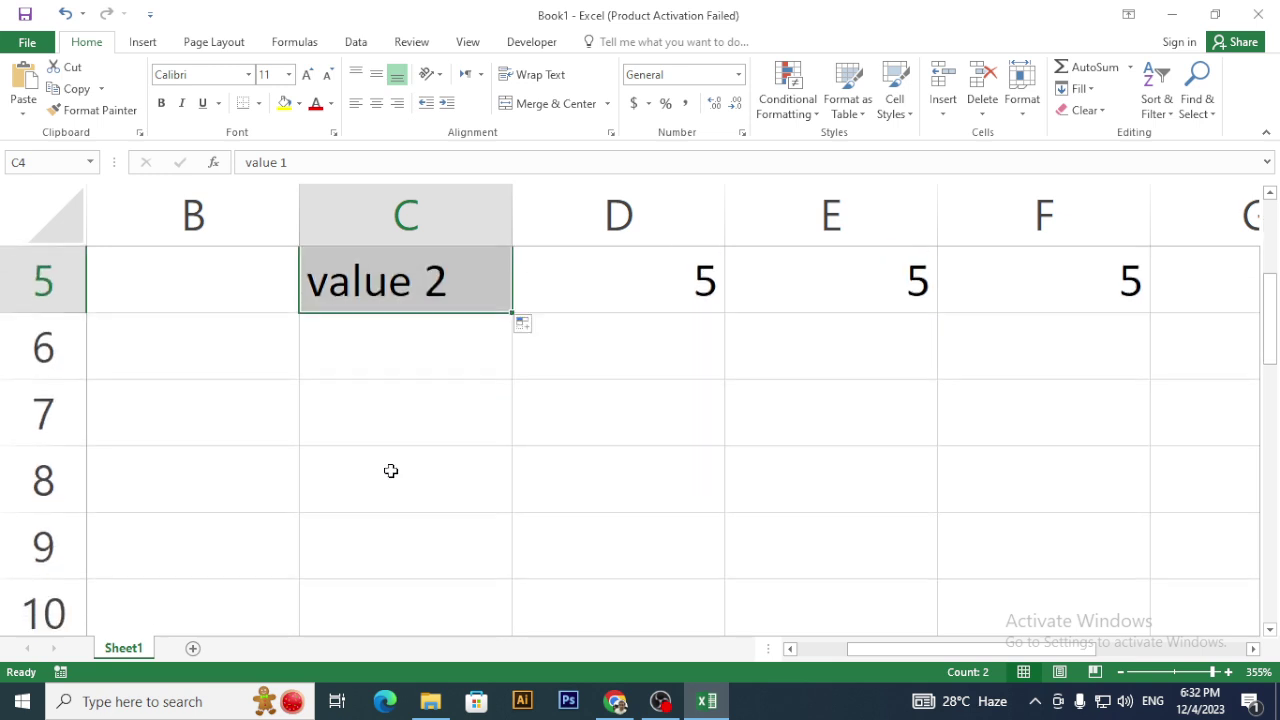
left_click(390, 465)
left_click(393, 438)
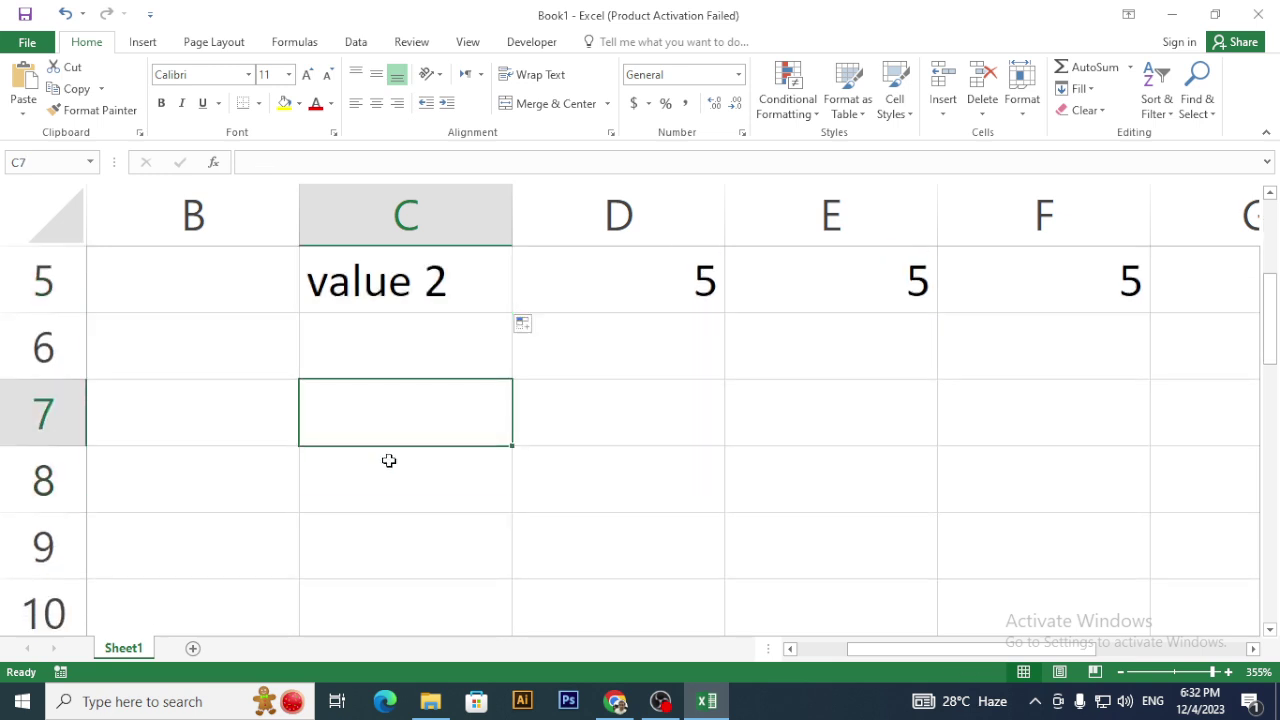
type("Ans 1")
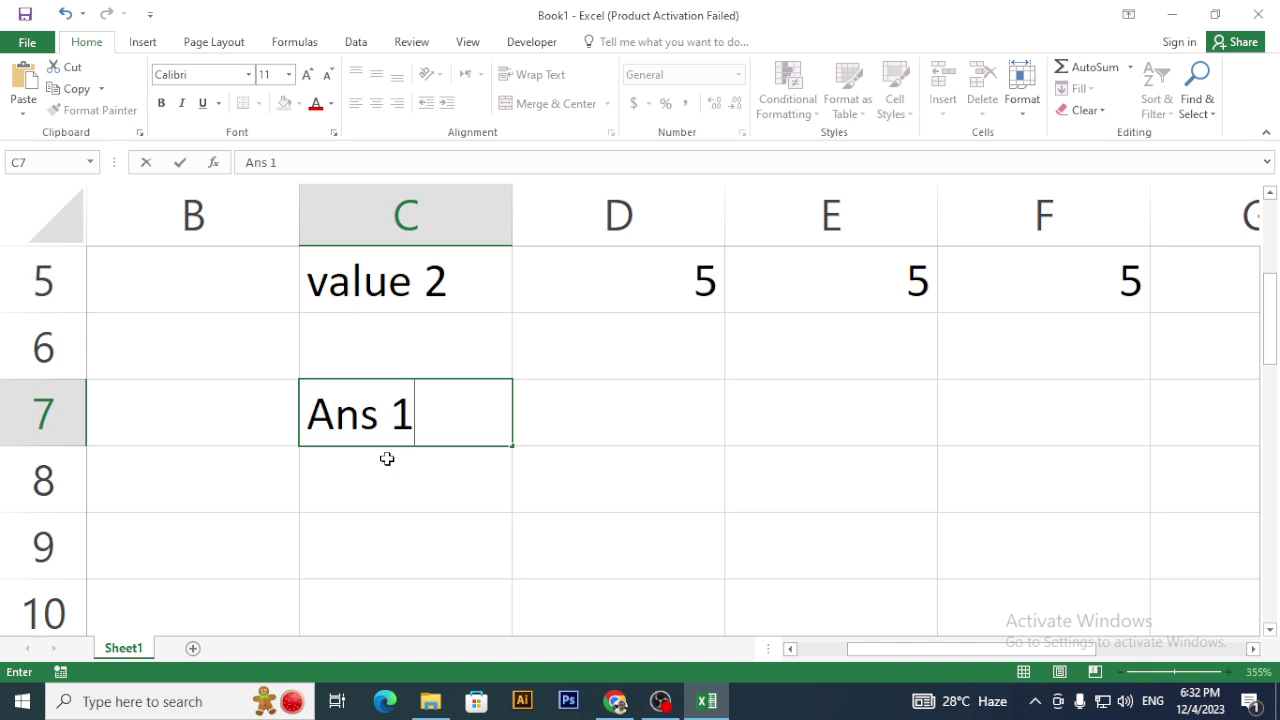
key("Return")
left_click(415, 424)
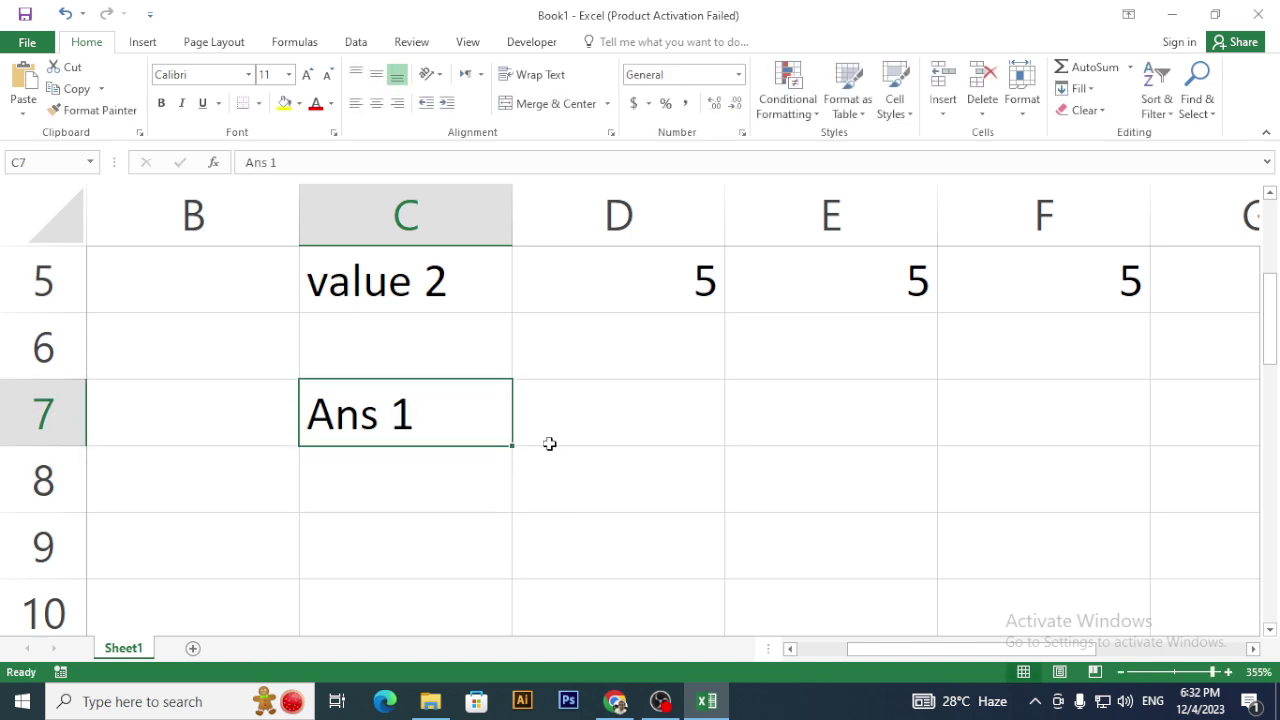
left_click_drag(512, 442, 512, 500)
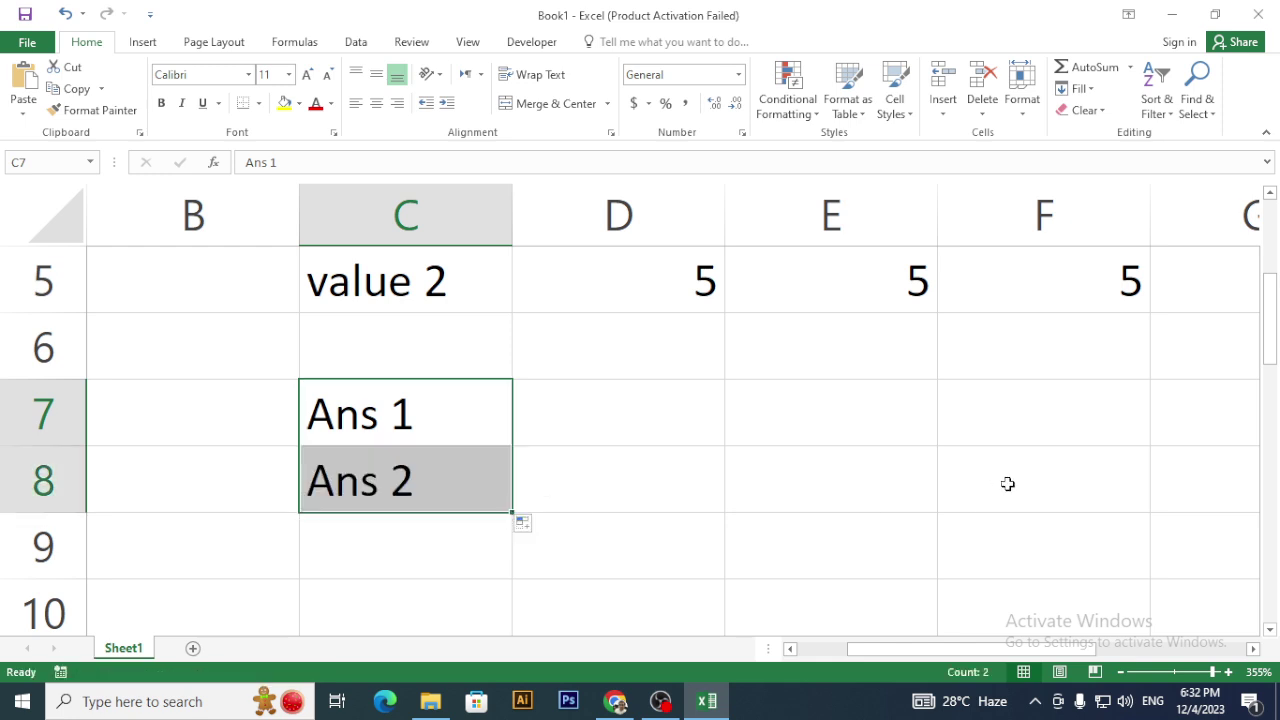
- Zoom out to 295% to examine the operator table together with its answer rows, and select cell D7
scroll(990, 473, "up", 1)
scroll(914, 440, "down", 1)
scroll(863, 437, "up", 1)
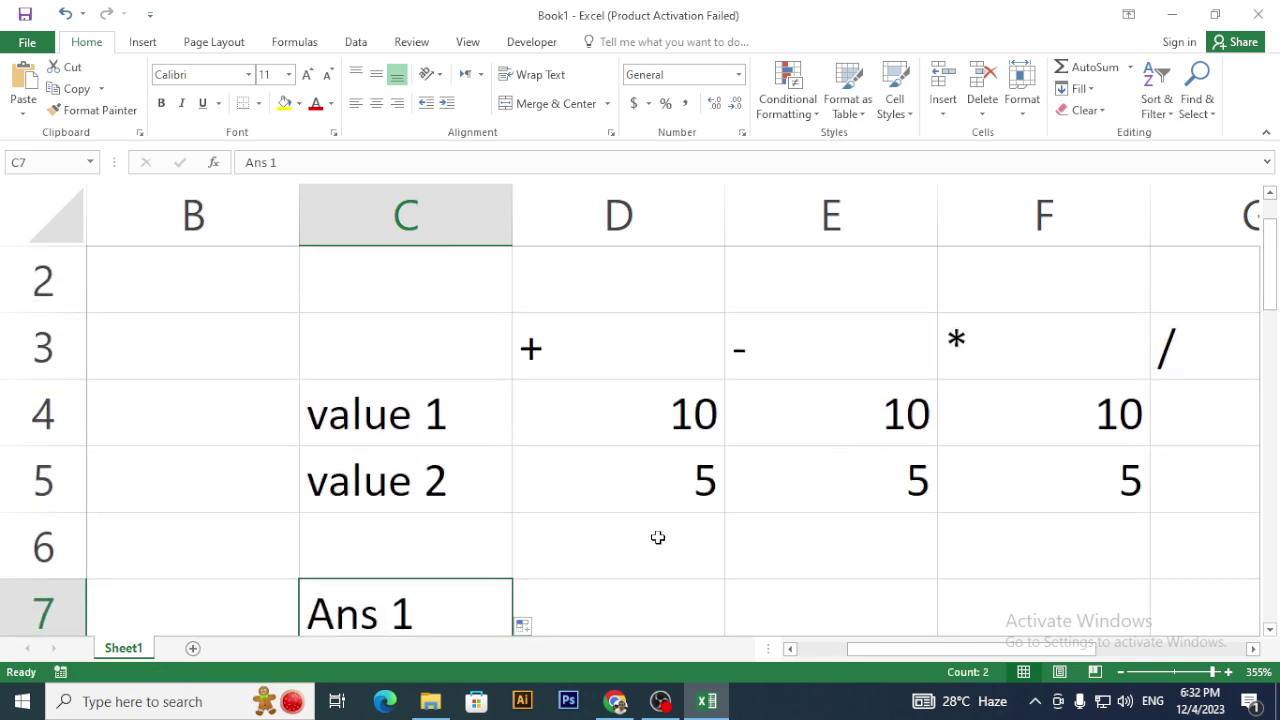
scroll(660, 531, "down", 1)
scroll(658, 525, "up", 1)
scroll(645, 585, "down", 1)
scroll(732, 541, "down", 1, "ctrl")
scroll(732, 541, "down", 3, "ctrl")
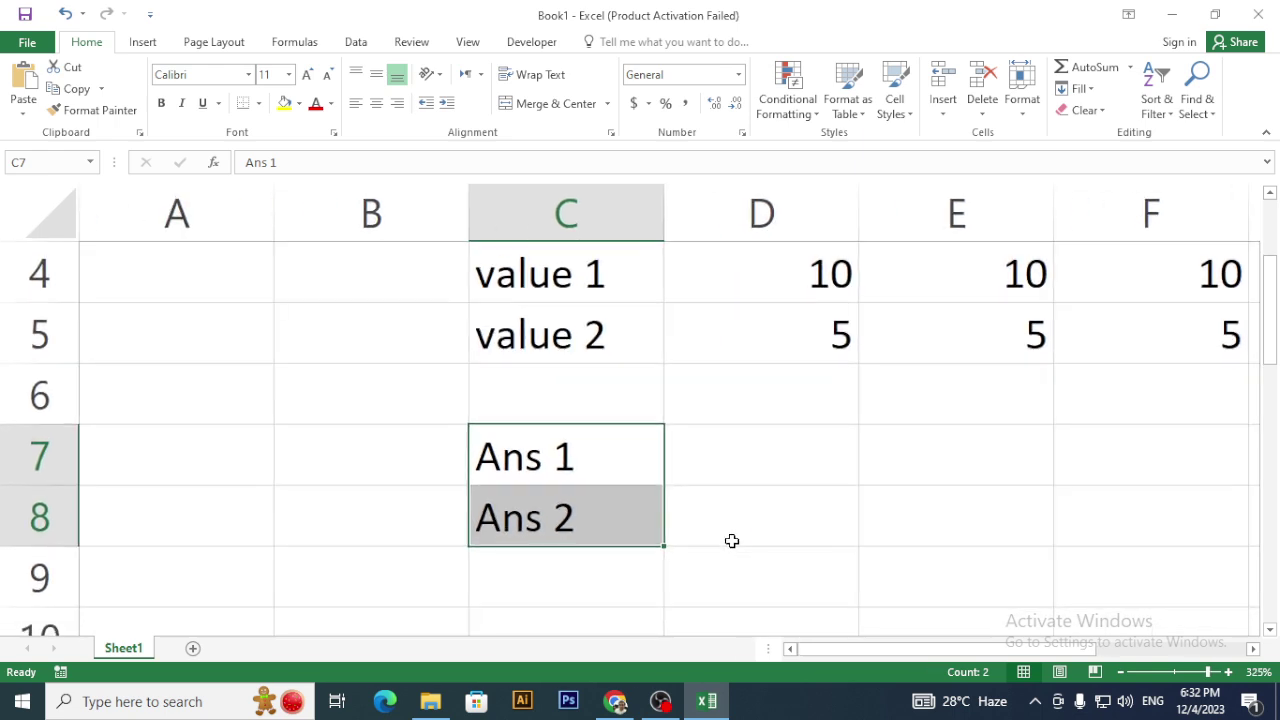
left_click_drag(954, 654, 1051, 651)
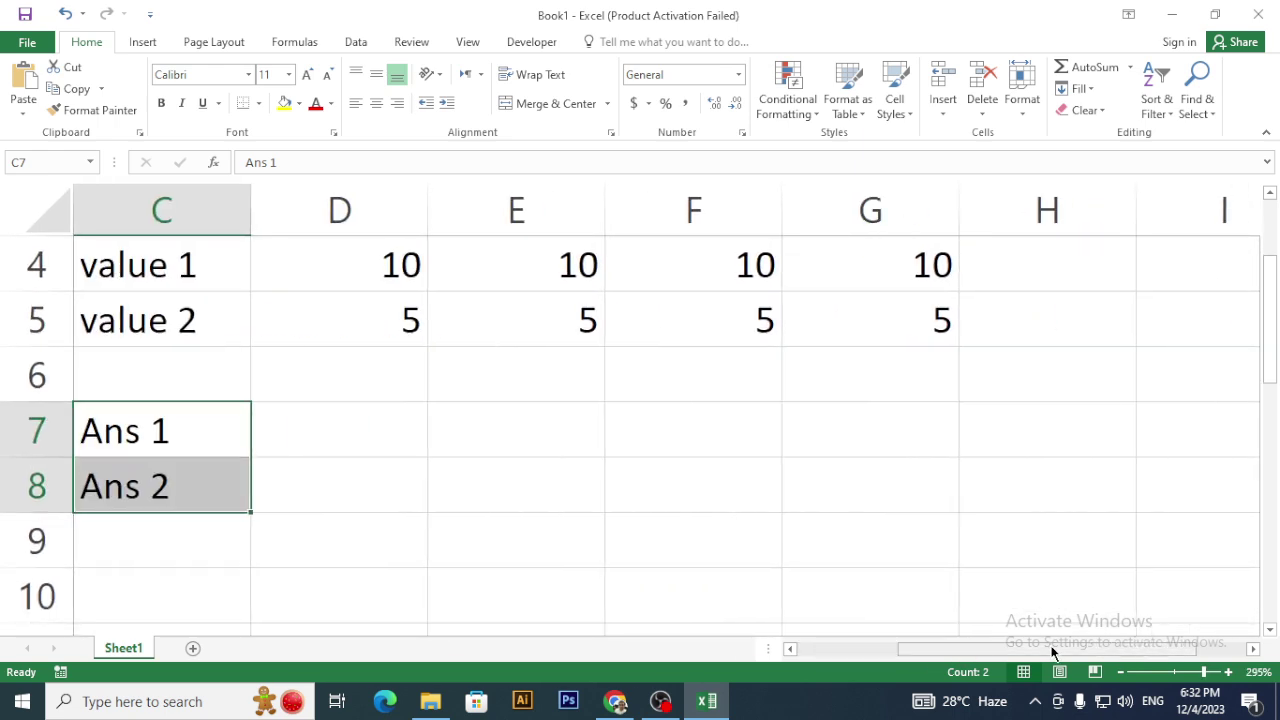
scroll(800, 569, "up", 1)
scroll(797, 567, "down", 1)
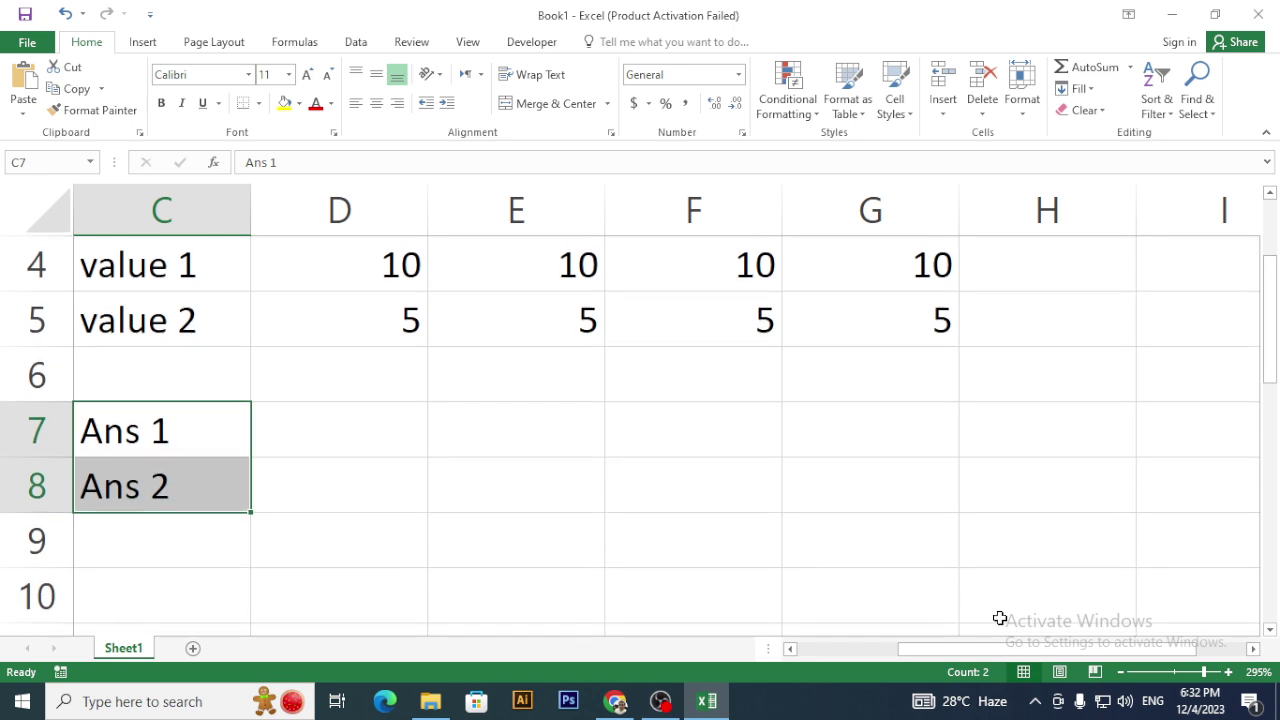
left_click_drag(1060, 650, 1012, 650)
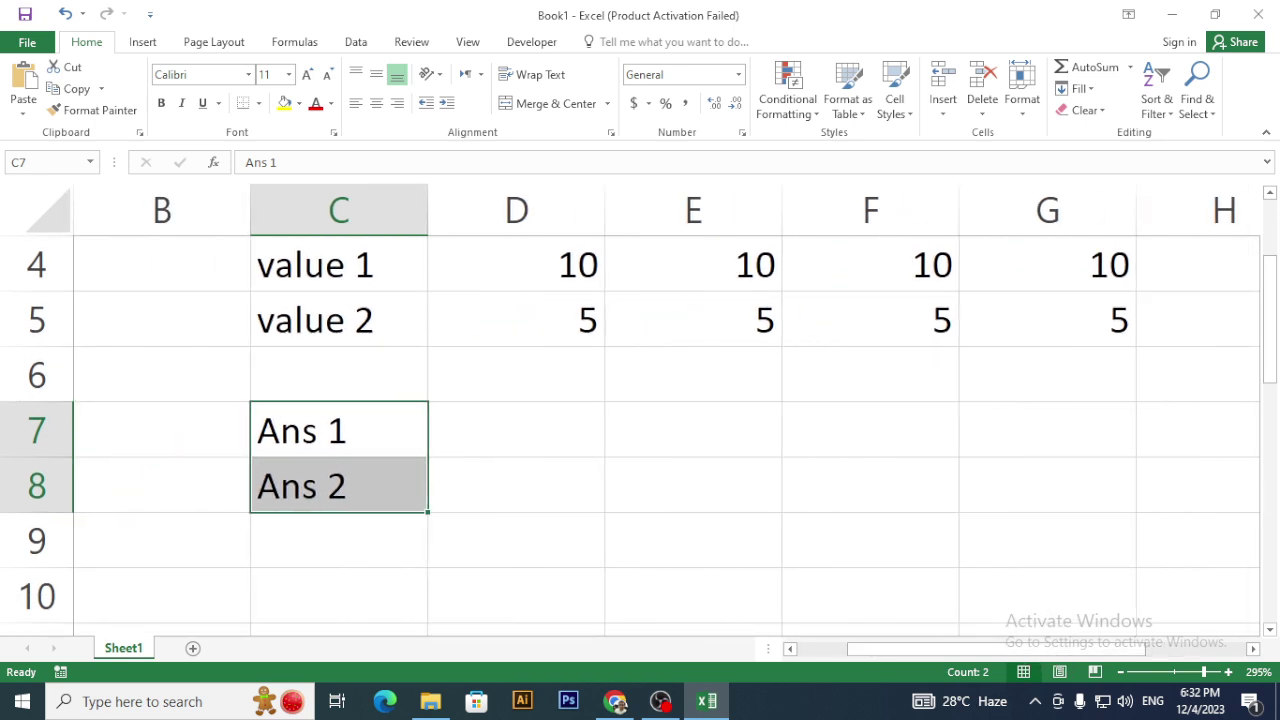
left_click(1268, 193)
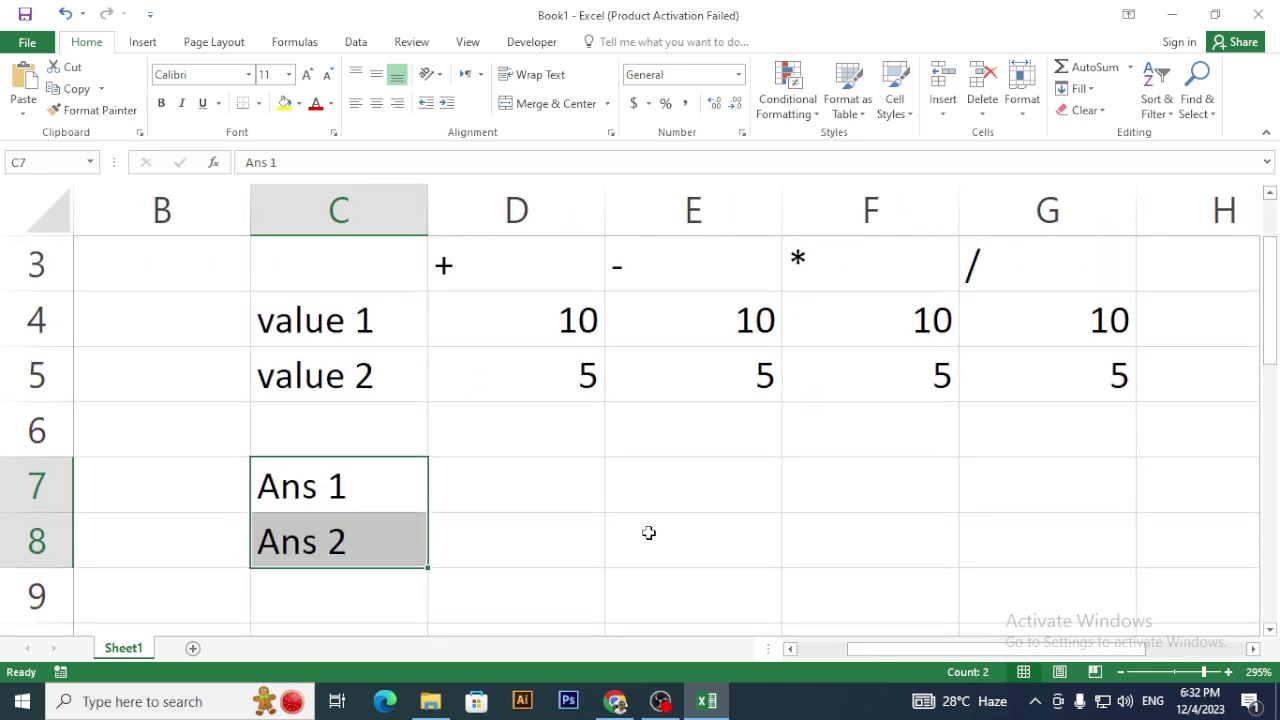
left_click(576, 496)
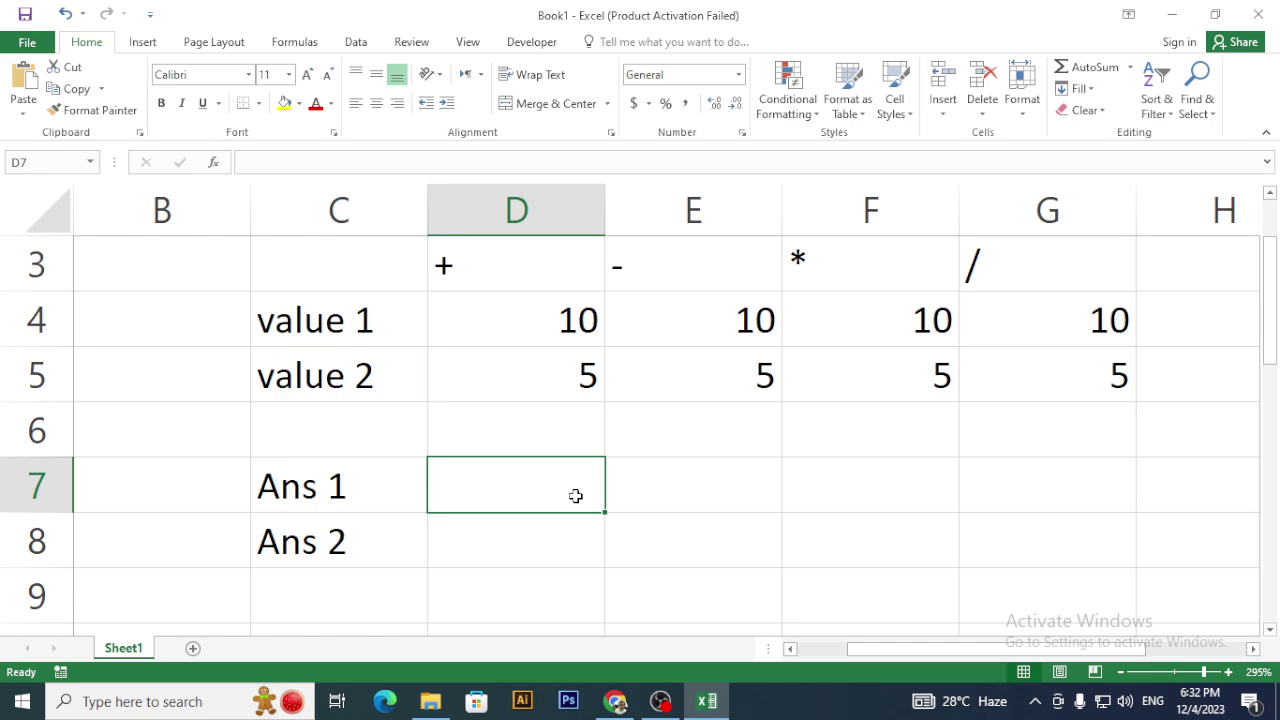
- Calculate the addition answer in D7 of the Ans 1 row with the typed-number formula =10+5
key("alt+Tab")
left_click(38, 498)
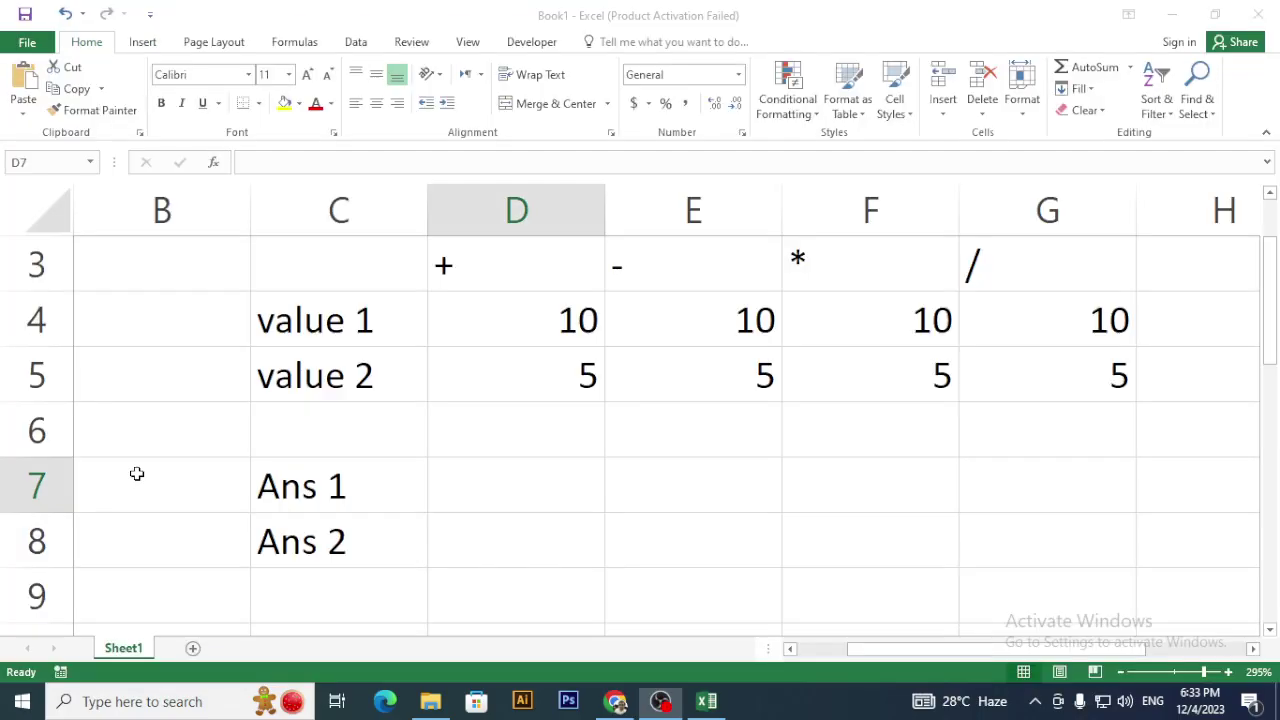
left_click(443, 480)
type("=")
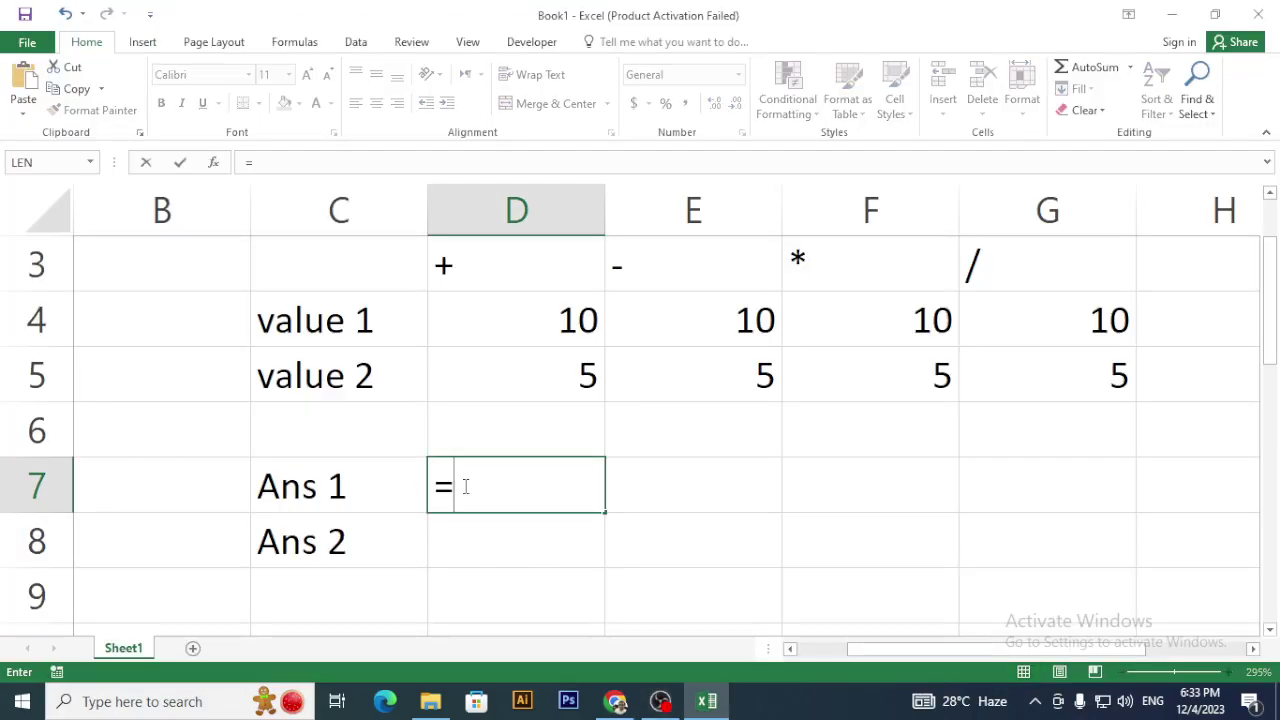
type("10+5")
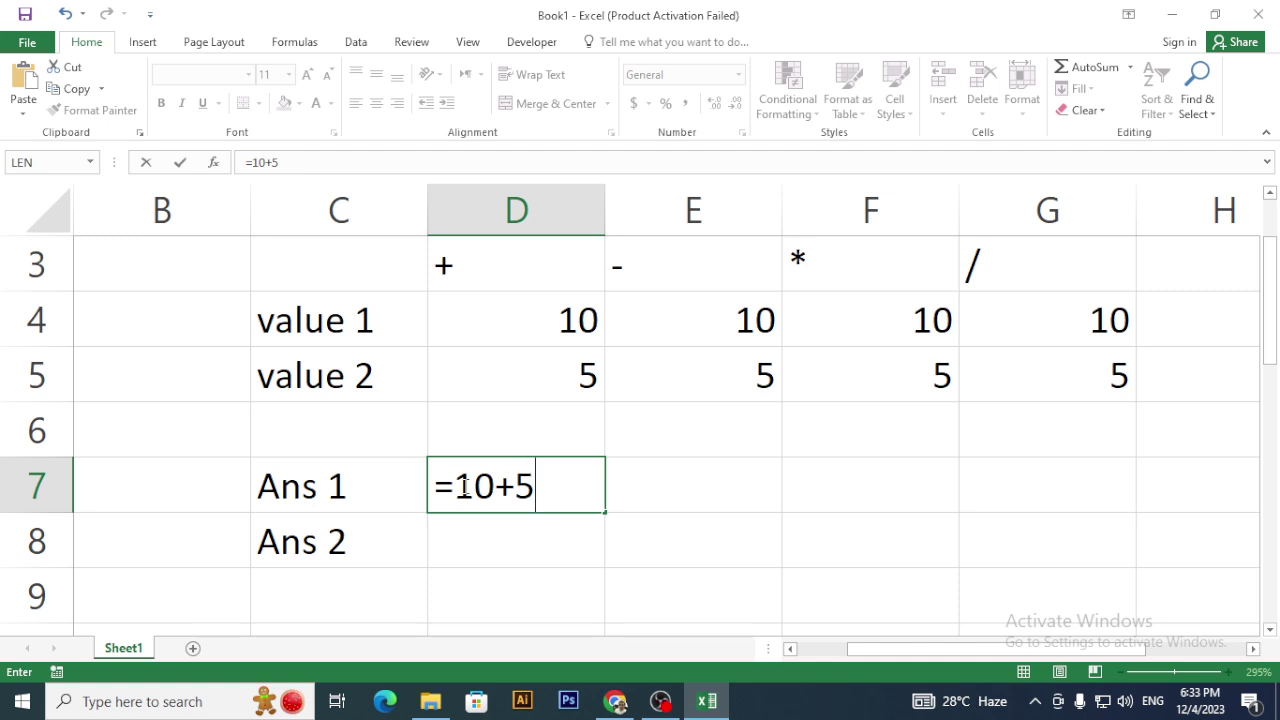
key("Tab")
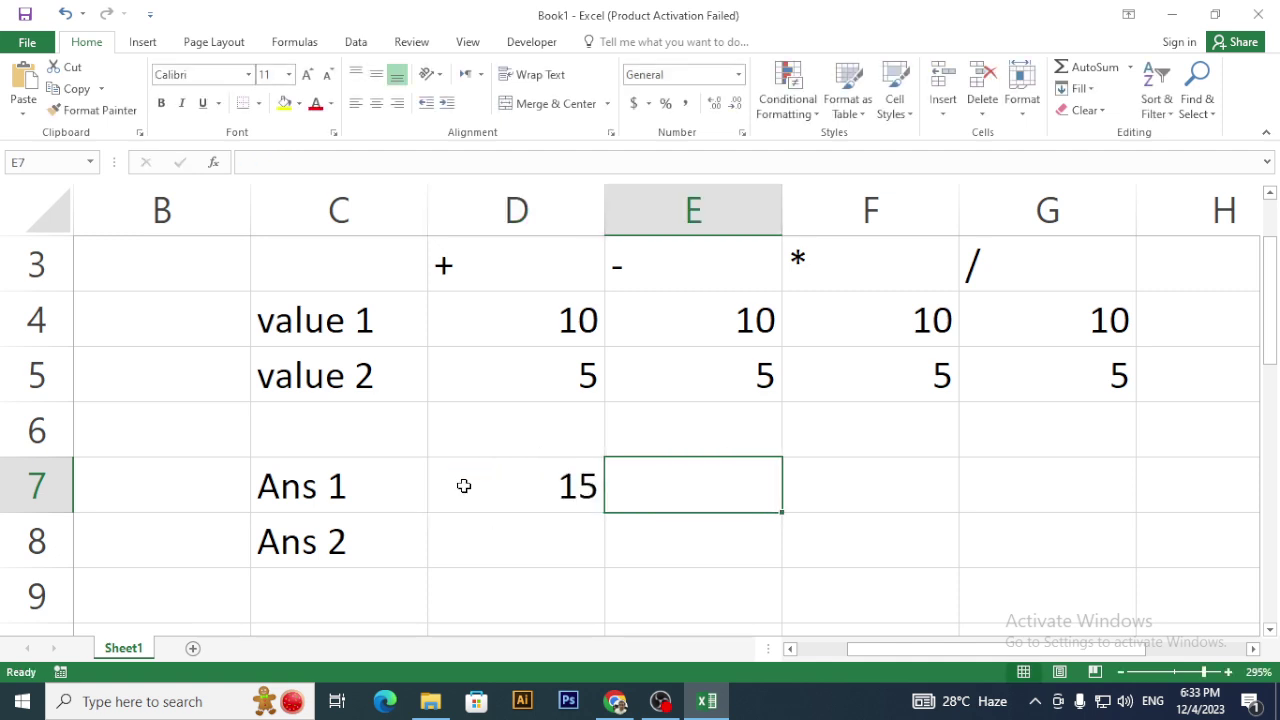
- Calculate the subtraction answer in E7 with the typed-number formula =10-5
type("=")
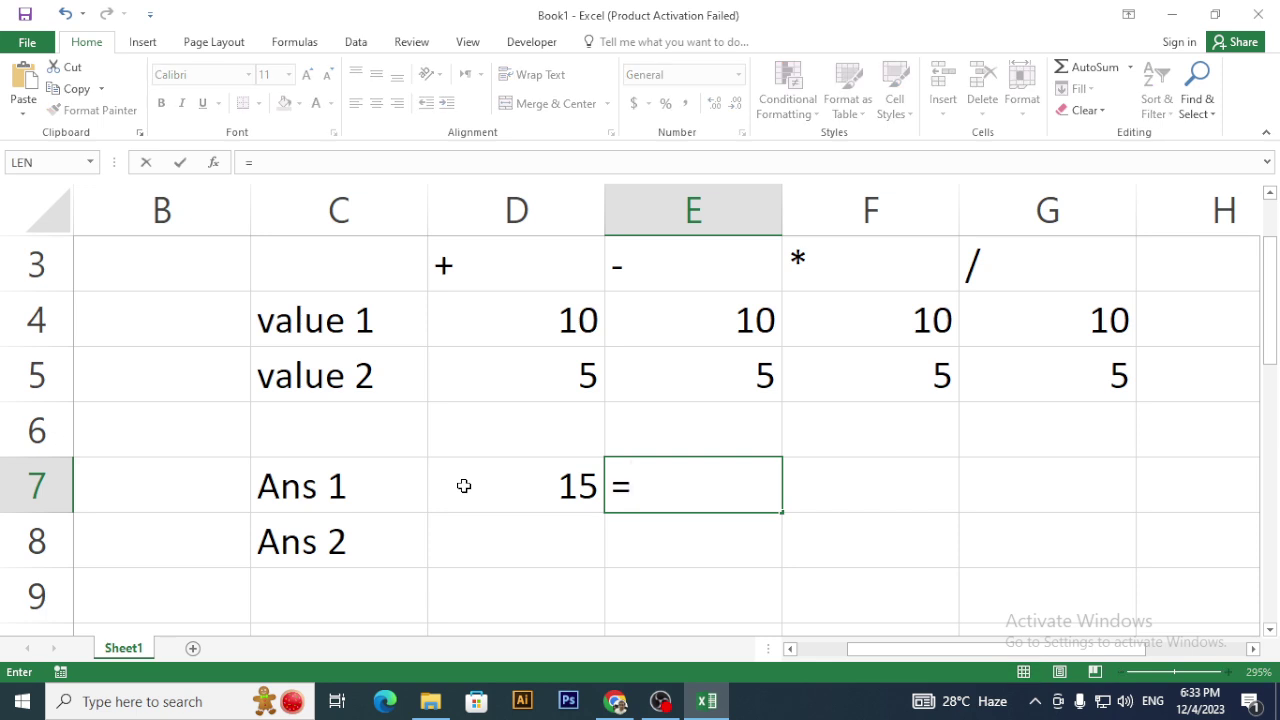
type("10-5")
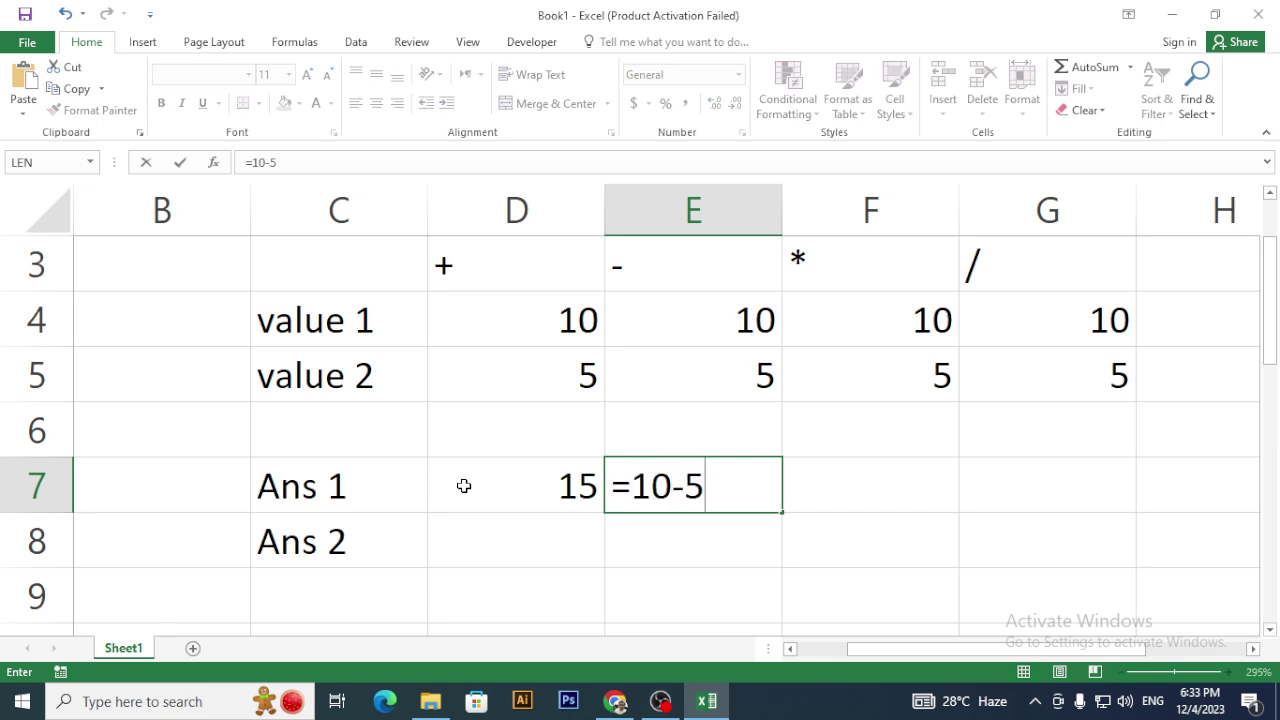
key("Tab")
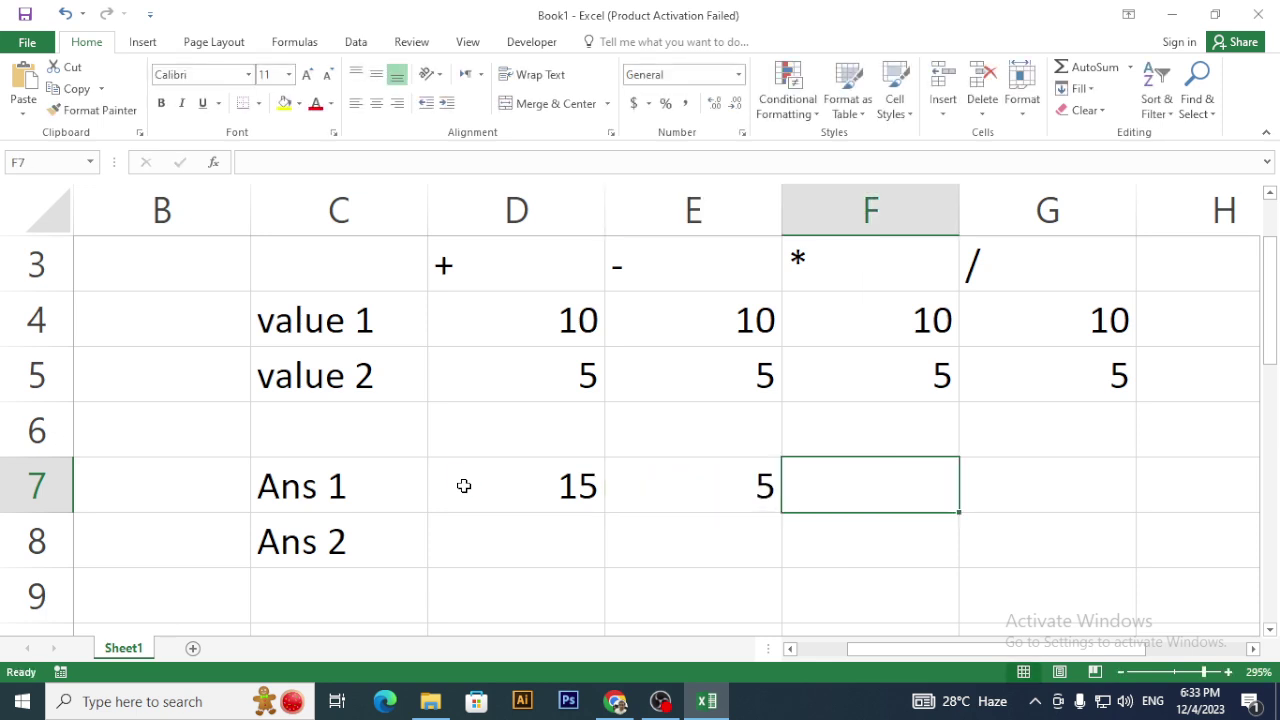
- Enter =10*5 in F7 for multiplication and =10/5 in G7 for division to complete the Ans 1 row
type("=10")
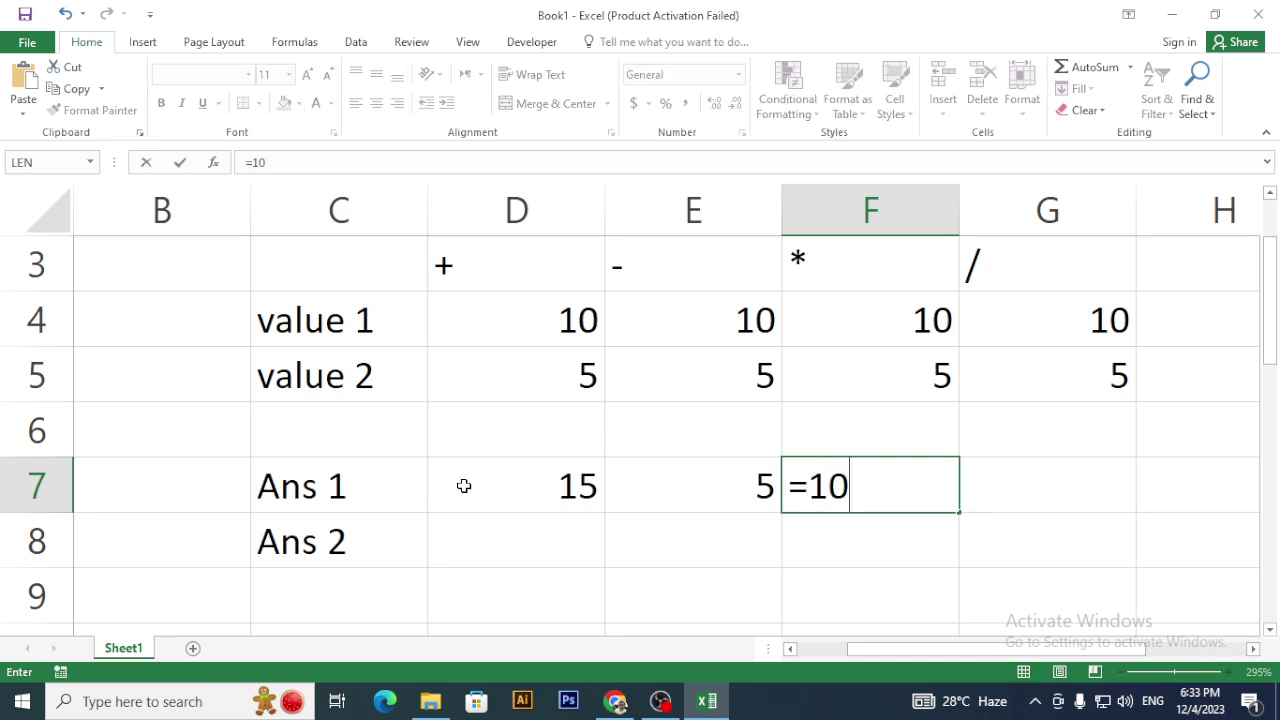
type("*5")
key("Tab")
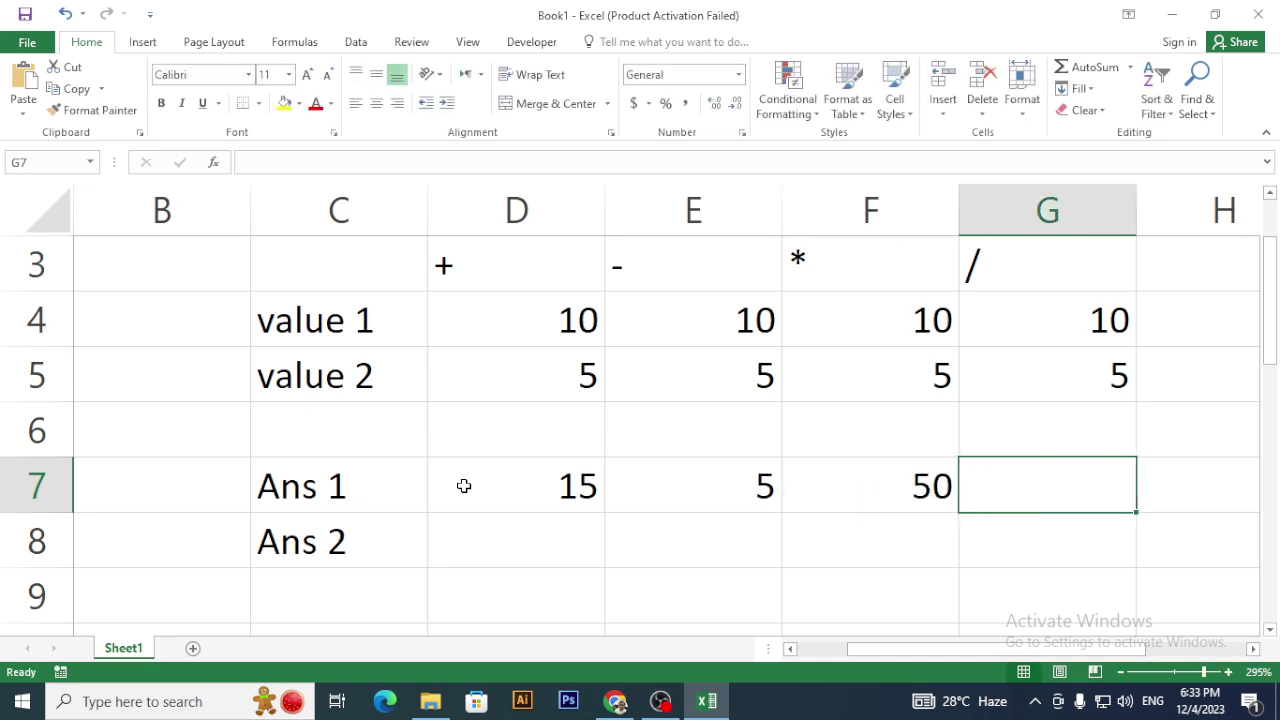
type("=10/5")
key("Tab")
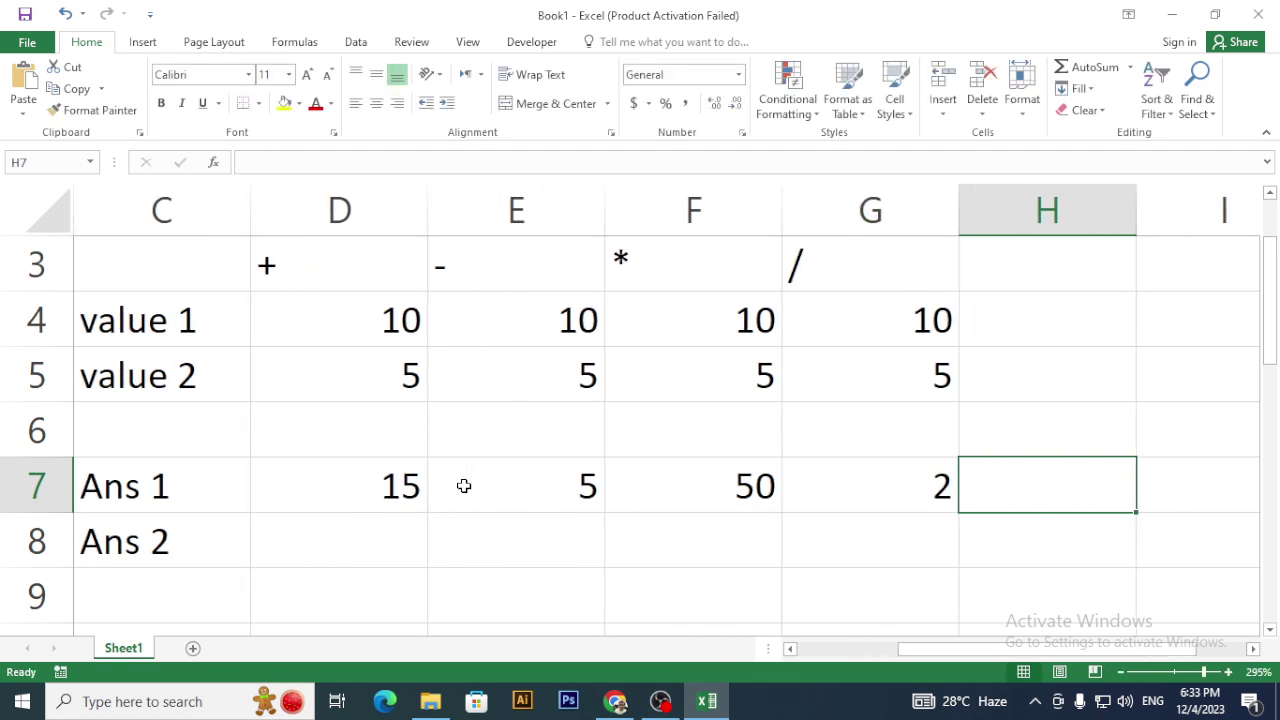
- Review the Ans 1 formulas cell by cell from D7 to G7 to see how each answer is calculated
key("Down")
key("Left")
key("Left")
key("Left")
key("Left")
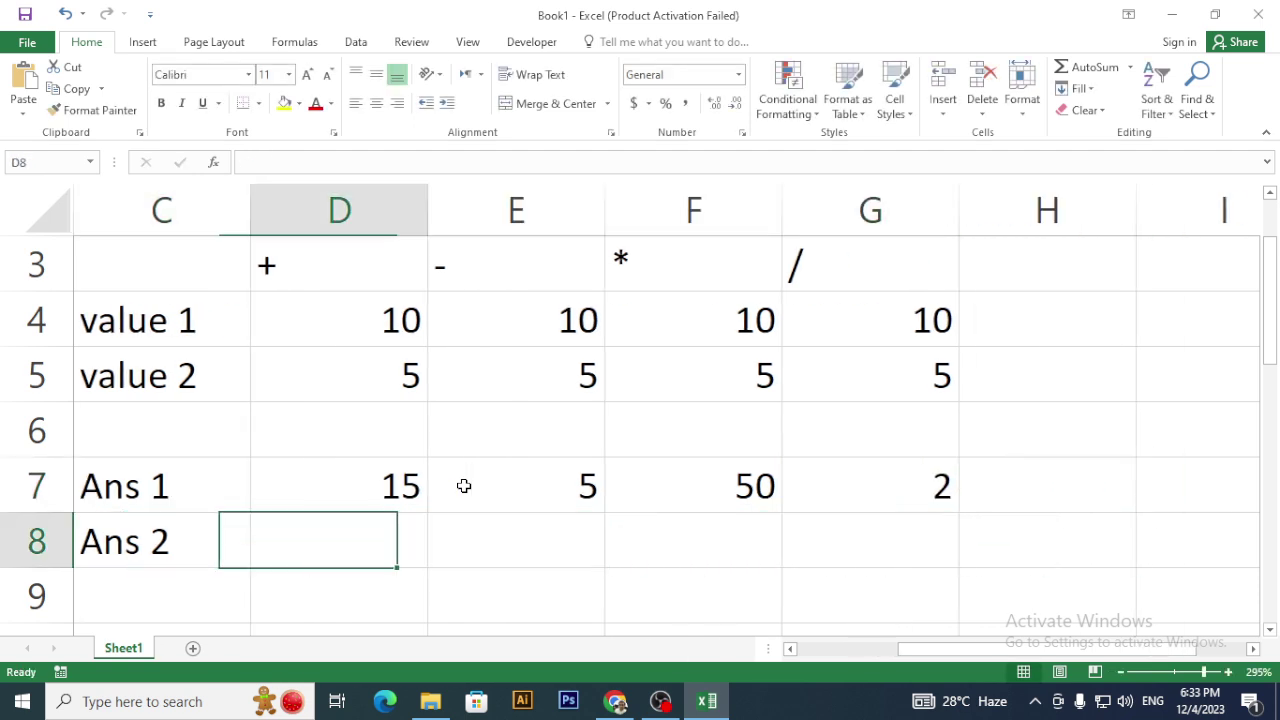
key("Up")
key("Right")
key("Right")
key("Right")
key("Right")
key("Left")
key("Left")
key("Left")
key("Left")
key("Right")
key("Right")
key("Right")
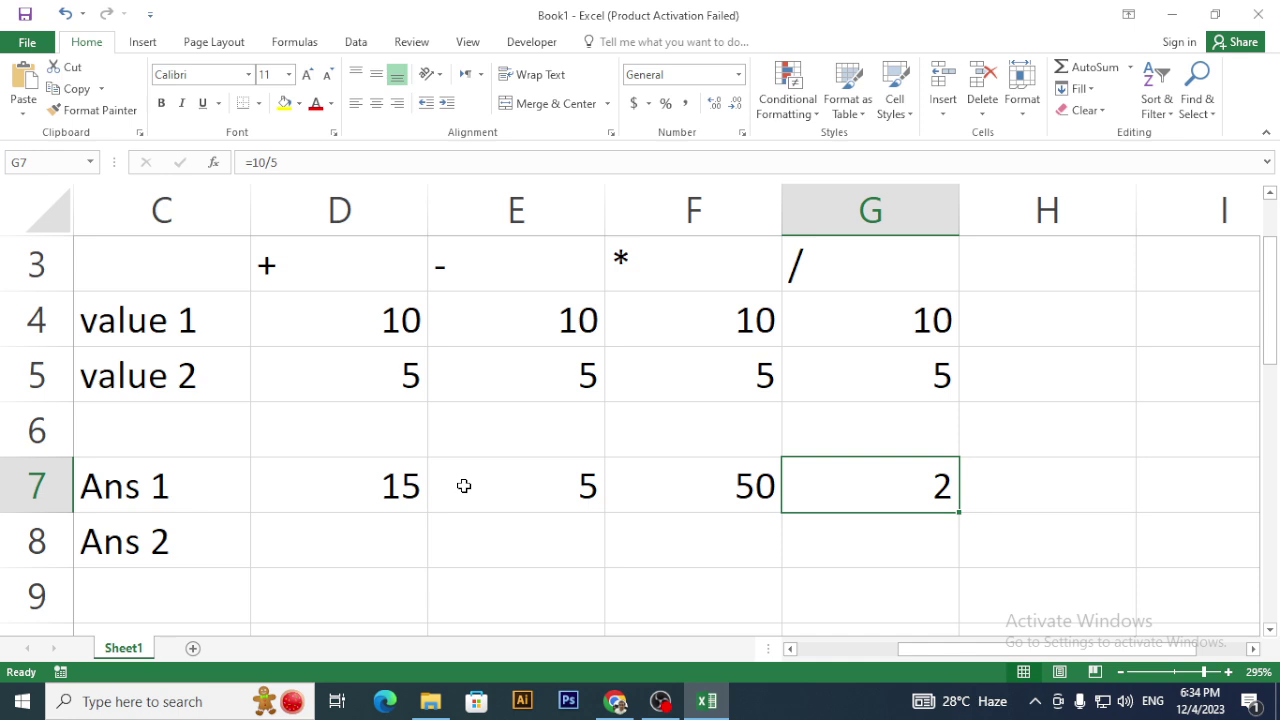
key("Left")
key("Left")
key("Left")
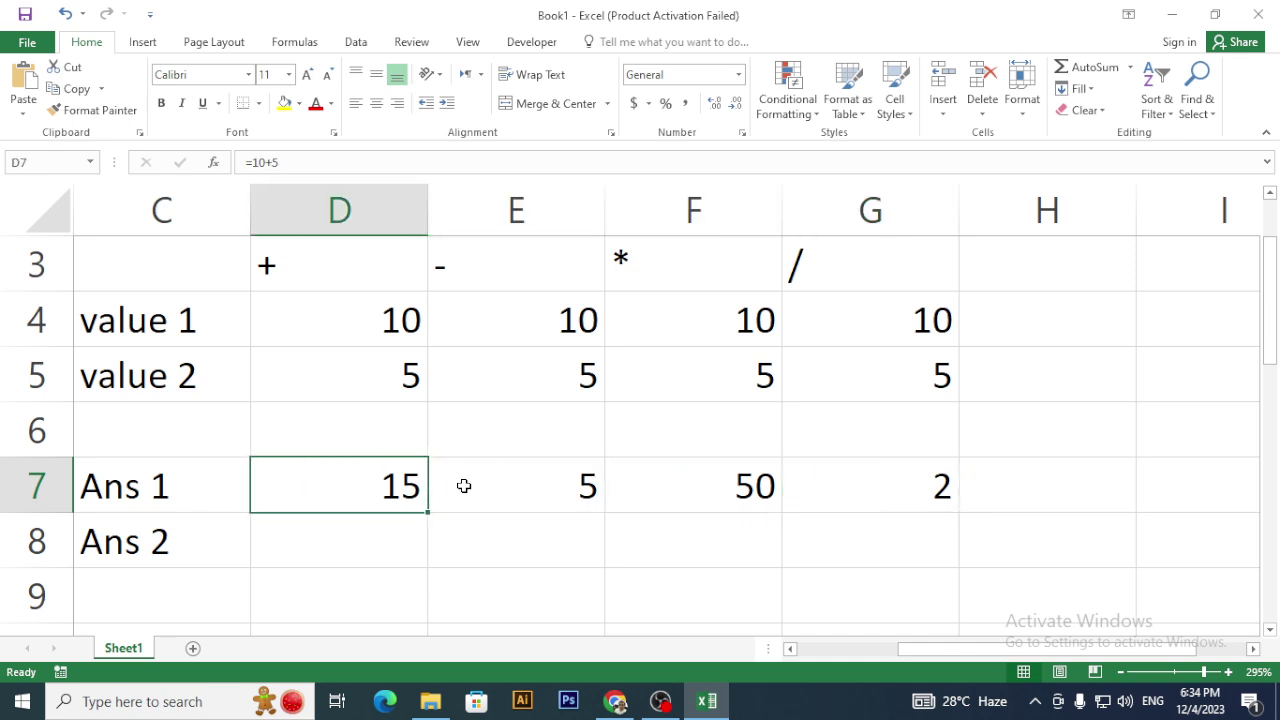
key("Right")
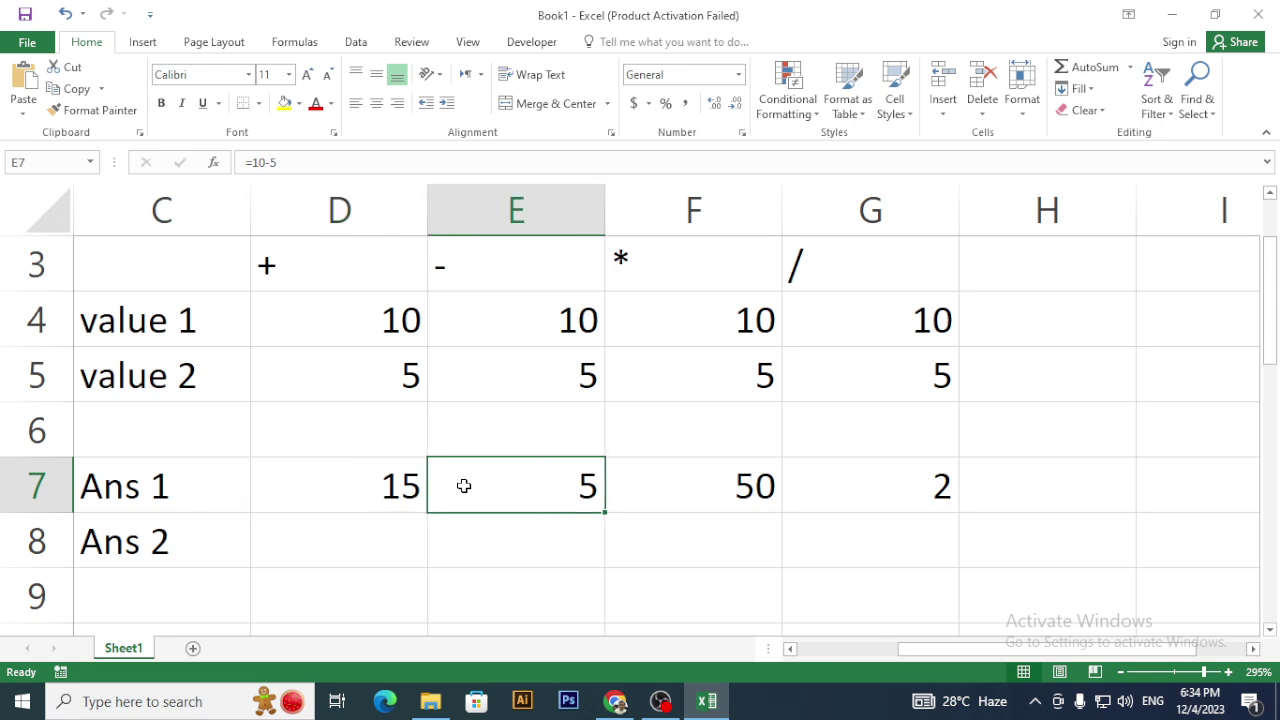
key("Right")
key("Right")
key("Down")
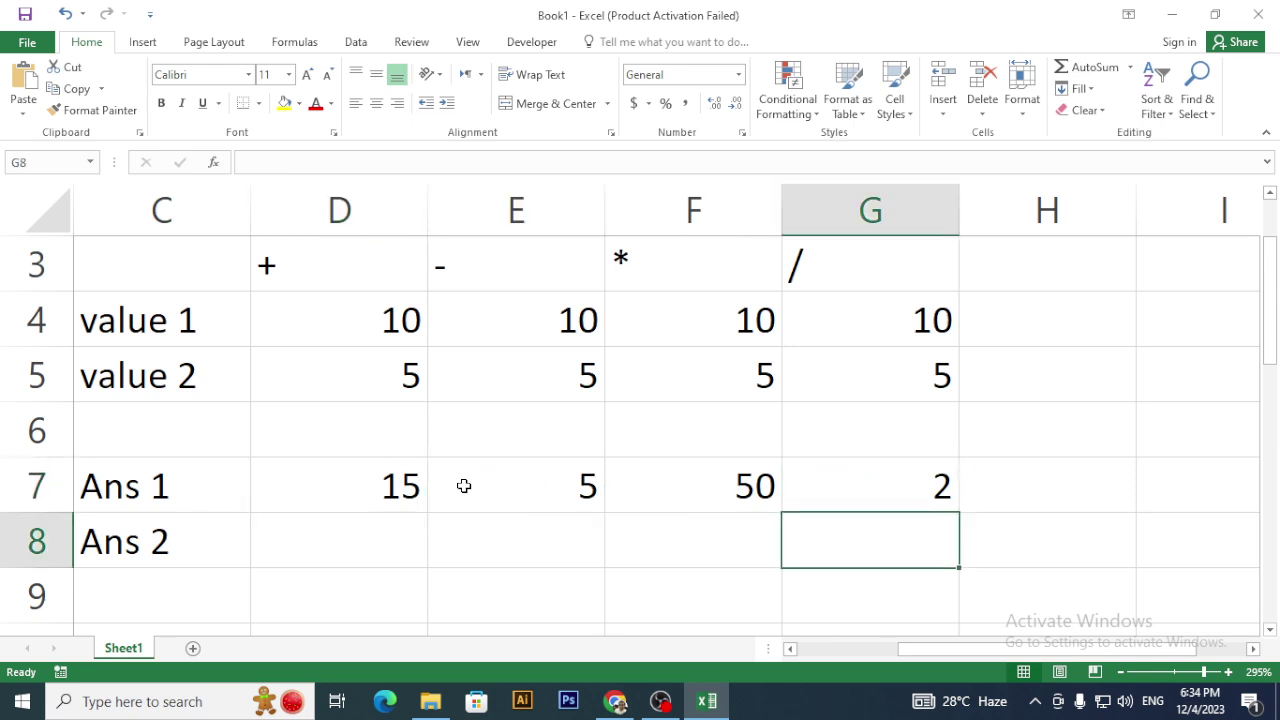
- Calculate the addition answer in D8 of the Ans 2 row with the cell-reference formula =D4+D5
key("Left")
key("Left")
key("Left")
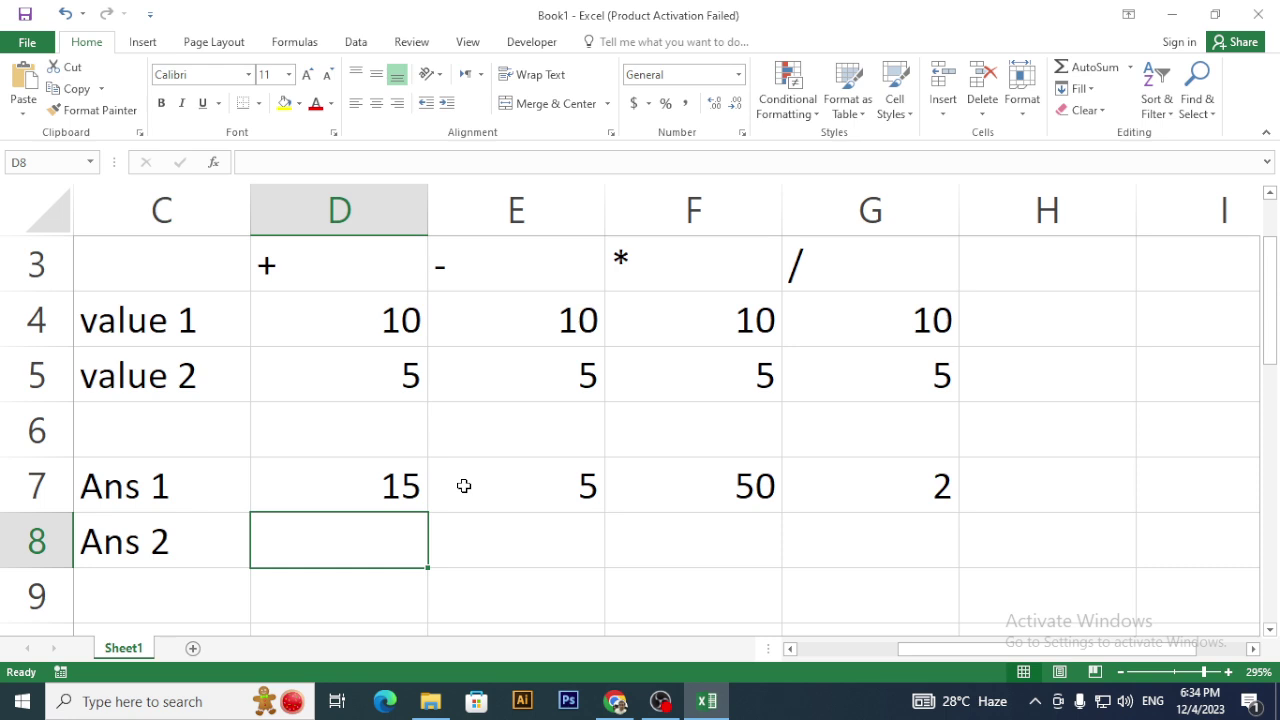
type("=")
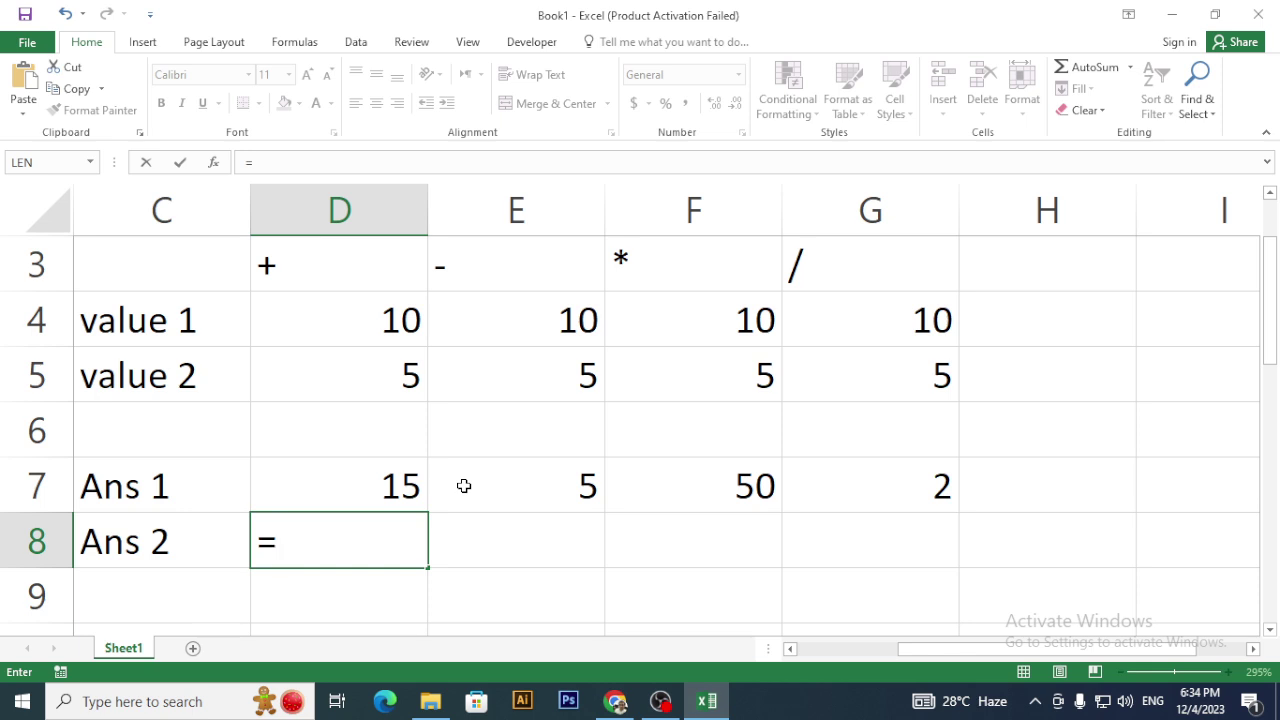
left_click(353, 323)
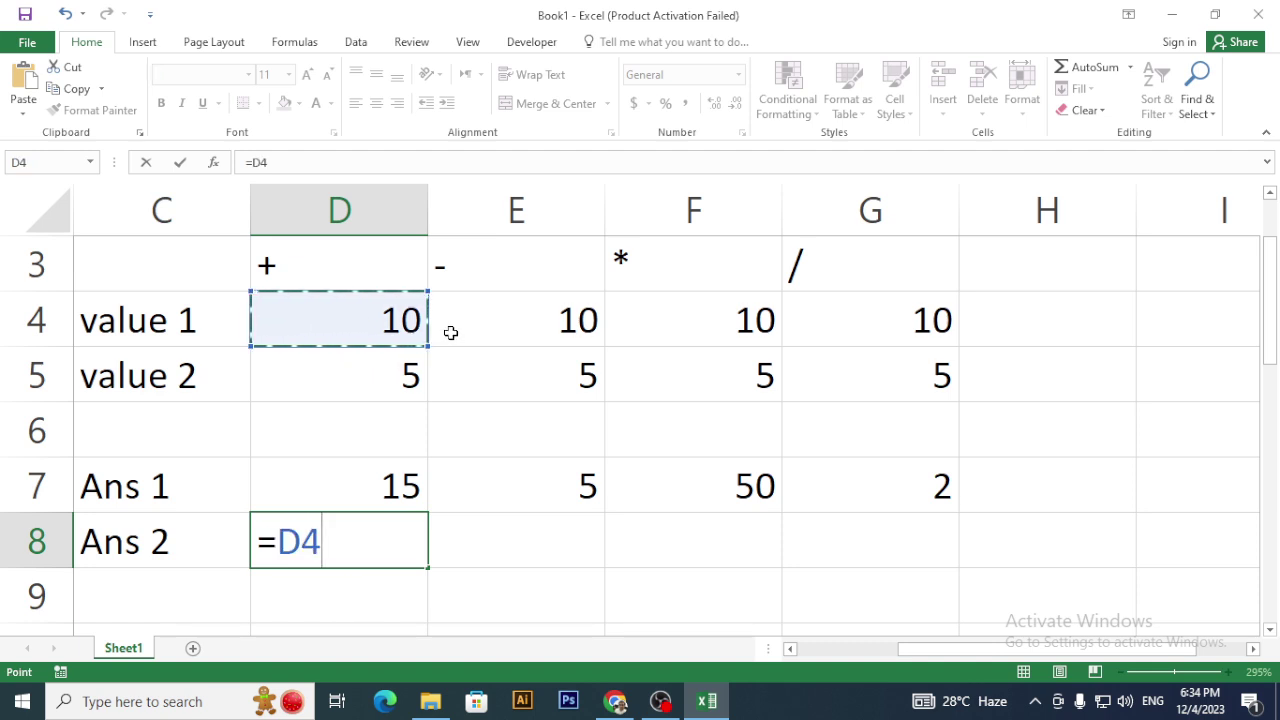
type("+d5")
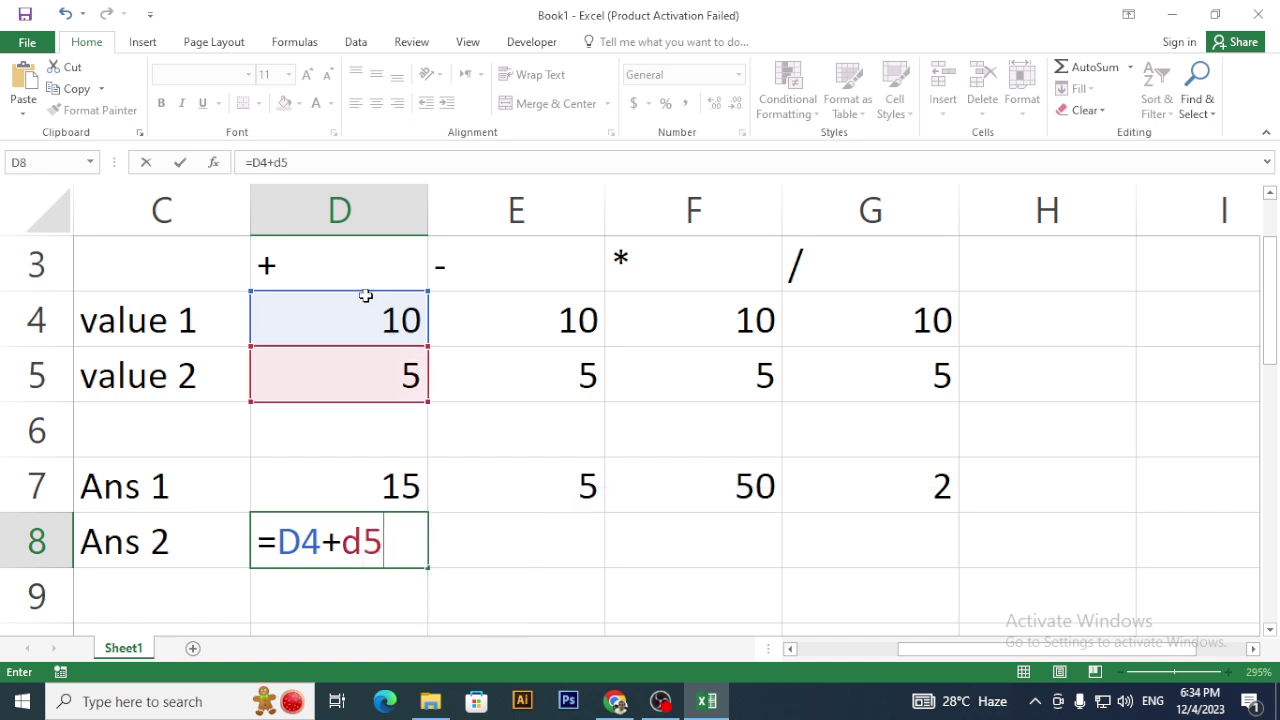
mouse_move(321, 553)
left_mouse_down()
mouse_move(277, 553)
mouse_move(322, 543)
left_mouse_up()
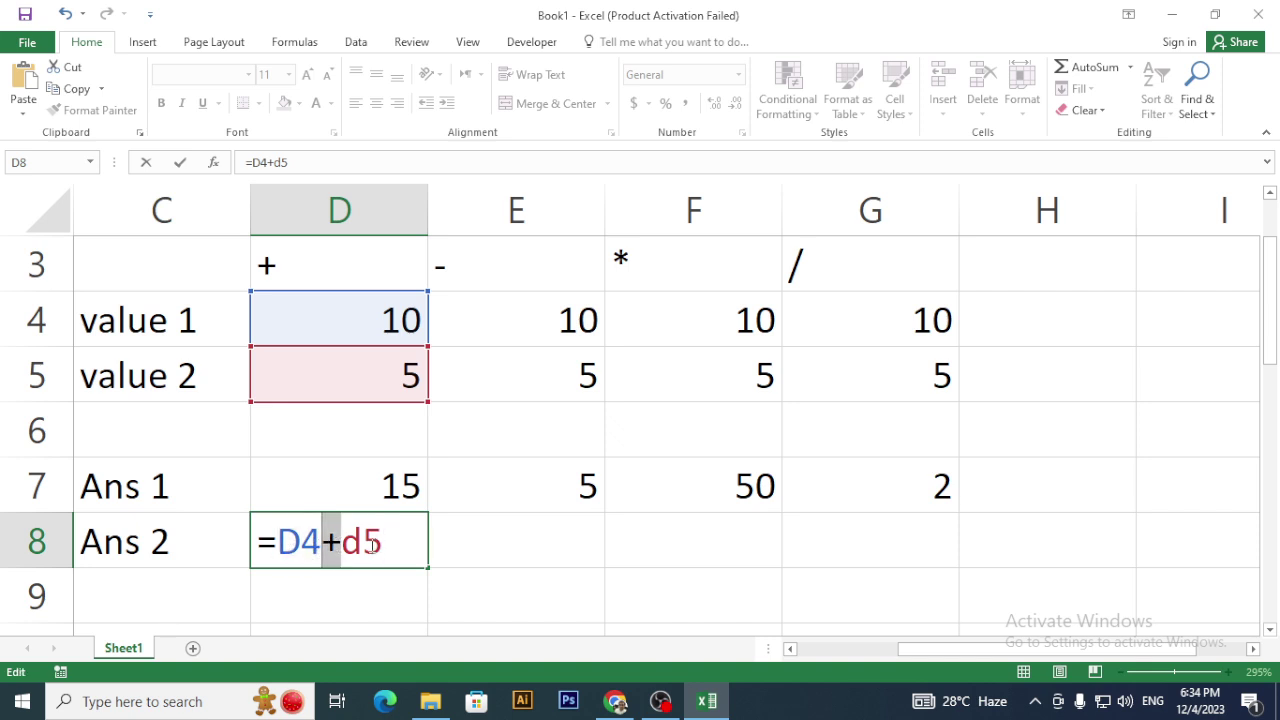
left_click(450, 521)
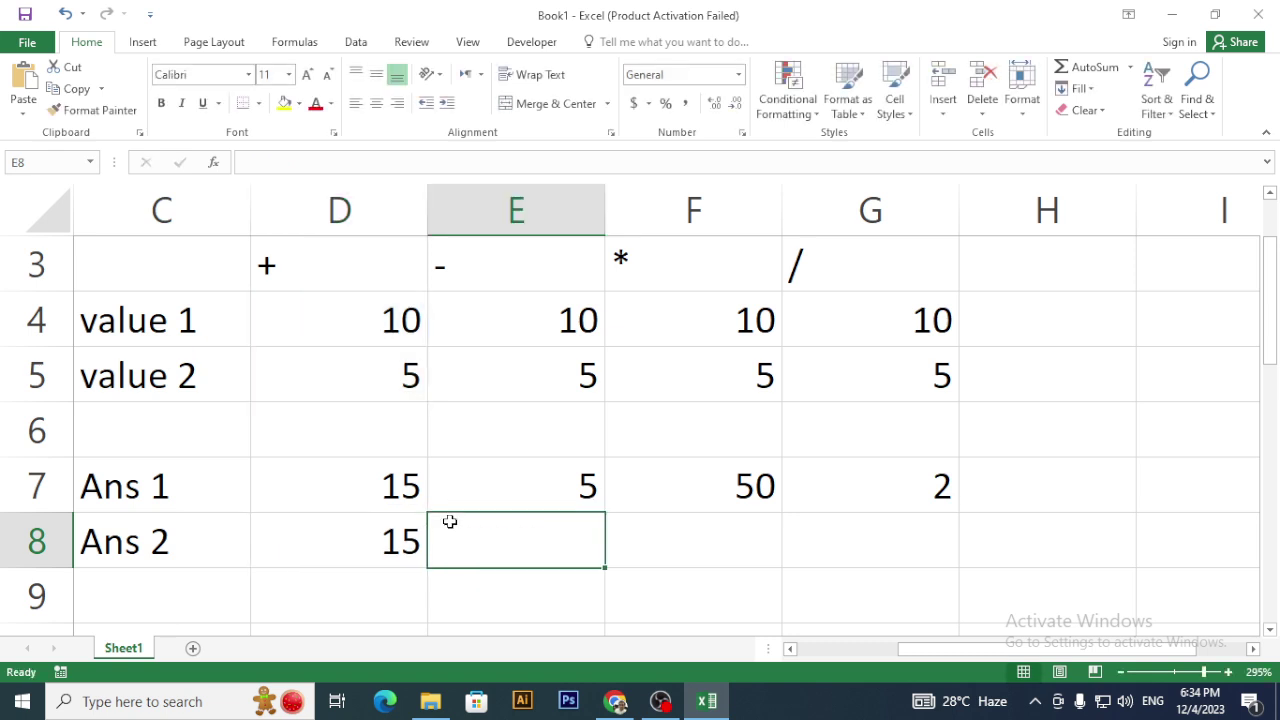
- Calculate the subtraction answer in E8 with the cell-reference formula =E4-E5
type("=")
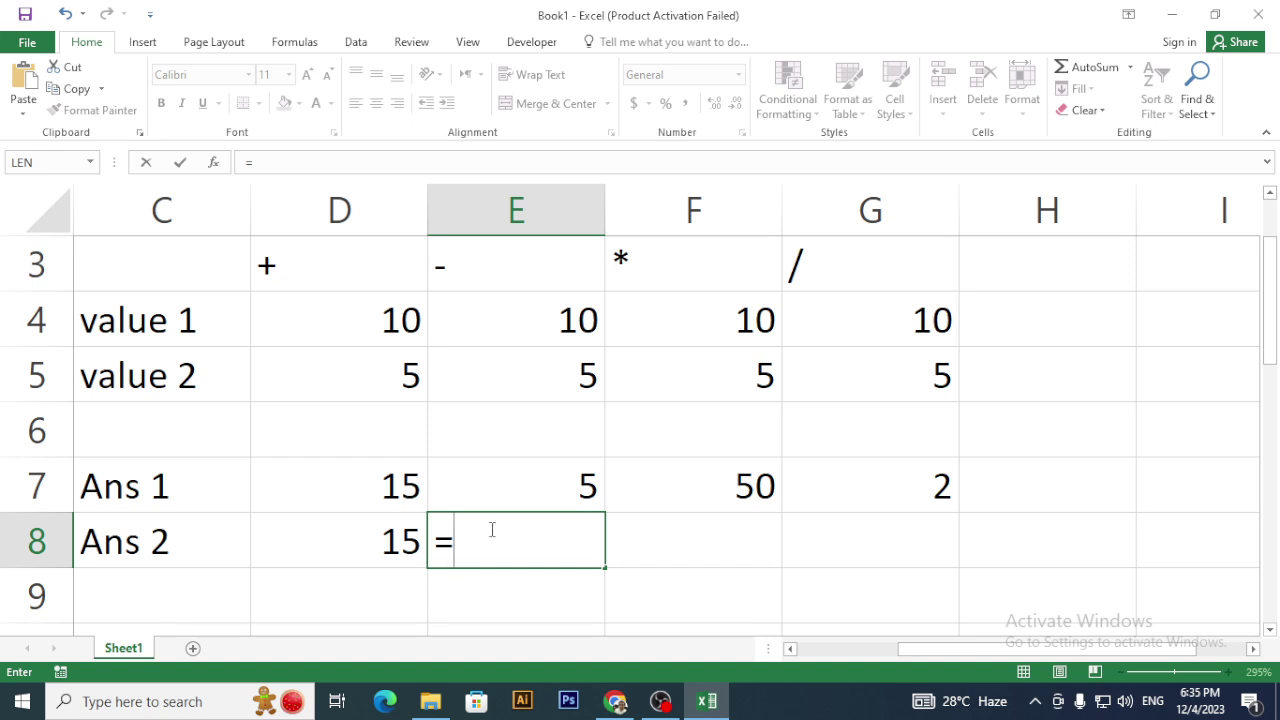
type("e4")
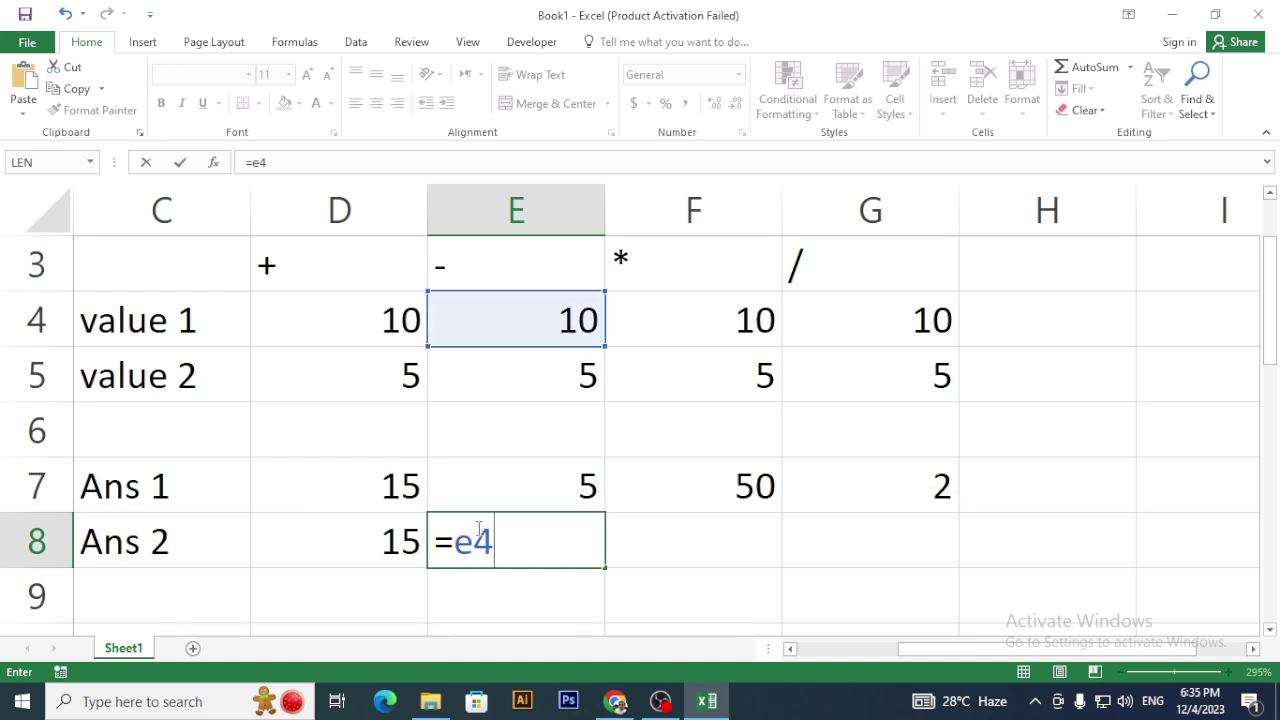
type("-e5")
key("Tab")
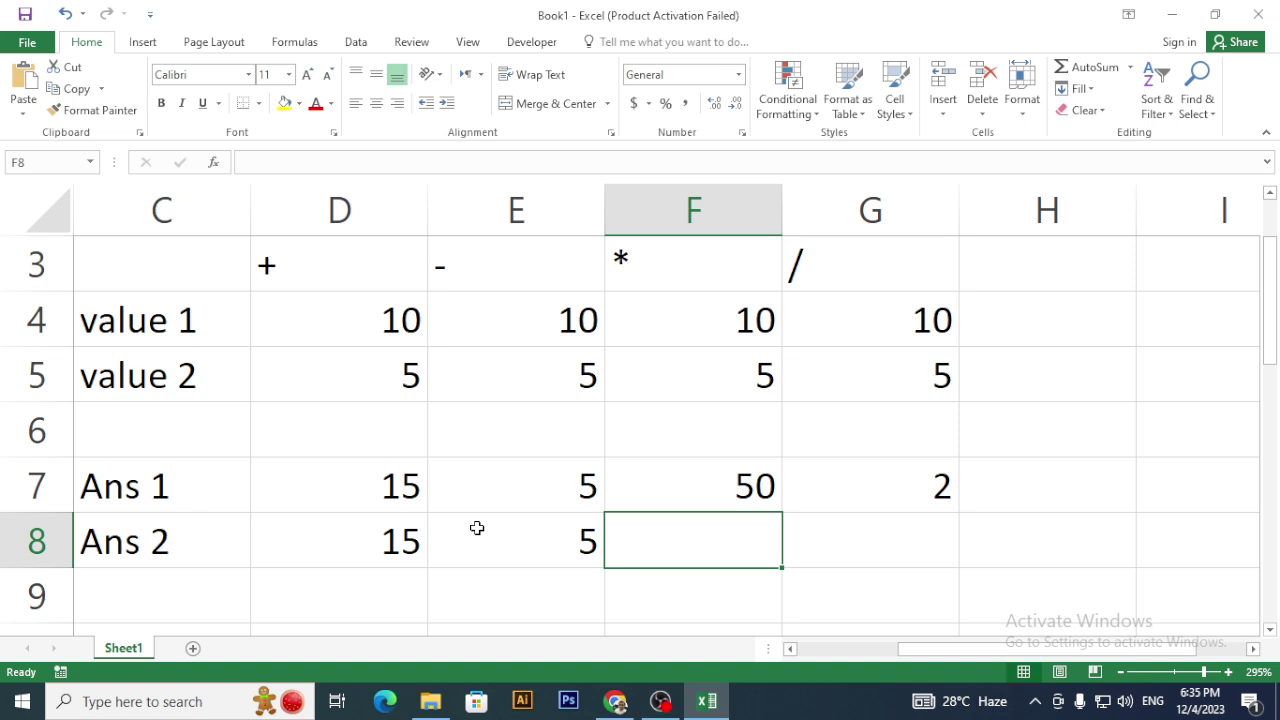
- Calculate the multiplication answer in F8 with the cell-reference formula =F4*F5
type("=")
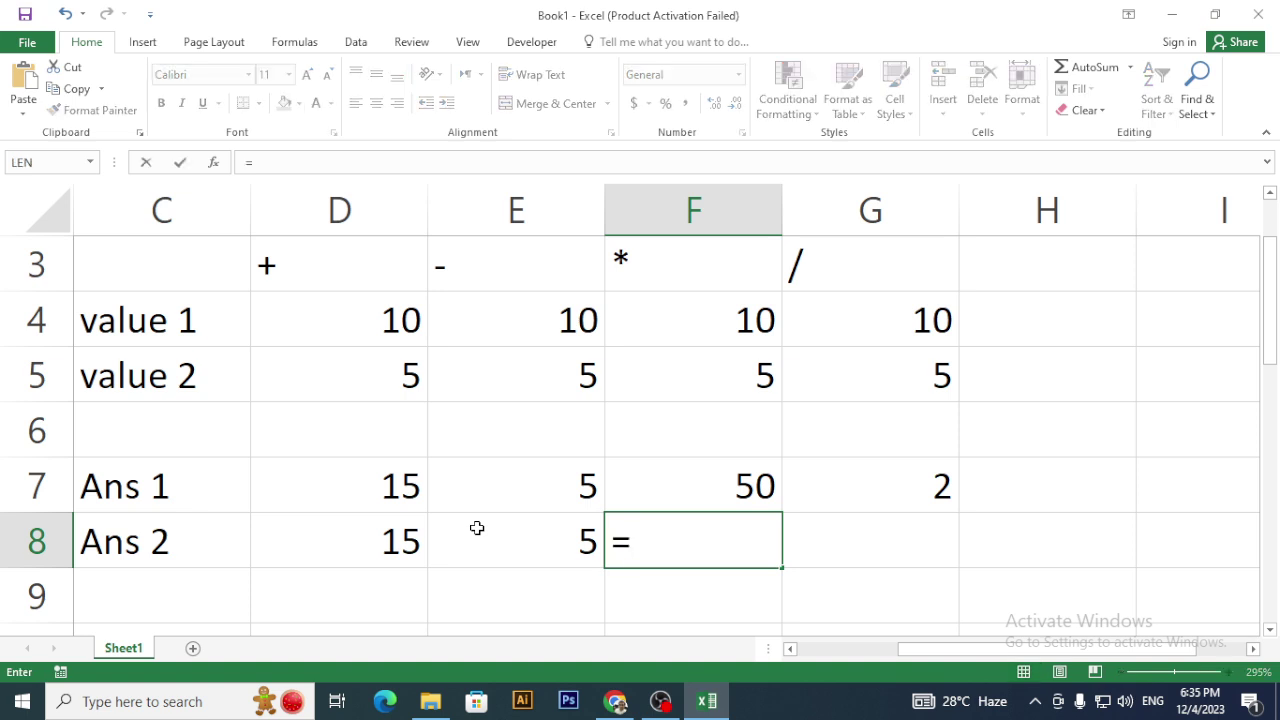
type("f4*")
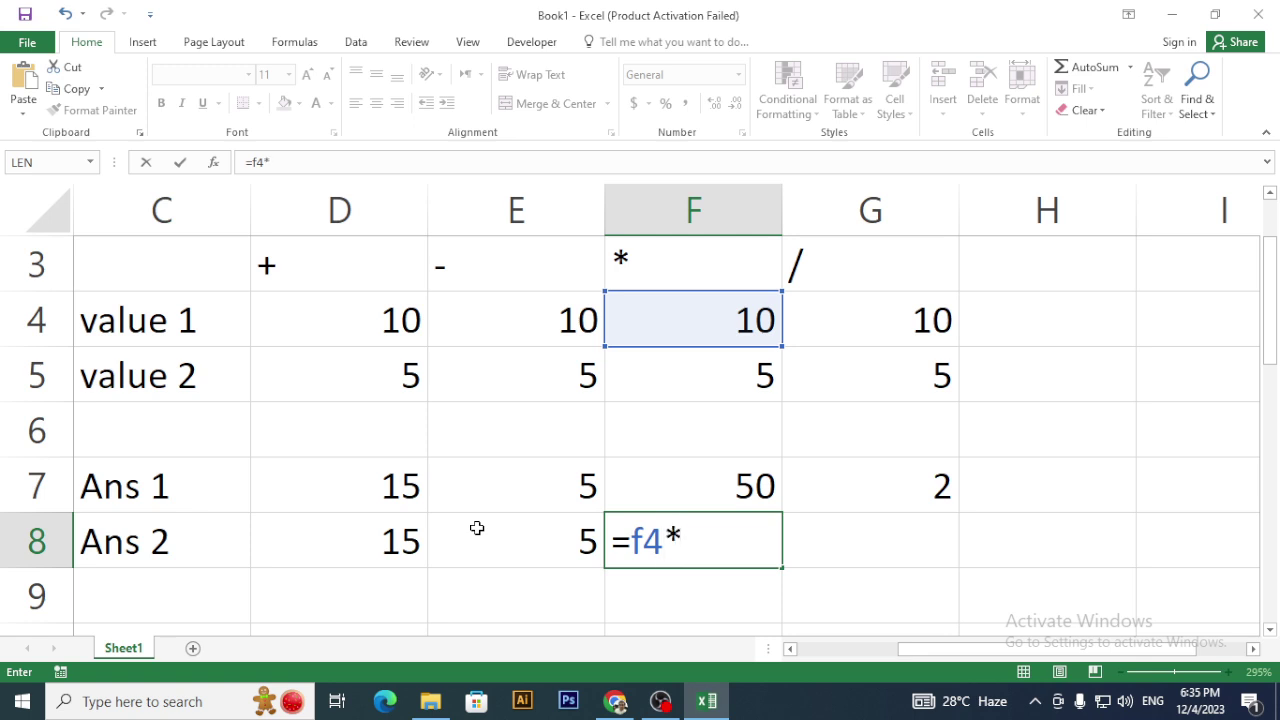
type("f5")
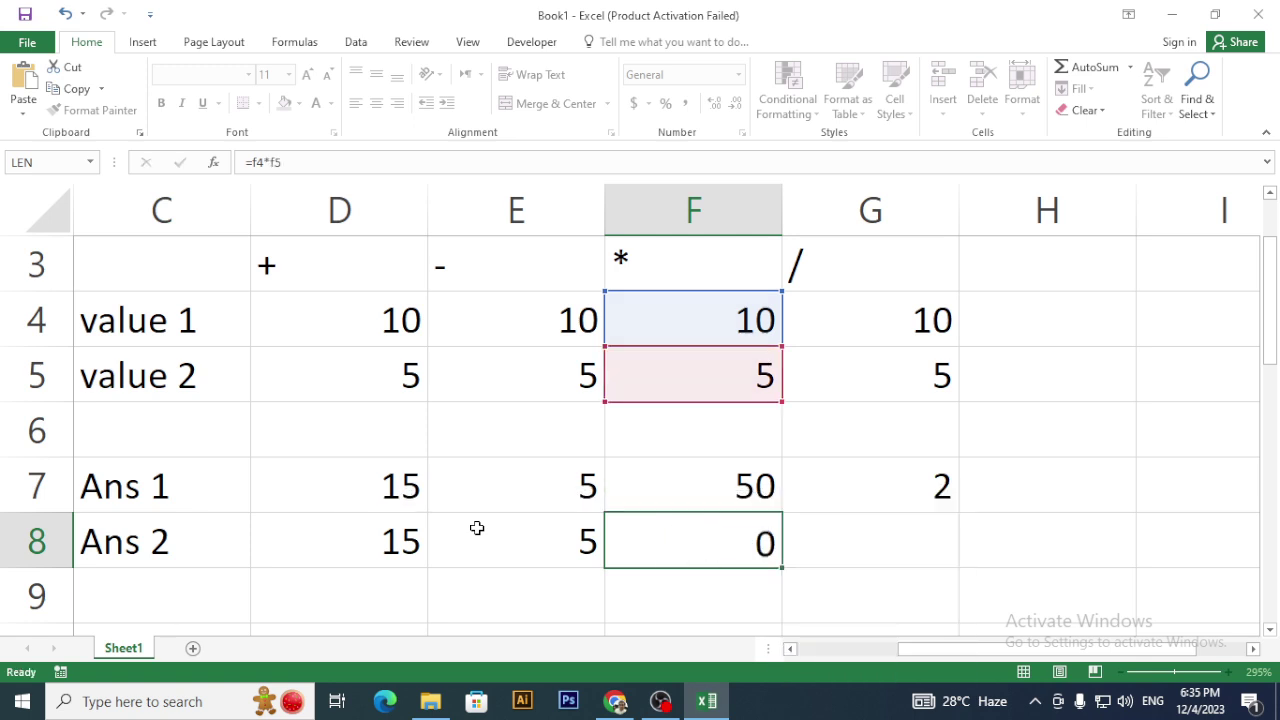
key("Tab")
- Calculate the division answer in G8 with the cell-reference formula =G4/G5
type("=g4/")
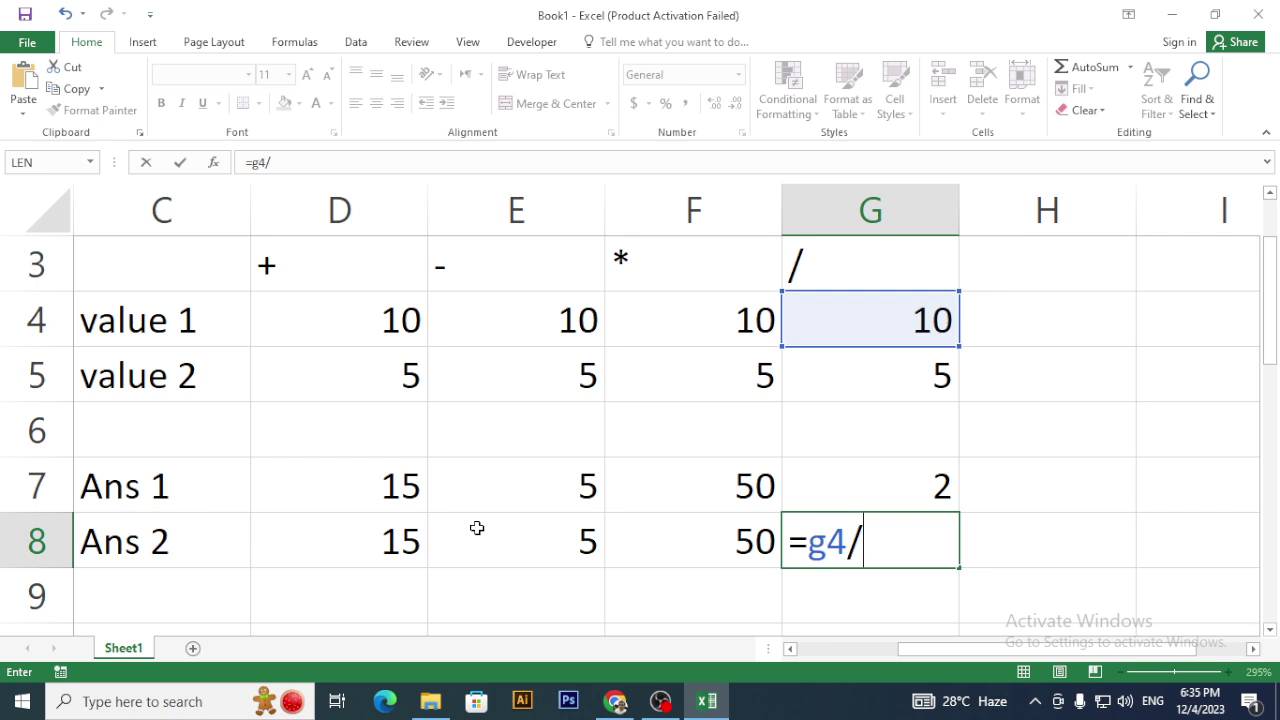
type("g5")
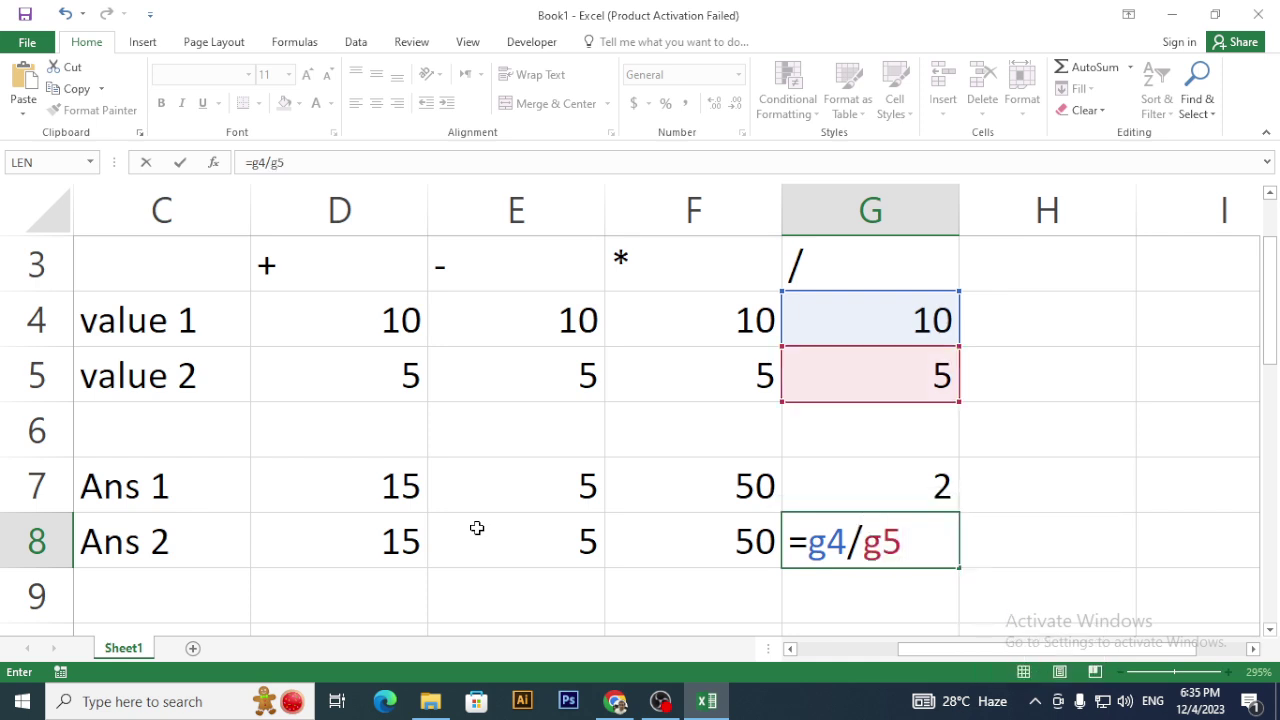
key("Return")
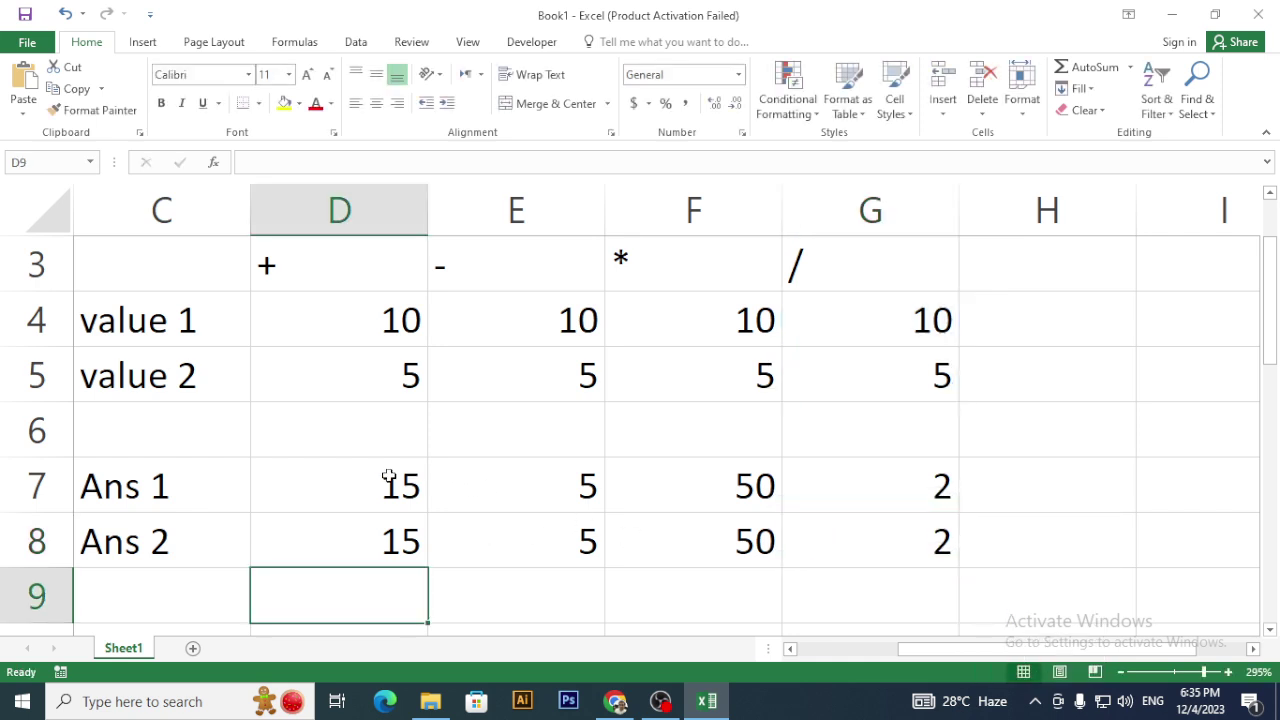
left_click(366, 440)
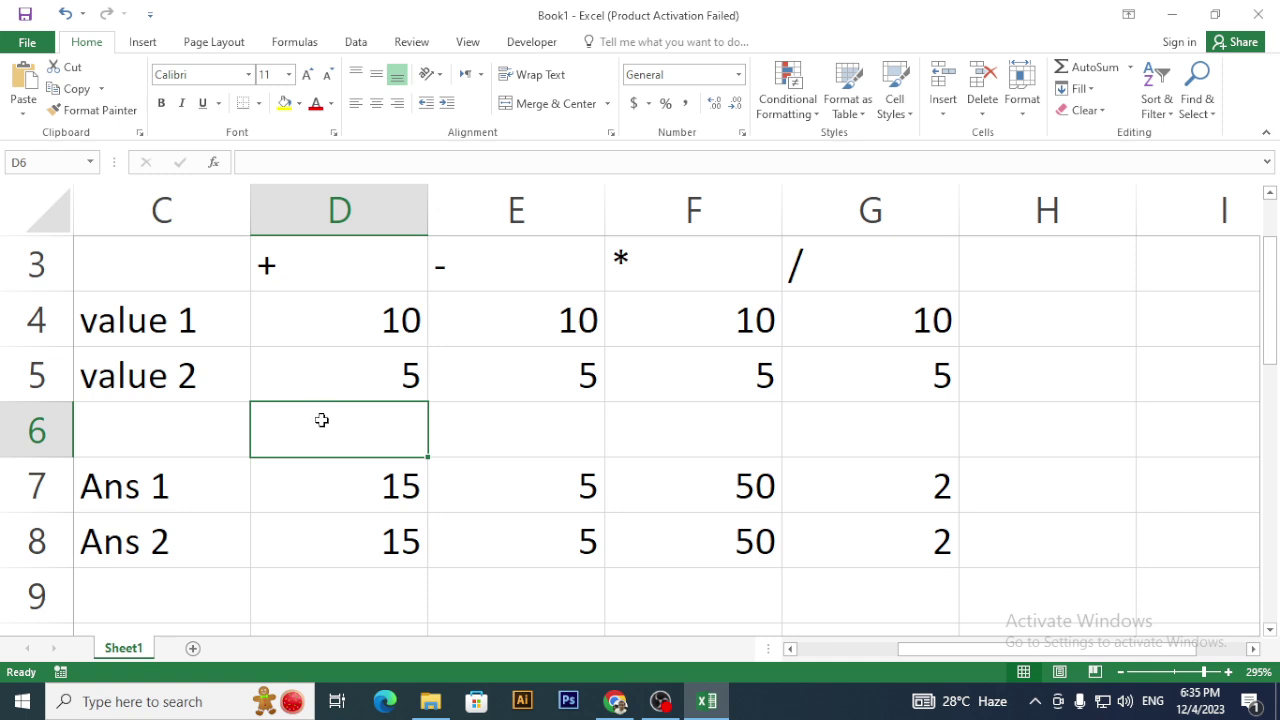
left_click(527, 424)
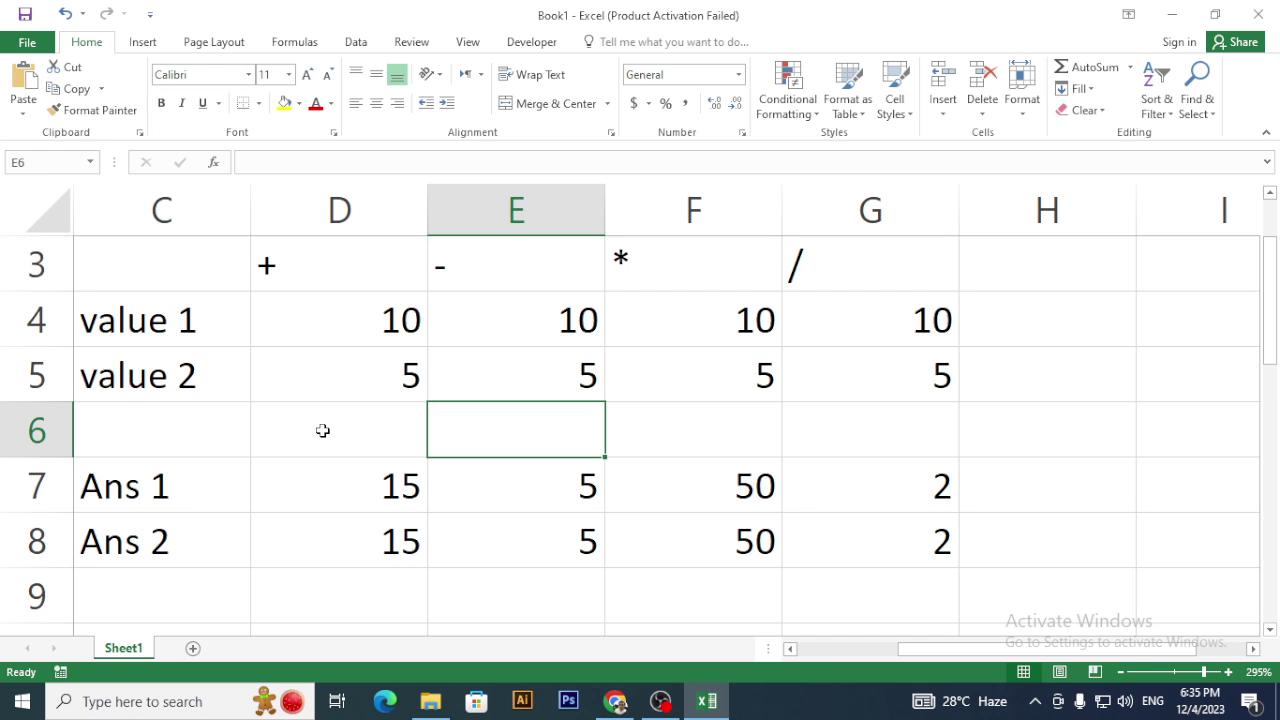
left_click_drag(322, 430, 1040, 526)
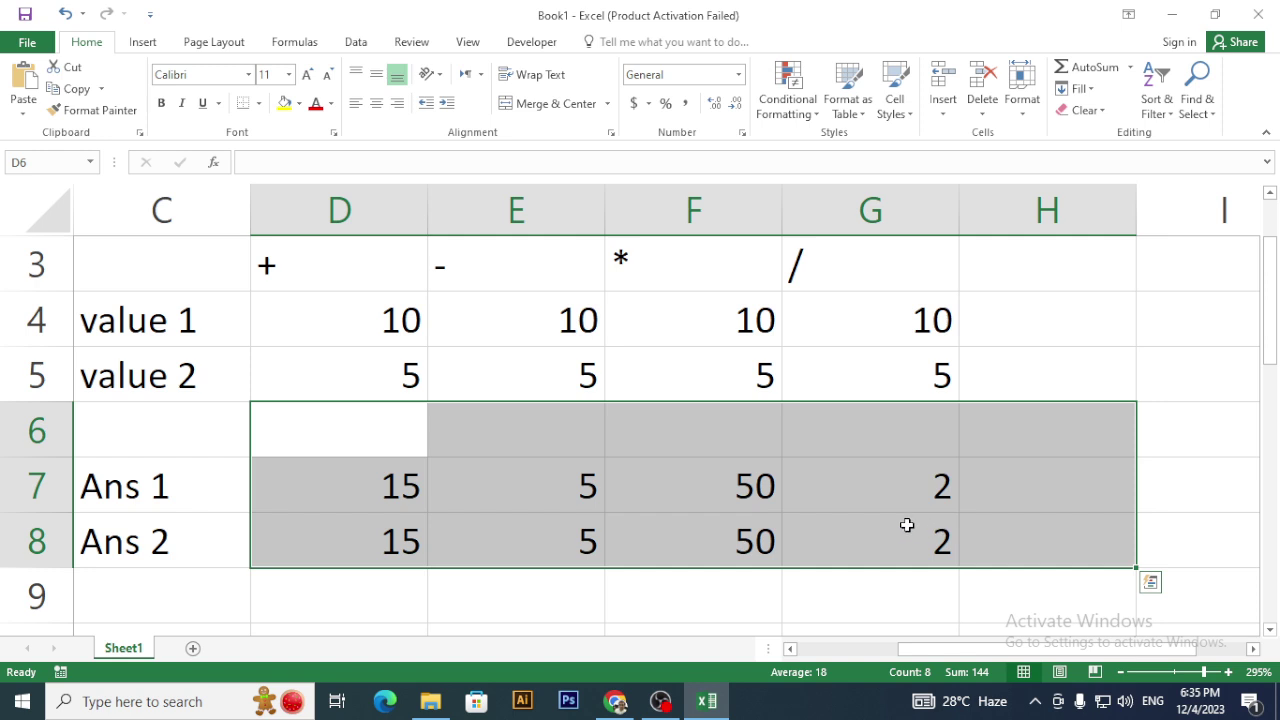
left_click(323, 435)
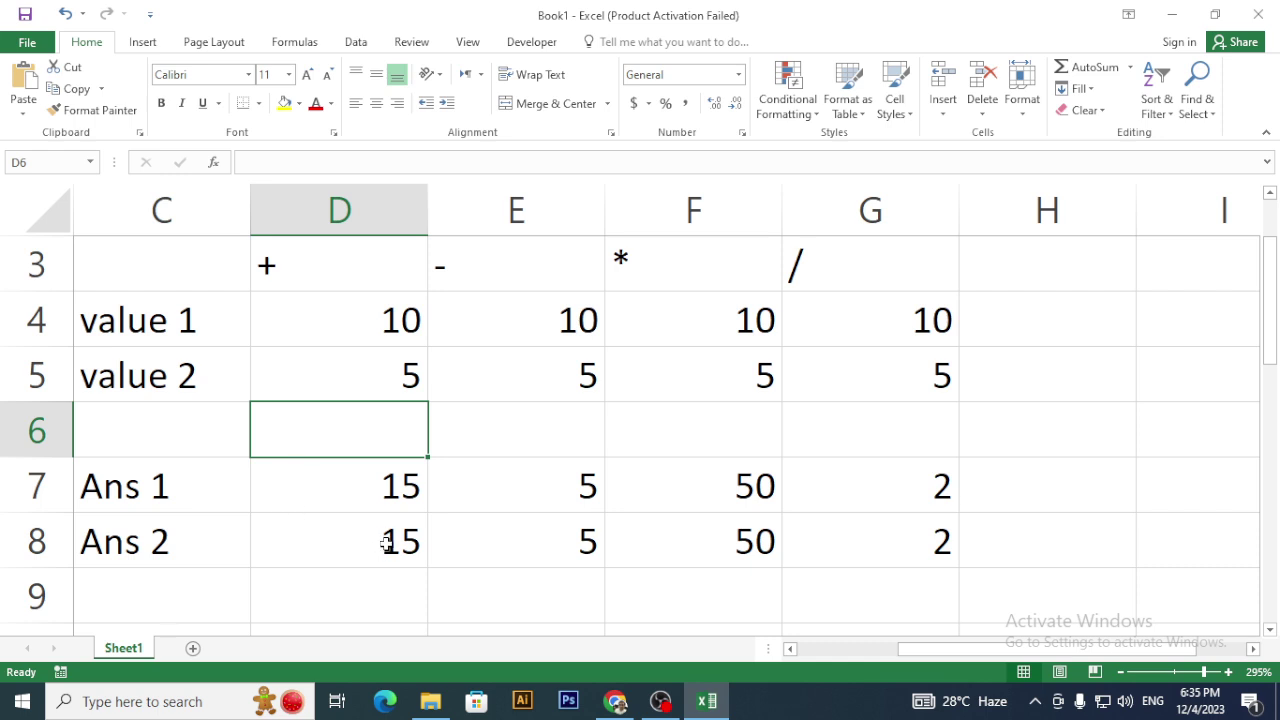
mouse_move(1018, 471)
left_mouse_down()
mouse_move(786, 563)
mouse_move(409, 568)
mouse_move(829, 520)
mouse_move(1014, 480)
left_mouse_up()
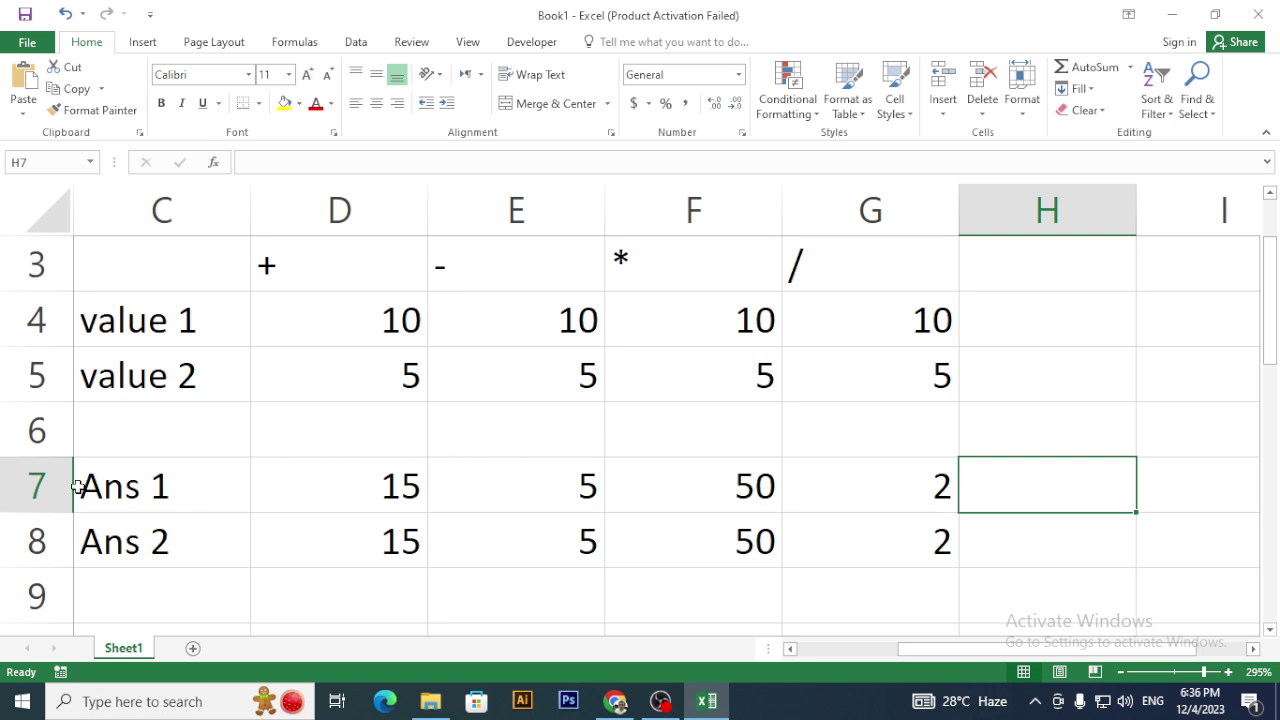
- Examine the typed-number formula in D7 of the Ans 1 row and the cell-reference formula in D8 below it
left_click_drag(80, 486, 1035, 487)
left_click(1035, 487)
double_click(392, 484)
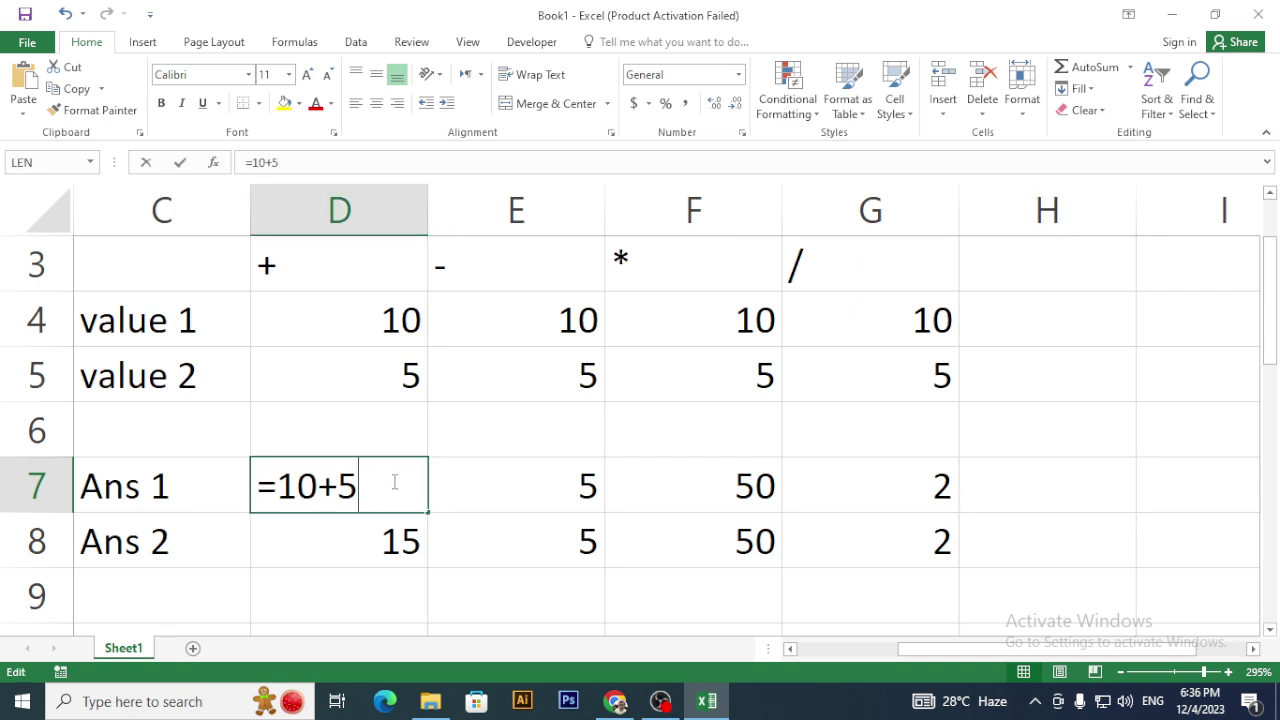
left_click_drag(314, 485, 278, 485)
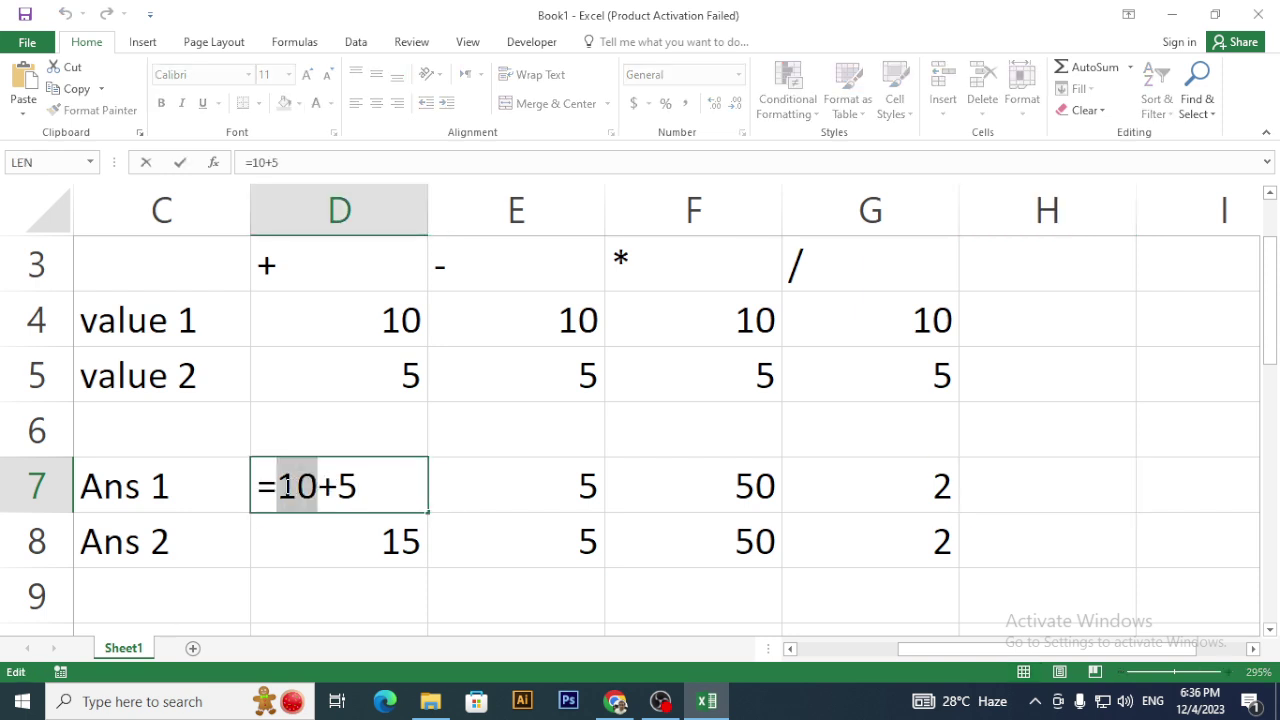
left_click(376, 529)
double_click(374, 530)
key("Escape")
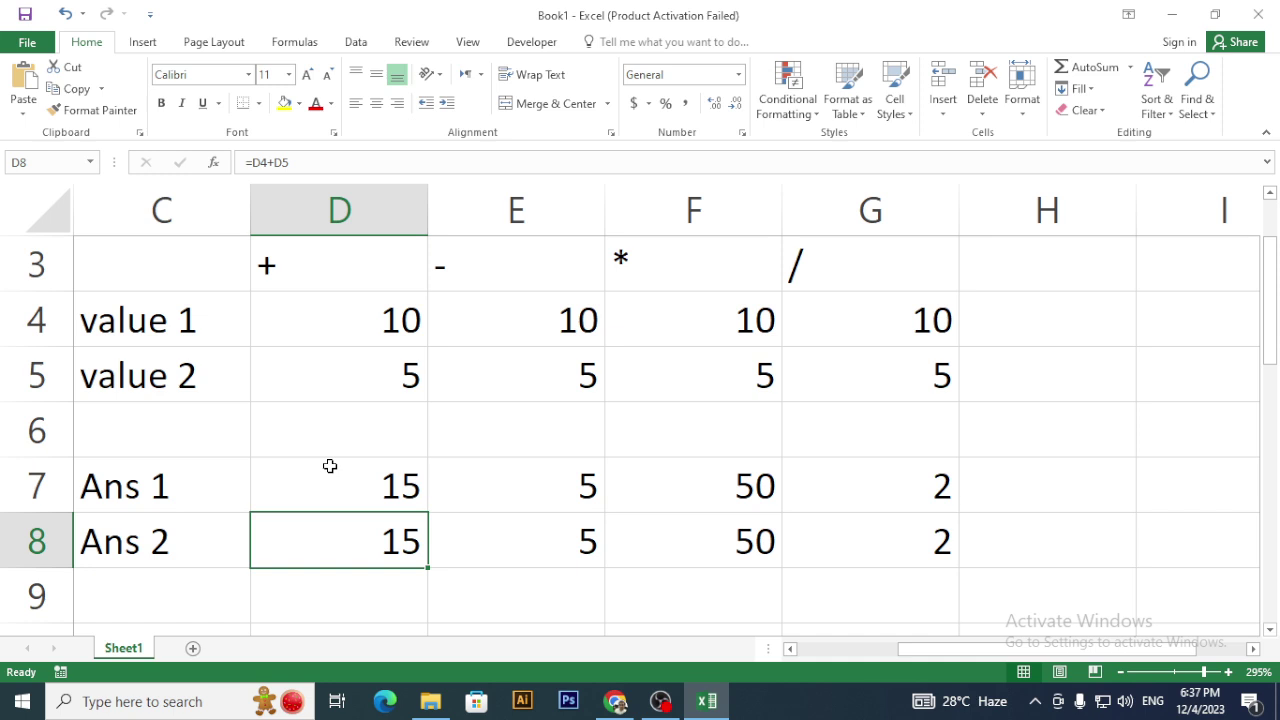
left_click(660, 701)
left_click(52, 494)
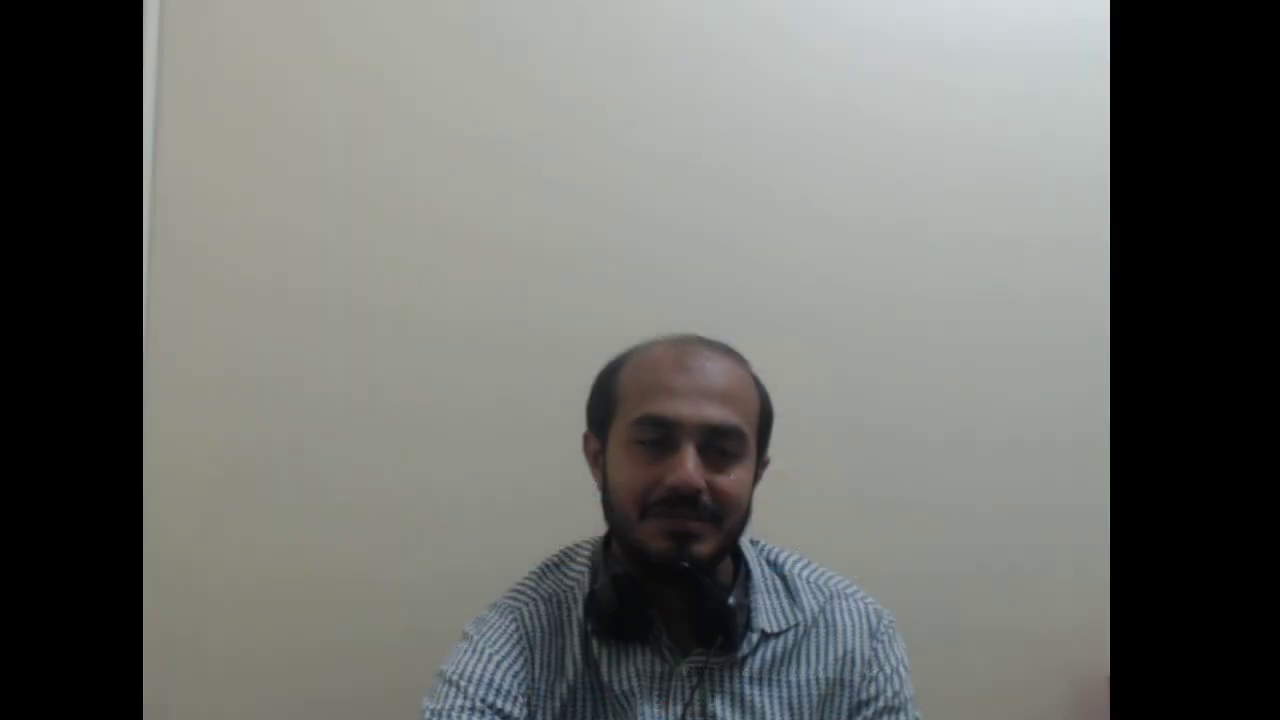
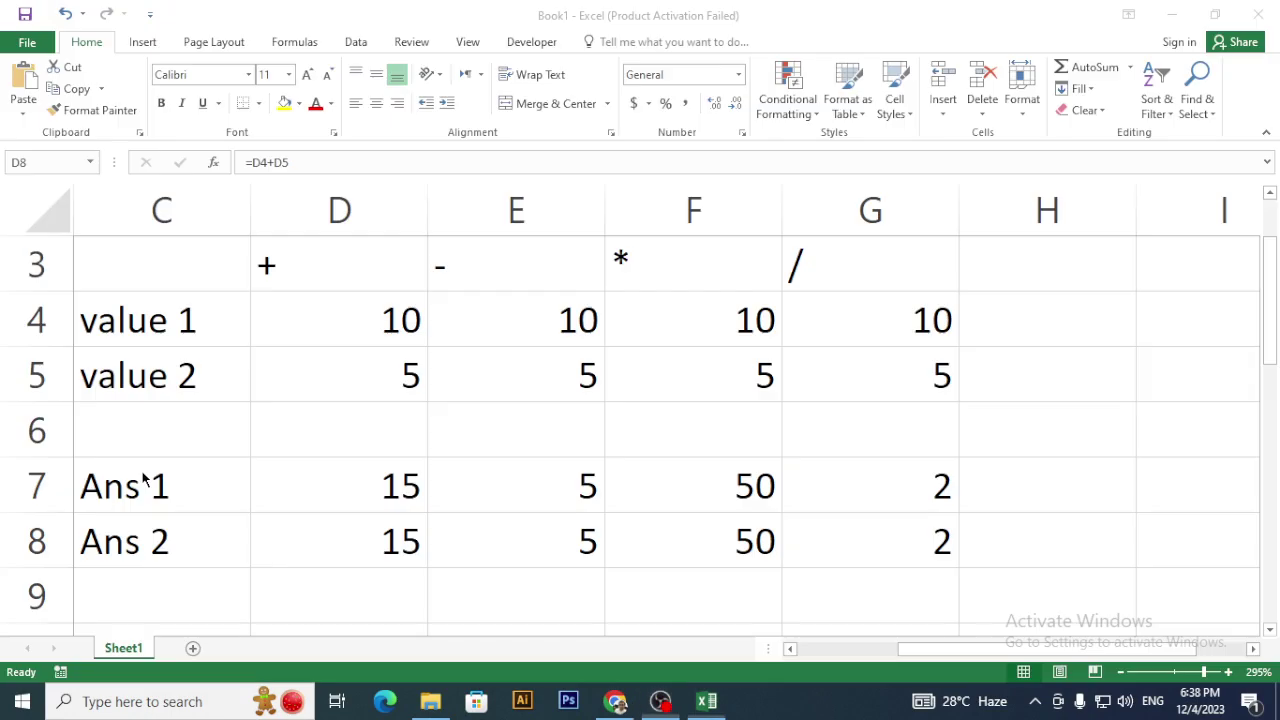
- Set value 1 of the addition column, in D4, to 20
left_click(455, 445)
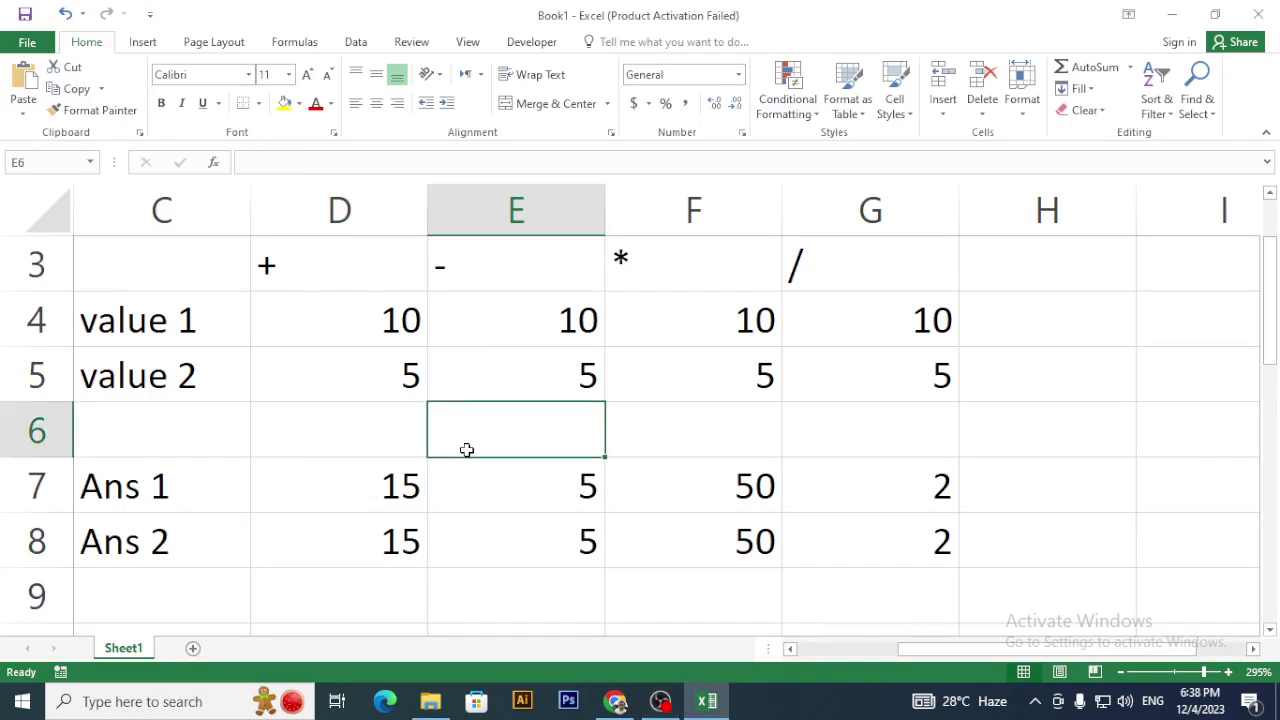
left_click(352, 336)
type("20")
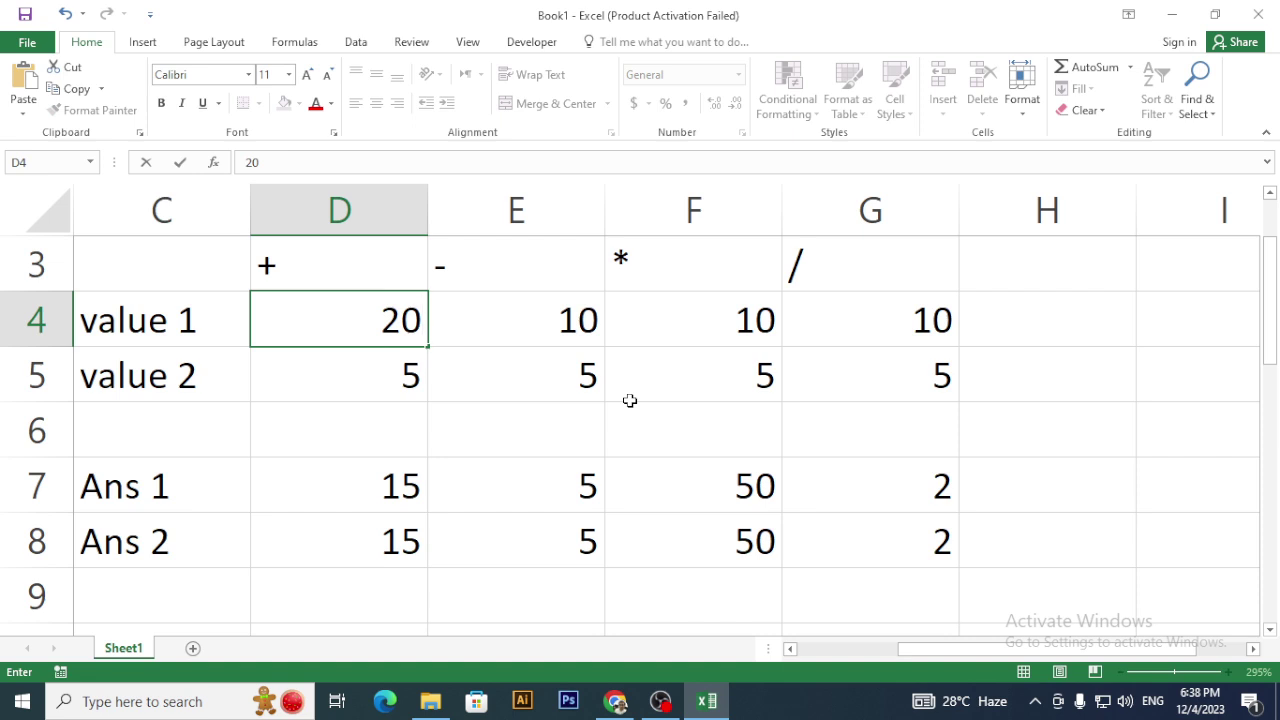
key("Return")
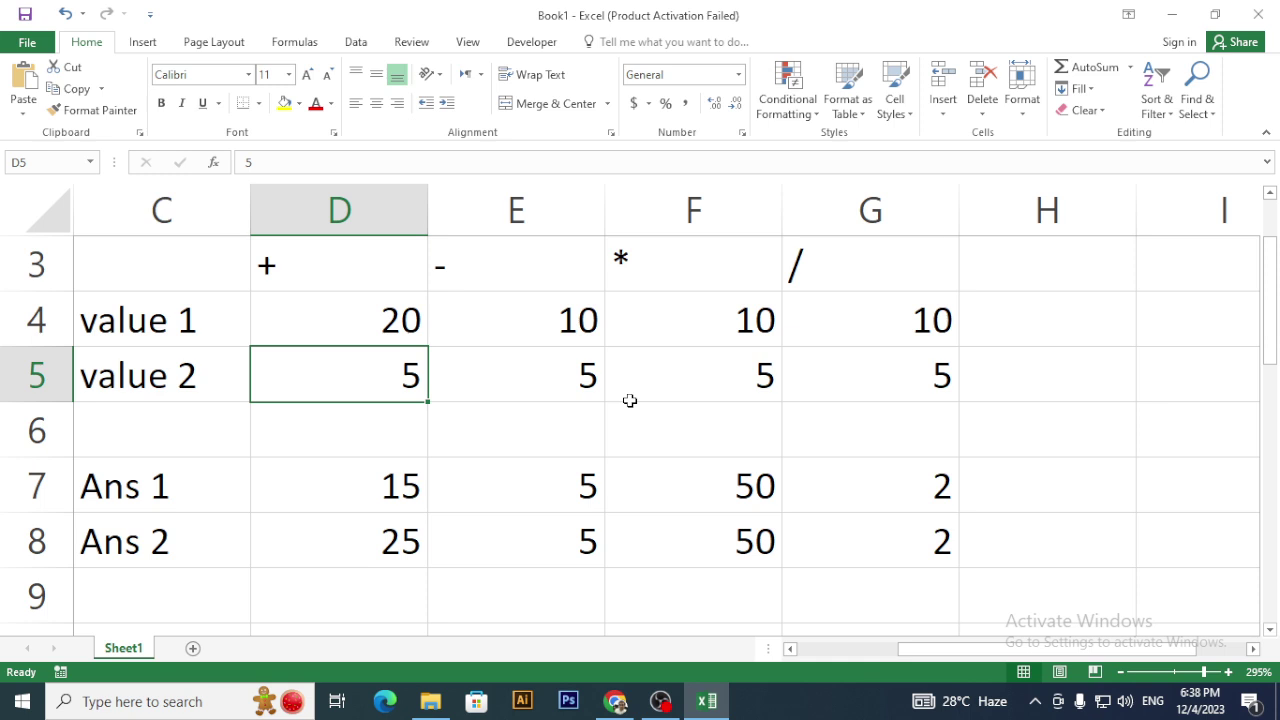
- Examine the cell references in the addition formula in D8, leaving the formula unedited
double_click(397, 563)
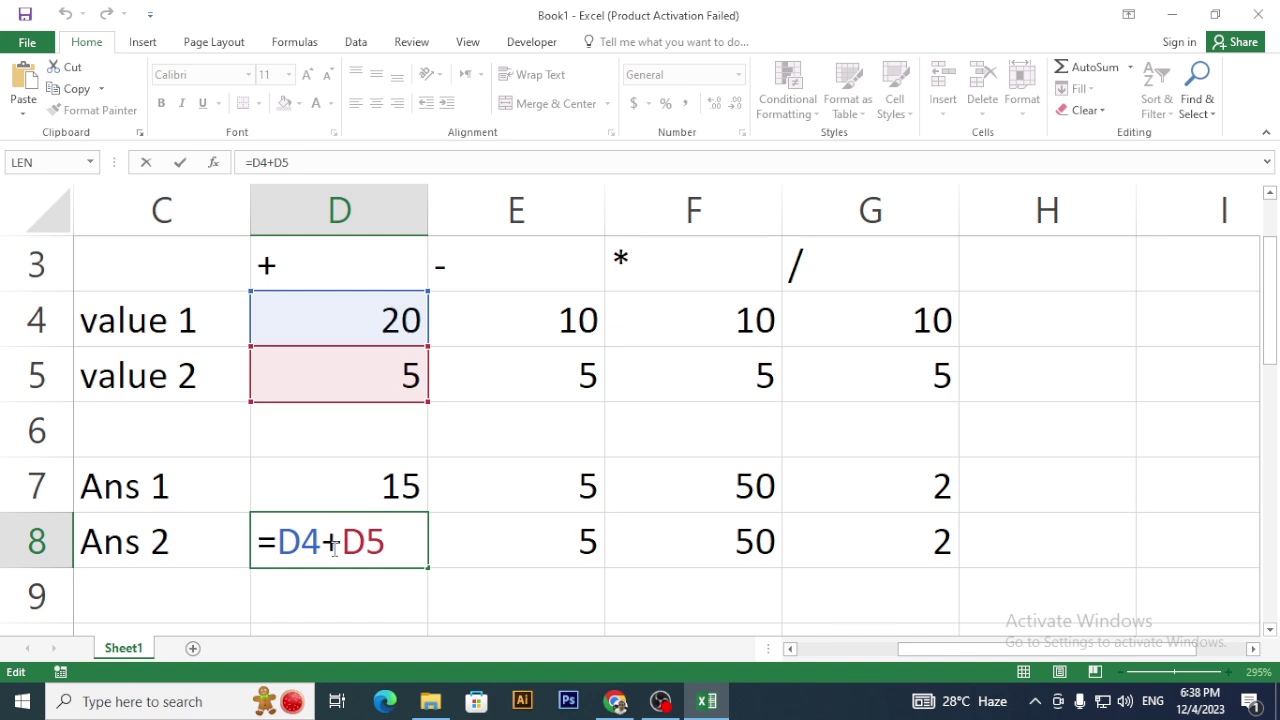
left_click_drag(321, 545, 278, 545)
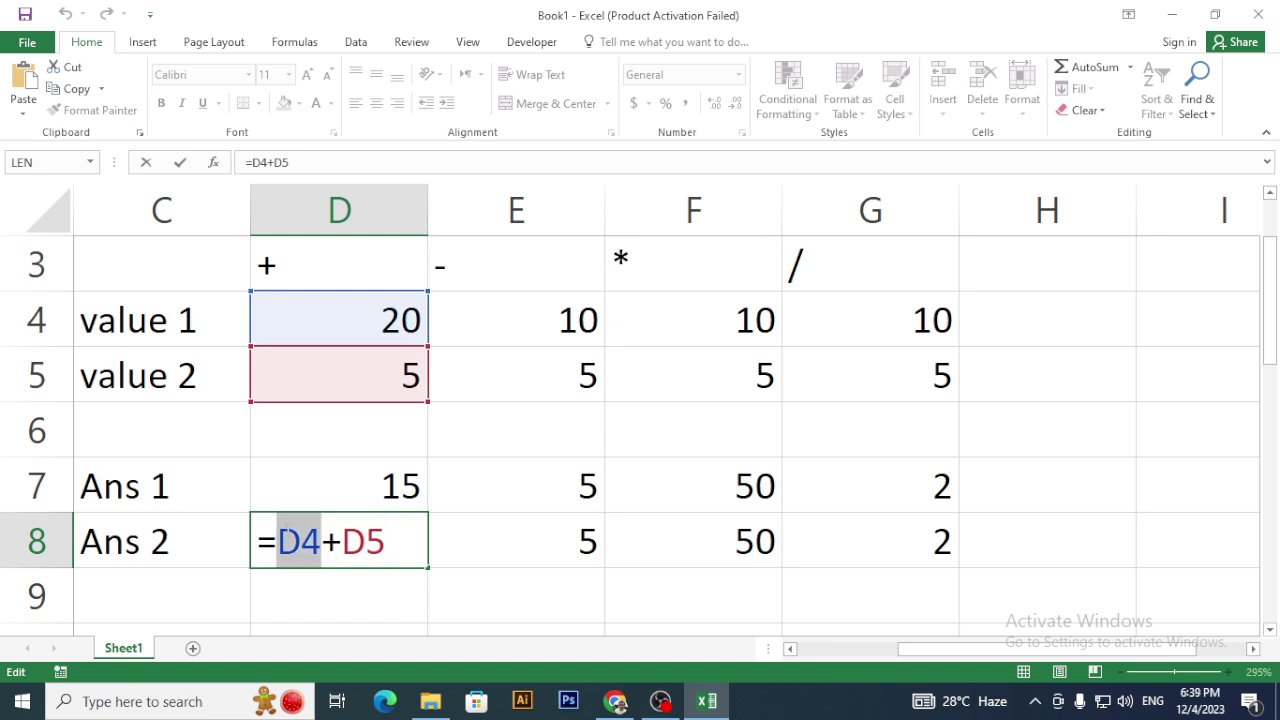
left_click(300, 541)
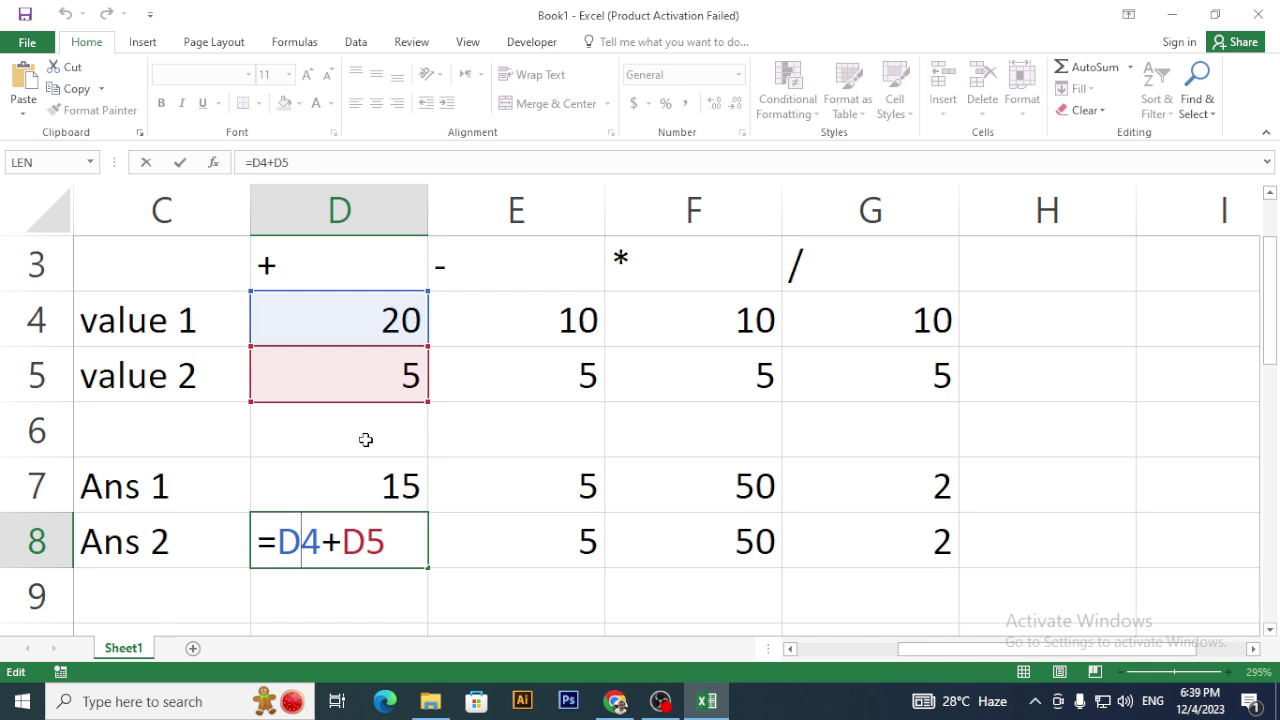
left_click_drag(397, 541, 278, 541)
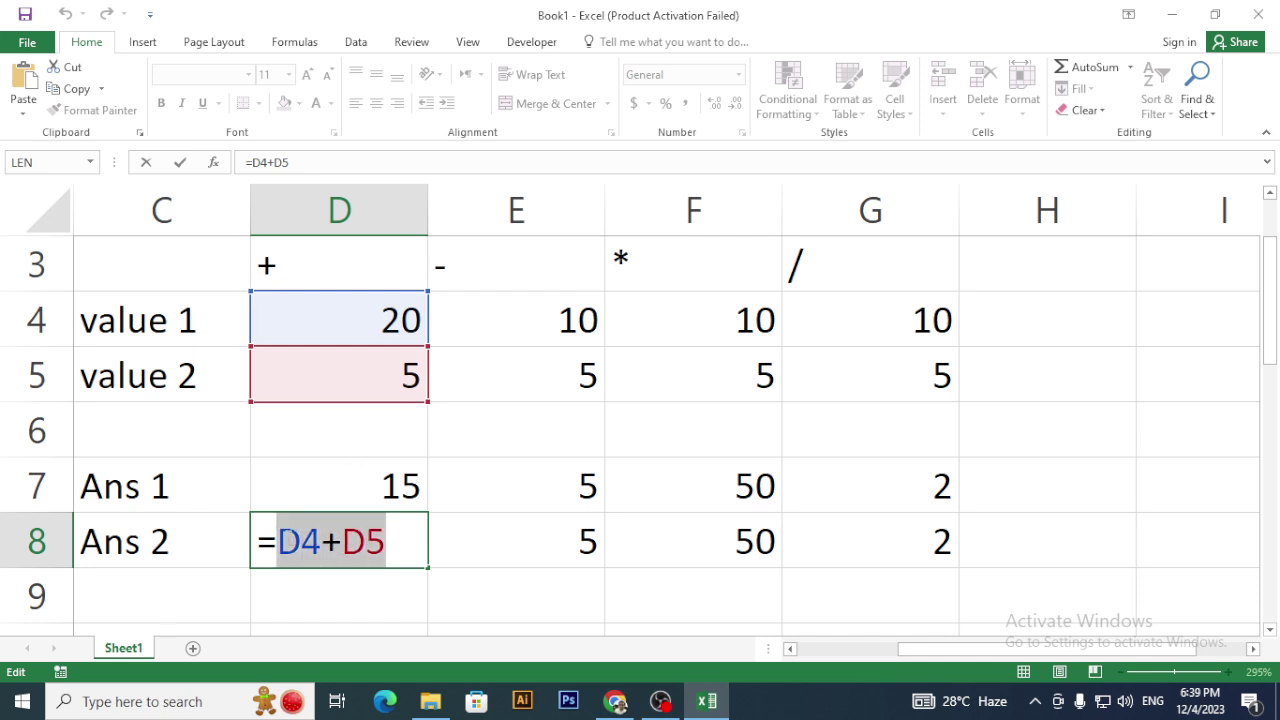
key("Escape")
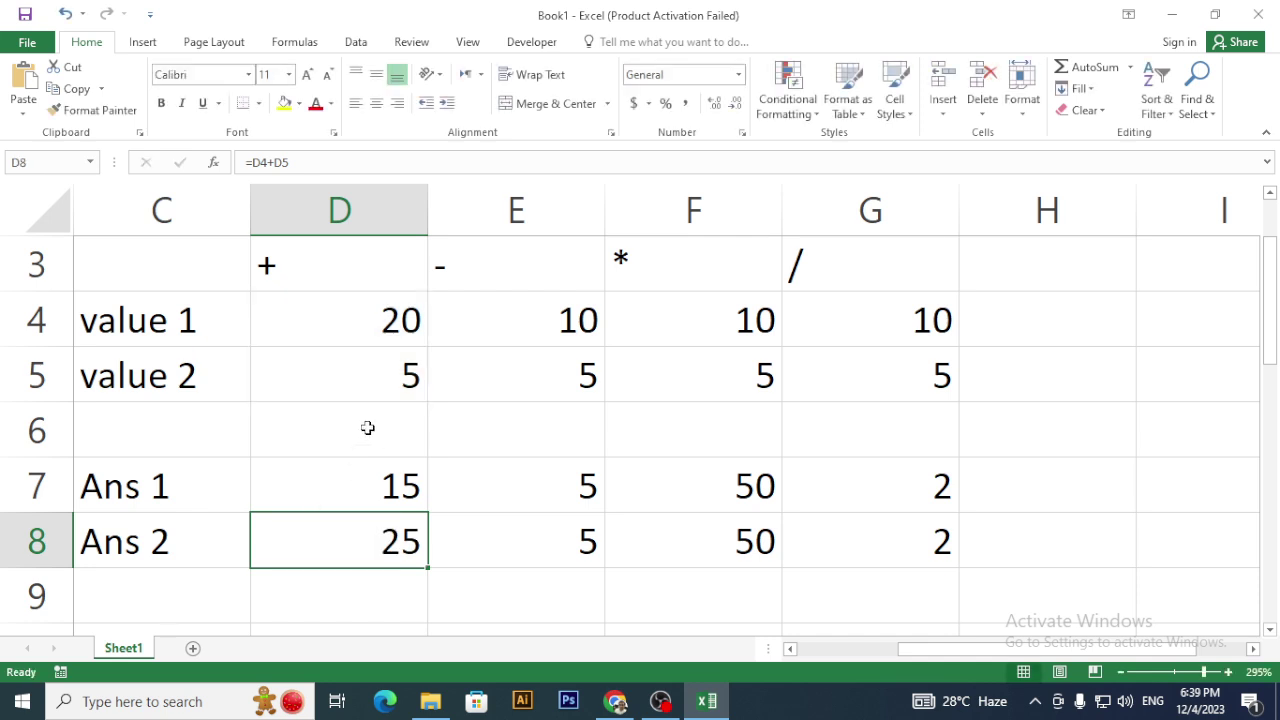
- Set value 1 of the addition column, in D4, to 8 and check the Ans 2 result in D8
left_click(394, 312)
type("8")
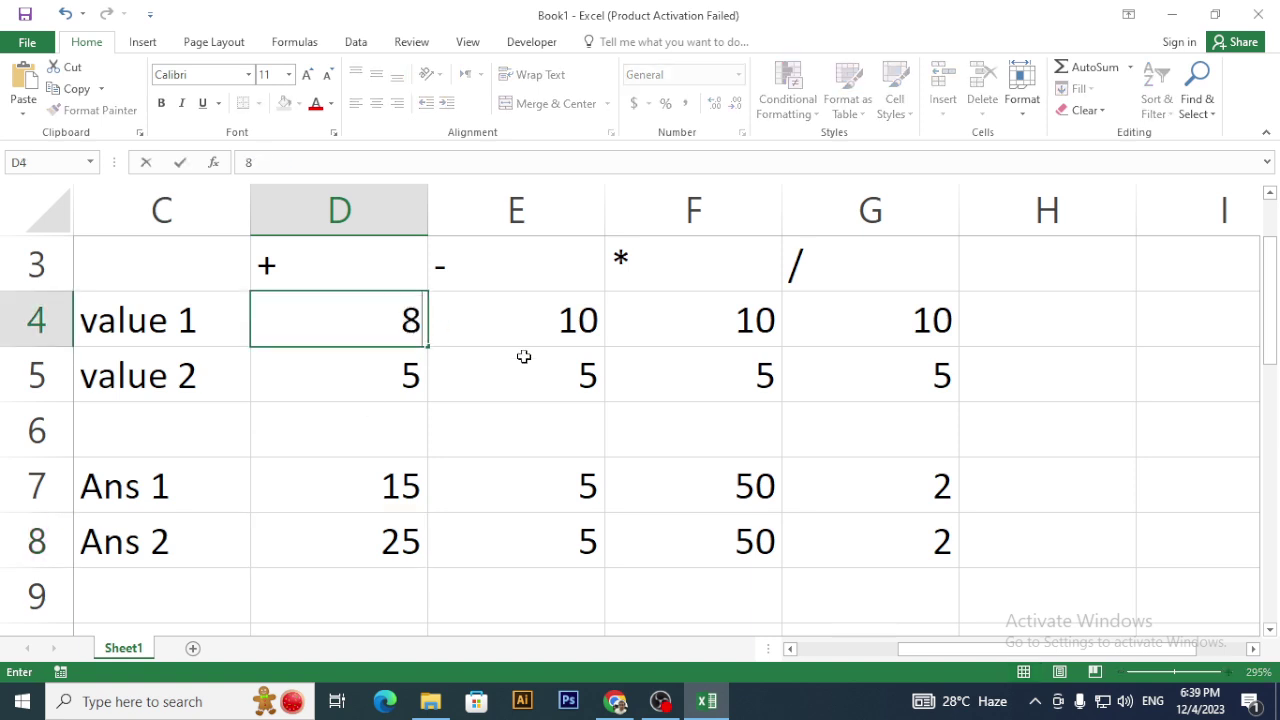
key("Return")
left_click(392, 545)
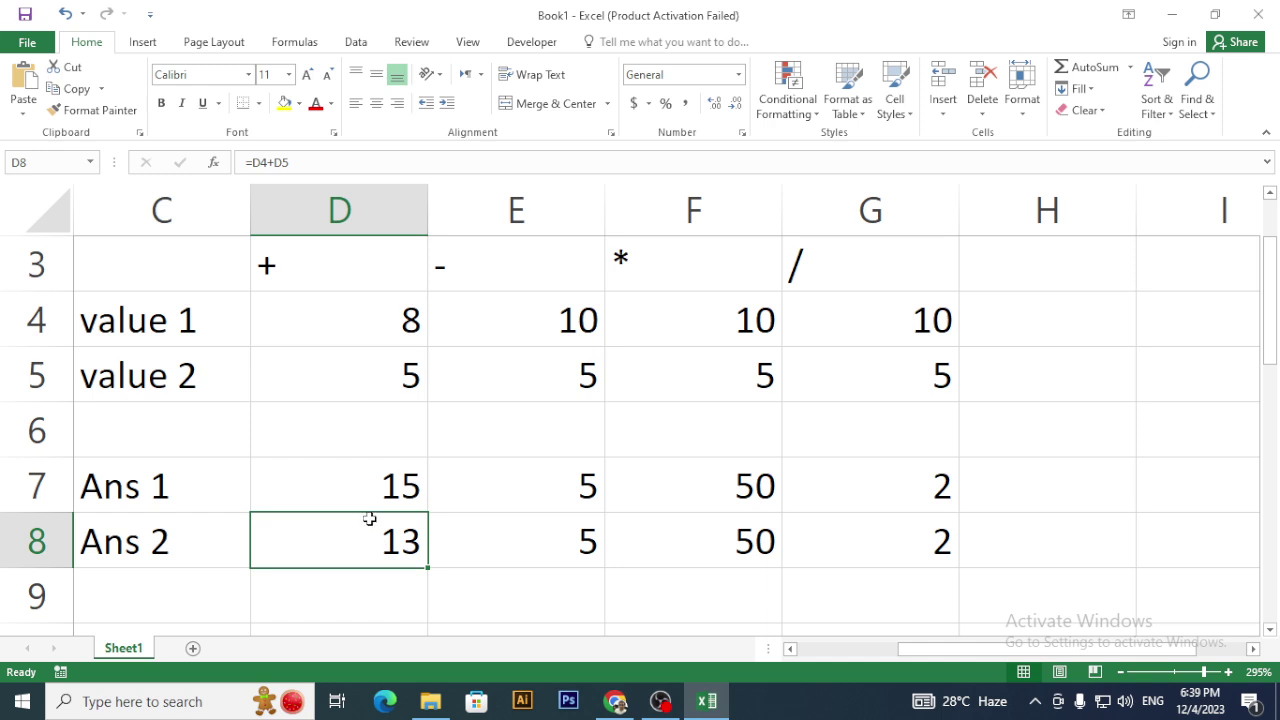
- Examine the typed numbers in the Ans 1 addition formula in D7 without editing it
left_click(352, 485)
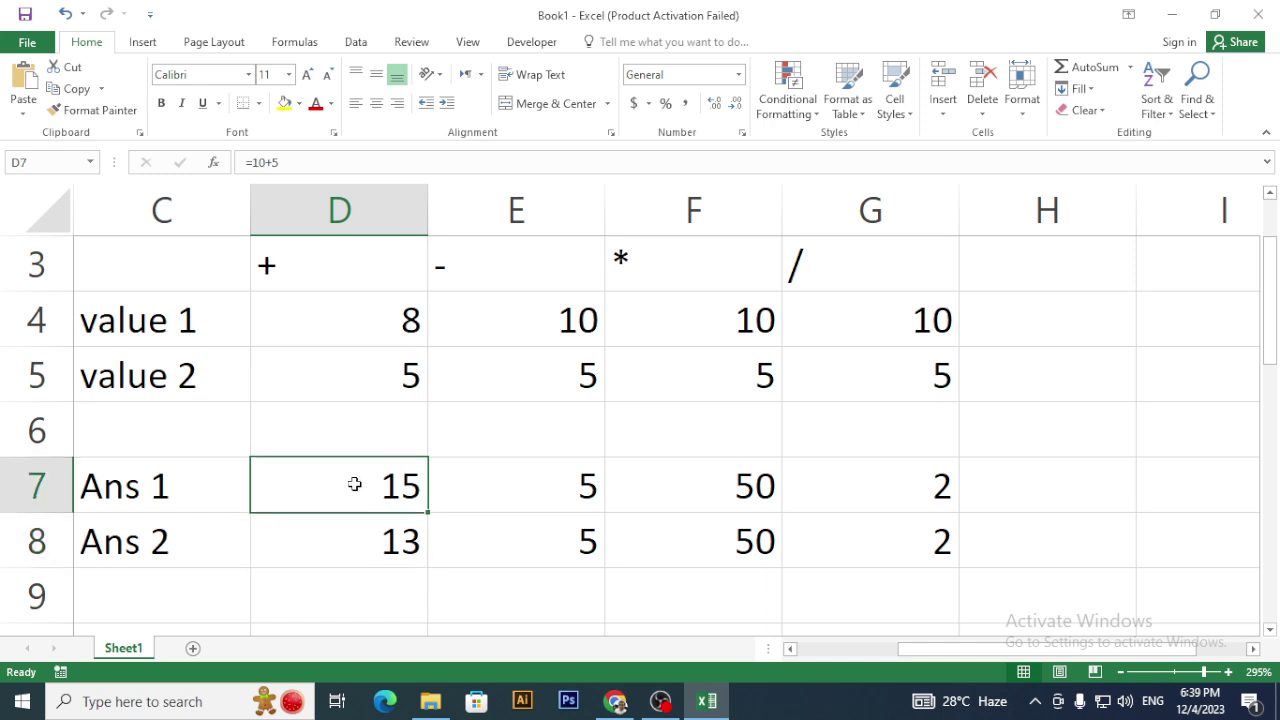
double_click(305, 501)
left_click_drag(372, 490, 305, 488)
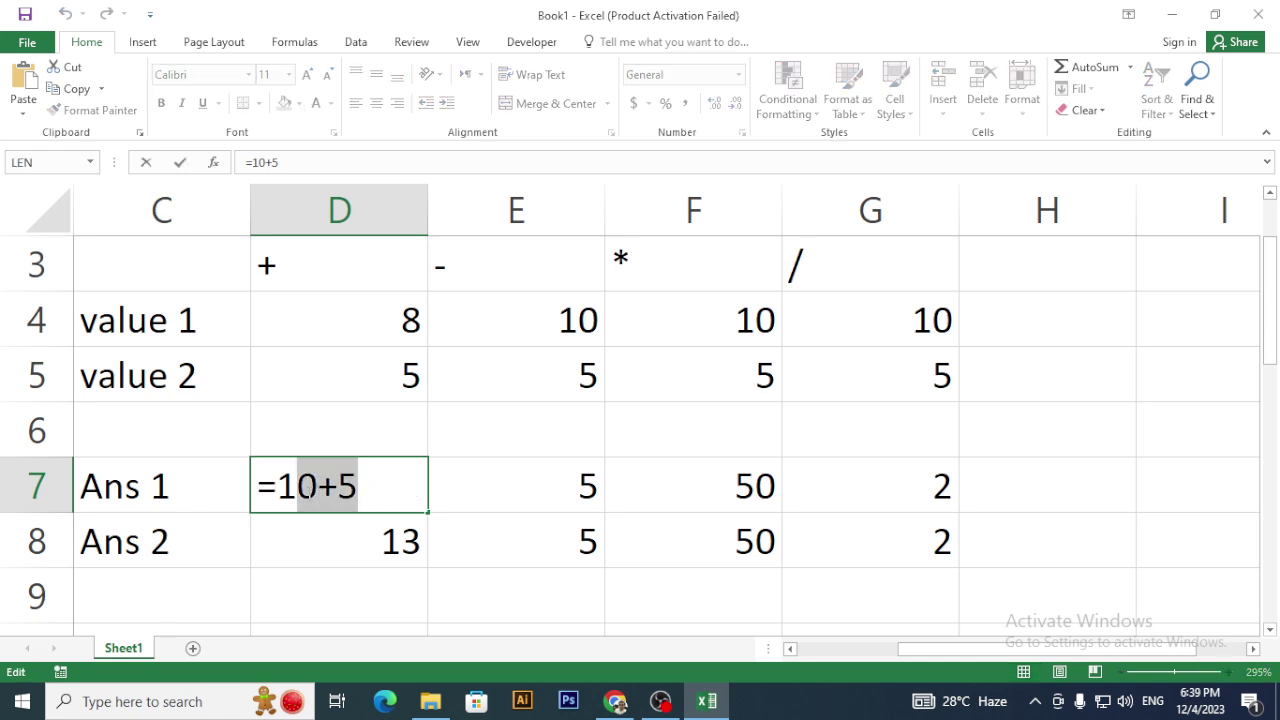
left_click(358, 495)
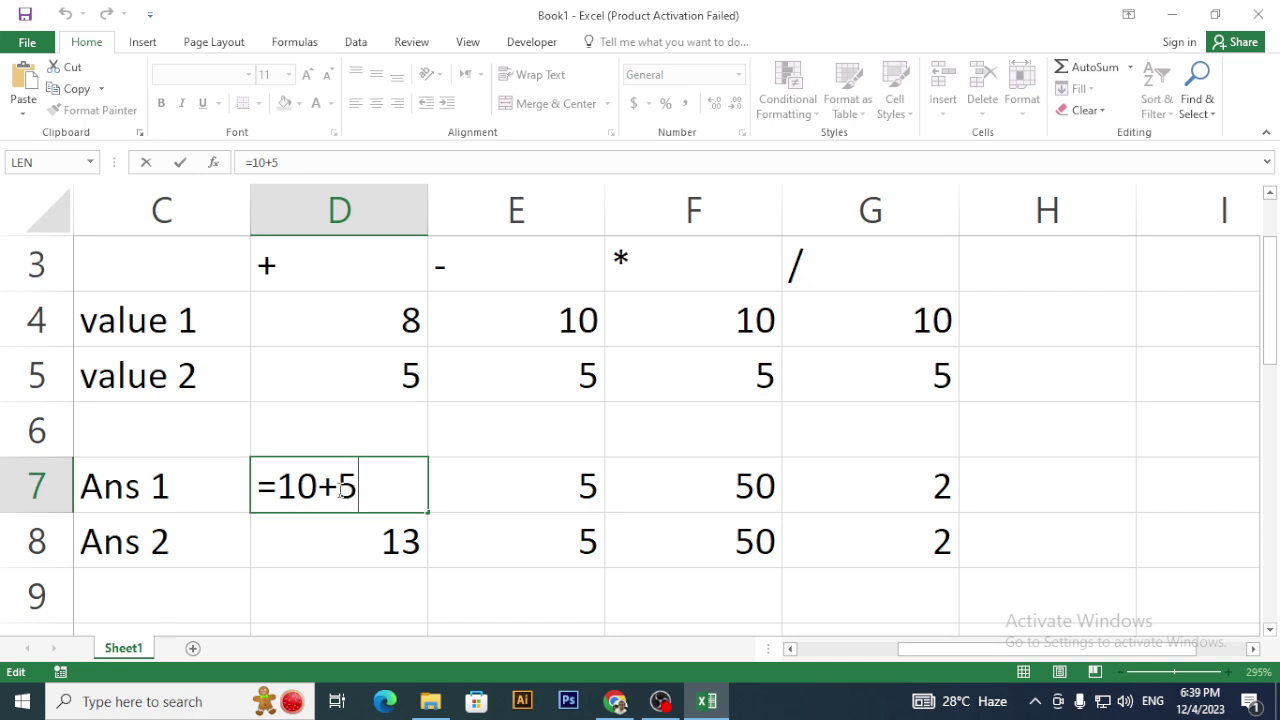
key("Escape")
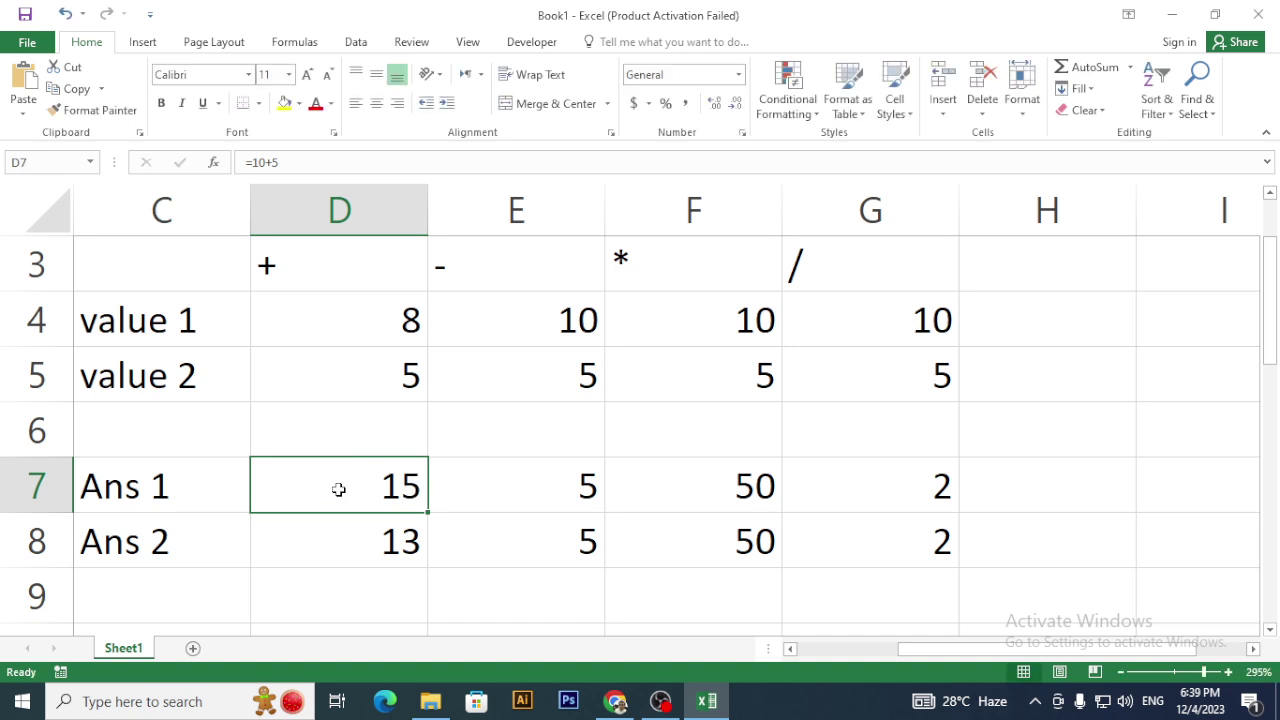
double_click(338, 489)
key("Escape")
- Compare the input values in D4:G5 with the calculated answers in the Ans 1 and Ans 2 rows
left_click_drag(230, 265, 994, 403)
left_click(994, 403)
left_click(190, 478)
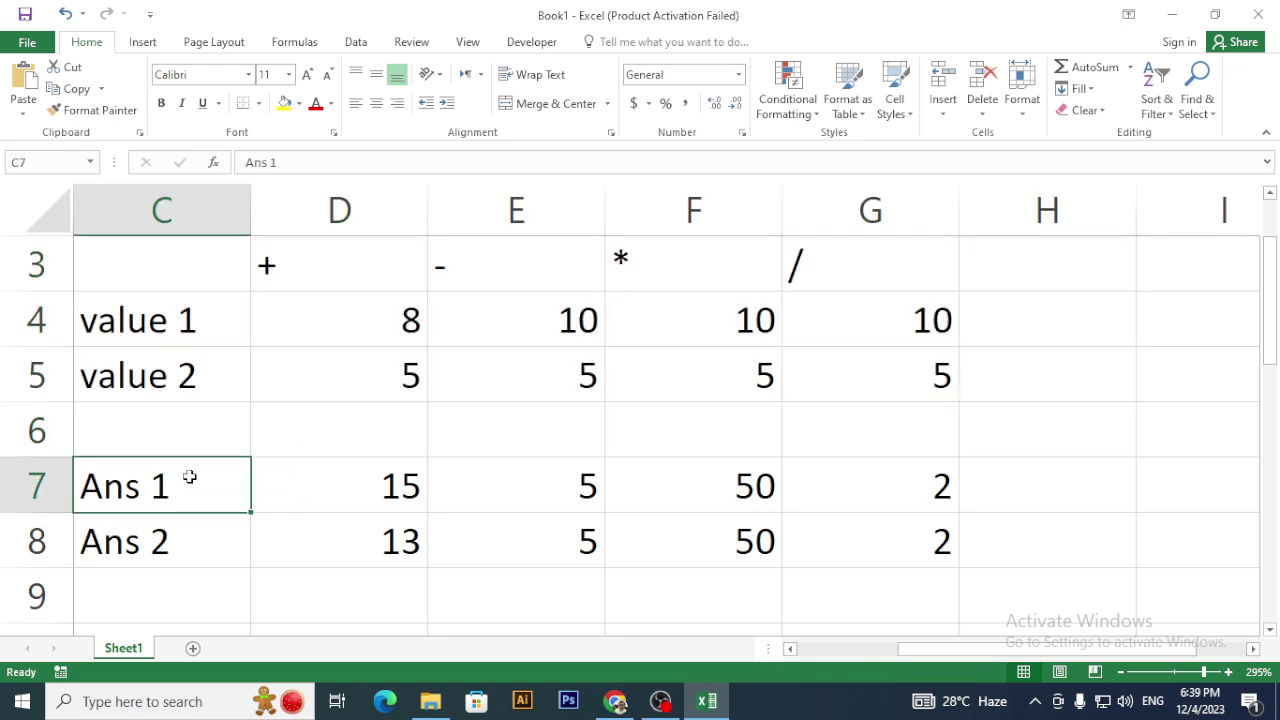
left_click_drag(310, 323, 909, 379)
left_click(1008, 428)
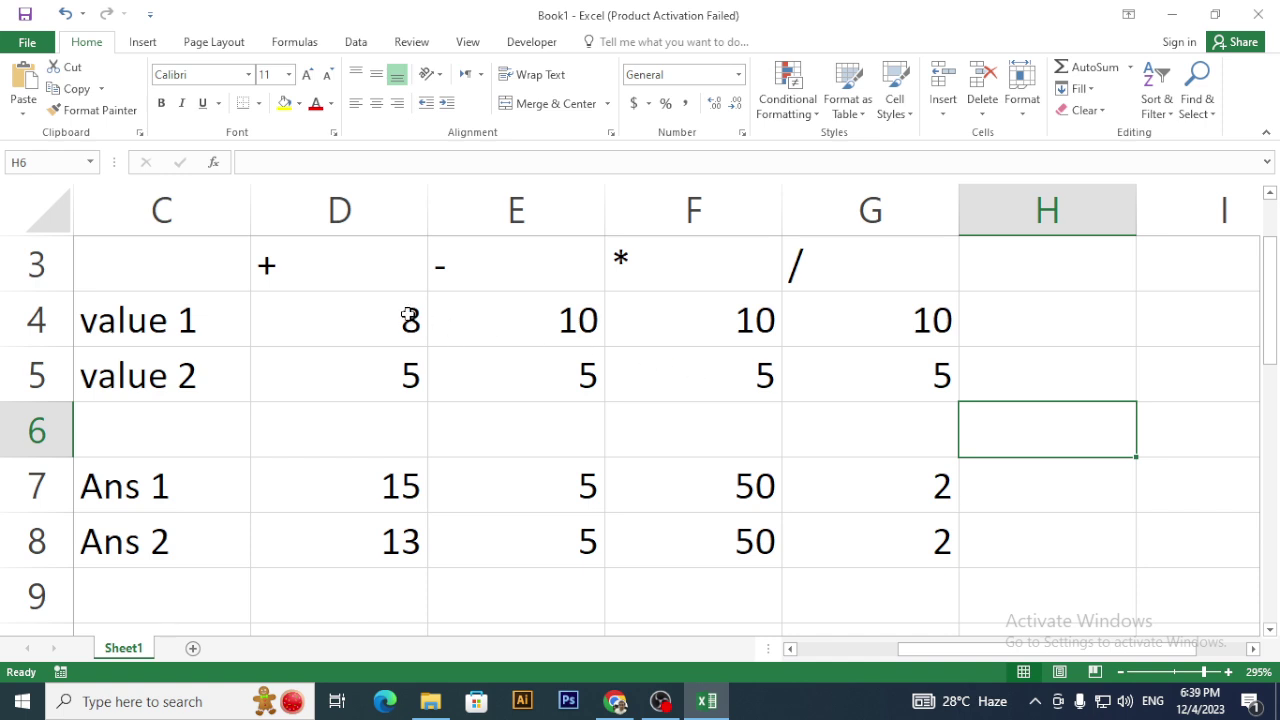
left_click_drag(406, 315, 899, 383)
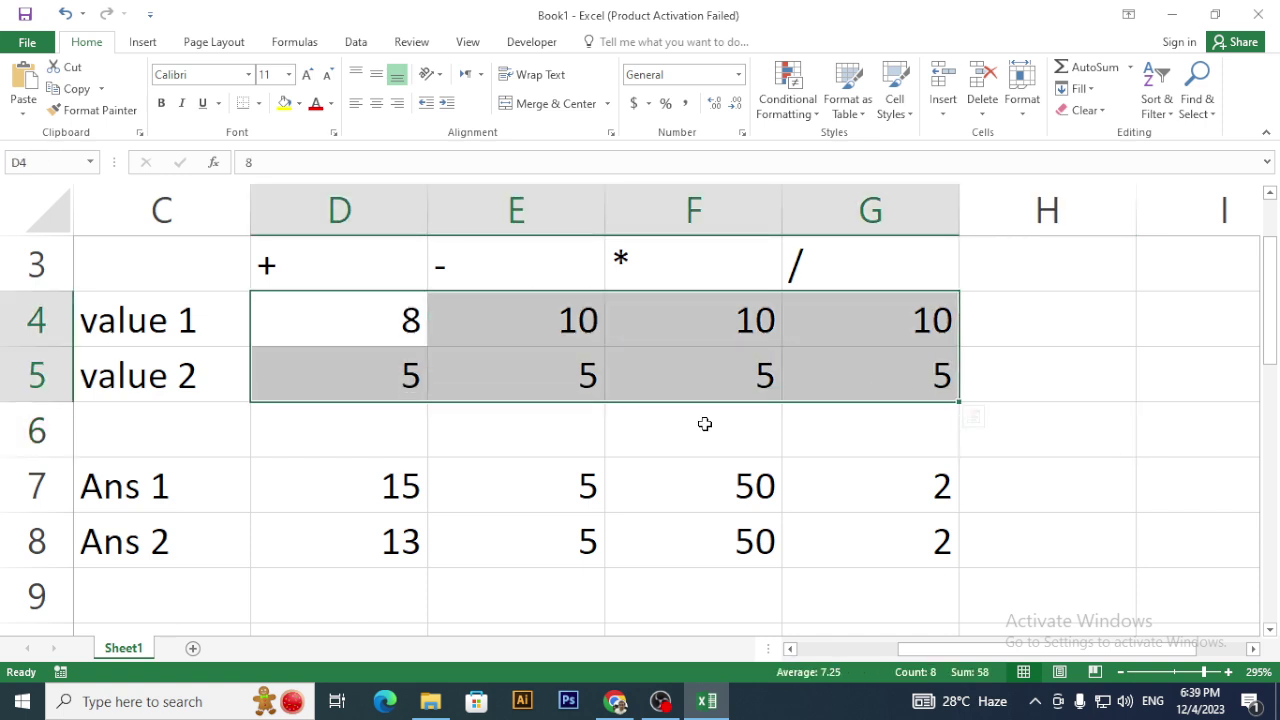
left_click_drag(258, 488, 973, 507)
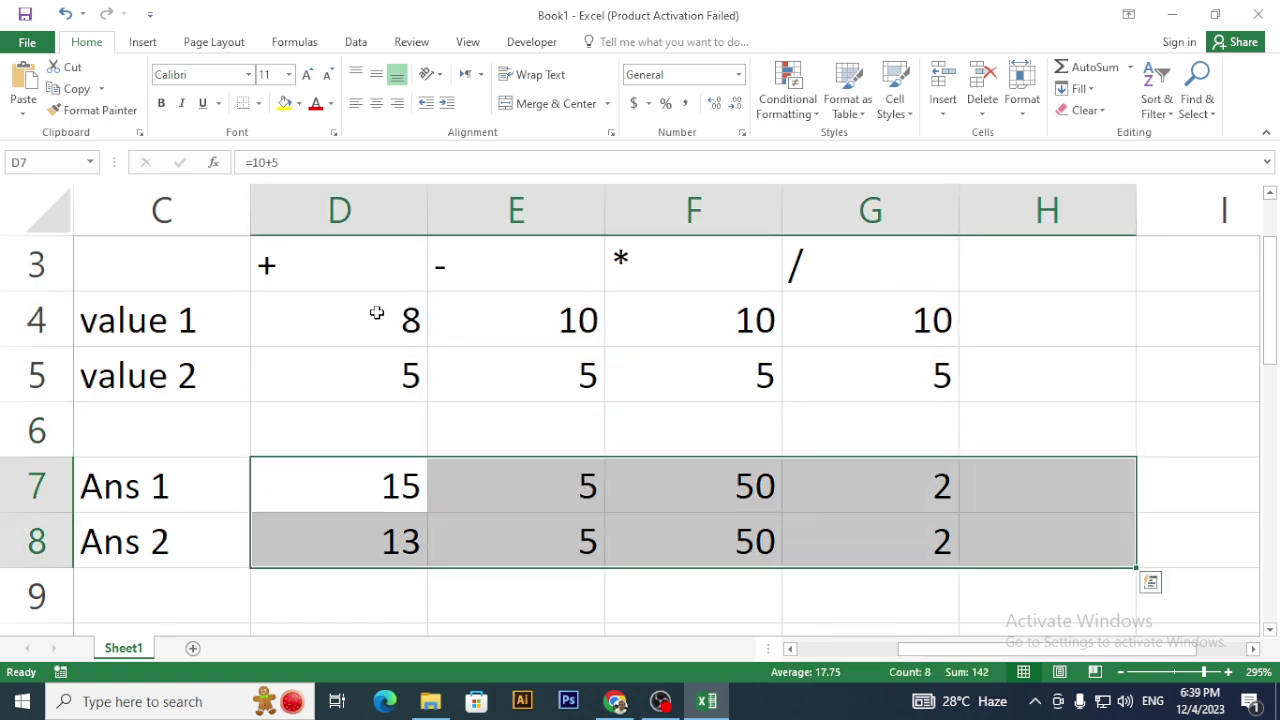
left_click_drag(377, 314, 925, 391)
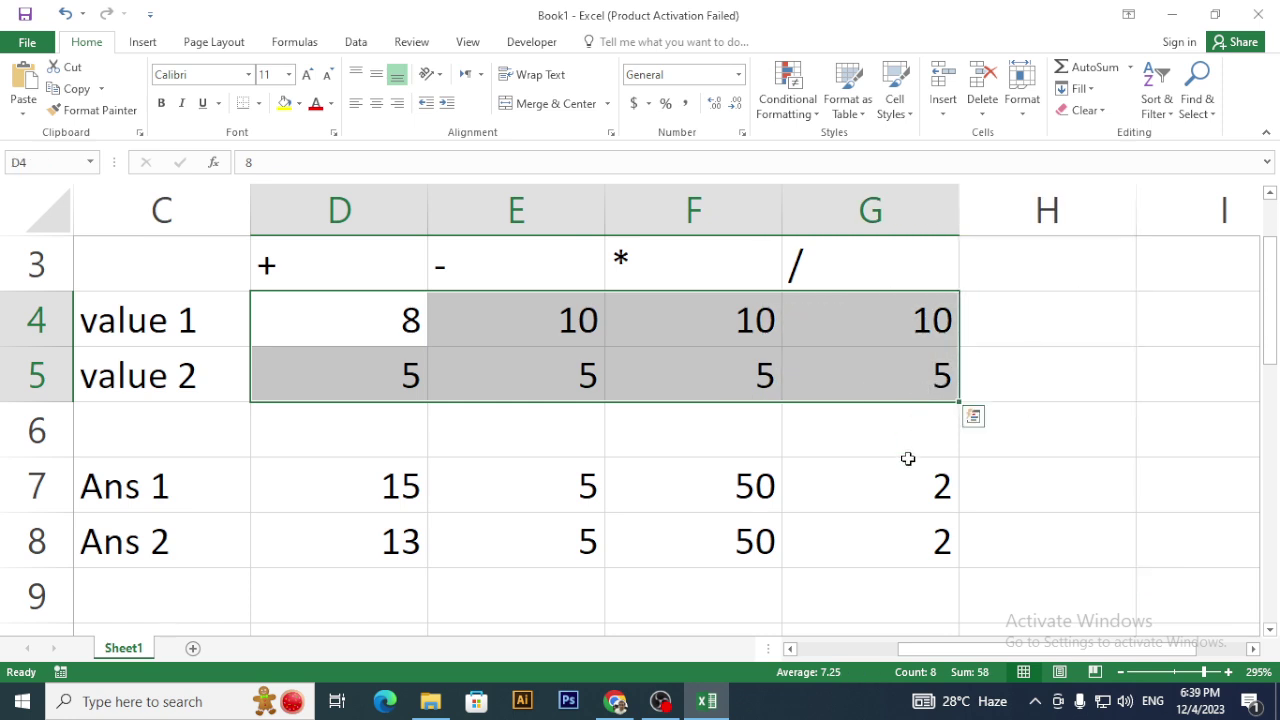
left_click_drag(1036, 325, 452, 366)
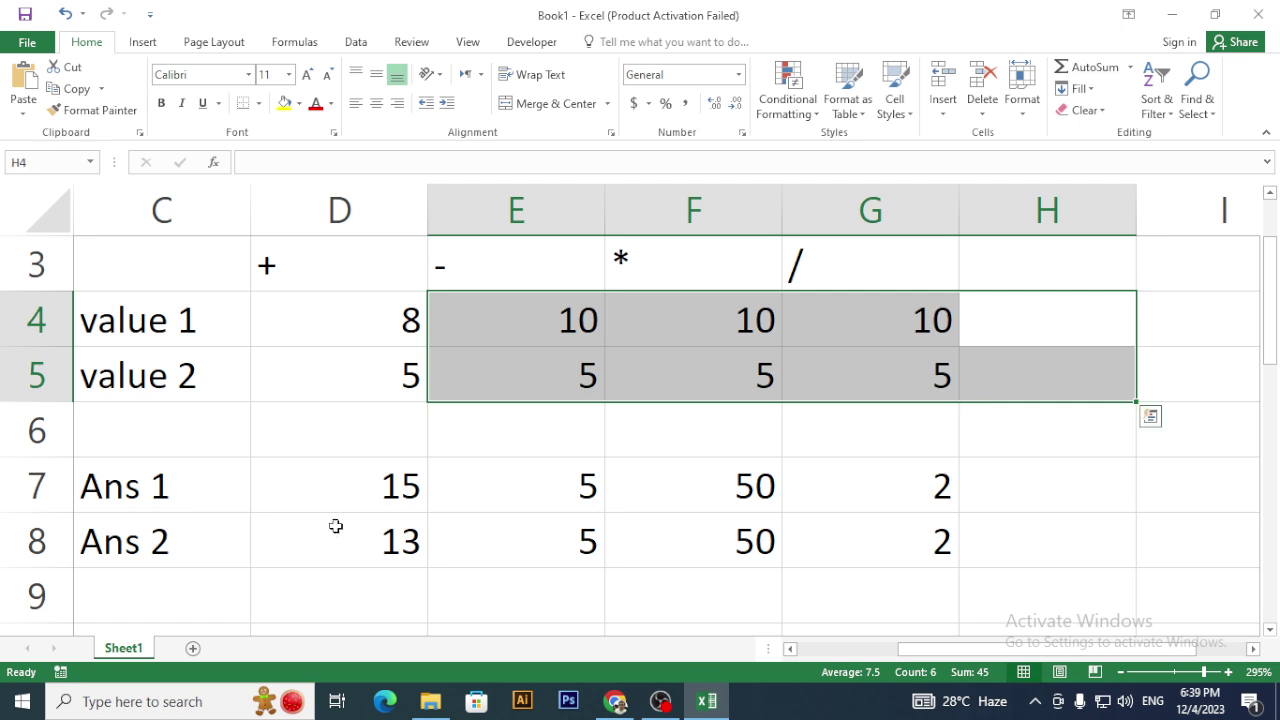
left_click_drag(337, 523, 933, 524)
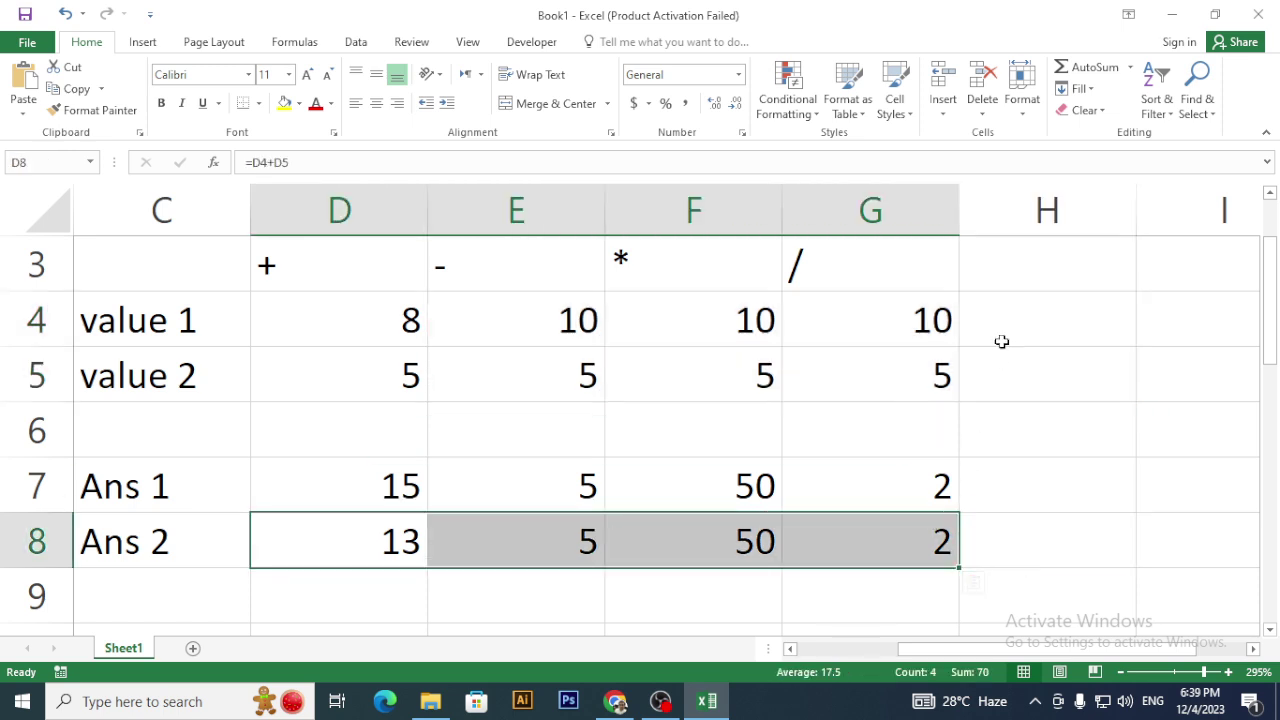
- Clear the contents of the value 1 and value 2 rows across D4:H5
left_click_drag(1002, 300, 374, 380)
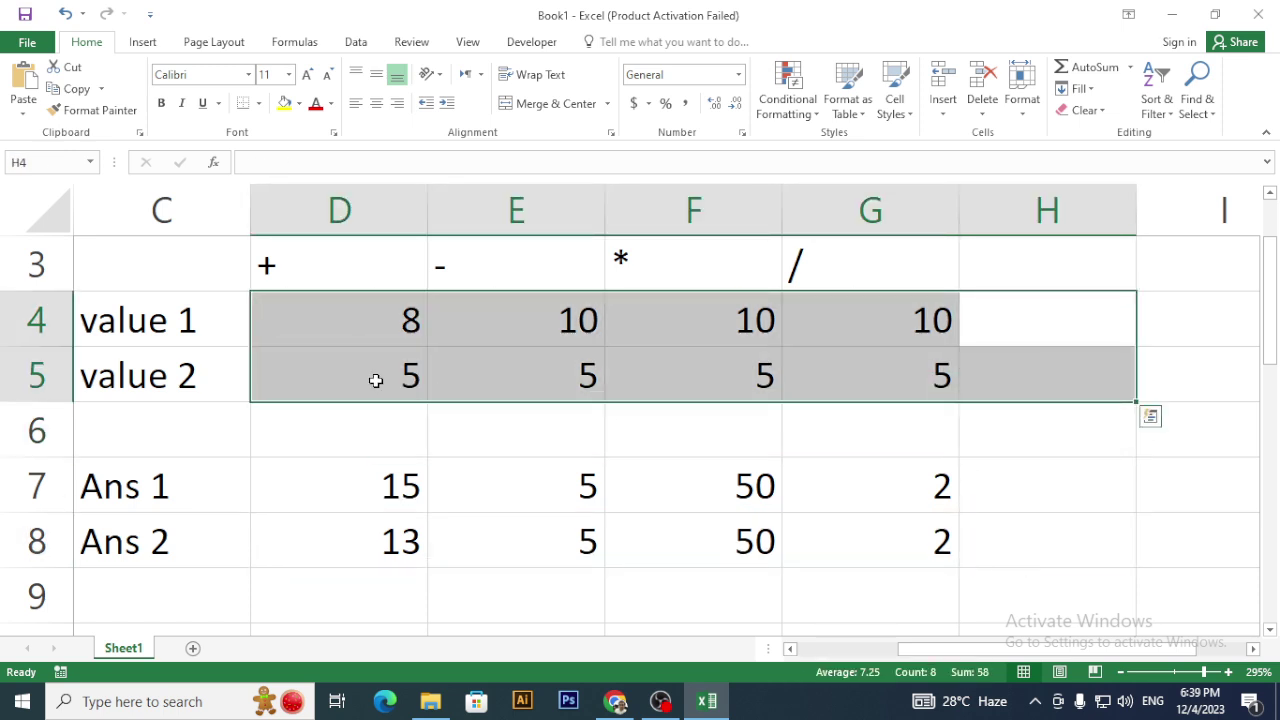
key("Delete")
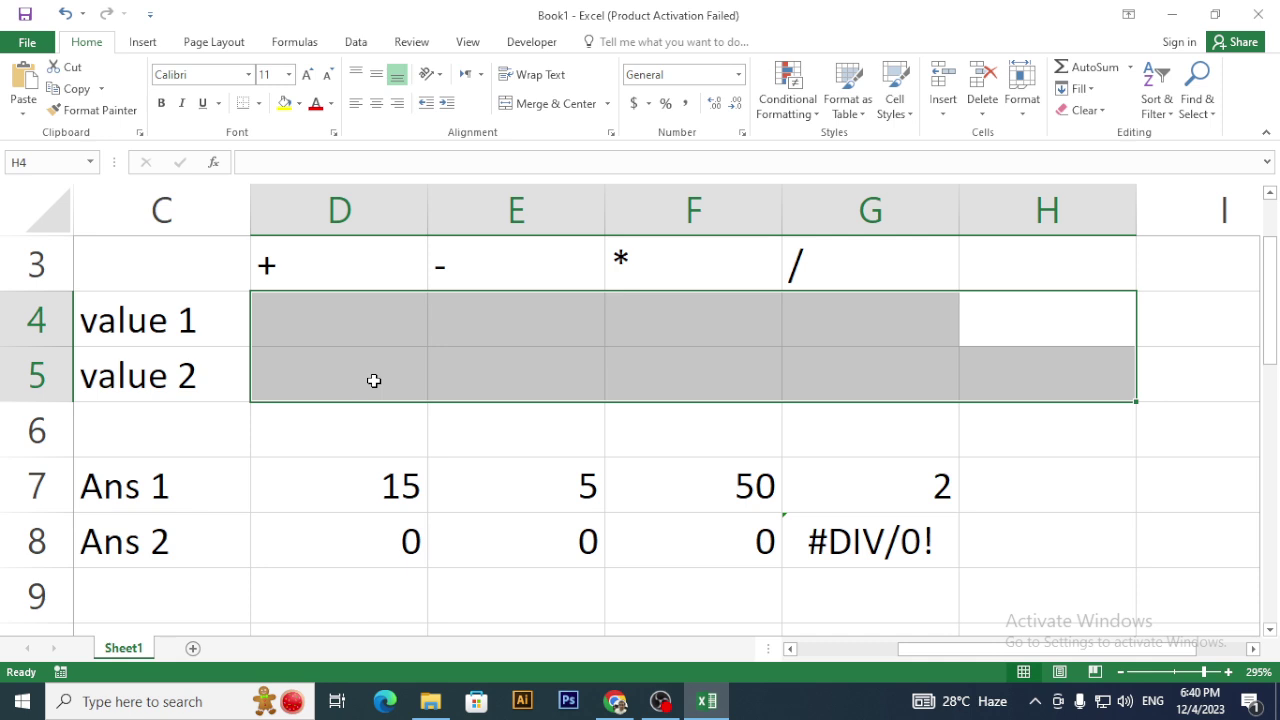
- Change the typed-number addition formula in D7 of the Ans 1 row to =10+20
double_click(389, 486)
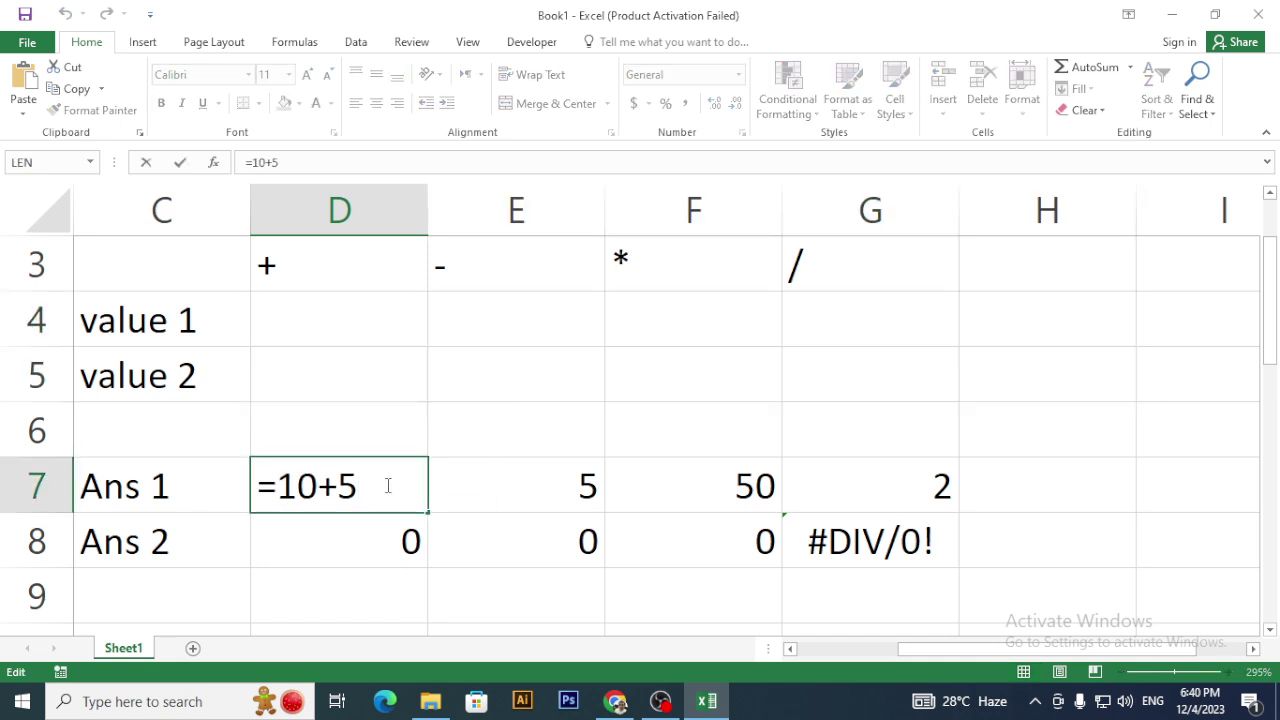
left_click_drag(389, 486, 336, 487)
left_click(366, 484)
key("Escape")
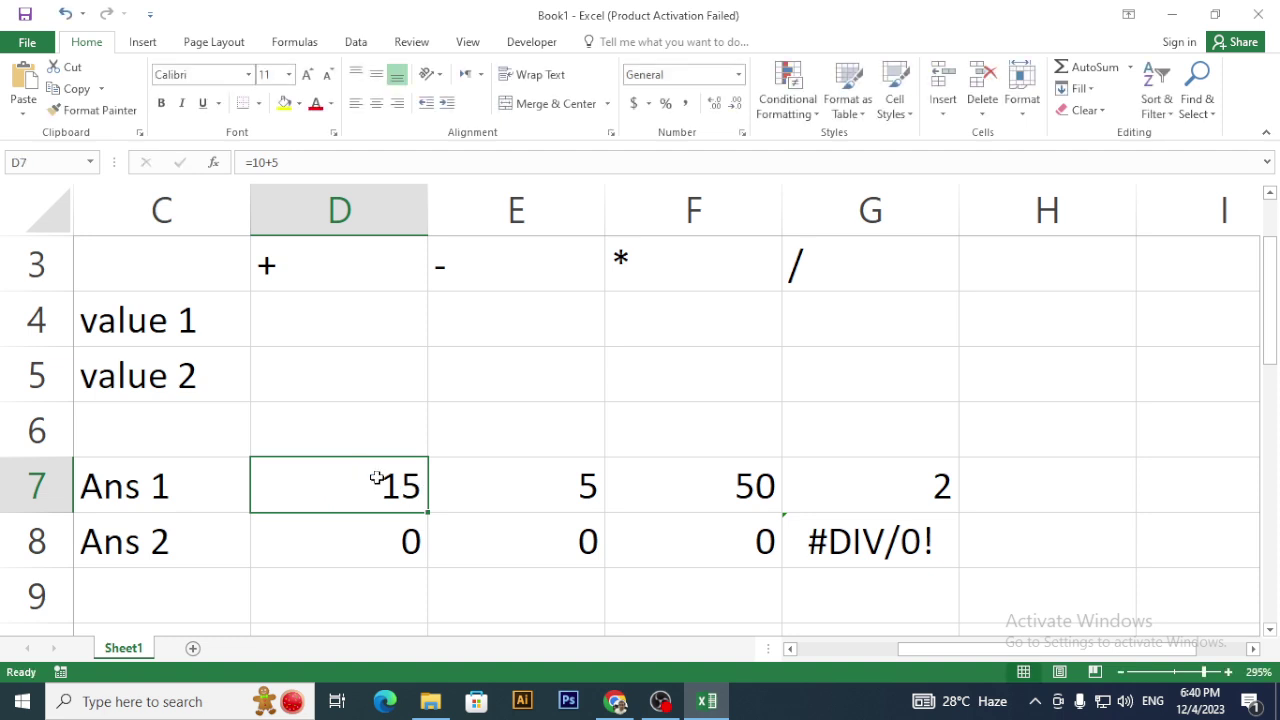
double_click(376, 479)
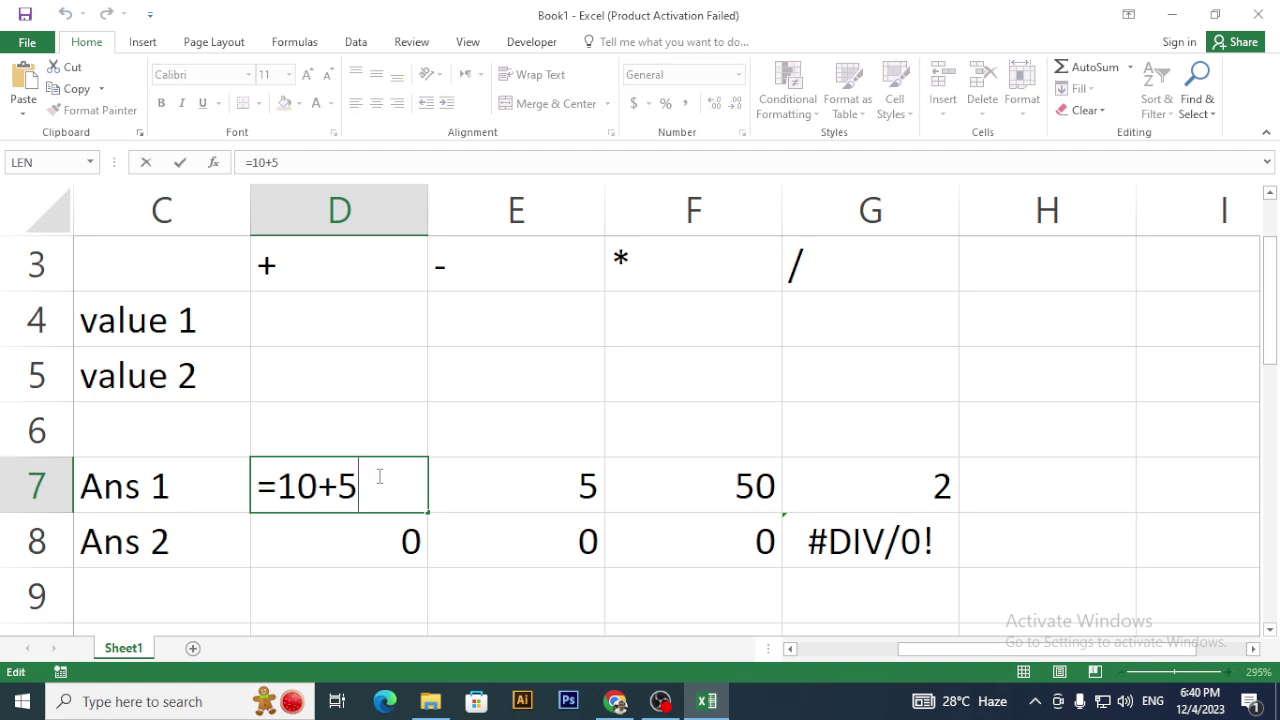
key("BackSpace")
type("20")
key("Return")
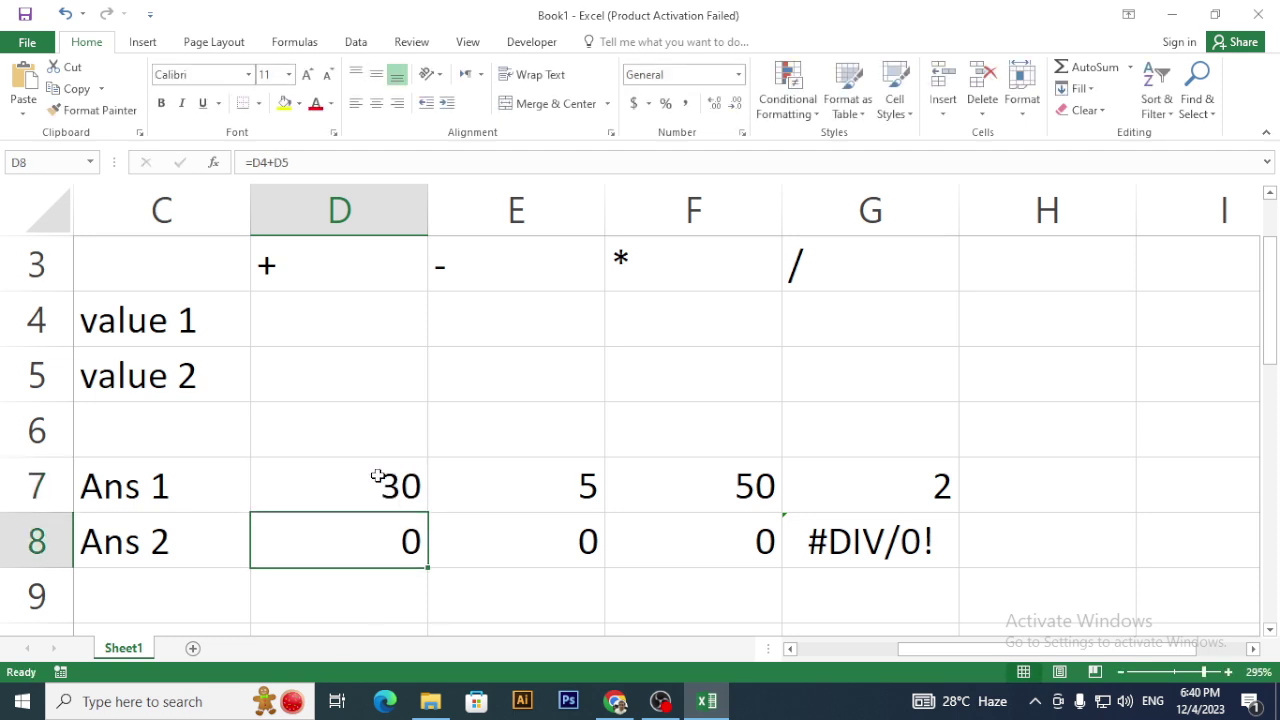
left_click(378, 478)
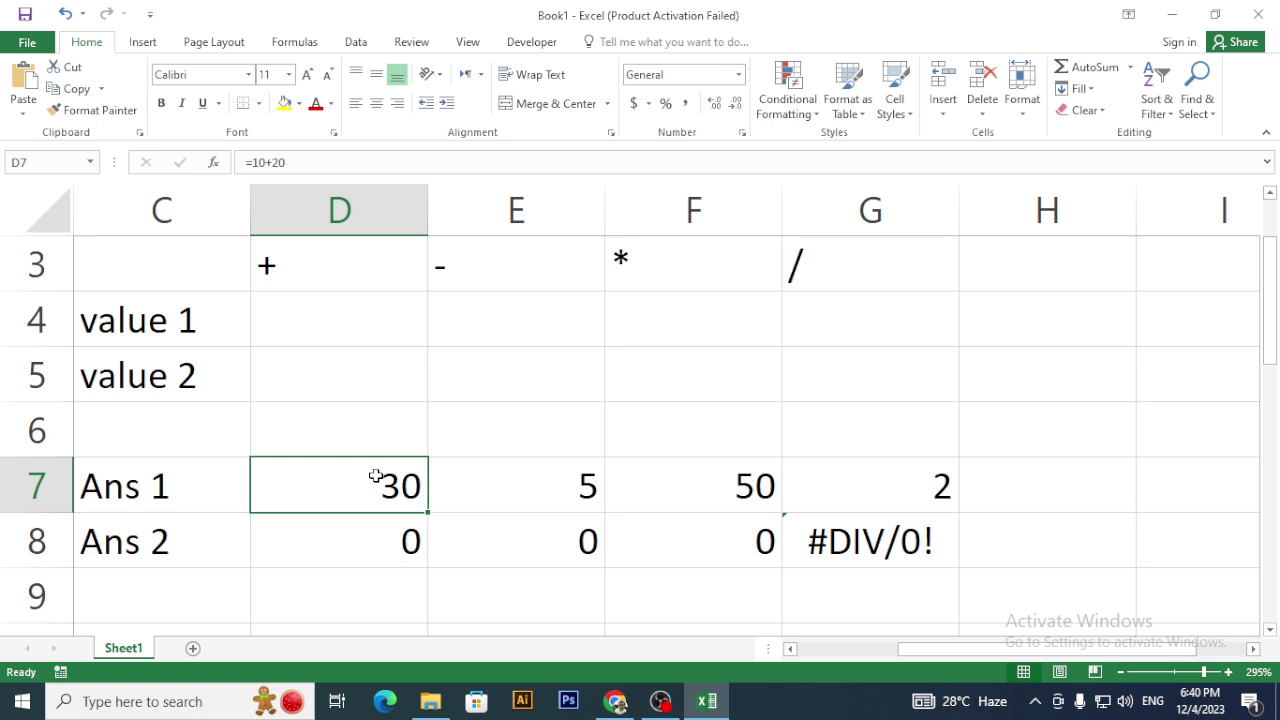
left_click(436, 393)
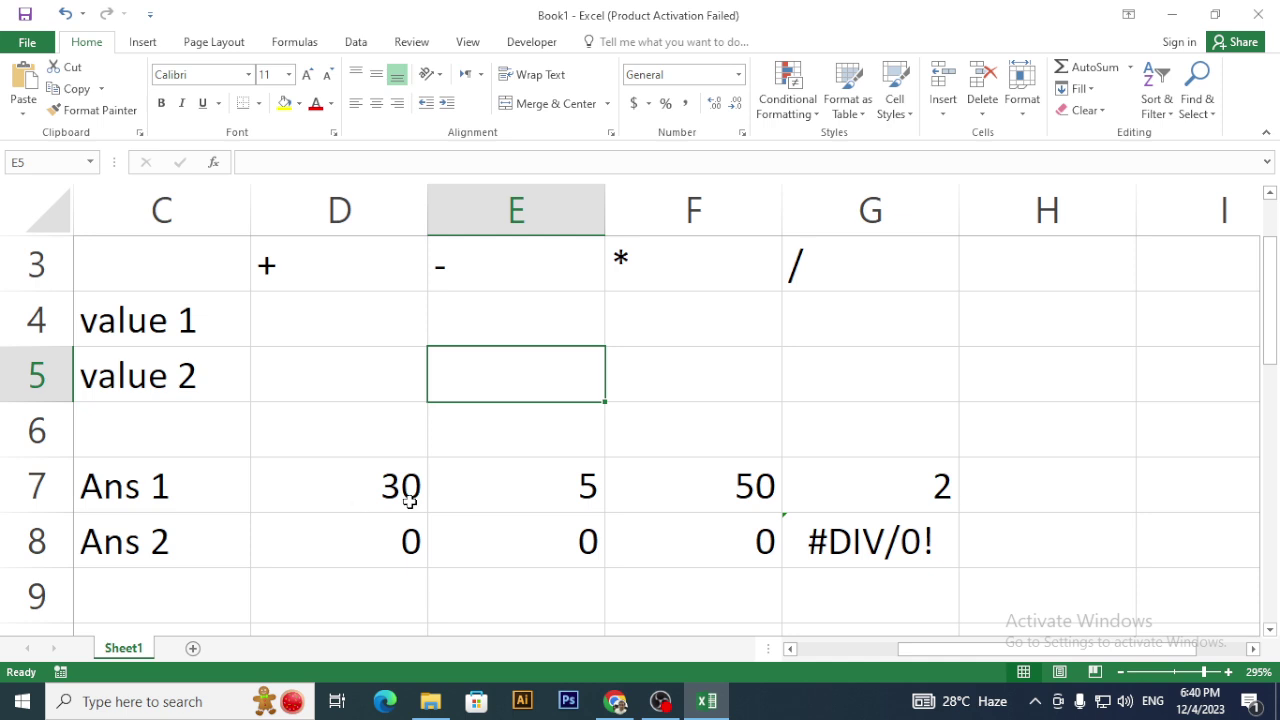
left_click(1046, 349)
left_click(40, 212)
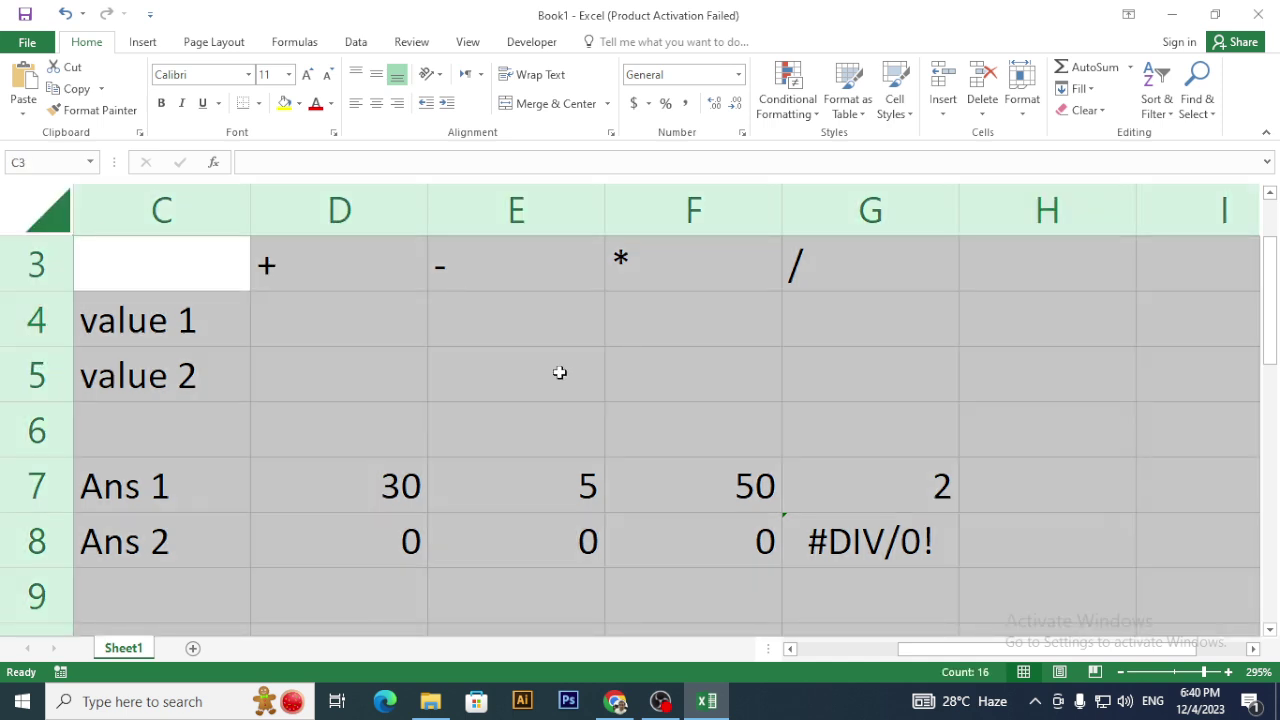
- Select cell D10 in the empty area below the answers table
scroll(489, 391, "down", 8)
left_click(362, 372)
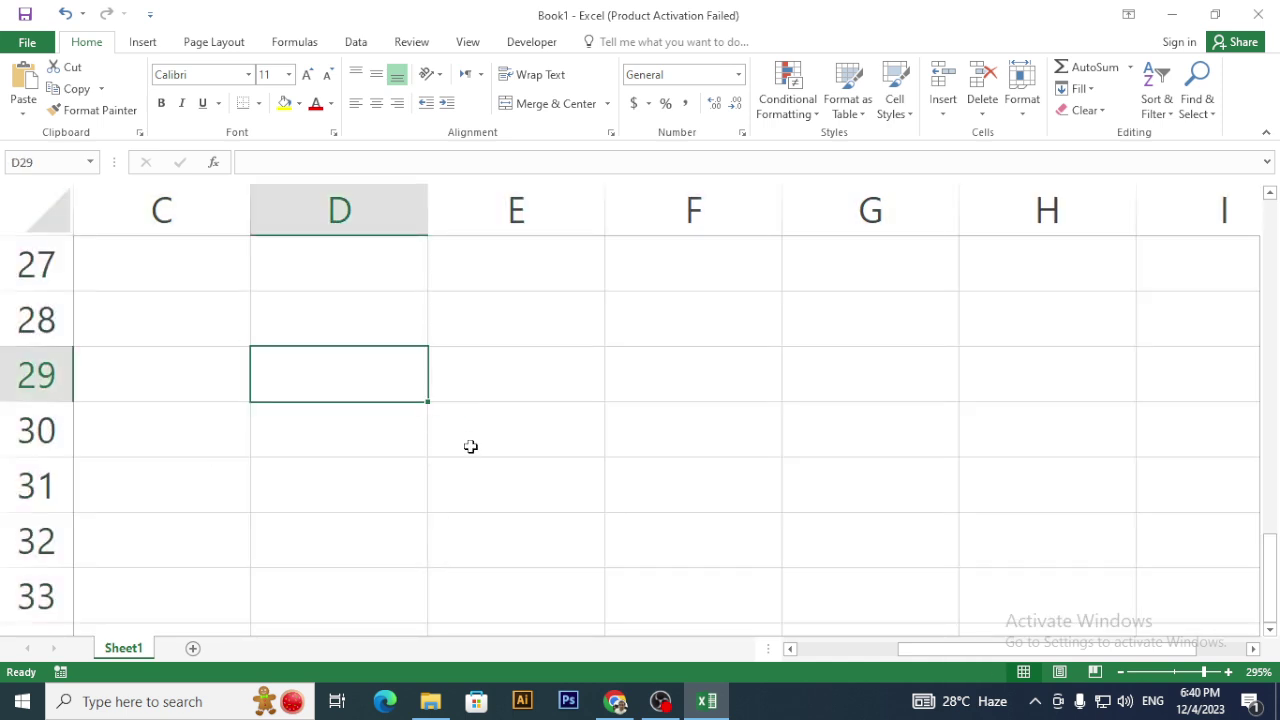
scroll(470, 446, "up", 6)
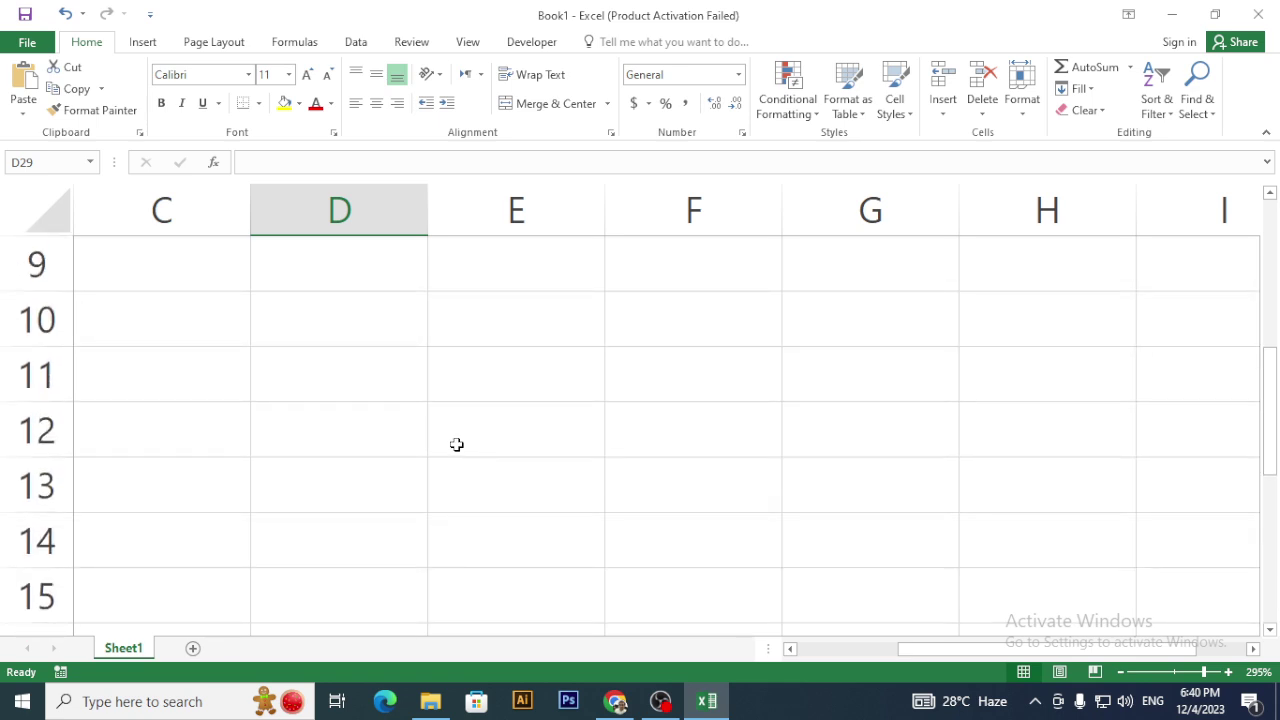
left_click(352, 357)
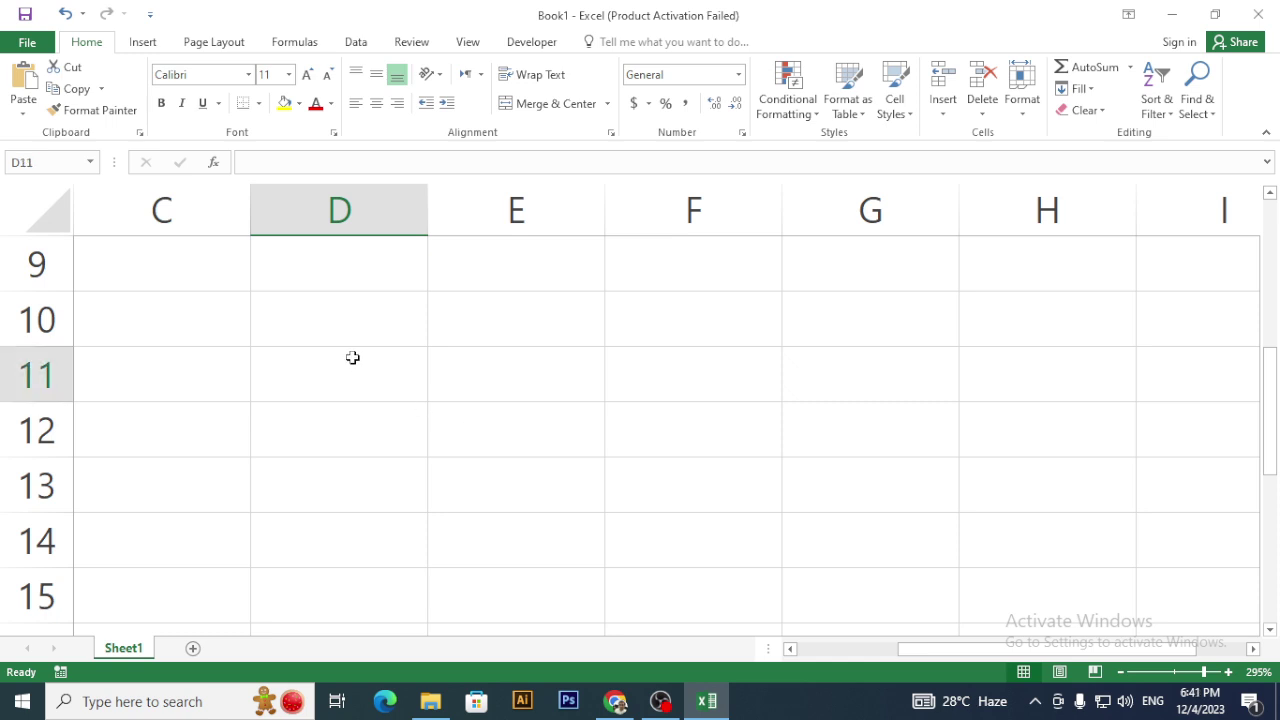
left_click(350, 328)
type("=ra")
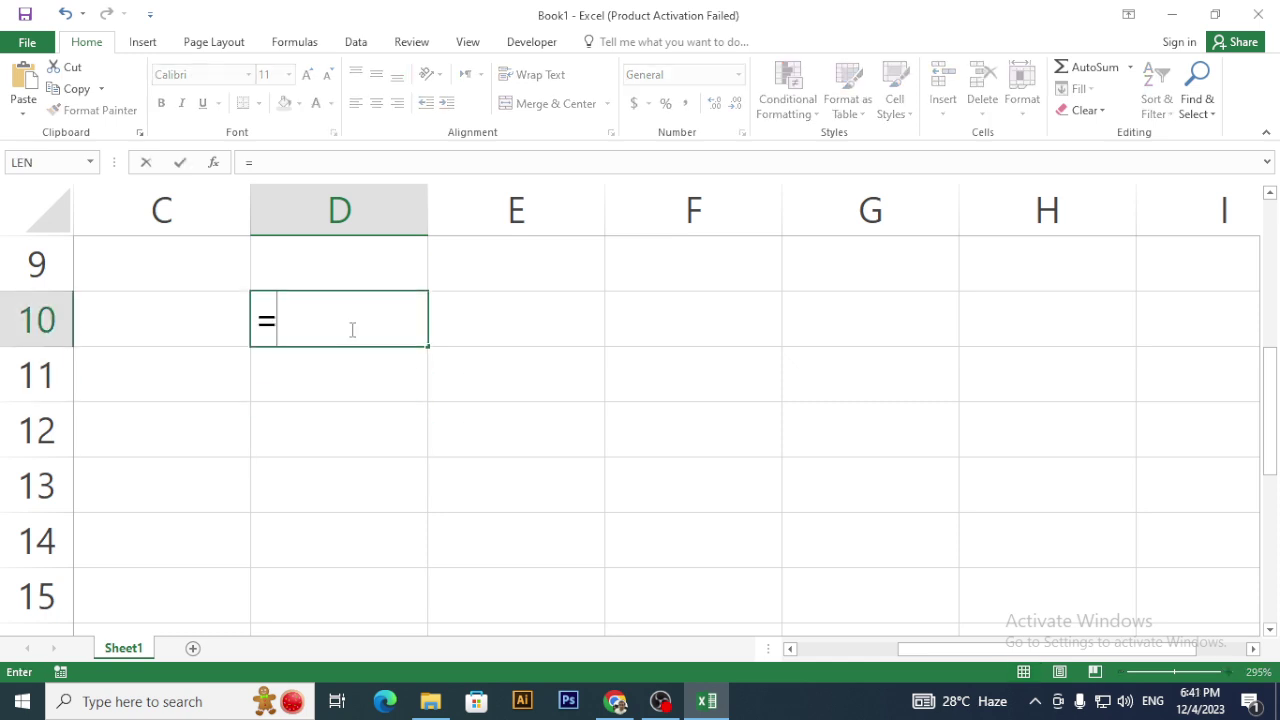
key("BackSpace")
key("BackSpace")
key("BackSpace")
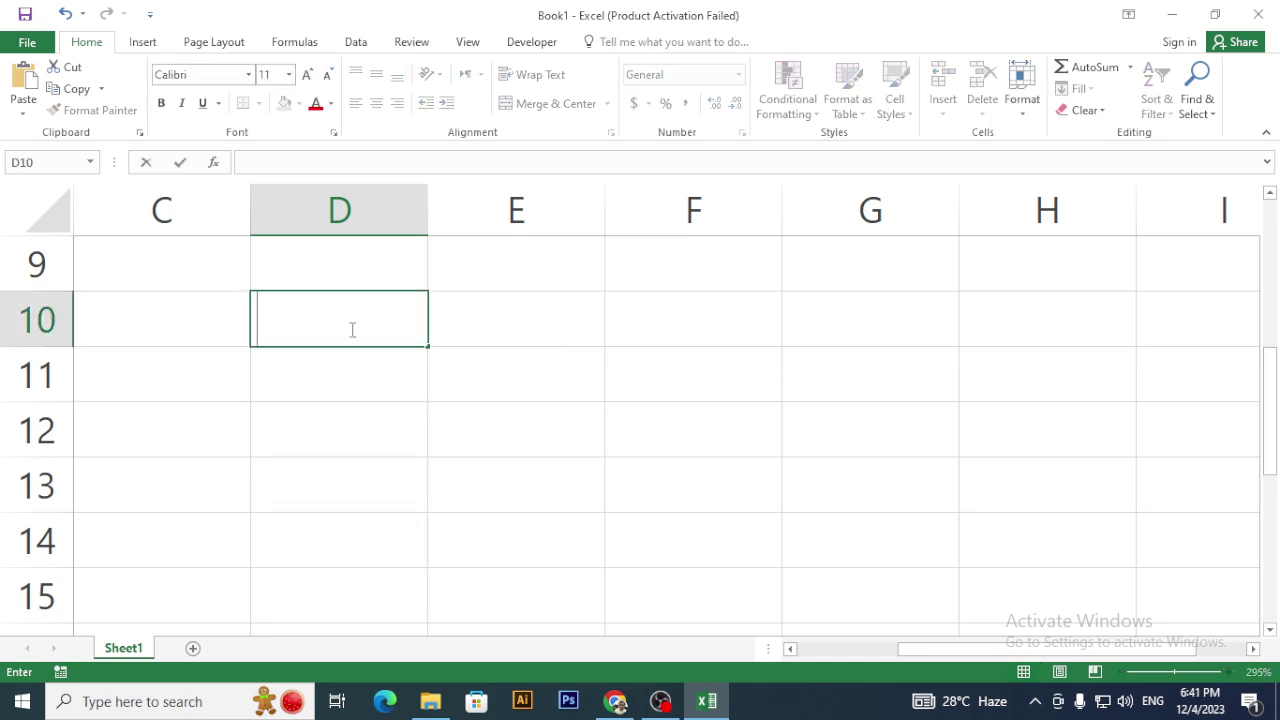
- Enter the numbers 20, 15, 28, 92, 74, 55 and 65 down column D from D10 to D16
type("20")
key("Return")
type("15")
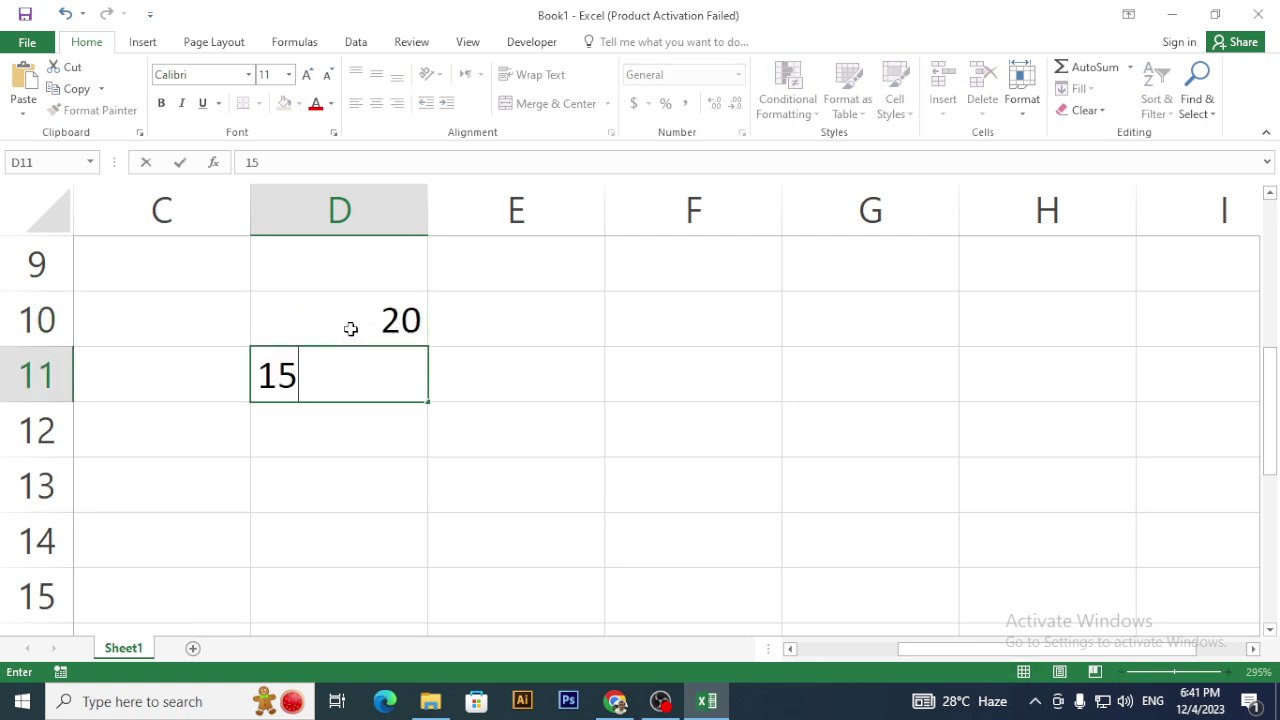
key("Return")
type("28")
key("Return")
type("9")
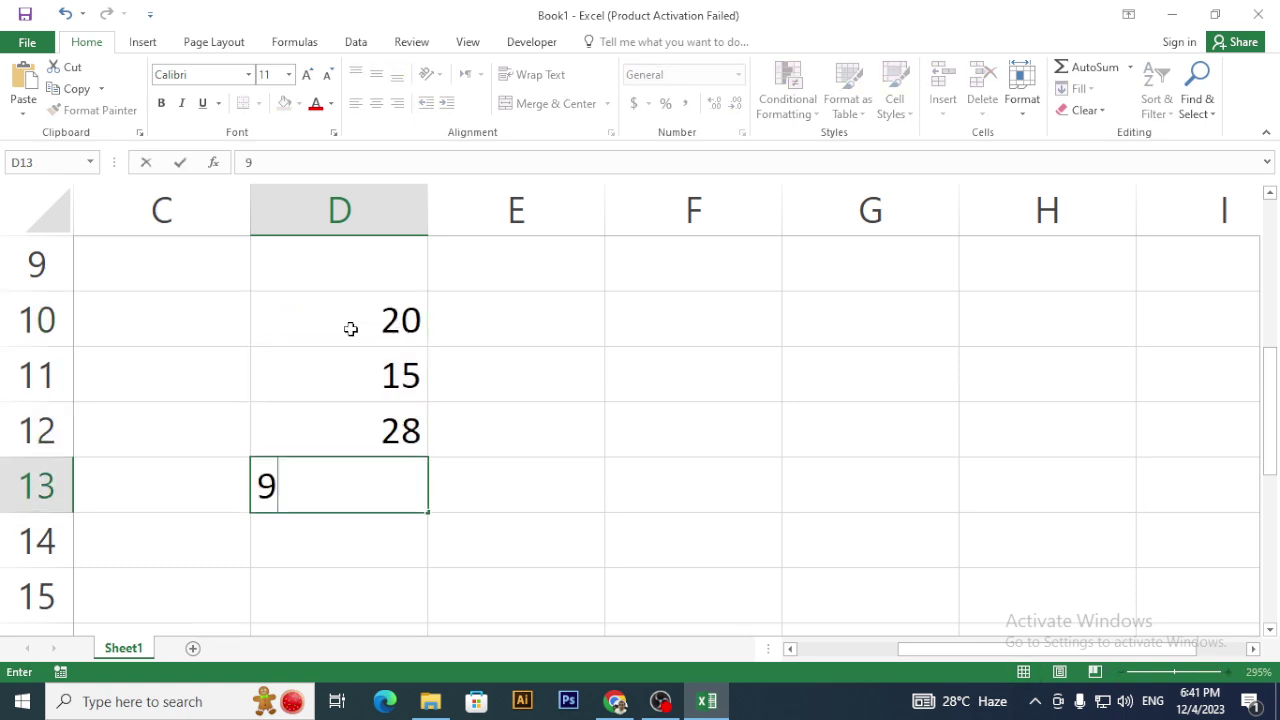
type("2")
key("Return")
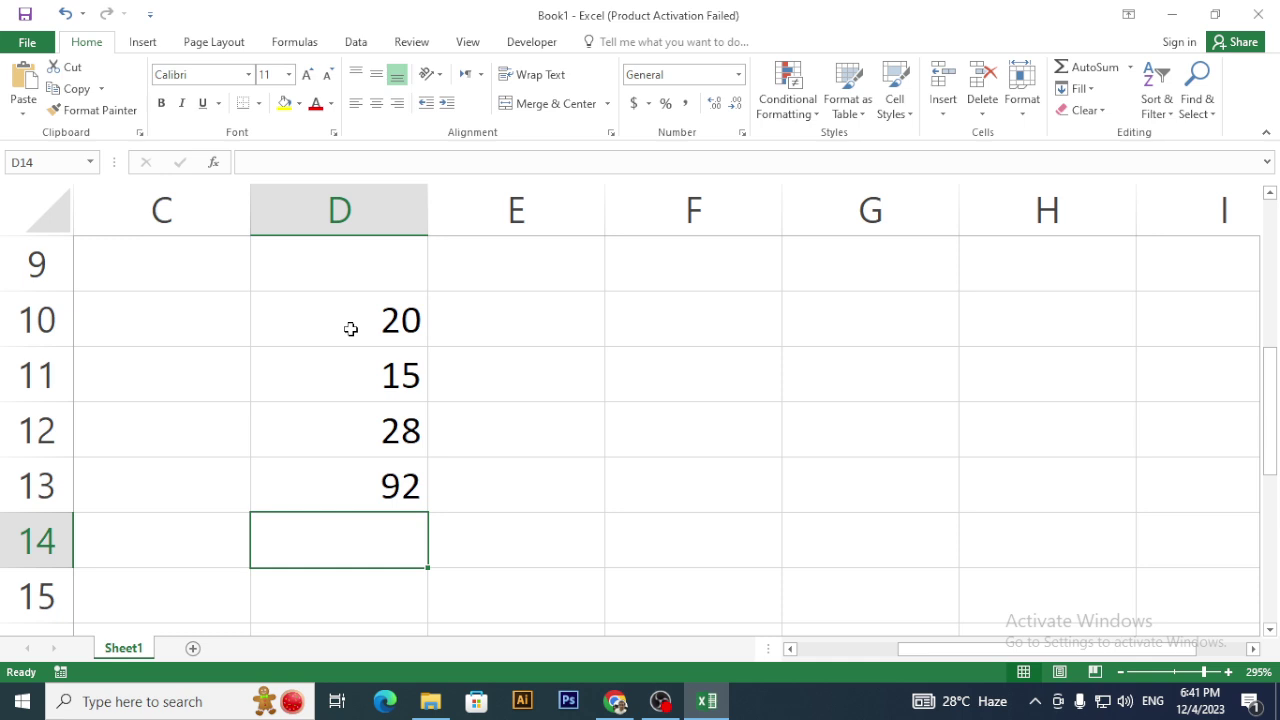
type("74")
key("Return")
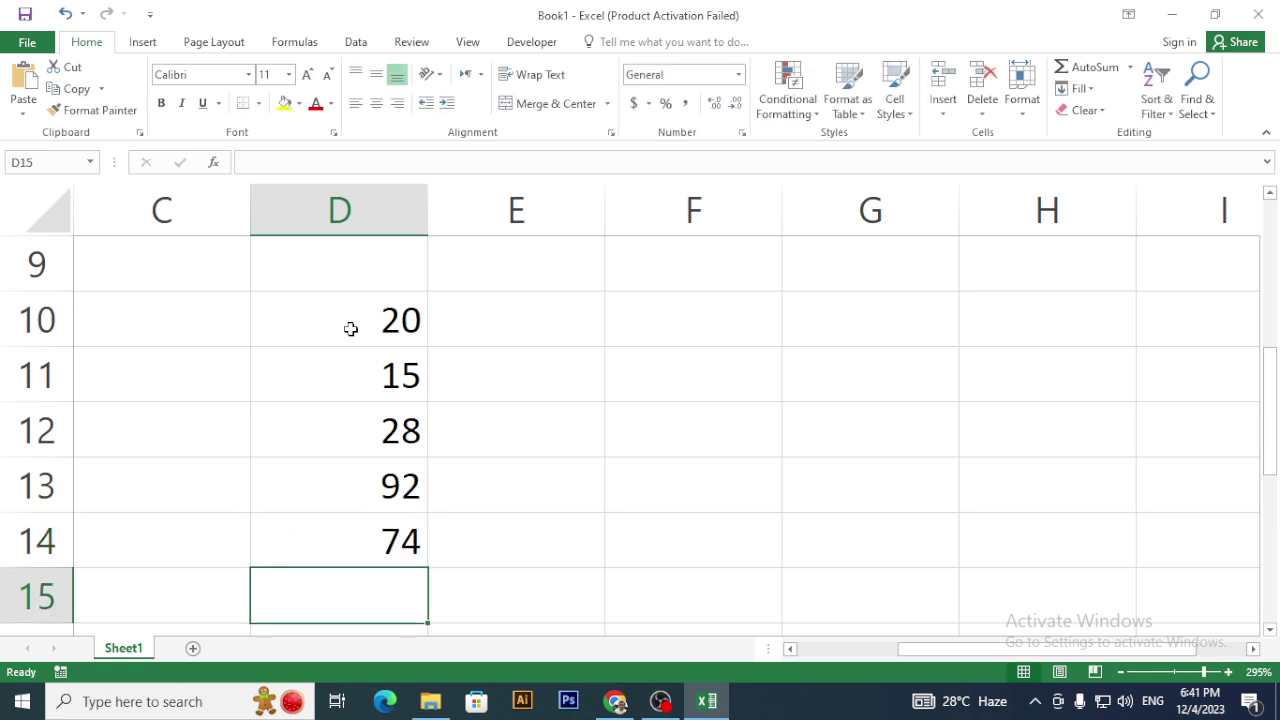
type("55")
key("Return")
type("65")
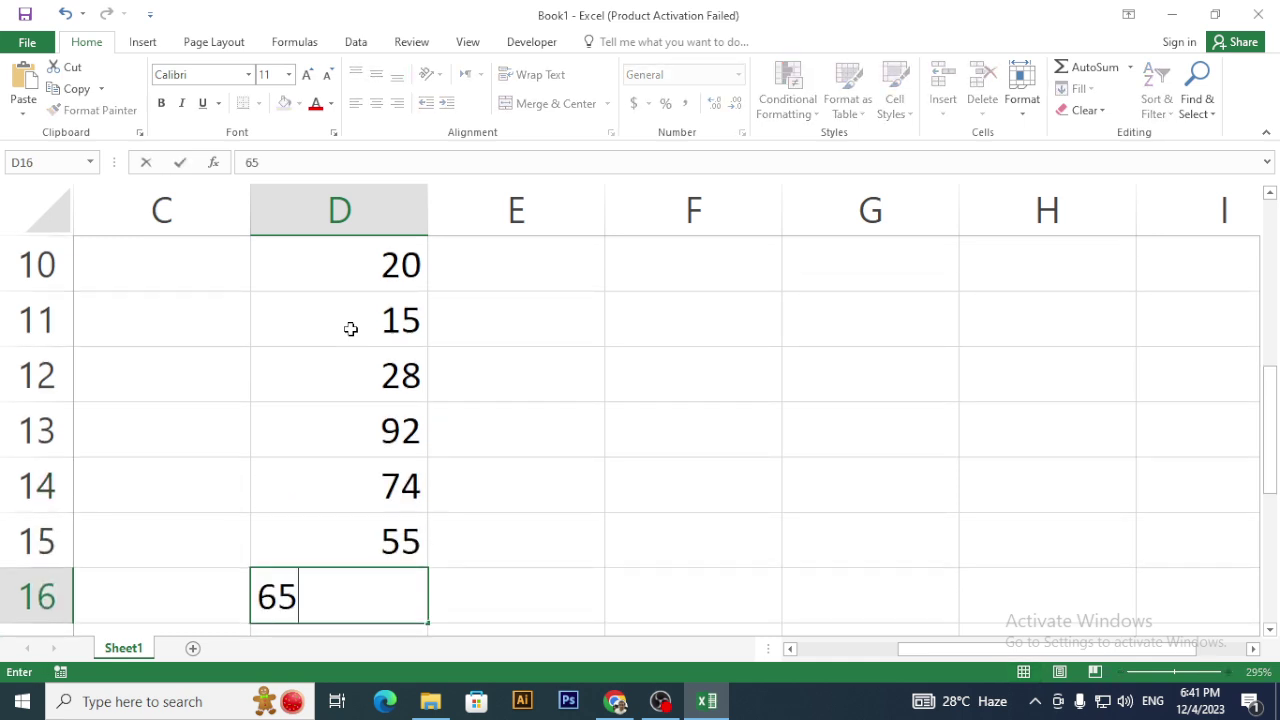
key("Return")
scroll(554, 343, "down", 1)
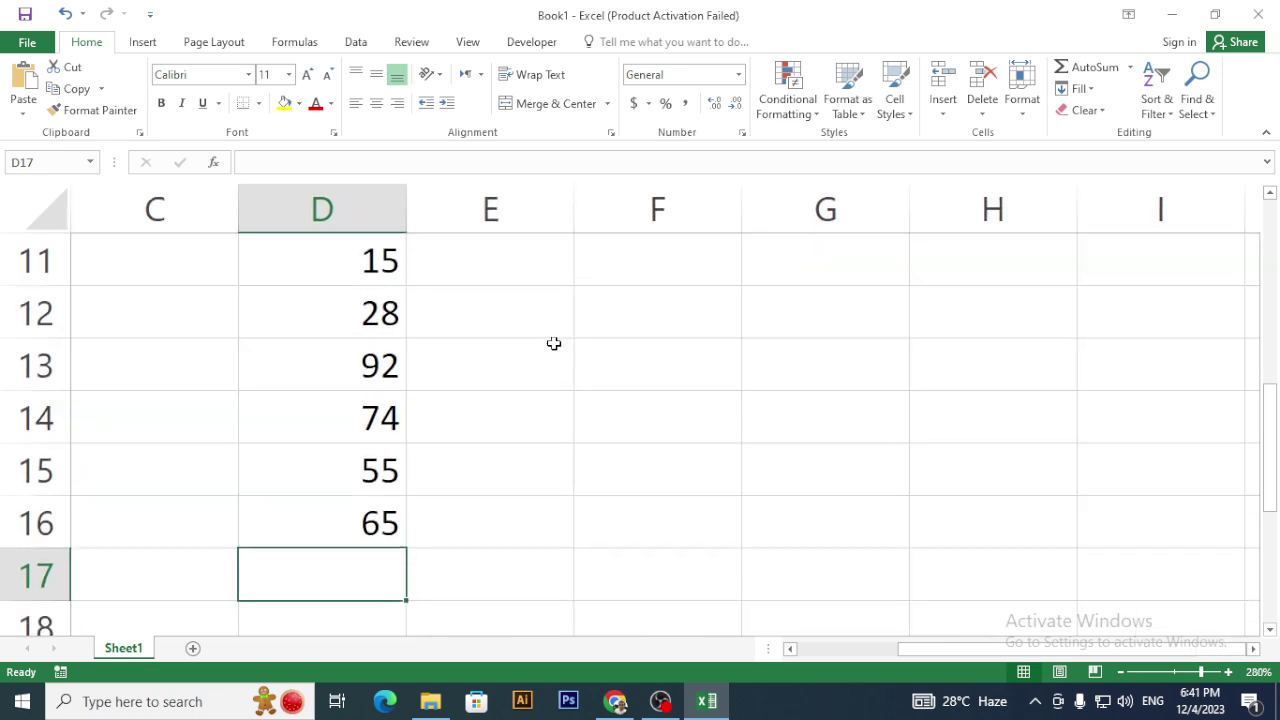
scroll(554, 343, "down", 3)
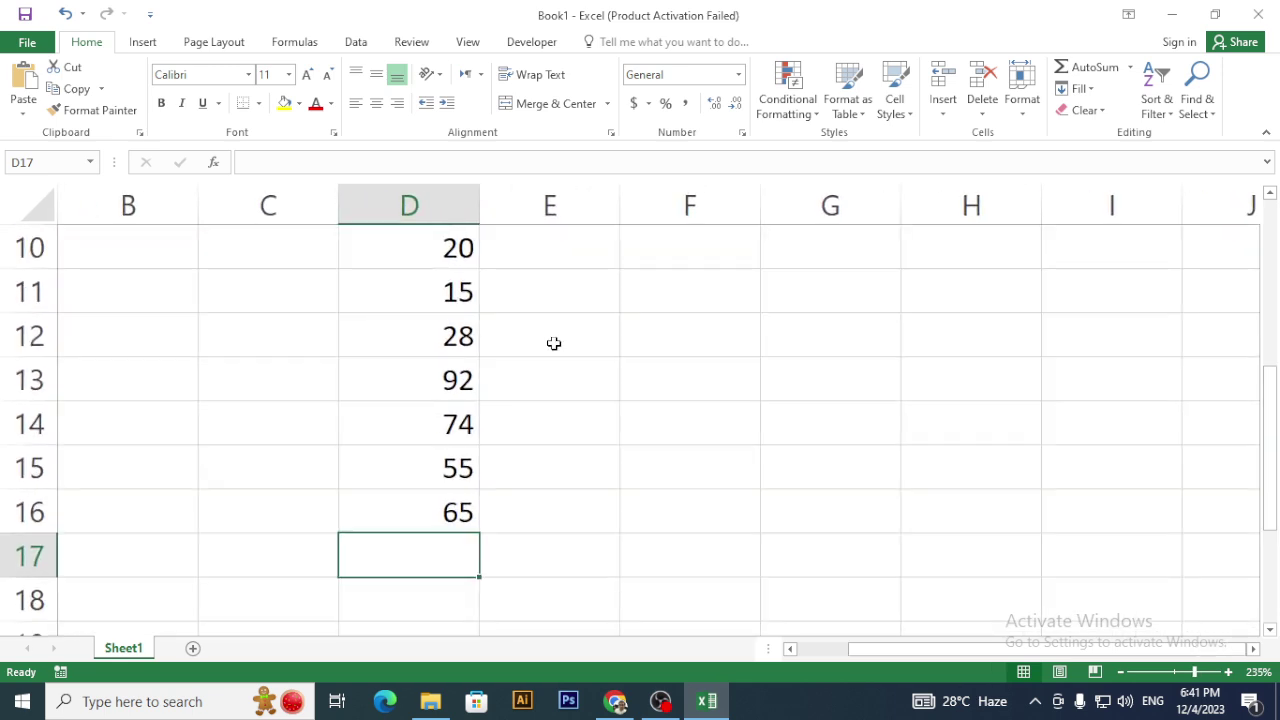
scroll(554, 343, "up", 1)
scroll(554, 343, "down", 1)
left_click_drag(473, 245, 463, 512)
key("ctrl+c")
scroll(463, 507, "down", 1)
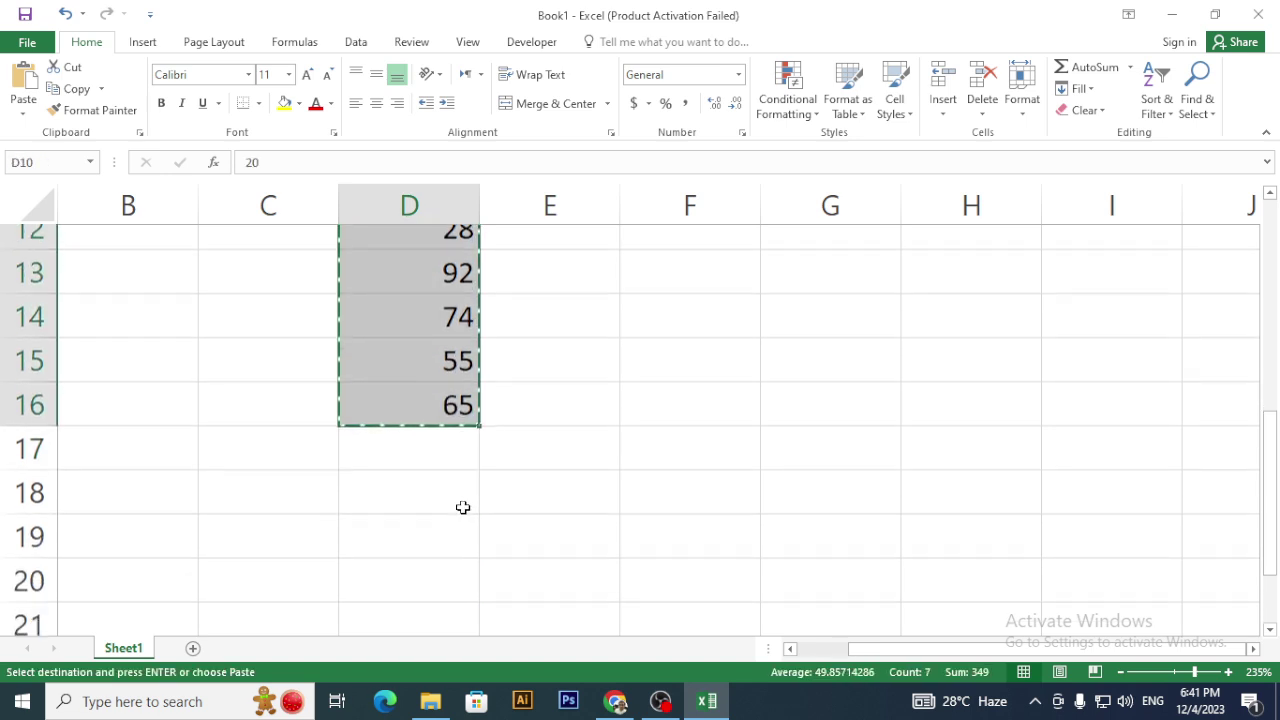
left_click(451, 451)
key("ctrl+c")
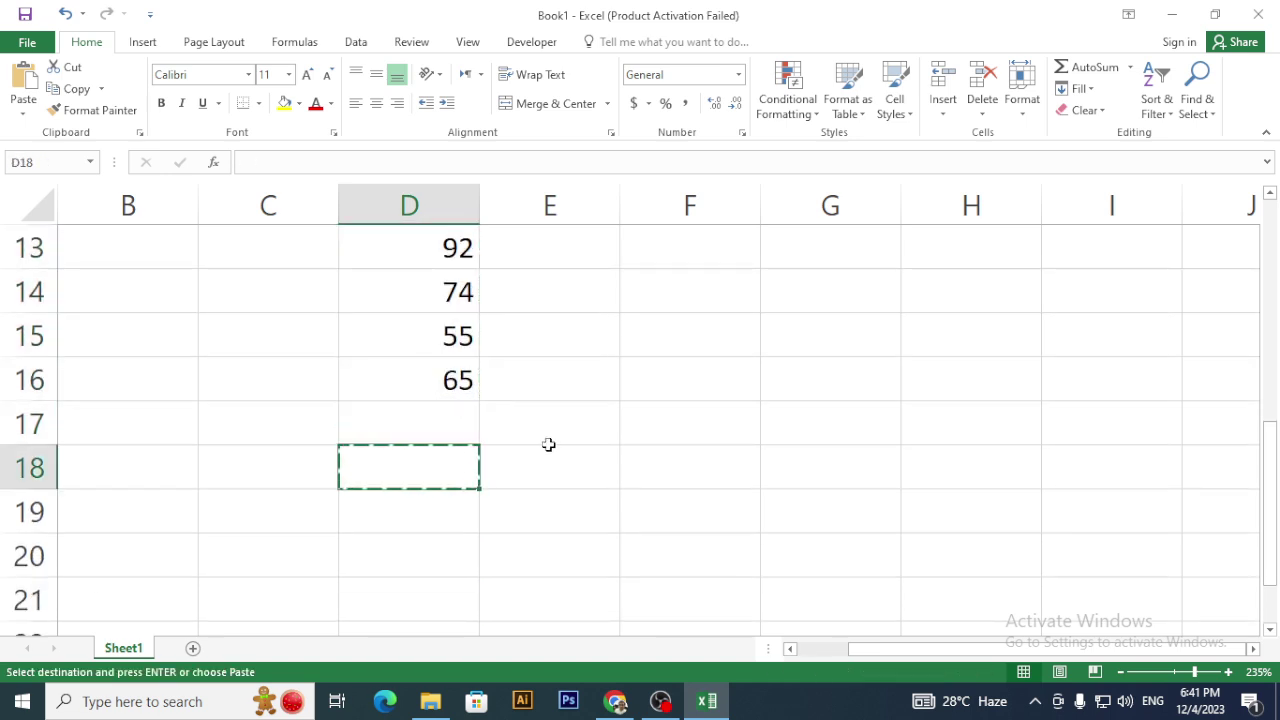
- Move the seven numbers from D10:D16 down to D18:D24
scroll(457, 300, "up", 2)
left_click_drag(459, 374, 474, 555)
key("ctrl+c")
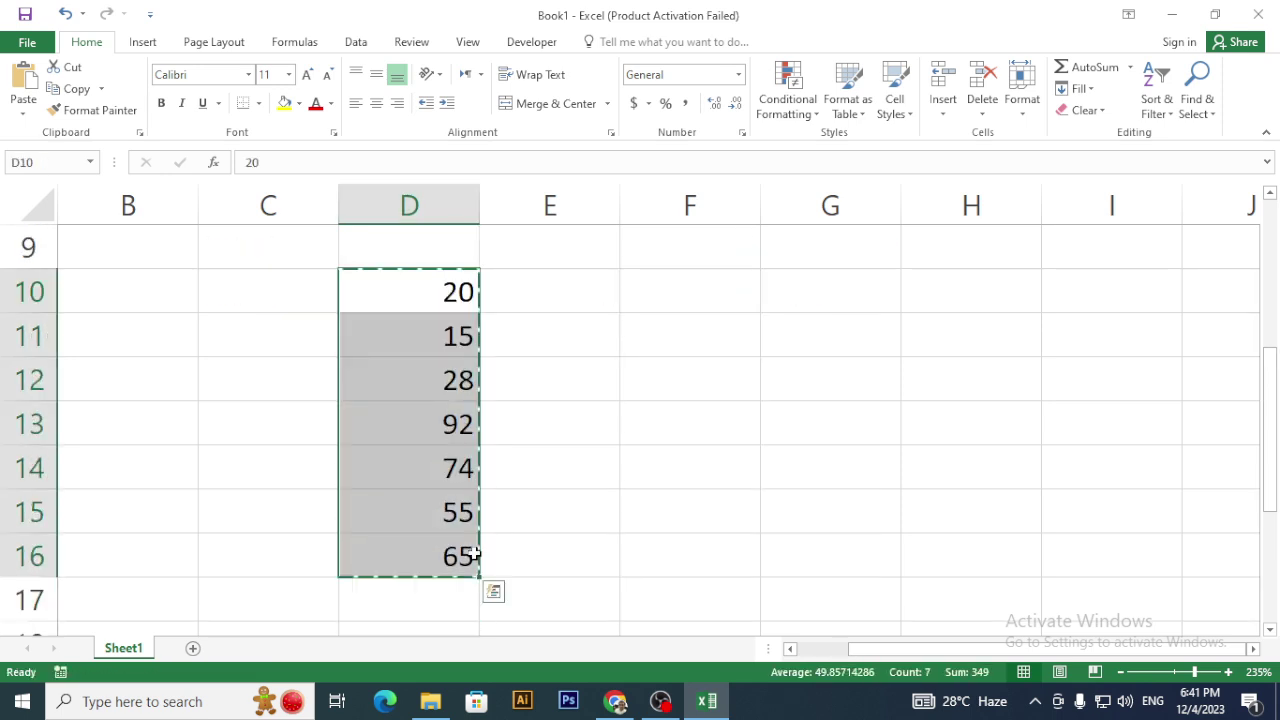
scroll(476, 548, "down", 2)
left_click(431, 377)
key("Return")
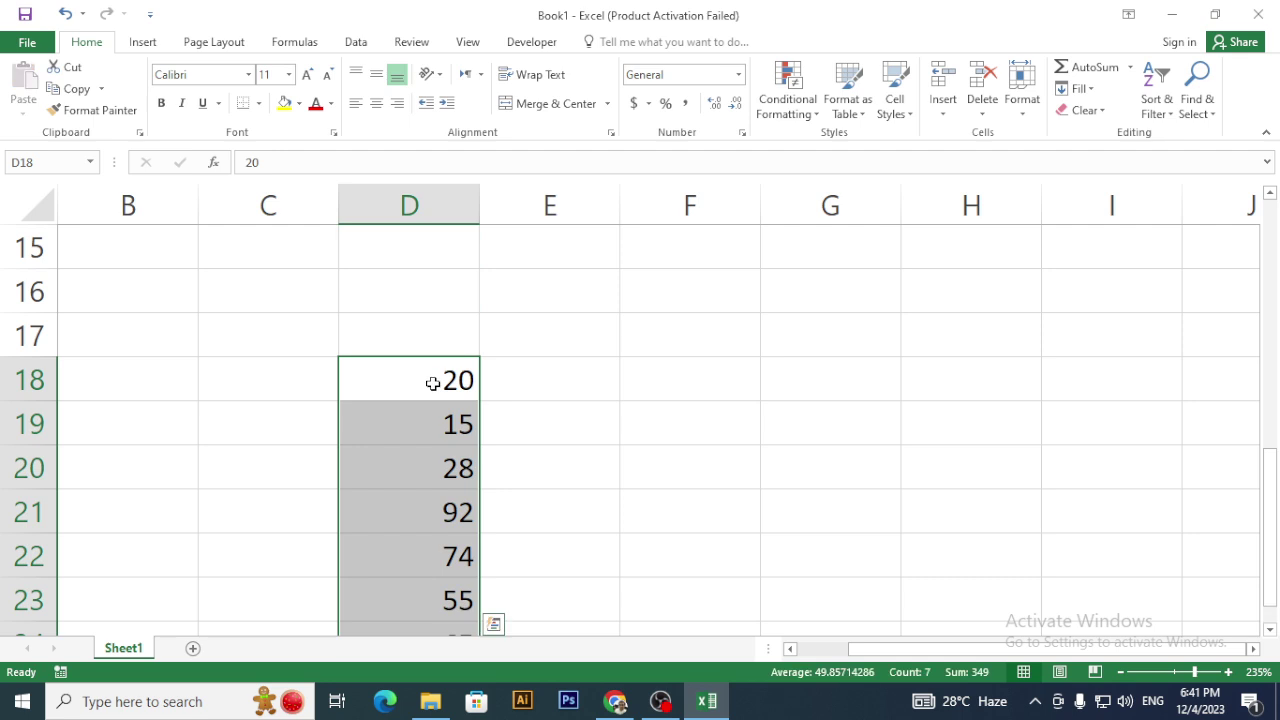
scroll(551, 391, "down", 2)
scroll(551, 391, "up", 2)
scroll(551, 391, "down", 1)
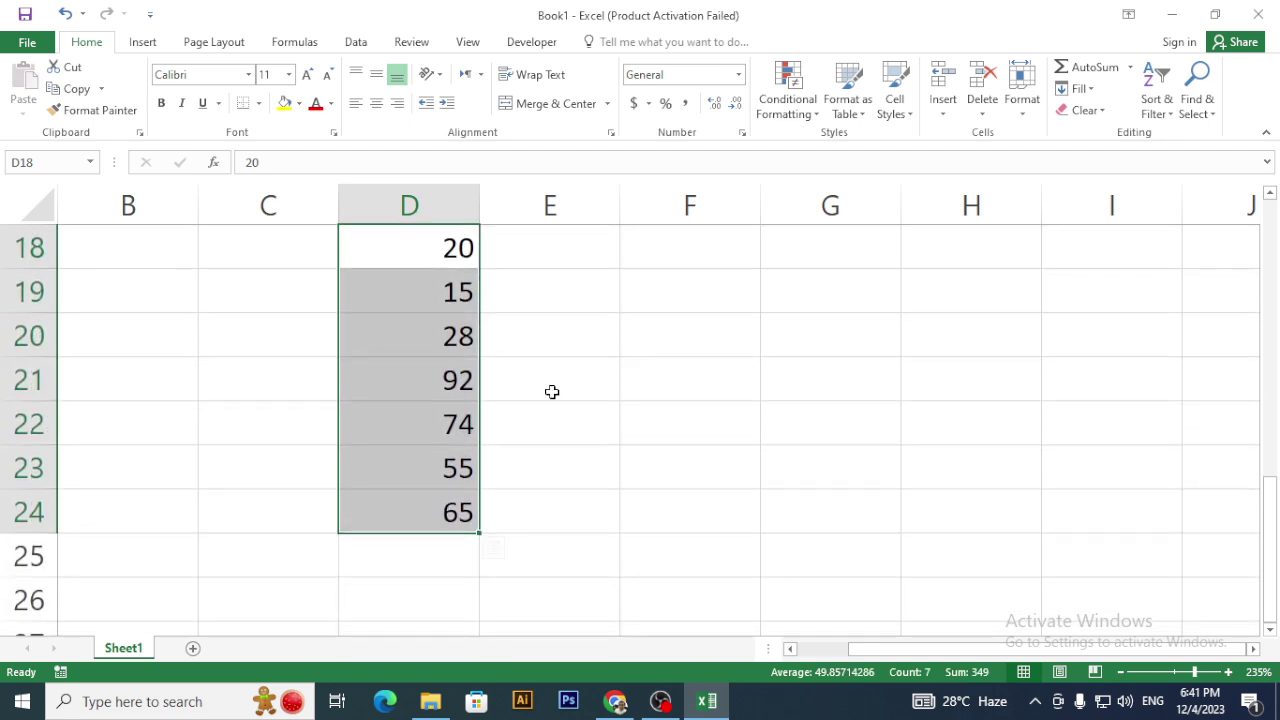
- Highlight the list of numbers in D18:D24
left_click(700, 385)
left_click(1270, 192)
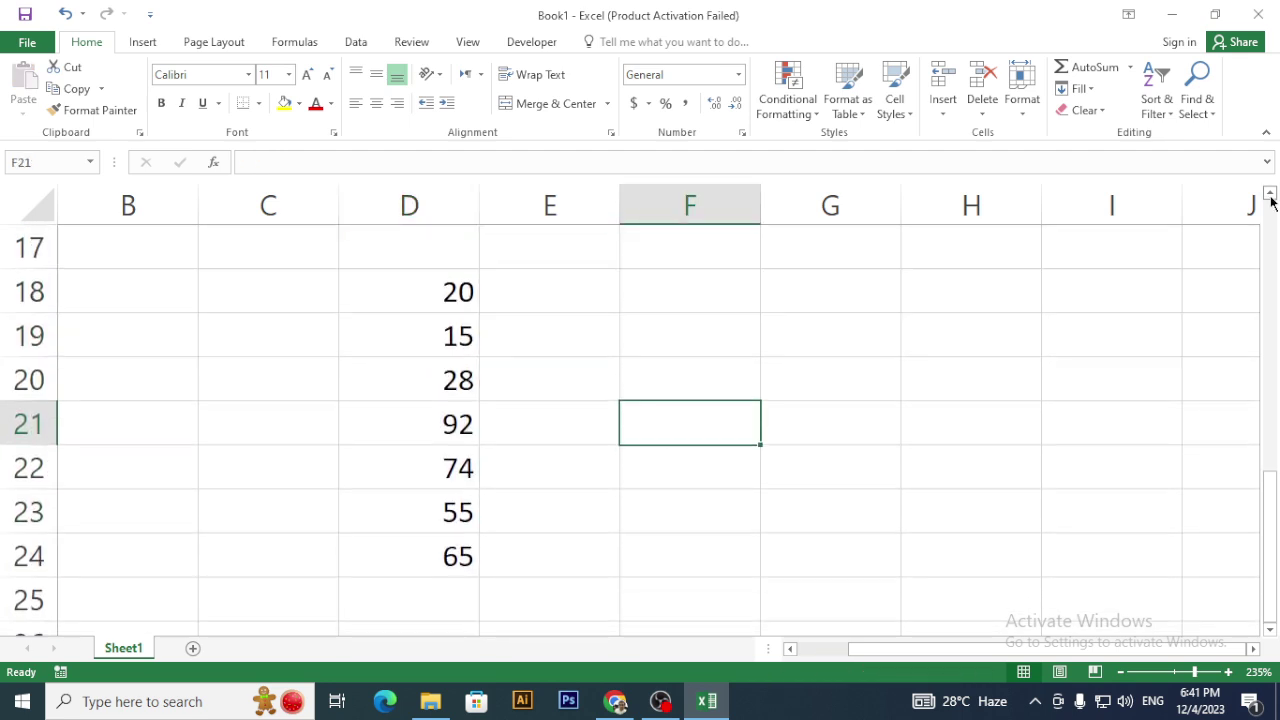
left_click(729, 340)
left_click_drag(420, 291, 416, 565)
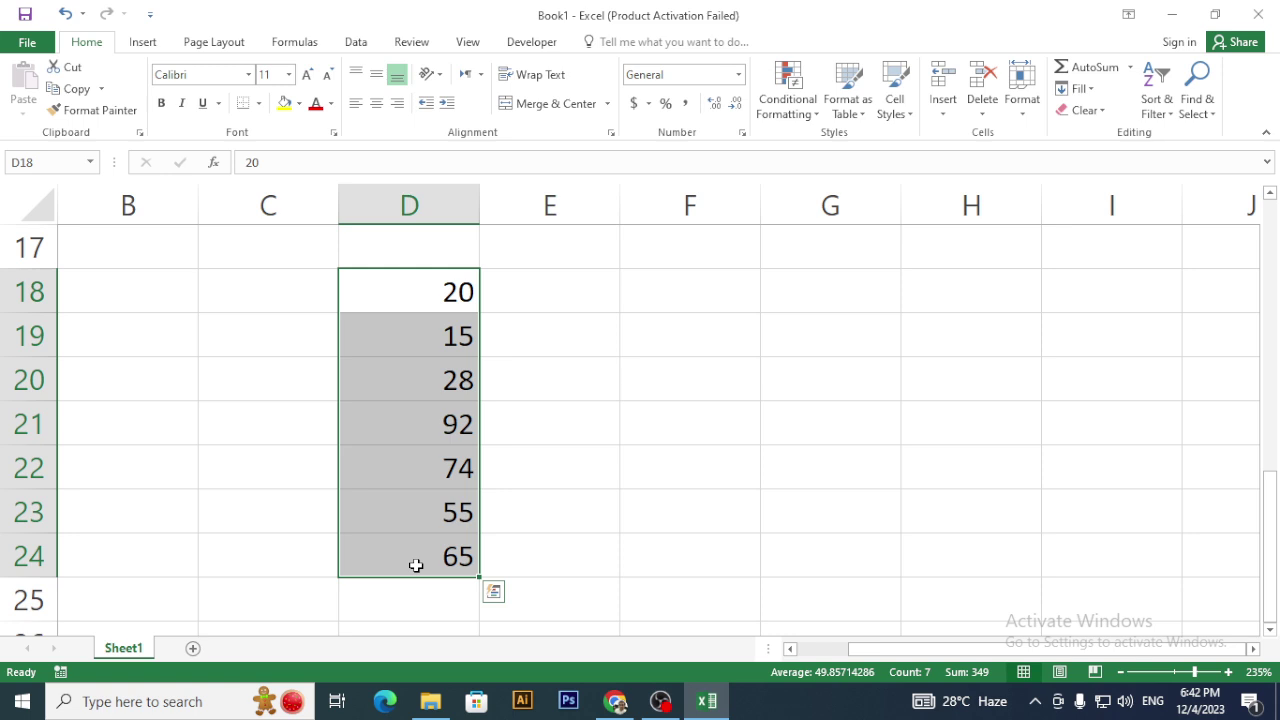
- Add up the seven numbers in F24 with the typed-number formula =20+15+28+92+74+55+65
left_click(696, 538)
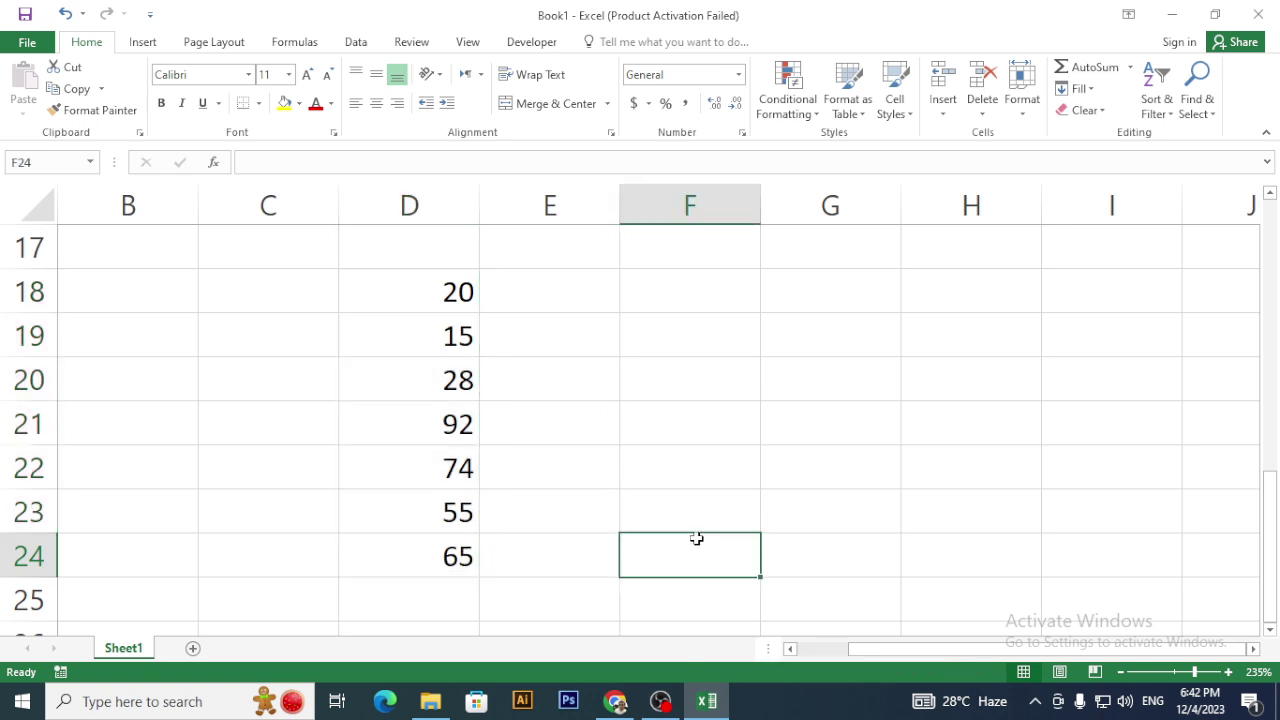
type("=")
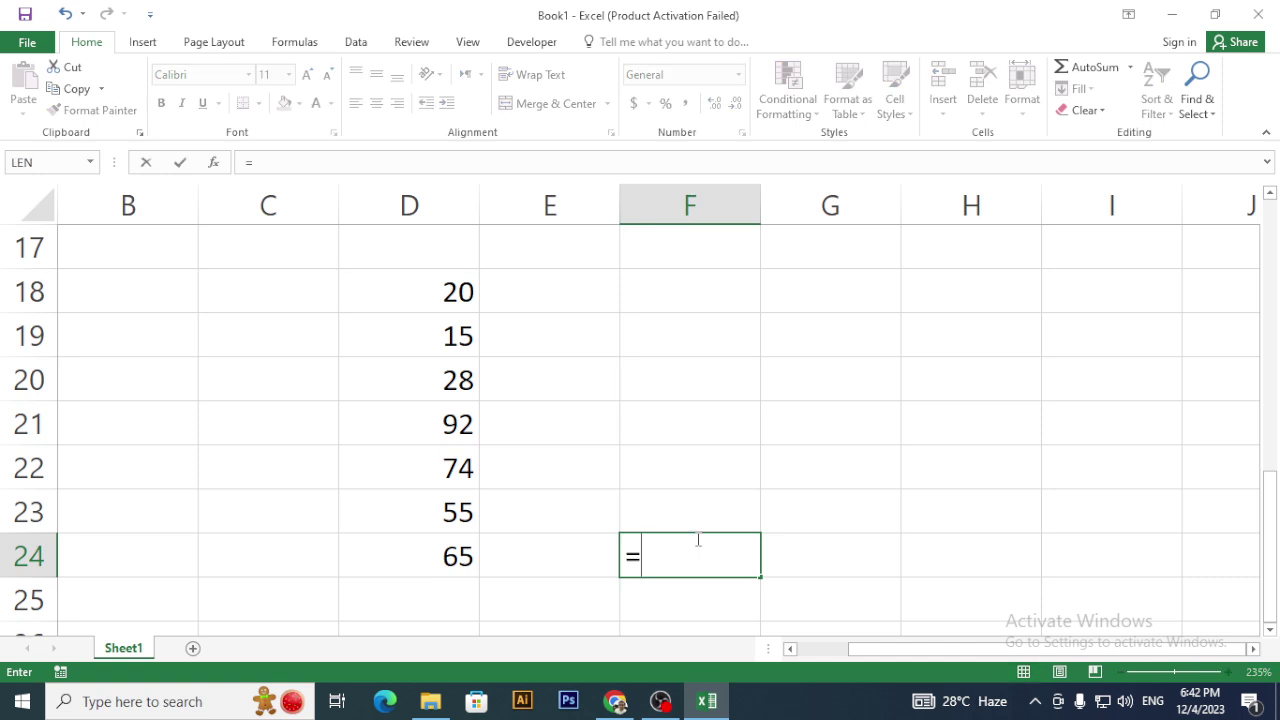
type("20+1")
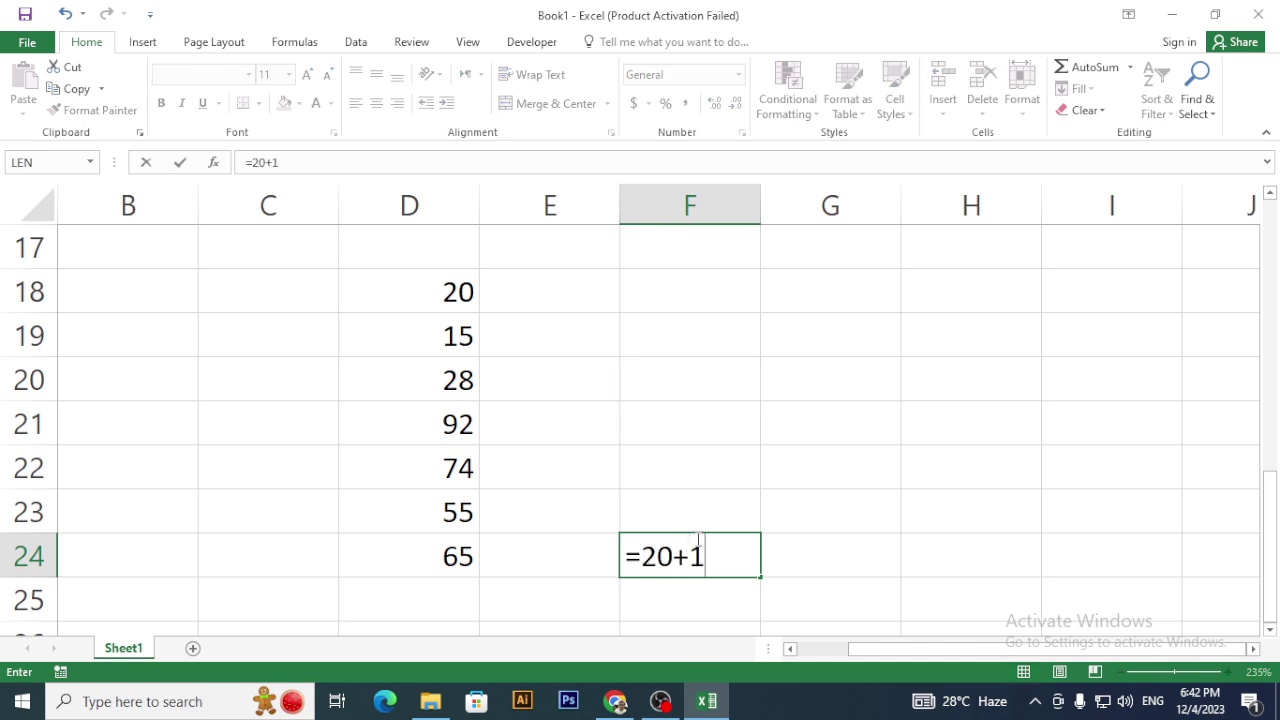
type("5+28+")
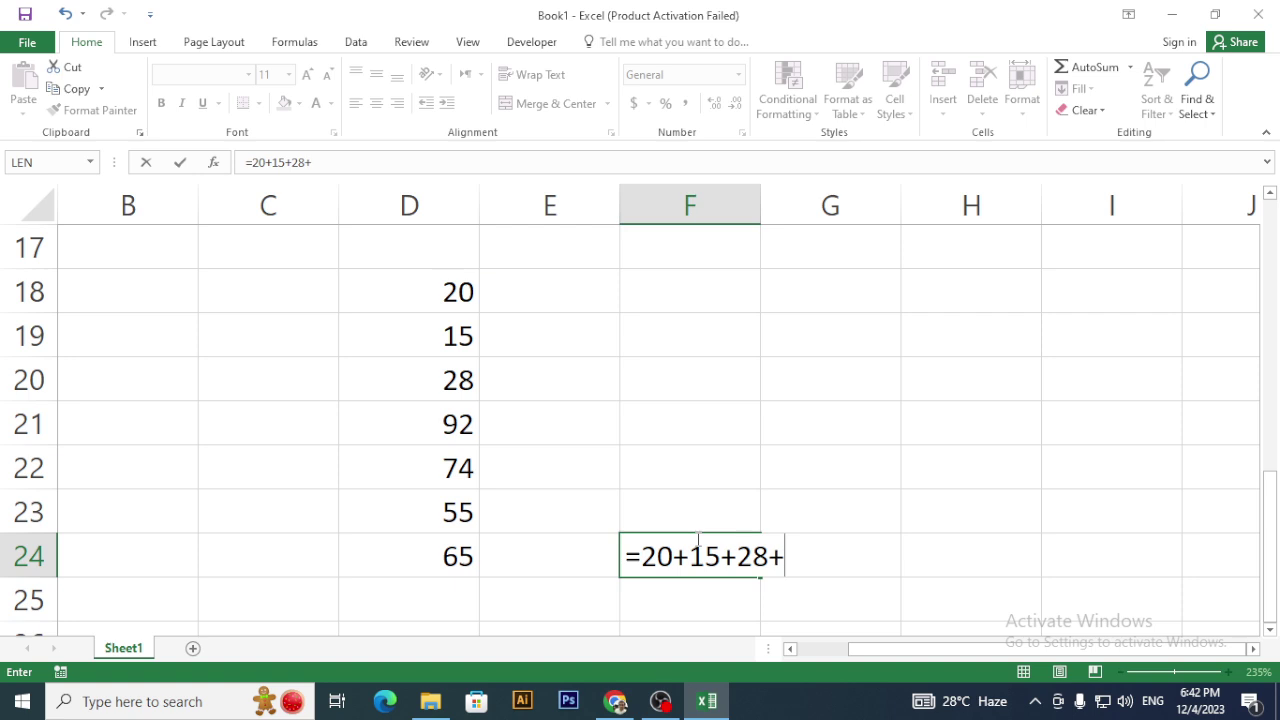
type("92+74+55+")
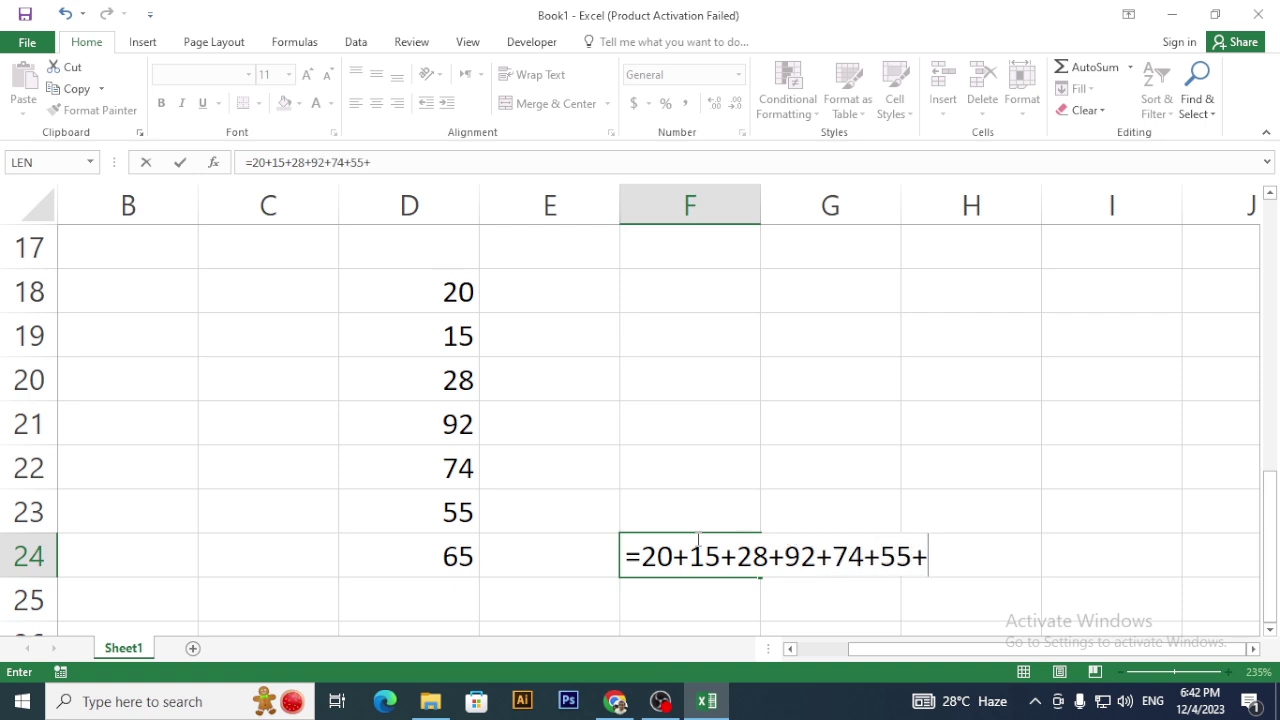
type("65")
key("Return")
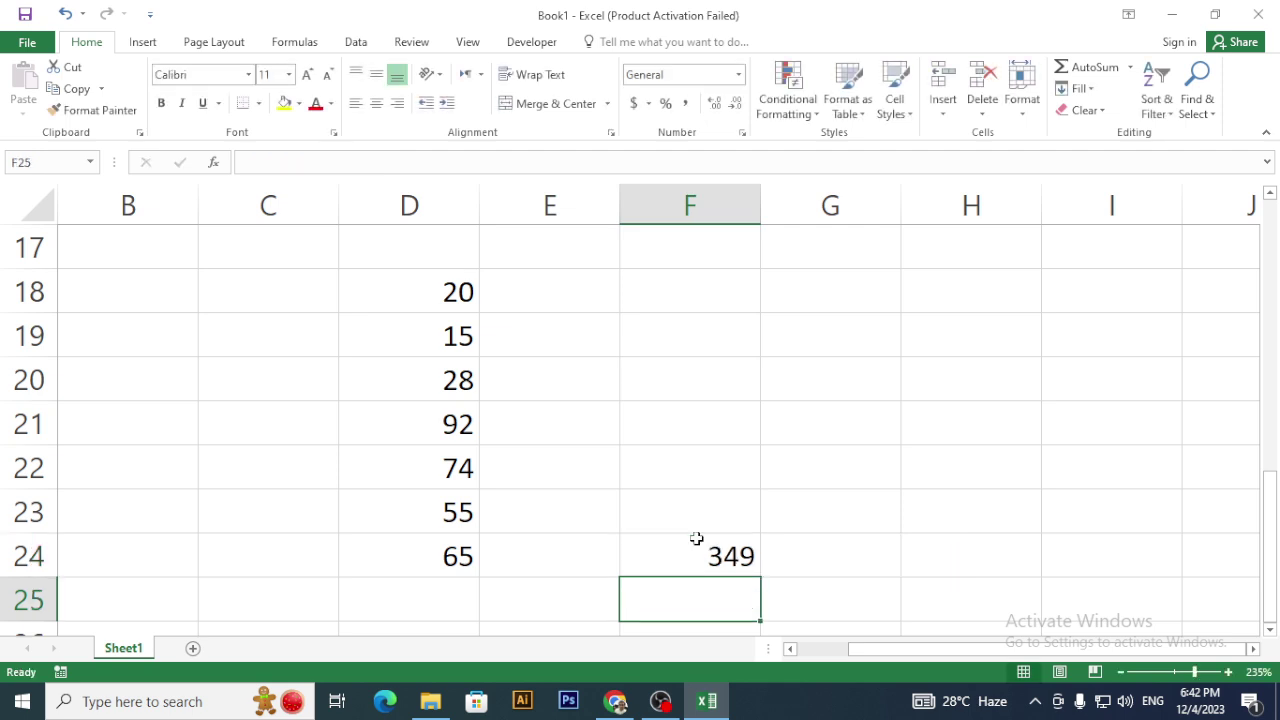
- Start an addition formula with cell references in G24, using D18 as the first term
key("Up")
key("Right")
type("=")
key("Left")
key("Left")
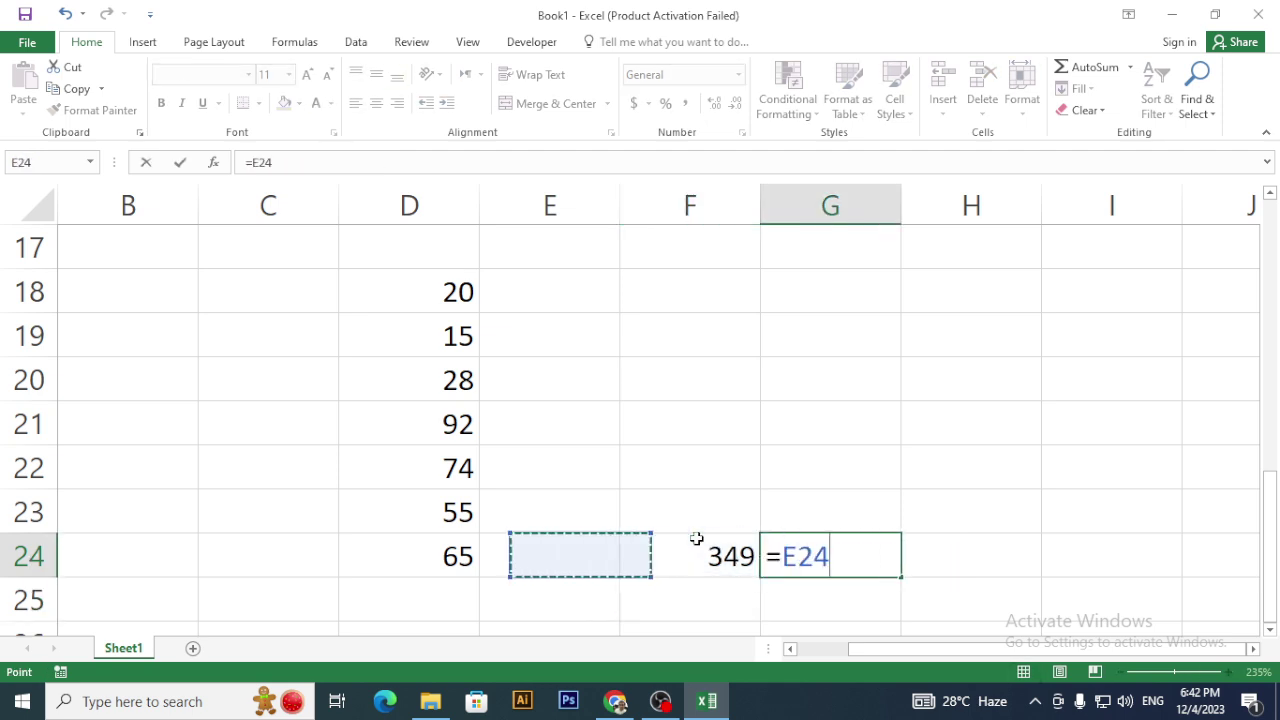
key("Up")
key("Up")
key("Up")
key("Up")
key("Left")
key("Up")
key("Up")
type("+")
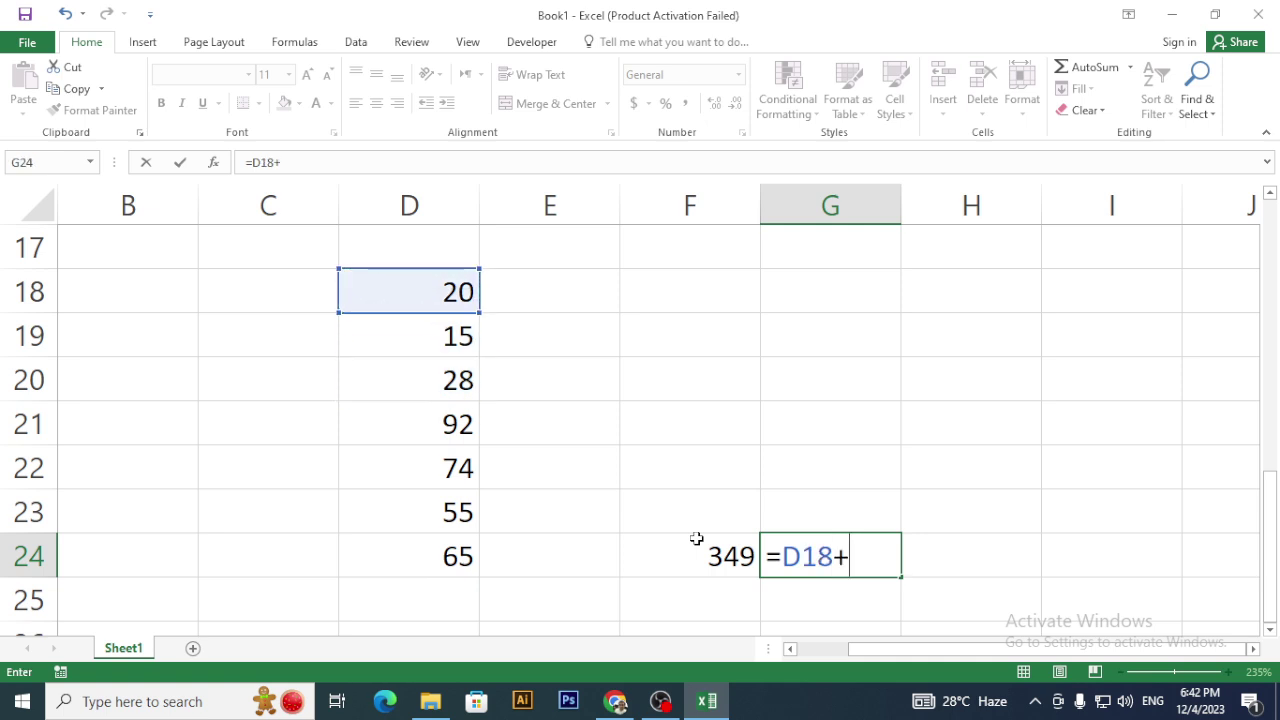
- Add D19 as the second cell reference in the G24 addition formula
key("Up")
key("Left")
key("Left")
key("Up")
key("Left")
key("Up")
key("Up")
key("Up")
key("Up")
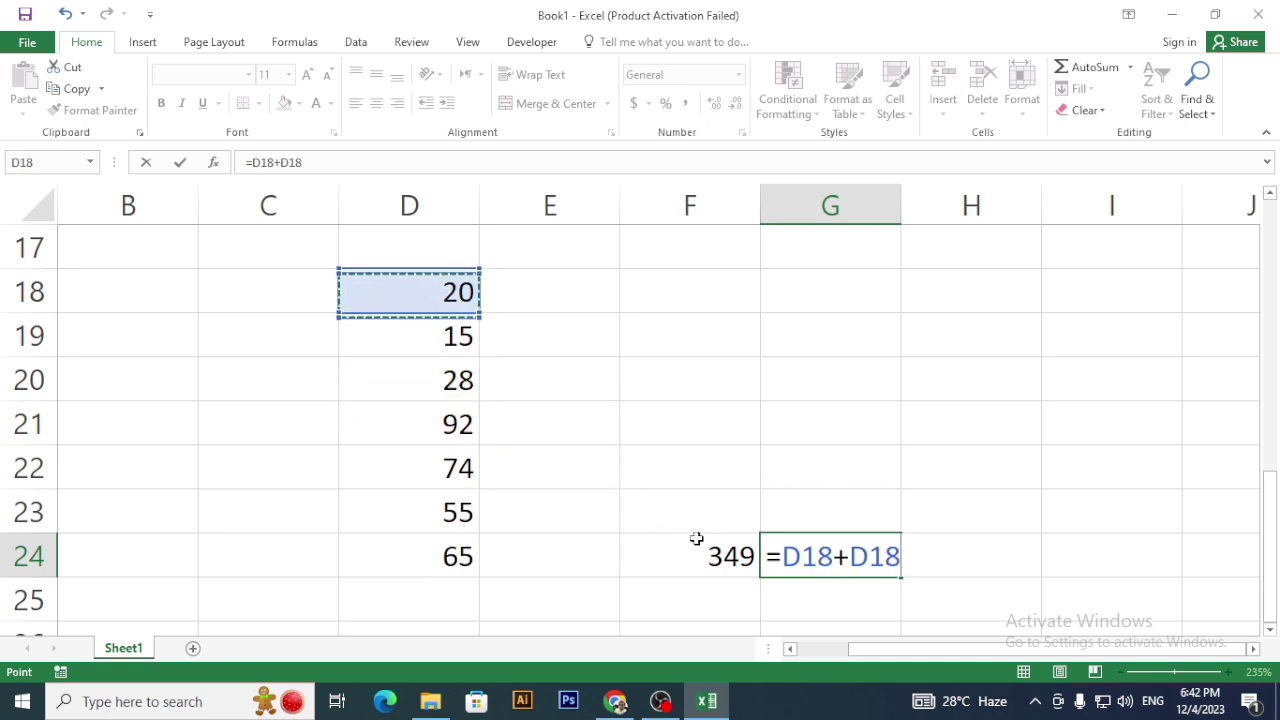
key("Down")
type("+")
- Add D20 as the third cell reference in the G24 addition formula
key("Left")
key("Left")
key("Left")
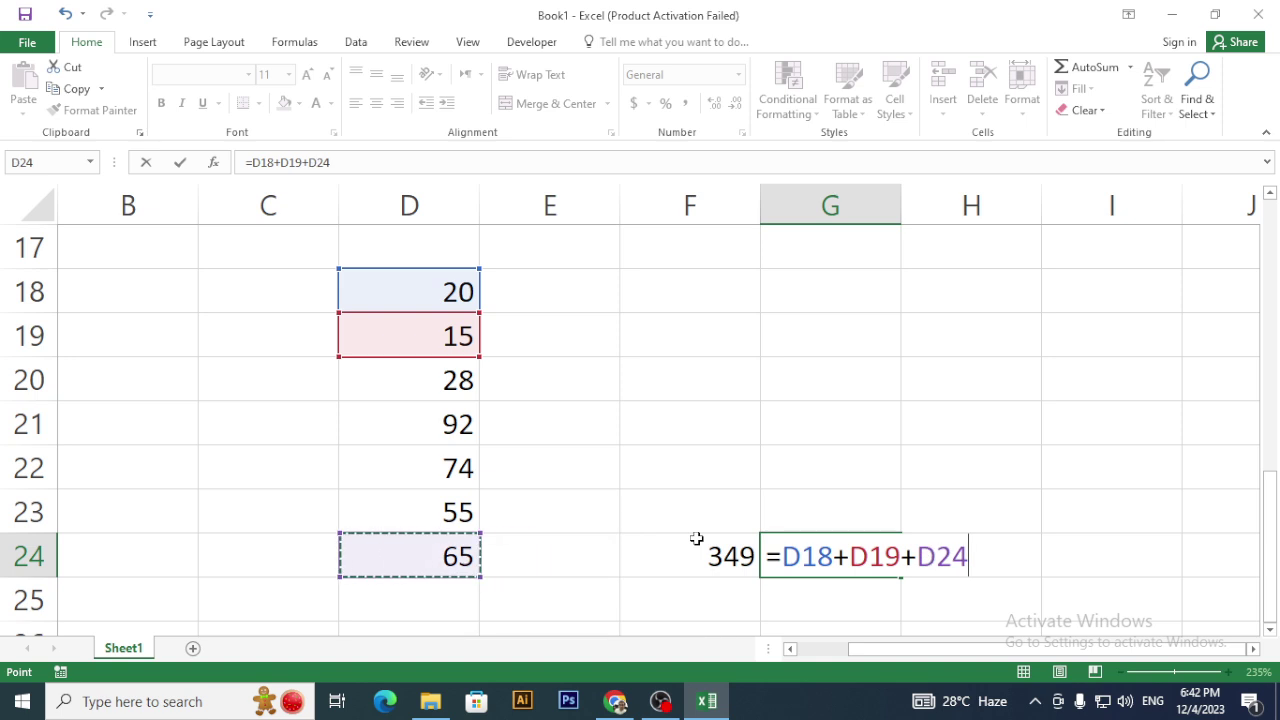
key("Left")
key("Up")
key("Up")
key("Up")
key("Up")
key("Right")
type("+")
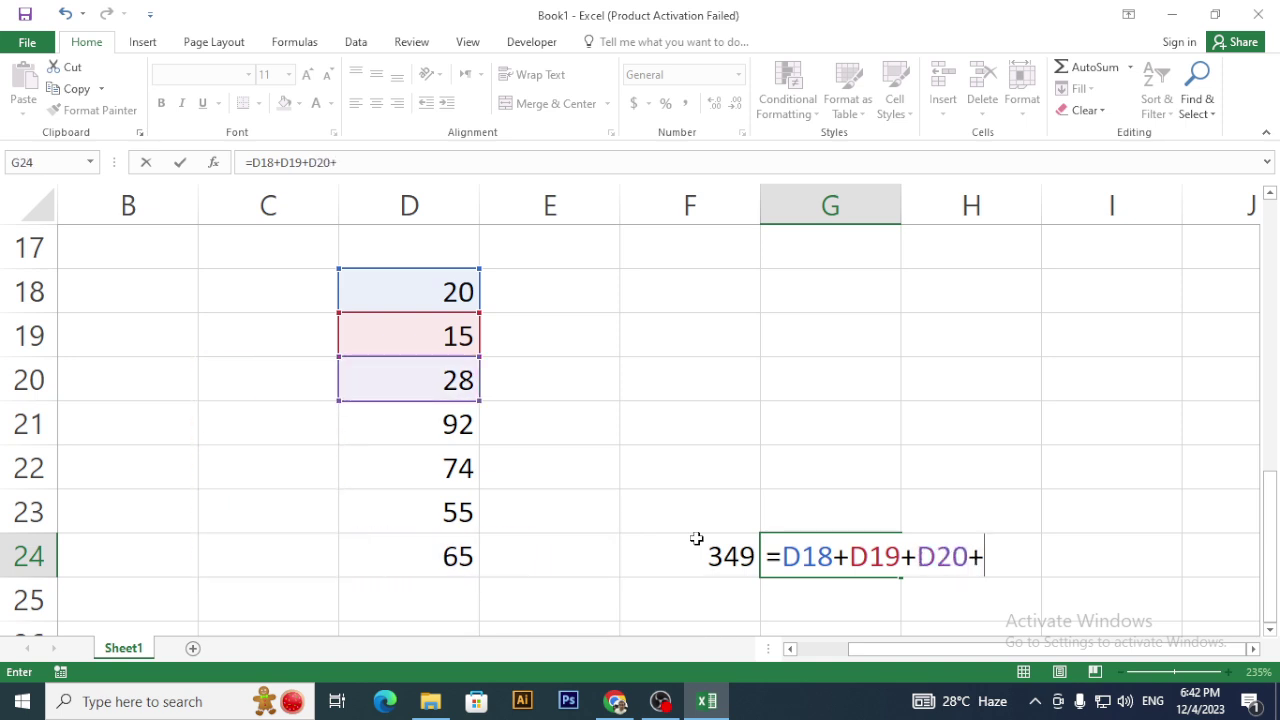
- Add D21 as the fourth cell reference in the G24 addition formula
key("Left")
key("Left")
key("Left")
key("Up")
key("Up")
key("Up")
type("+")
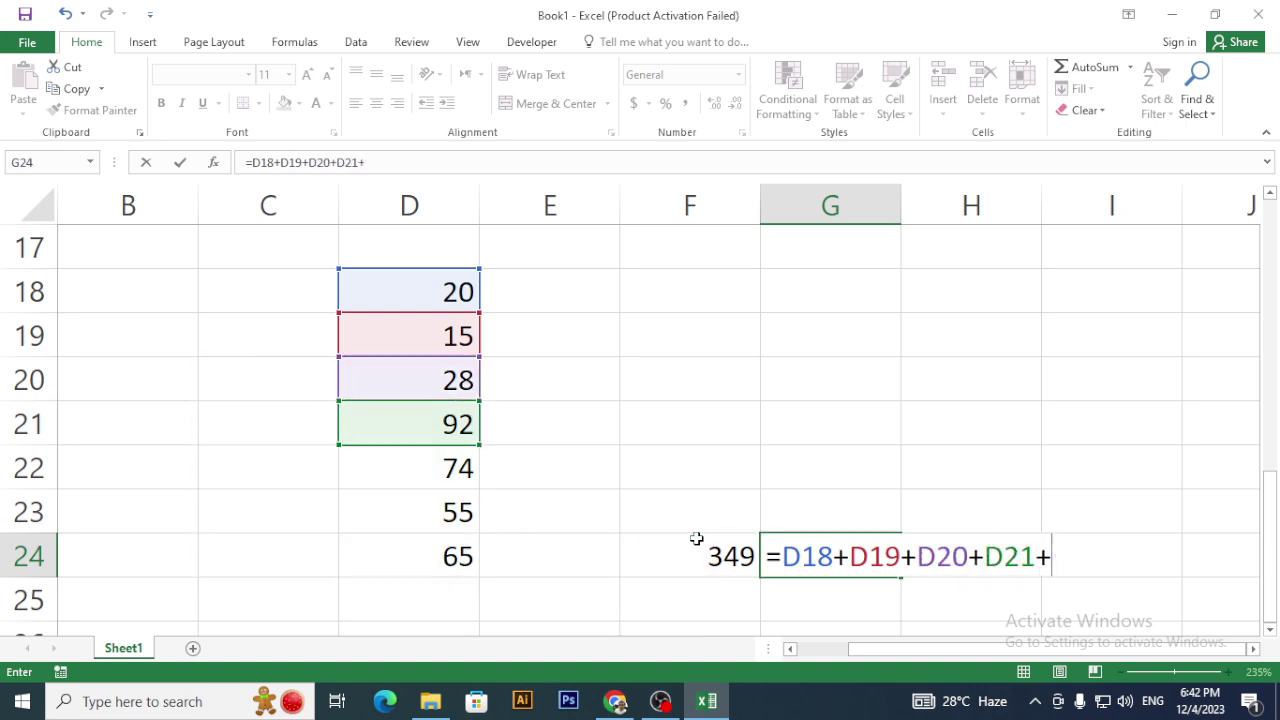
- Add D22 as the fifth cell reference in the G24 addition formula
key("Left")
key("Left")
key("Left")
key("Up")
key("Up")
type("+")
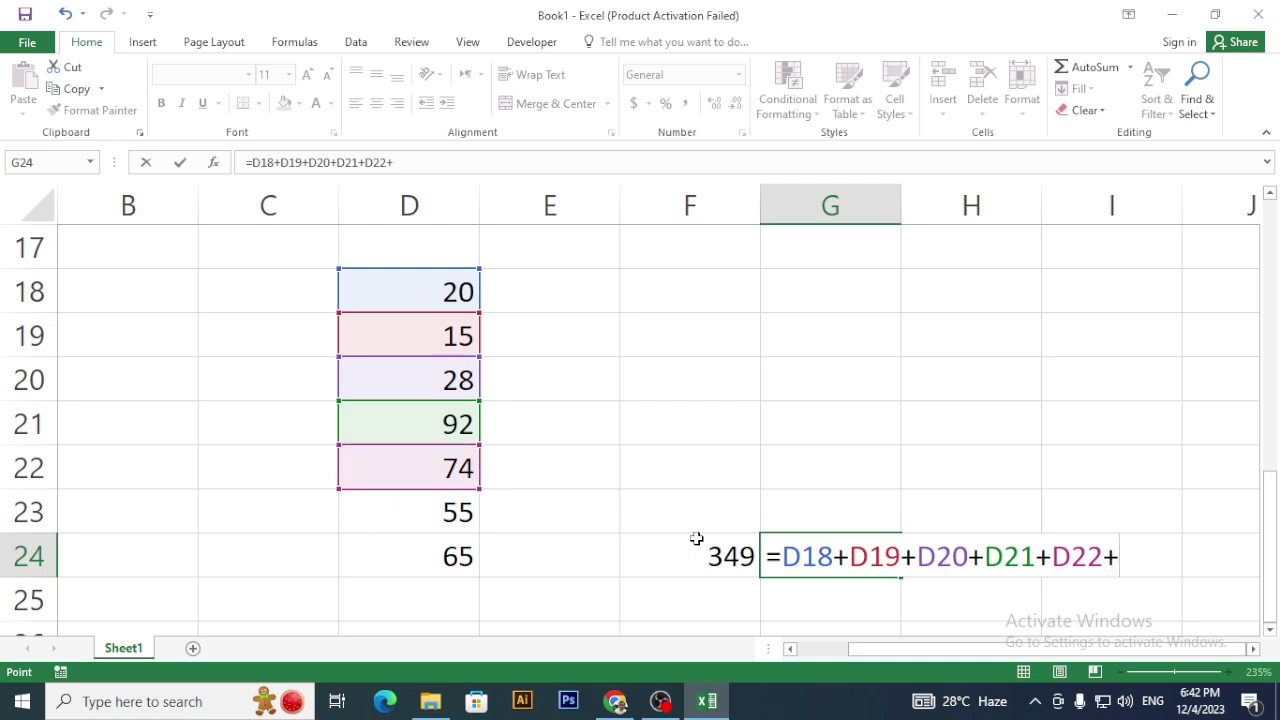
- Add D23 as the sixth cell reference in the G24 addition formula
key("Left")
key("Left")
key("Left")
key("Up")
type("+")
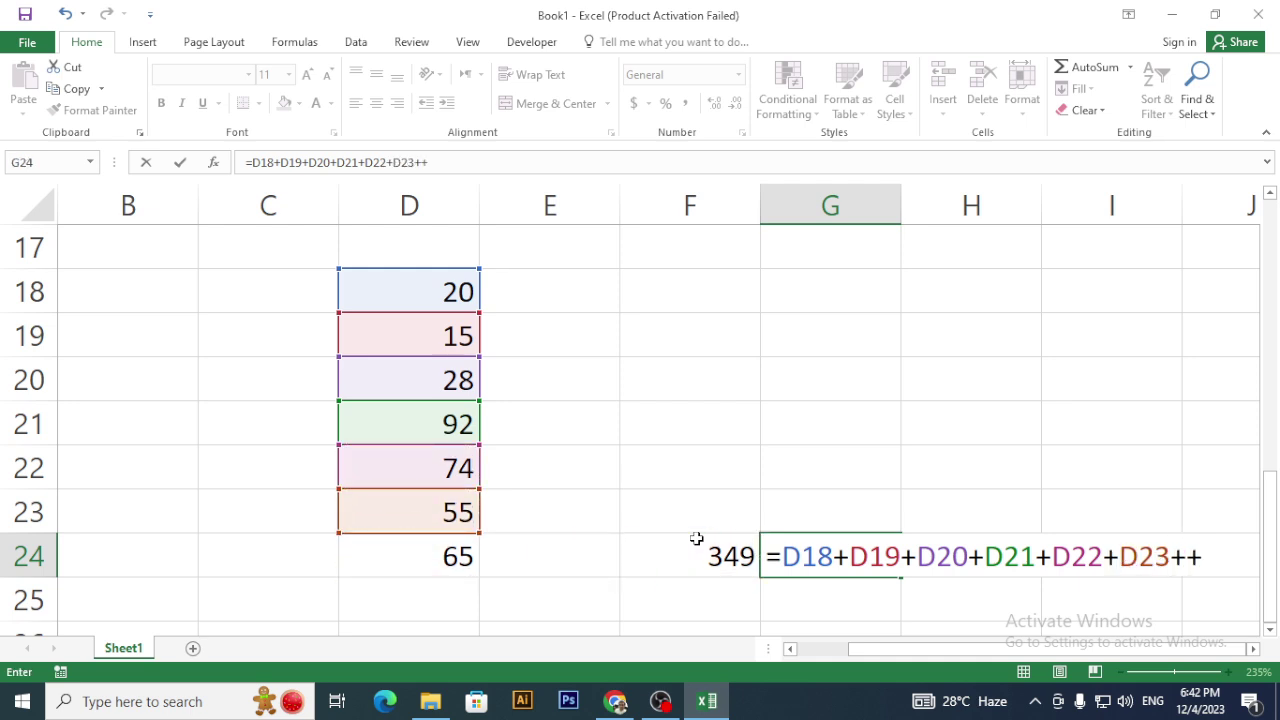
- Add D24 as the last cell reference in G24 and complete the addition formula
key("Left")
key("Left")
key("Left")
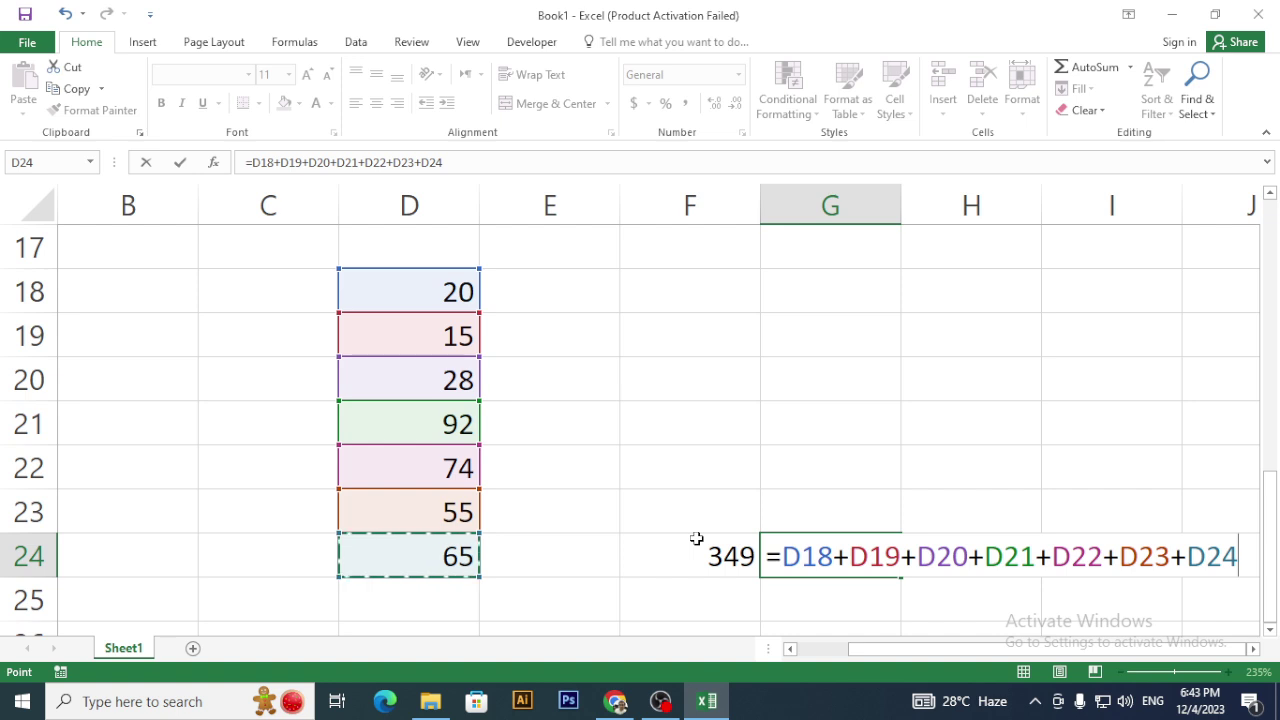
key("Return")
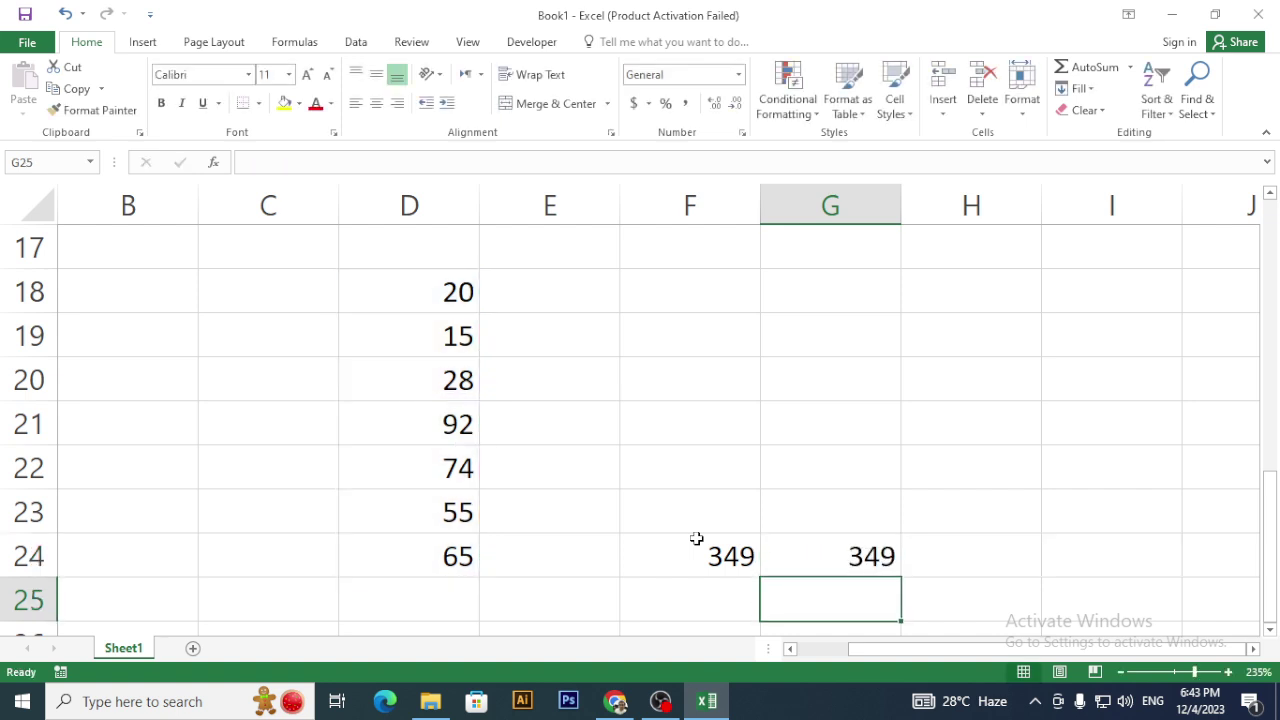
- Change the second number in the list, cell D19, to 50
key("Up")
key("Left")
key("Left")
key("Left")
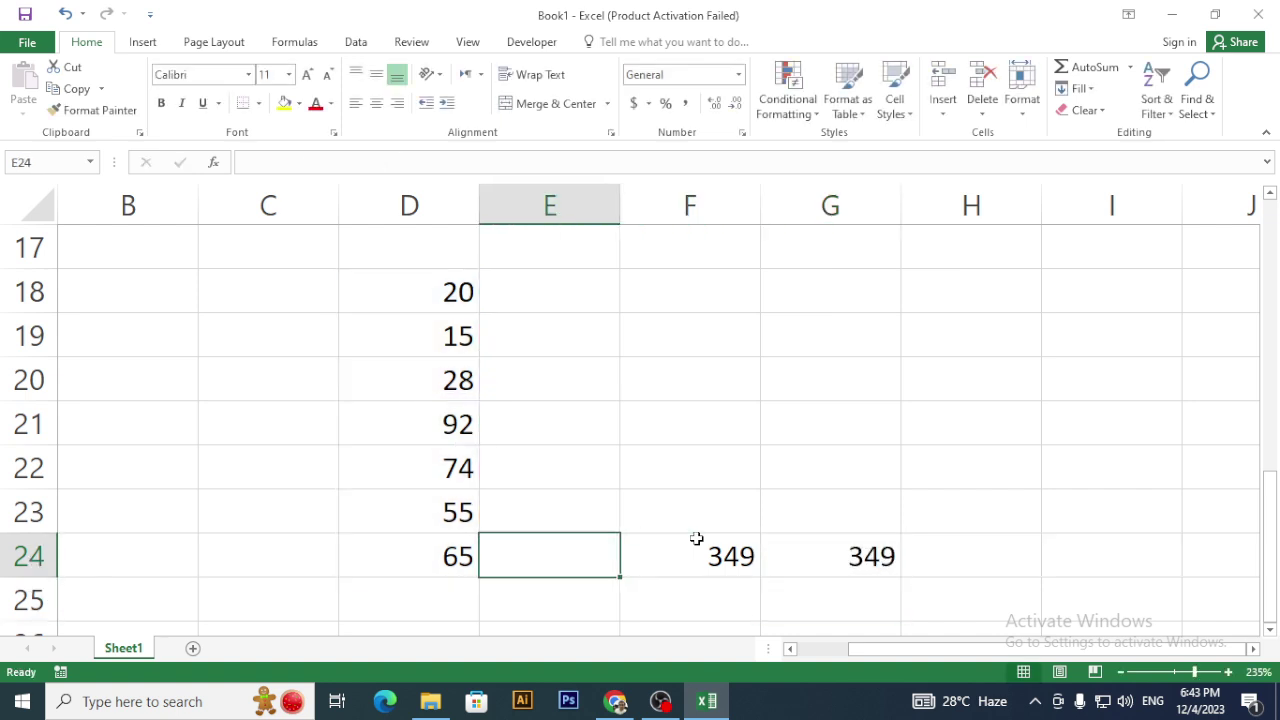
key("Up")
key("Up")
key("Up")
key("Up")
key("Up")
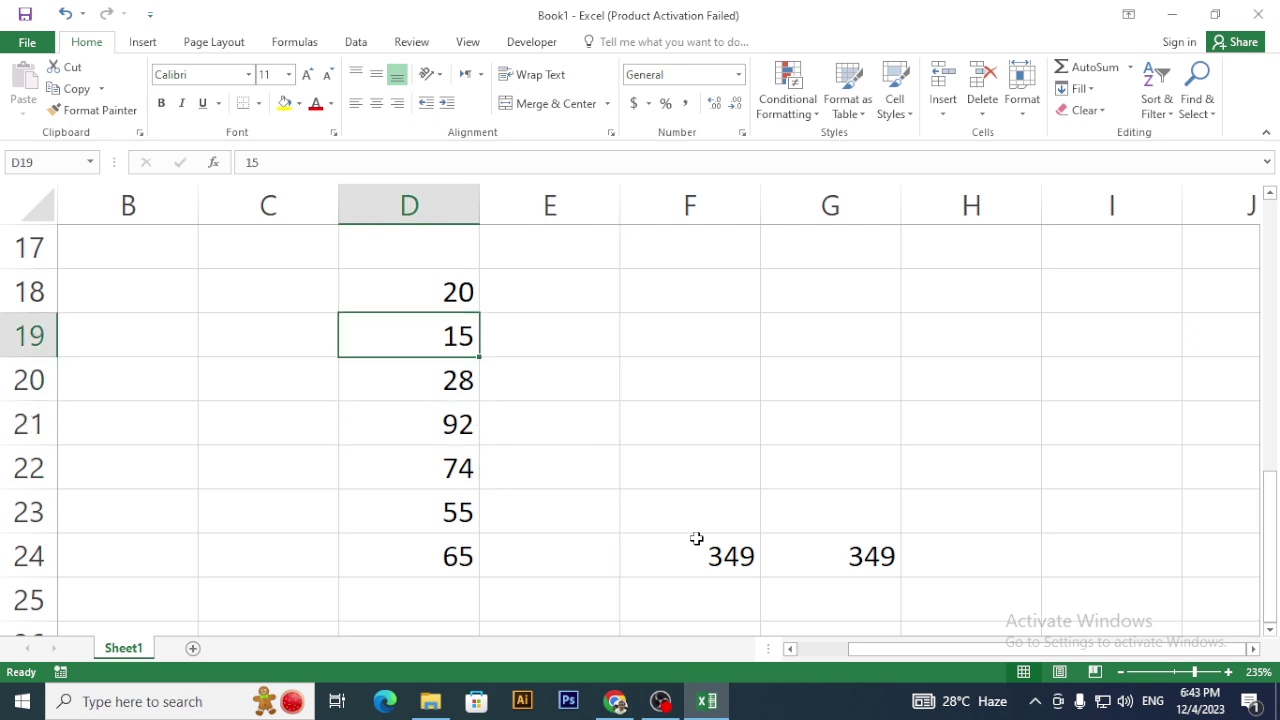
type("50")
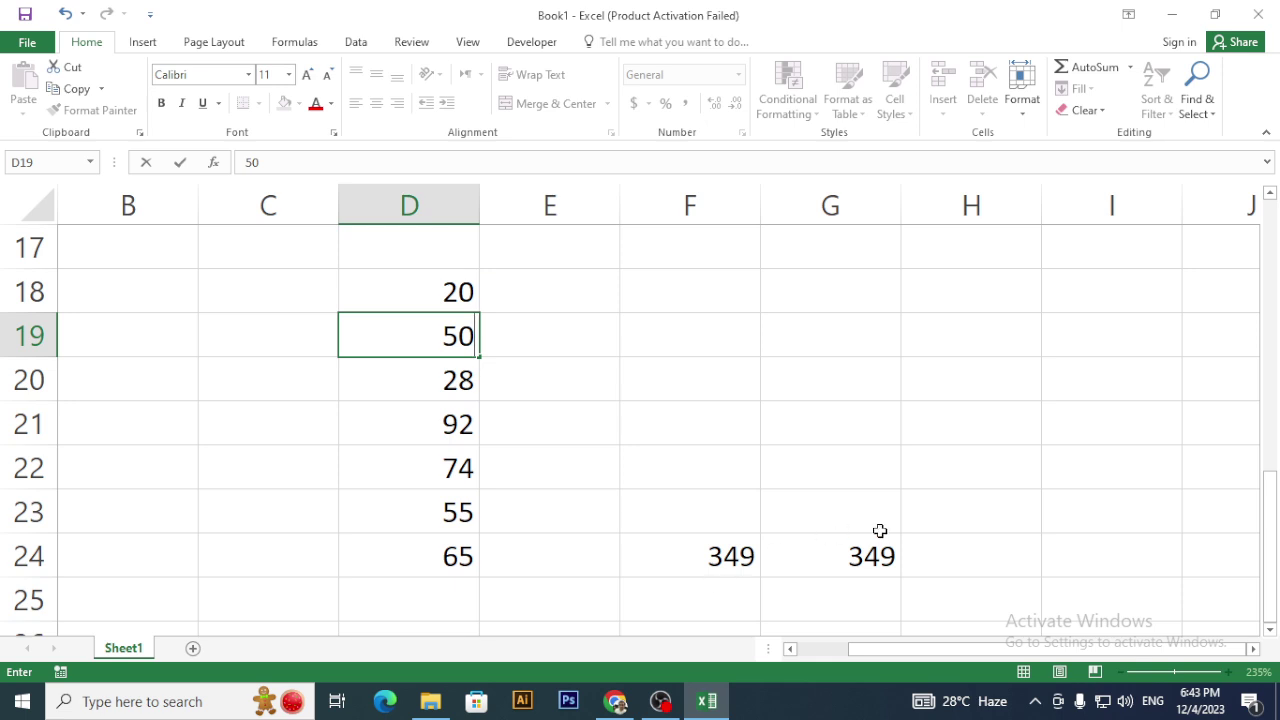
key("Return")
- Compare the results and formulas of the typed-number sum in F24 and the cell-reference sum in G24
left_click_drag(622, 566, 778, 545)
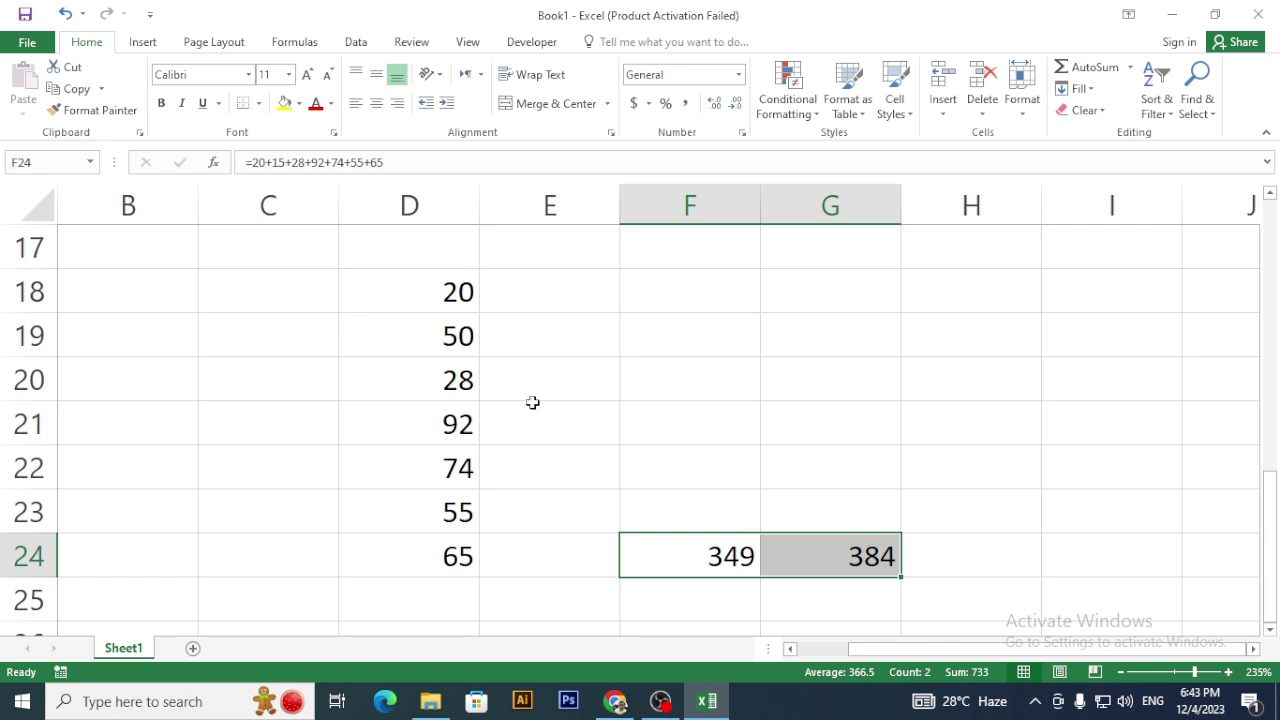
left_click(531, 403)
left_click(752, 575)
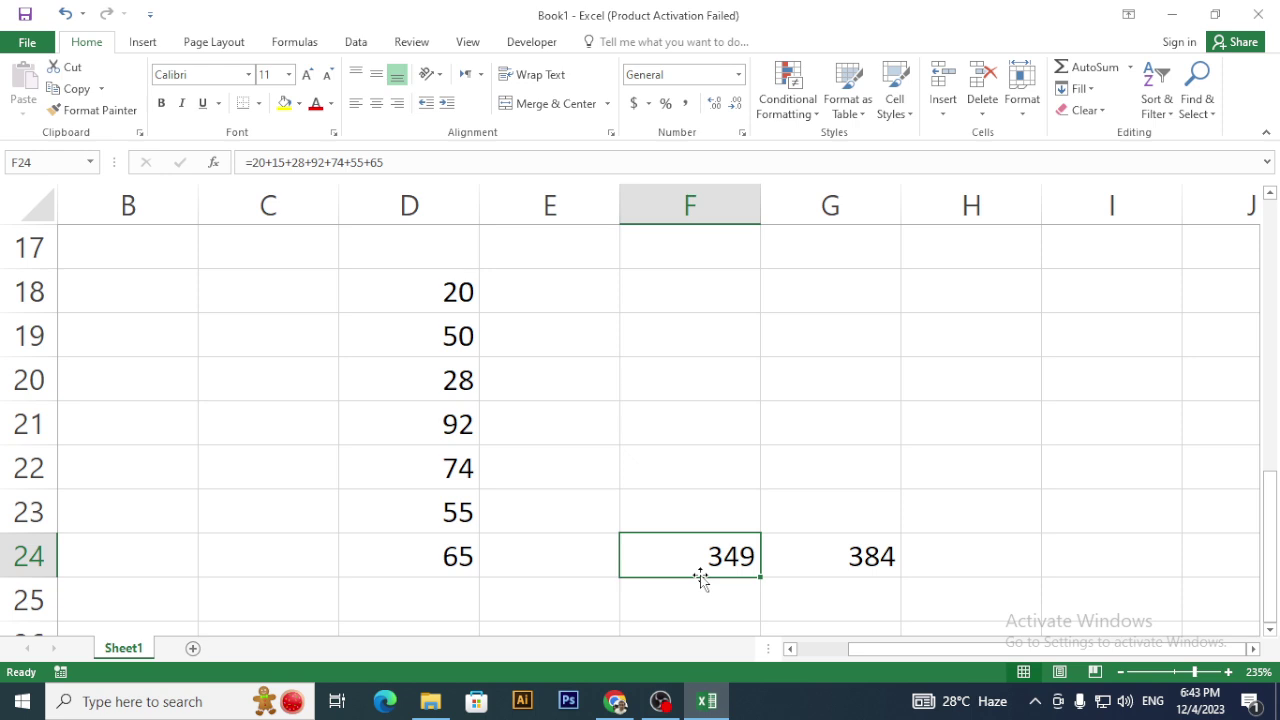
left_click(843, 554)
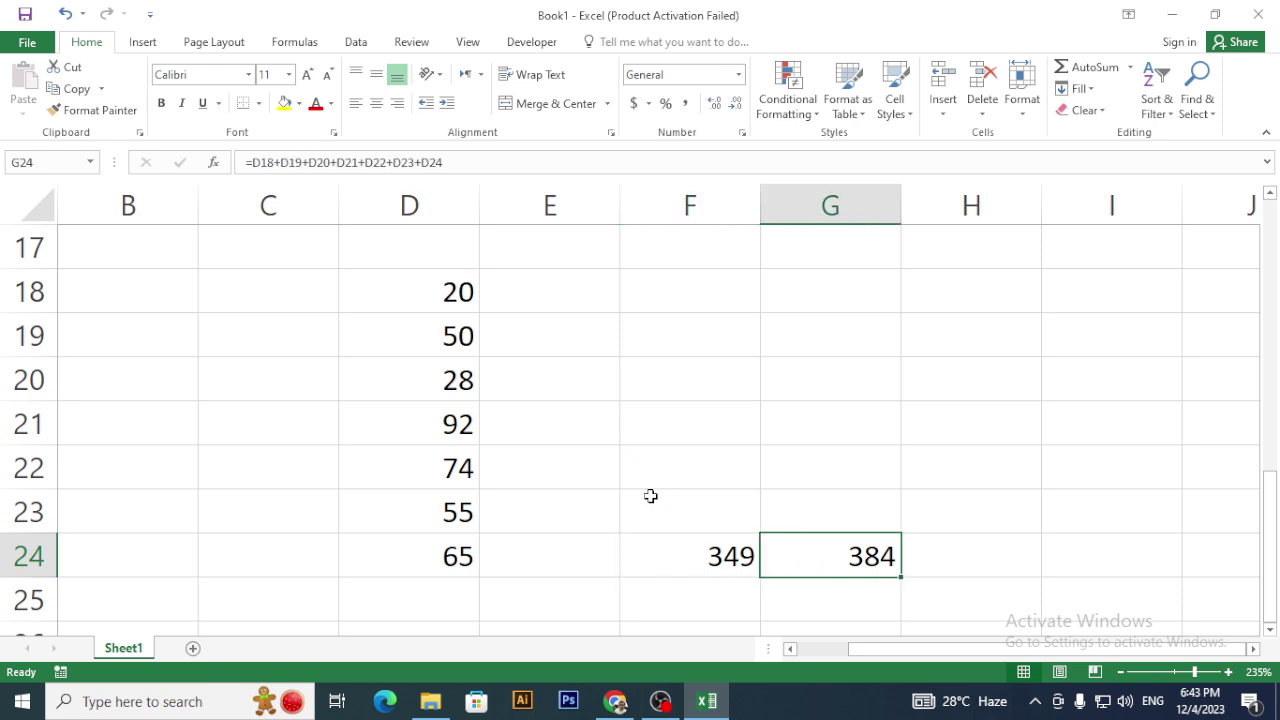
- Undo the last change to the number in D19
key("ctrl+z")
left_click(651, 497)
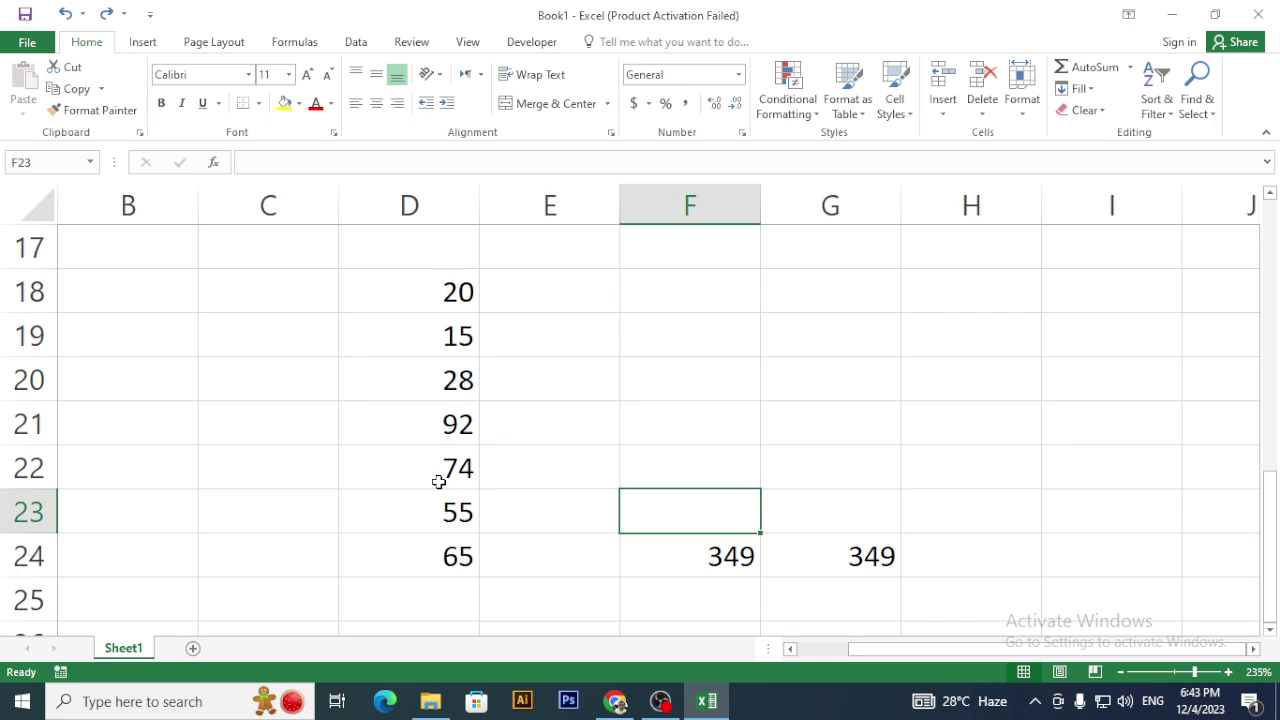
key("alt+Tab")
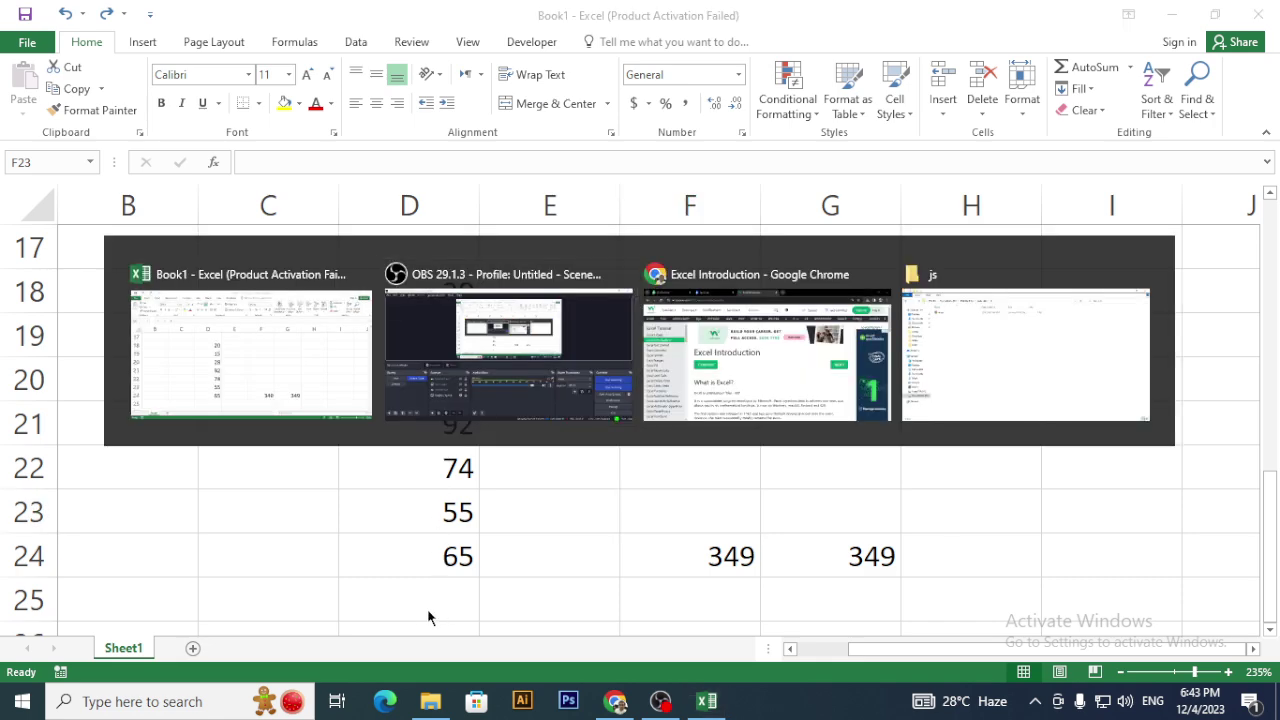
left_click(51, 491)
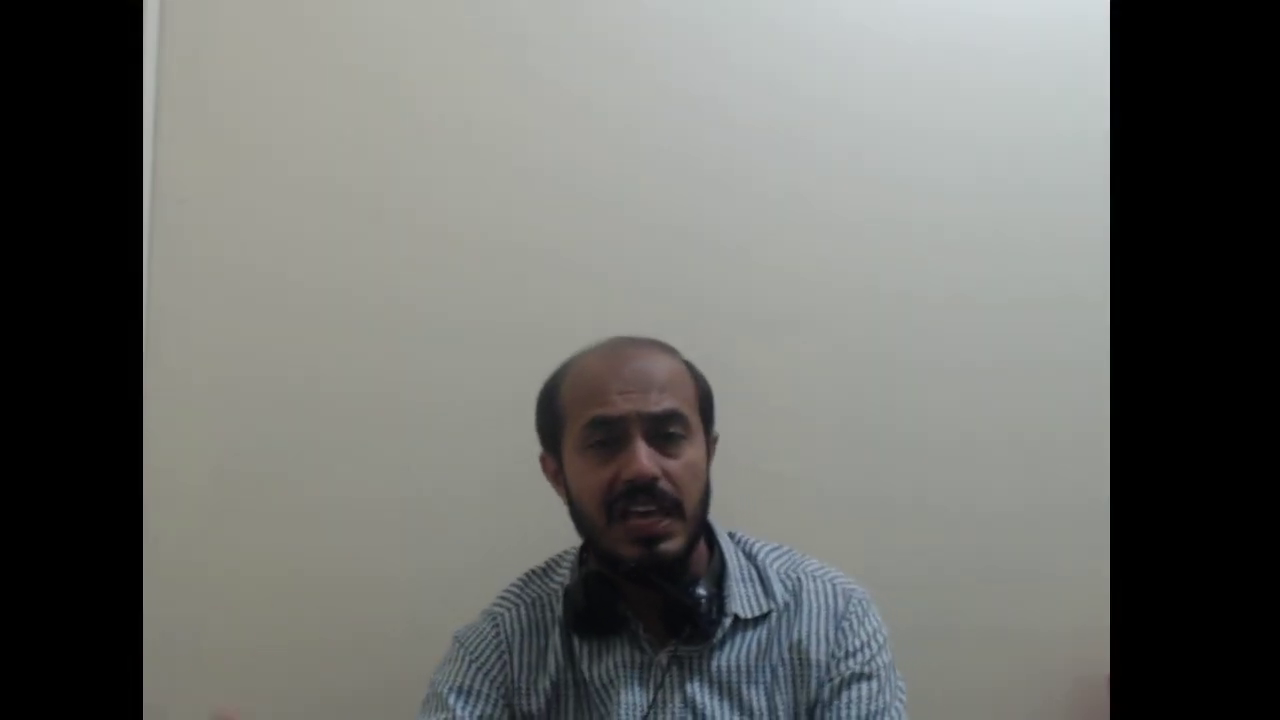
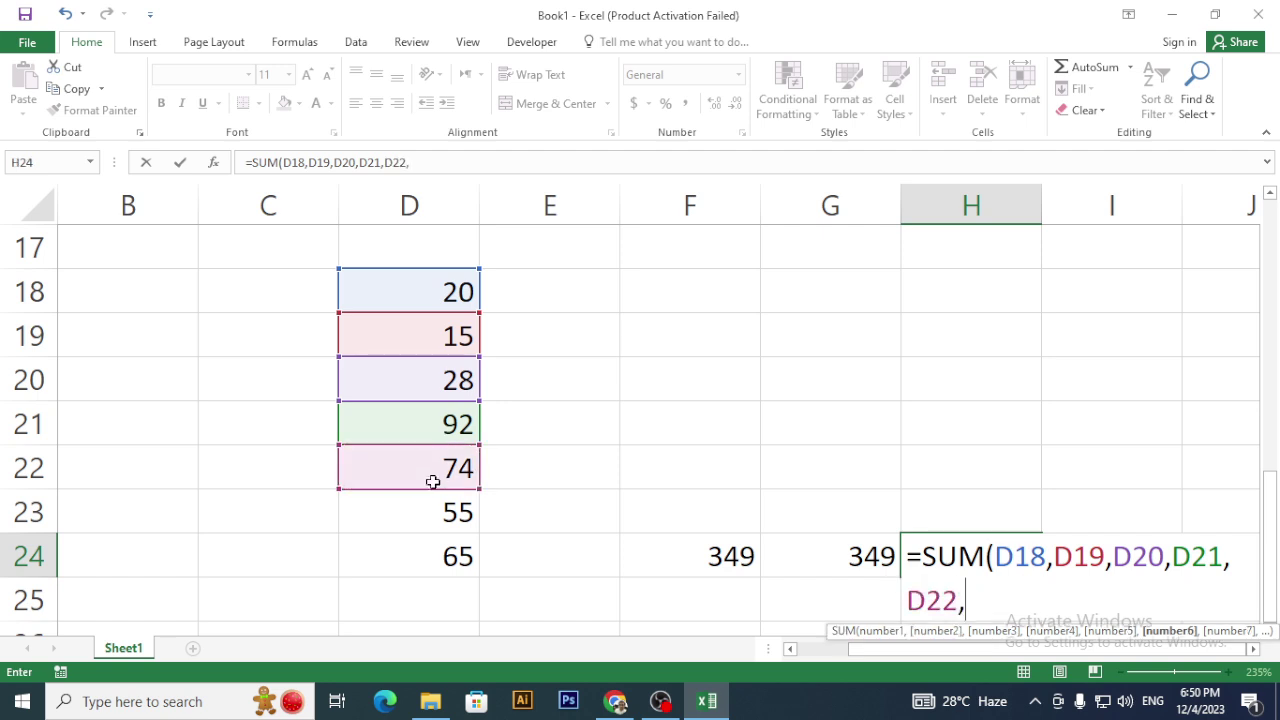
- Add D23 and D24 as the last arguments of the SUM formula in H24 and complete it
type(",")
left_click(432, 557)
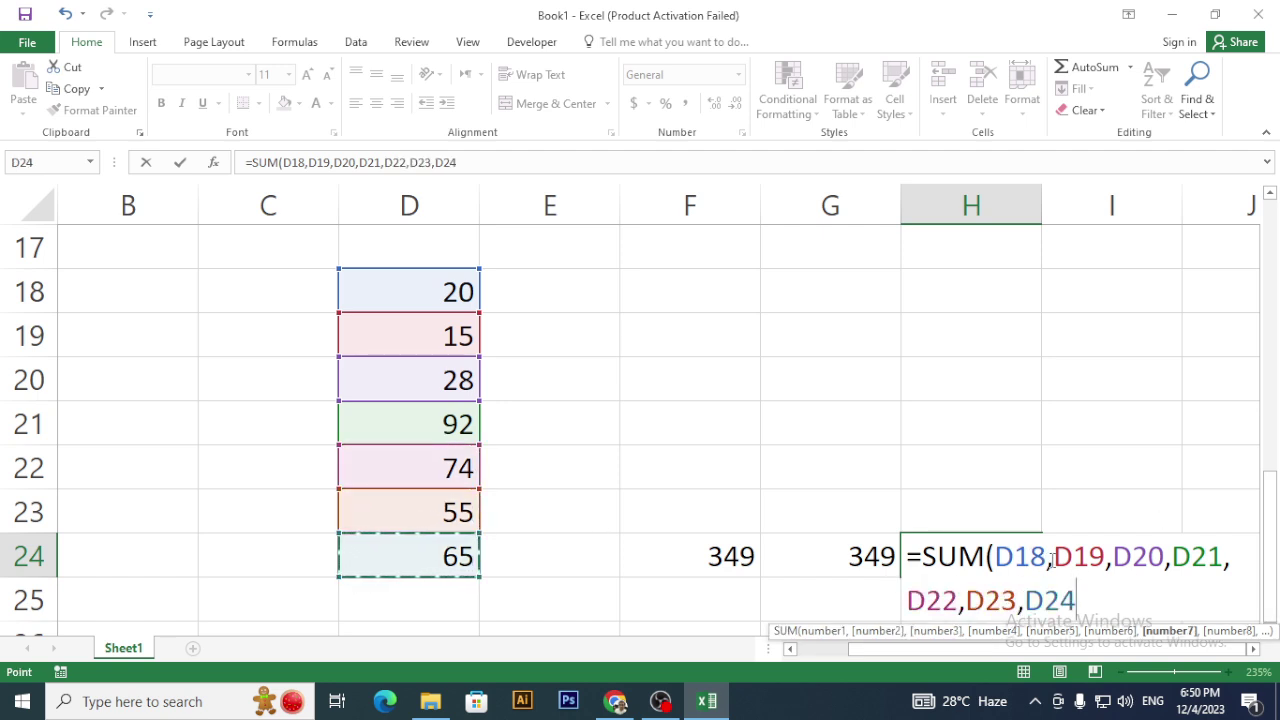
left_click(1047, 558)
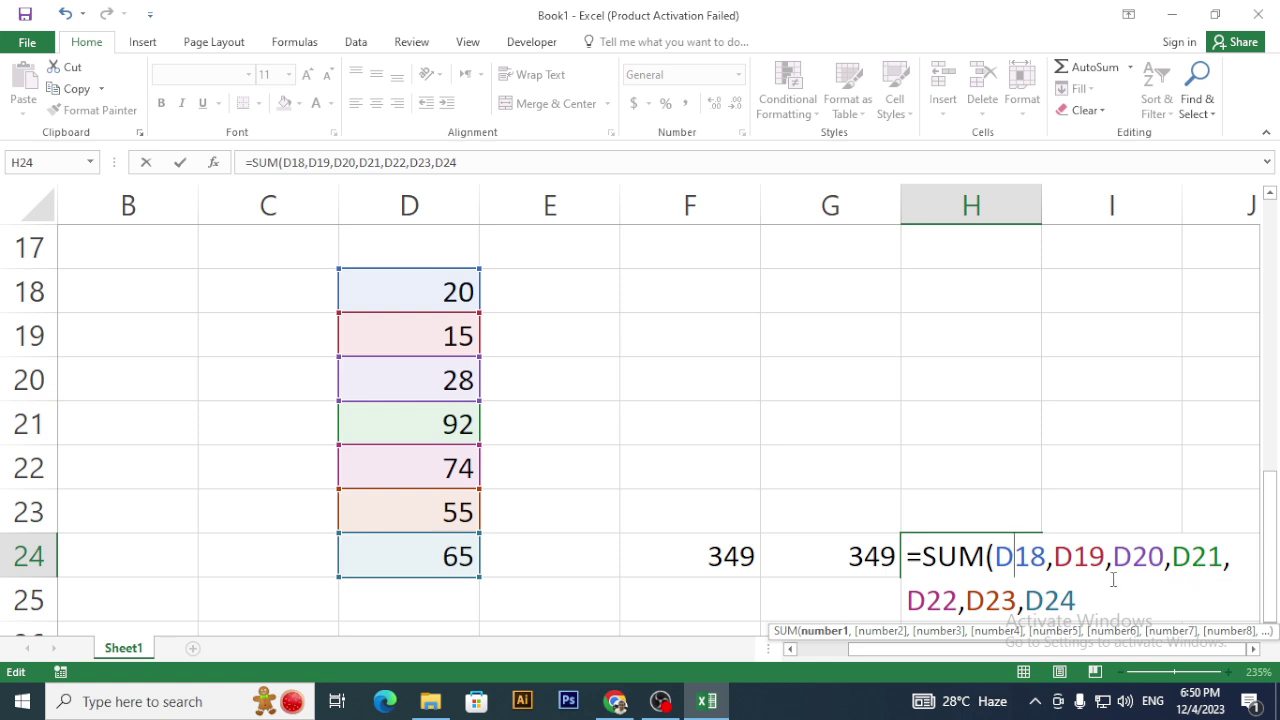
left_click(1088, 587)
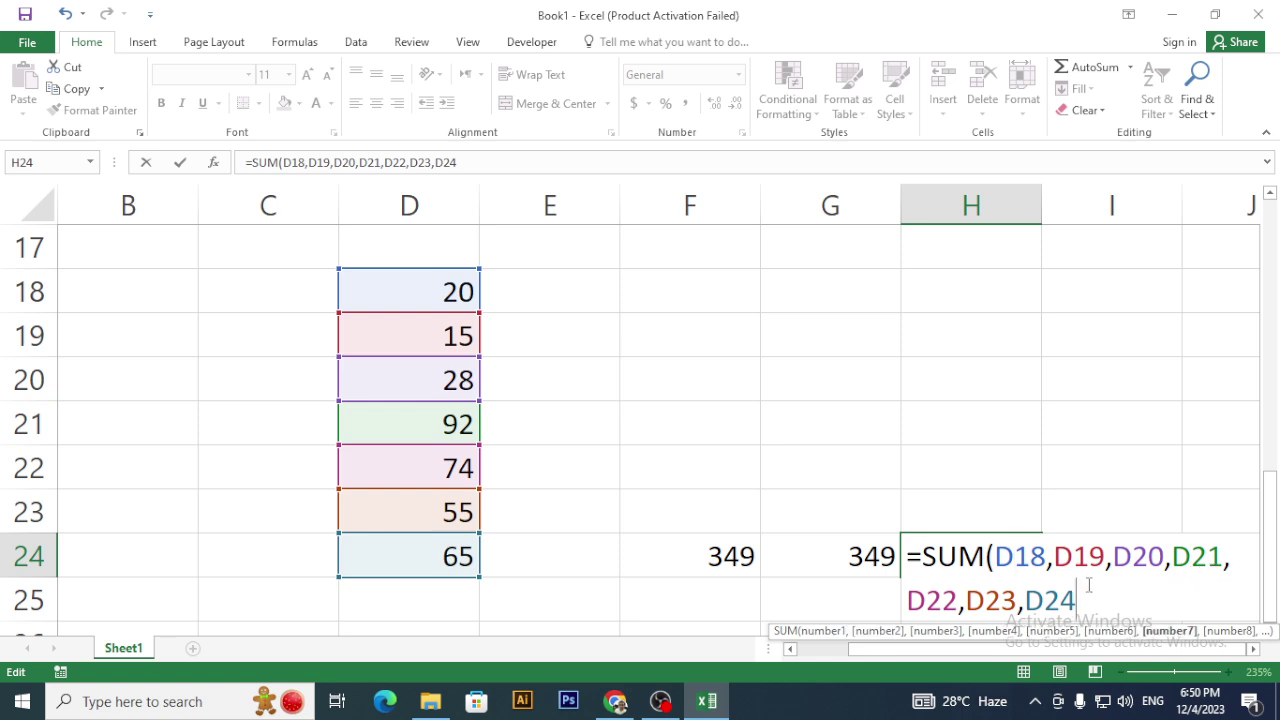
type(")")
key("Return")
- Compare the three addition formulas in F24, G24 and H24
key("Up")
key("Left")
key("Left")
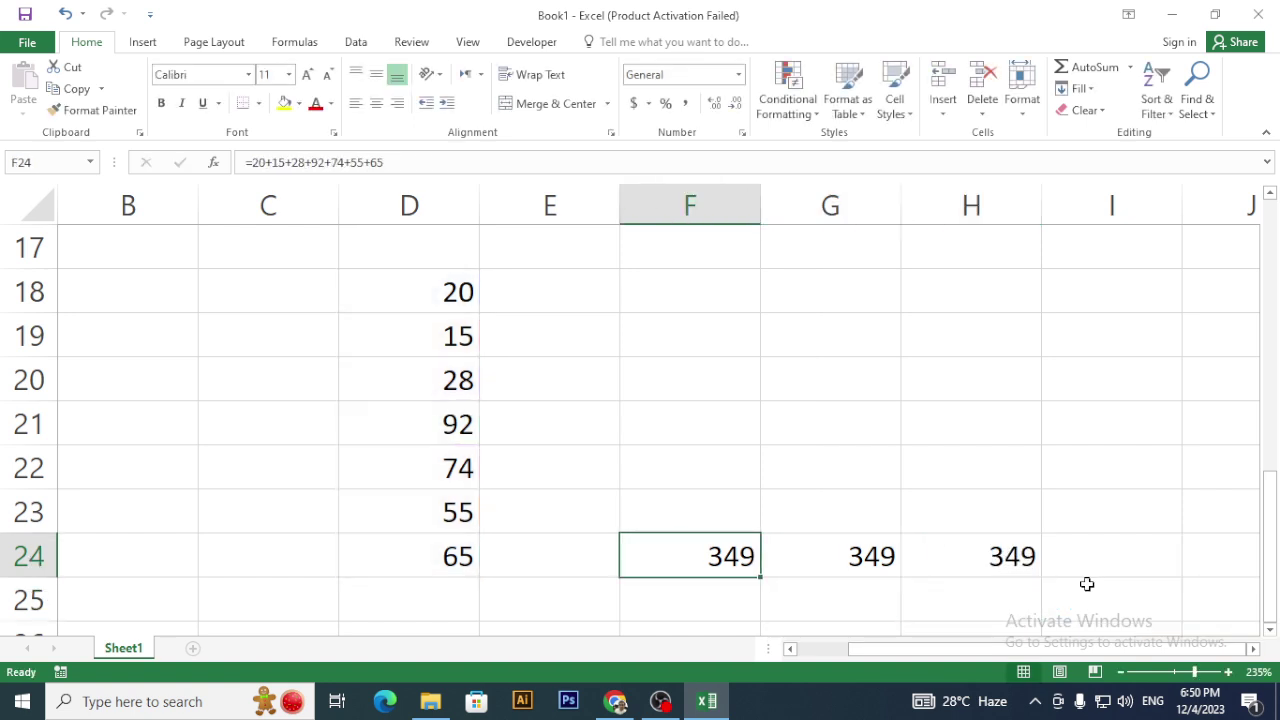
key("Right")
key("Right")
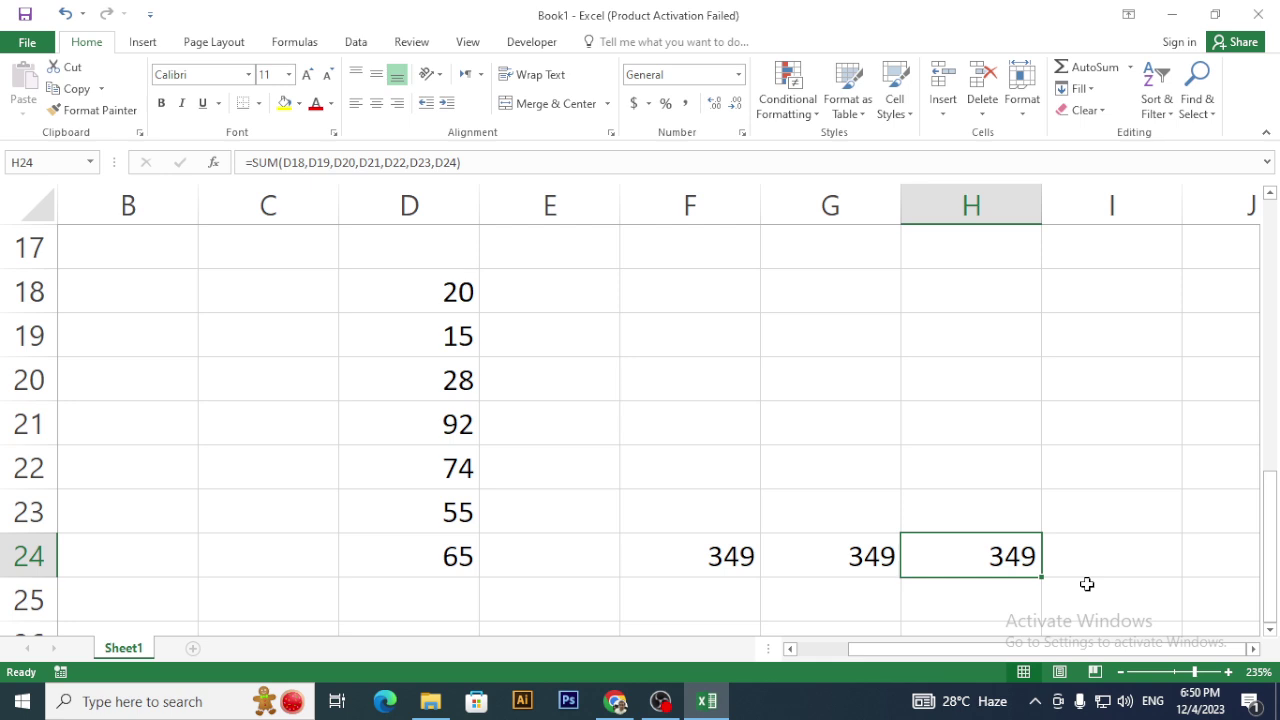
key("Left")
key("Left")
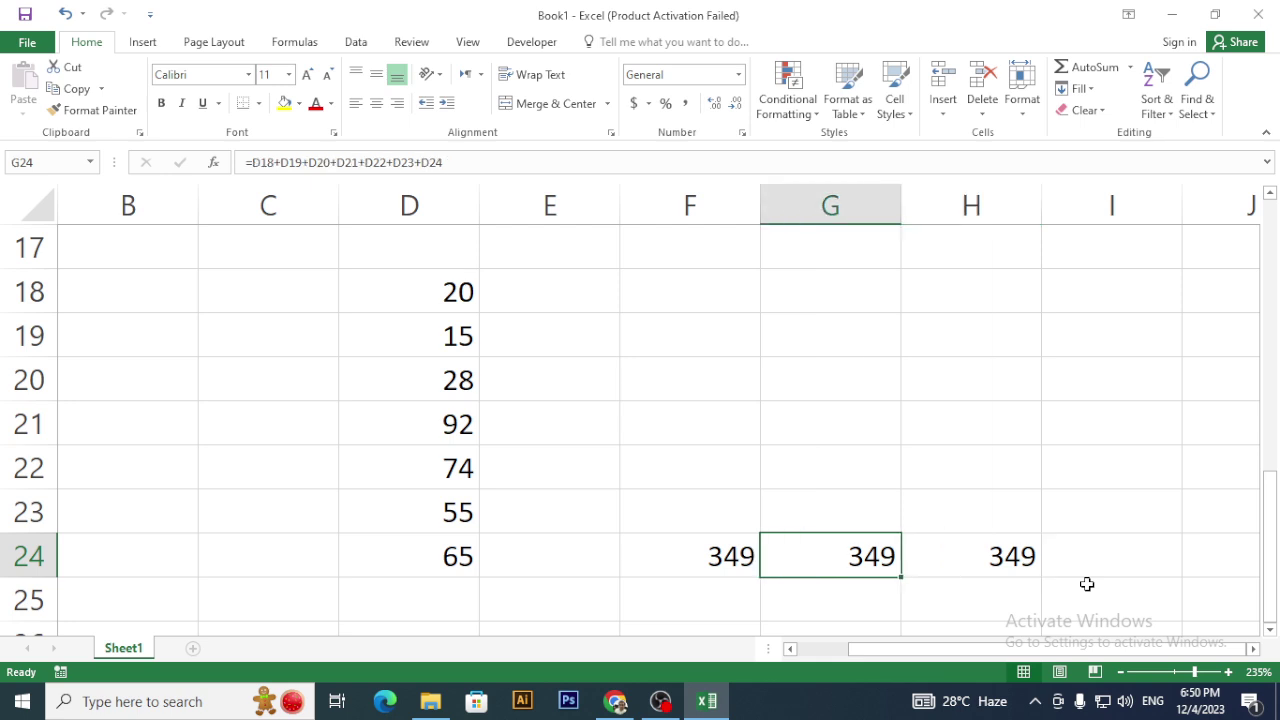
key("Right")
key("Right")
key("Left")
key("Left")
key("Right")
key("Right")
- Inspect the individual cell arguments inside the H24 SUM formula without changing them
mouse_move(1043, 565)
left_mouse_down()
mouse_move(1006, 551)
mouse_move(1046, 555)
left_mouse_up()
double_click(1000, 552)
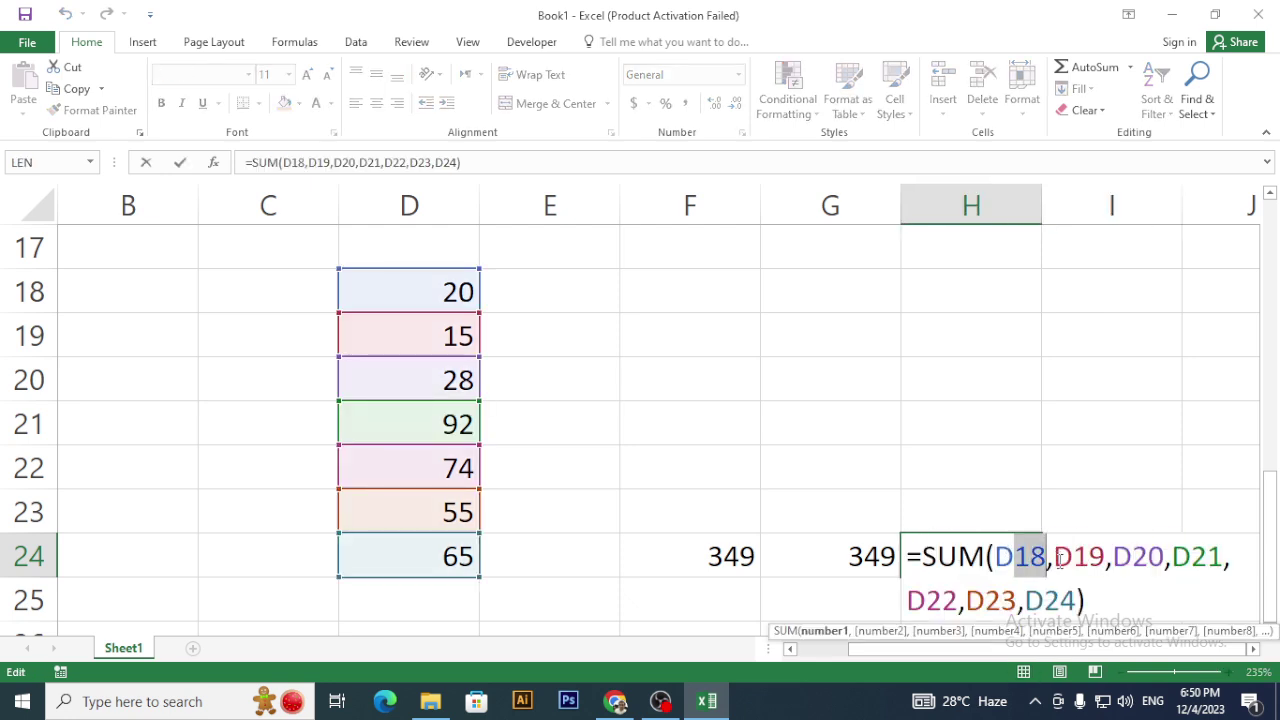
key("Escape")
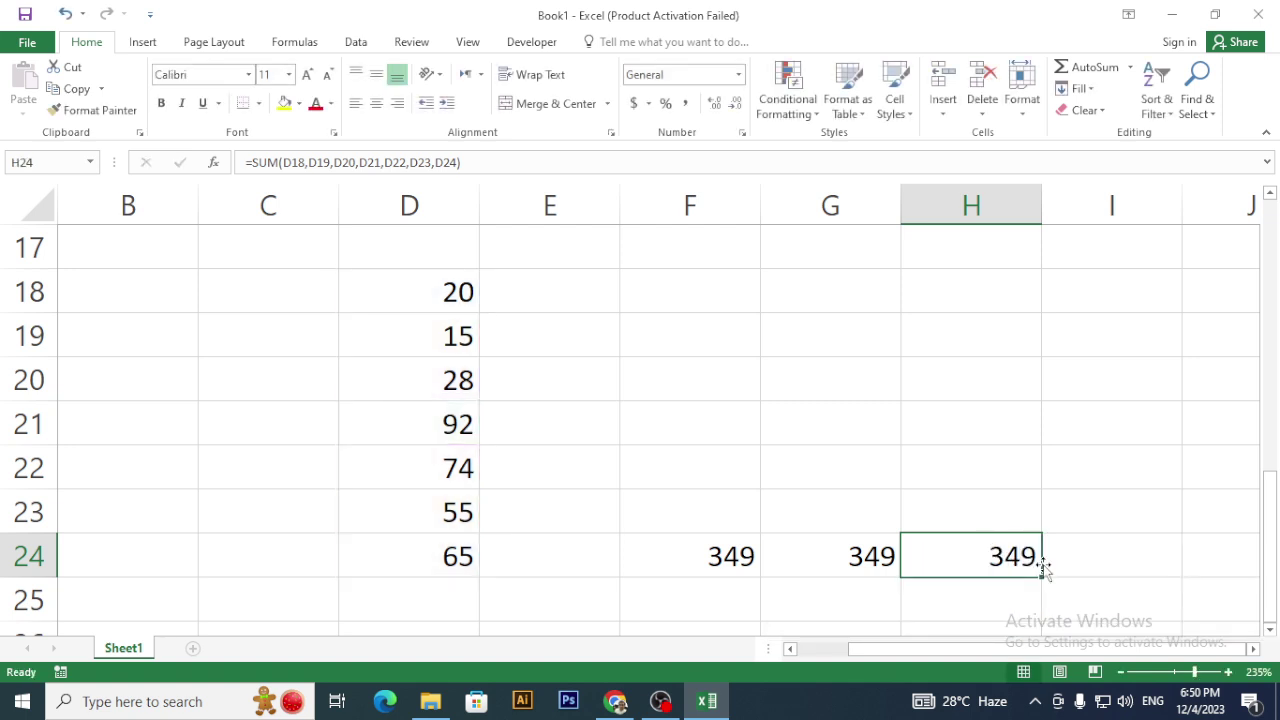
- Enter a SUM formula in I24 that adds the whole range D18:D24
left_click(1089, 549)
type("=sum")
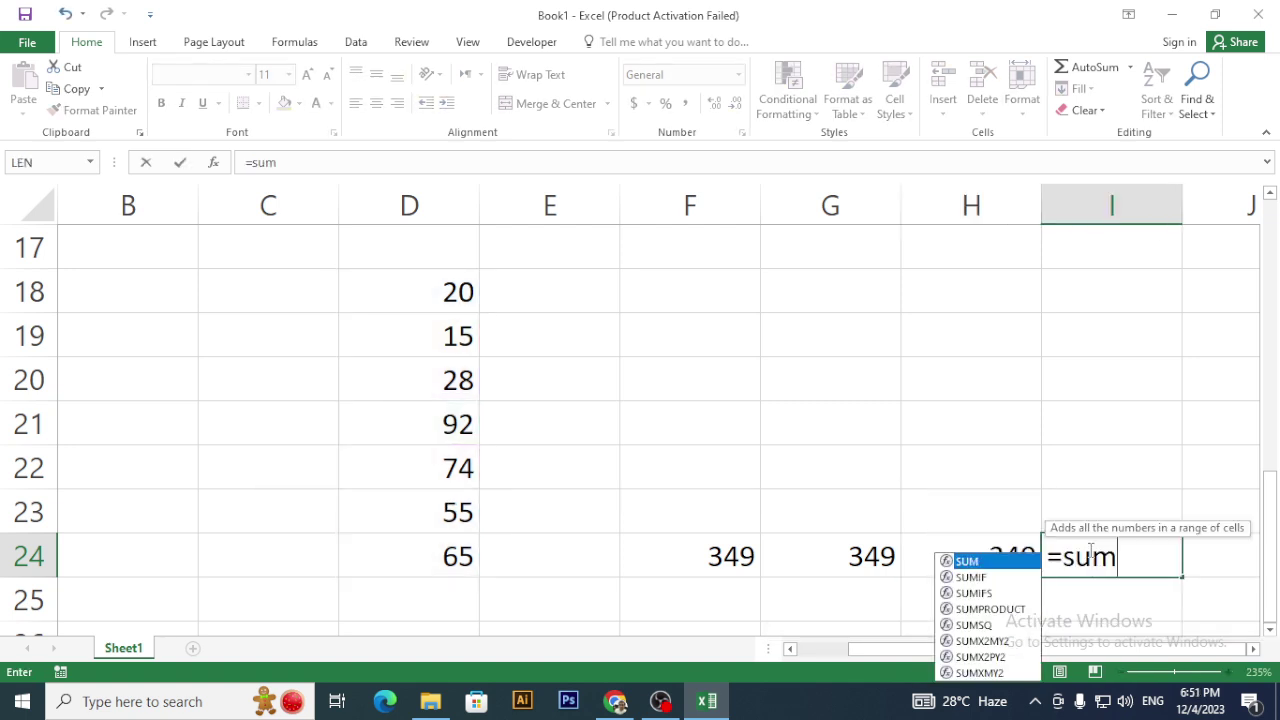
key("Tab")
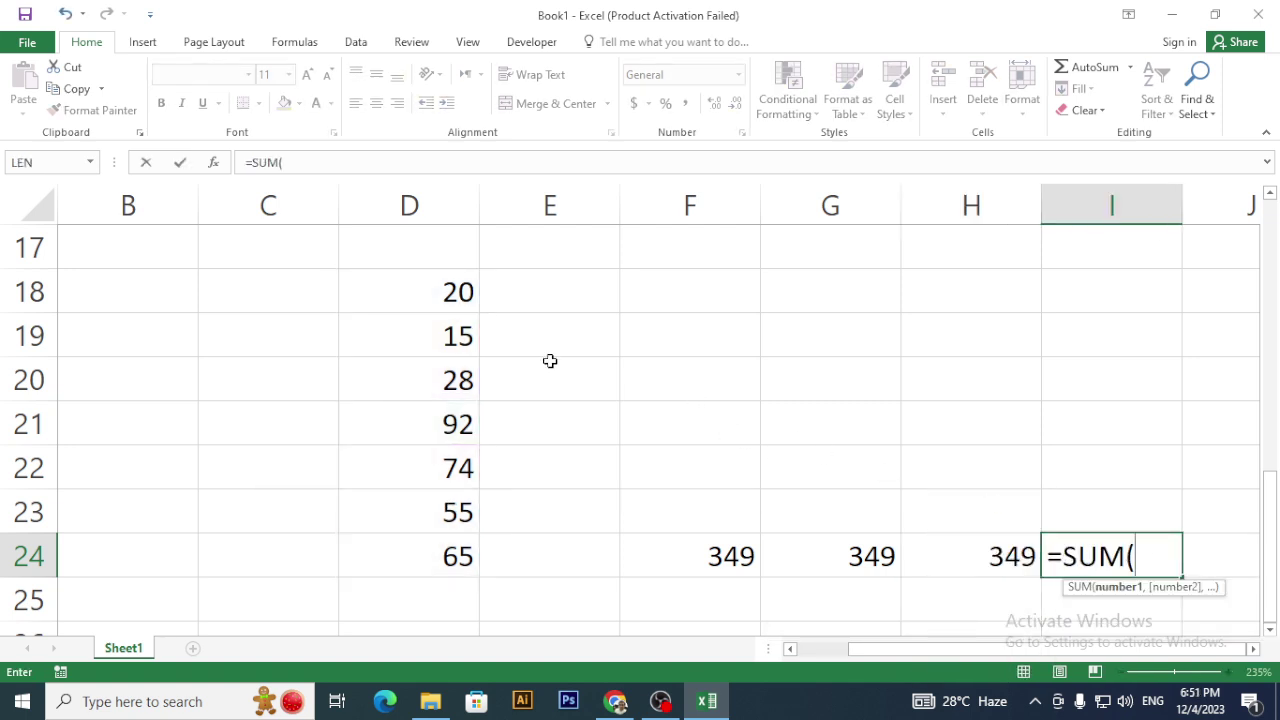
left_click_drag(442, 276, 432, 550)
type(")")
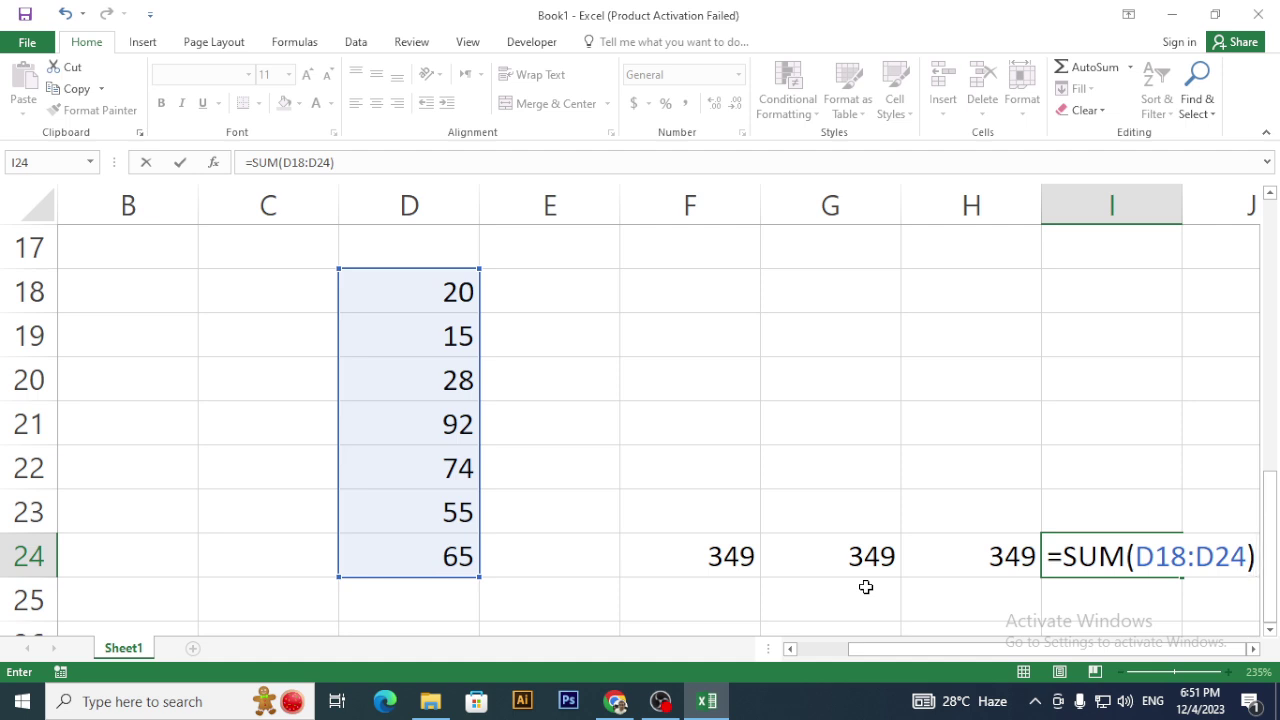
key("Return")
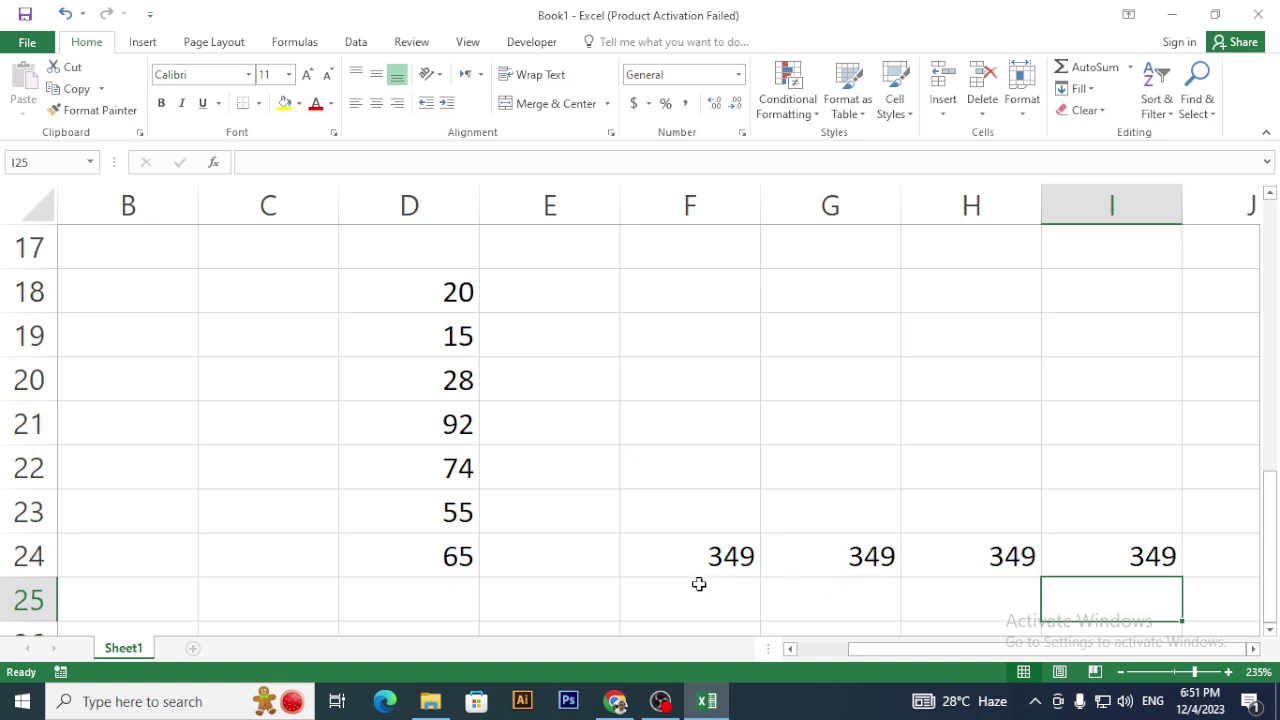
- Start a mixed data list in D34:D36 with the entries 45, 45 and Excel
scroll(745, 512, "down", 1)
scroll(634, 489, "up", 1)
scroll(608, 489, "down", 5)
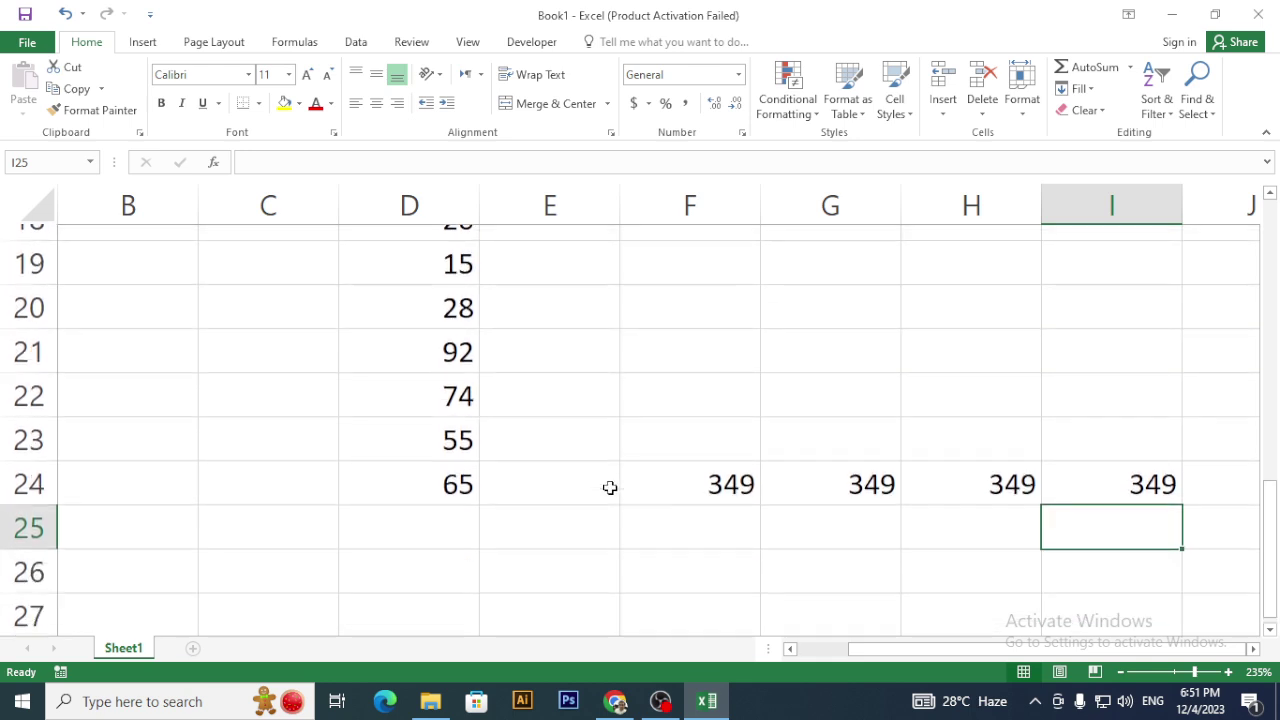
left_click(394, 340)
type("45")
key("Return")
type("45")
key("Return")
type("Exce")
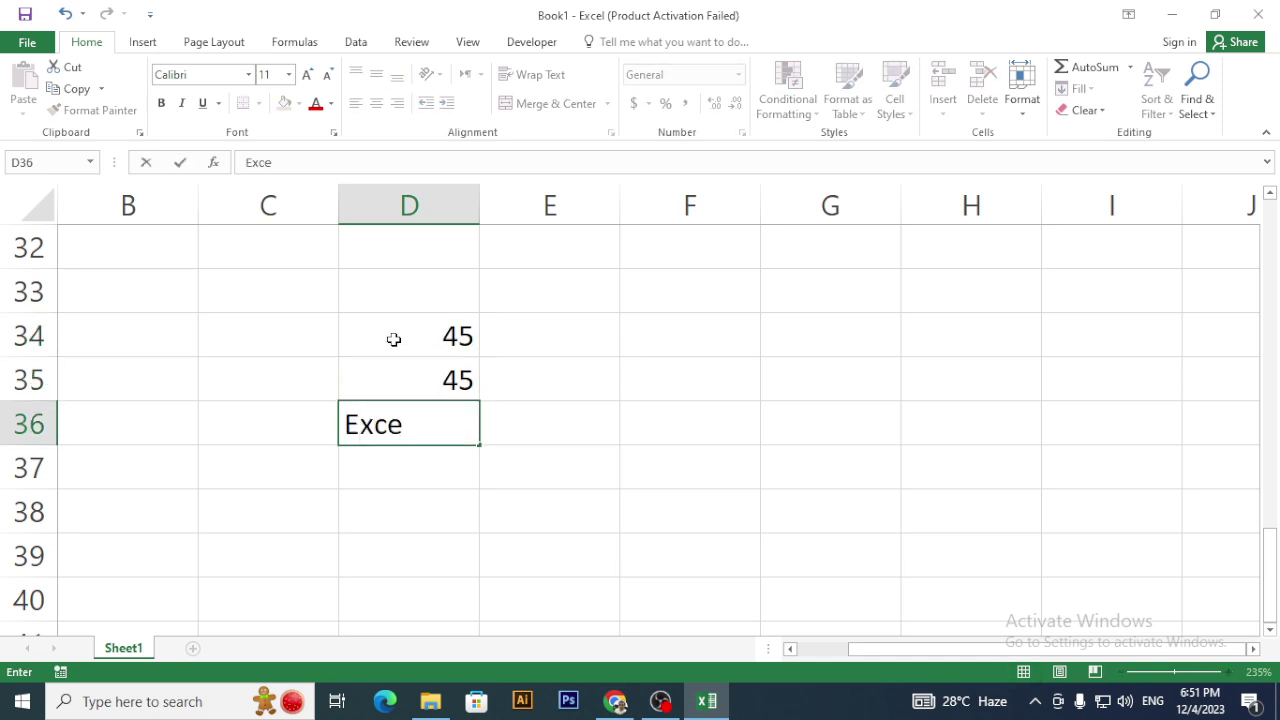
type("l")
key("Return")
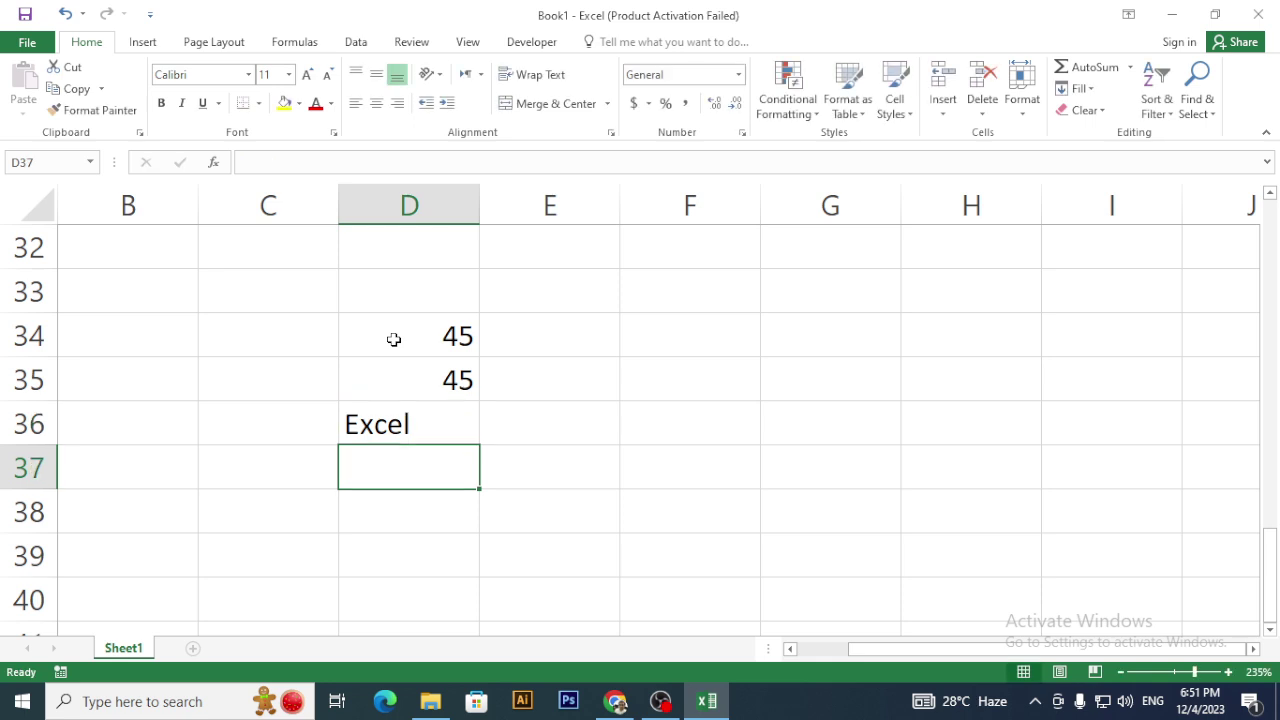
- Leave D37 blank and continue the list in D38:D41 with 44, kids 5, 1 and 87
key("Return")
type("44")
key("Return")
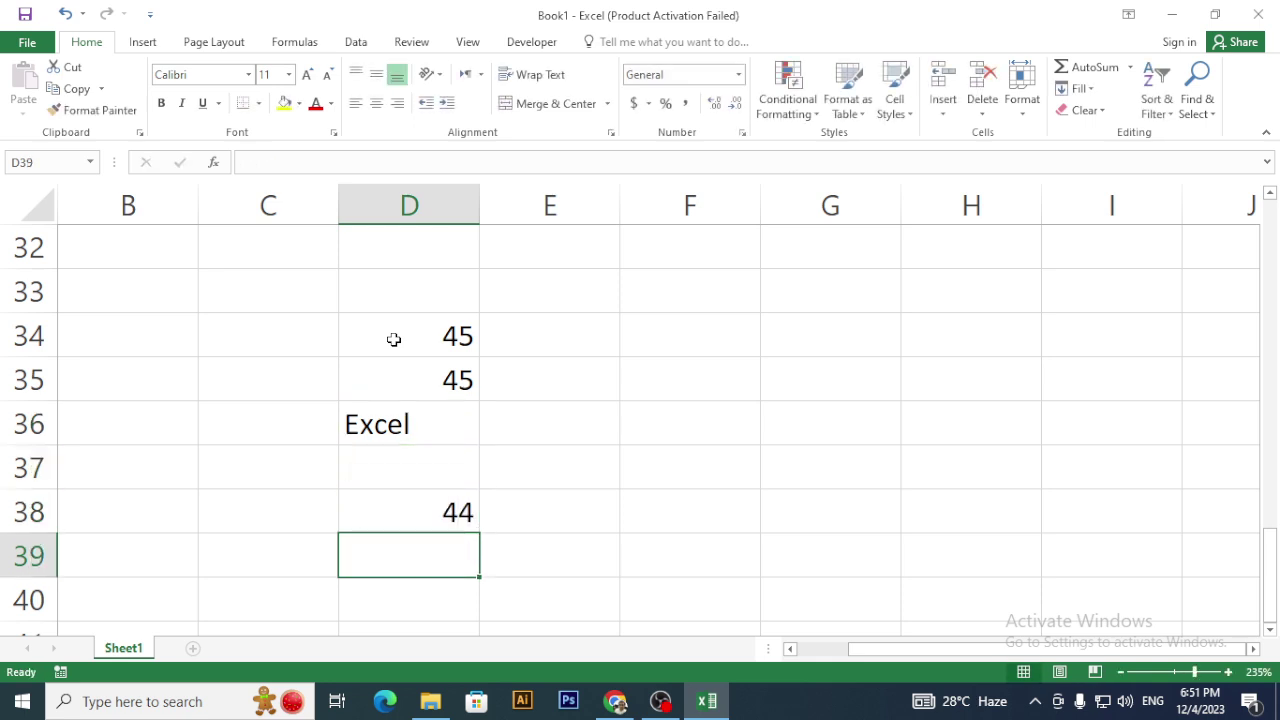
type("kids 5")
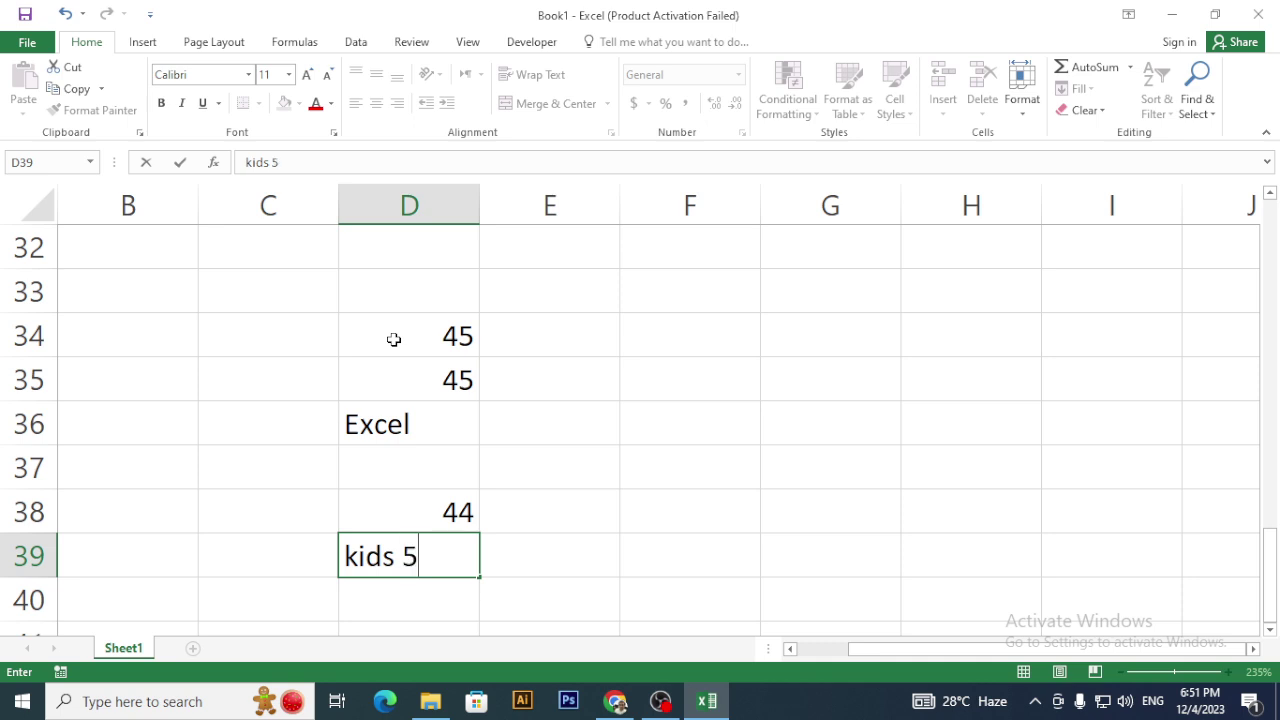
key("Return")
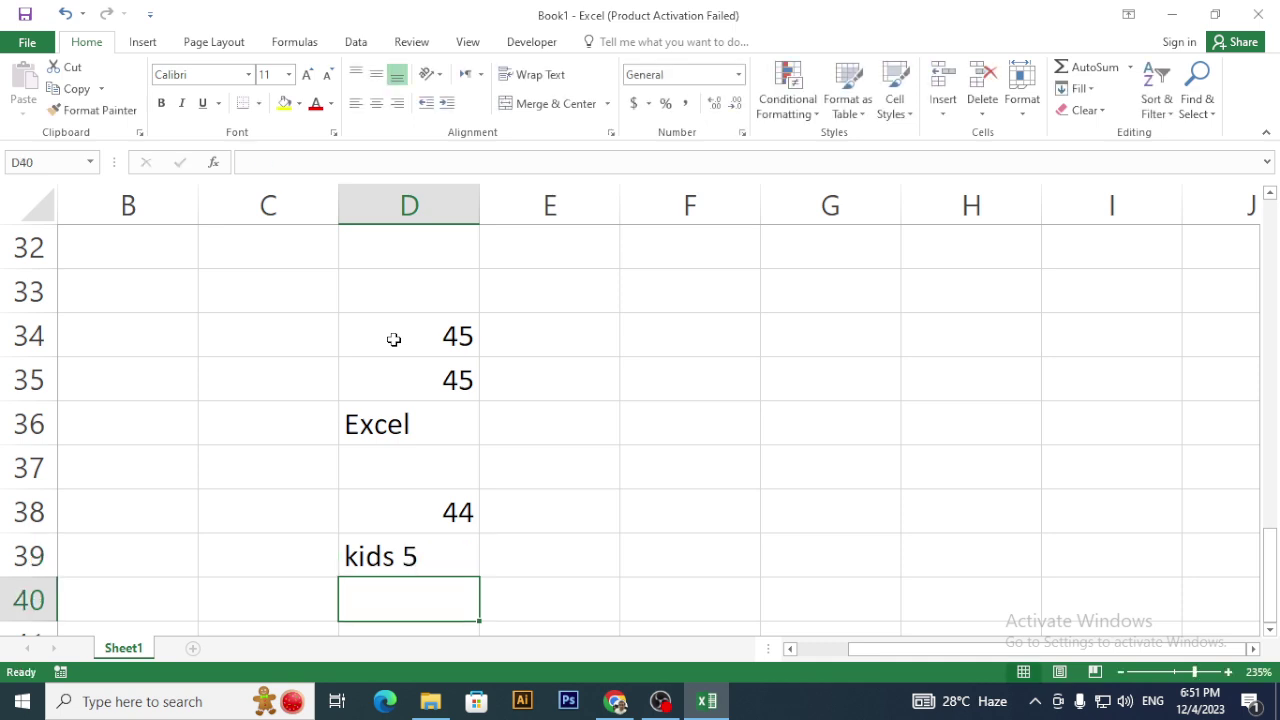
type("1")
key("Return")
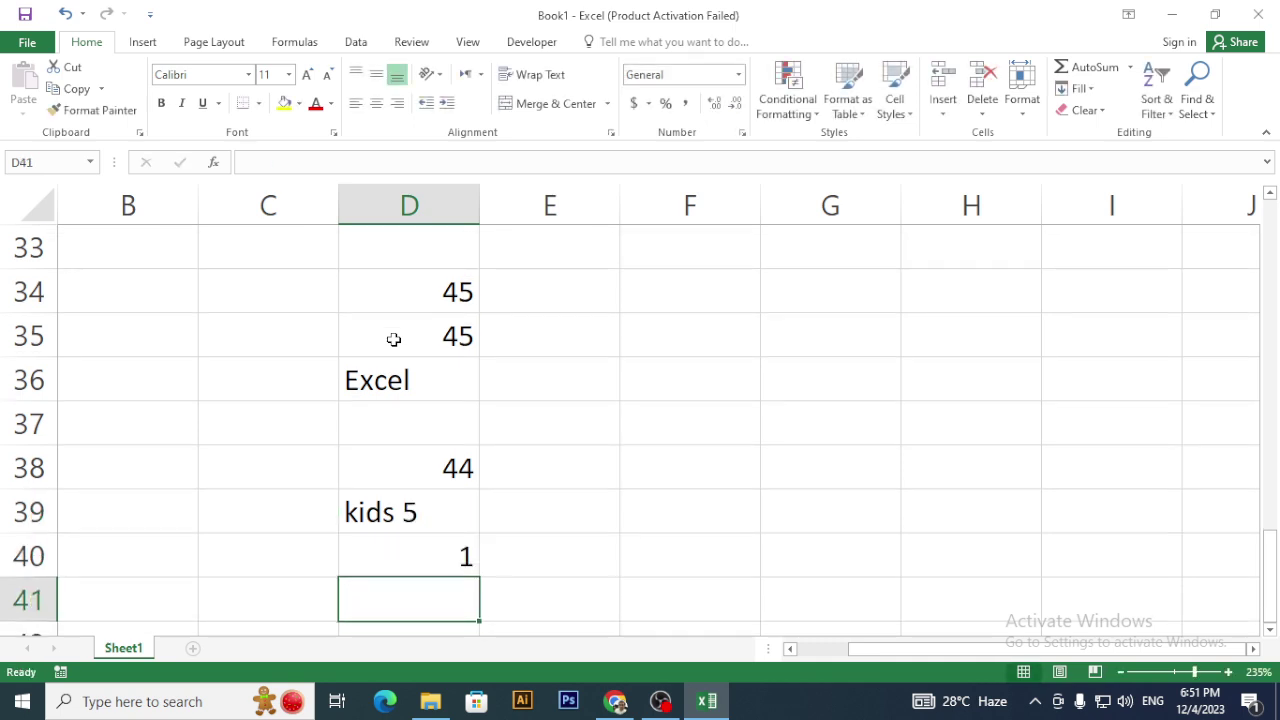
type("87")
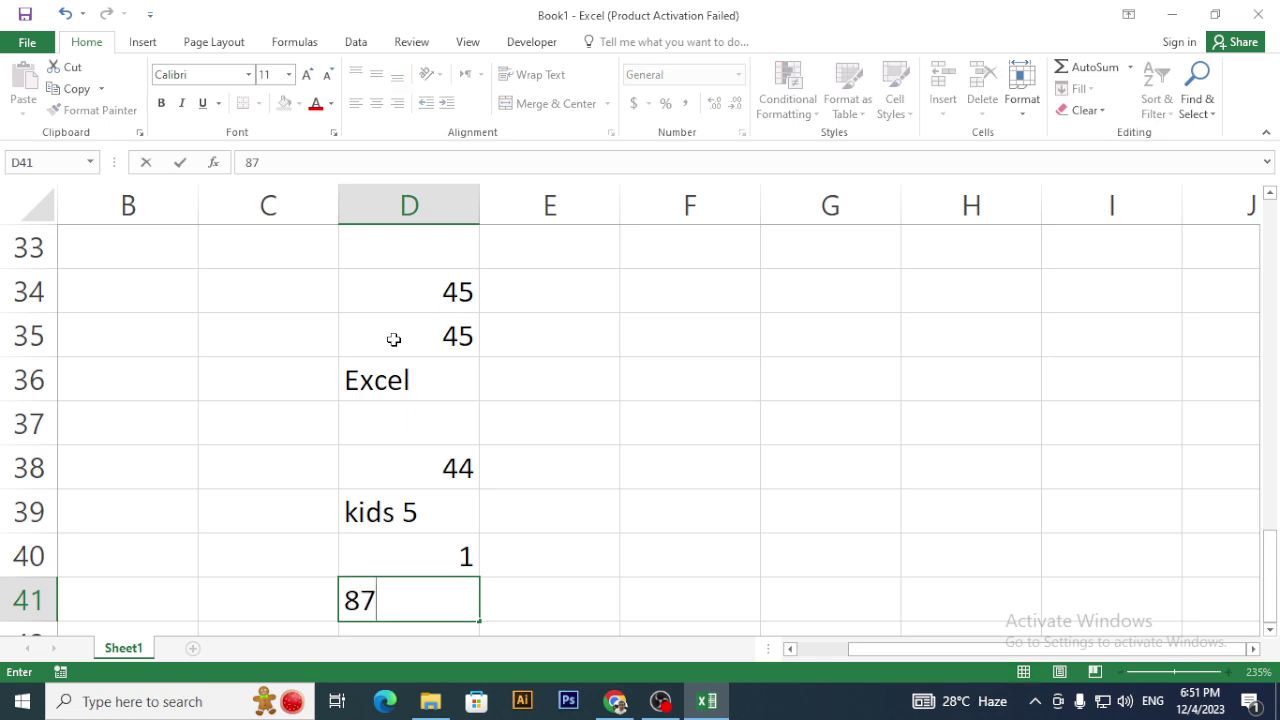
key("Return")
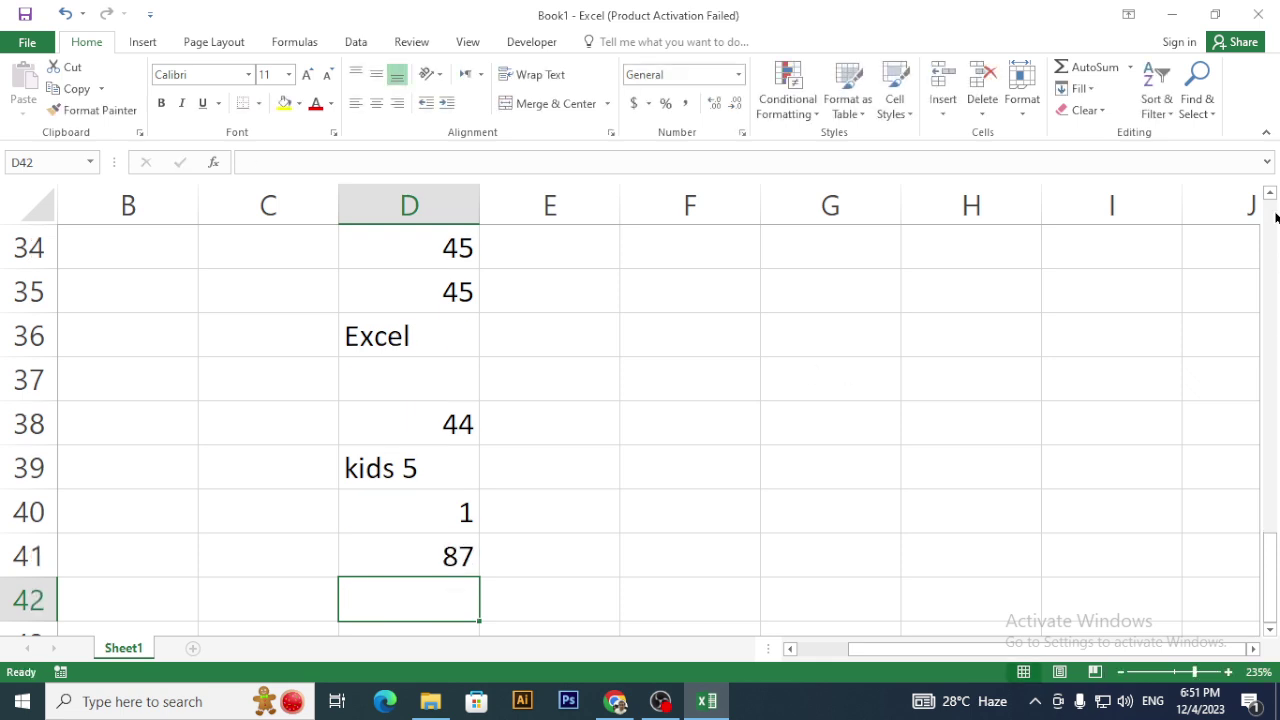
- Enter the label count in F35 beside the mixed data list
scroll(1272, 203, "up", 3)
scroll(1269, 632, "down", 1)
scroll(1269, 632, "down", 2)
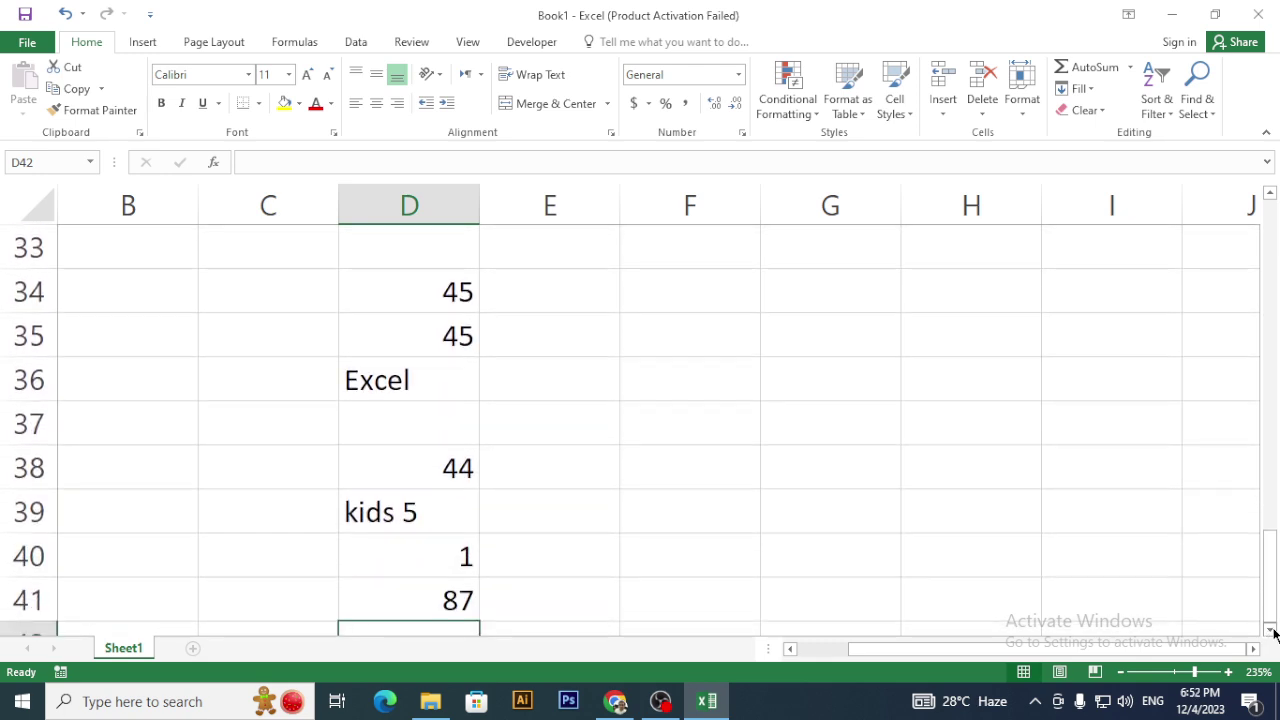
left_click(1122, 672)
left_click(1122, 672)
left_click(1122, 672)
left_click(770, 398)
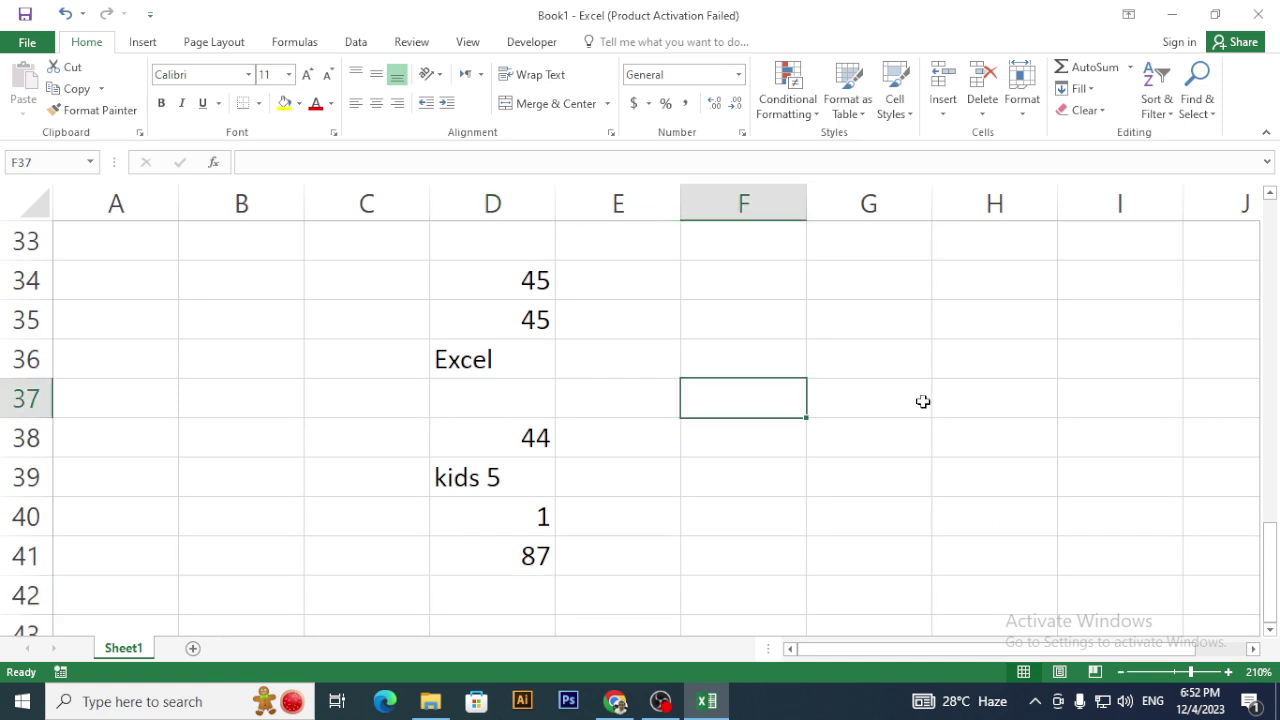
left_click(703, 305)
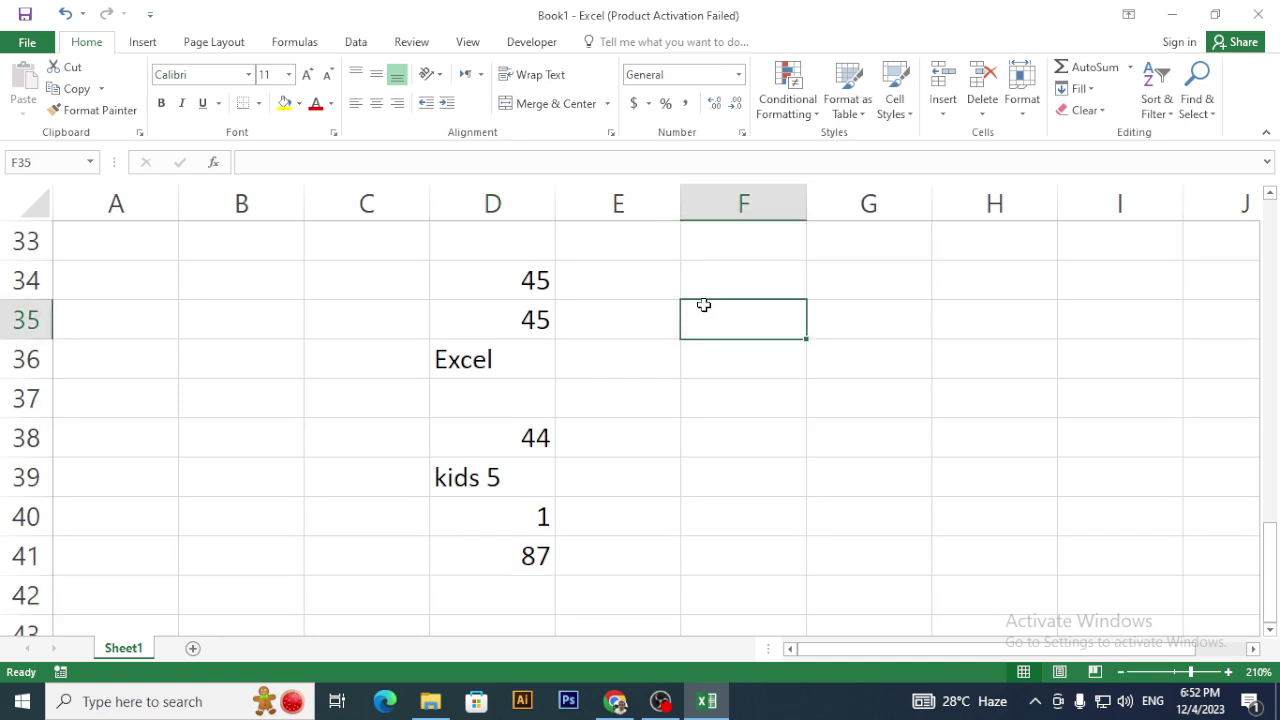
type("count")
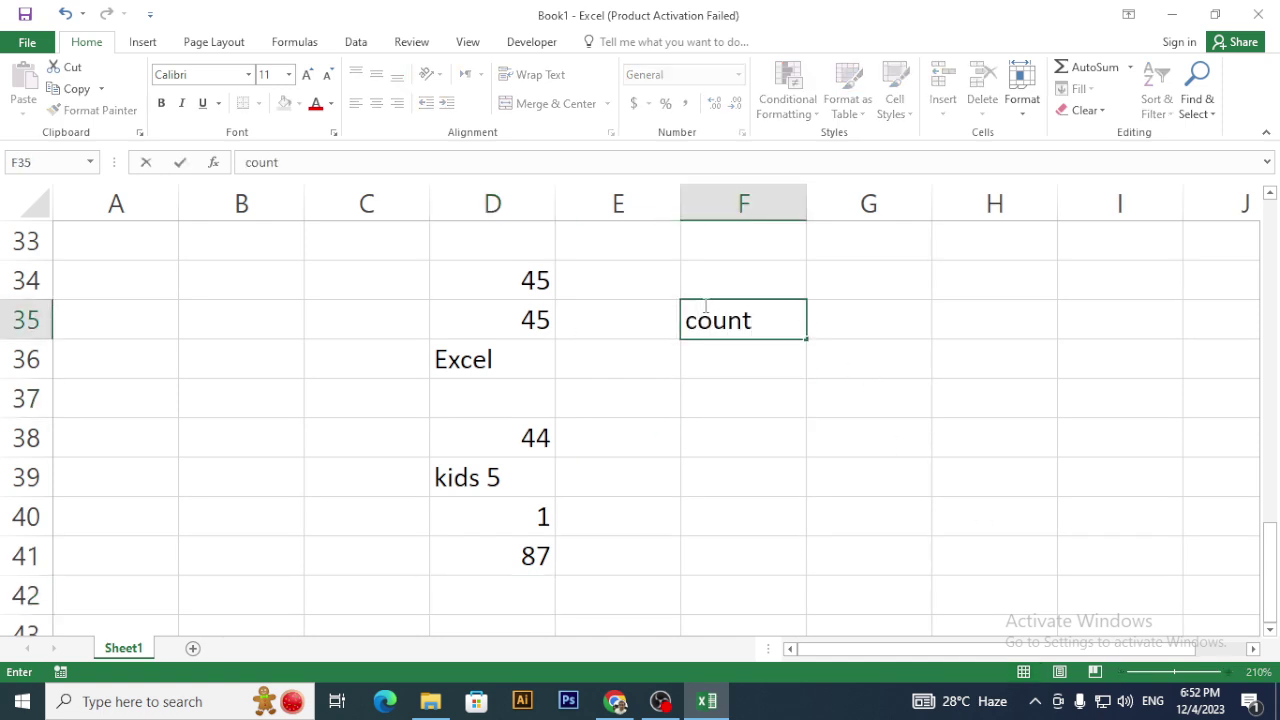
key("Tab")
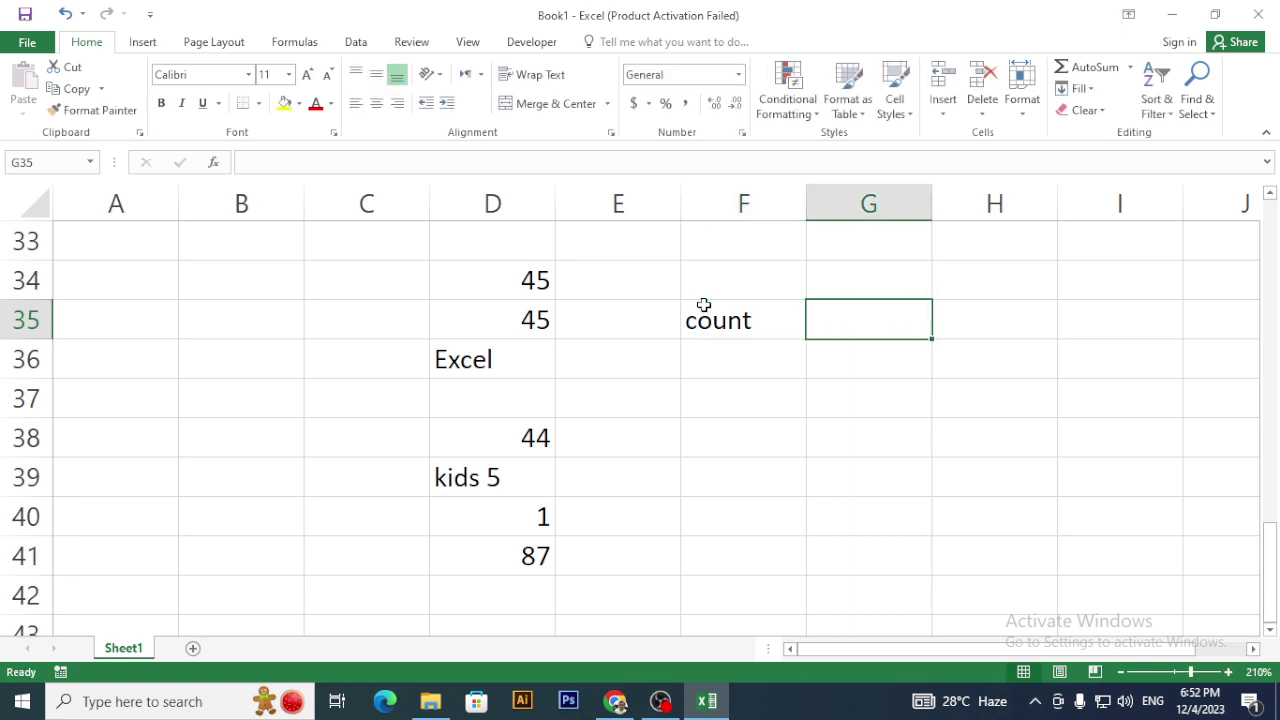
- Start a COUNT formula in G35, next to the count label
key("Right")
key("Up")
key("Down")
key("Left")
type("=coun")
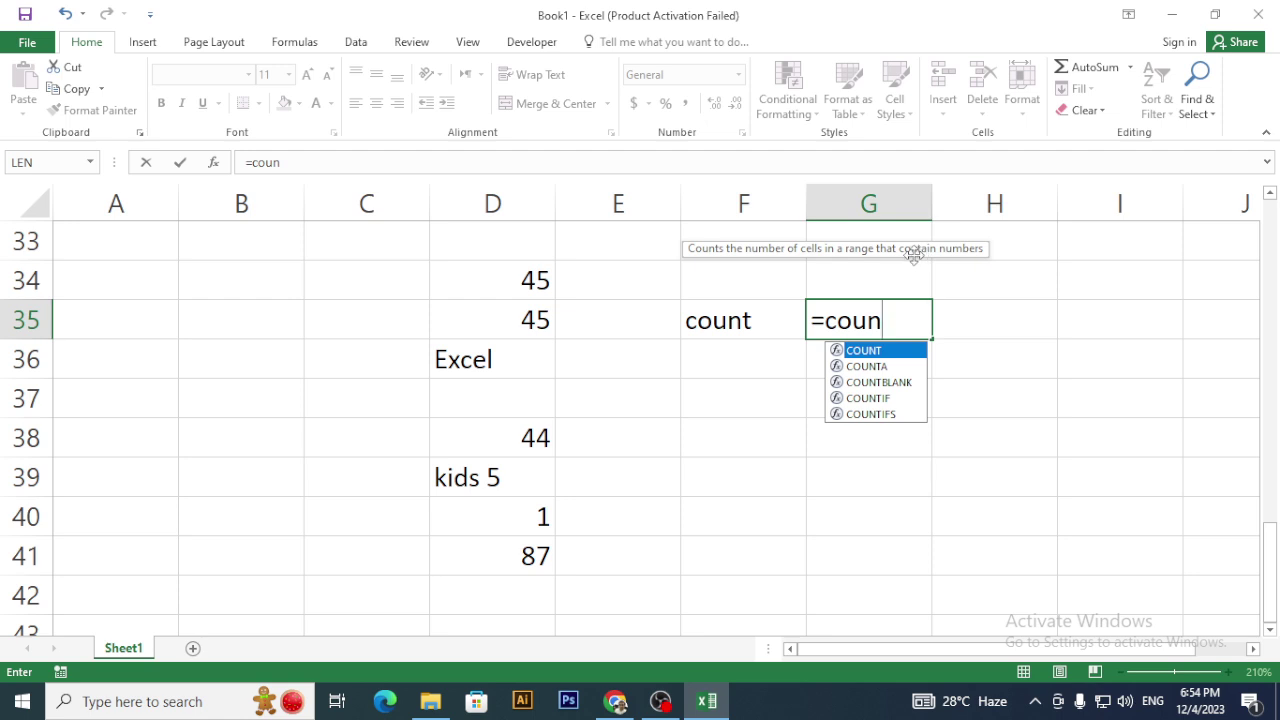
key("Tab")
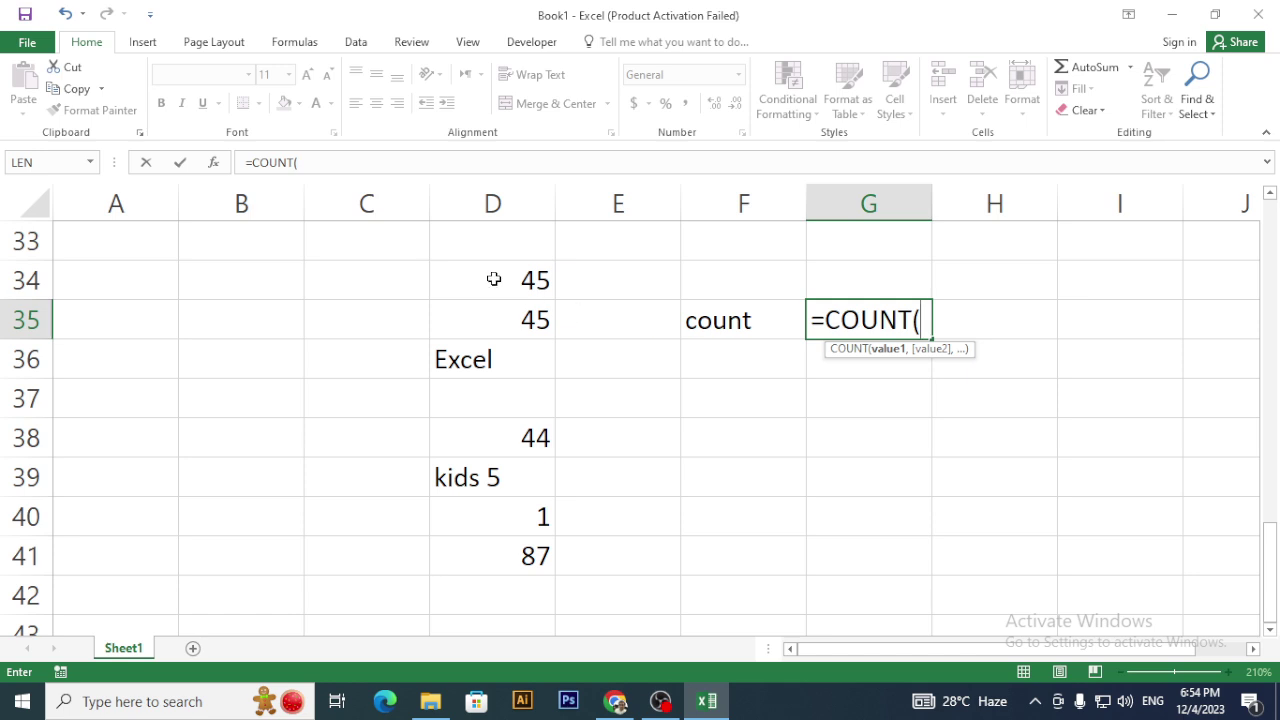
- Try the whole range D34:D41 as the COUNT argument, then clear it from the formula
left_click_drag(491, 272, 496, 548)
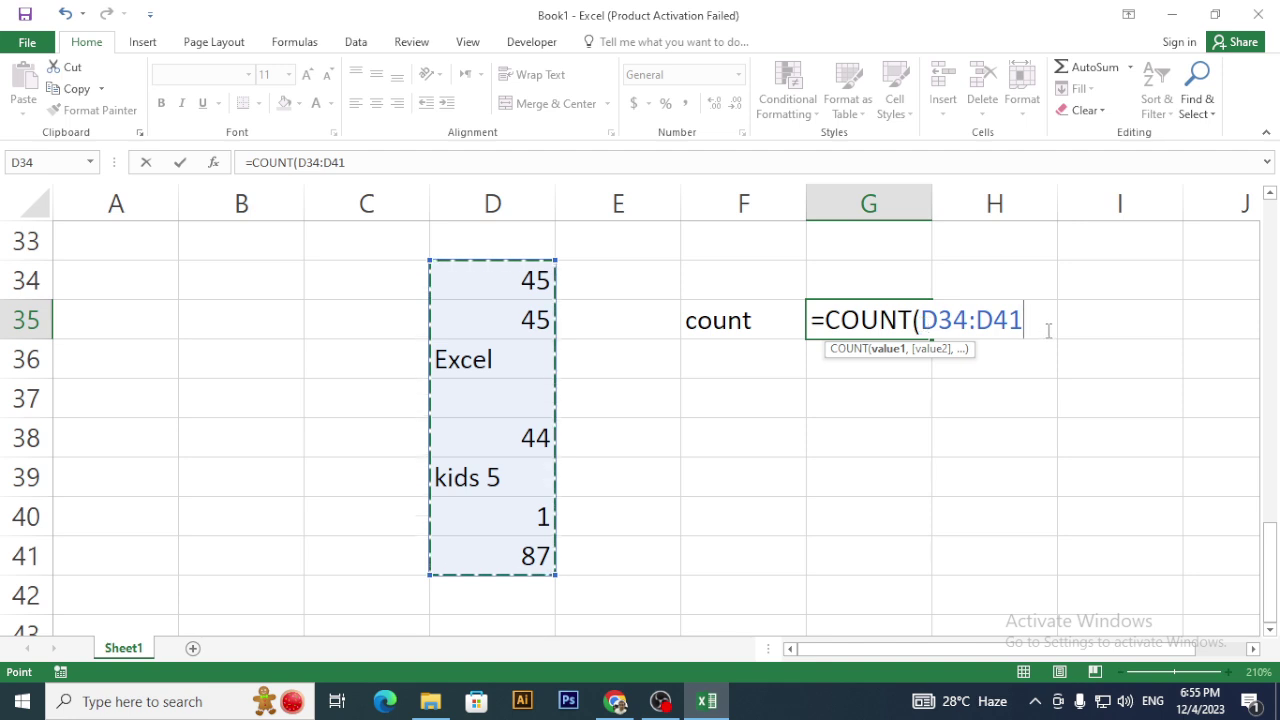
left_click_drag(1026, 317, 918, 320)
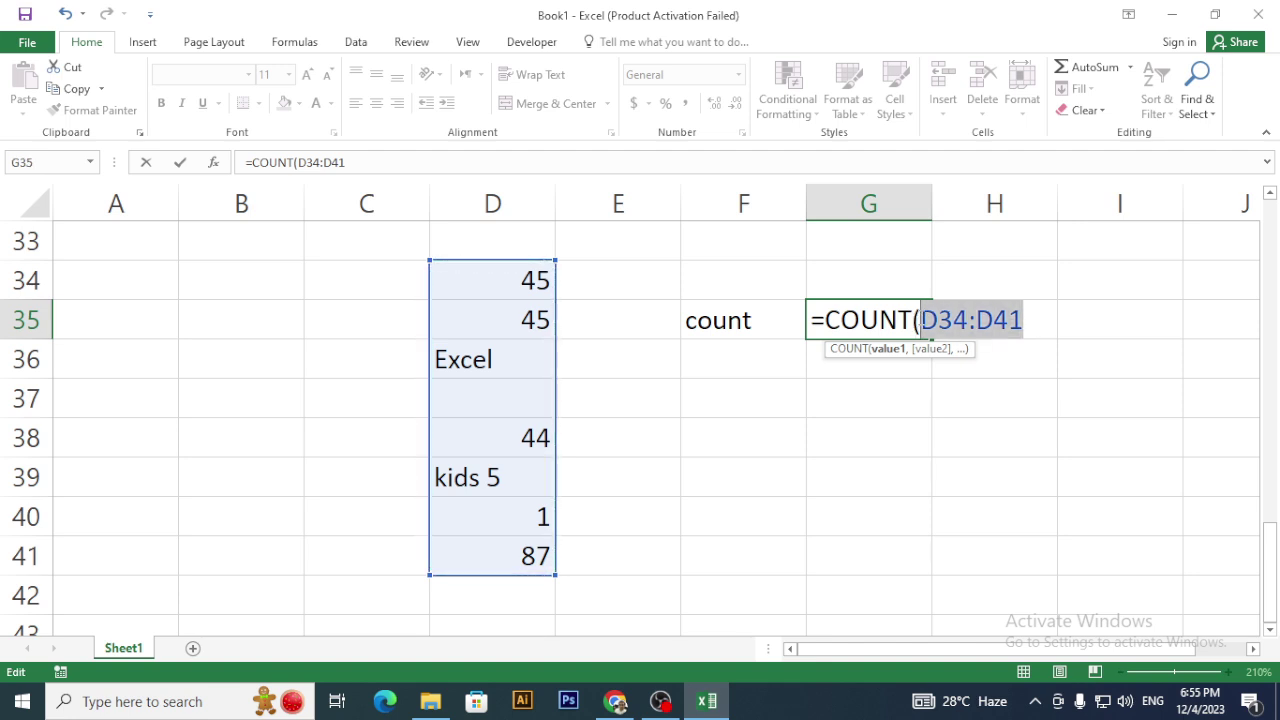
key("BackSpace")
- Add D34, D35, D36, D37 and D38 as separate comma-separated arguments of the COUNT formula in G35
left_click(510, 264)
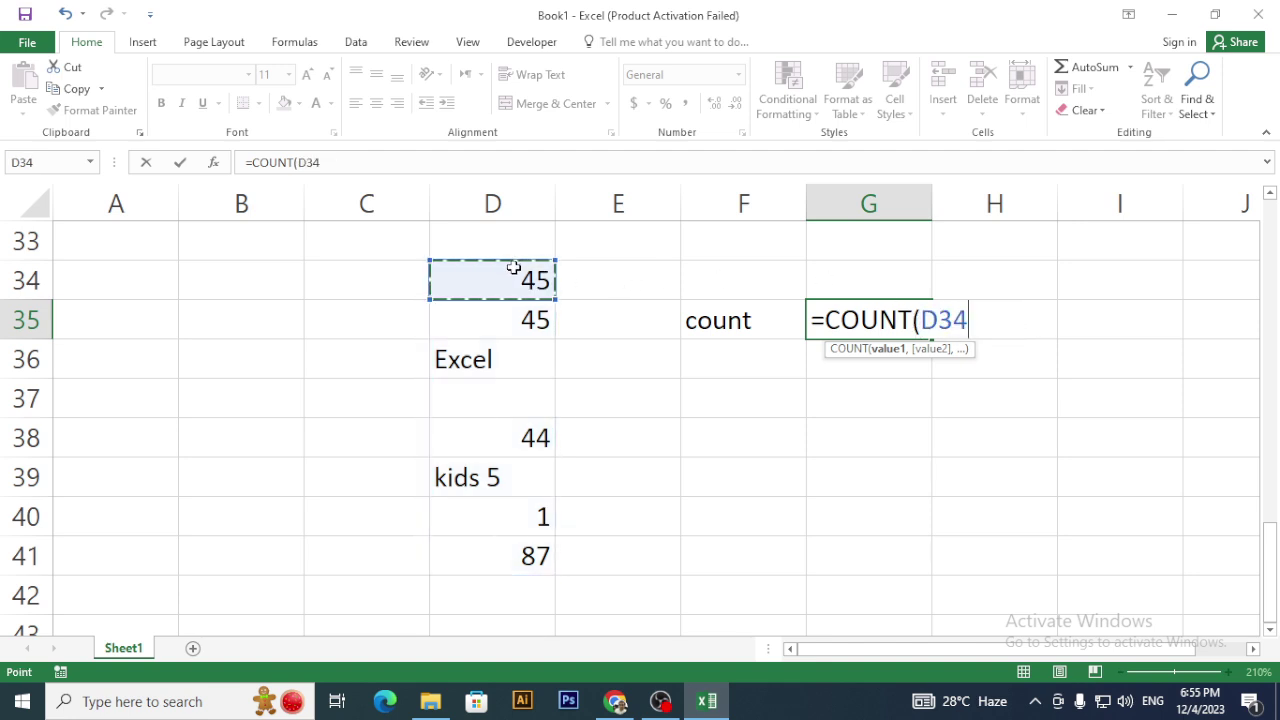
type(",")
left_click(540, 318)
type(",")
left_click(536, 352)
type(",")
left_click(527, 390)
type(",")
left_click(521, 434)
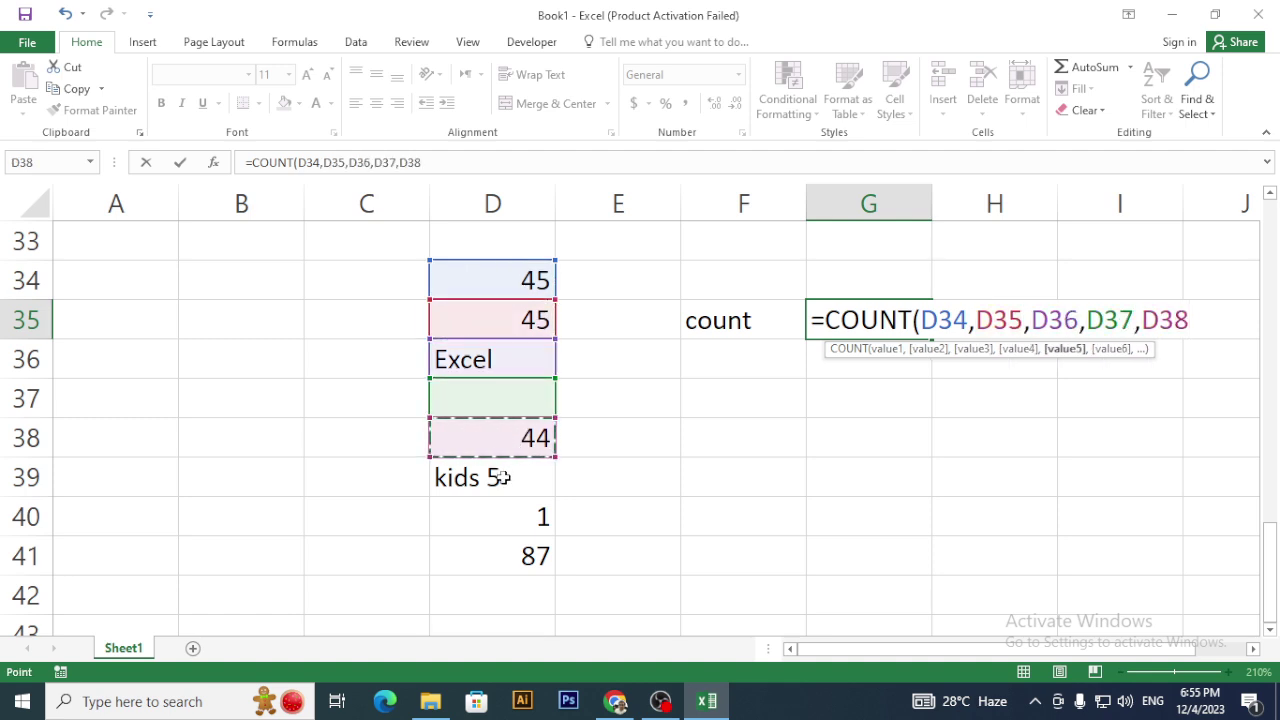
- Add D39, D40 and D41 as further separate arguments to the COUNT formula in G35
left_click(489, 477)
left_click(494, 509)
left_click(497, 454)
type(",")
left_click(491, 484)
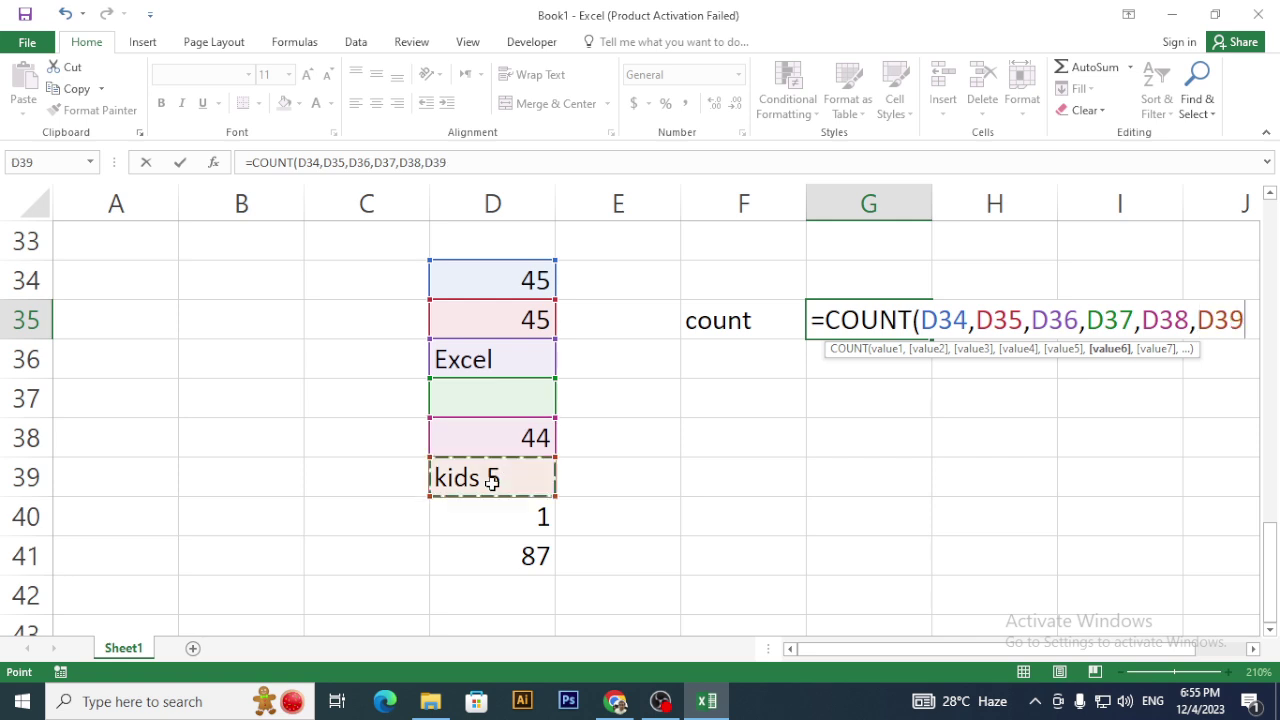
left_click(491, 510)
left_click(500, 488)
type(",")
left_click(493, 508)
type(",")
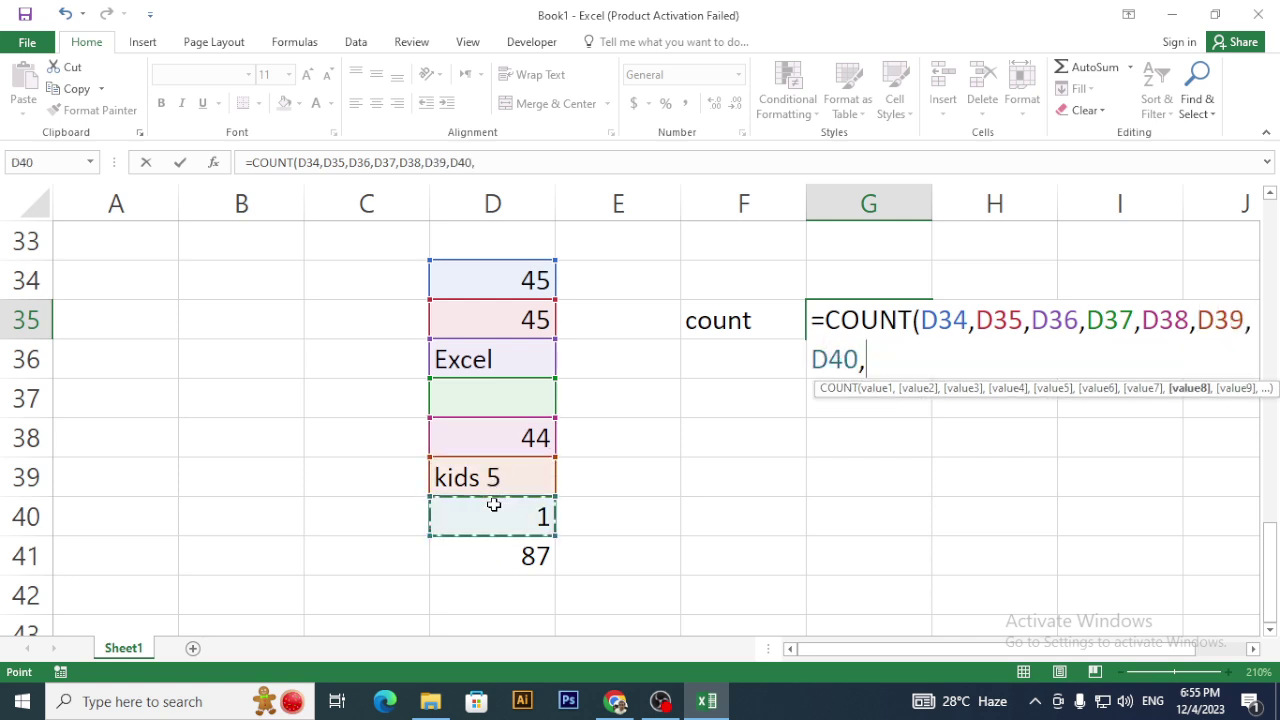
left_click(492, 553)
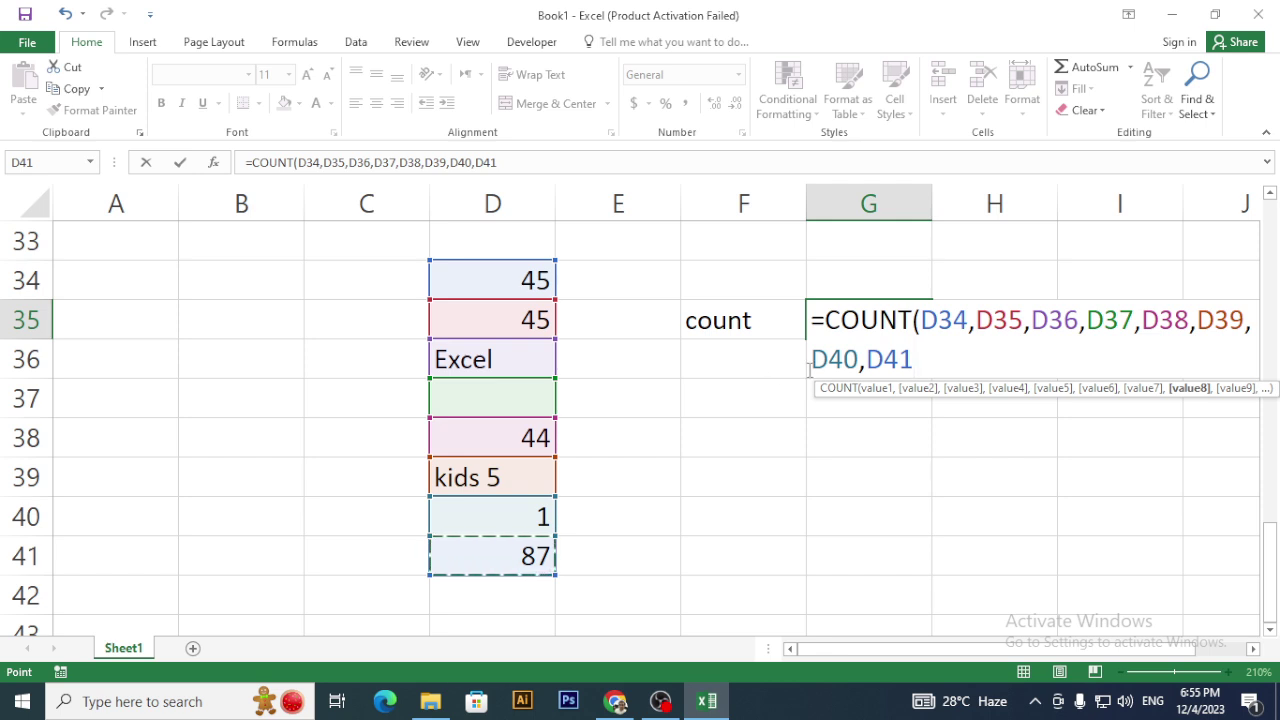
- Delete all cell arguments from the COUNT formula in G35, leaving only =COUNT(
key("BackSpace")
key("BackSpace")
key("BackSpace")
key("BackSpace")
key("BackSpace")
key("BackSpace")
key("BackSpace")
key("BackSpace")
key("BackSpace")
key("BackSpace")
key("BackSpace")
key("BackSpace")
key("BackSpace")
key("BackSpace")
key("BackSpace")
key("BackSpace")
key("BackSpace")
key("BackSpace")
key("BackSpace")
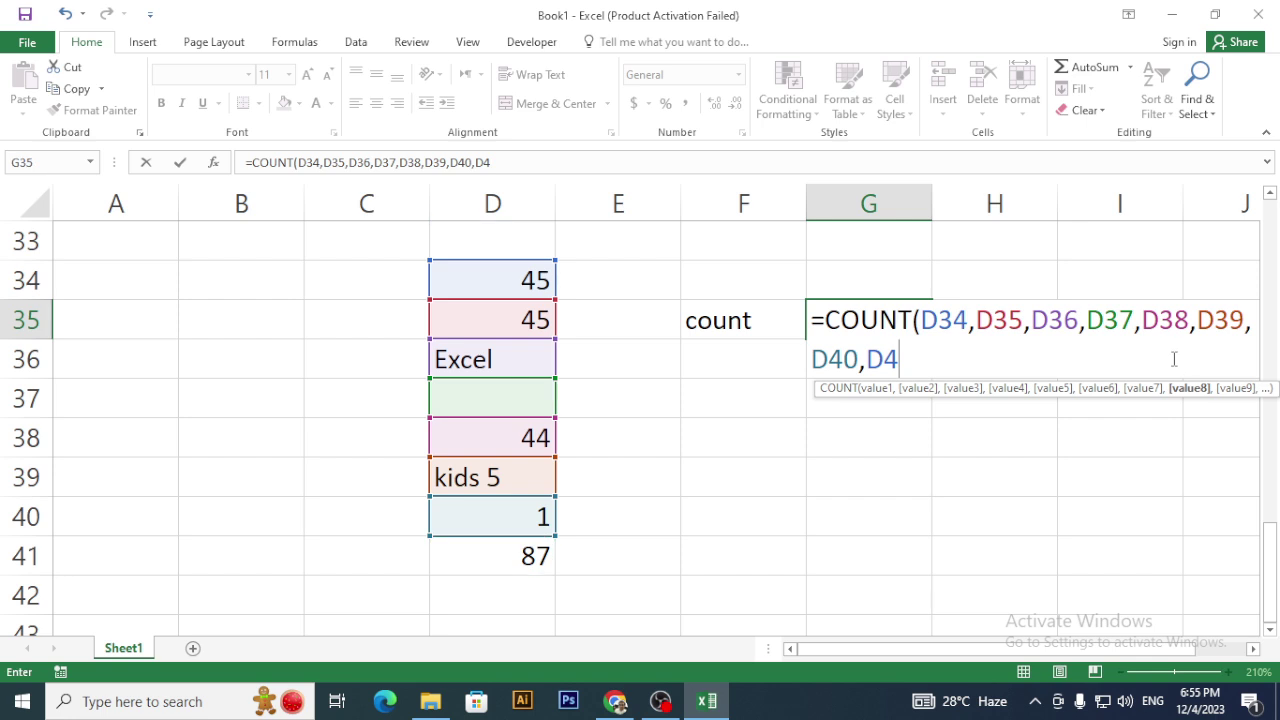
key("BackSpace")
key("BackSpace")
key("BackSpace")
key("BackSpace")
key("BackSpace")
key("BackSpace")
key("BackSpace")
key("BackSpace")
key("BackSpace")
key("BackSpace")
key("BackSpace")
key("BackSpace")
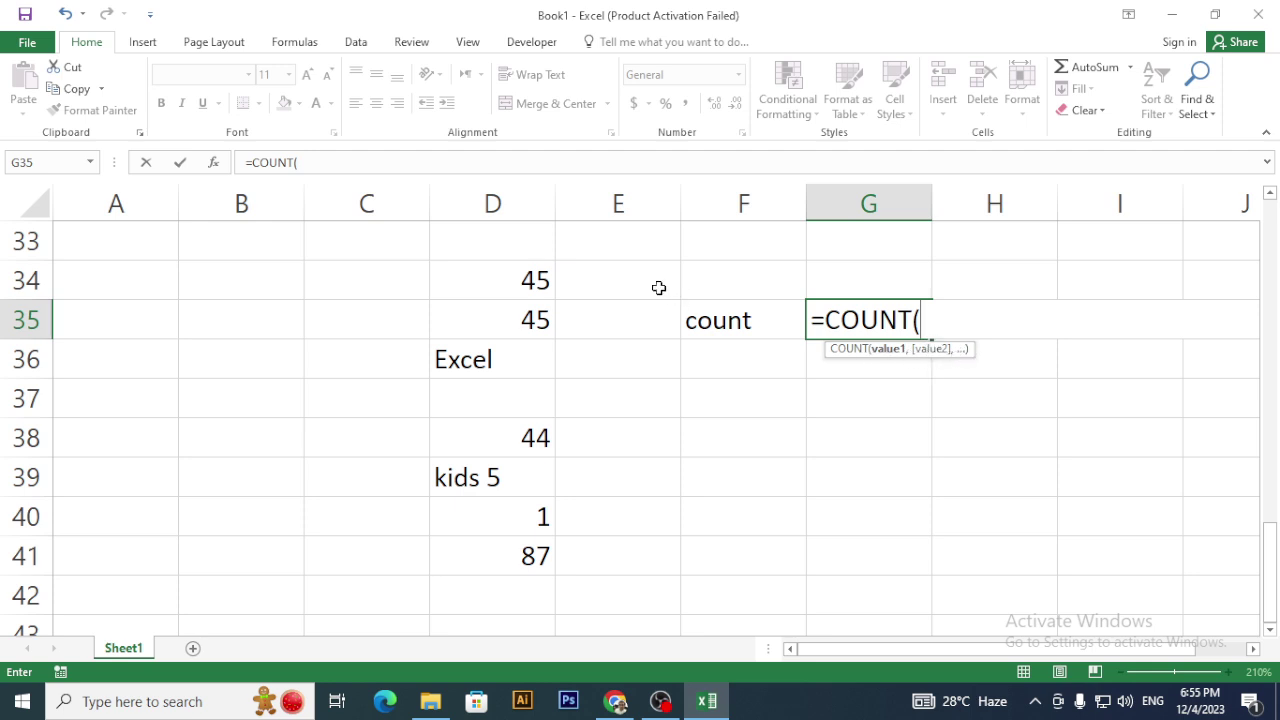
- Try to rebuild the COUNT formula in G35 with D34 as its first argument
type("D3")
left_click(506, 284)
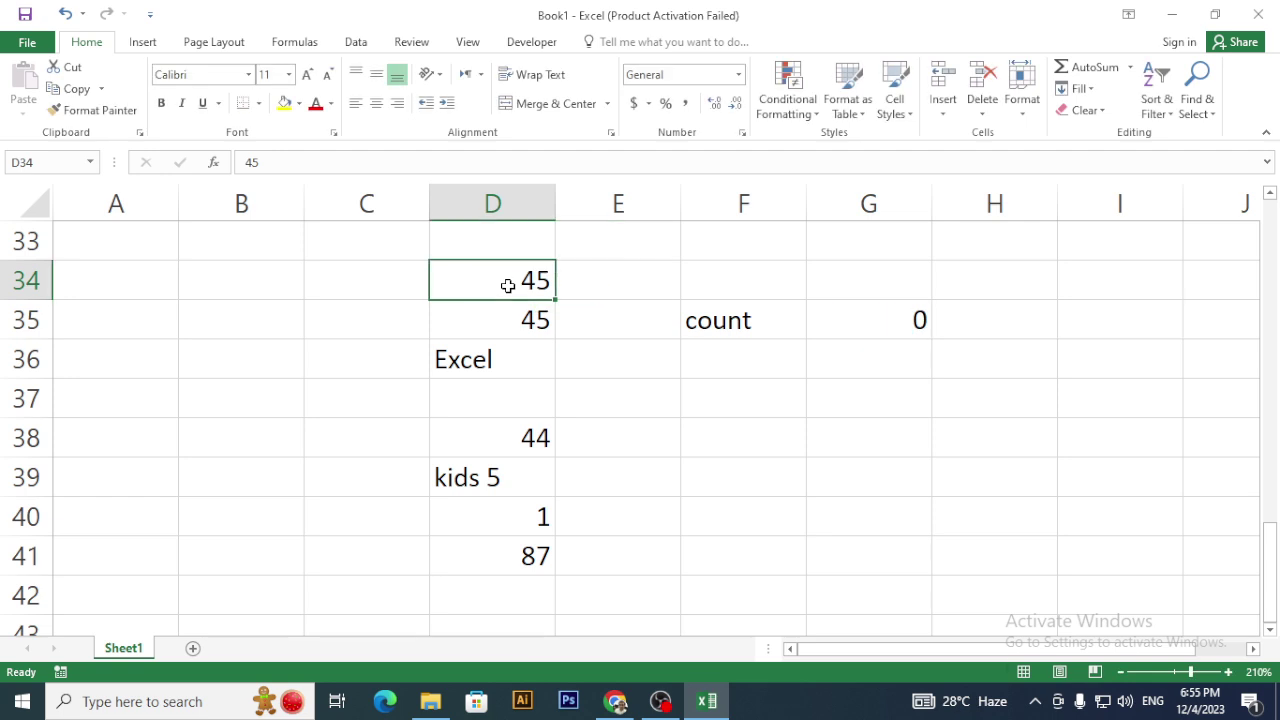
left_click(857, 326)
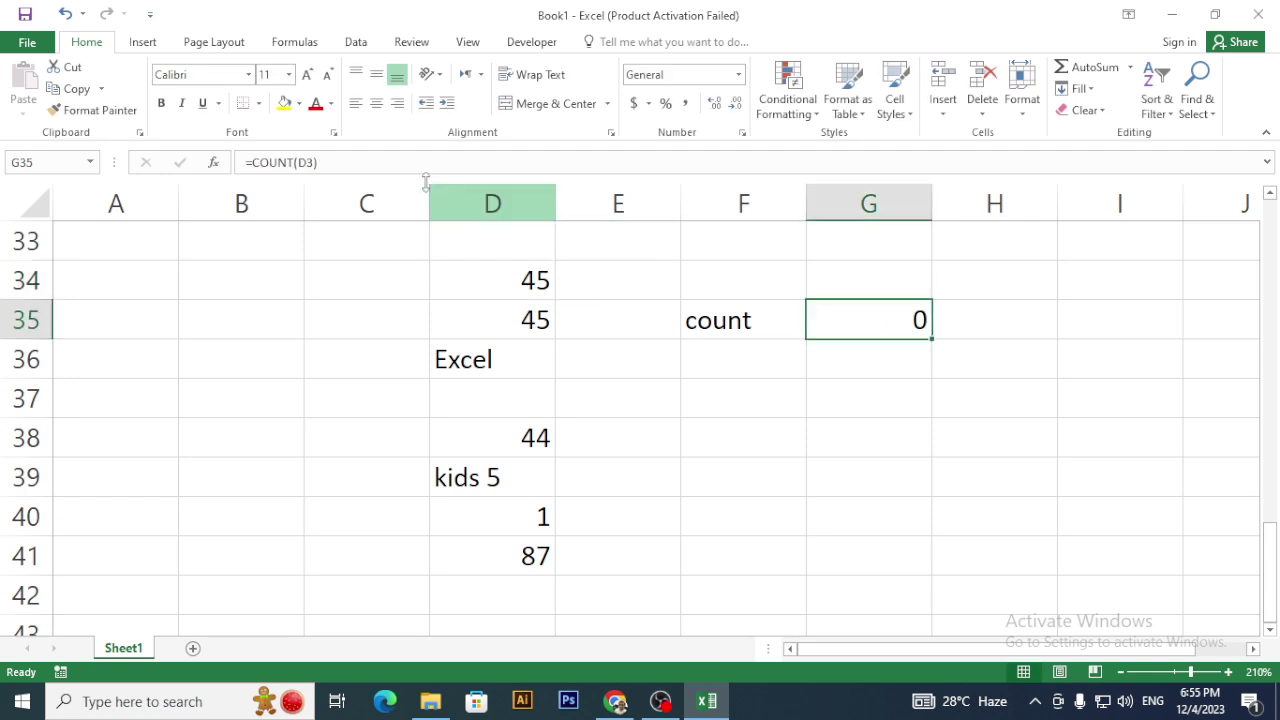
left_click(400, 163)
key("BackSpace")
key("BackSpace")
key("BackSpace")
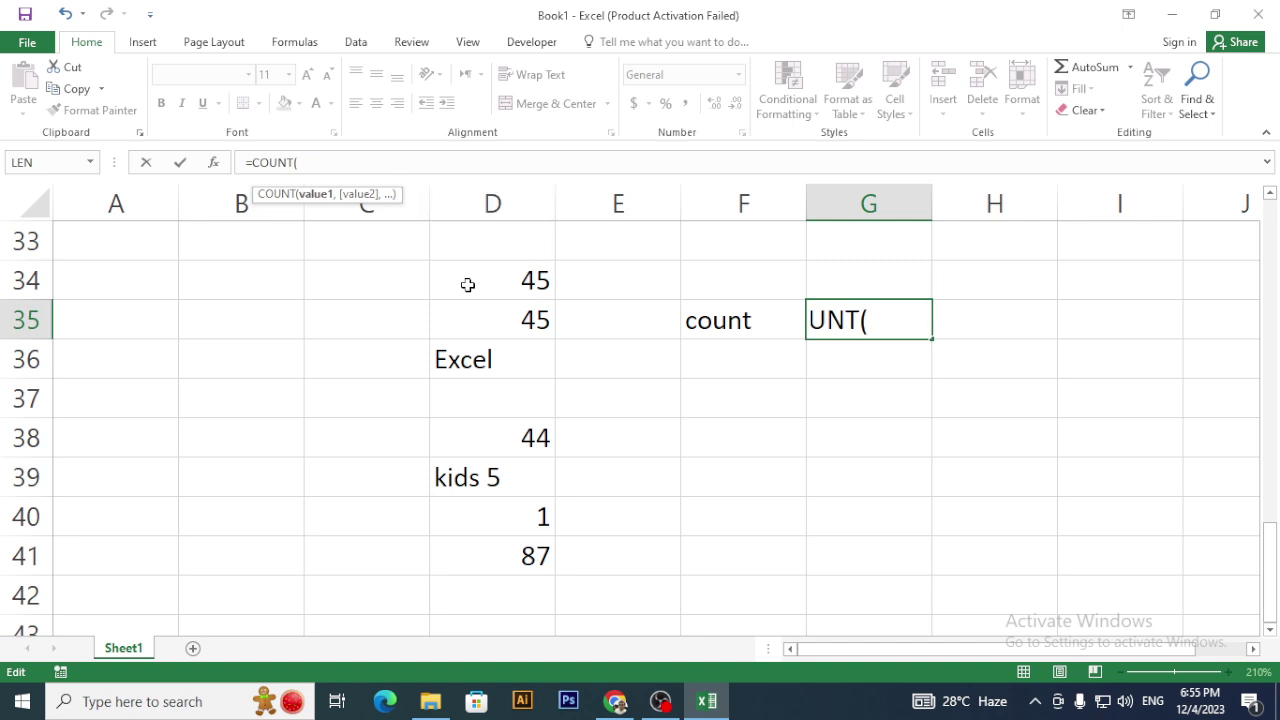
left_click(502, 292)
key("Return")
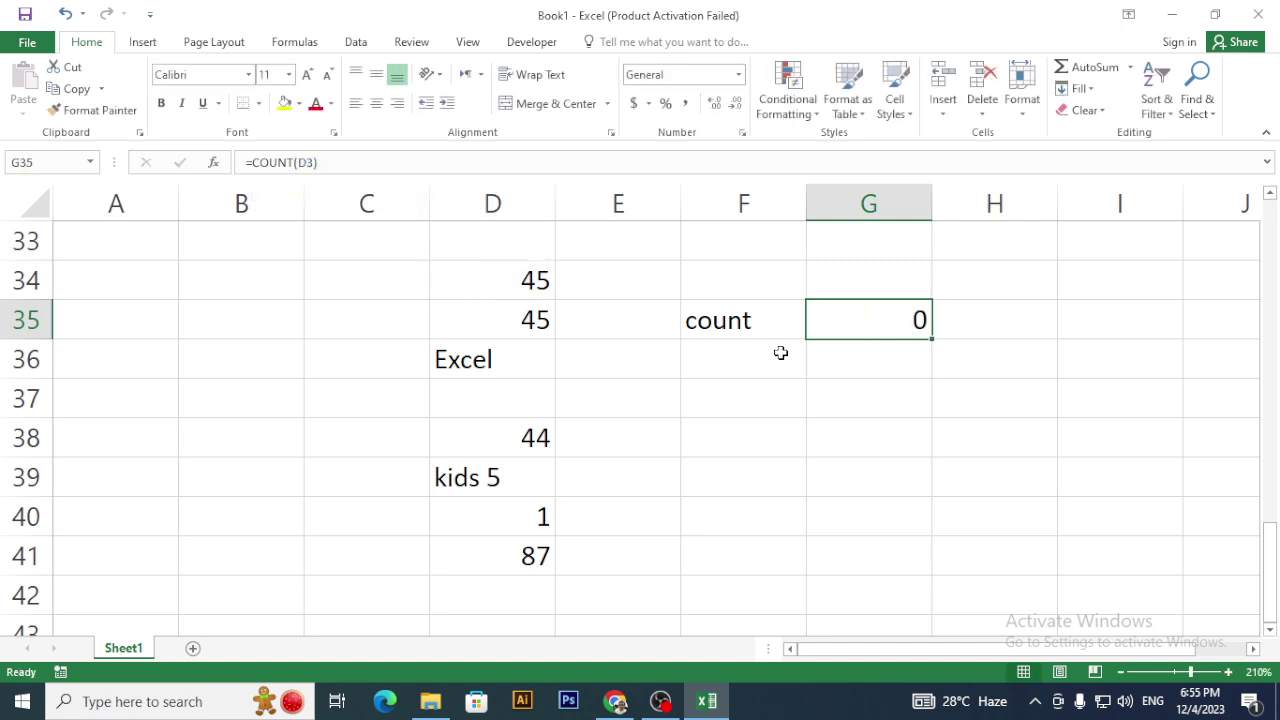
- Start a new COUNT formula in G35 with D34, D35 and D36 as separate arguments
left_click(882, 333)
type("=")
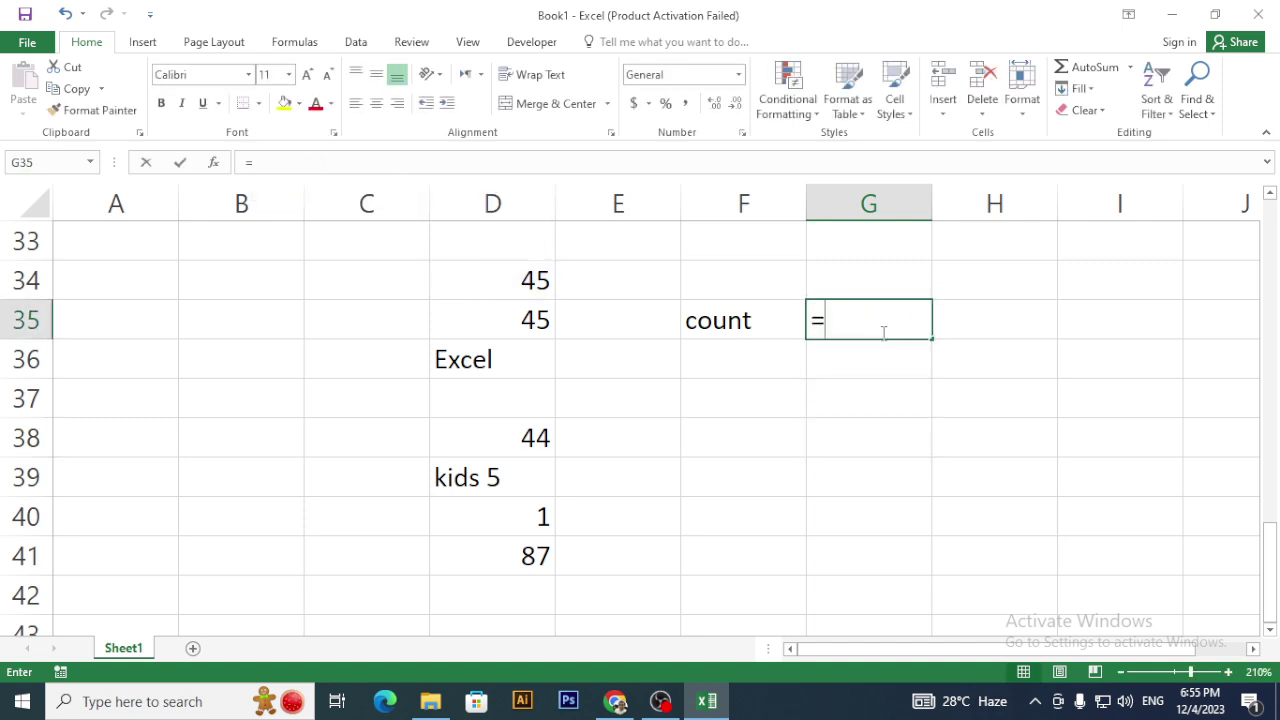
type("count")
key("Tab")
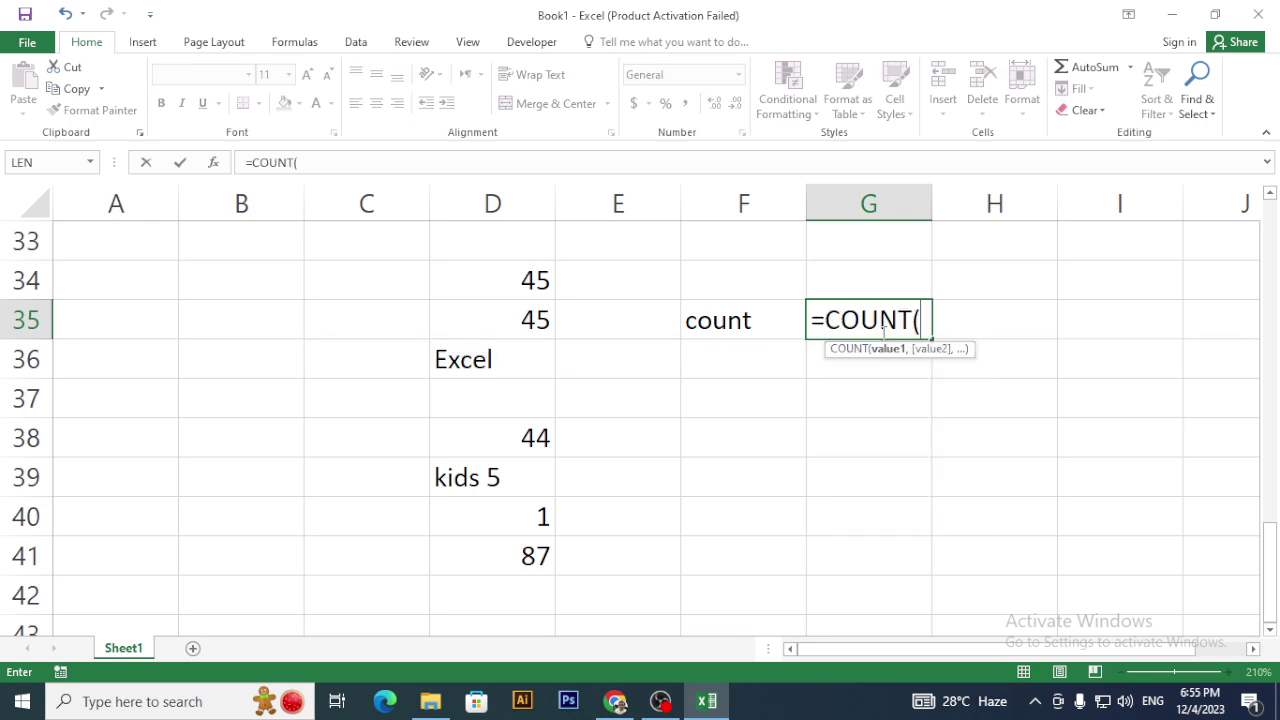
left_click(502, 284)
type(",")
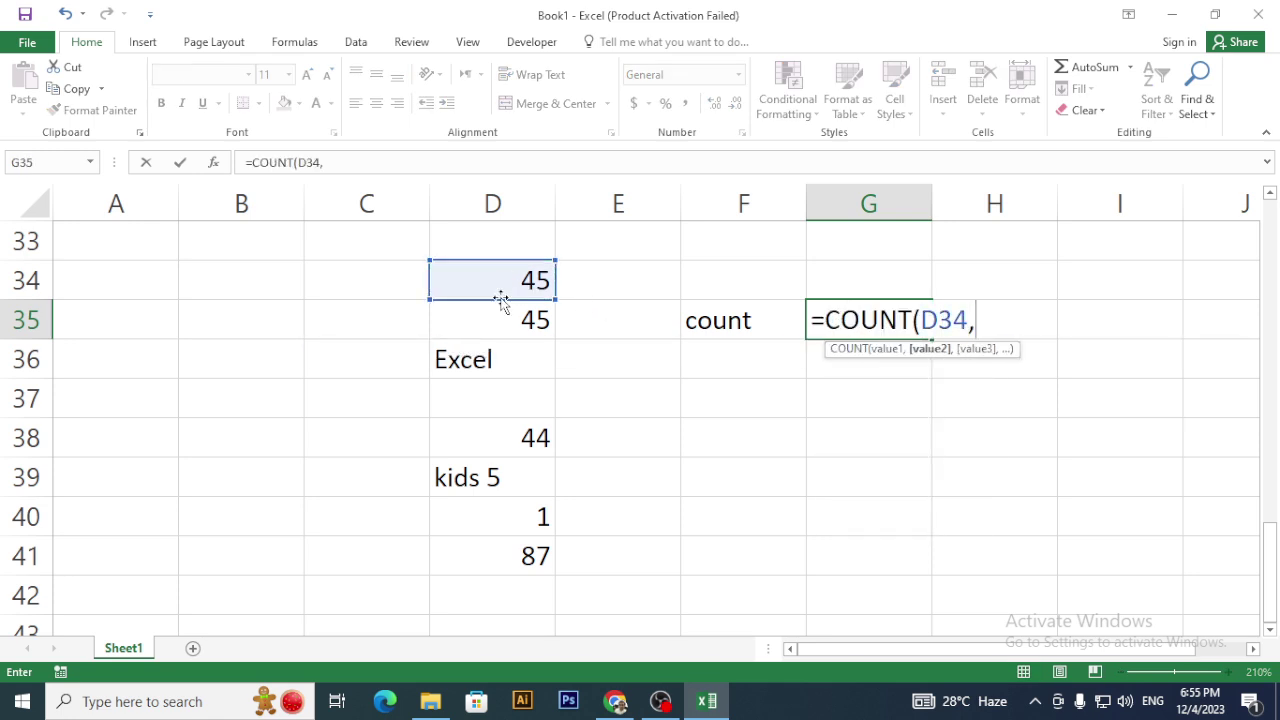
left_click(502, 320)
type(",")
left_click(501, 358)
type(",")
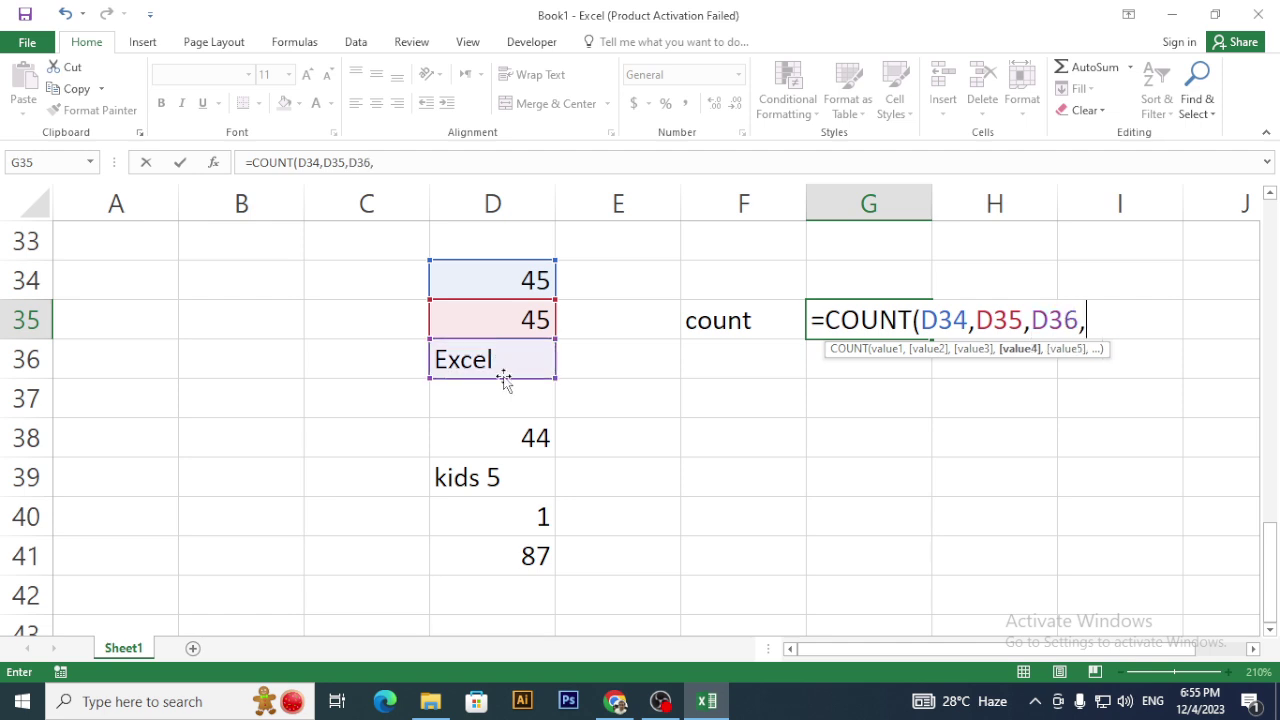
- Add D37, D38, D39, D40 and D41 as separate arguments and complete the COUNT formula in G35
left_click(513, 405)
type(",")
left_click(503, 435)
type(",")
left_click(491, 478)
type(",")
left_click(494, 527)
type(",")
left_click(488, 548)
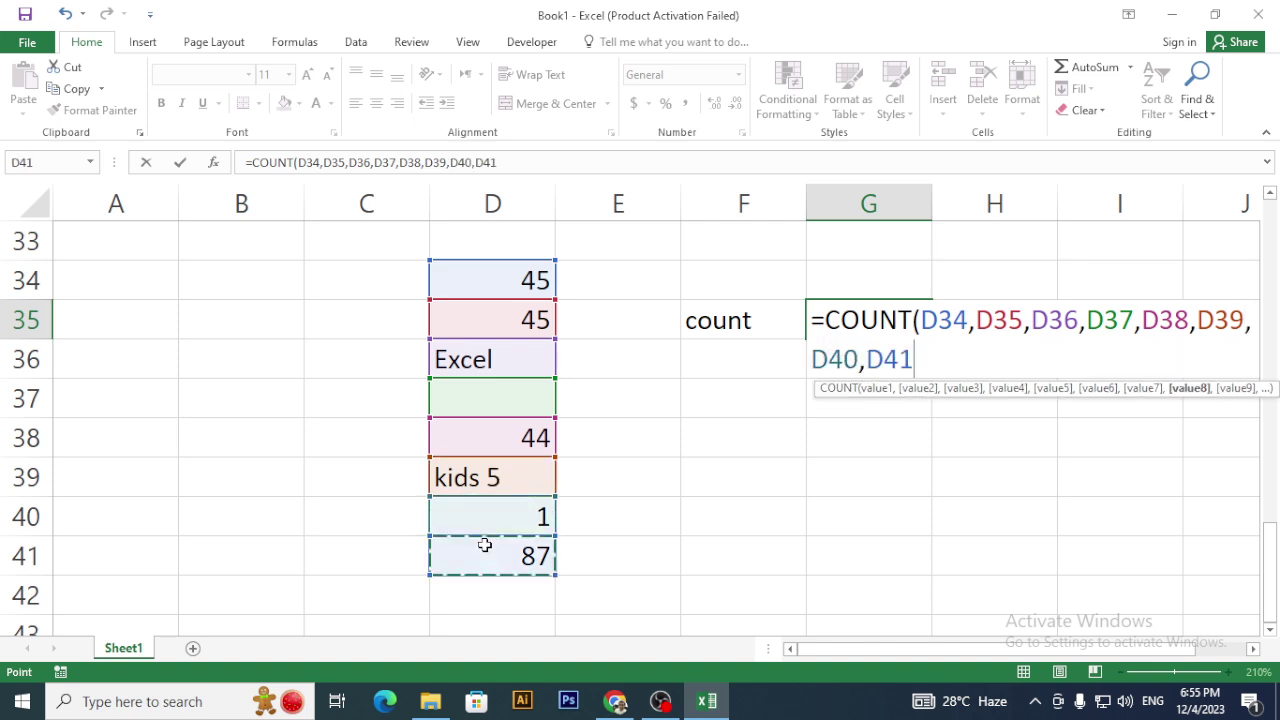
key("Return")
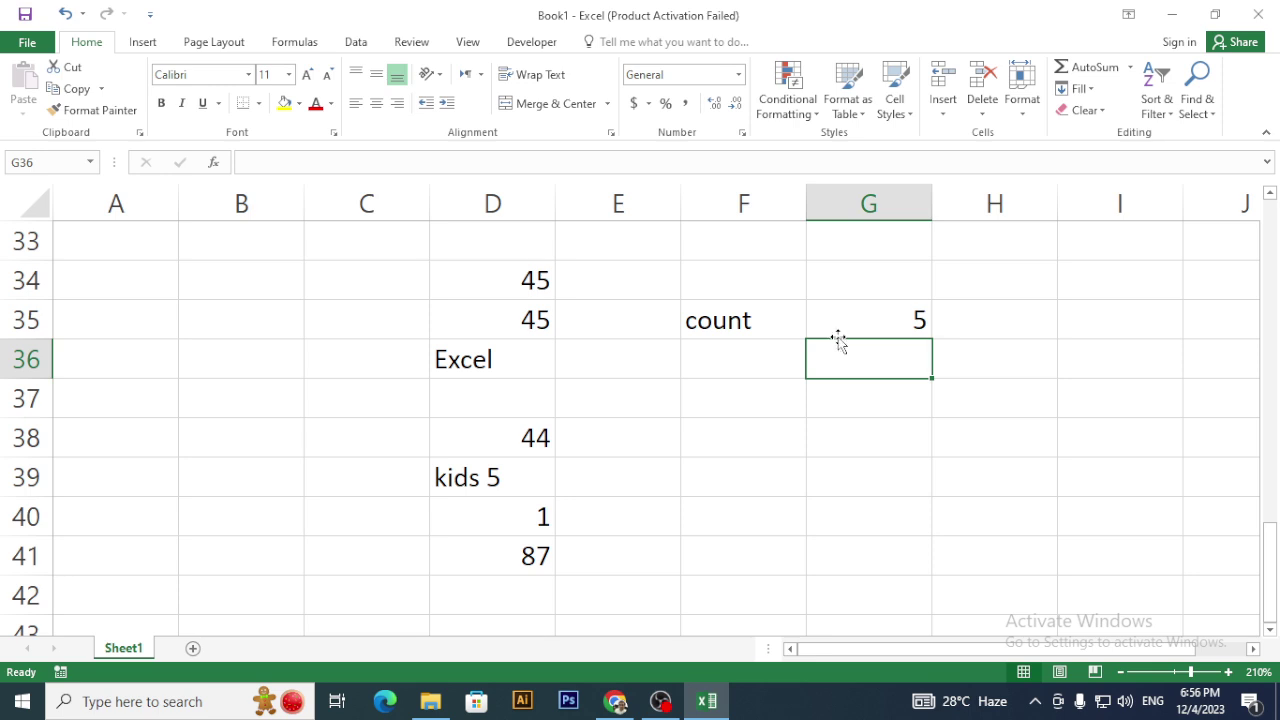
- Number the numeric entries of column D in column C: 1 in C34, 2 in C35, 3 in C38, 4 in C40 and 5 in C41
left_click(345, 290)
type("1")
key("Return")
type("2")
key("Return")
key("Return")
key("Return")
type("3")
key("Return")
key("Return")
type("5")
key("BackSpace")
type("4")
key("Return")
type("5")
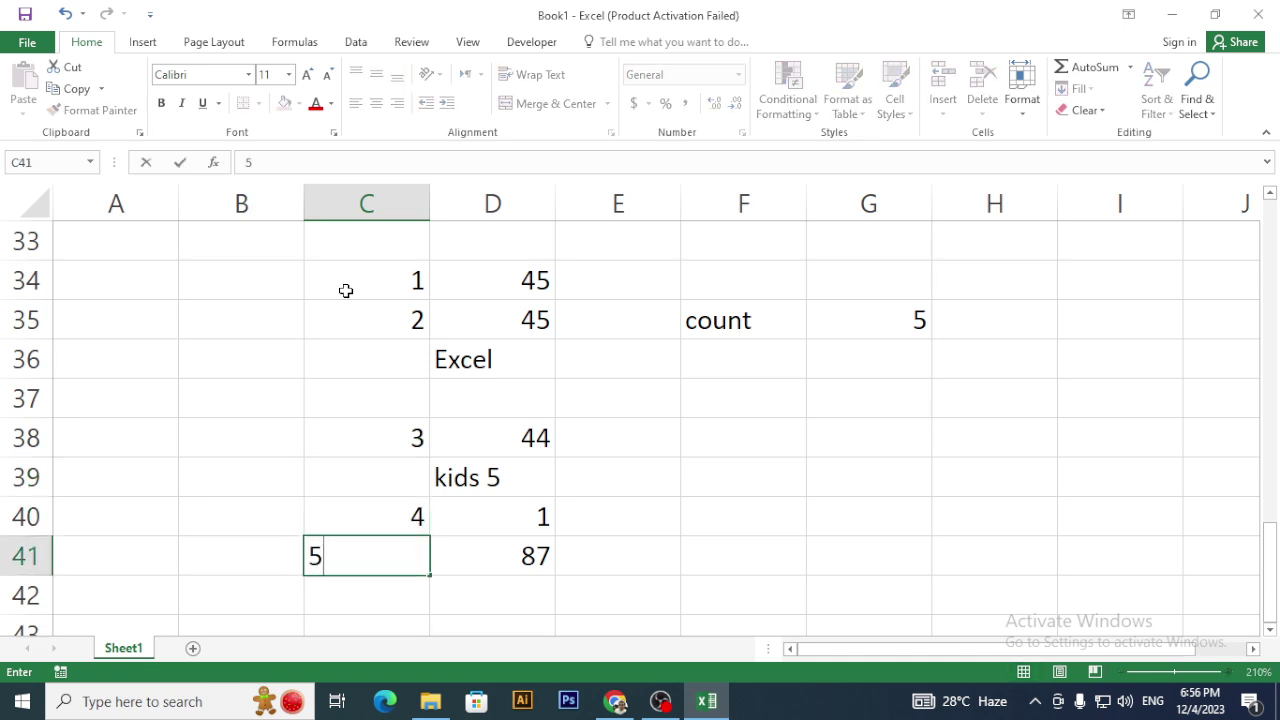
key("Return")
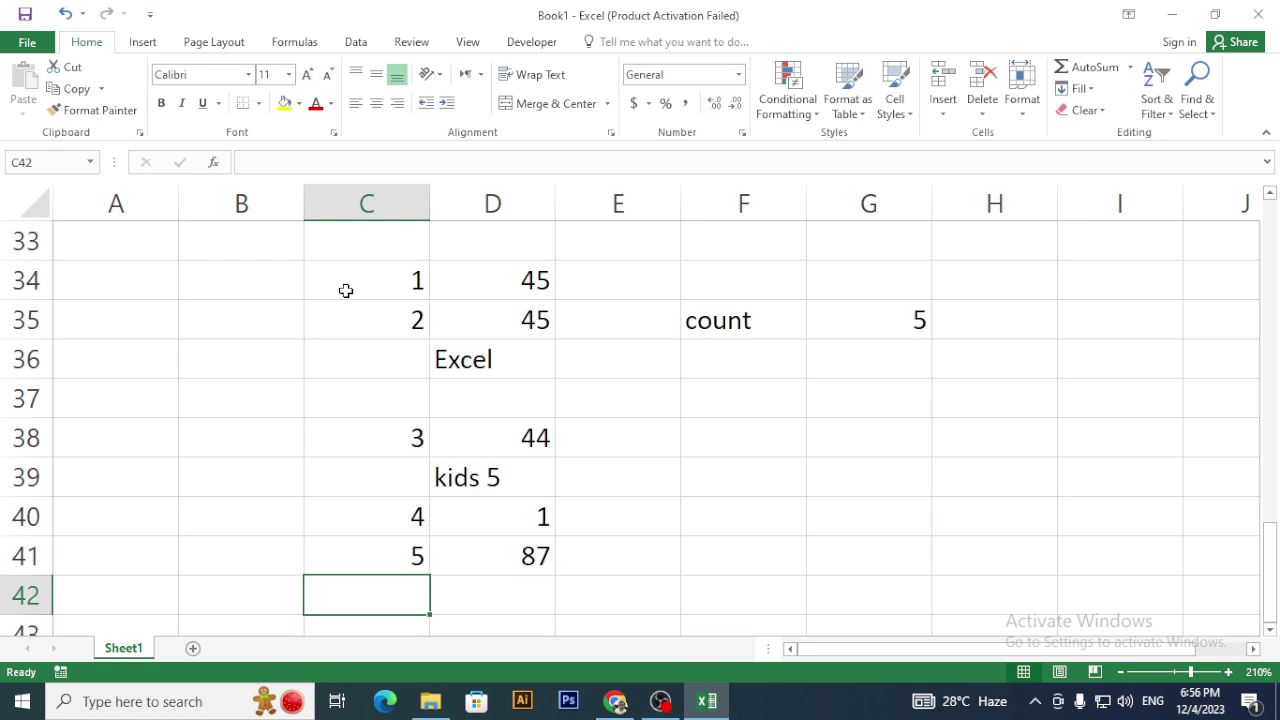
- Go through the numbering in C34:C41 and compare it with the numeric, text and blank cells in column D
key("Up")
key("Up")
key("Up")
key("Up")
key("Up")
key("Up")
key("Up")
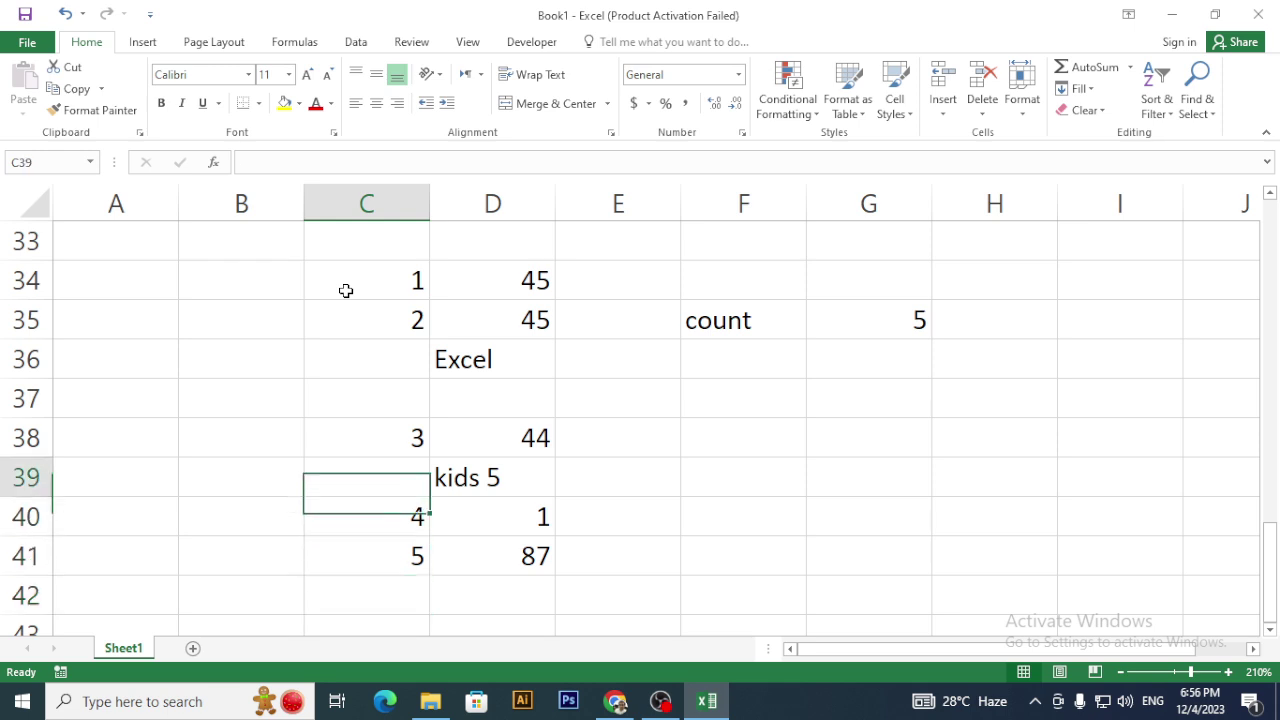
key("Up")
key("Down")
key("Down")
key("Down")
key("Down")
key("Down")
key("Down")
key("Down")
key("Up")
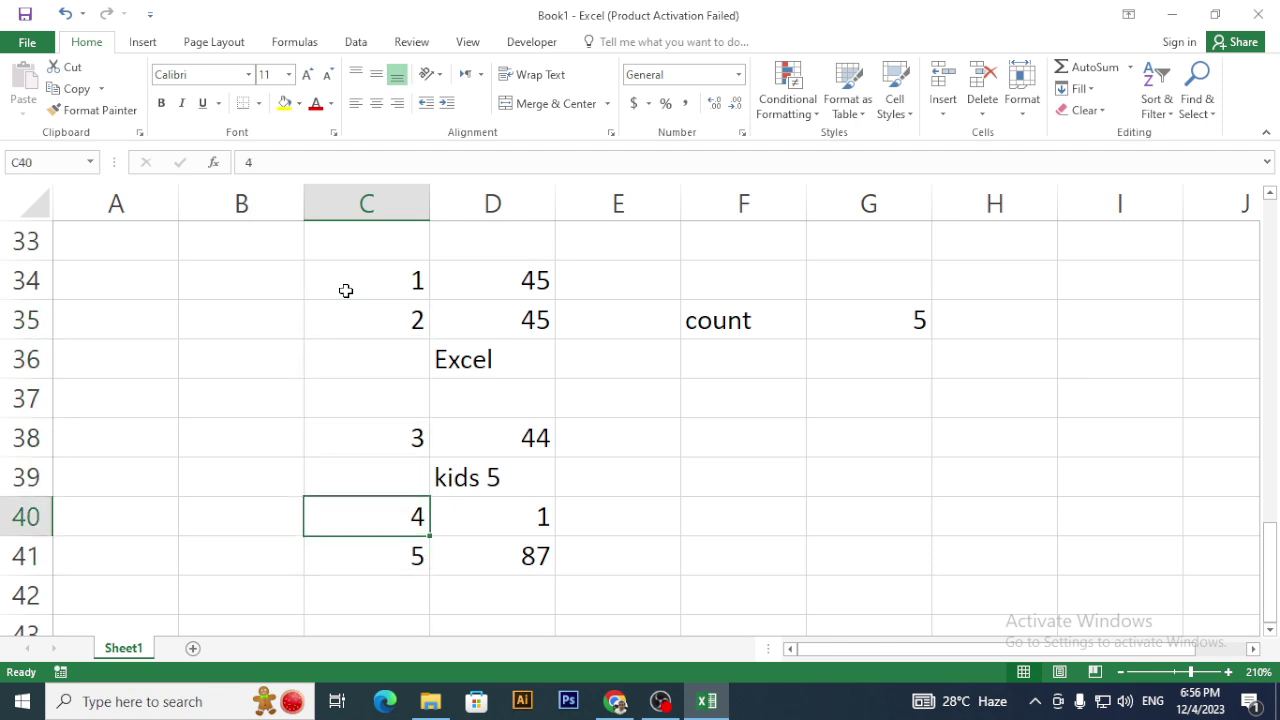
key("Down")
key("Down")
key("Right")
key("Up")
key("Up")
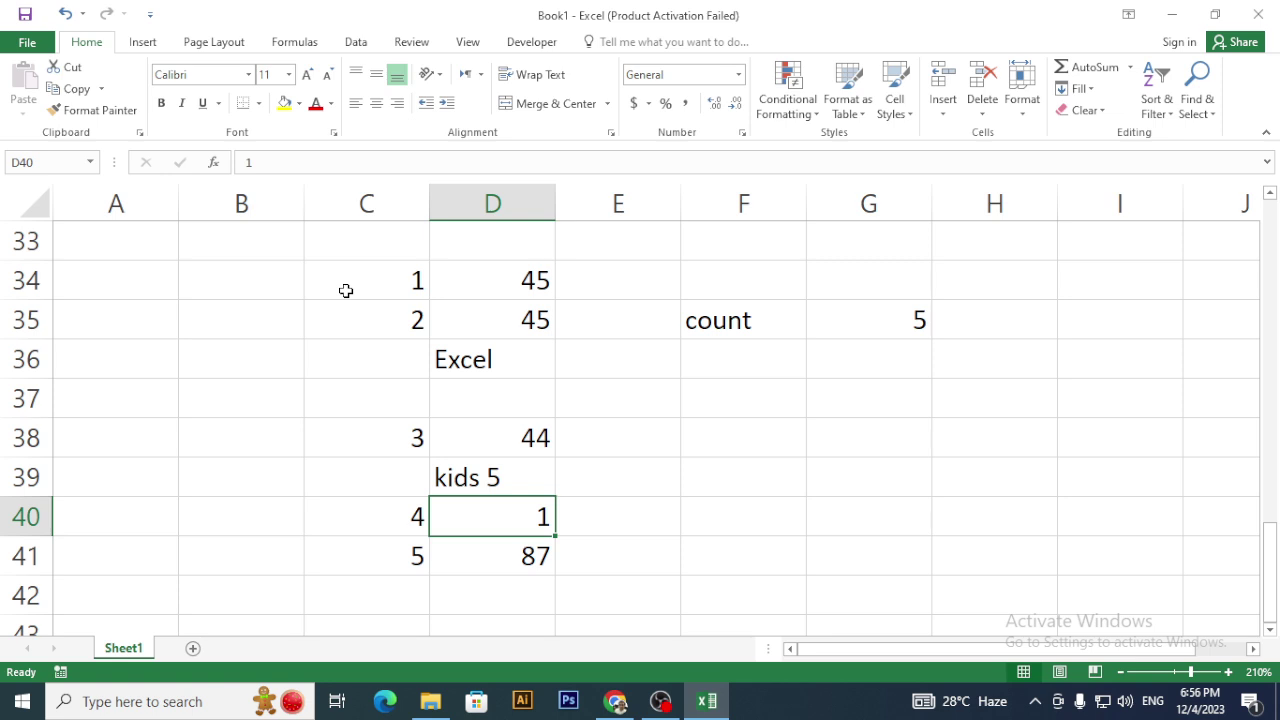
key("Up")
key("Up")
key("Up")
key("Up")
key("Up")
key("Up")
key("Down")
key("Down")
key("Up")
key("Down")
- Review the cell references used in the COUNT formula in G35 without changing it
key("Right")
key("Right")
key("Right")
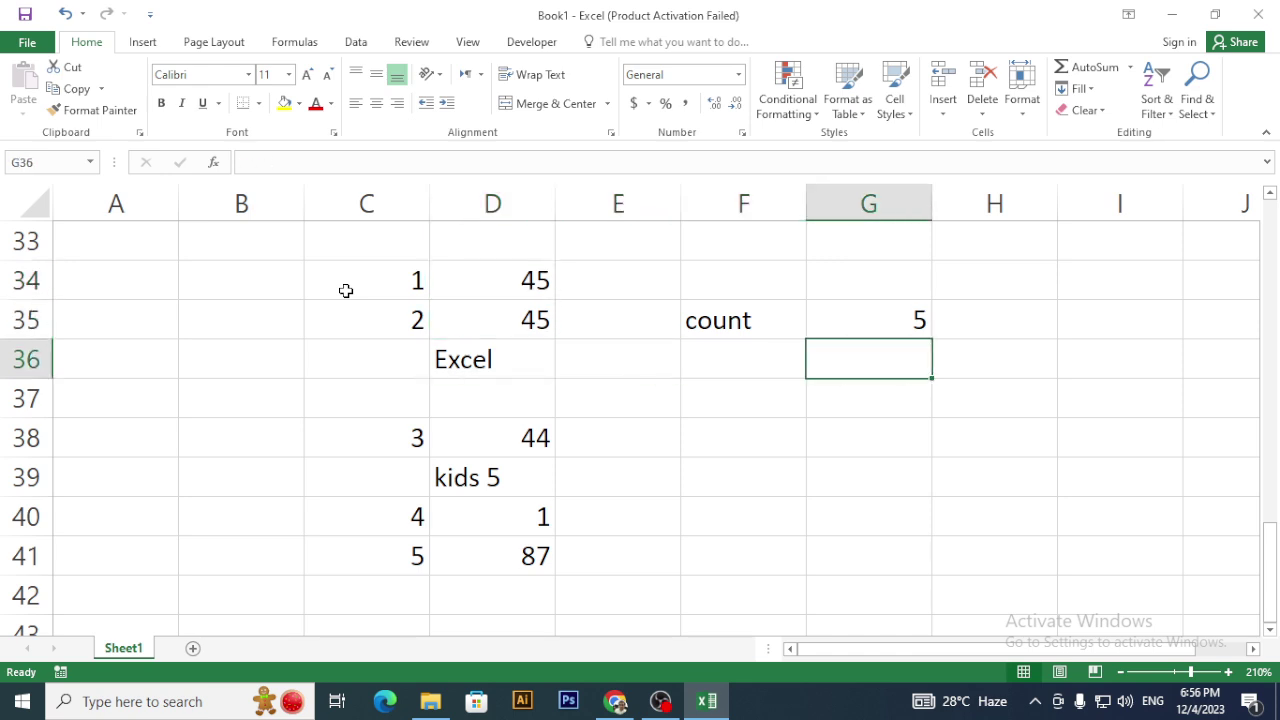
key("Up")
key("F2")
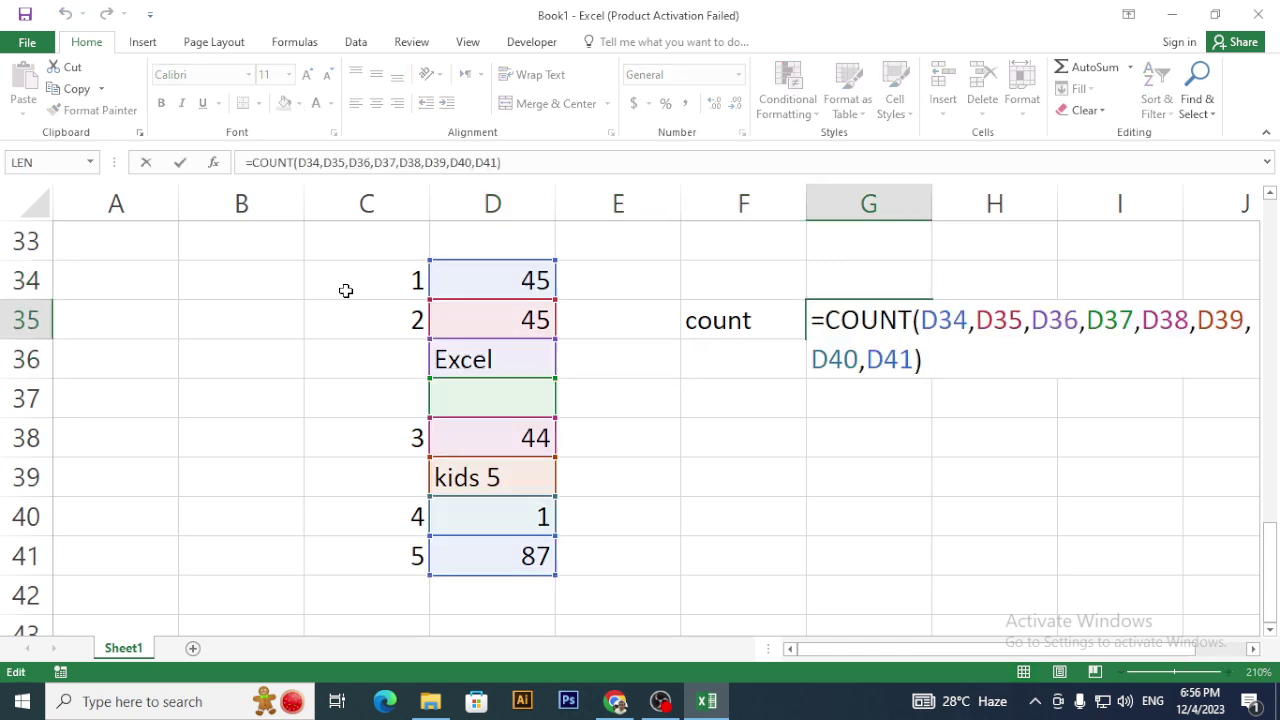
key("Return")
- Try to enter a COUNT formula for the range D34:D41 in G36
type("=coun")
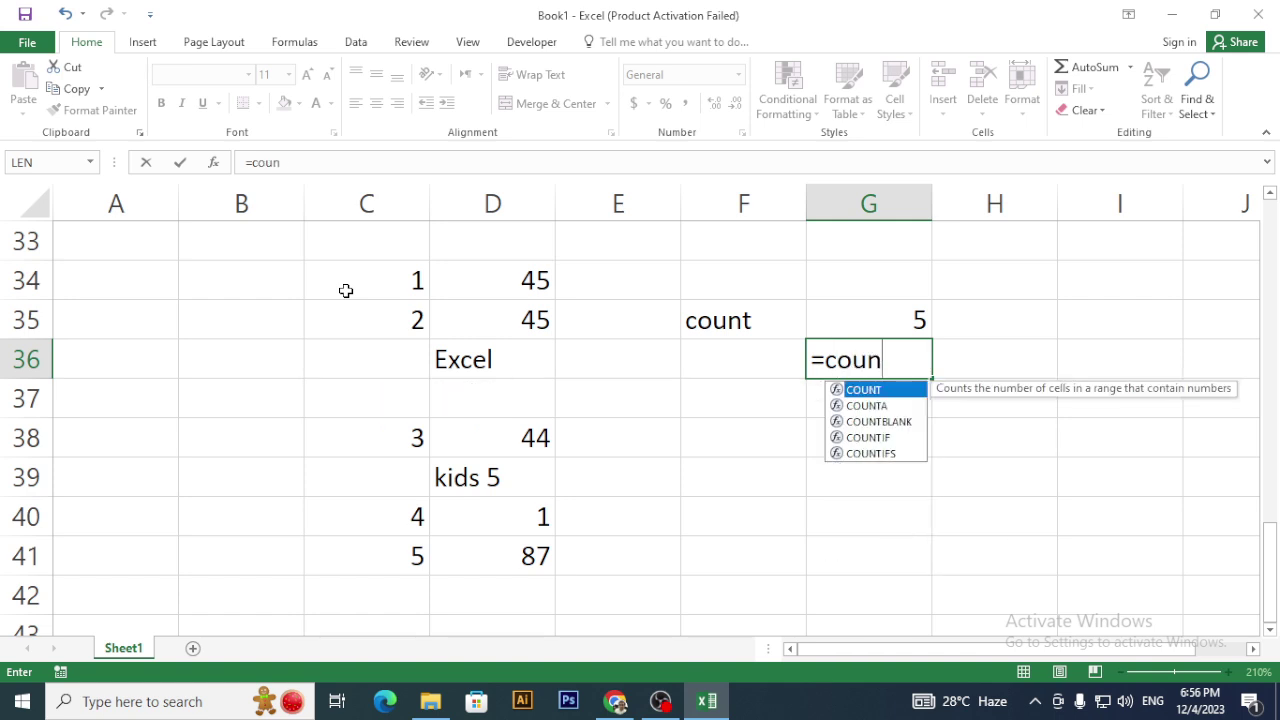
key("Tab")
left_click(552, 286)
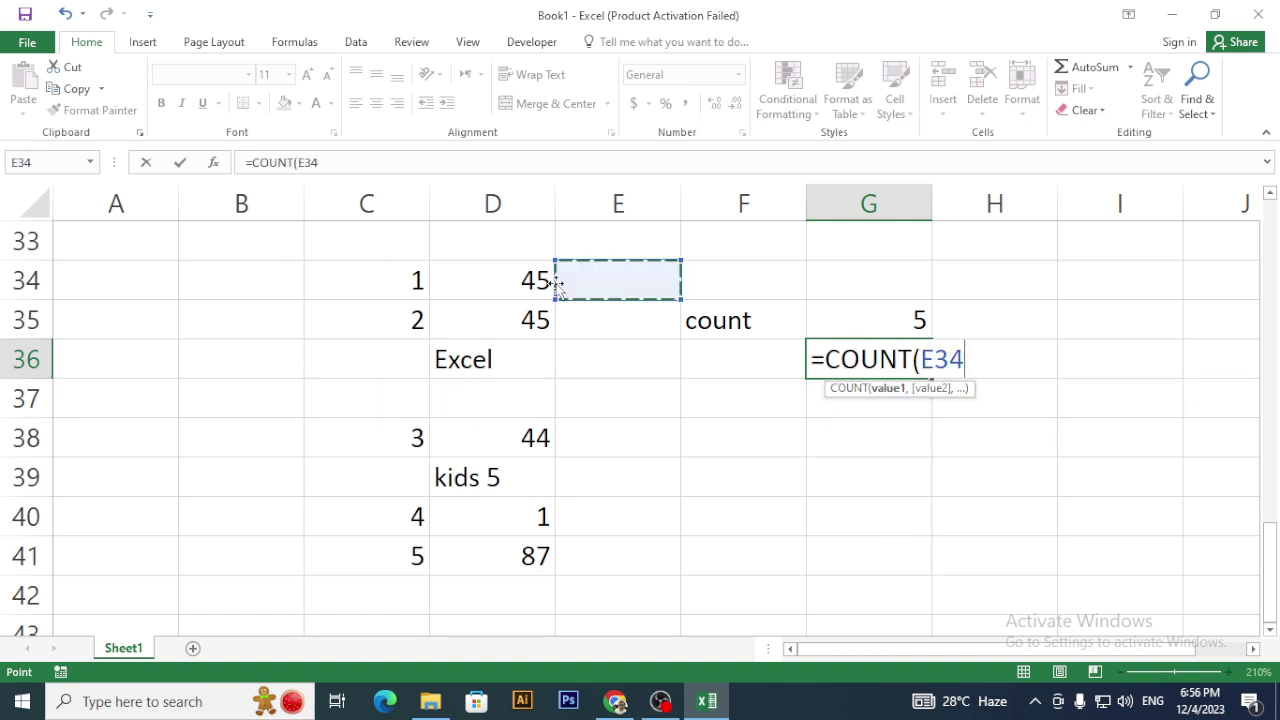
left_click_drag(528, 284, 534, 551)
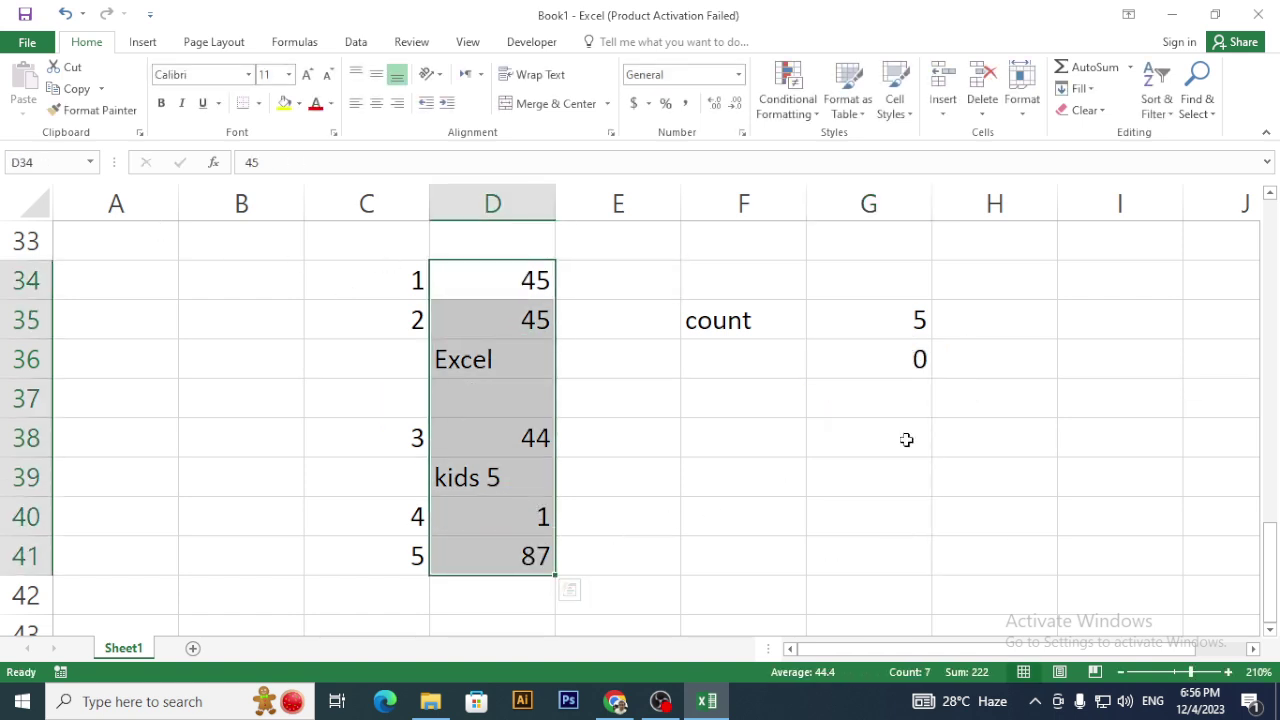
- Replace the formula in G36 with a COUNT of the range D34:D41
left_click(926, 359)
type("=coun")
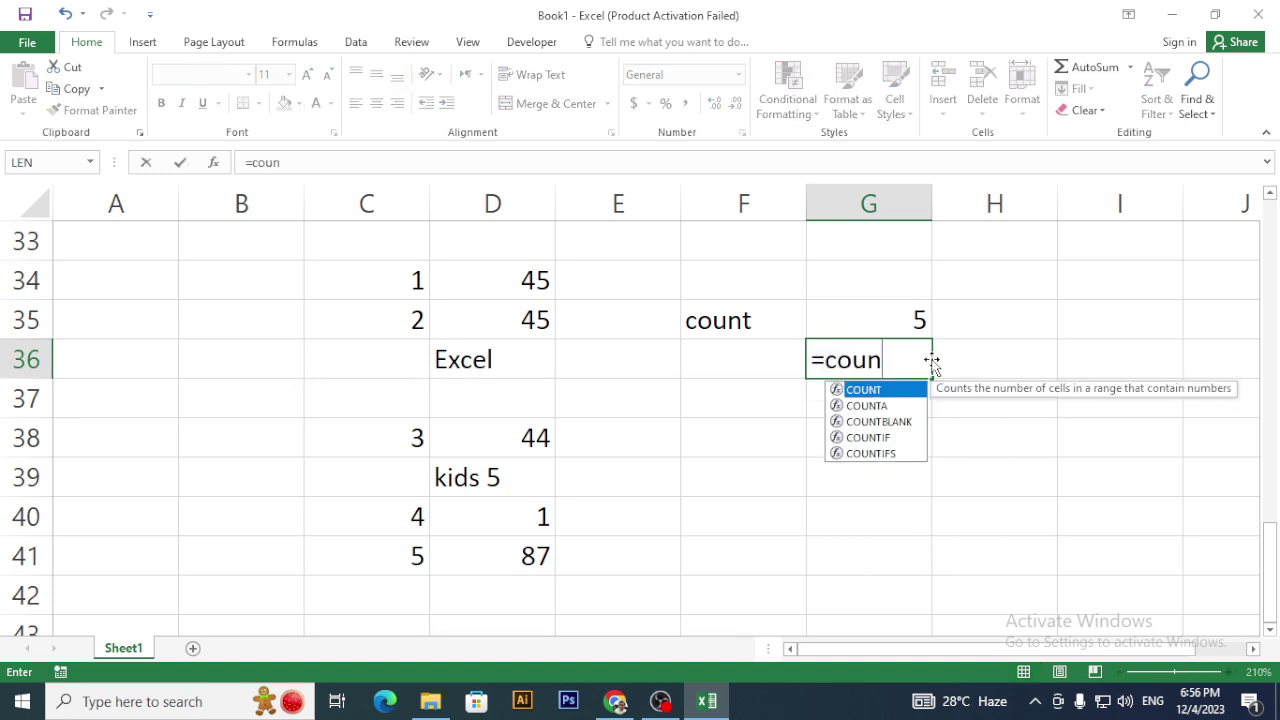
key("Tab")
left_click_drag(548, 284, 550, 562)
key("Return")
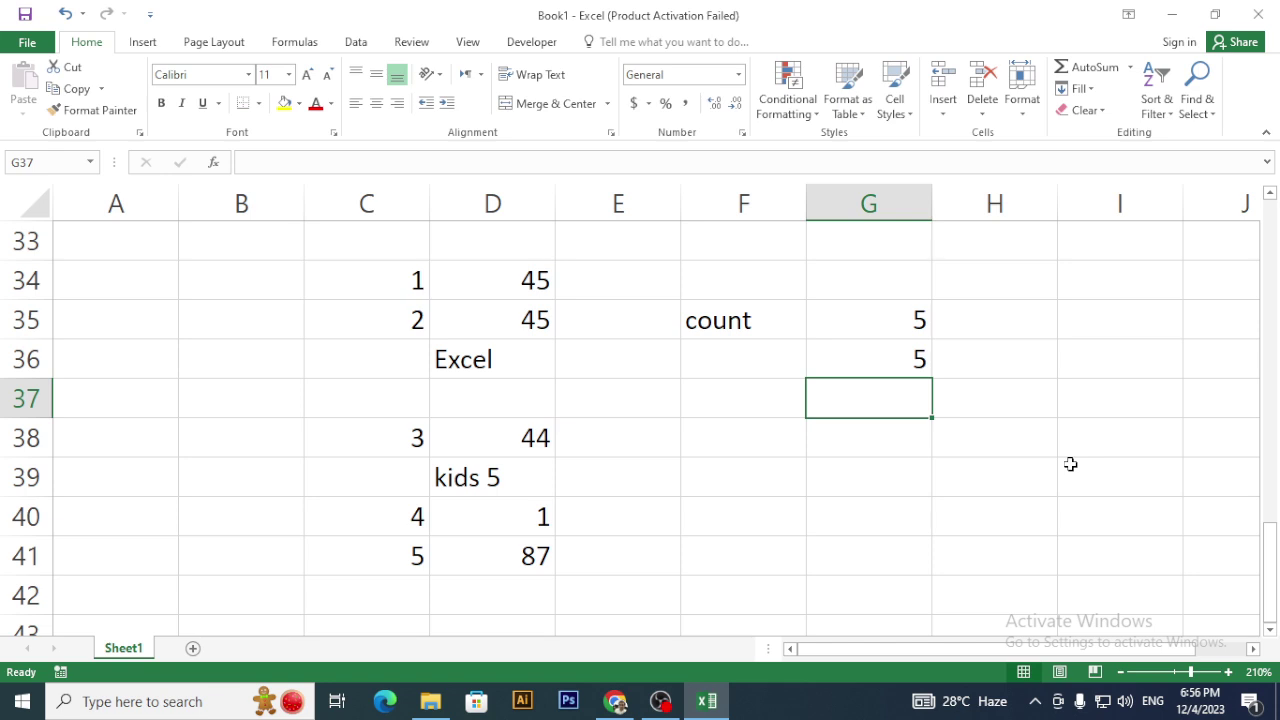
- Enter the label "counta" in F37
left_click(990, 488)
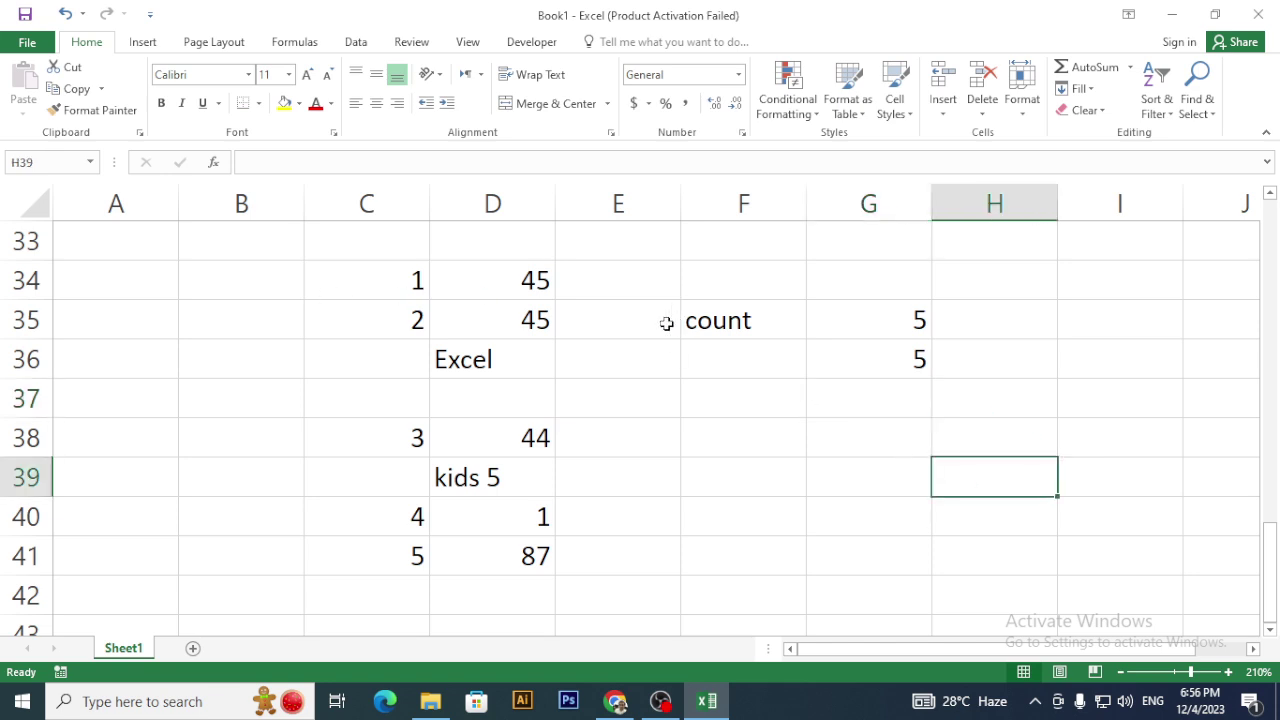
scroll(549, 380, "down", 2)
scroll(549, 380, "up", 2)
left_click(705, 403)
type("count")
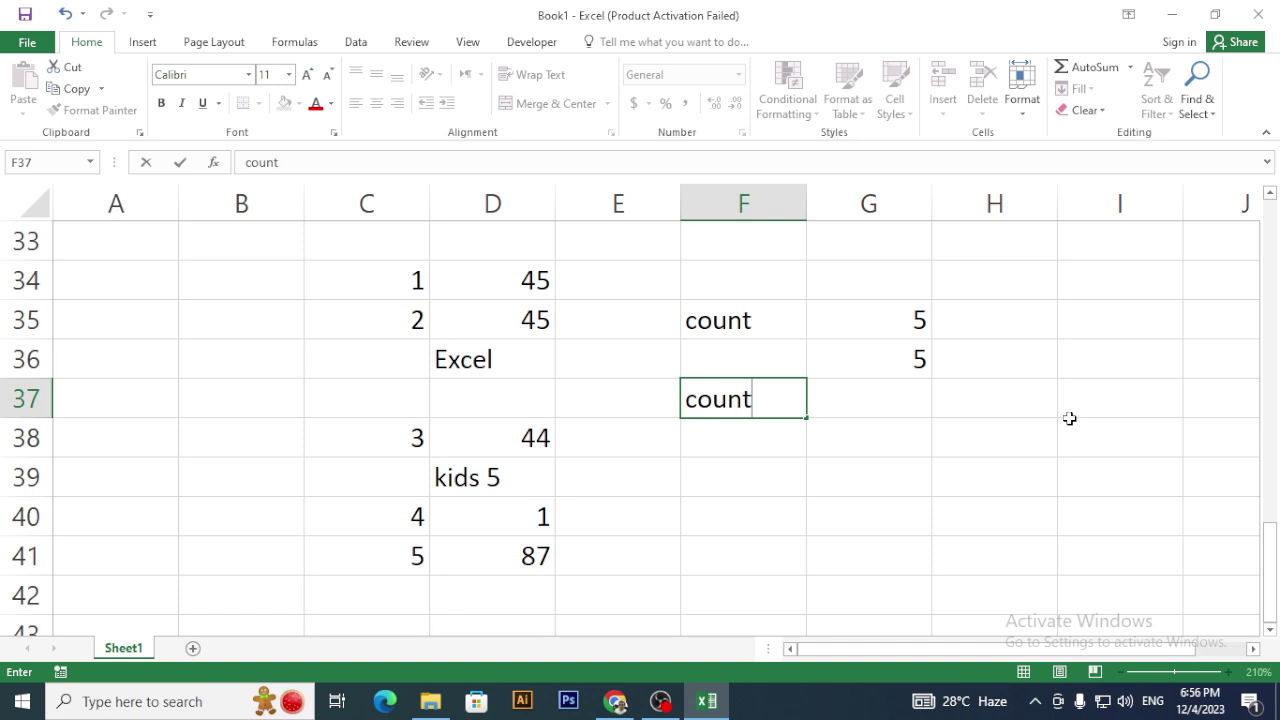
type("a")
left_click(800, 530)
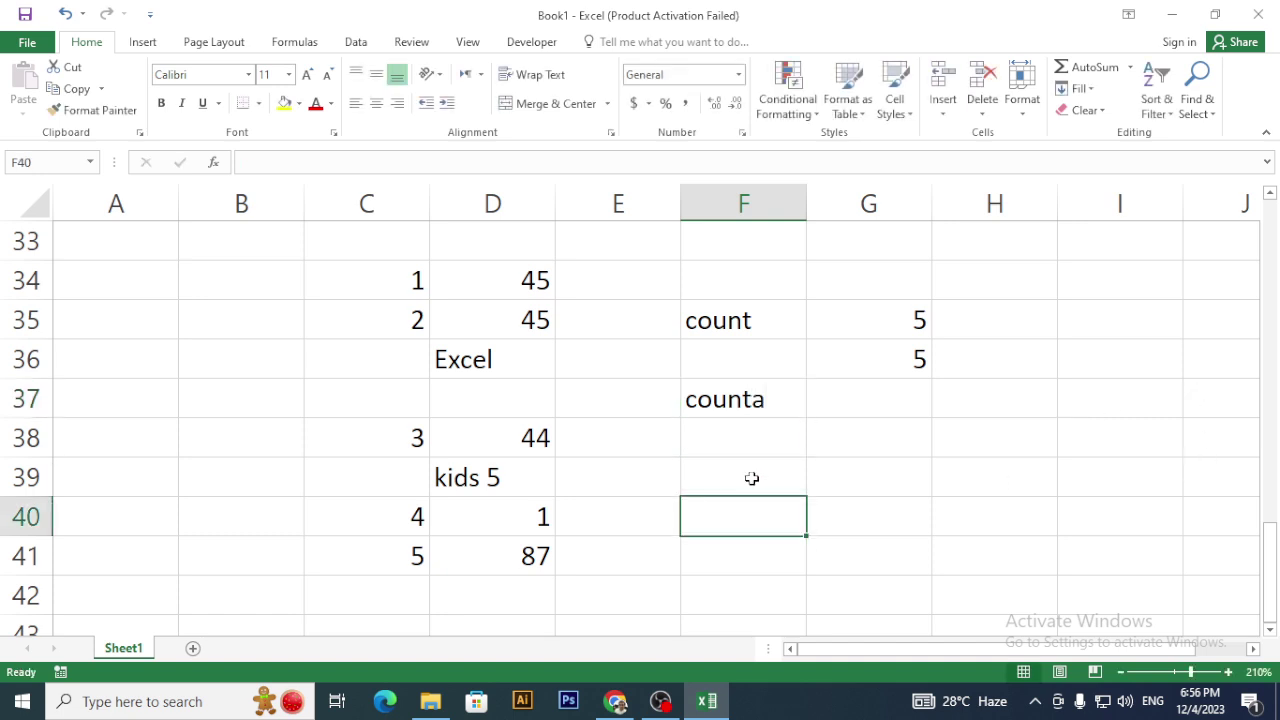
- Enter the formula =COUNTA(D34:D41) in G37
scroll(851, 506, "up", 1)
left_click(851, 506)
scroll(808, 429, "down", 1)
left_click(866, 468)
left_click(866, 401)
type("=count")
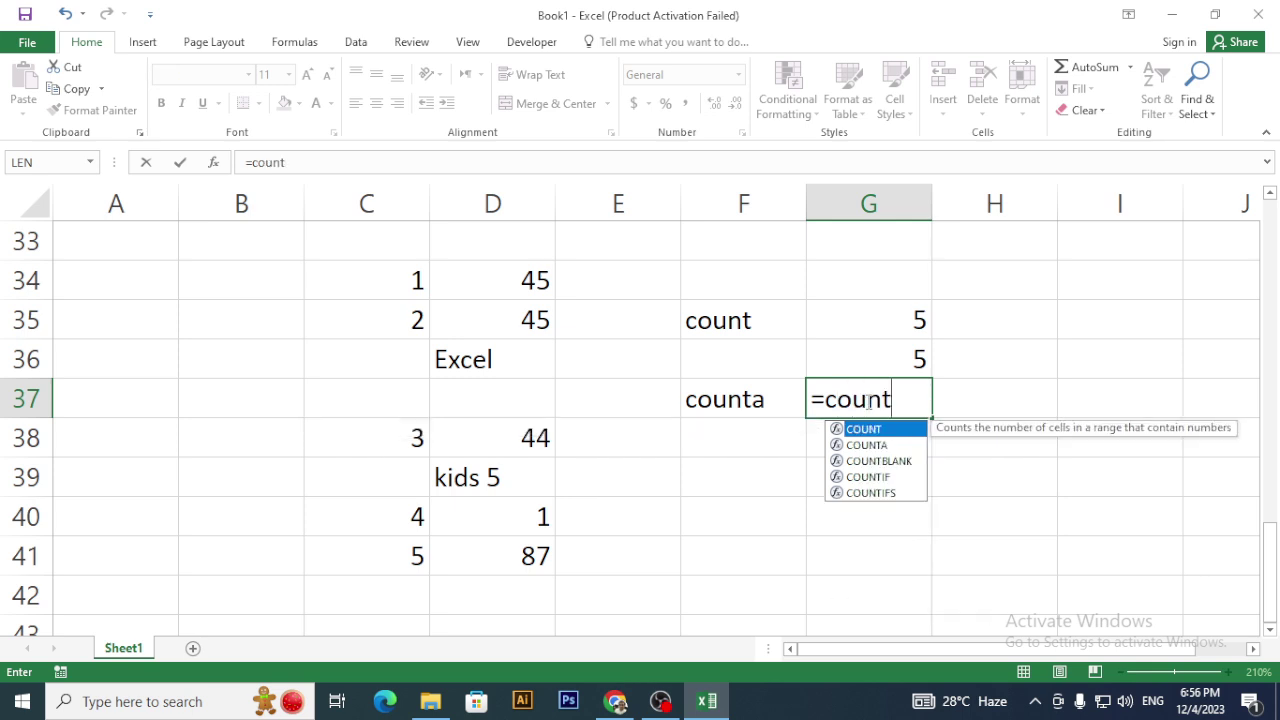
key("Down")
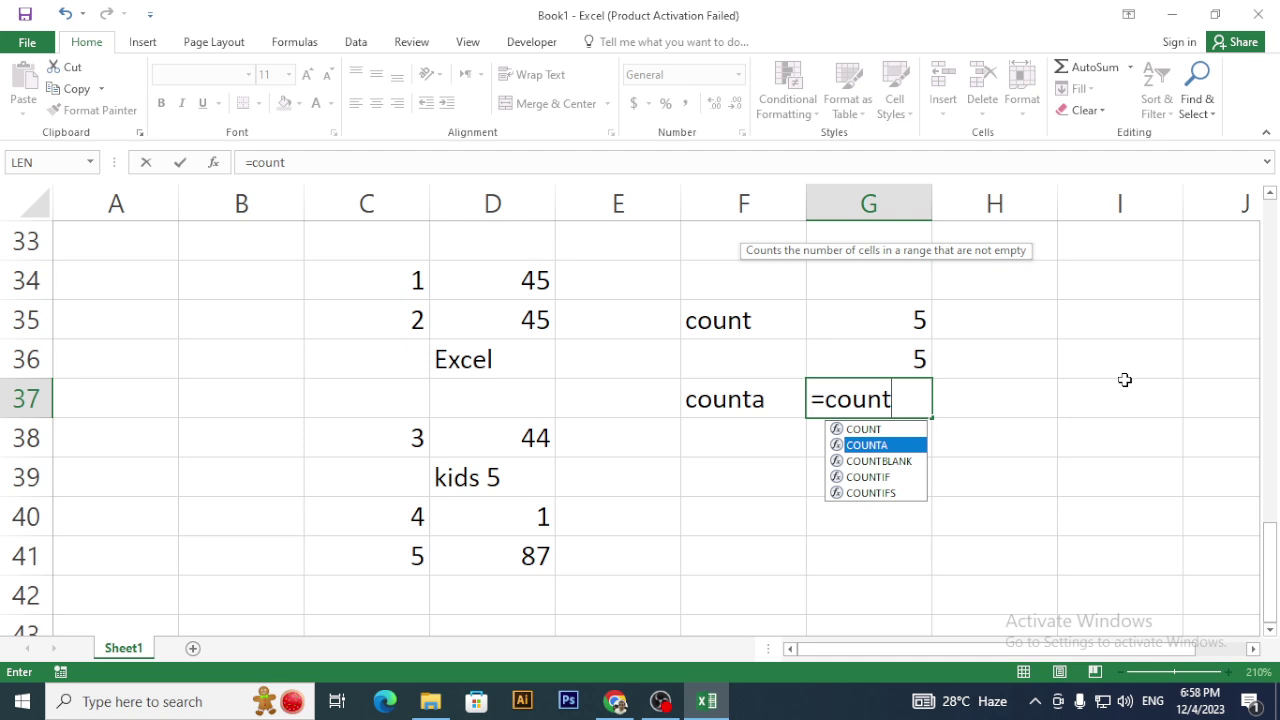
key("Tab")
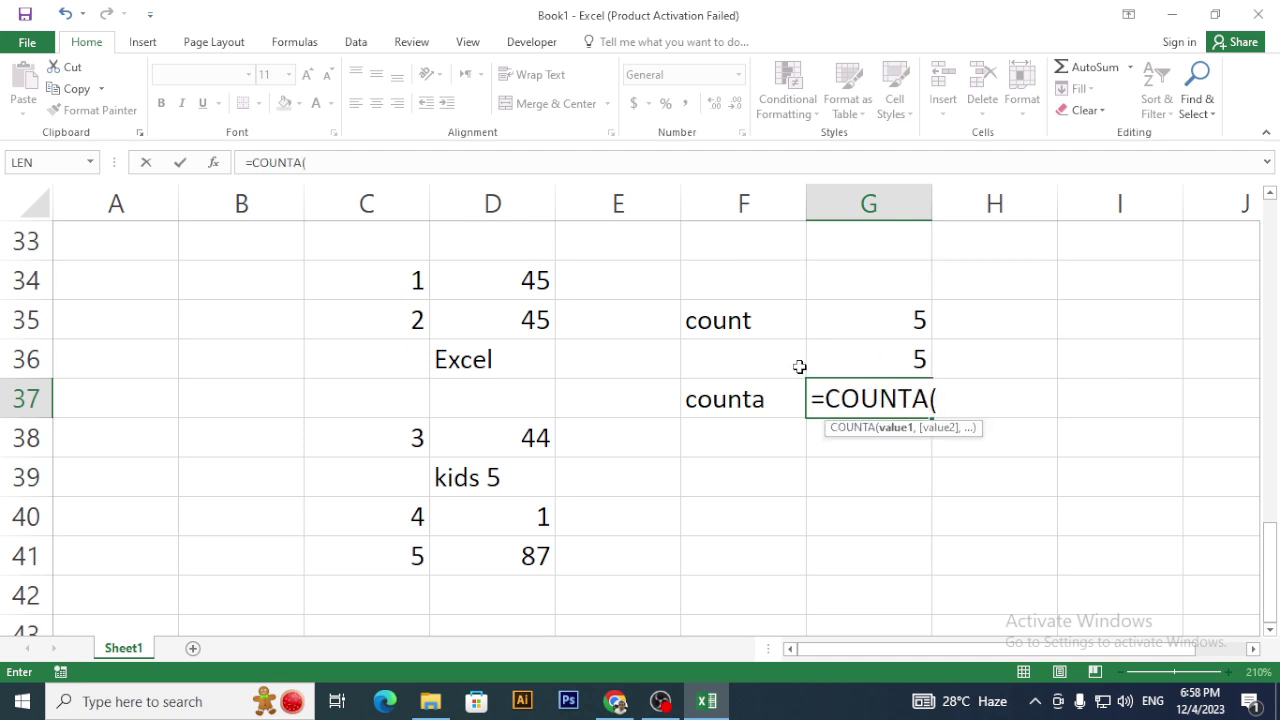
left_click_drag(528, 282, 506, 549)
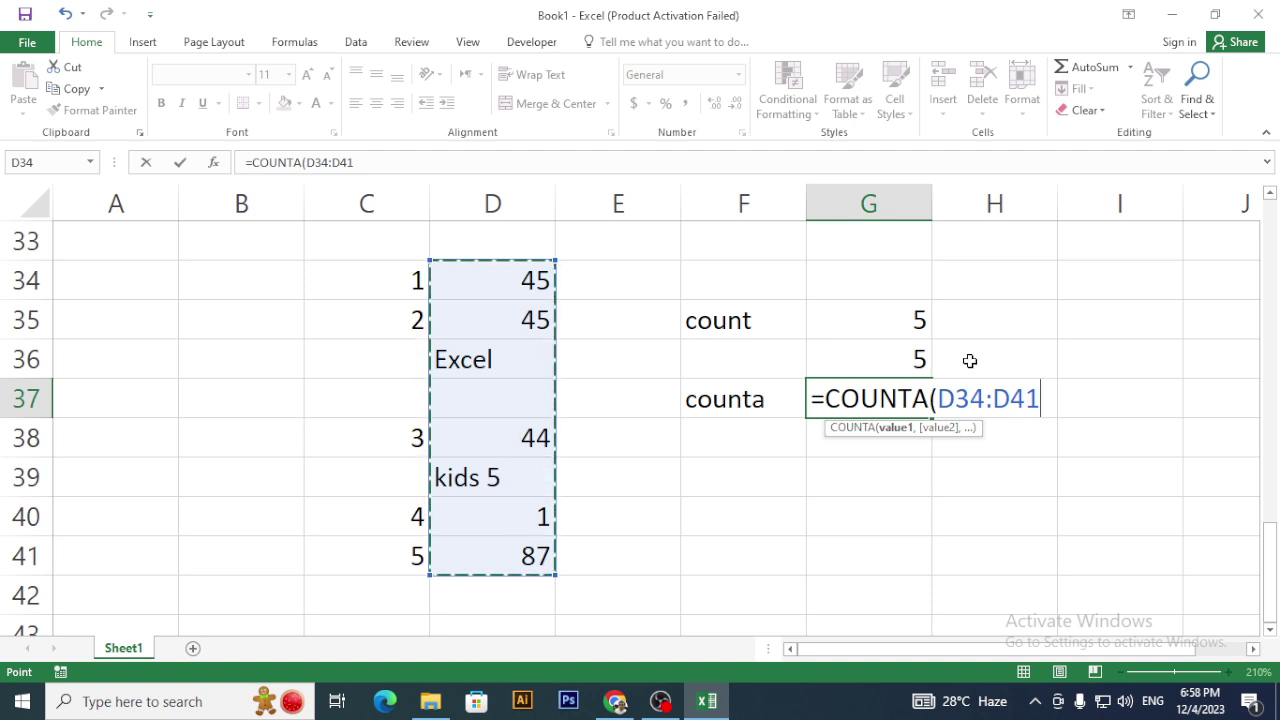
type(")")
key("Return")
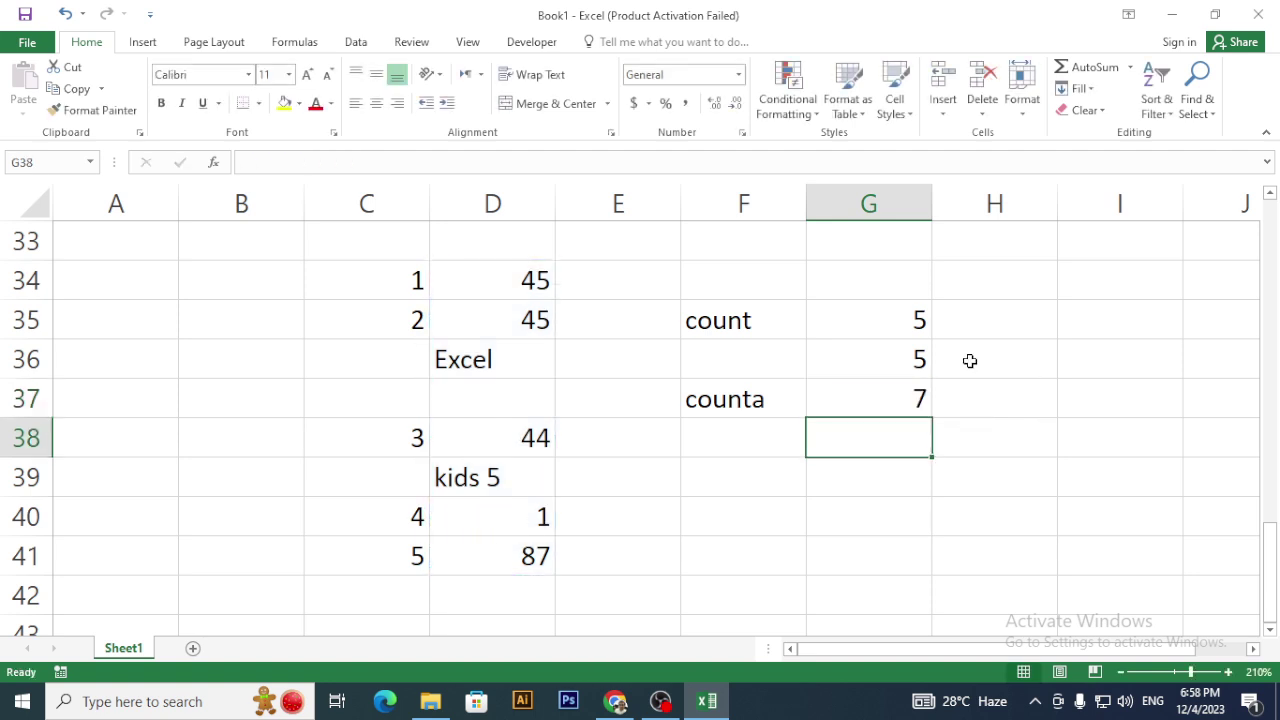
- Enter a COUNTA formula in G38 that lists each cell from D34 through D41 as a separate argument
type("=cou")
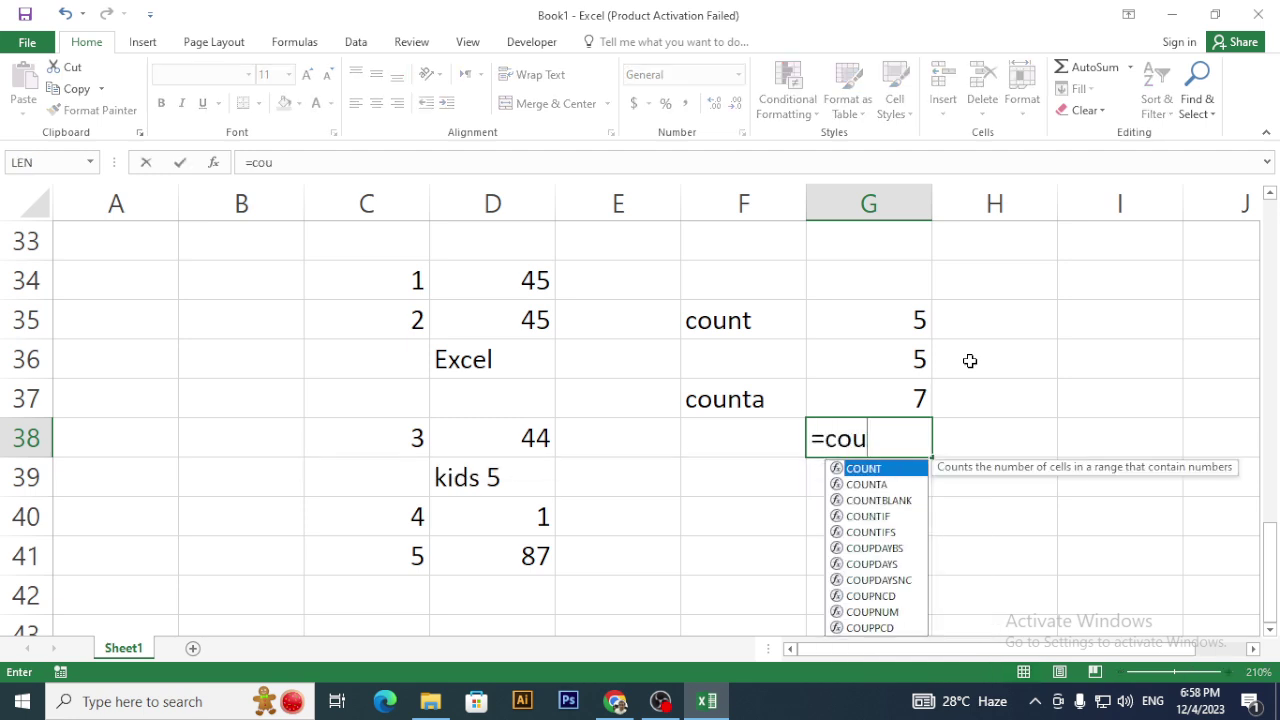
type("nt")
key("Tab")
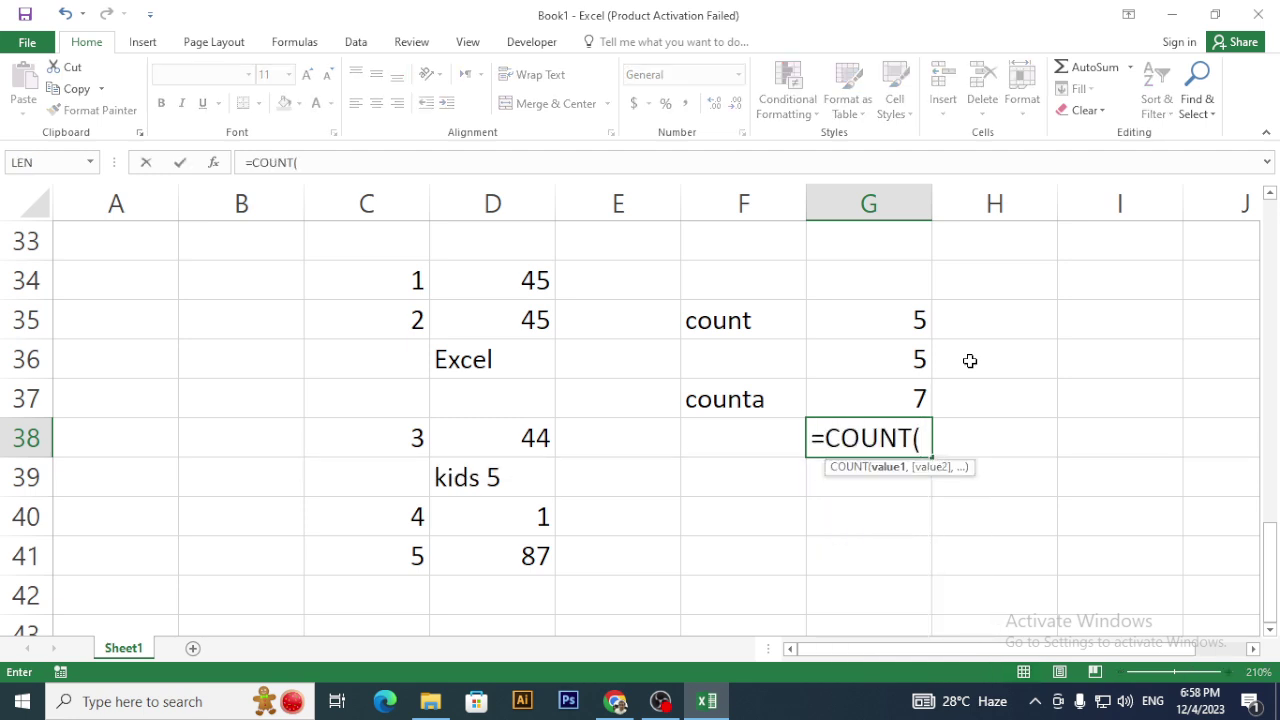
key("BackSpace")
key("Down")
key("Tab")
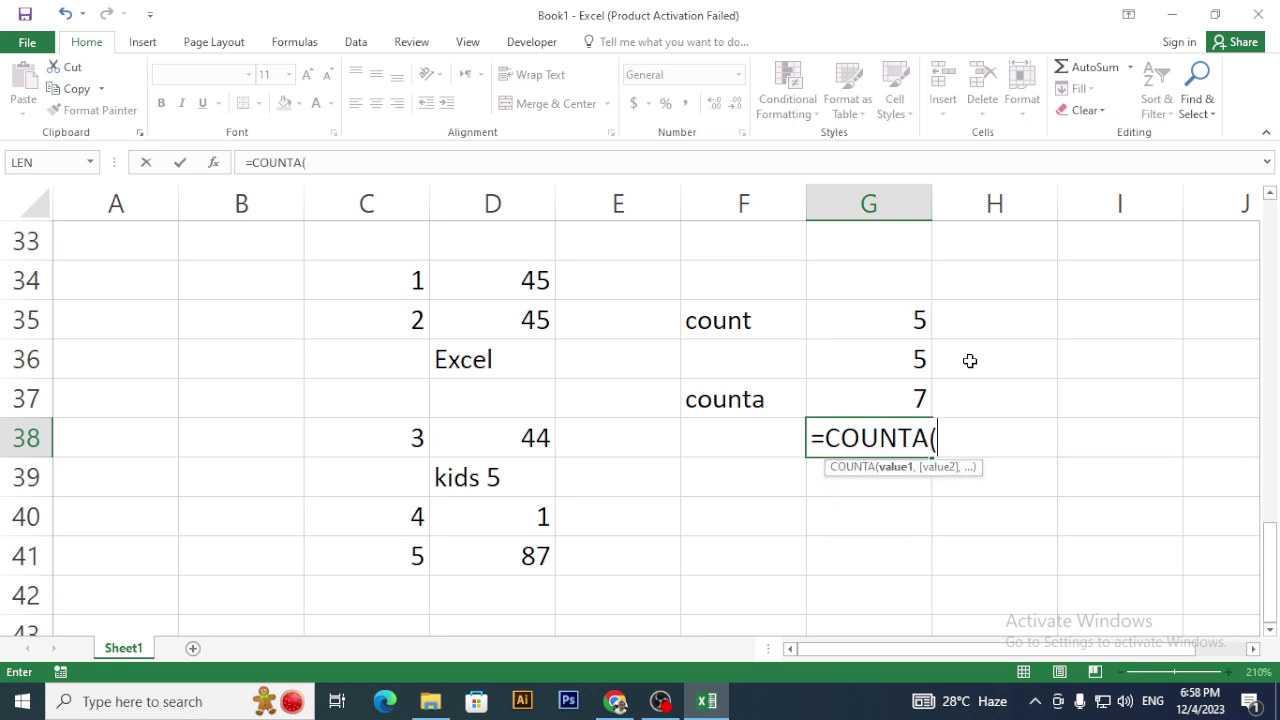
left_click(516, 308)
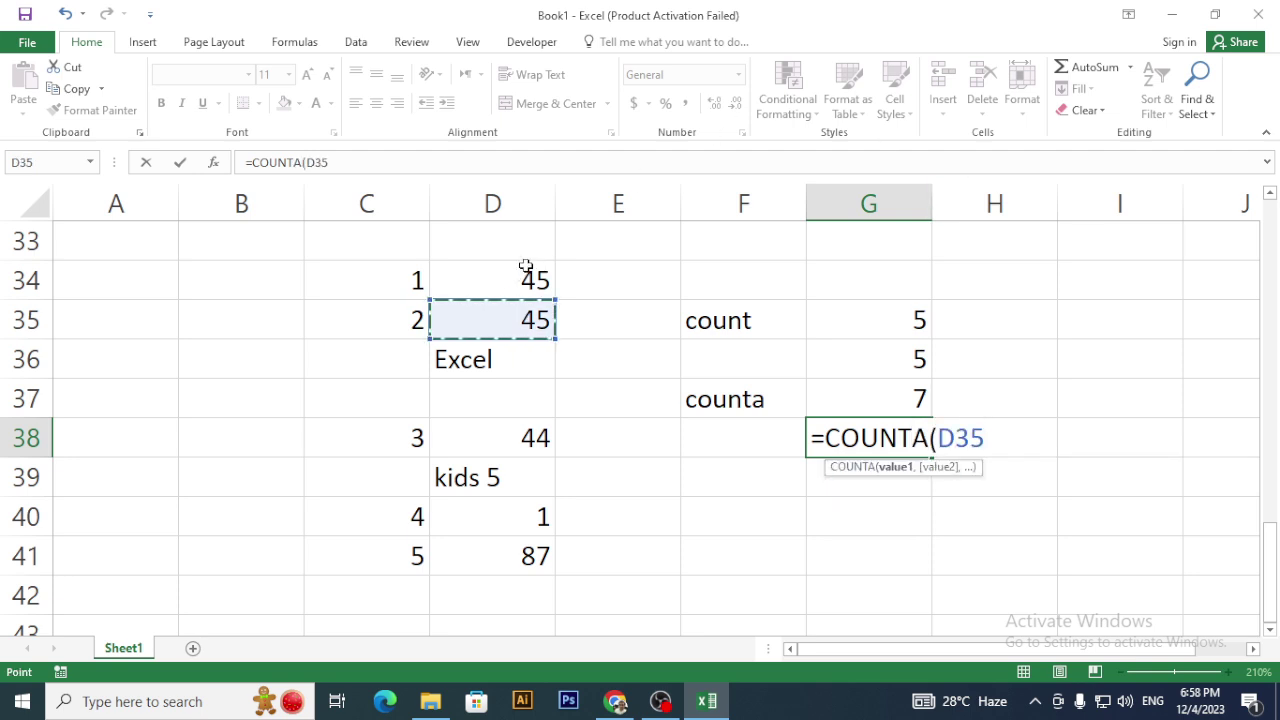
left_click(526, 266)
type(",")
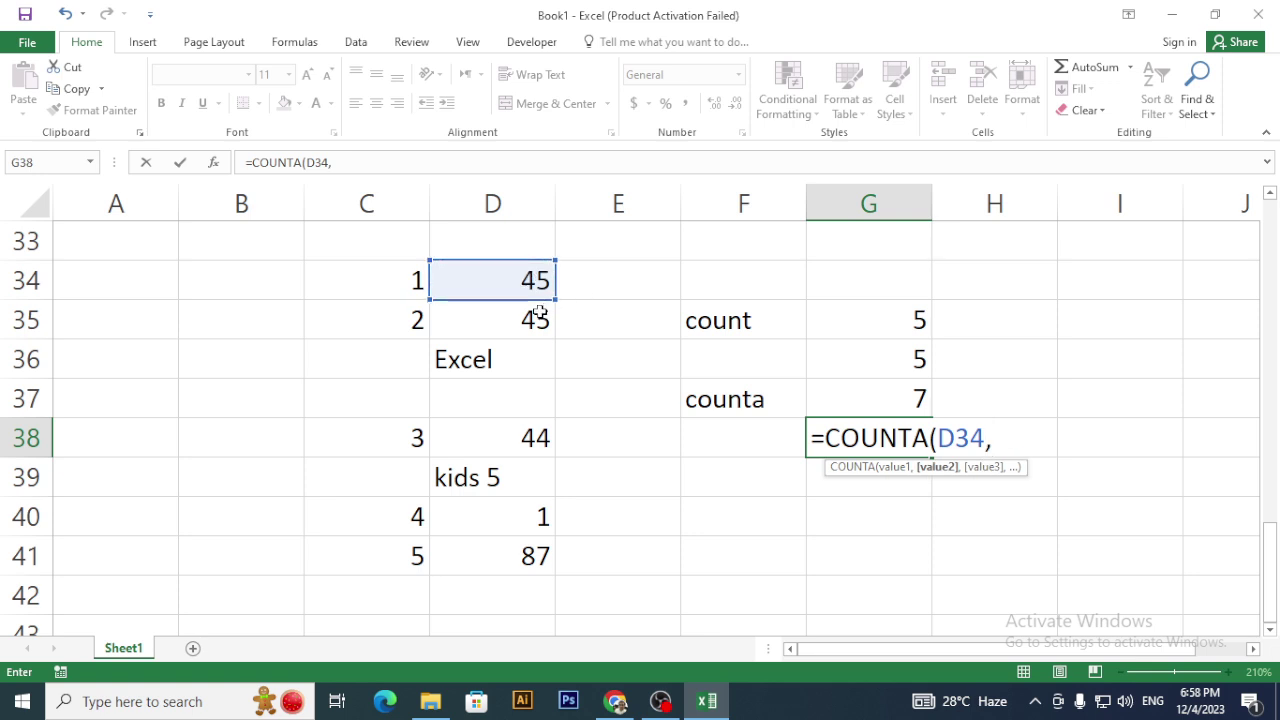
left_click(541, 312)
type(",")
left_click(523, 358)
type(",")
left_click(516, 395)
type(",")
left_click(511, 438)
type(",")
left_click(514, 463)
type(",")
left_click(504, 505)
type(",")
left_click(522, 553)
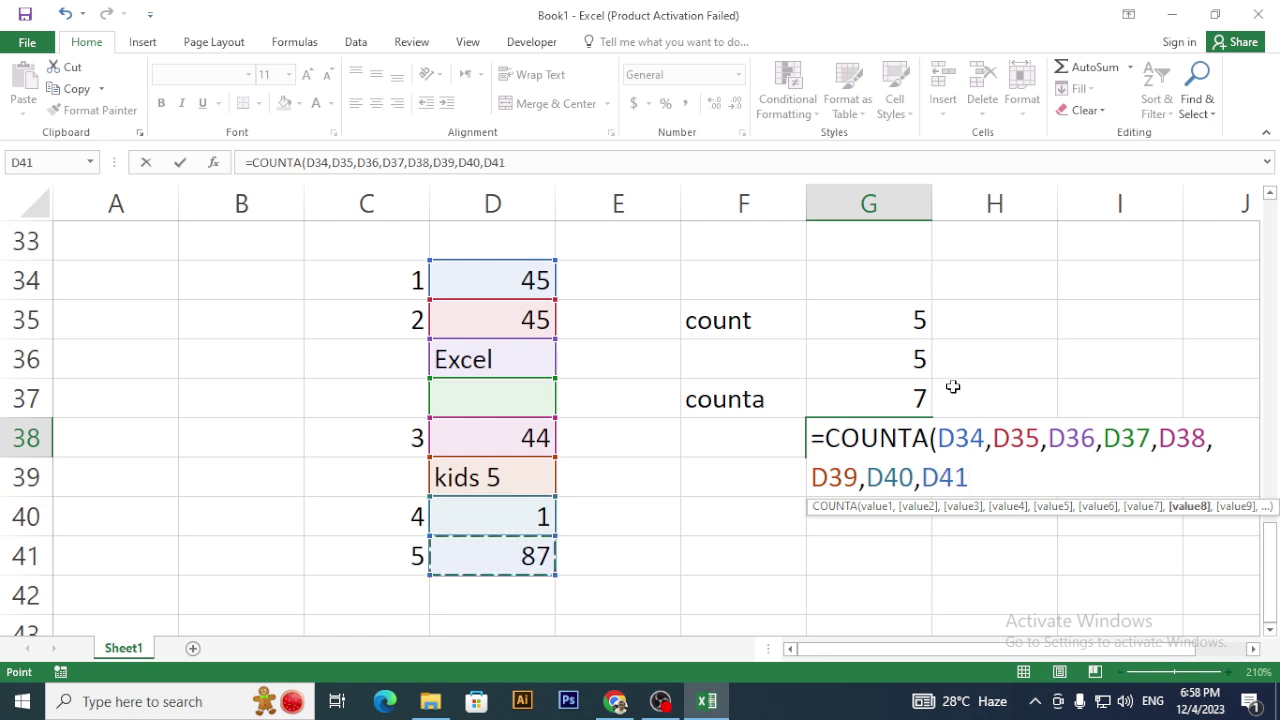
key("Return")
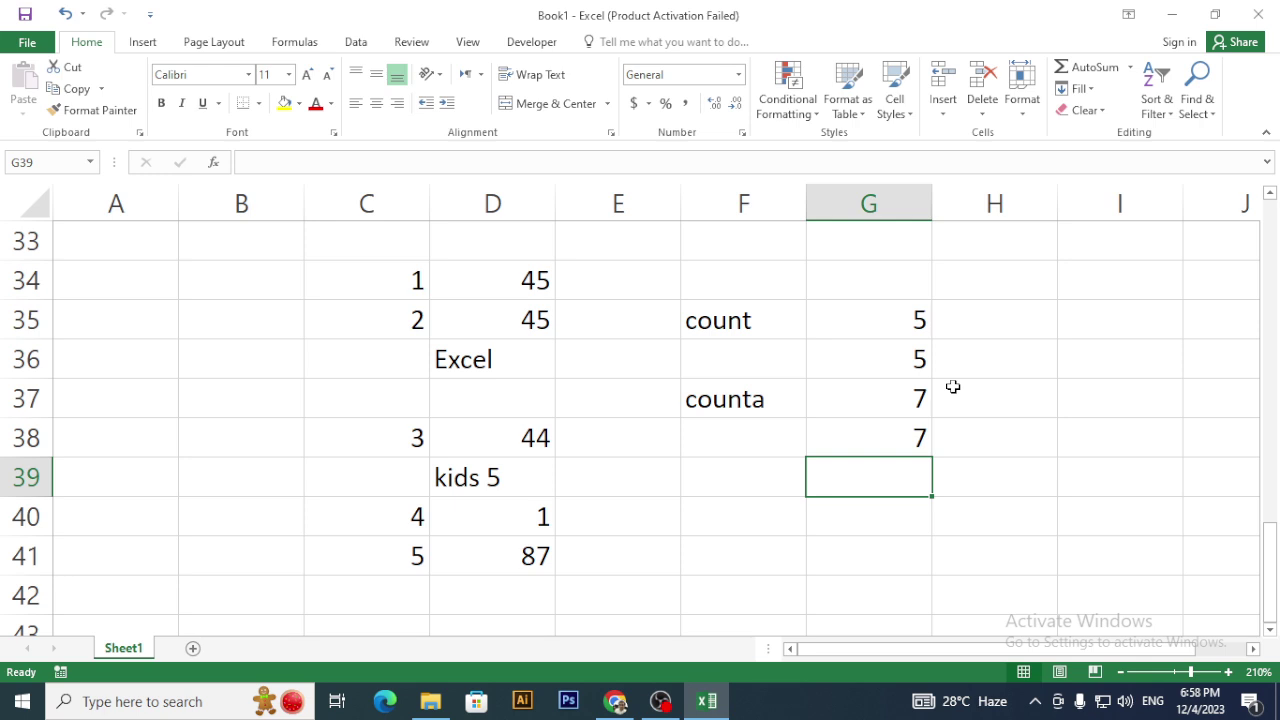
- Enter the label "countblank" in F39
key("Down")
key("Left")
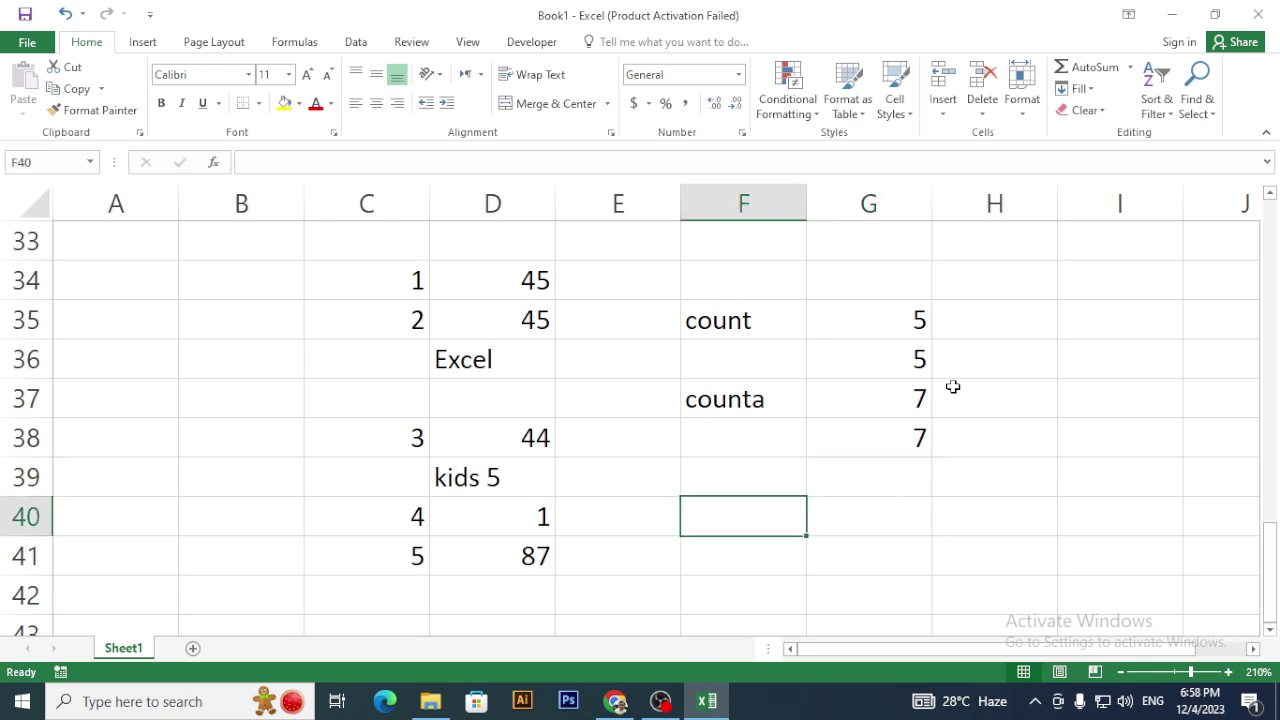
key("Up")
type("c")
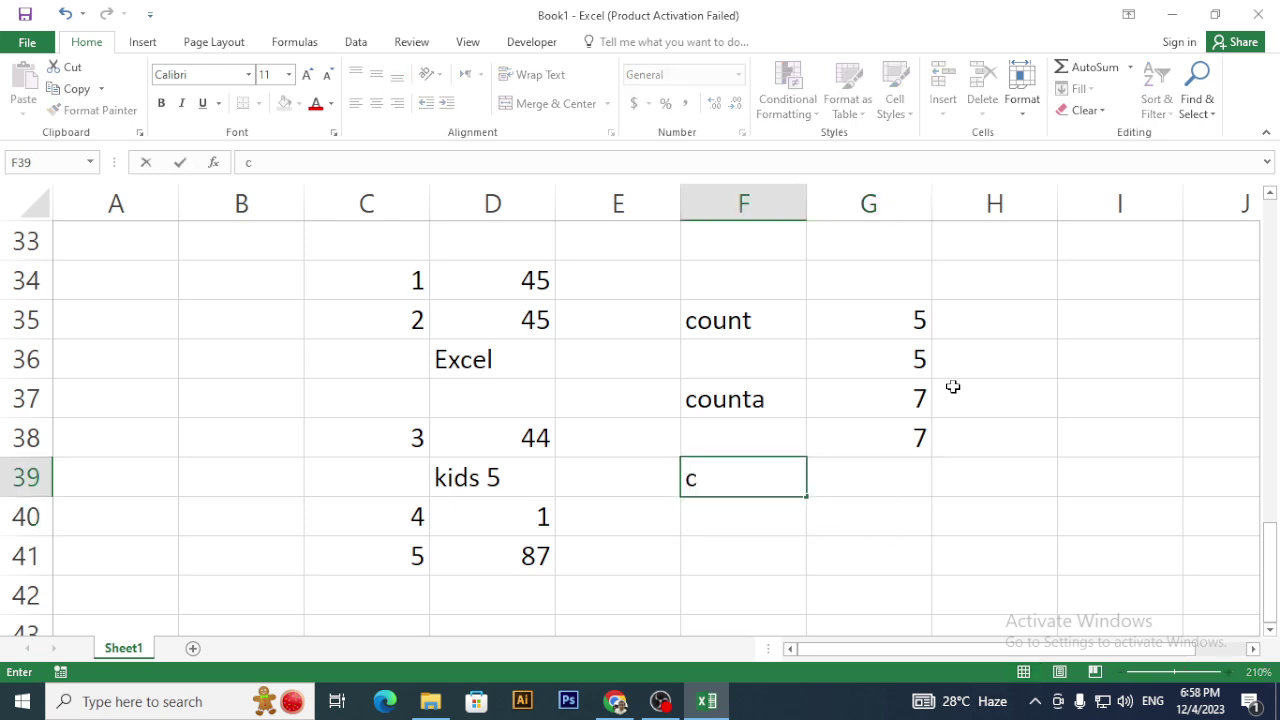
type("ount")
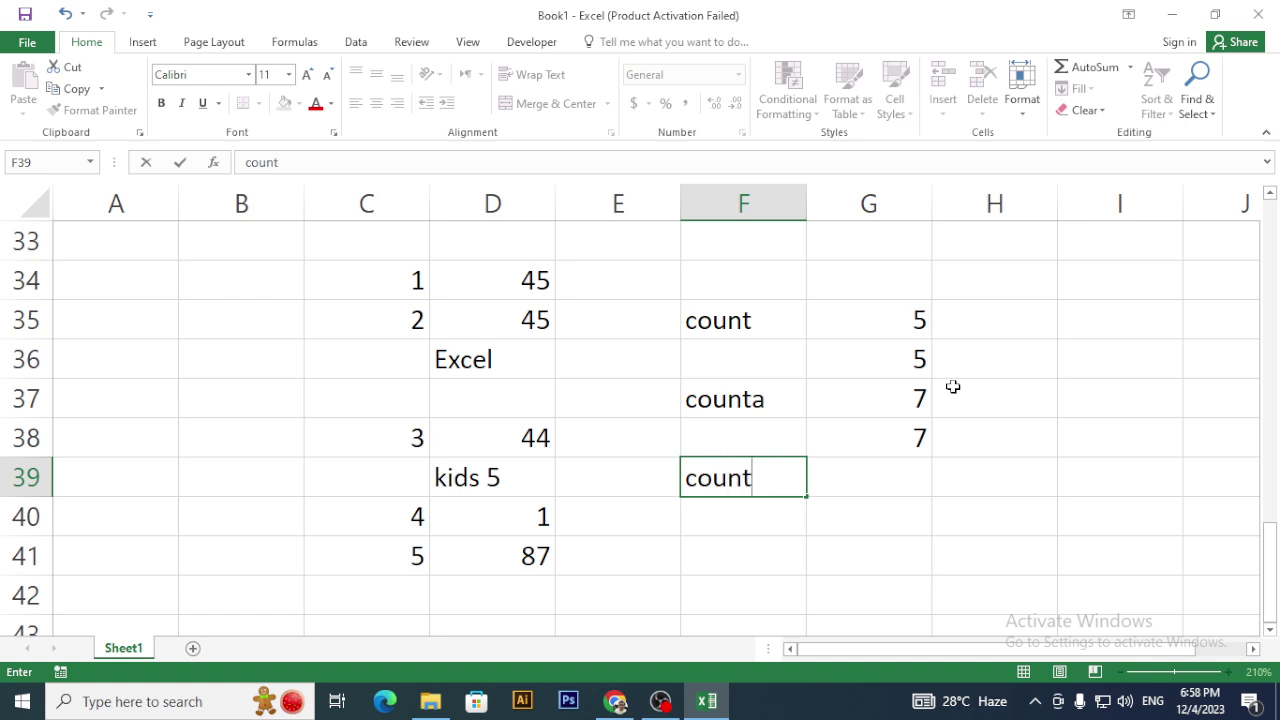
type("blank")
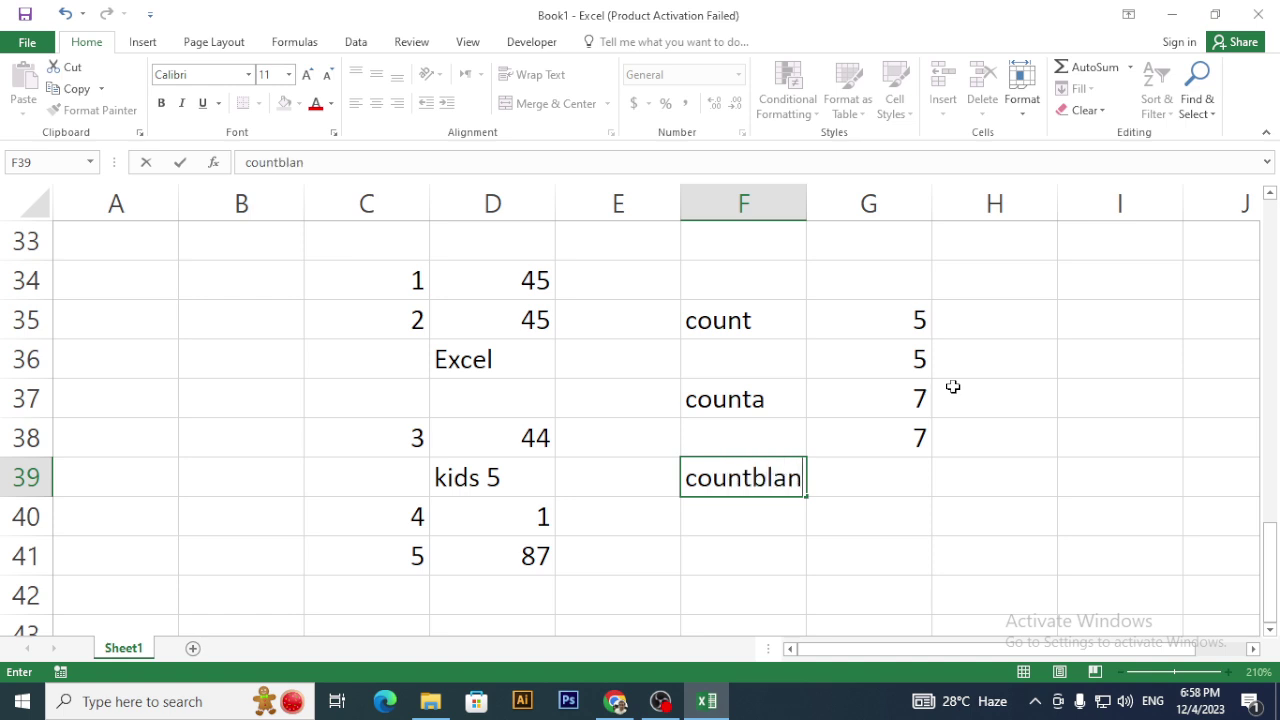
key("Return")
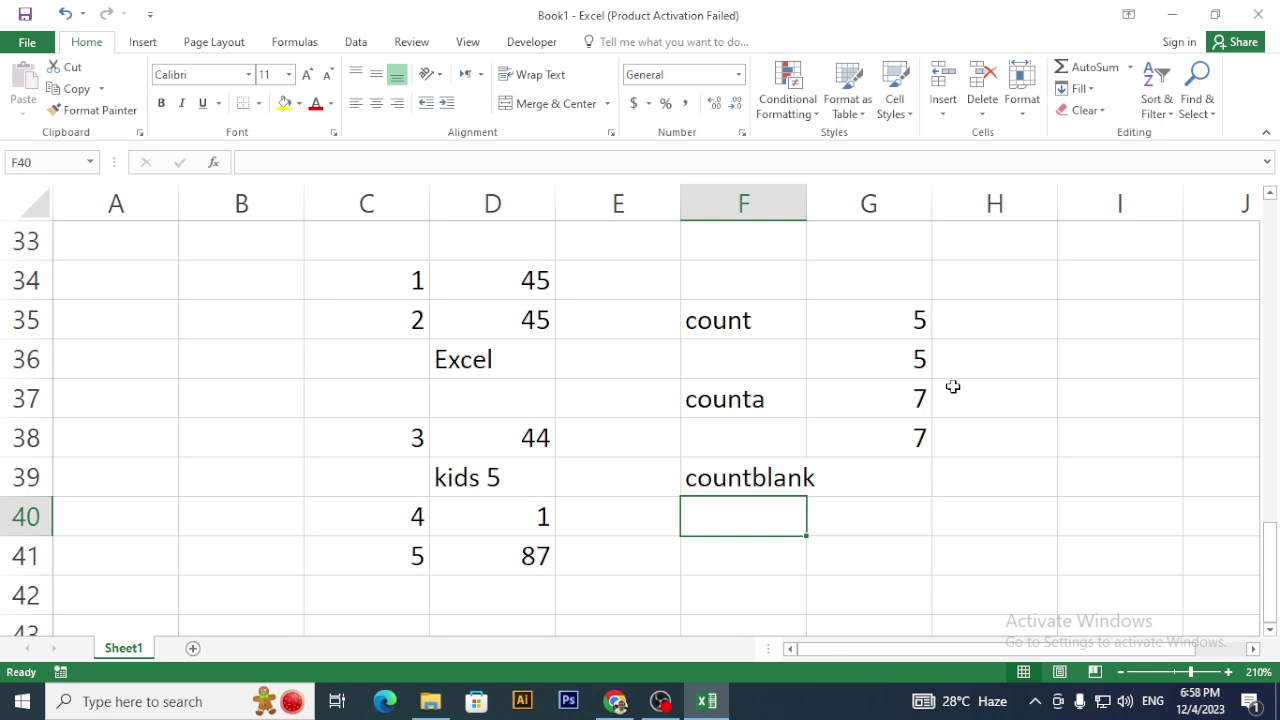
- Enter a COUNTBLANK formula in G39 for the range D34:D41
left_click(900, 475)
type("=co")
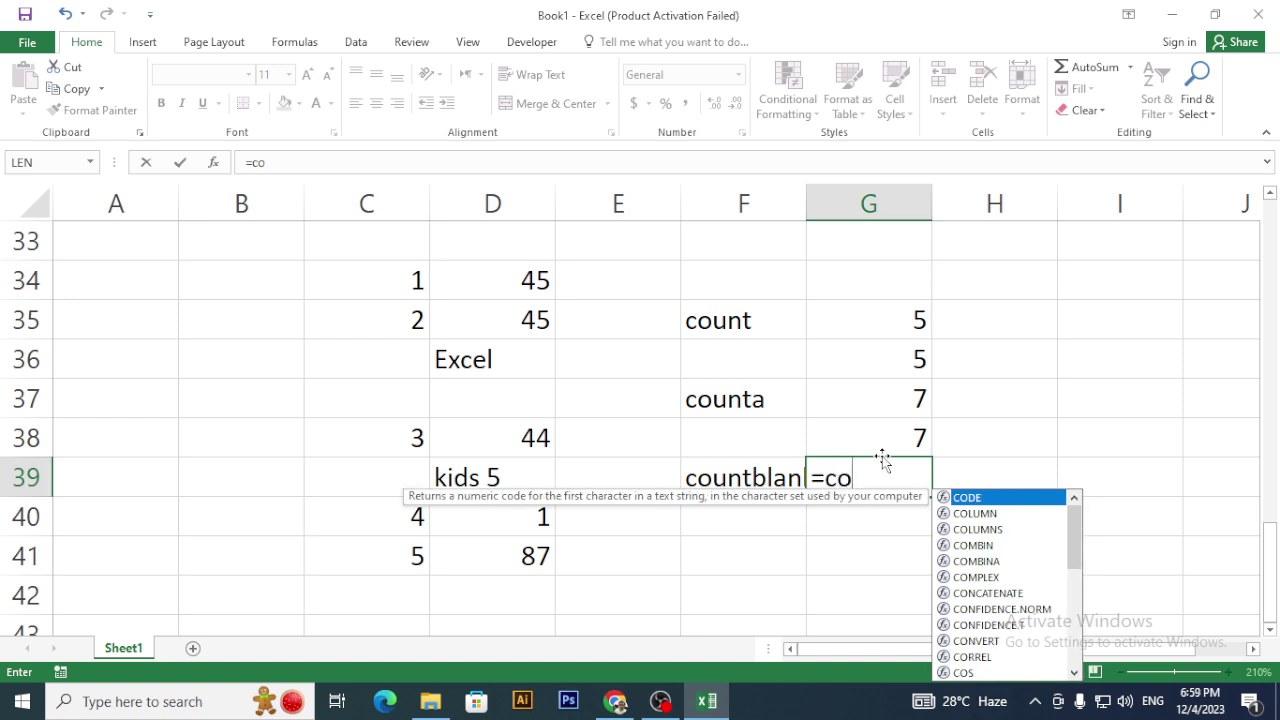
type("unt")
key("Down")
key("Down")
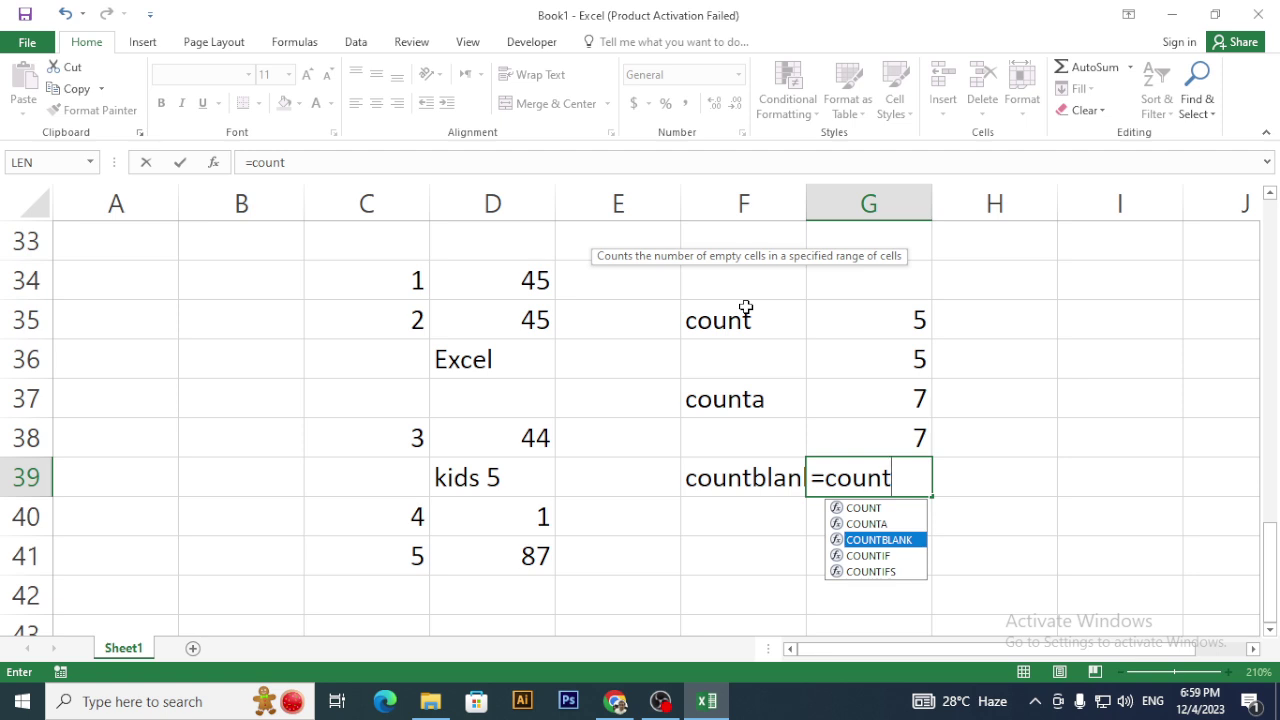
key("Tab")
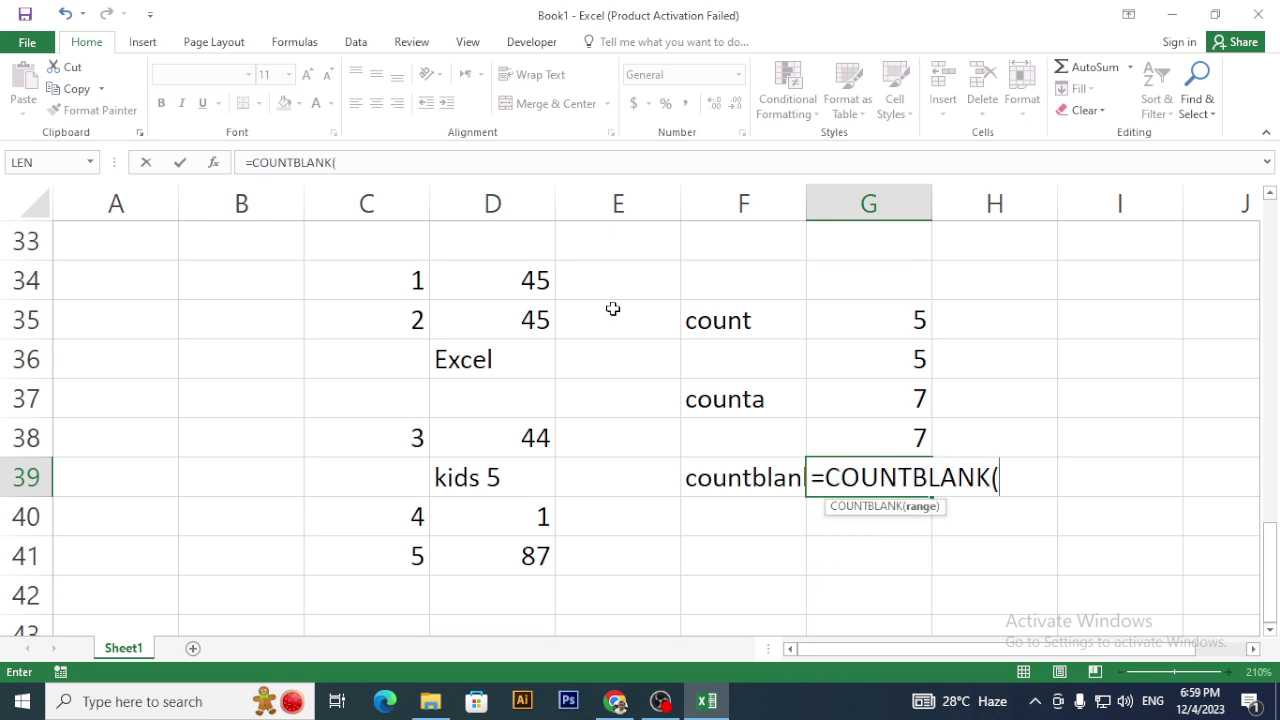
left_click_drag(540, 270, 537, 549)
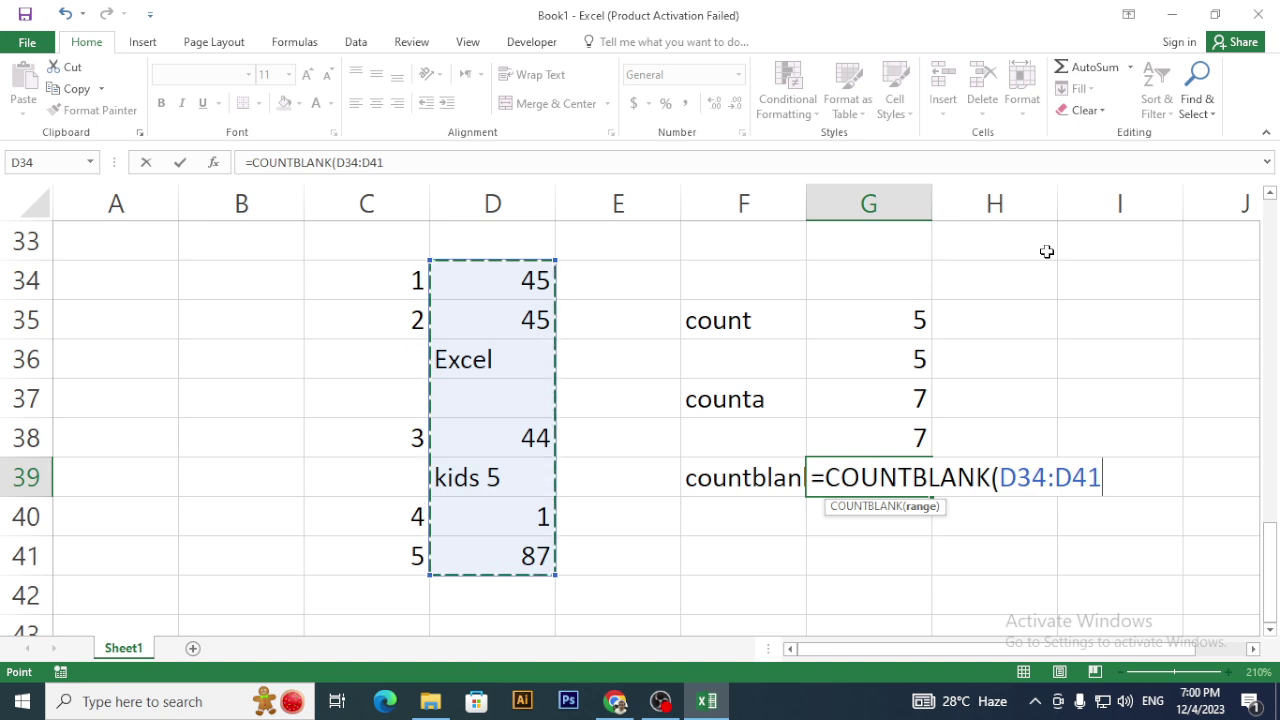
key("Return")
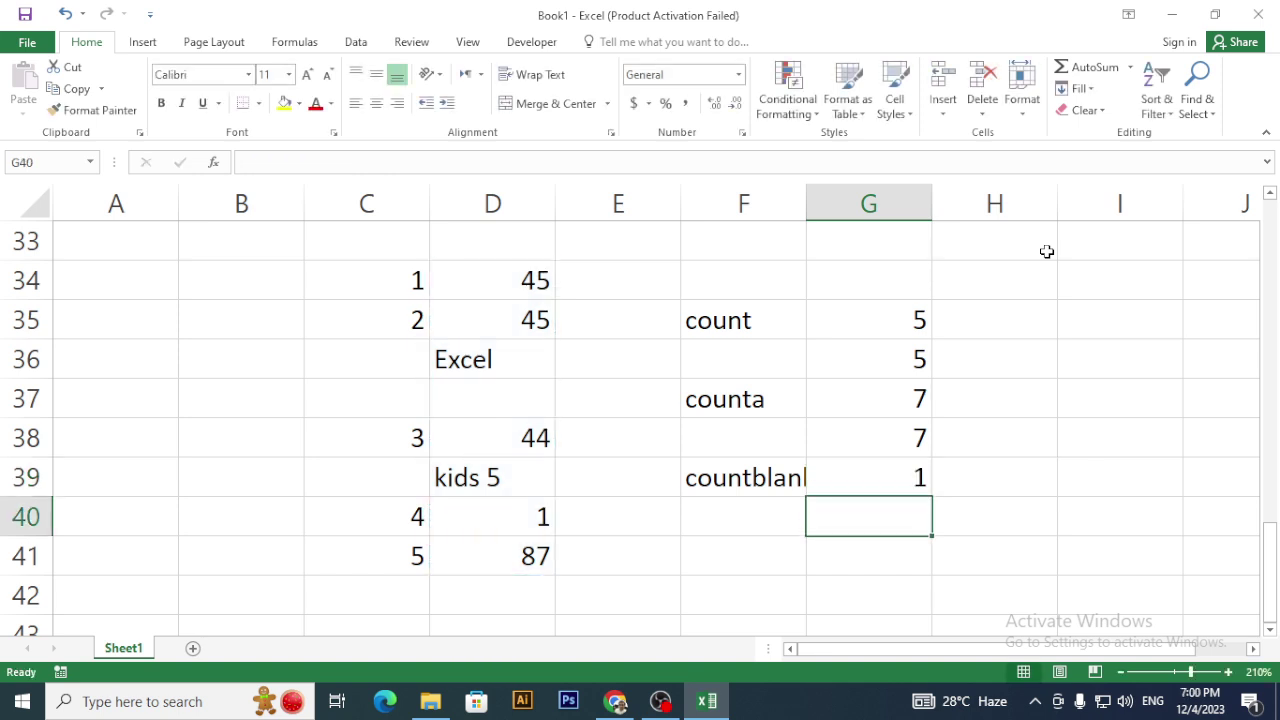
- Start a COUNTBLANK formula in G40 with D34 and D35 as separate arguments
type("=co")
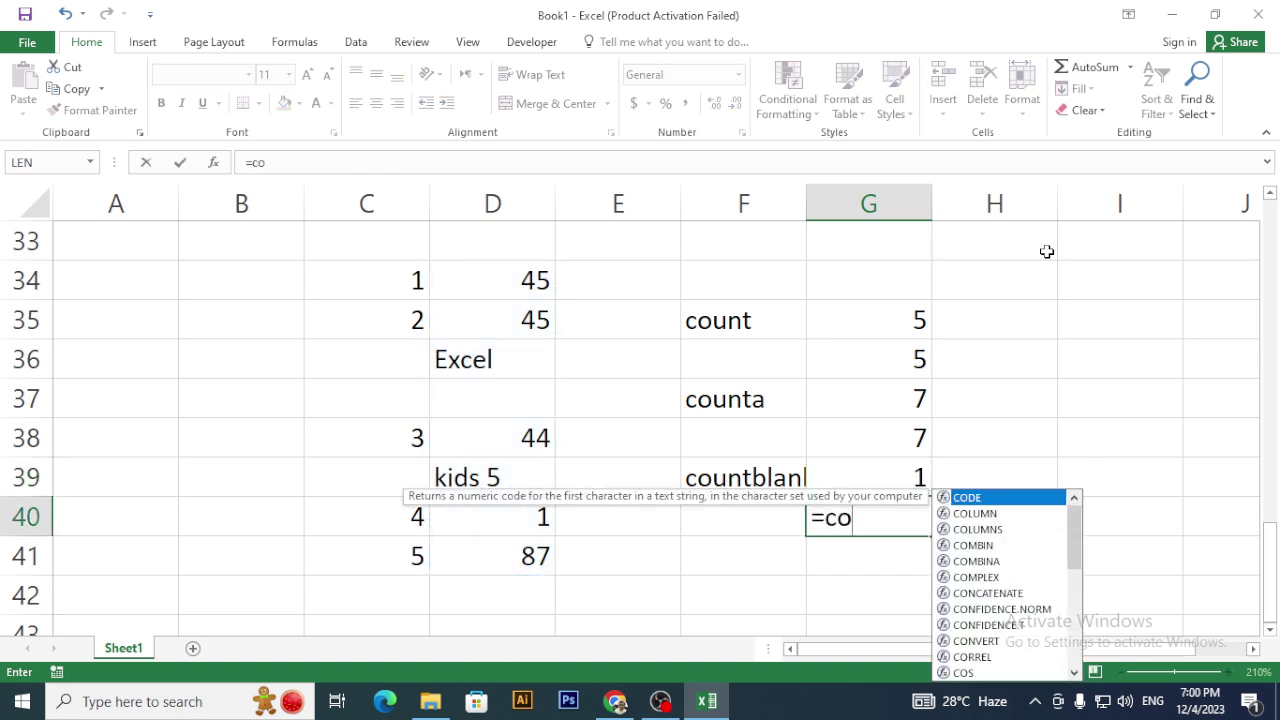
type("unt")
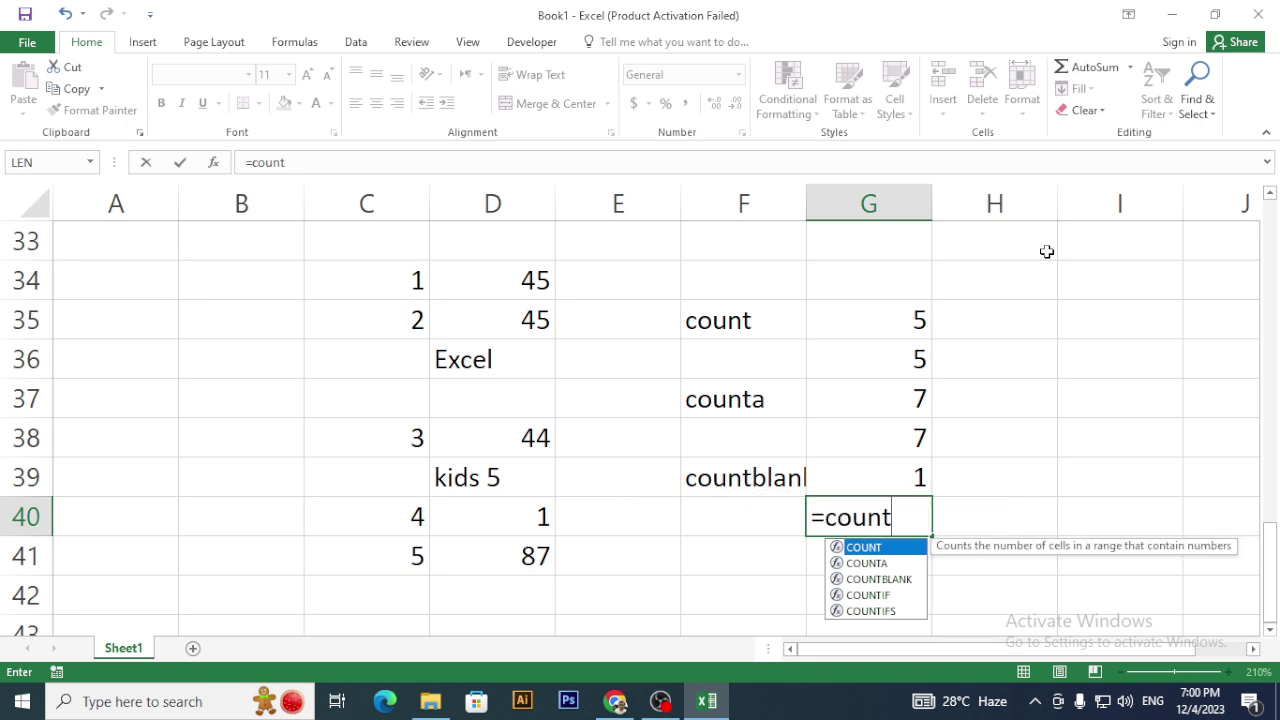
key("Down")
key("Down")
key("Tab")
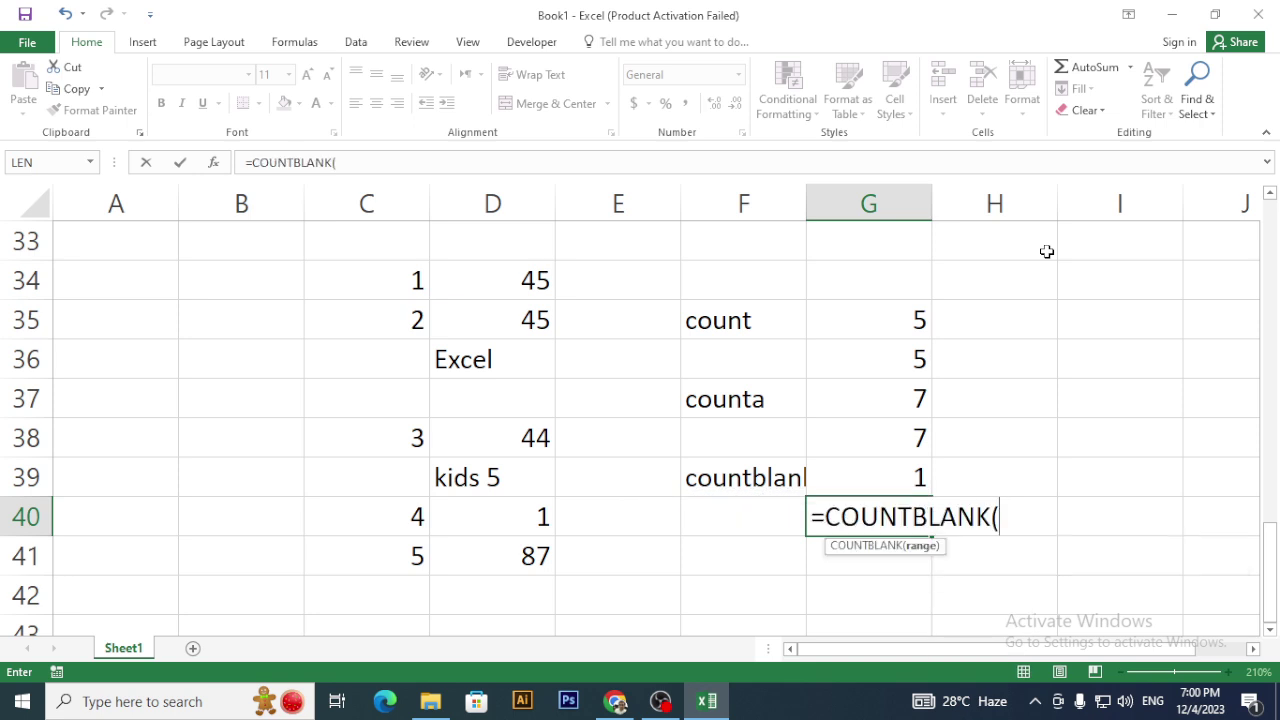
left_click(537, 284)
type(",")
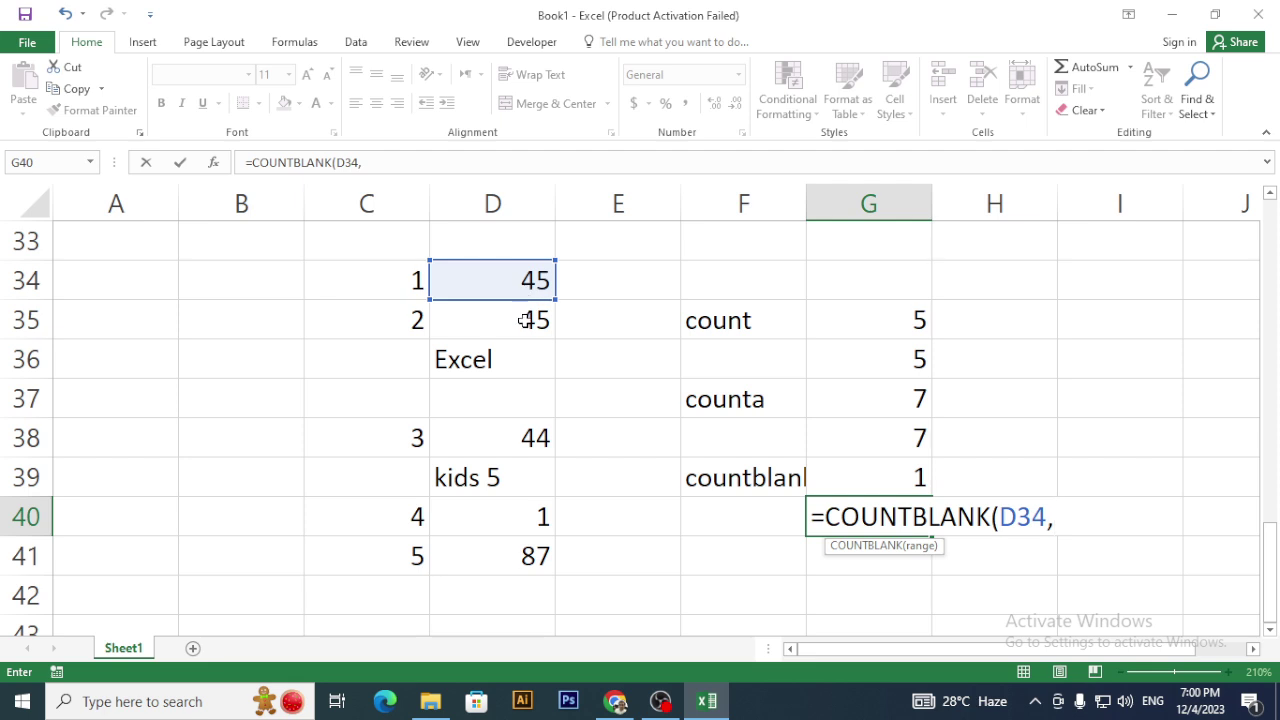
left_click(530, 320)
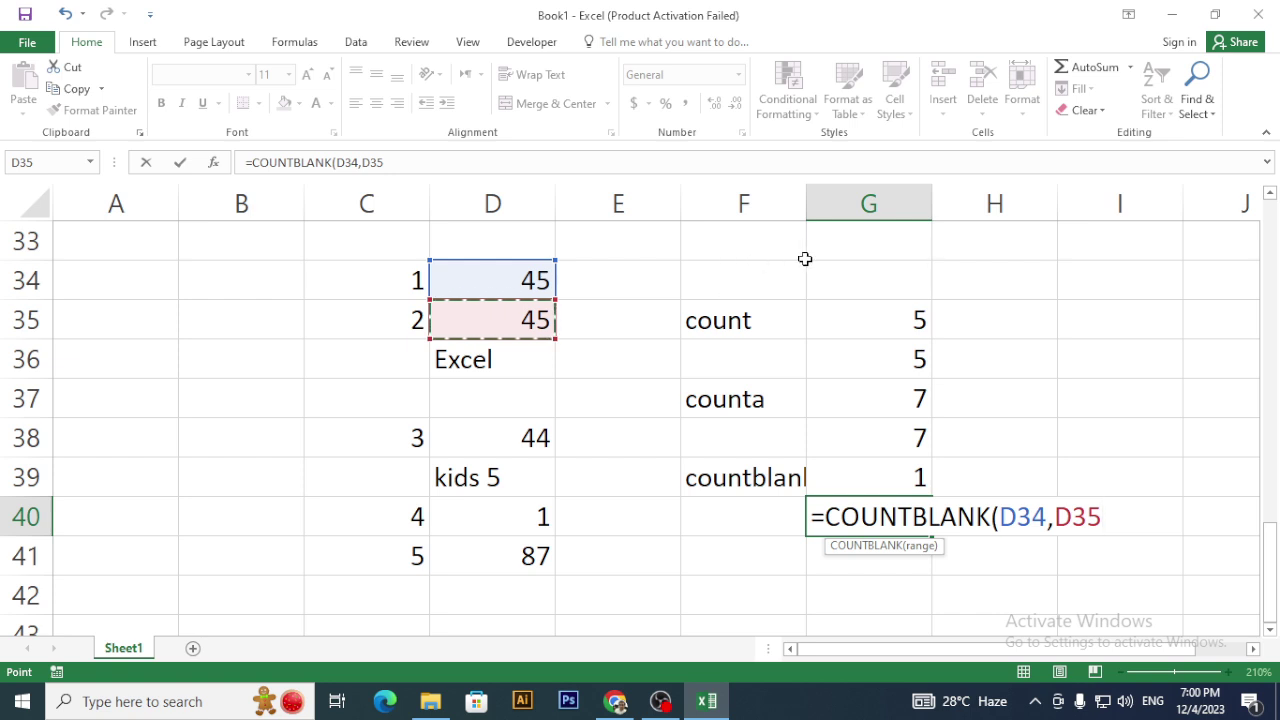
key("alt+Tab")
left_click(75, 490)
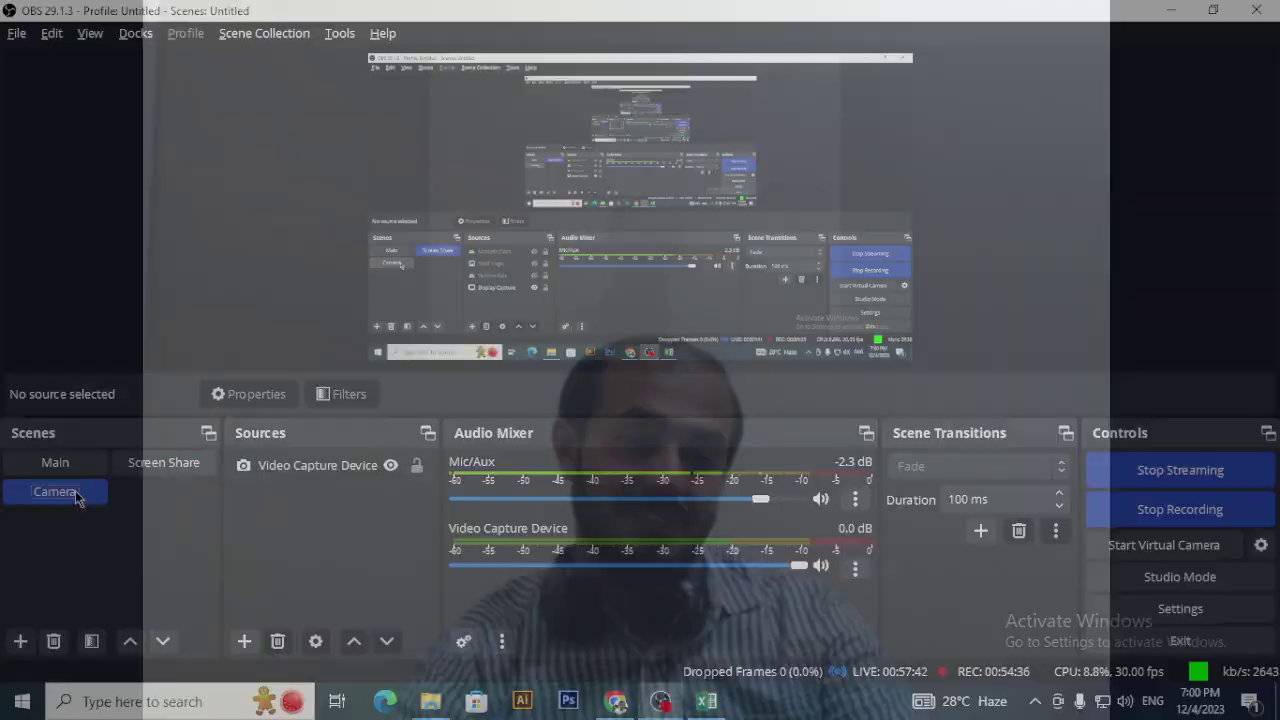
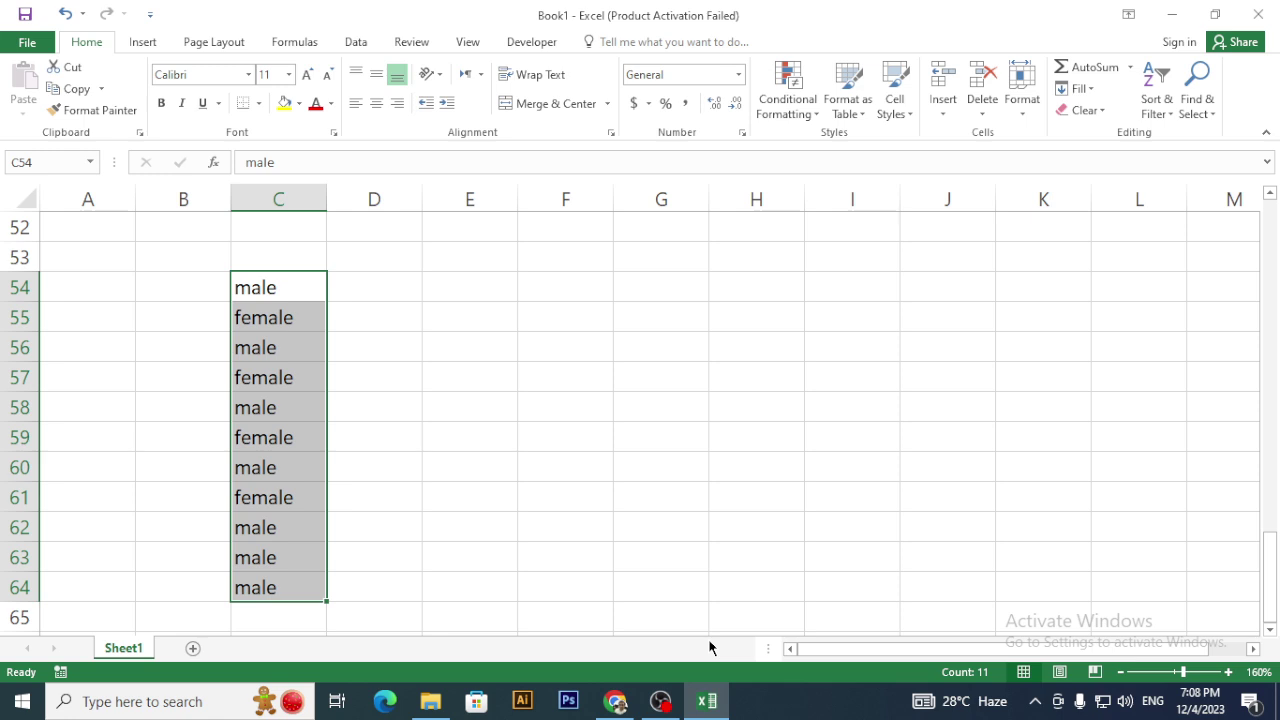
- Enter the formula =COUNTIF(C54:C64,"female") in F55 to count the female entries in the gender list
left_click(566, 318)
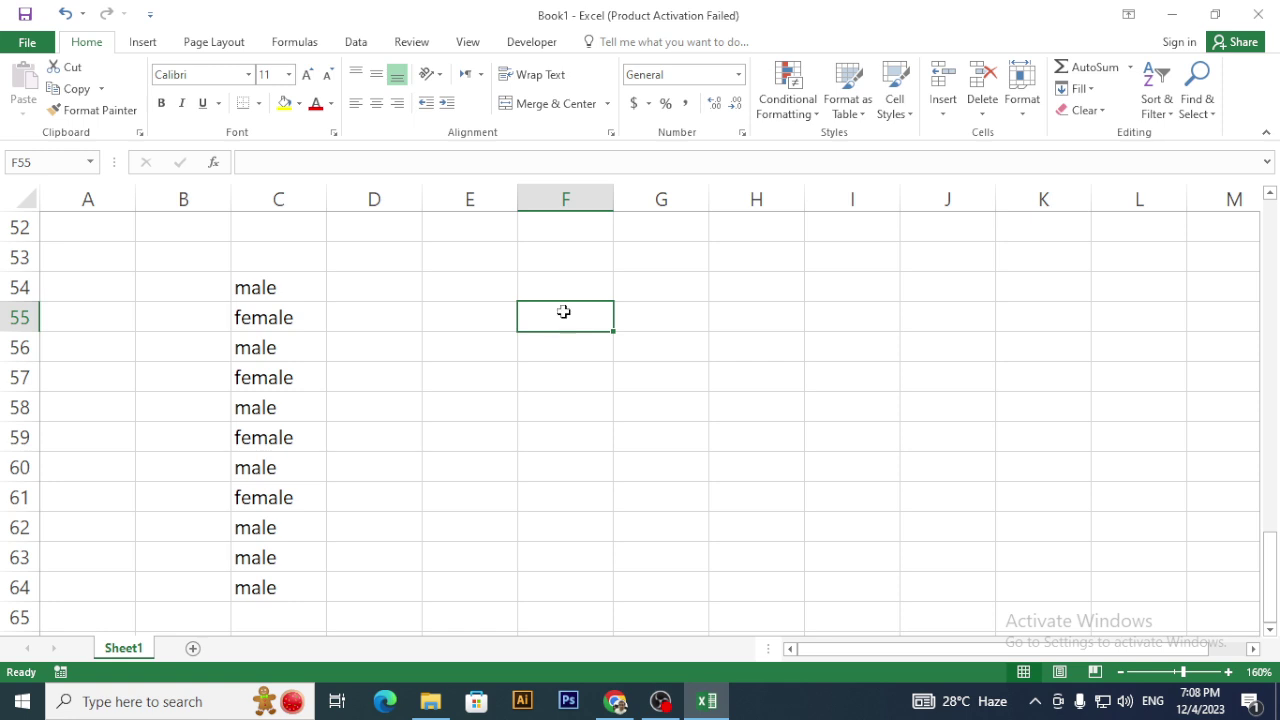
type("=")
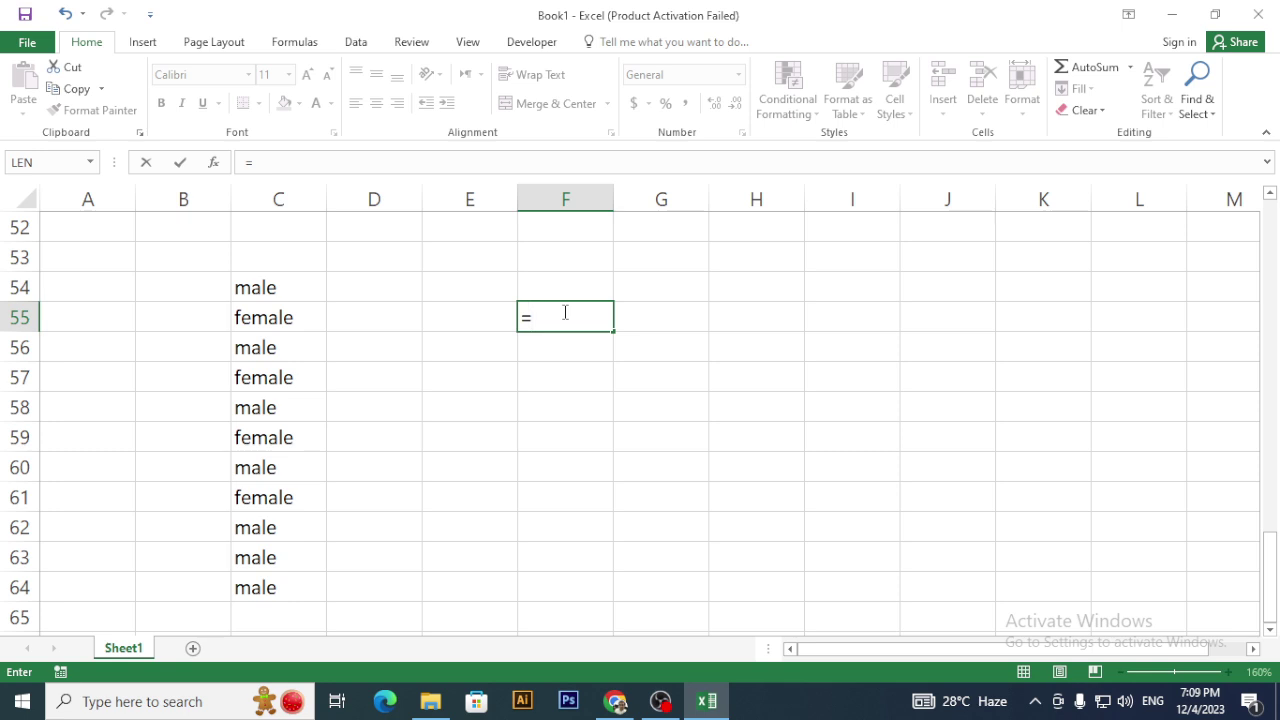
type("count")
key("Down")
key("Down")
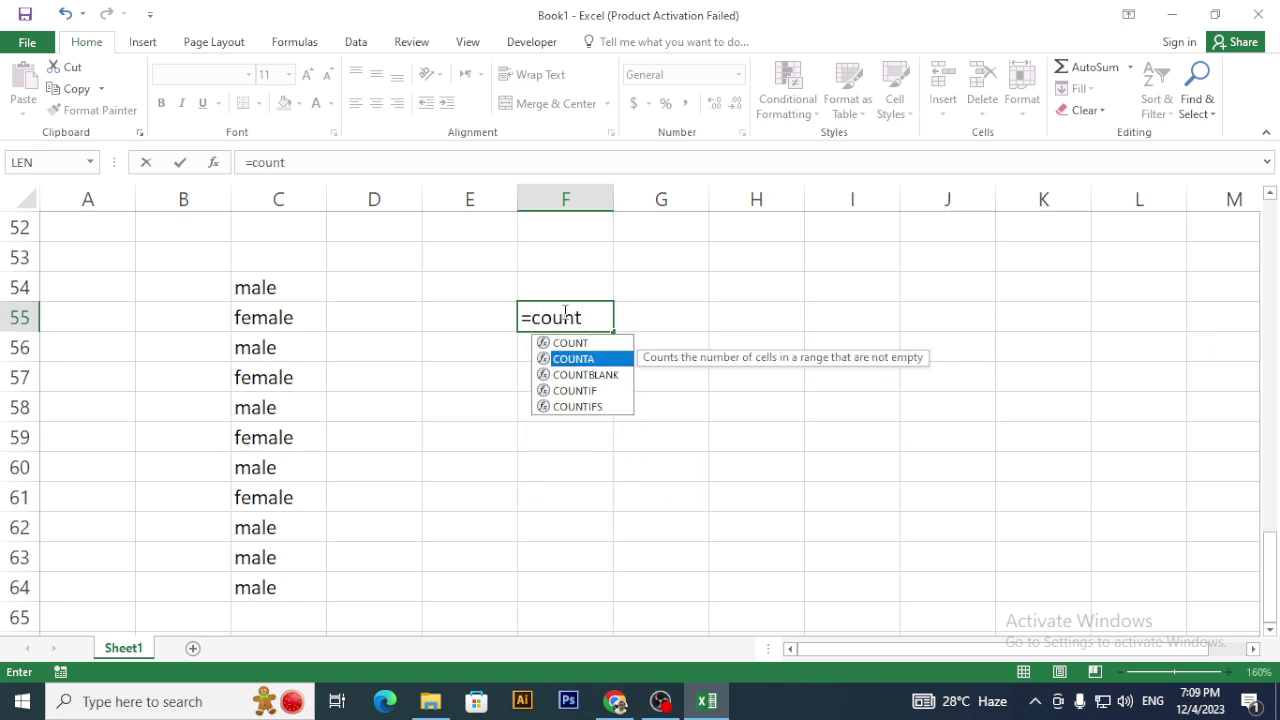
key("Down")
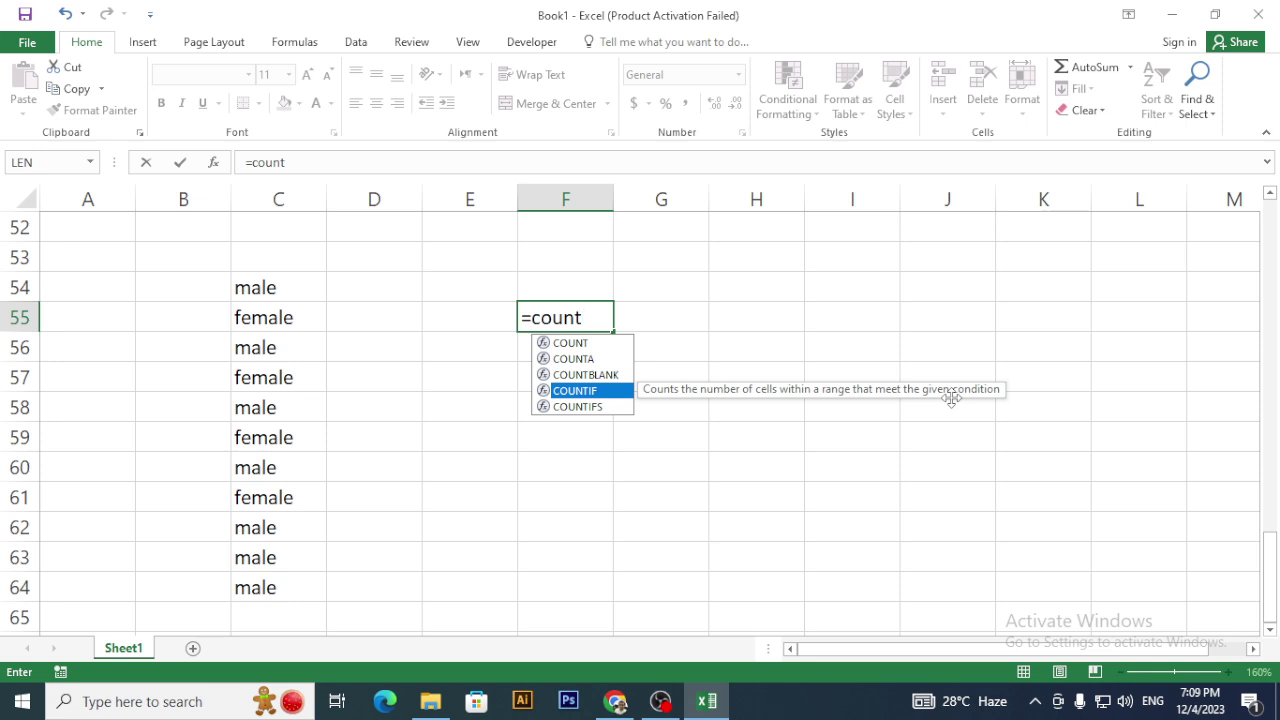
key("Tab")
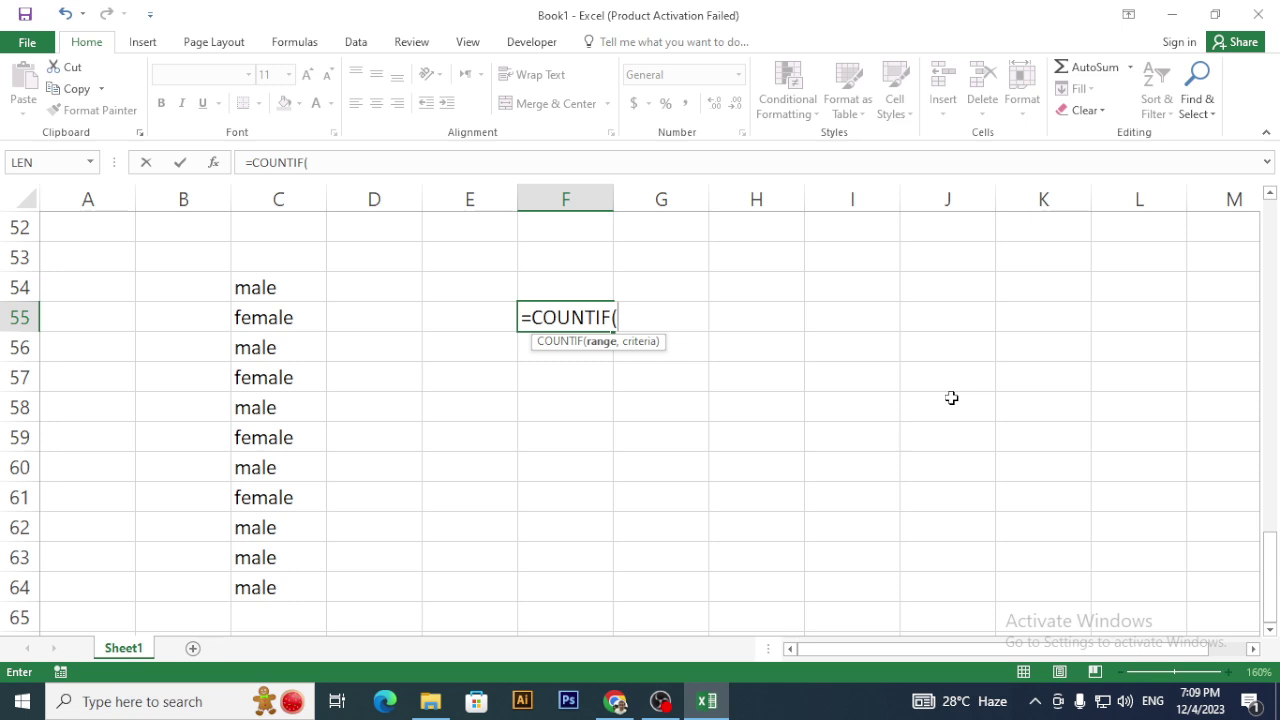
left_click_drag(266, 286, 294, 560)
type(",")
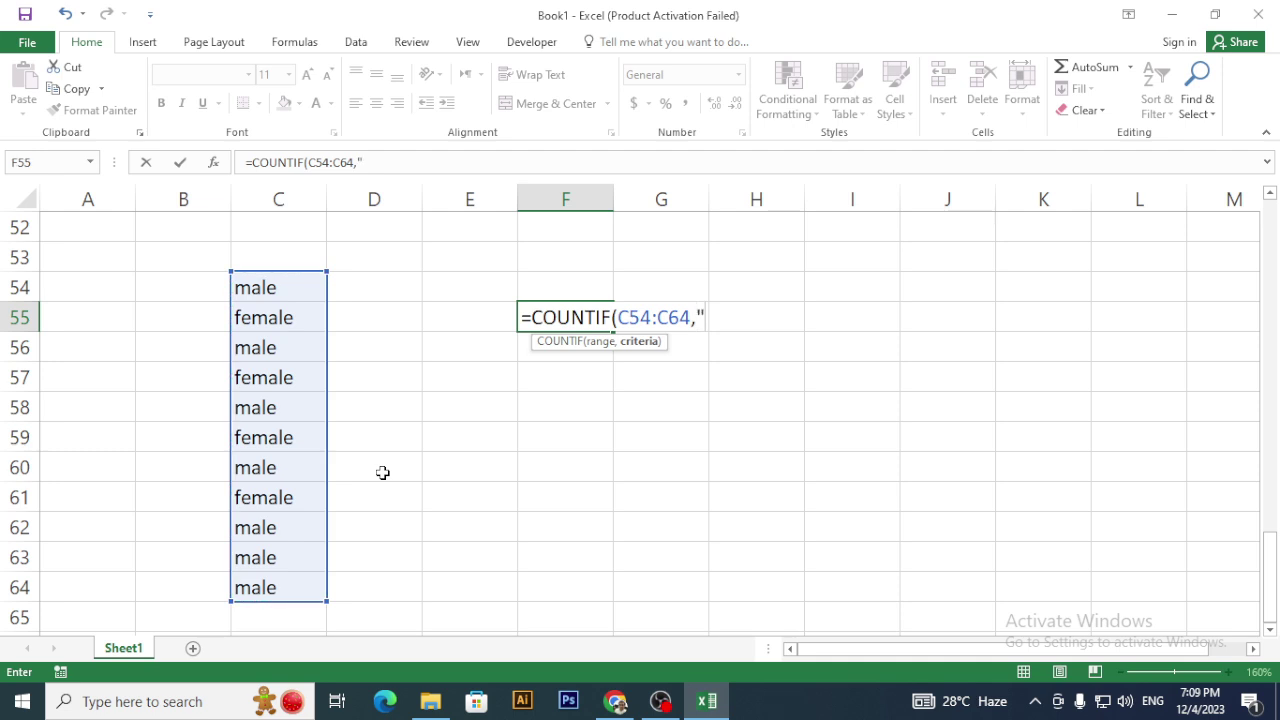
type("\"female\")")
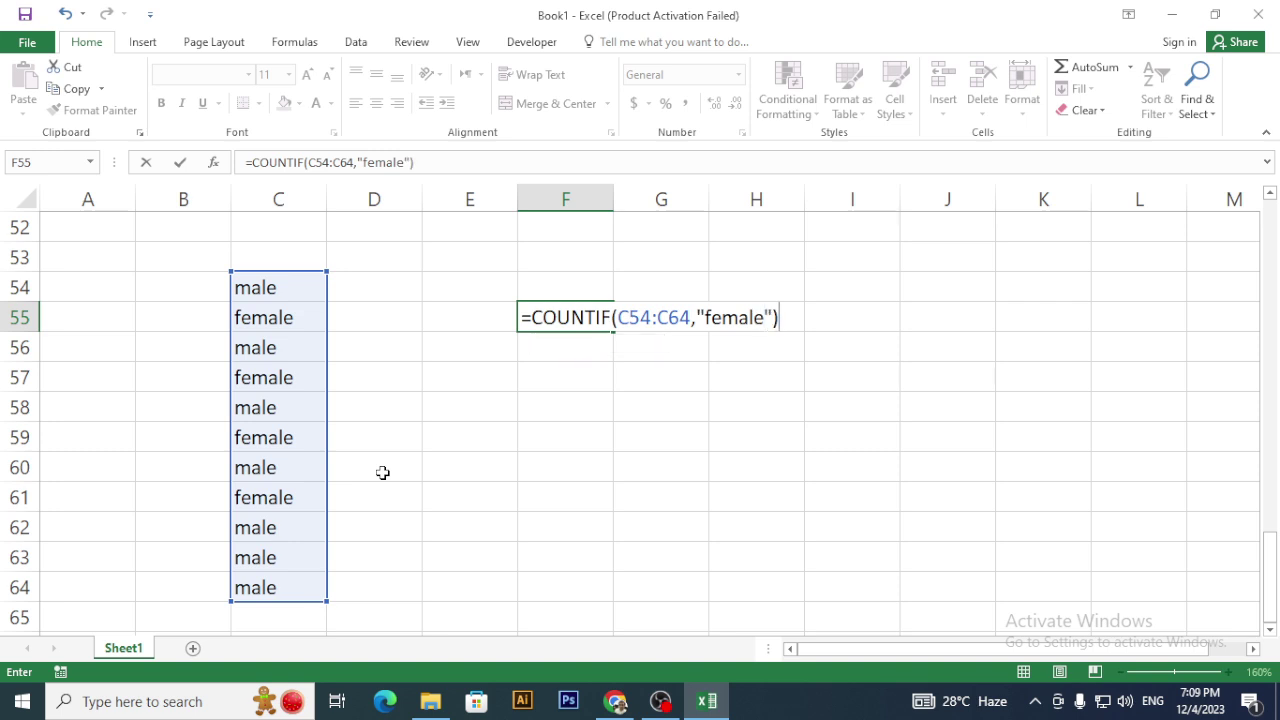
key("Return")
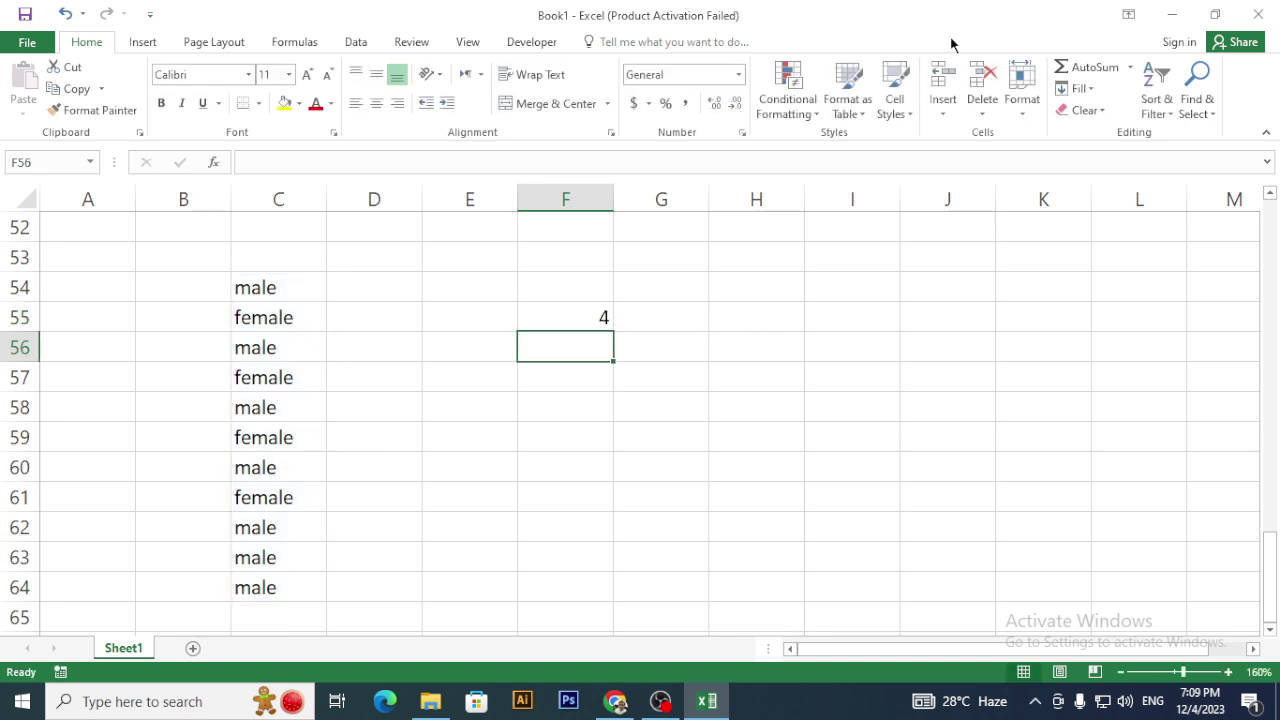
left_click(552, 410)
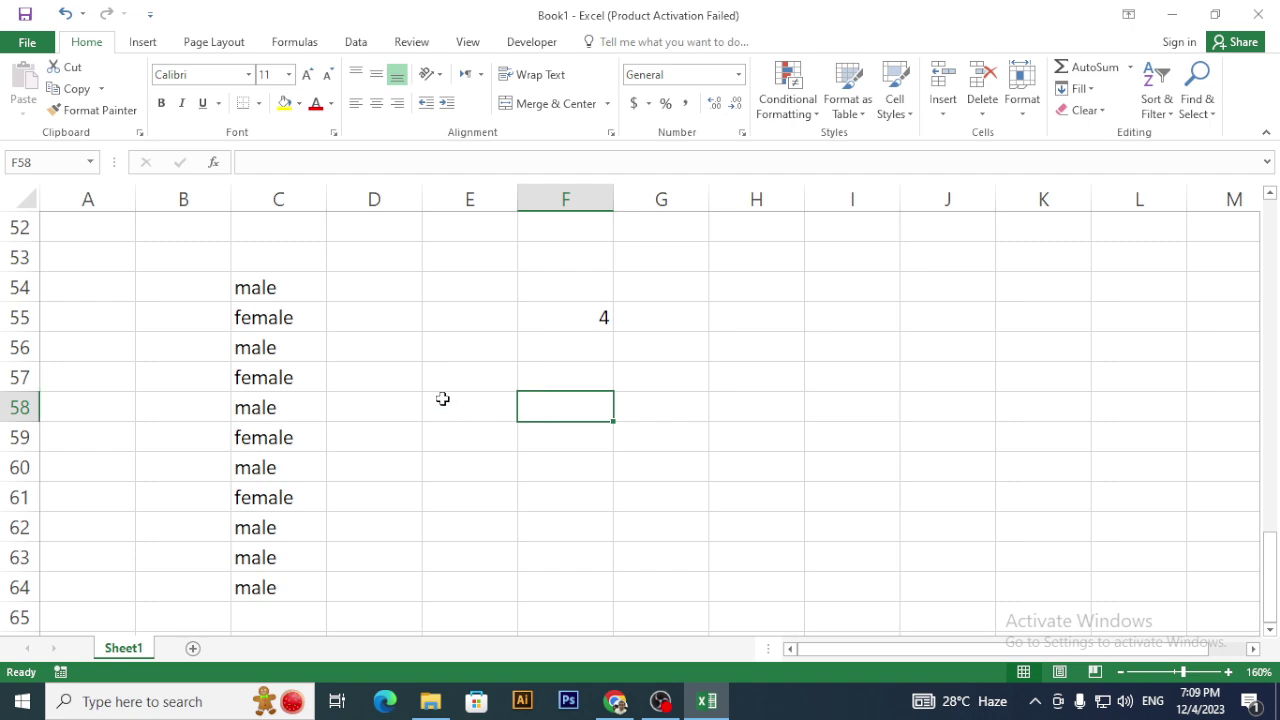
key("alt+Tab")
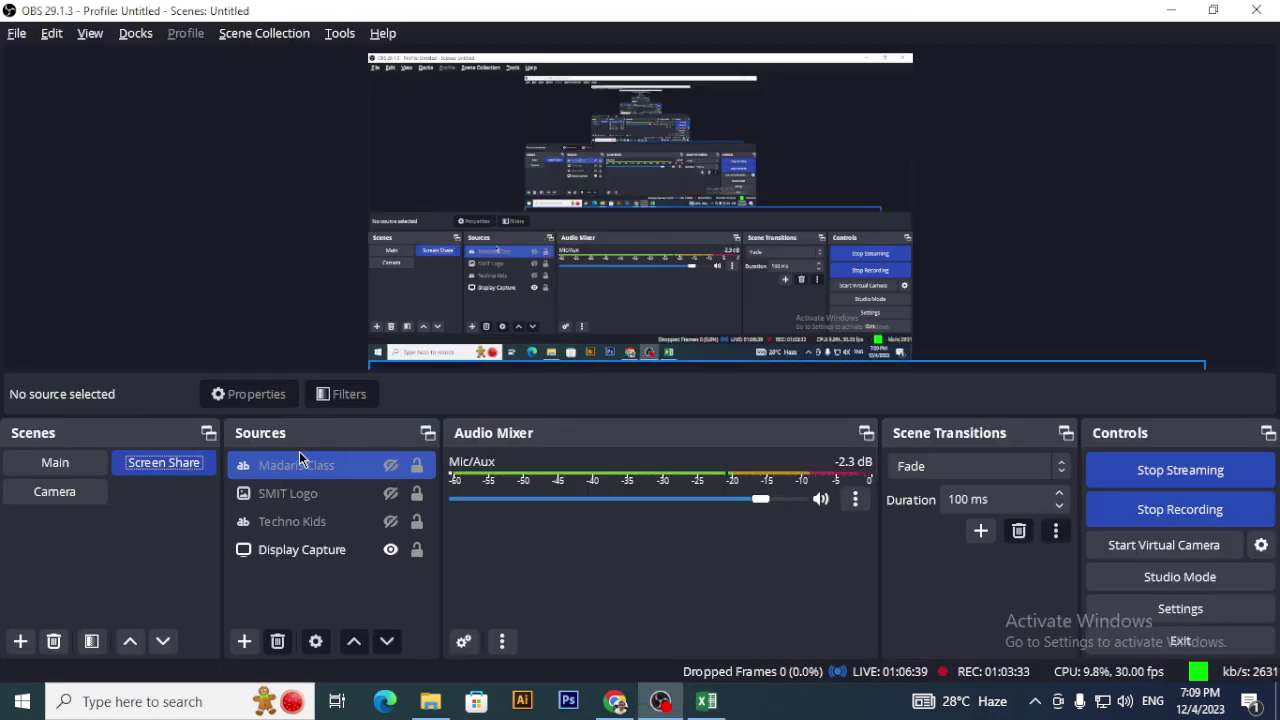
left_click(25, 490)
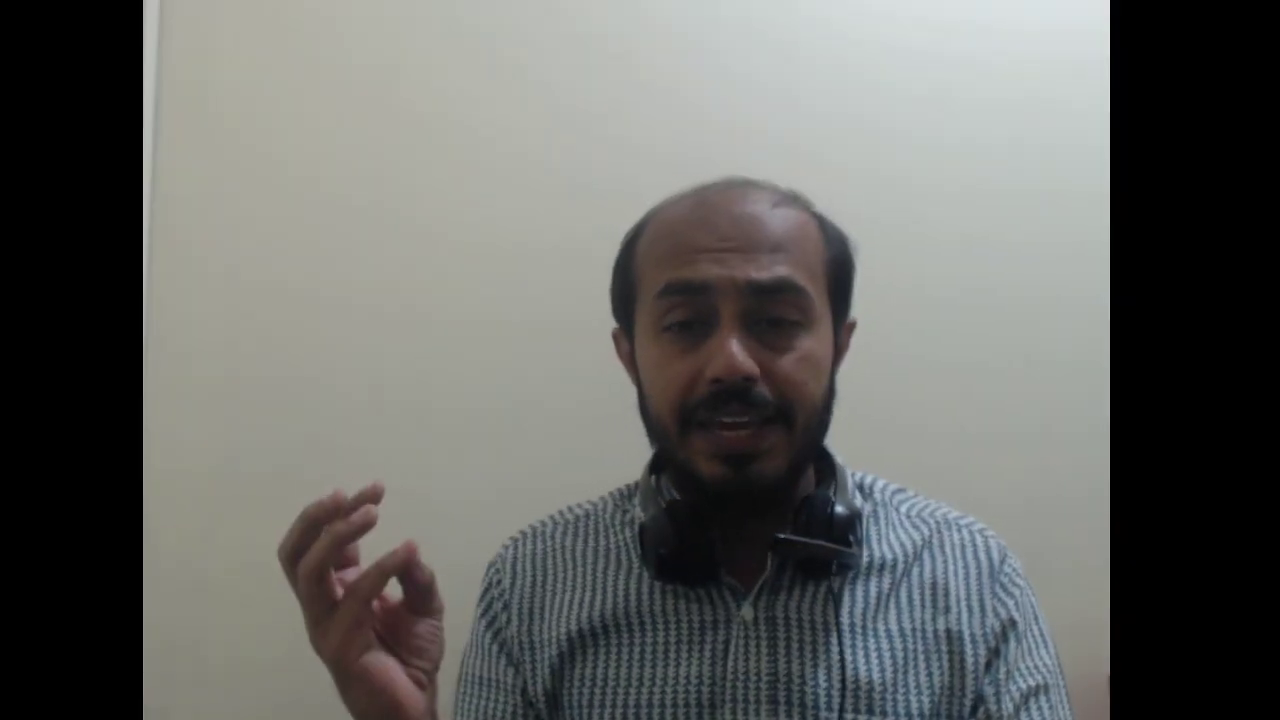
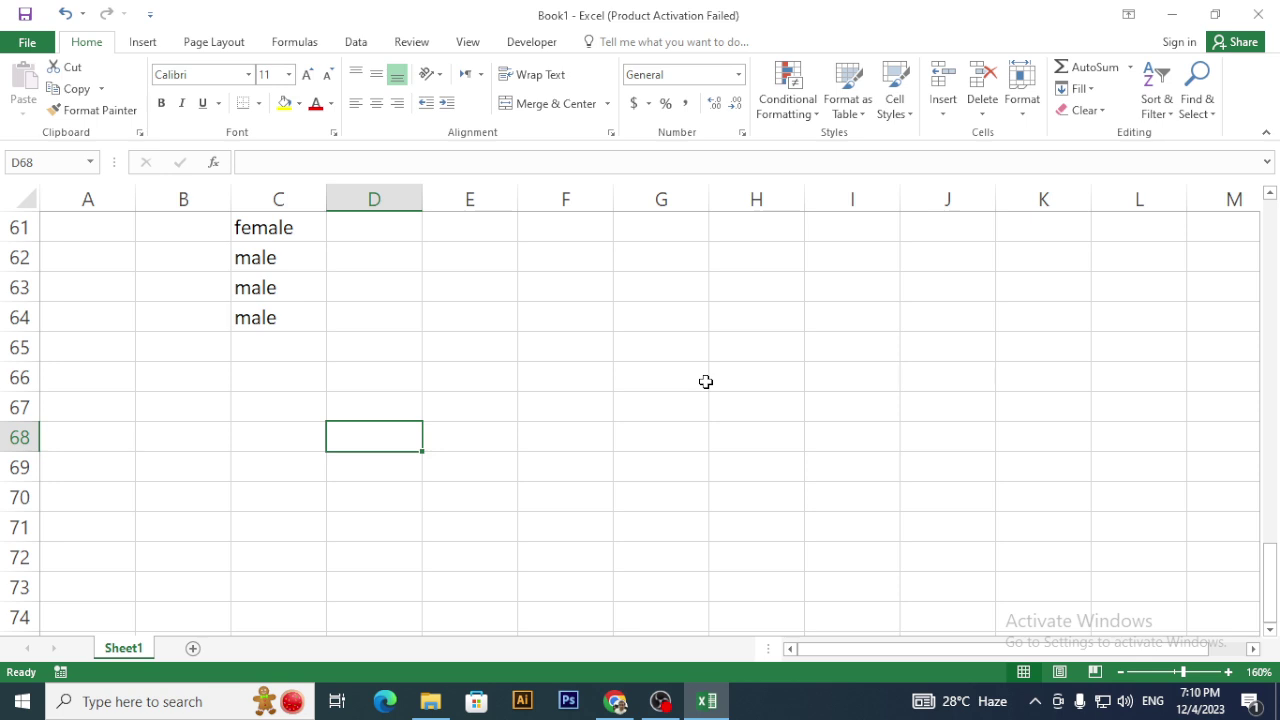
- List the comparison operators >, <, >=, <=, = and <> down cells D68:D73
type(">")
key("Return")
type("<")
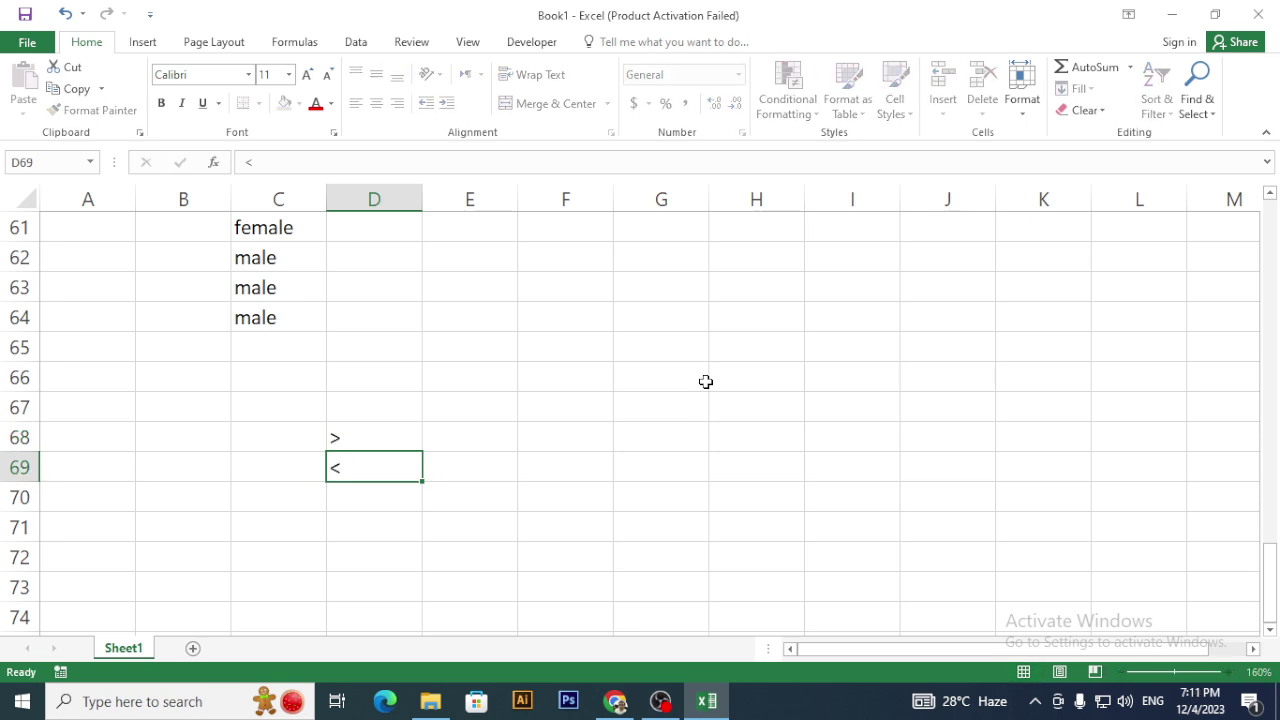
key("Return")
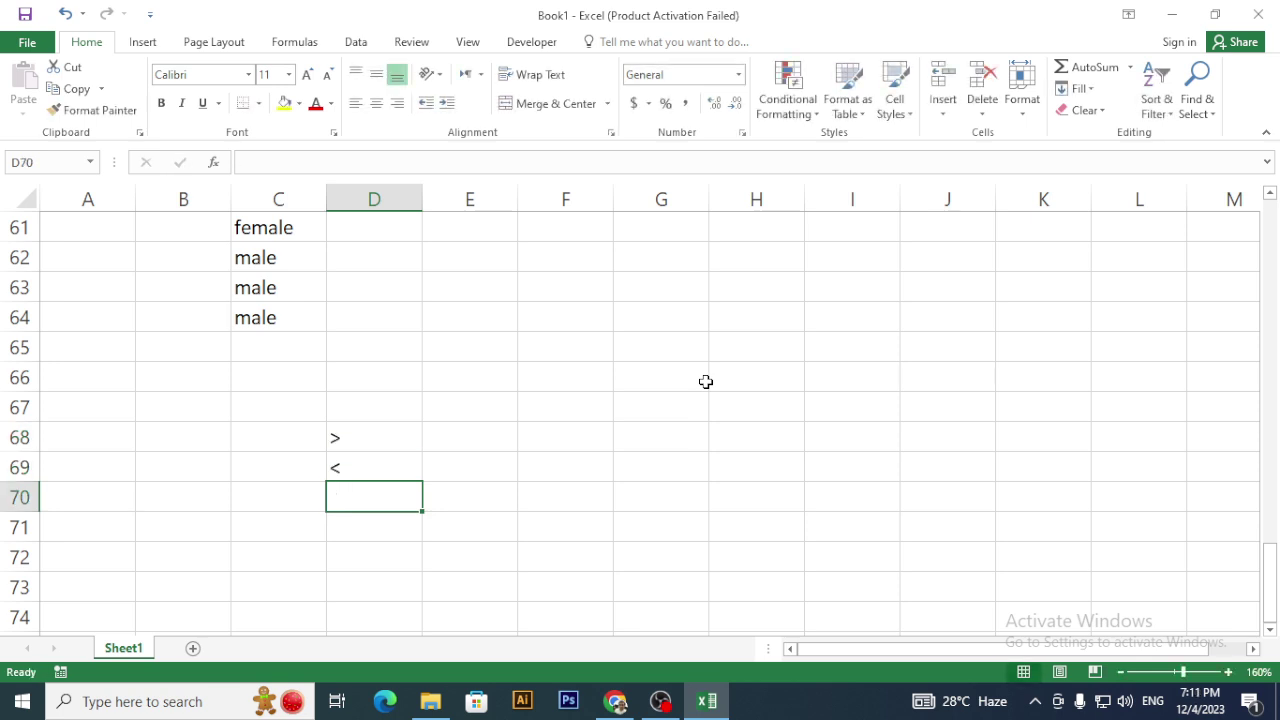
type(">")
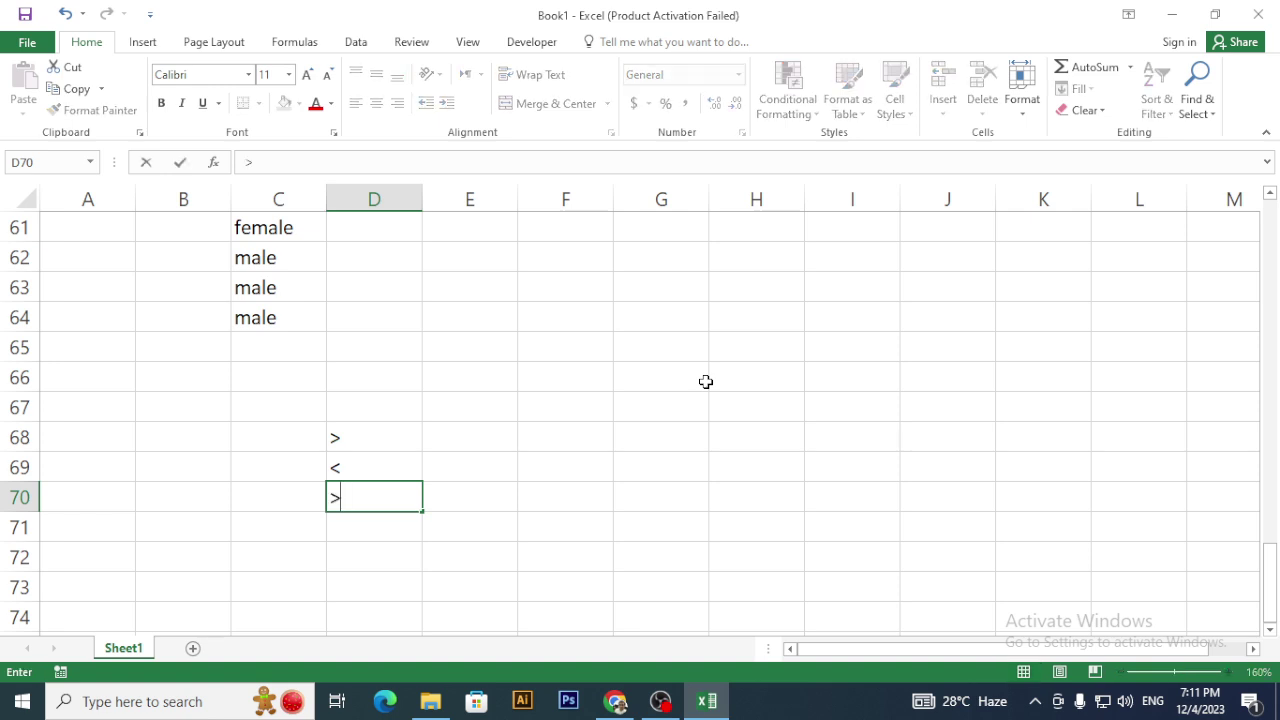
type("=")
key("Return")
type("<=")
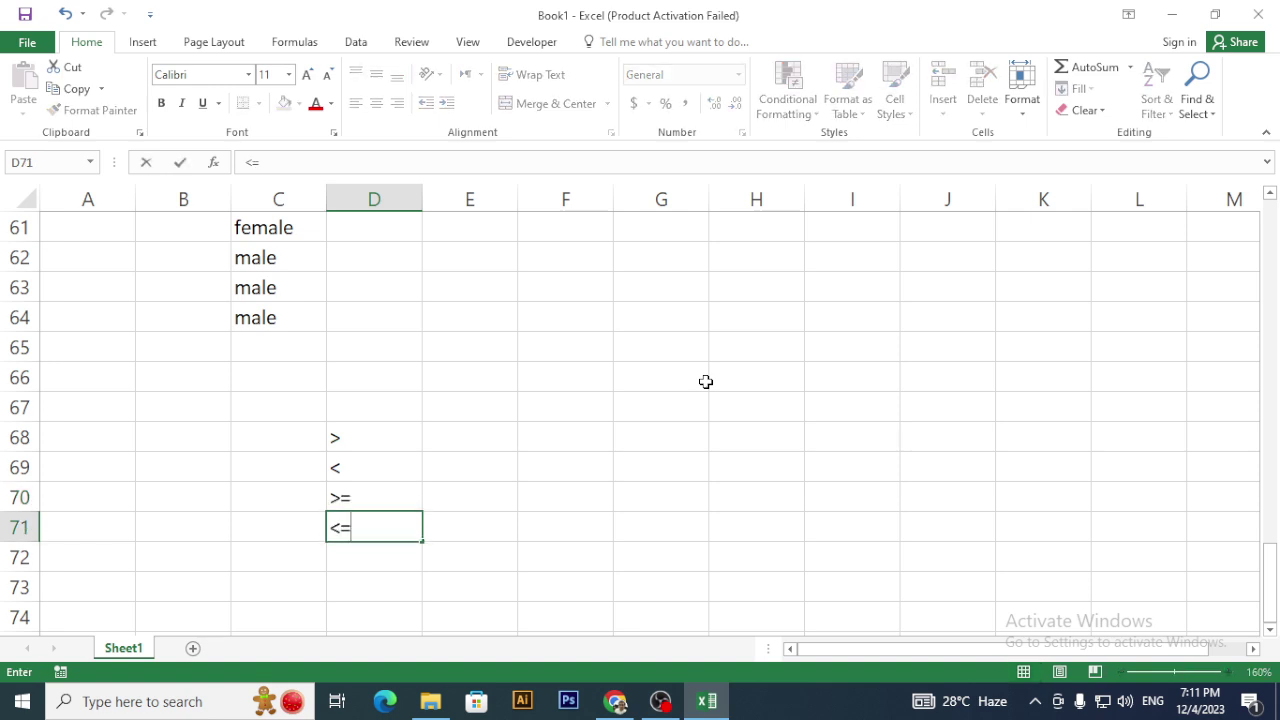
key("Return")
type("=")
key("Return")
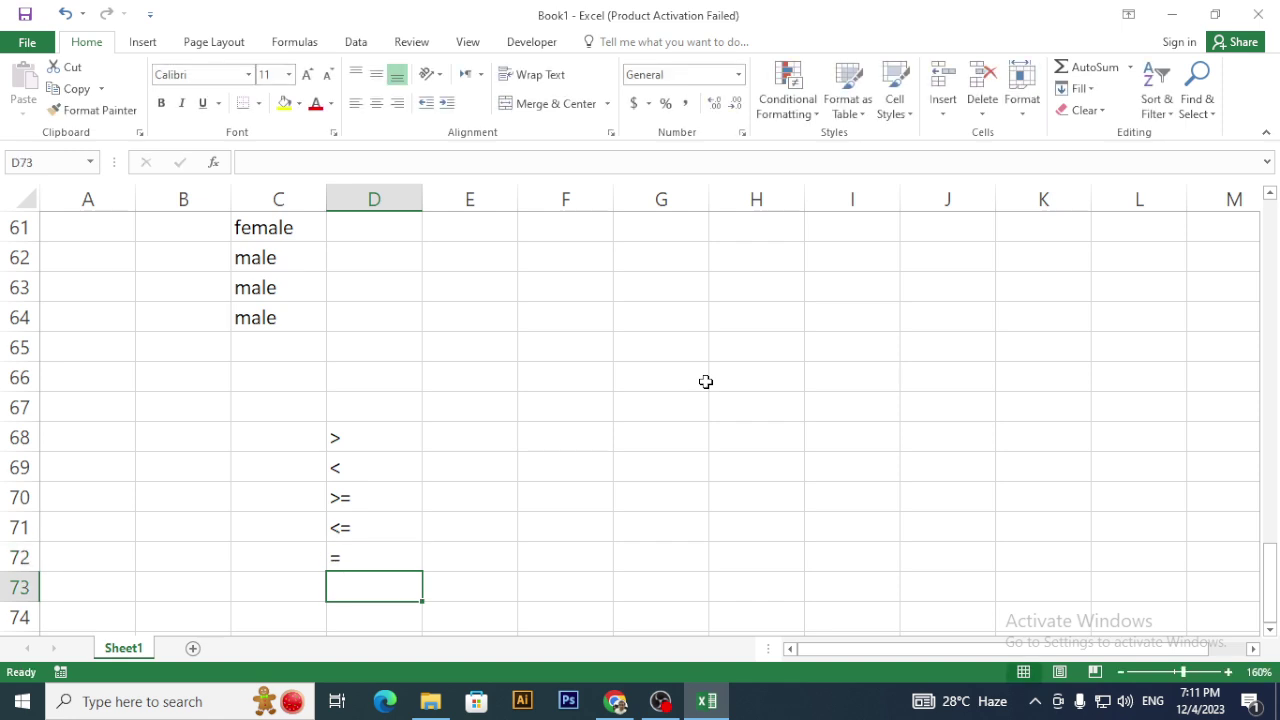
type("<>")
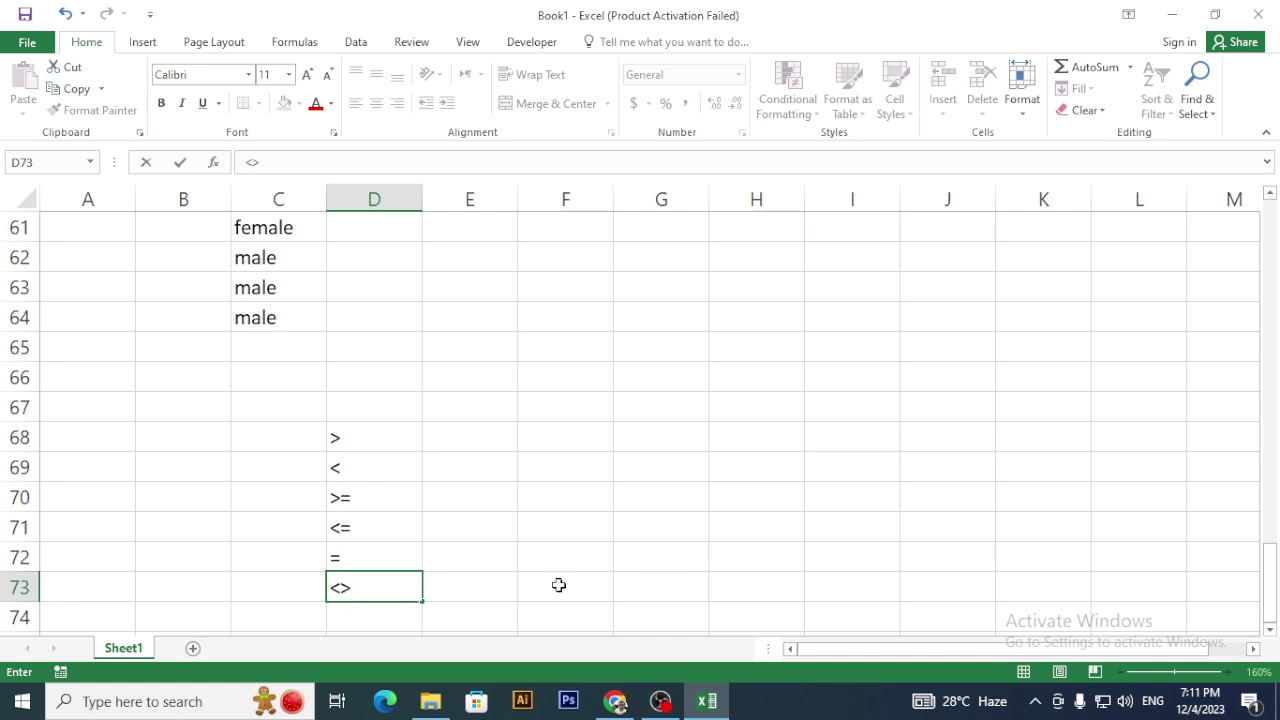
left_click(482, 575)
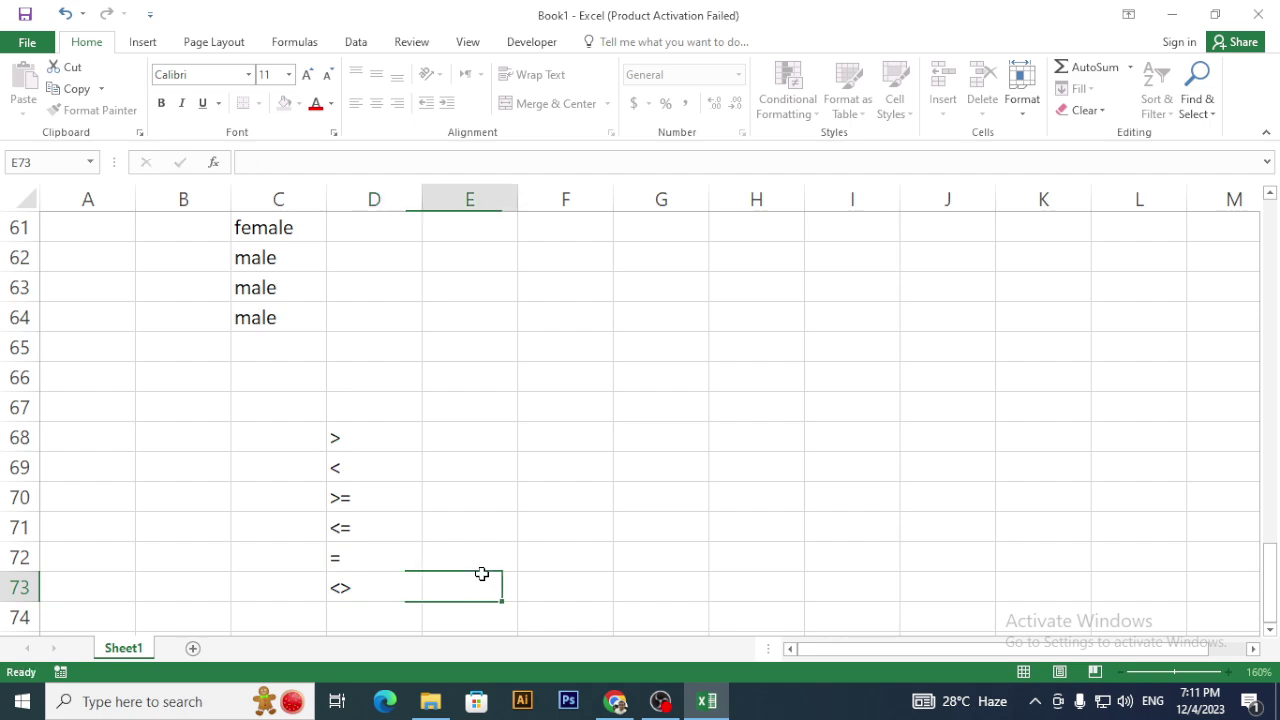
- Enter the description "Greater Then" in E68, beside the > operator
scroll(395, 511, "down", 3, "ctrl")
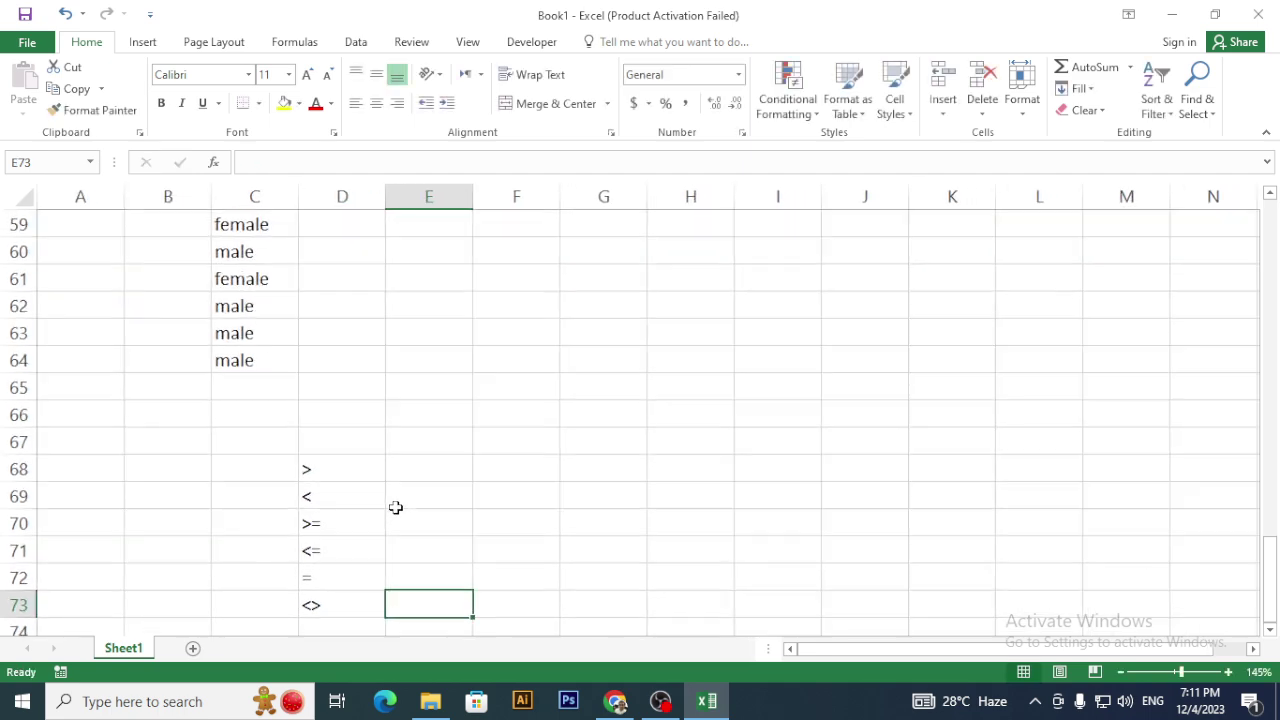
scroll(395, 510, "up", 9, "ctrl")
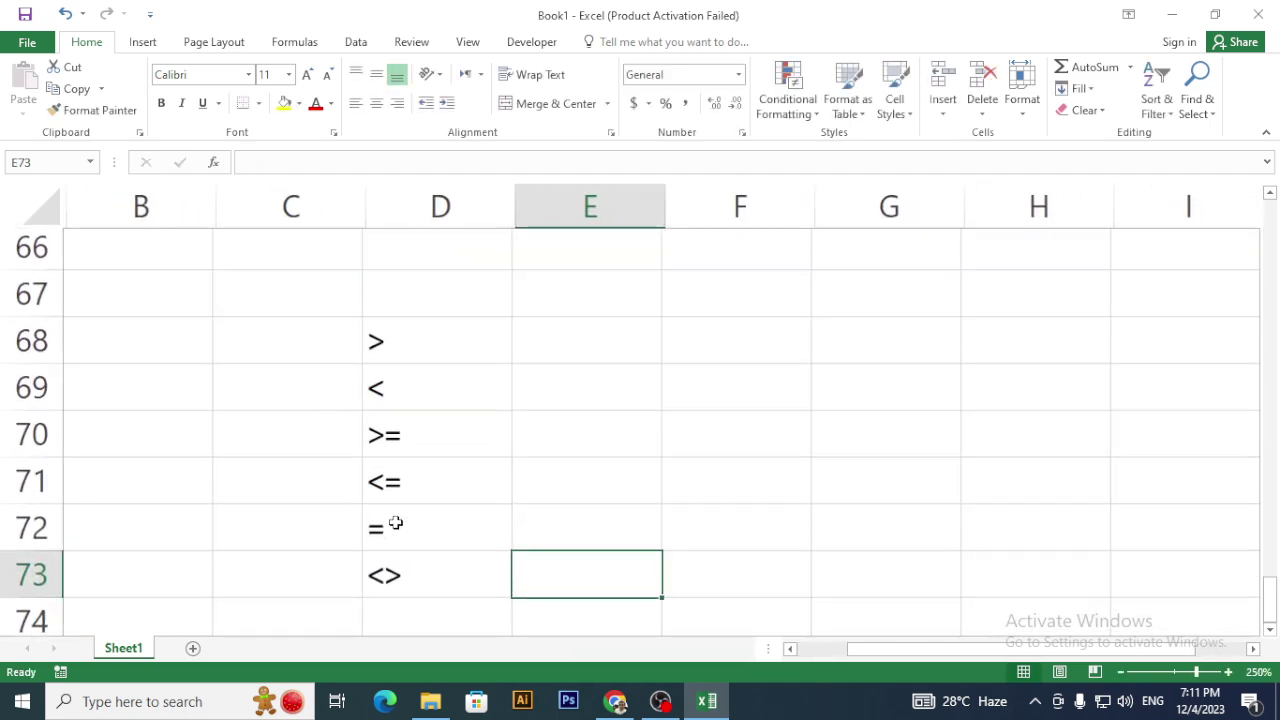
scroll(396, 523, "up", 3, "ctrl")
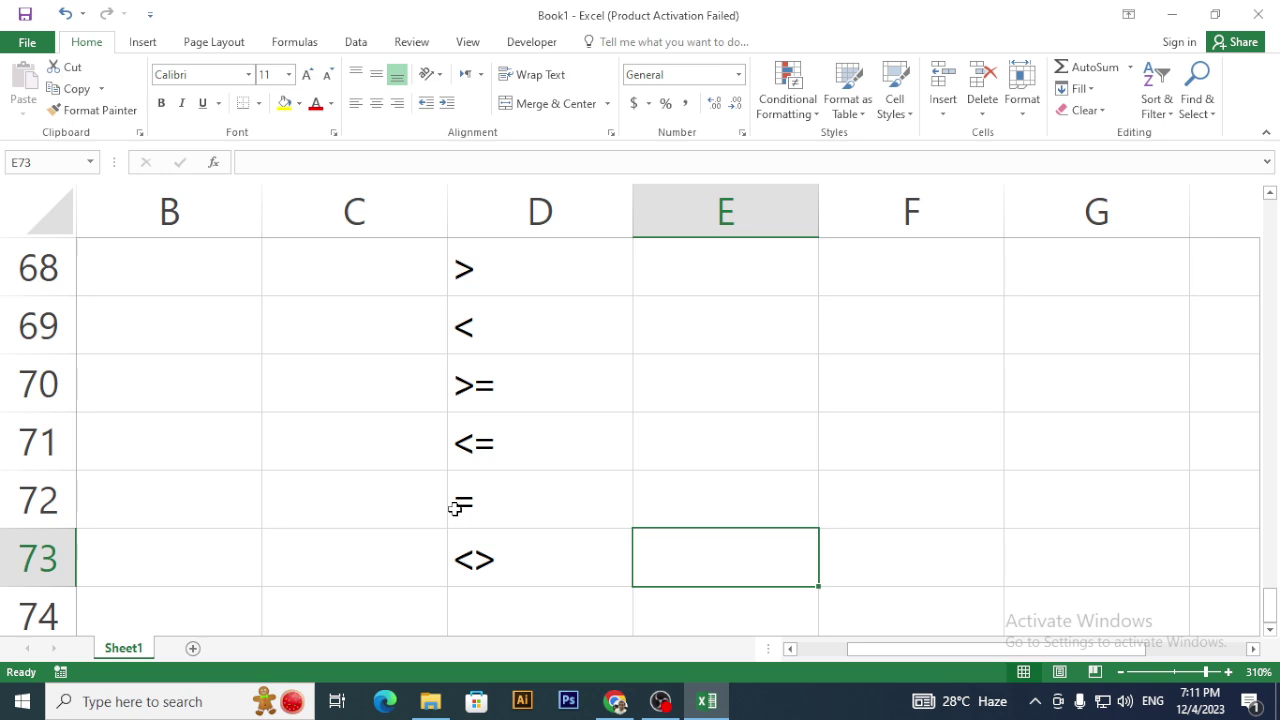
left_click_drag(508, 273, 507, 545)
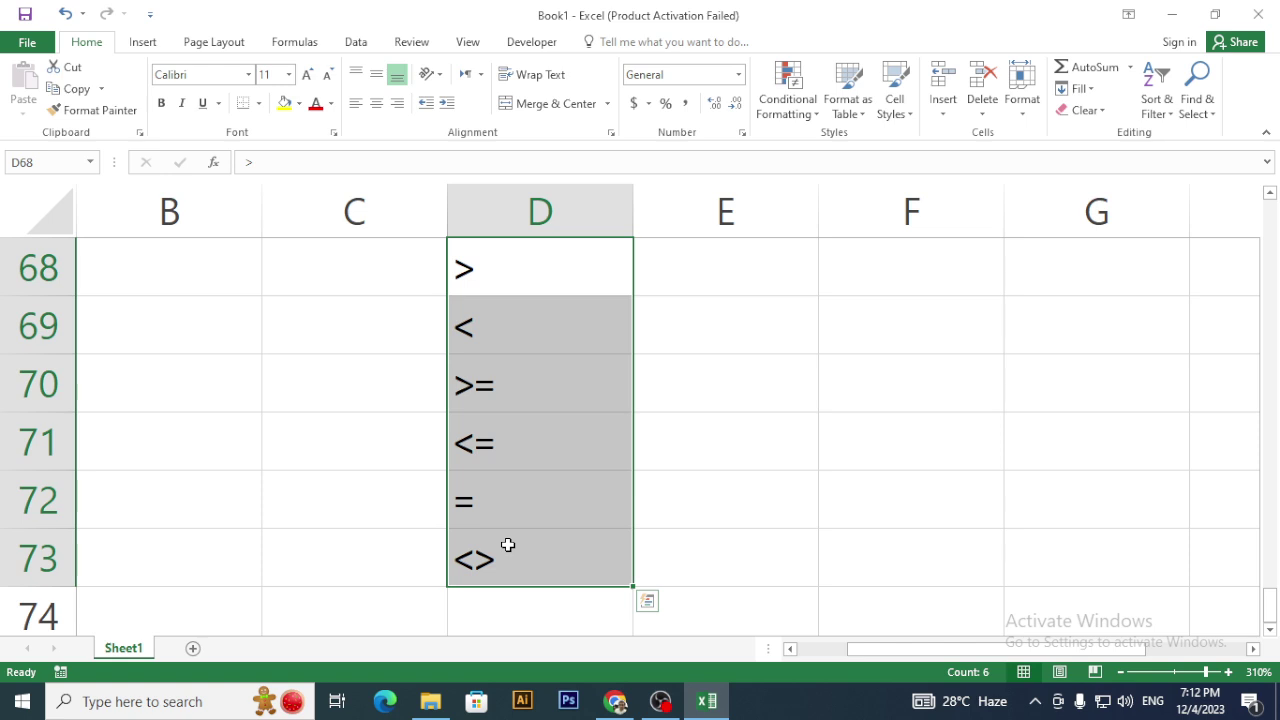
key("Right")
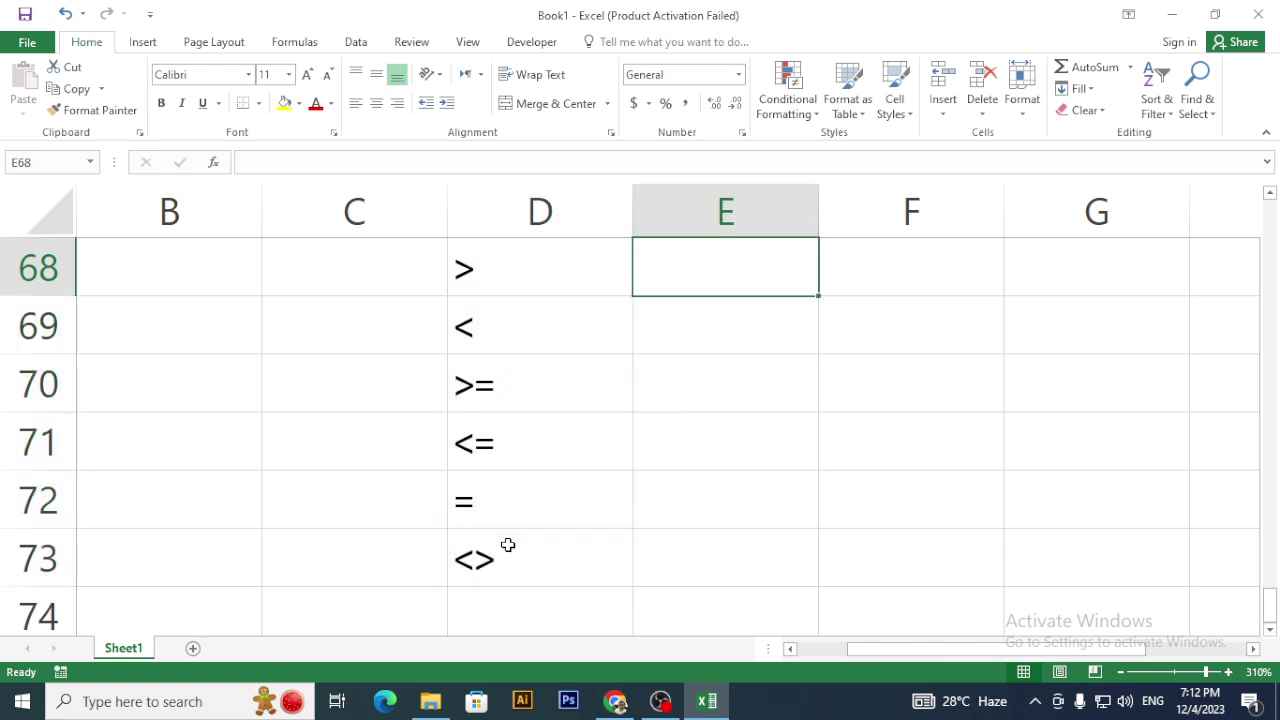
type("G")
key("BackSpace")
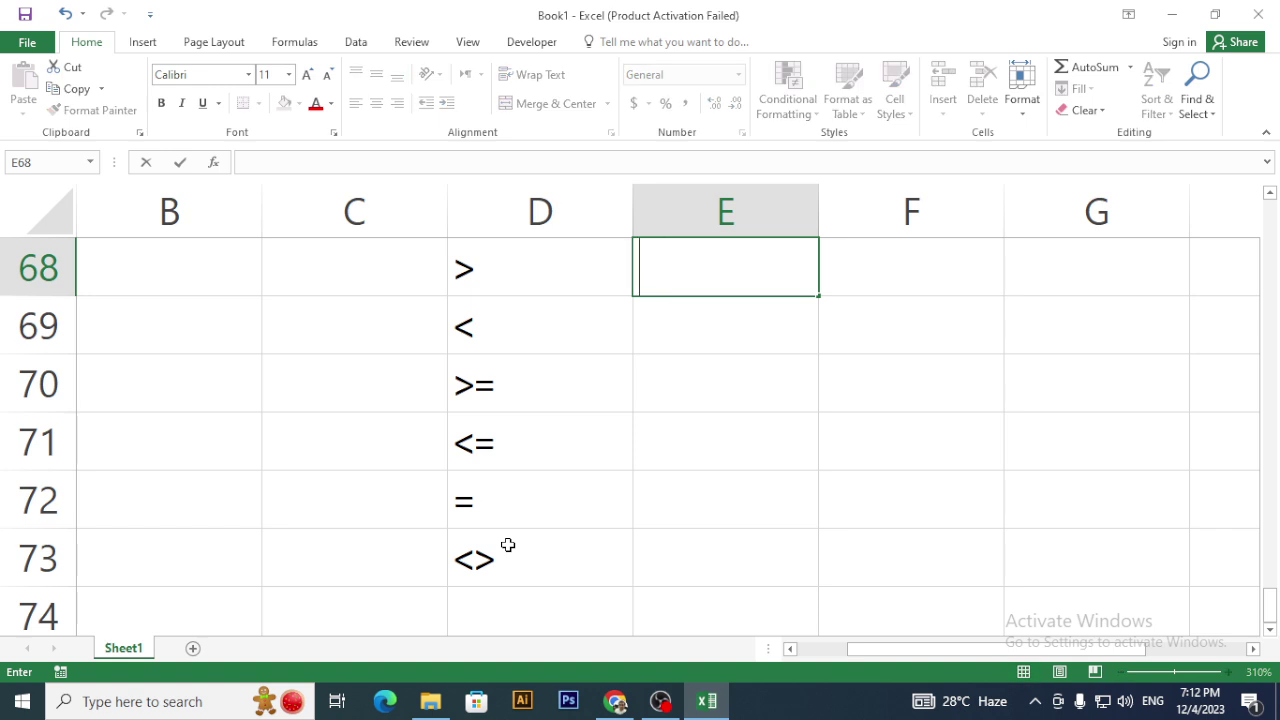
type("Gra")
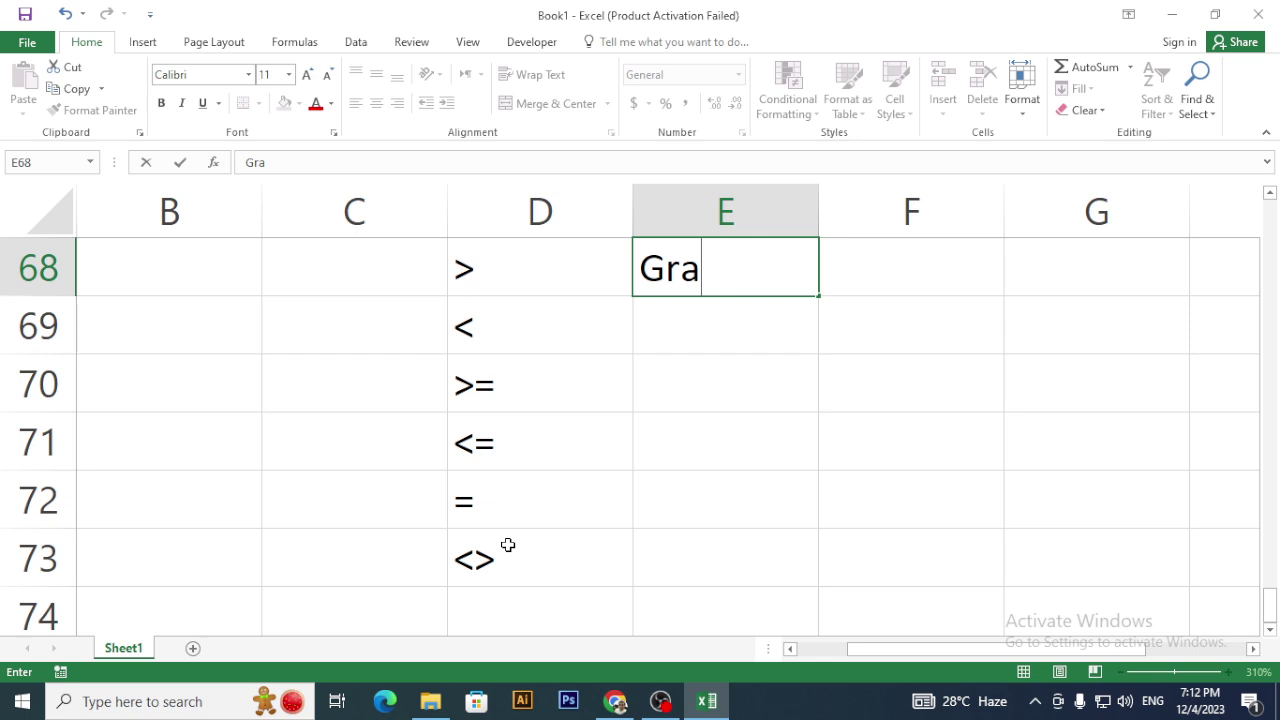
key("BackSpace")
type("eater")
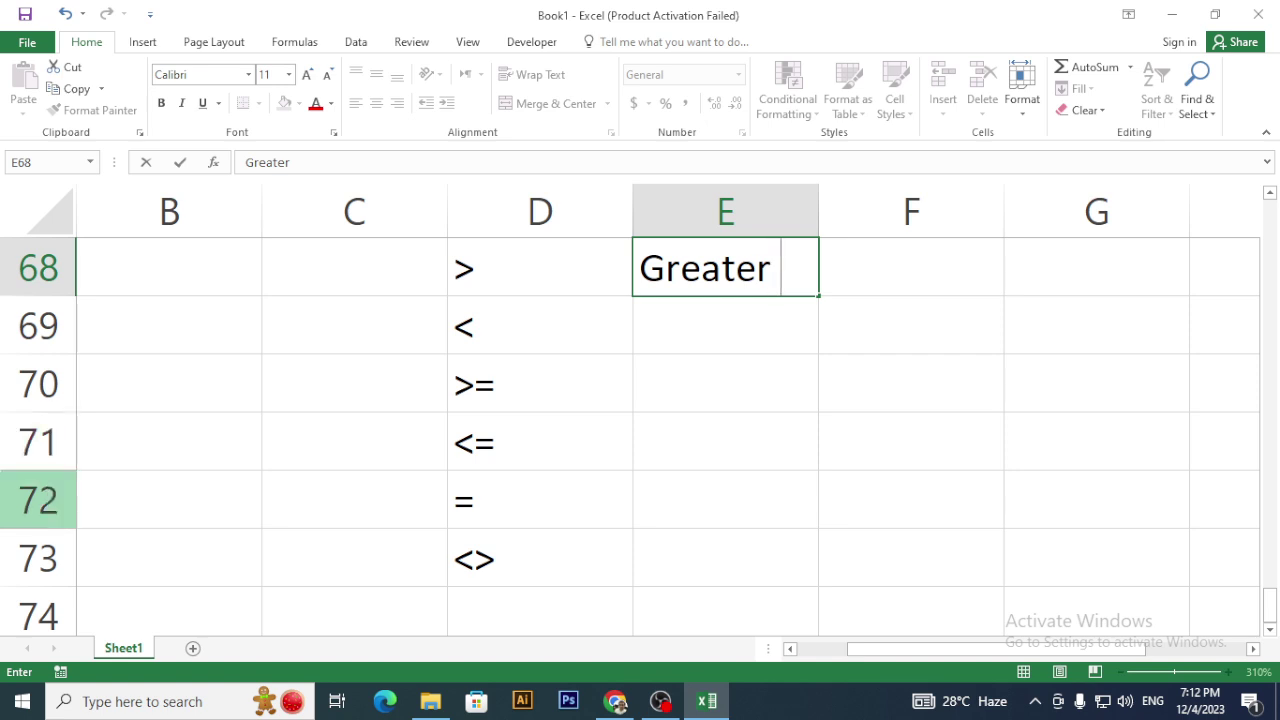
type("Then")
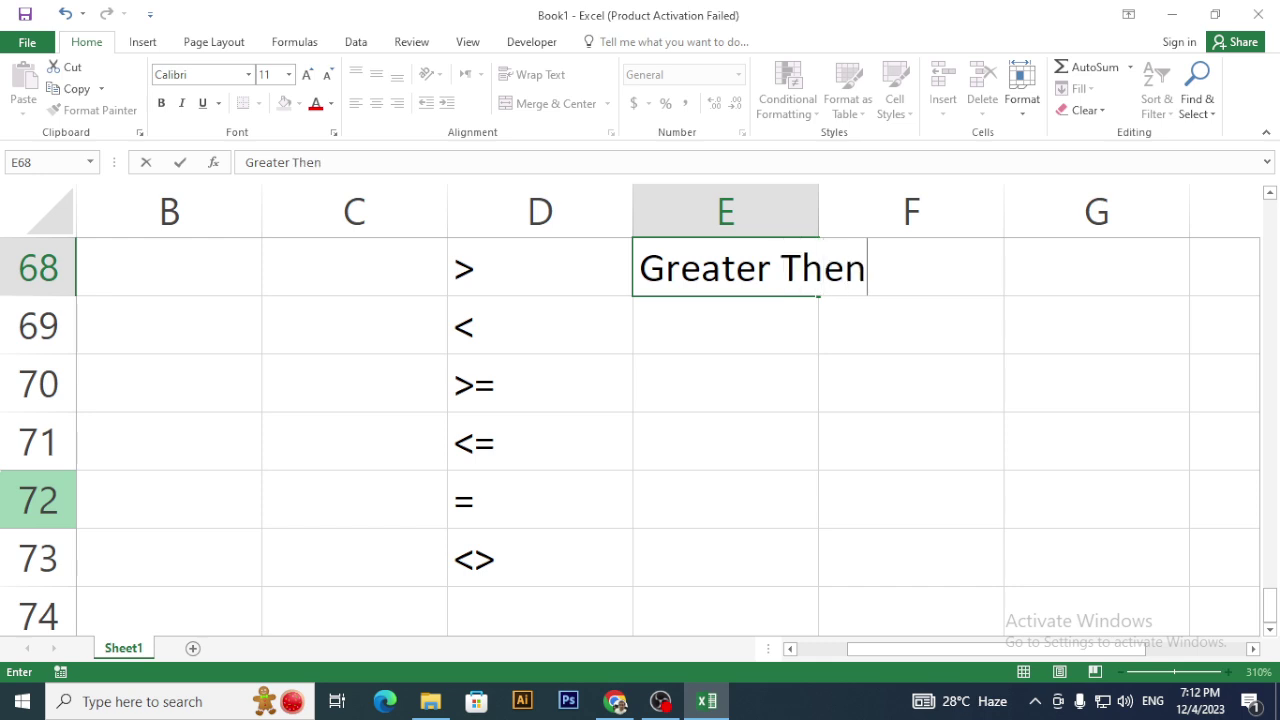
key("Return")
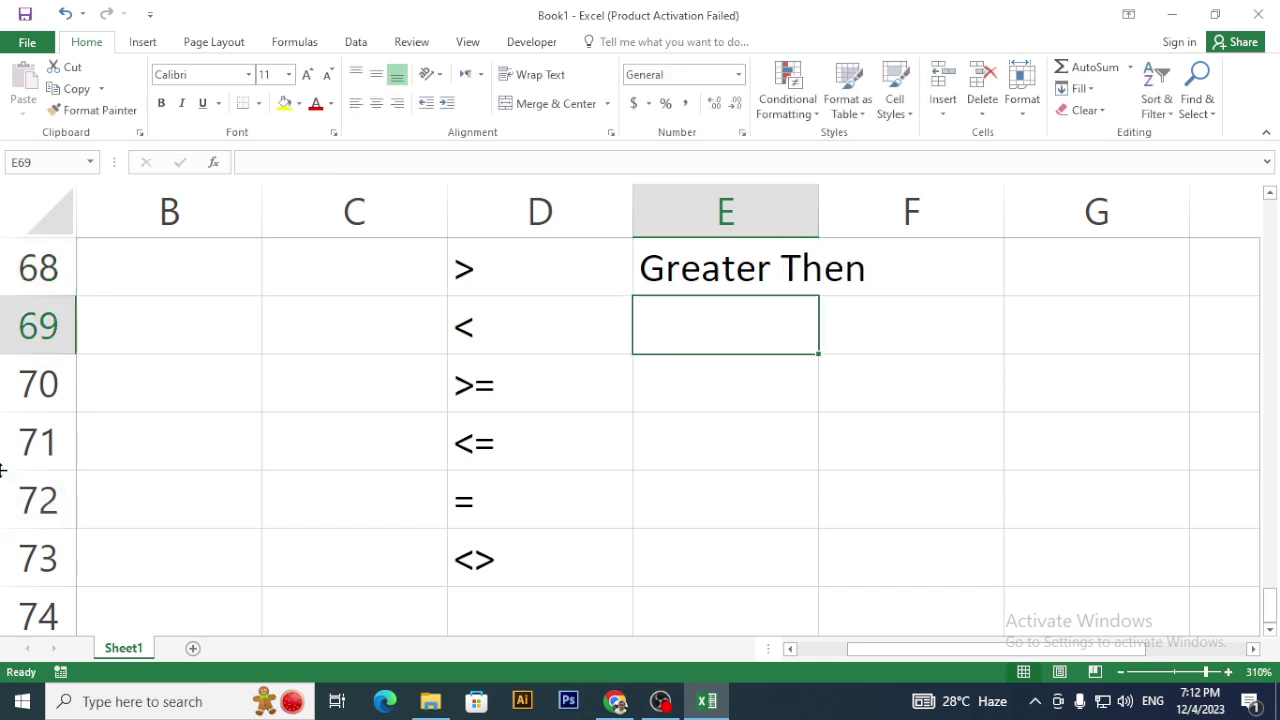
- Enter the description "Less Then" in E69, beside the < operator
type("Less T")
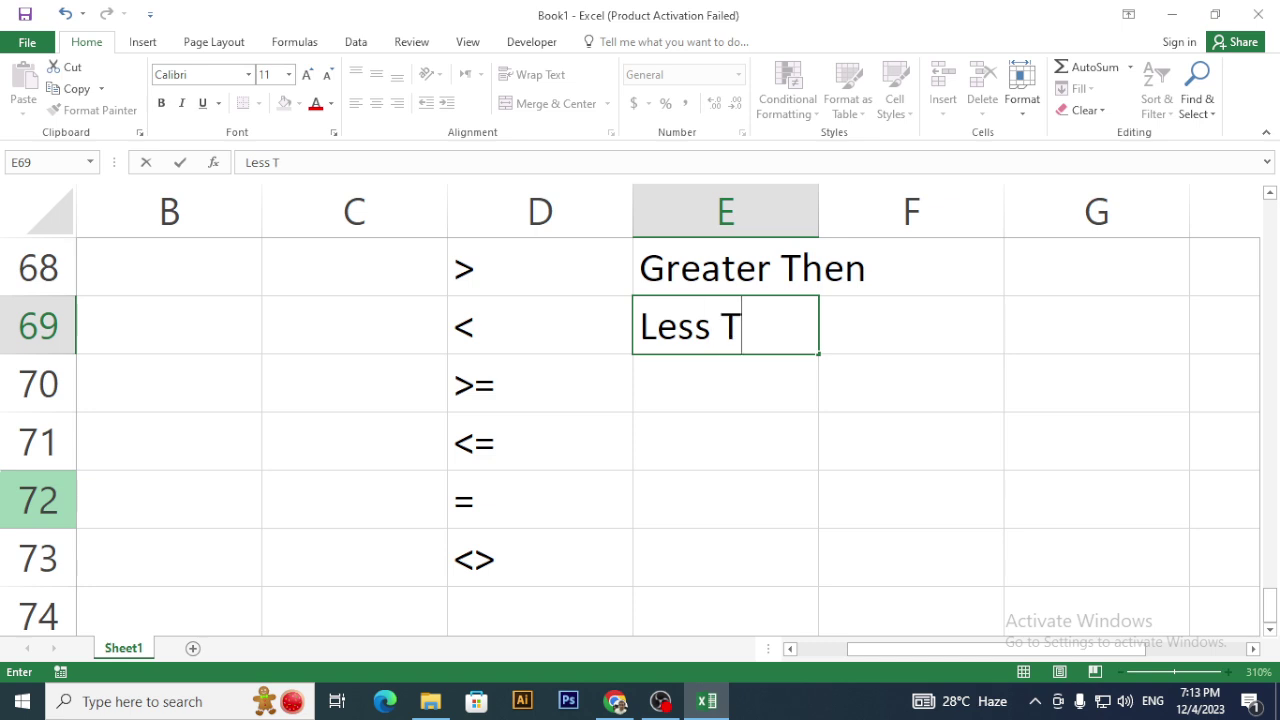
type("hen")
key("Return")
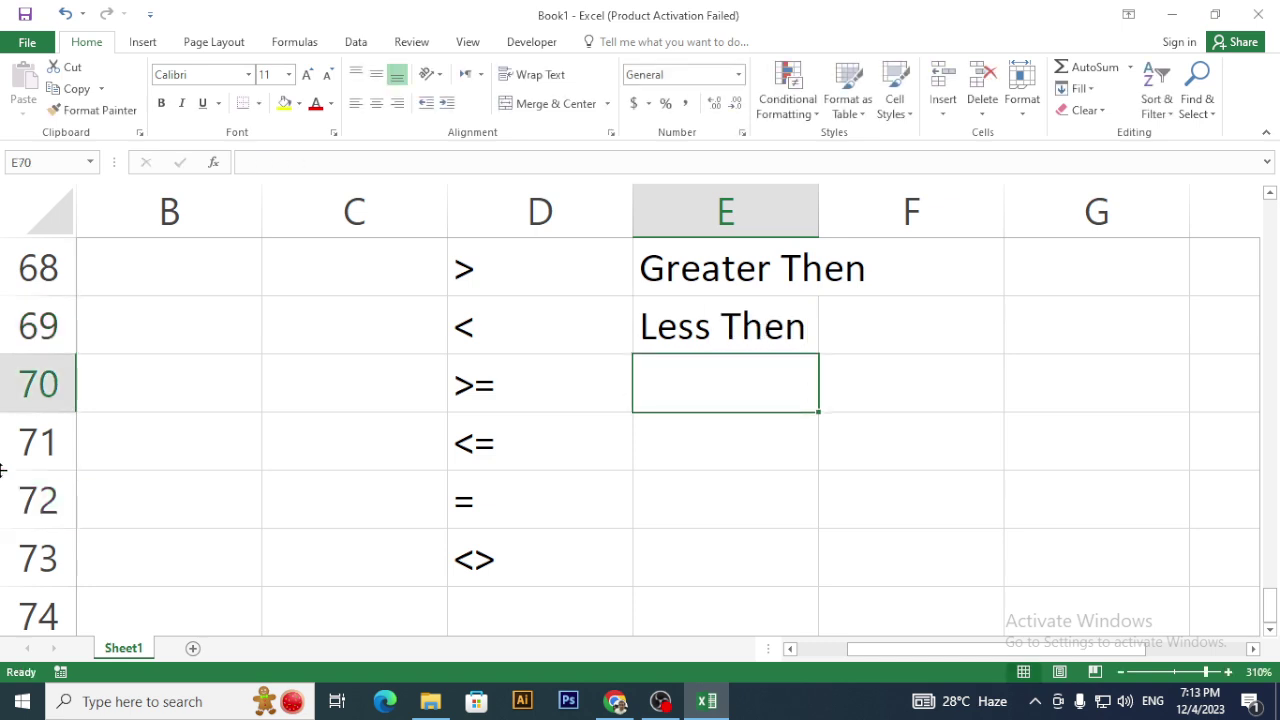
- Enter the description "Greater Then Equal to" in E70, beside the >= operator
type("G")
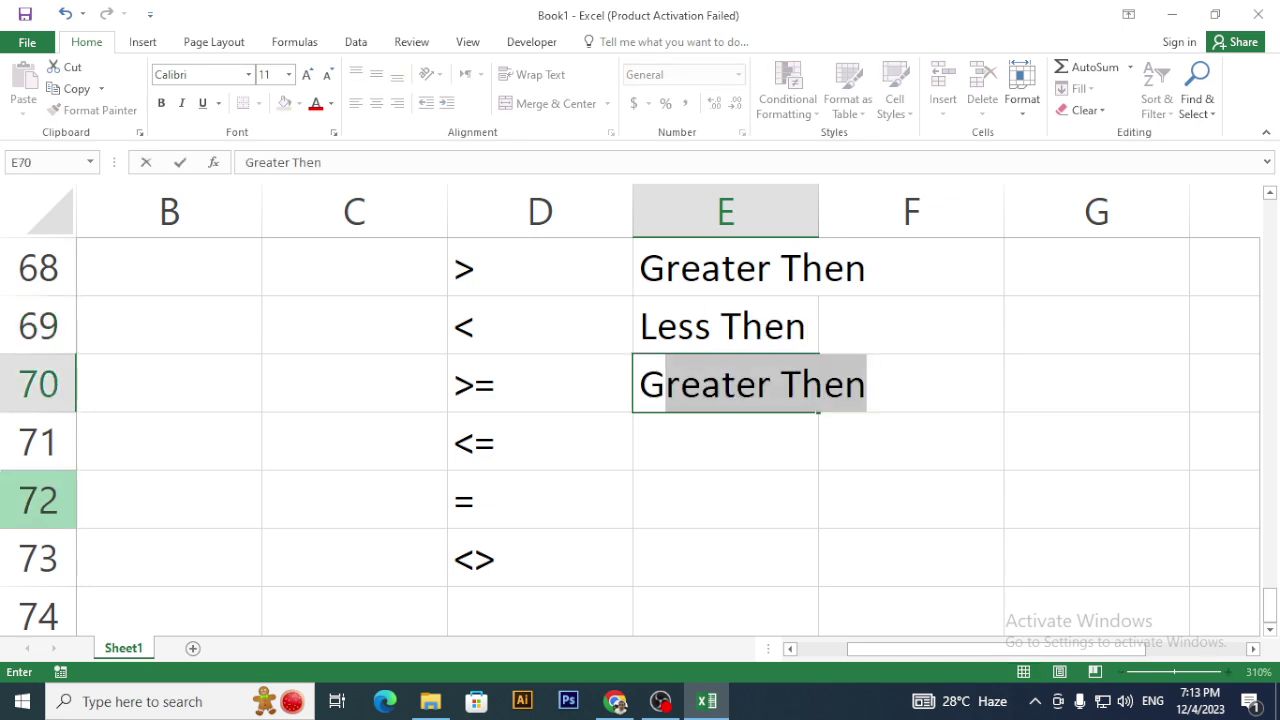
key("F2")
key("Delete")
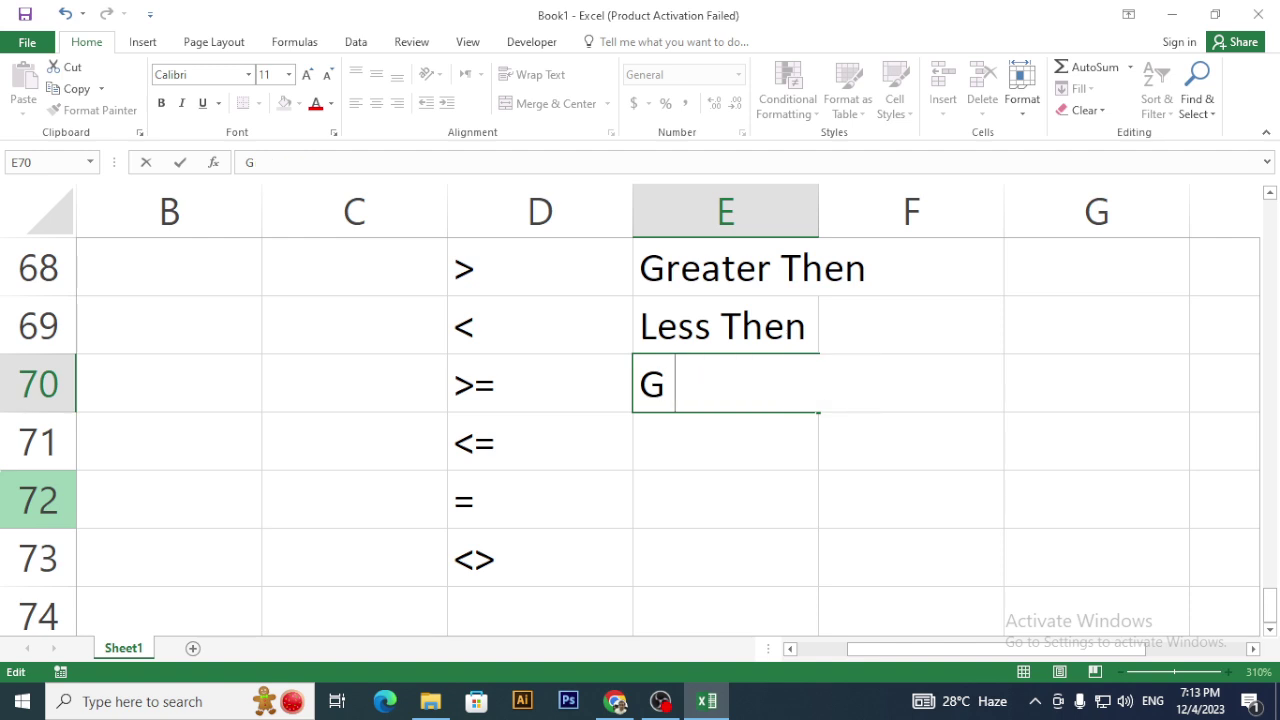
type("re")
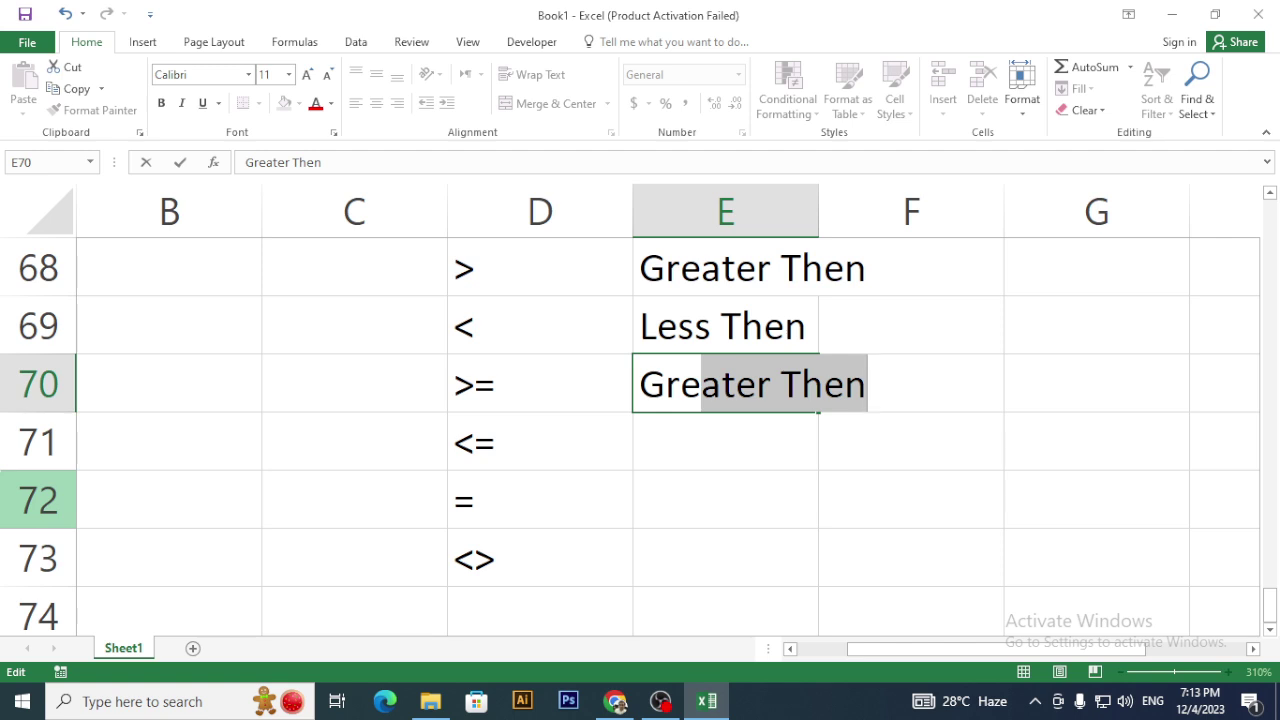
key("End")
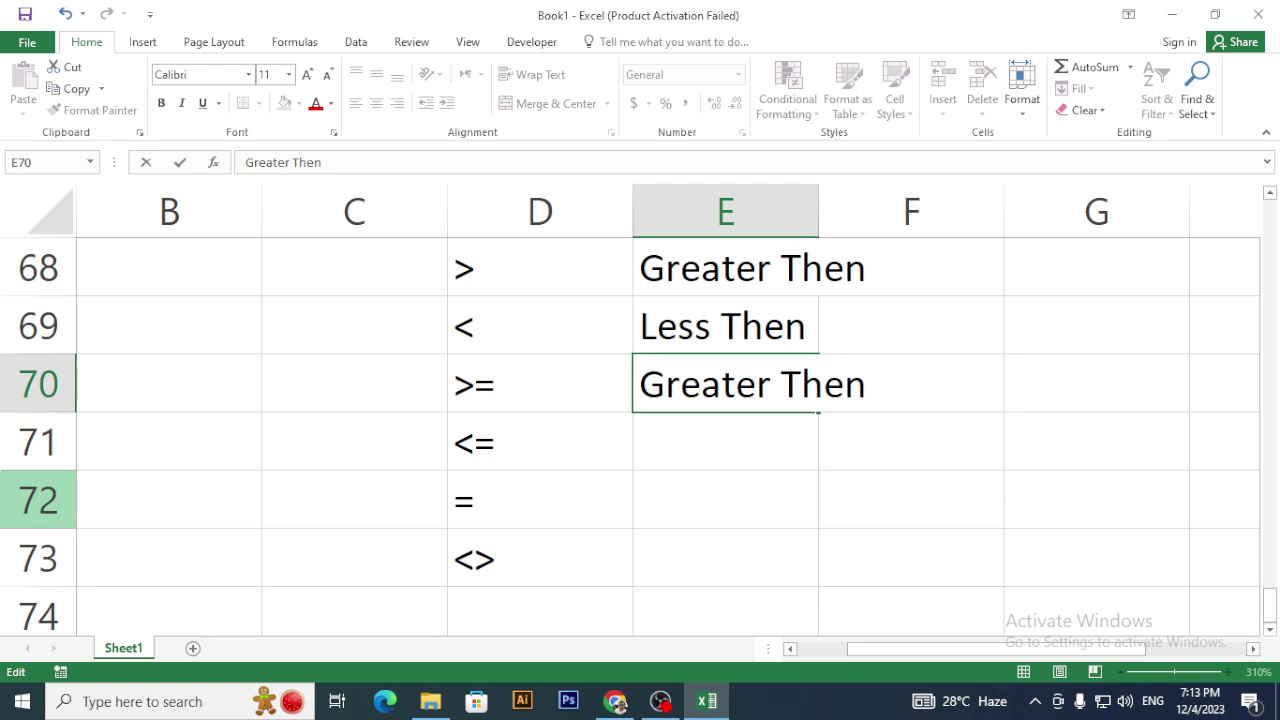
type("Equ")
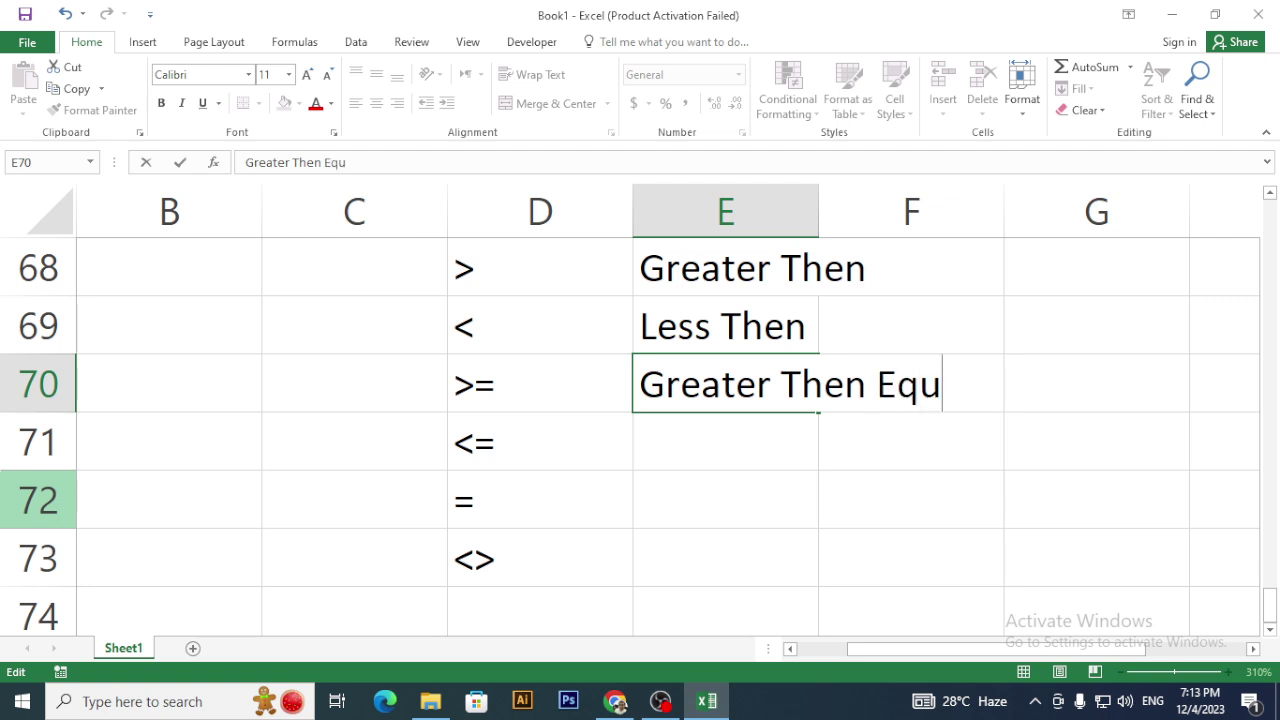
type("al to")
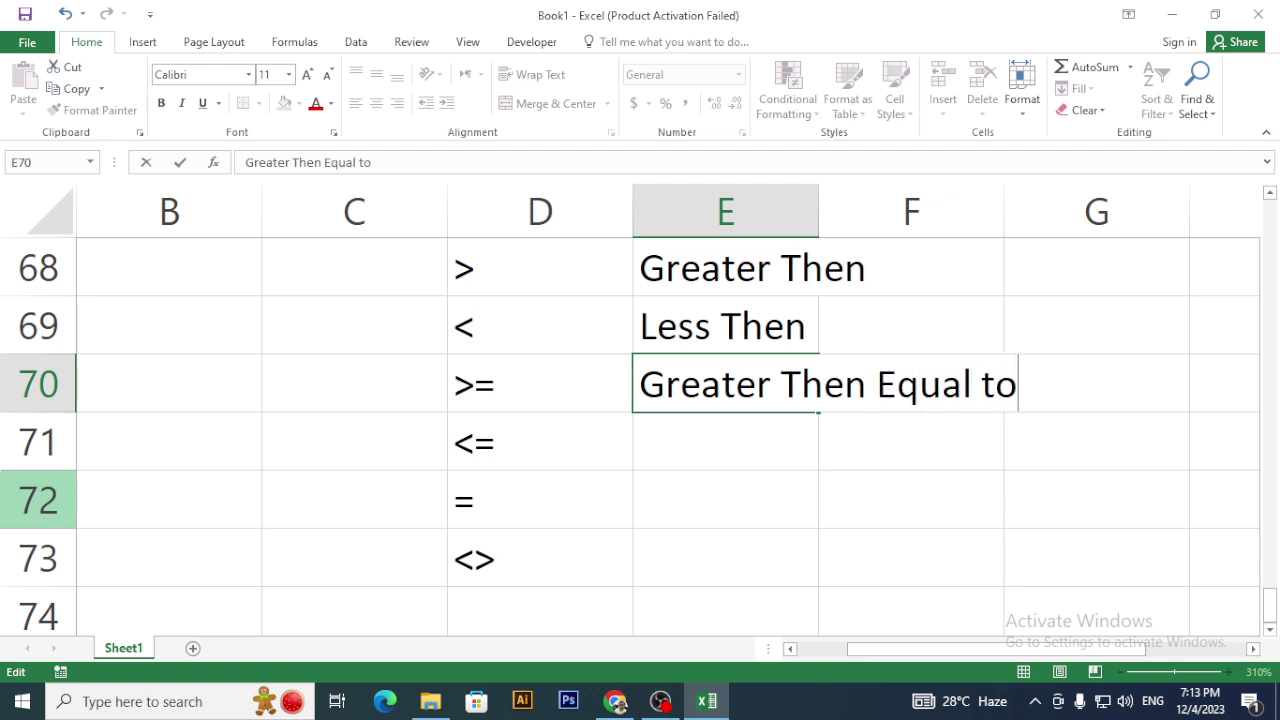
key("Return")
- Enter the description "Less Then Equal to" in E71, beside the <= operator
type("Le")
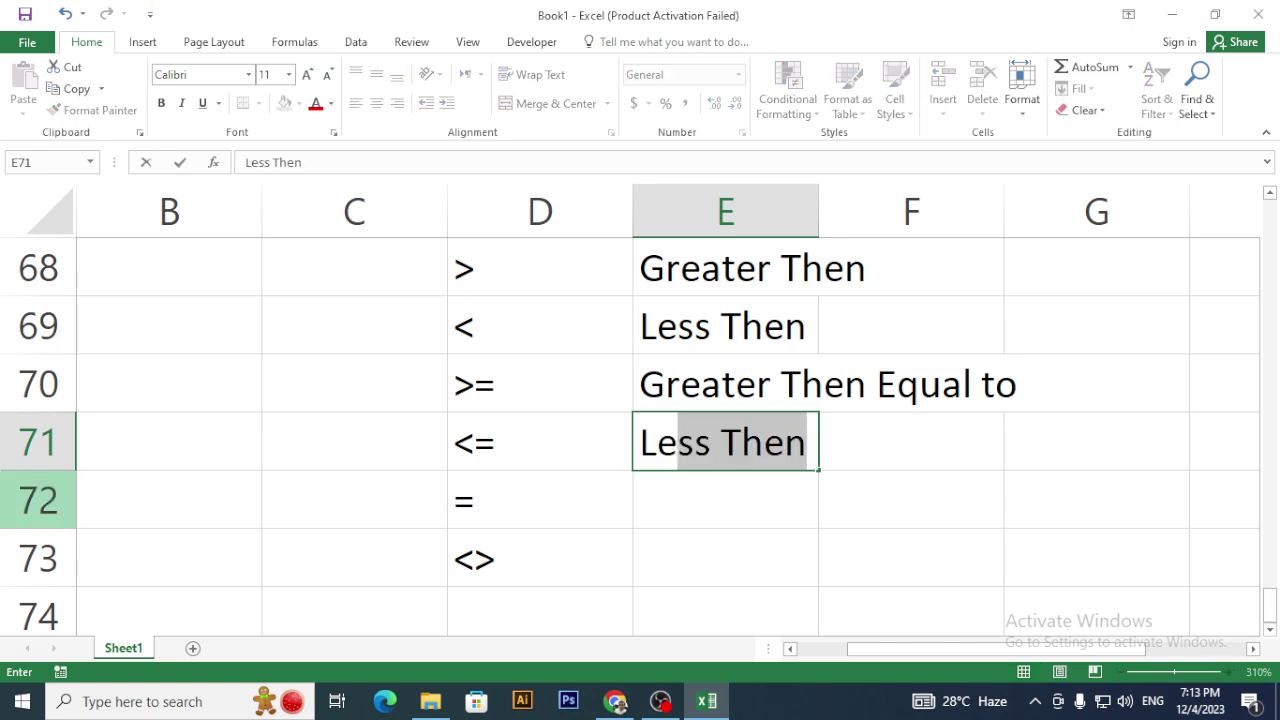
key("BackSpace")
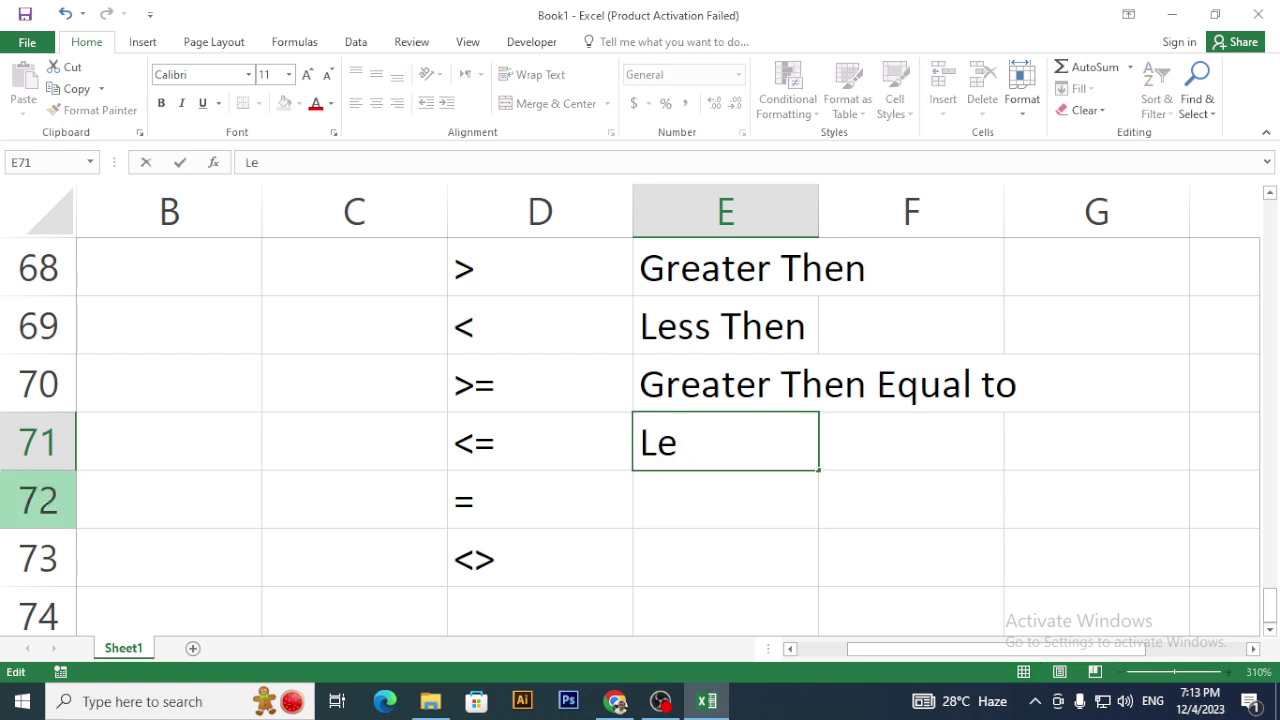
type("s")
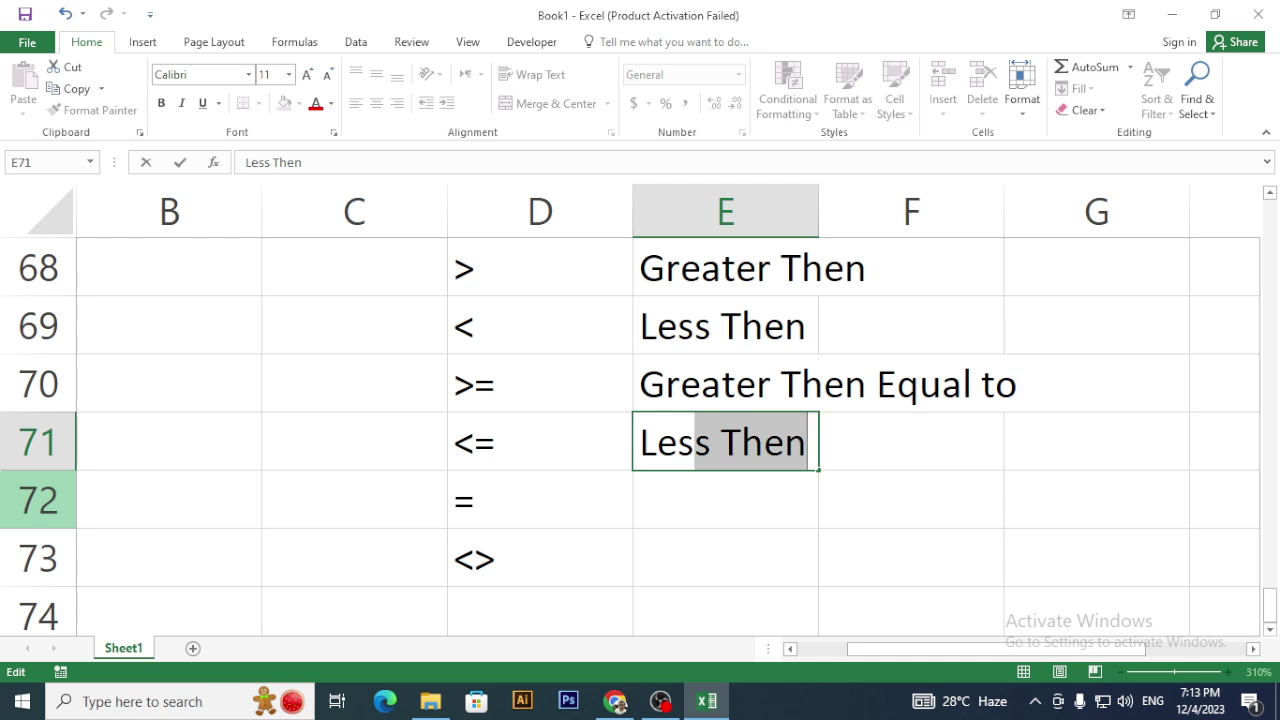
key("Tab")
key("Left")
key("F2")
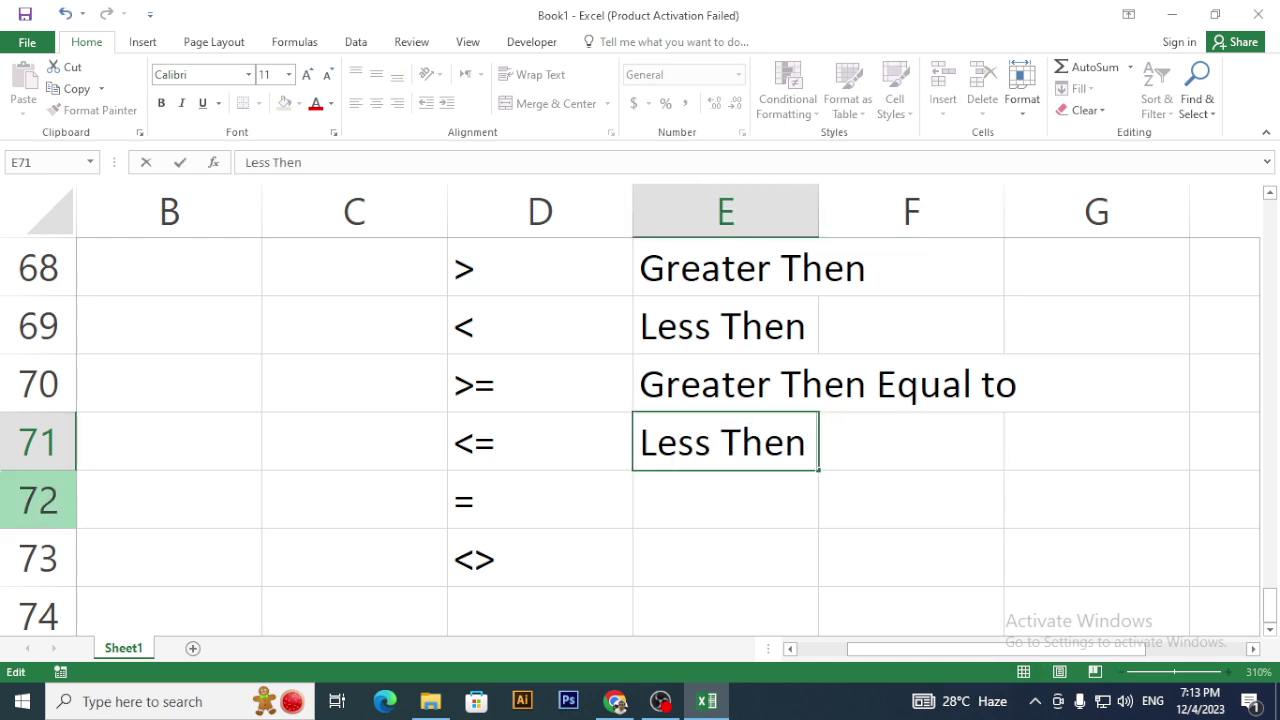
type("Equal T")
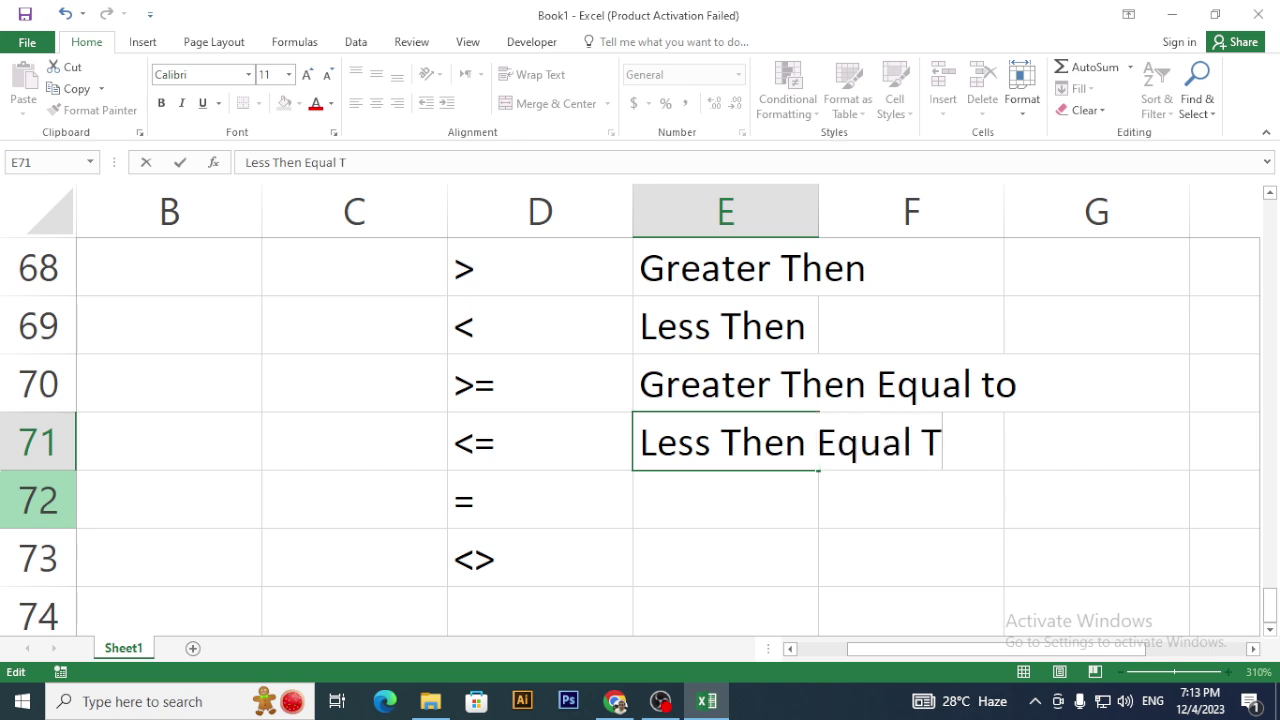
key("BackSpace")
type("to")
key("Return")
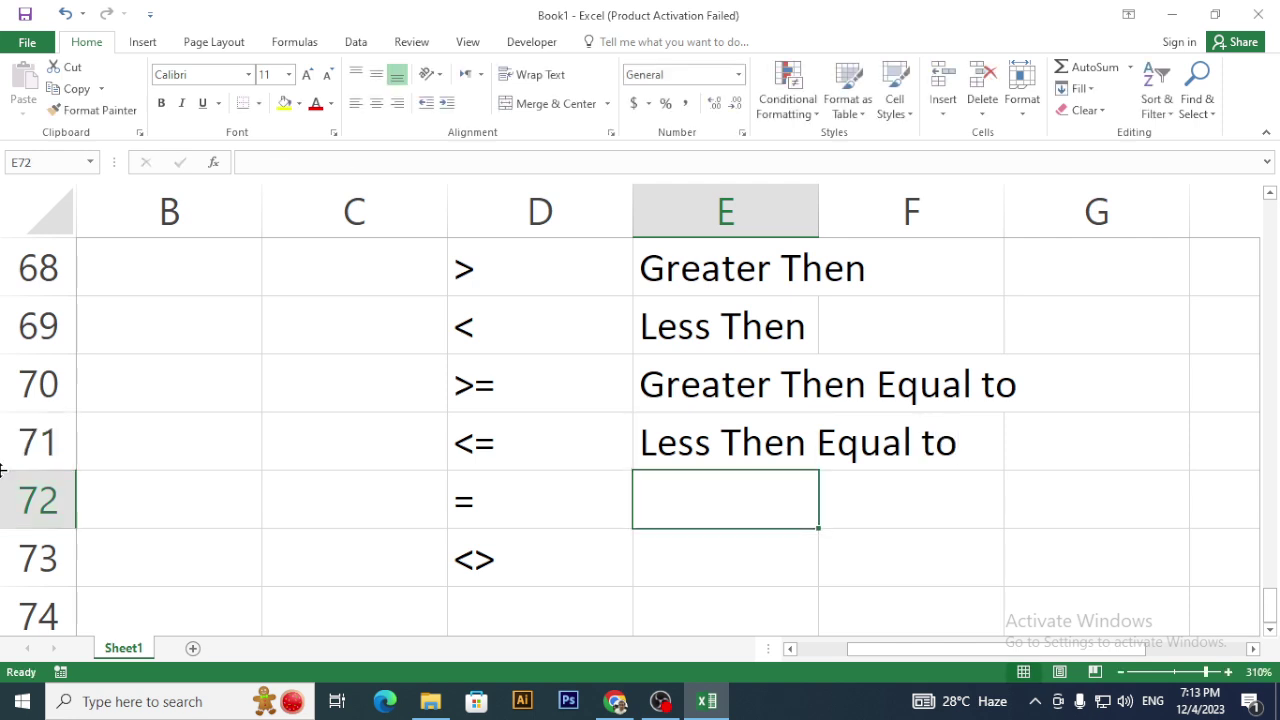
- Enter the description "Equal to" in E72, beside the = operator
type("E")
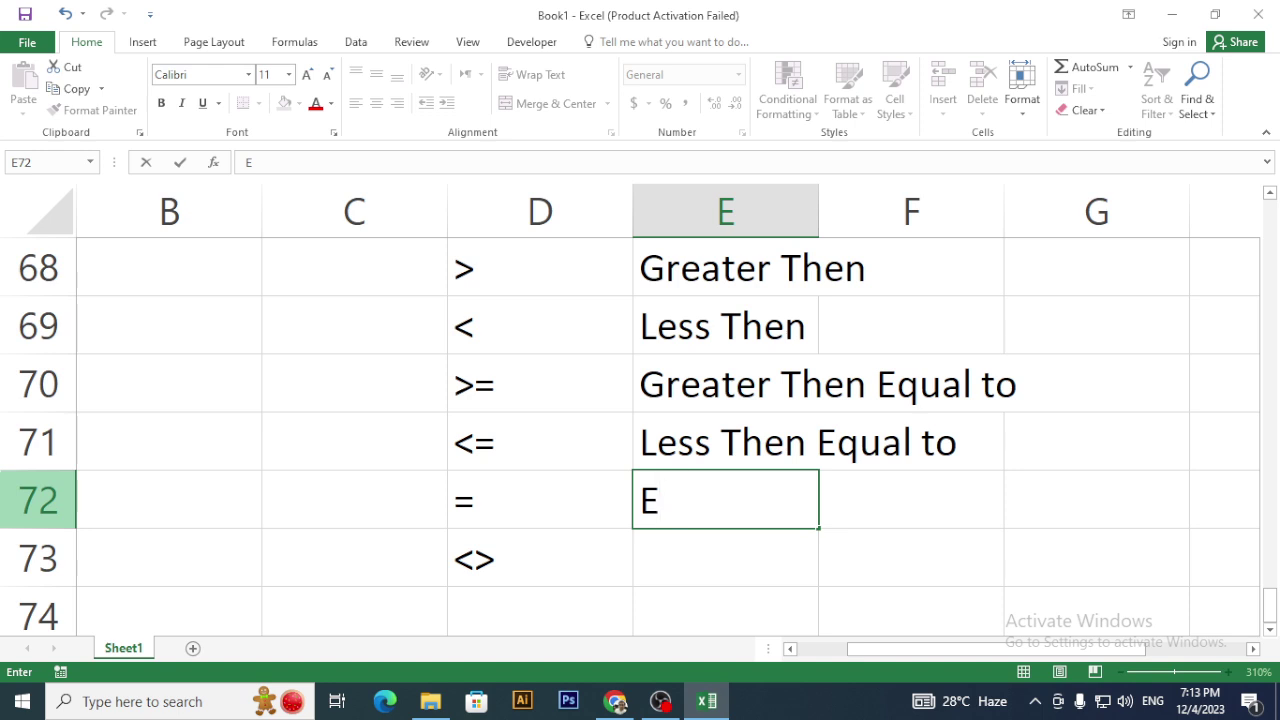
type("qual")
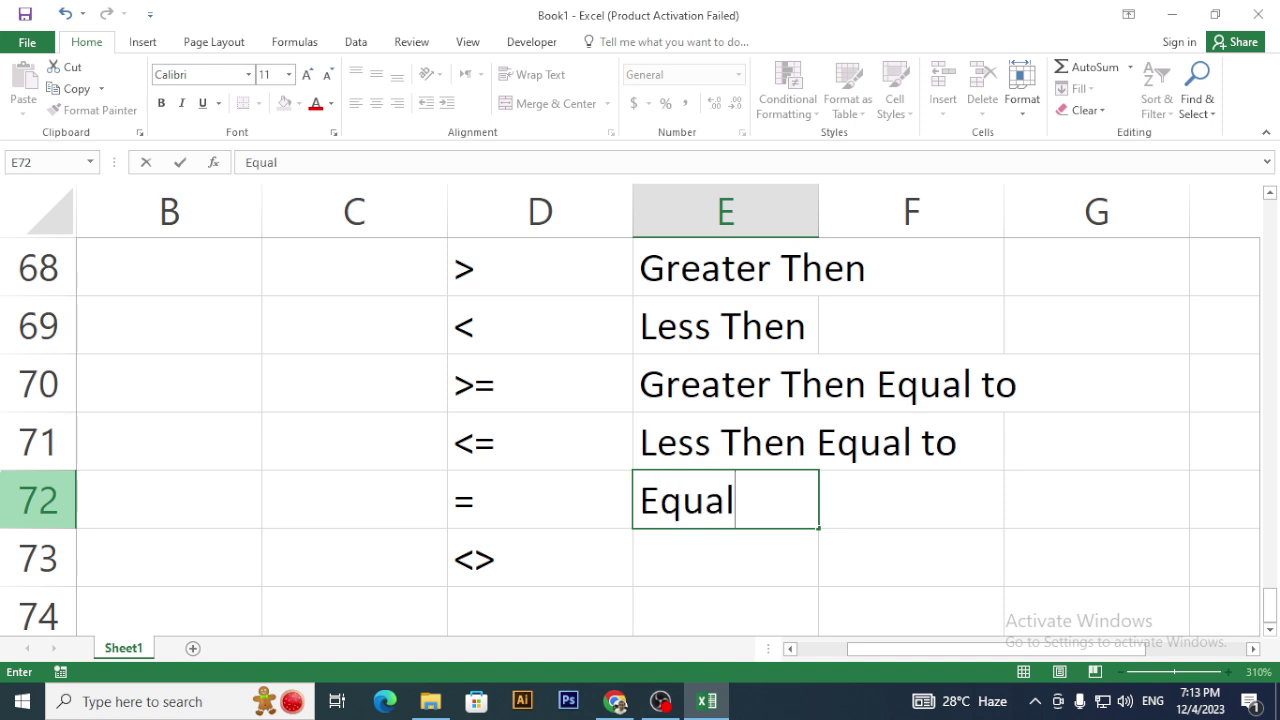
type(" to")
key("Return")
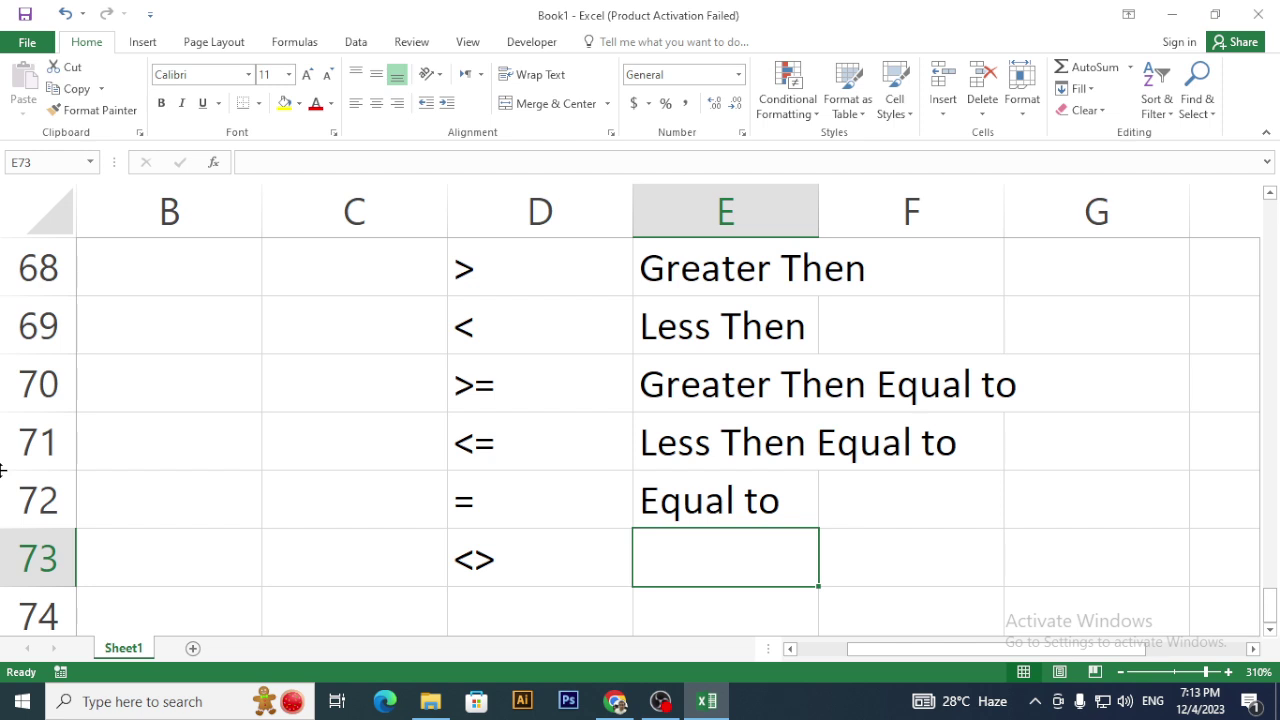
- Enter the description "Not Equal to" in E73, beside the <> operator
type("Not ")
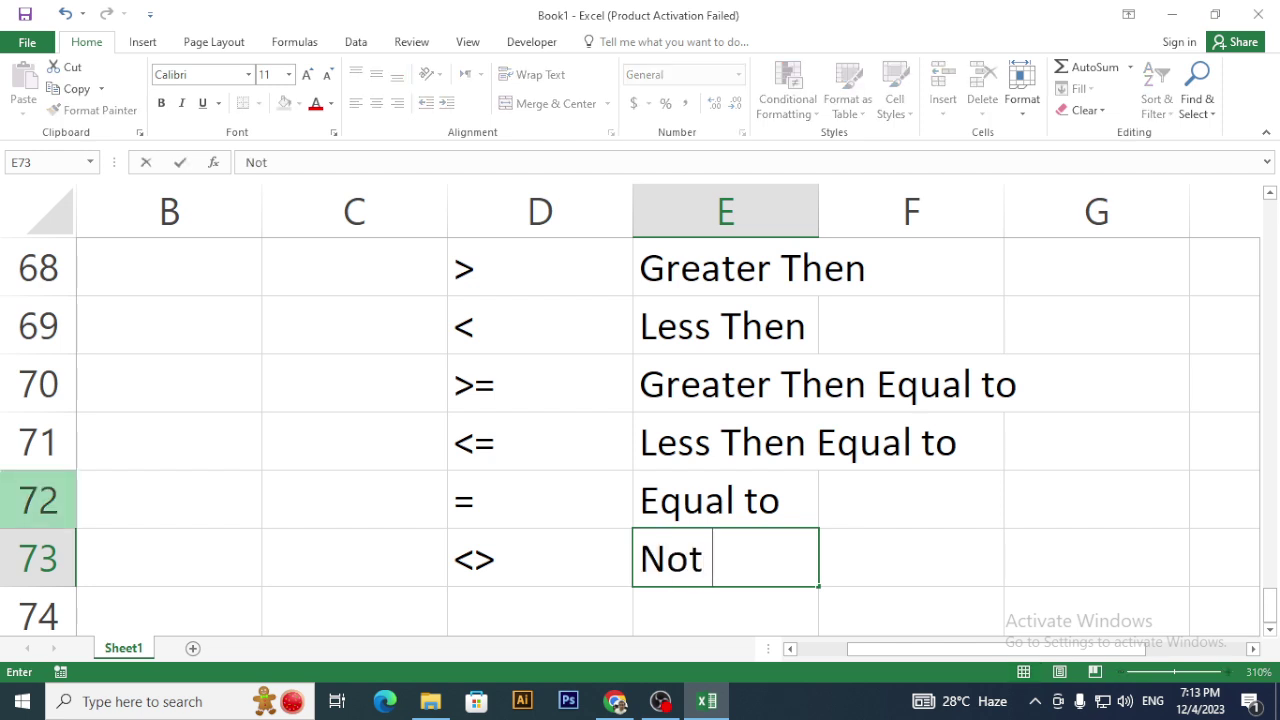
type("Equa")
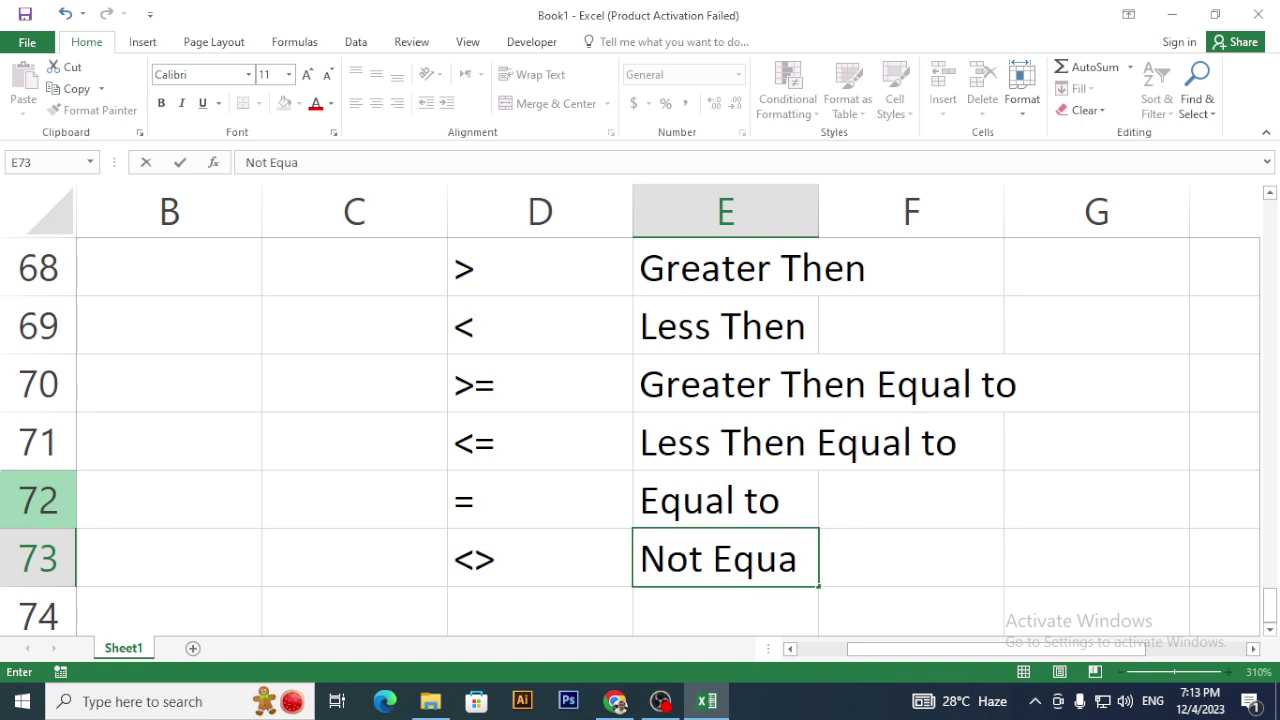
type("l to")
key("Return")
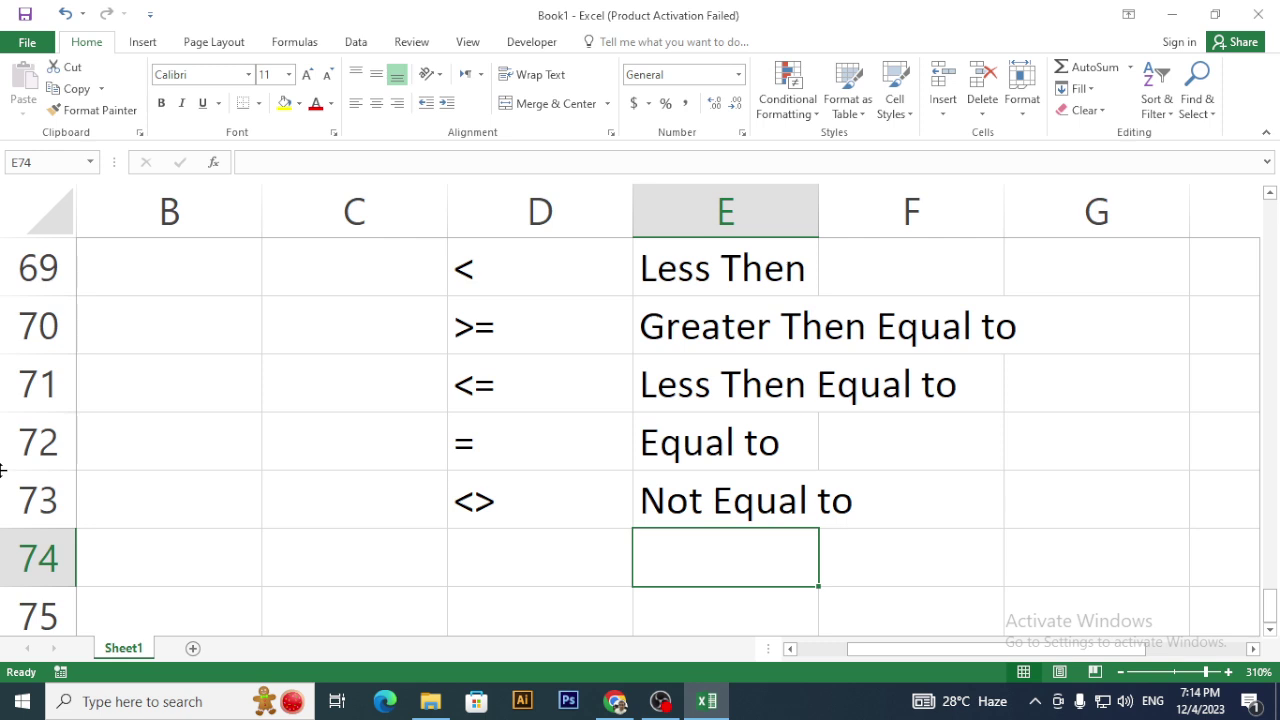
- Review the comparison operators and their descriptions in rows 68 to 73, starting with the > sign in D68
scroll(254, 479, "up", 1)
scroll(254, 479, "down", 1)
scroll(254, 479, "up", 1)
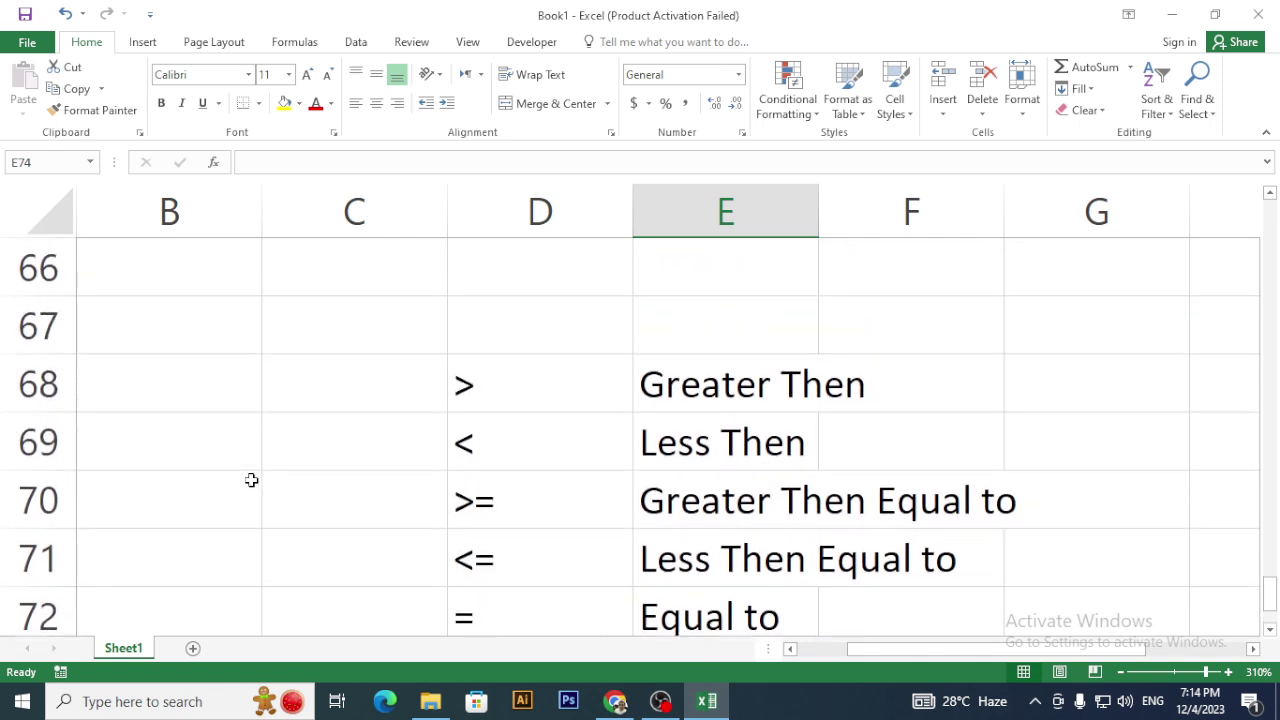
left_click(1270, 630)
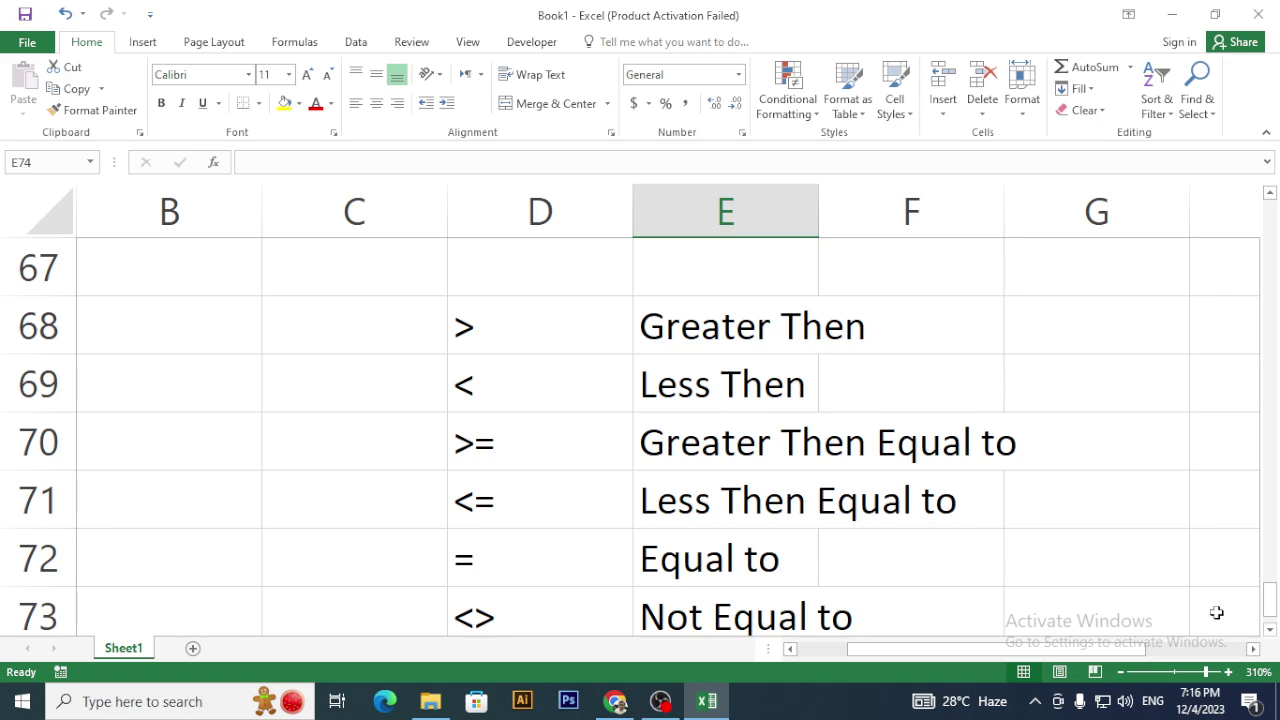
key("alt+Tab")
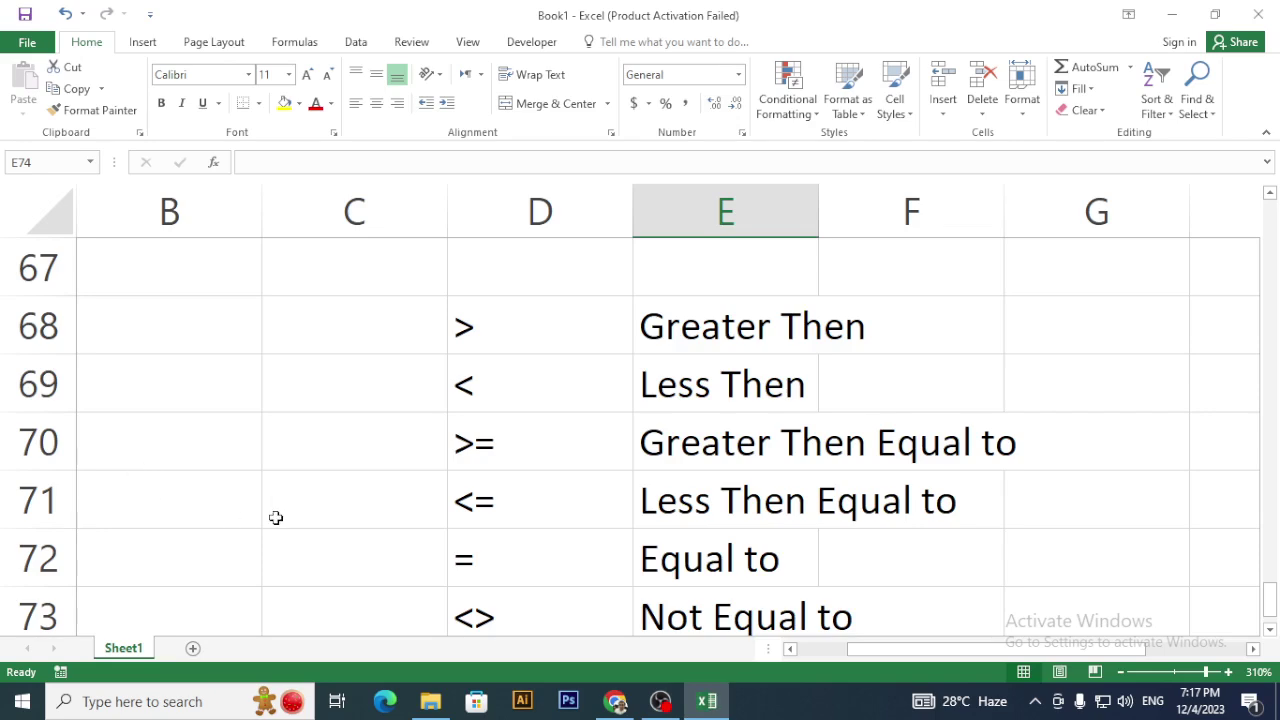
scroll(276, 517, "down", 1)
scroll(276, 517, "up", 2)
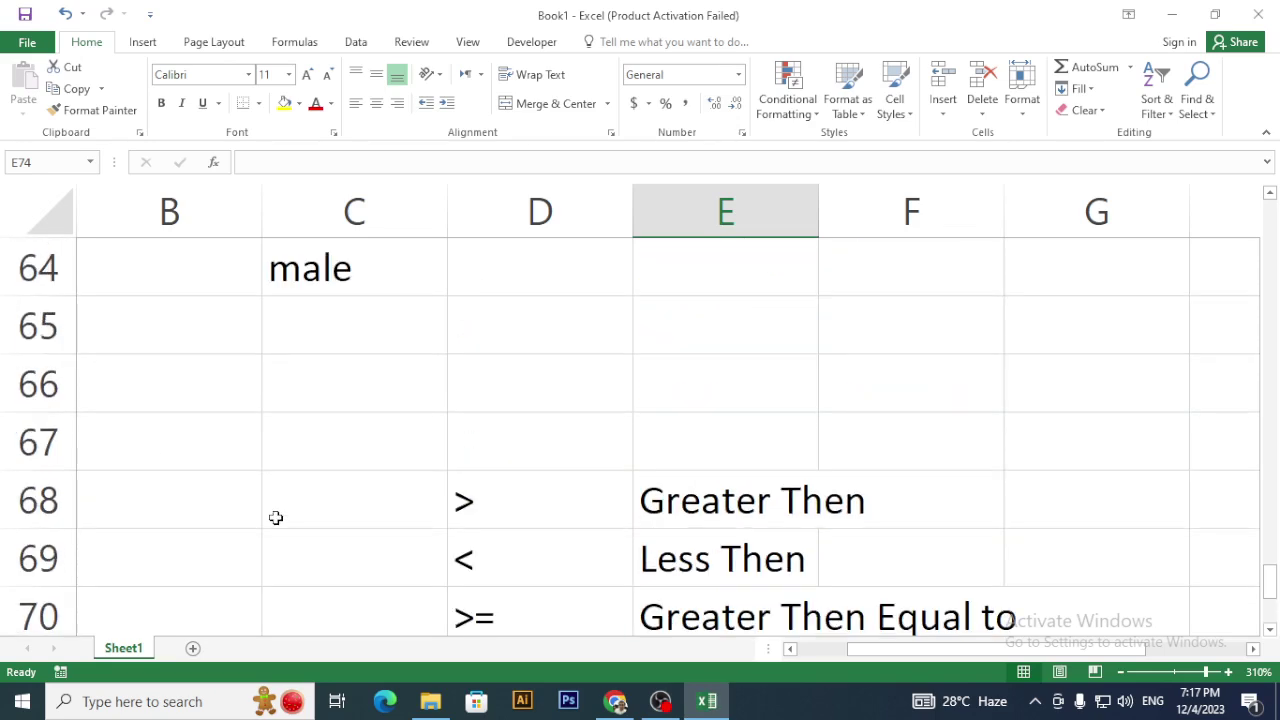
scroll(276, 517, "down", 1)
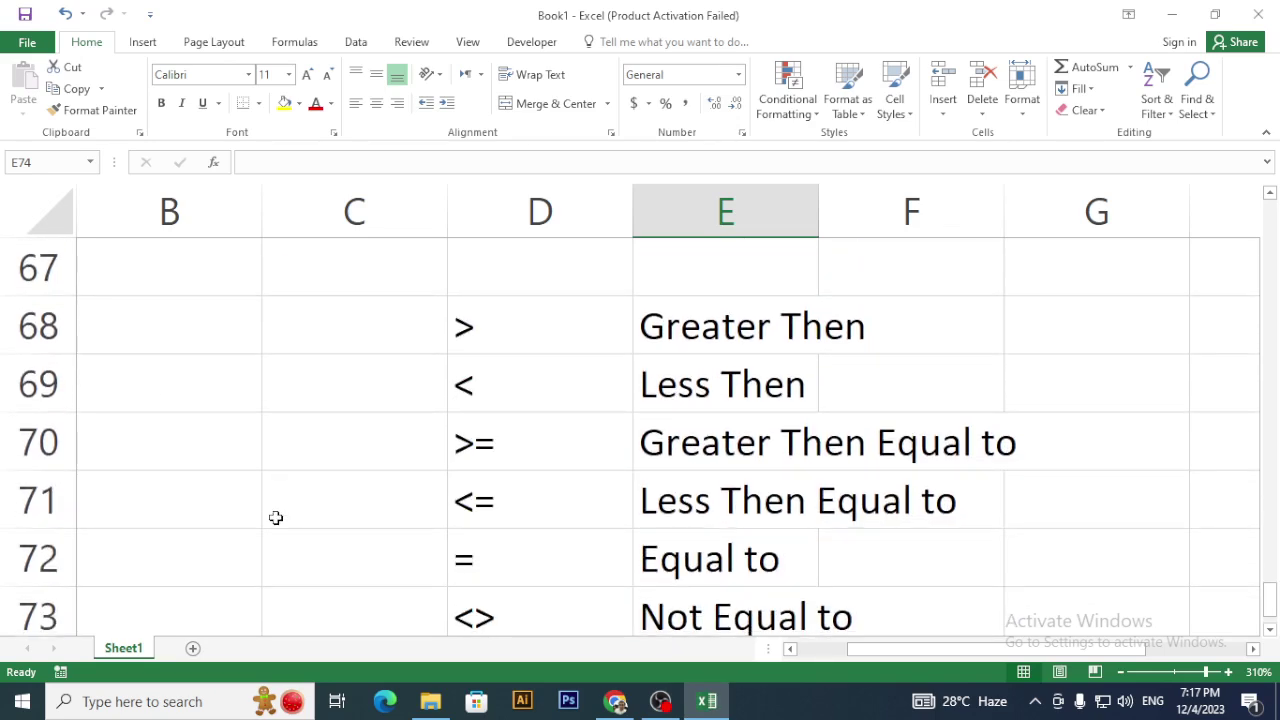
left_click(489, 340)
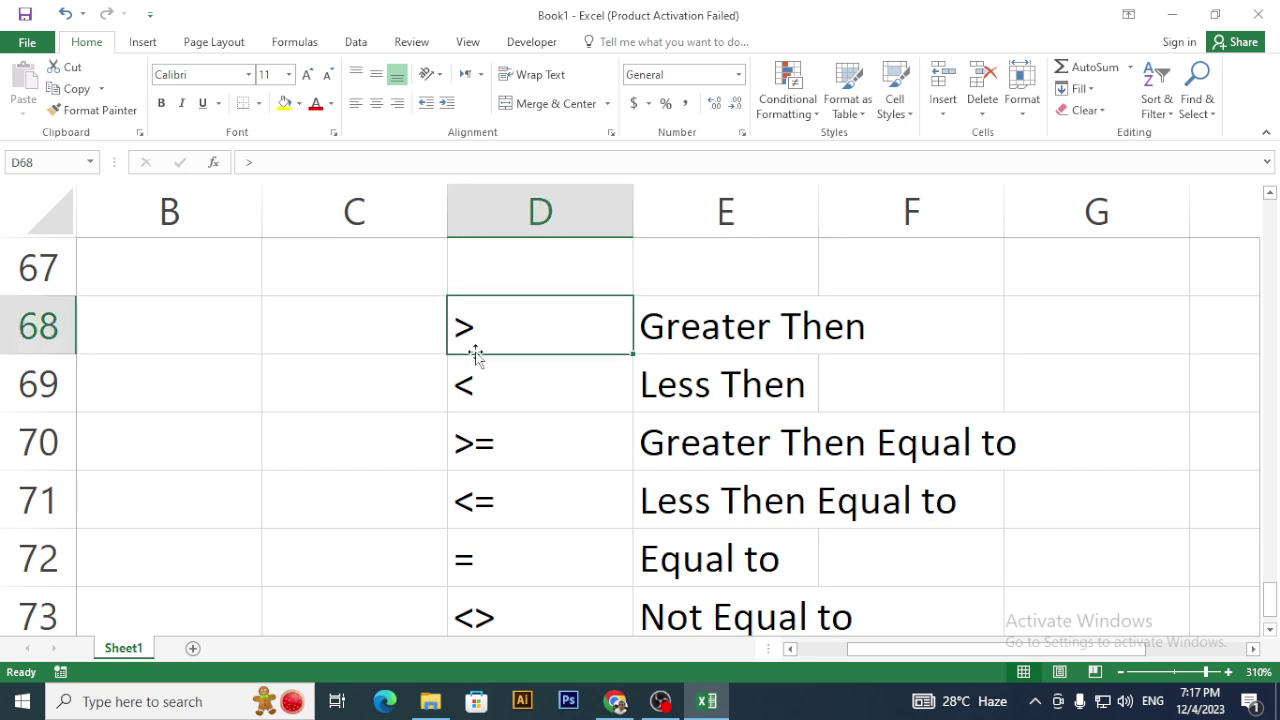
left_click(437, 386)
left_click(474, 343)
left_click(424, 370)
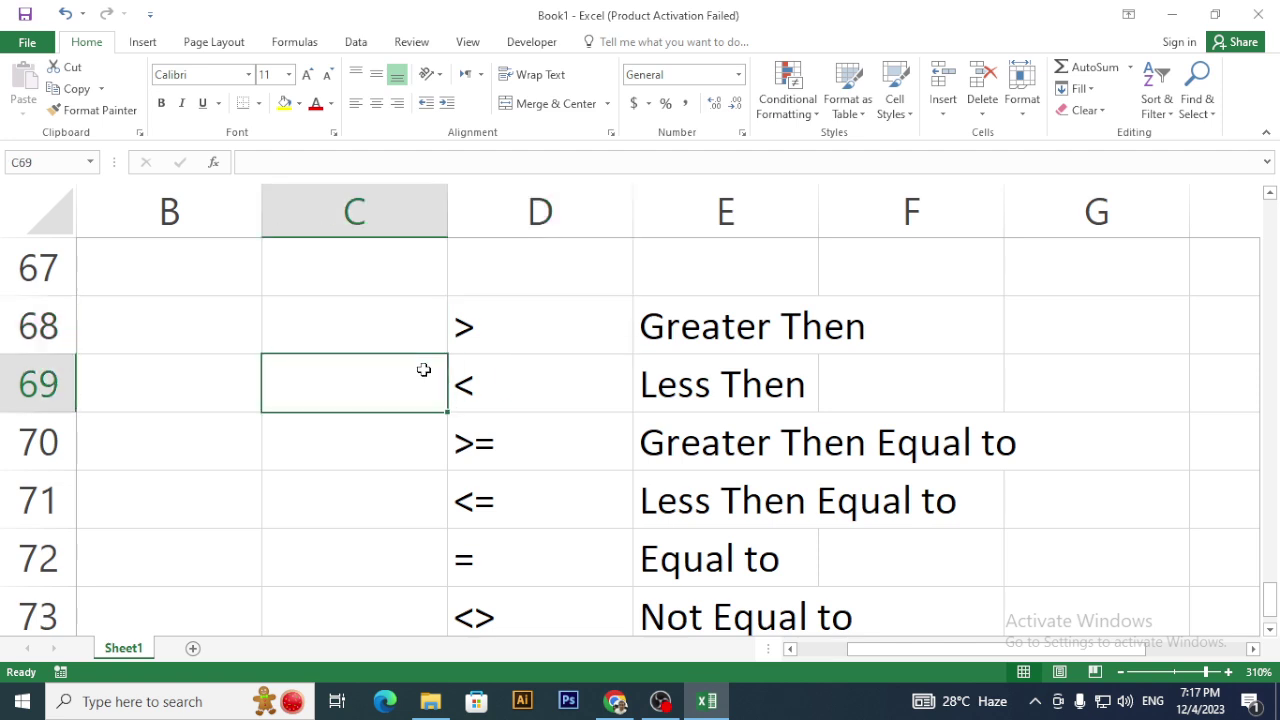
left_click(481, 337)
left_click(412, 340)
left_click(480, 335)
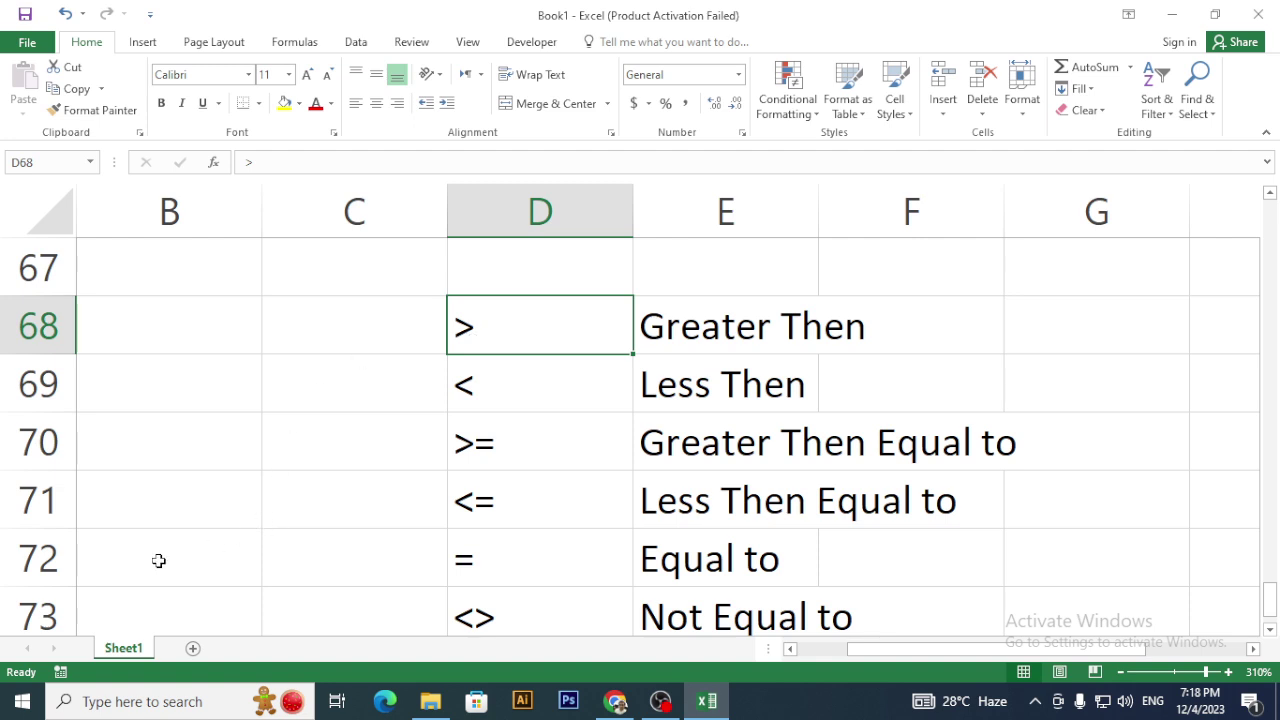
- Enter "Text" in both B72 and B73, in the rows of the = and <> operators
left_click_drag(183, 560, 184, 598)
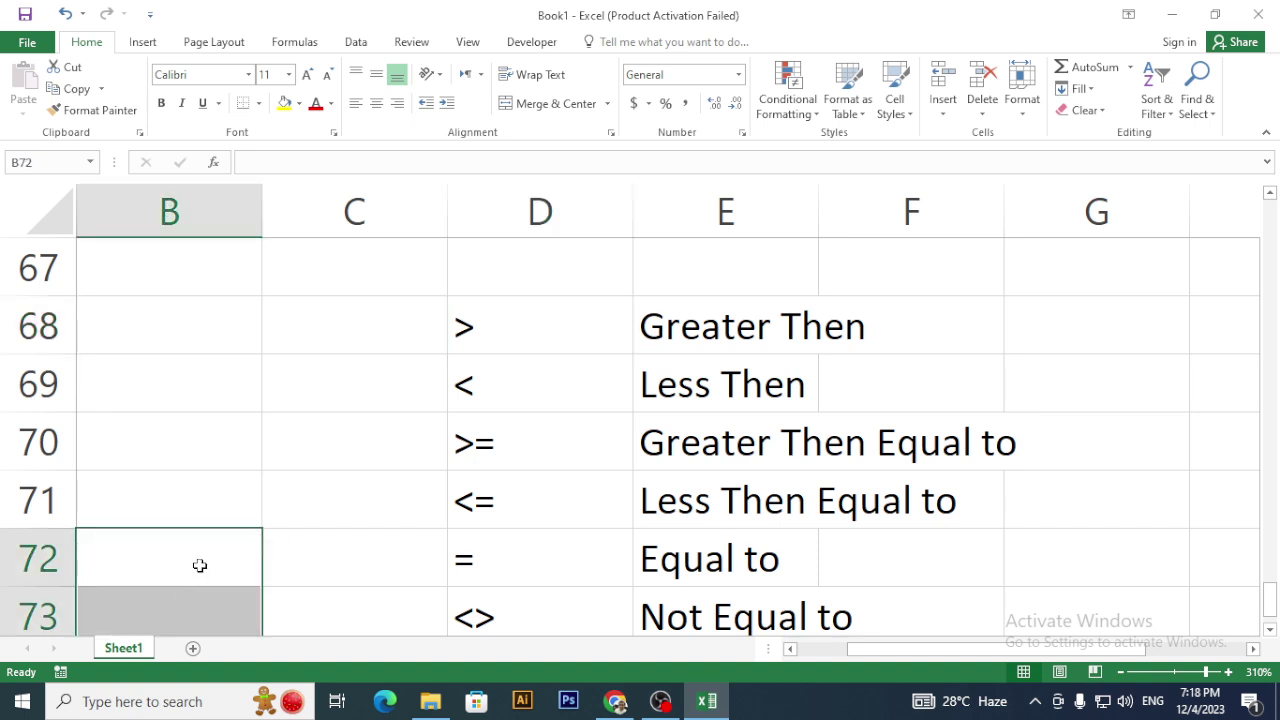
type("Tes")
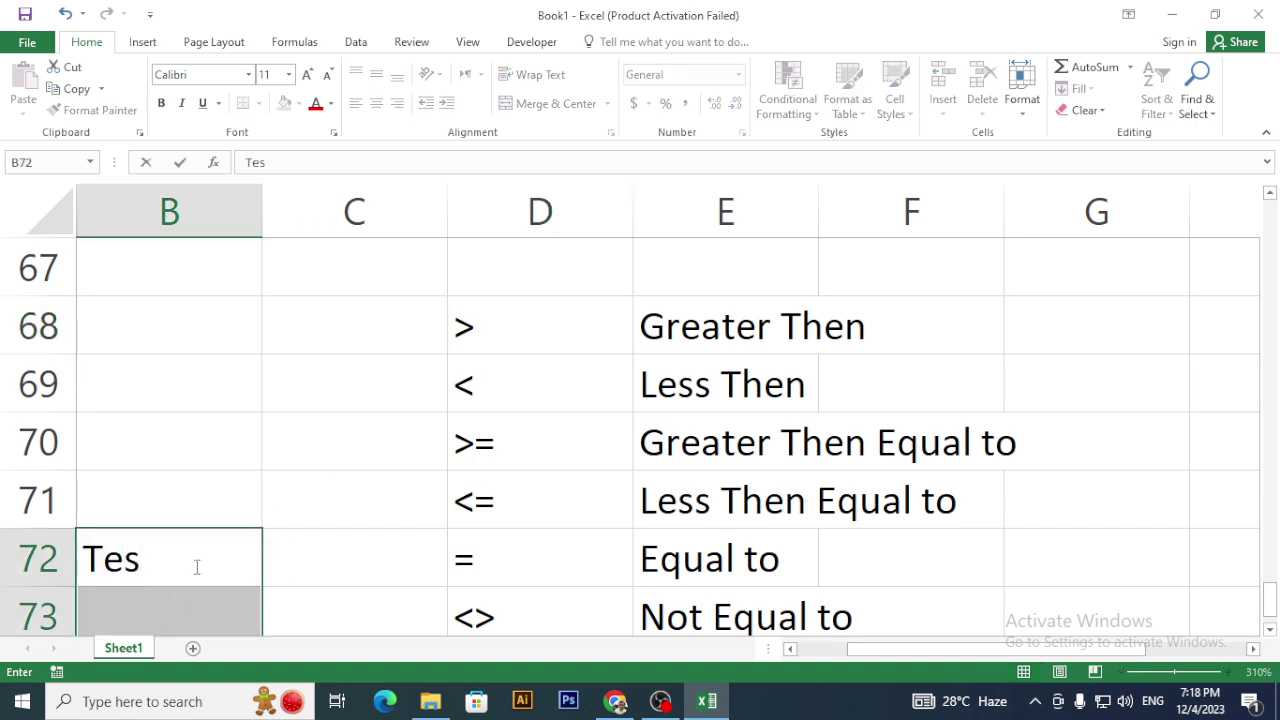
key("BackSpace")
type("xt")
key("ctrl+Return")
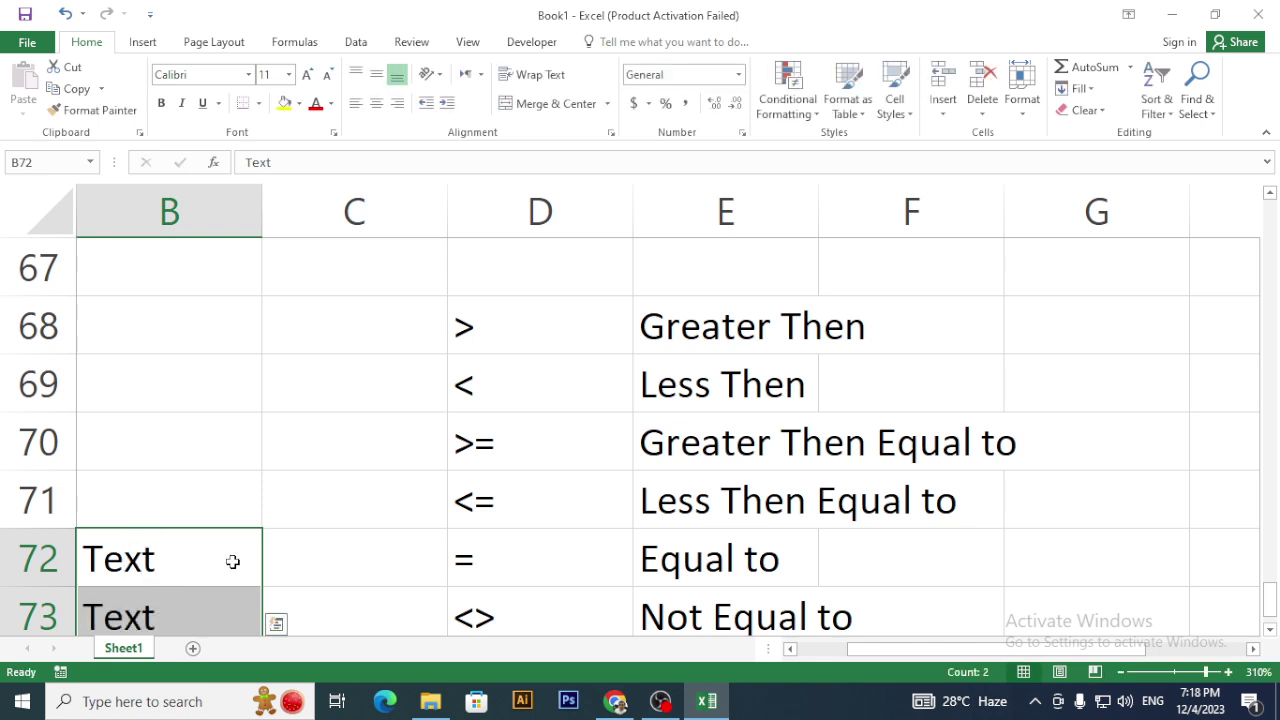
- Enter "Number" in C68, beside the > operator
left_click(320, 342)
type("Numvb")
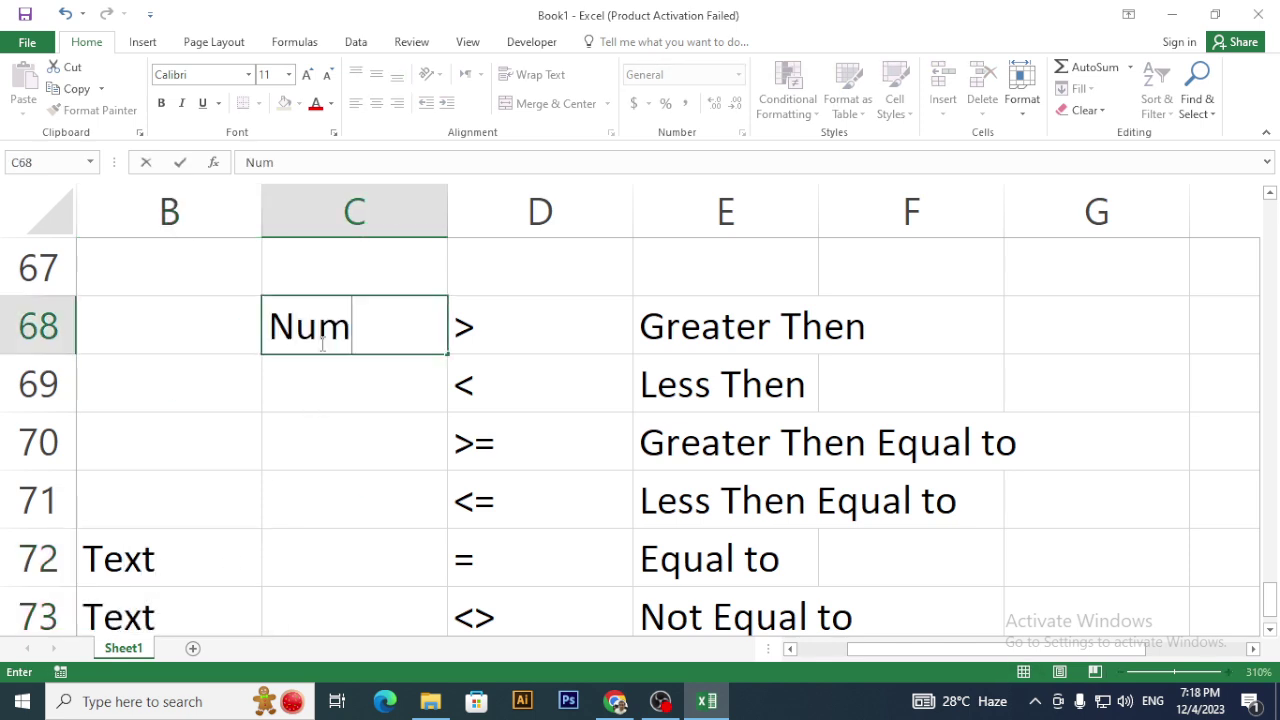
key("BackSpace")
key("BackSpace")
type("ber")
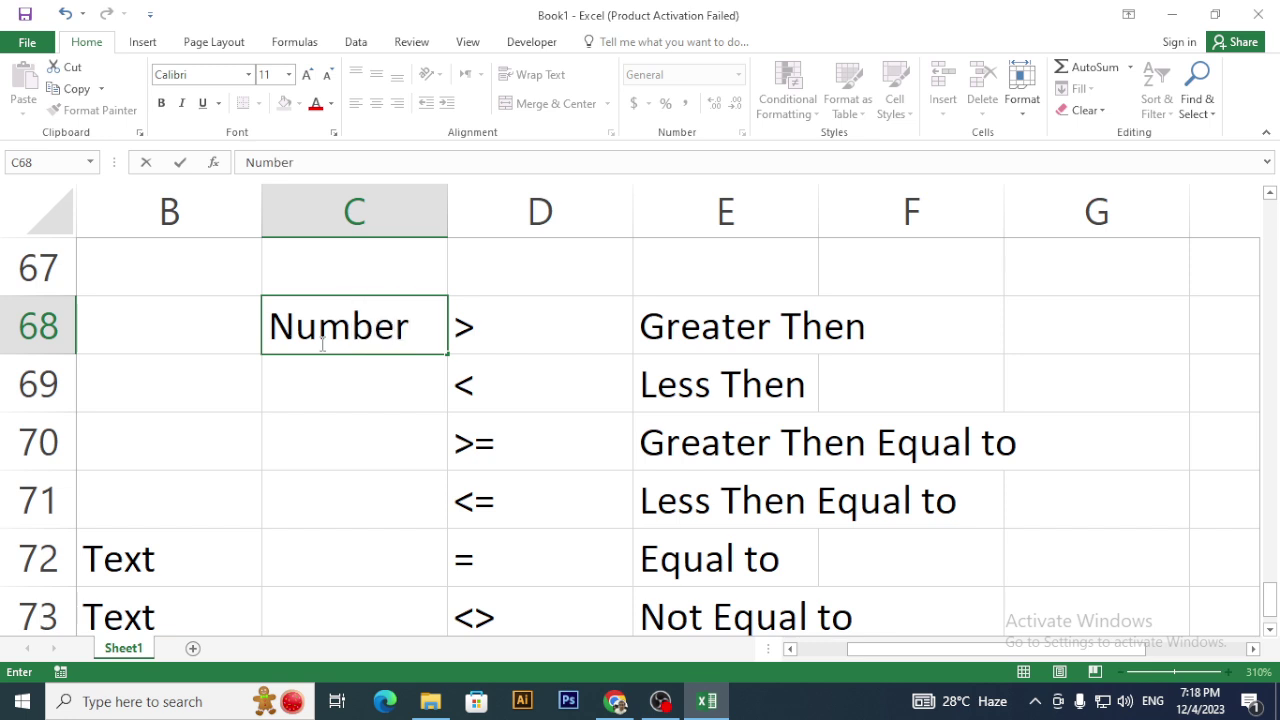
key("Return")
- Fill "Number" from C68 down to C73 so every operator row carries it
left_click(320, 342)
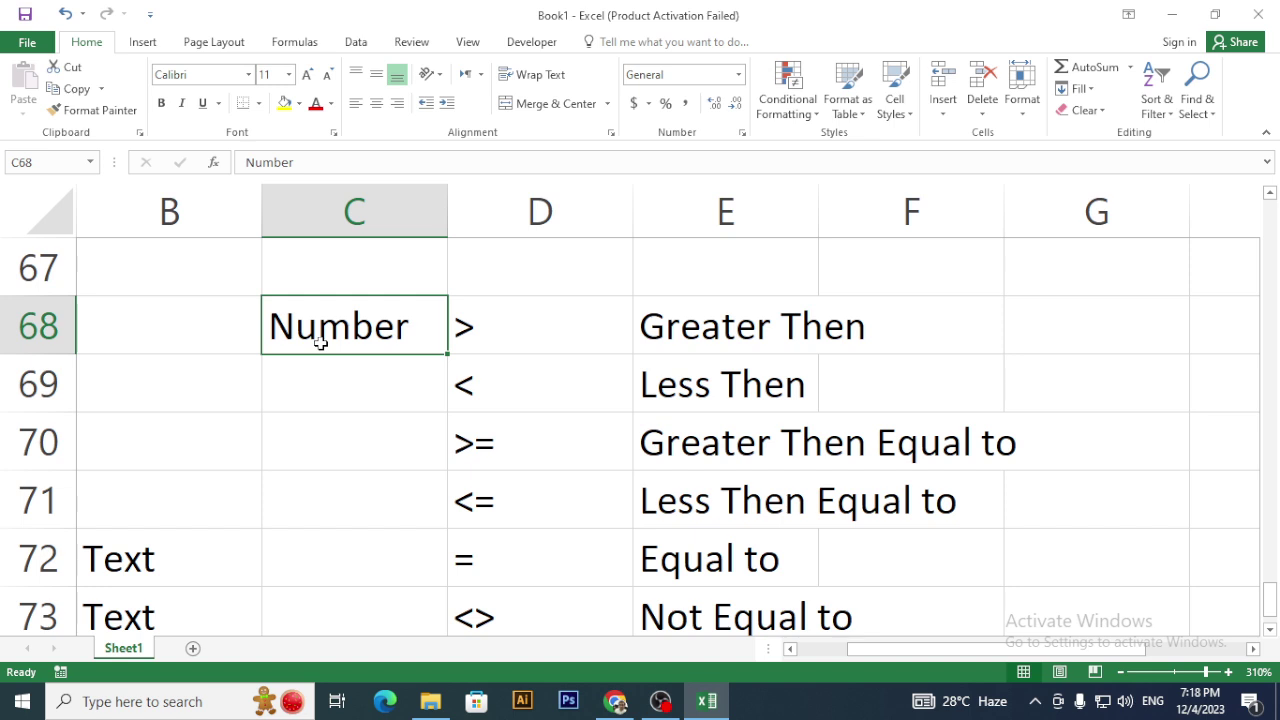
key("Down")
left_click(320, 342)
key("shift+Down")
key("shift+Down")
key("shift+Down")
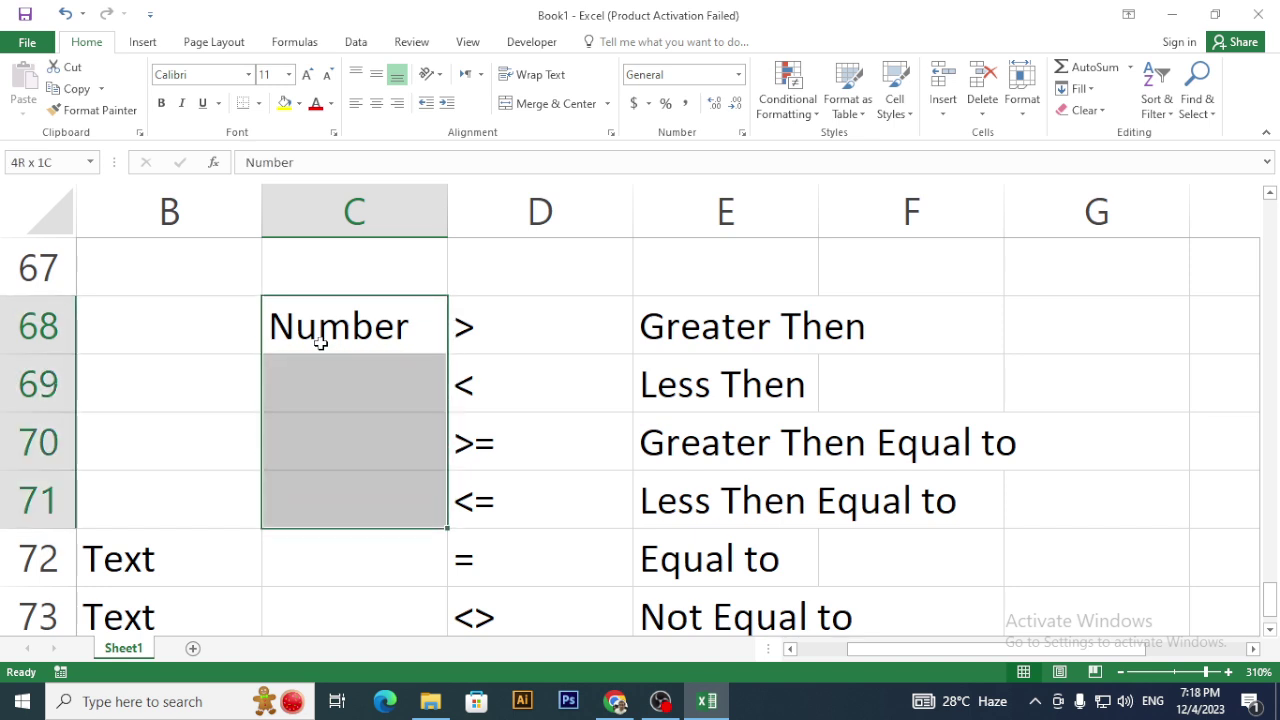
key("shift+Down")
key("shift+Down")
key("ctrl+d")
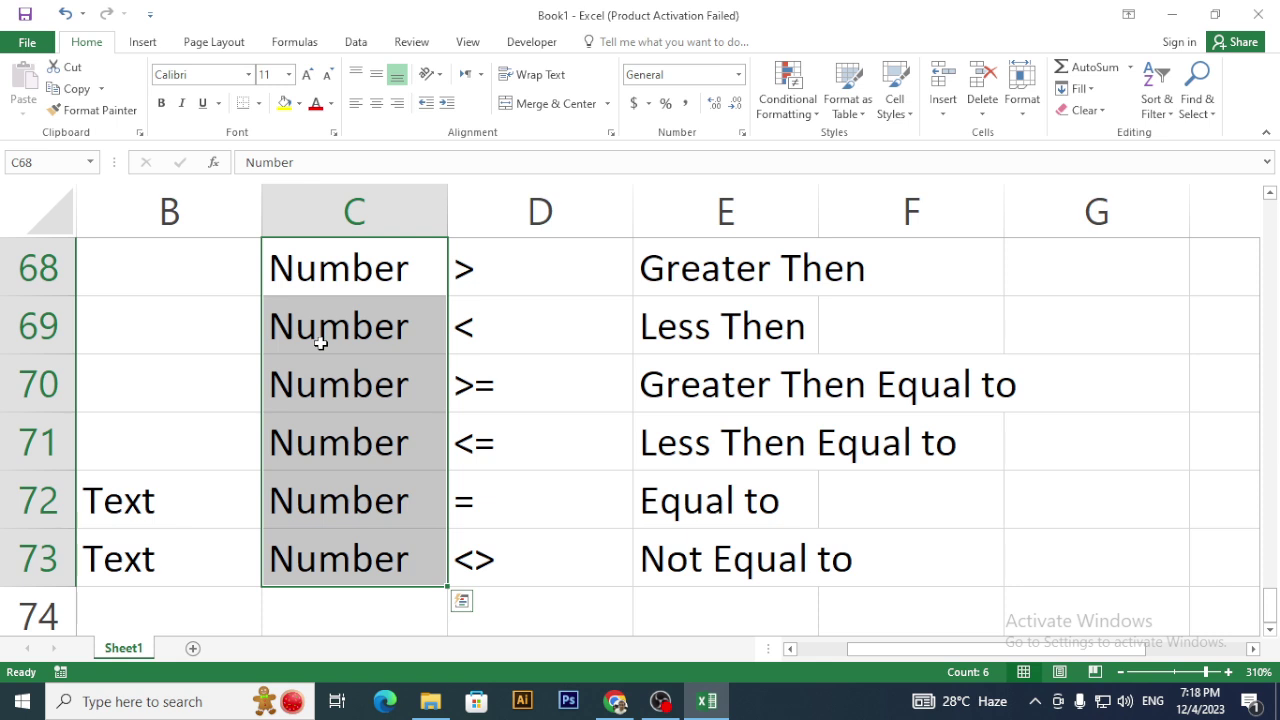
- Examine the Text and Number labels beside the = and <> operators in rows 72 and 73
key("Left")
key("Down")
key("Down")
key("Down")
key("Down")
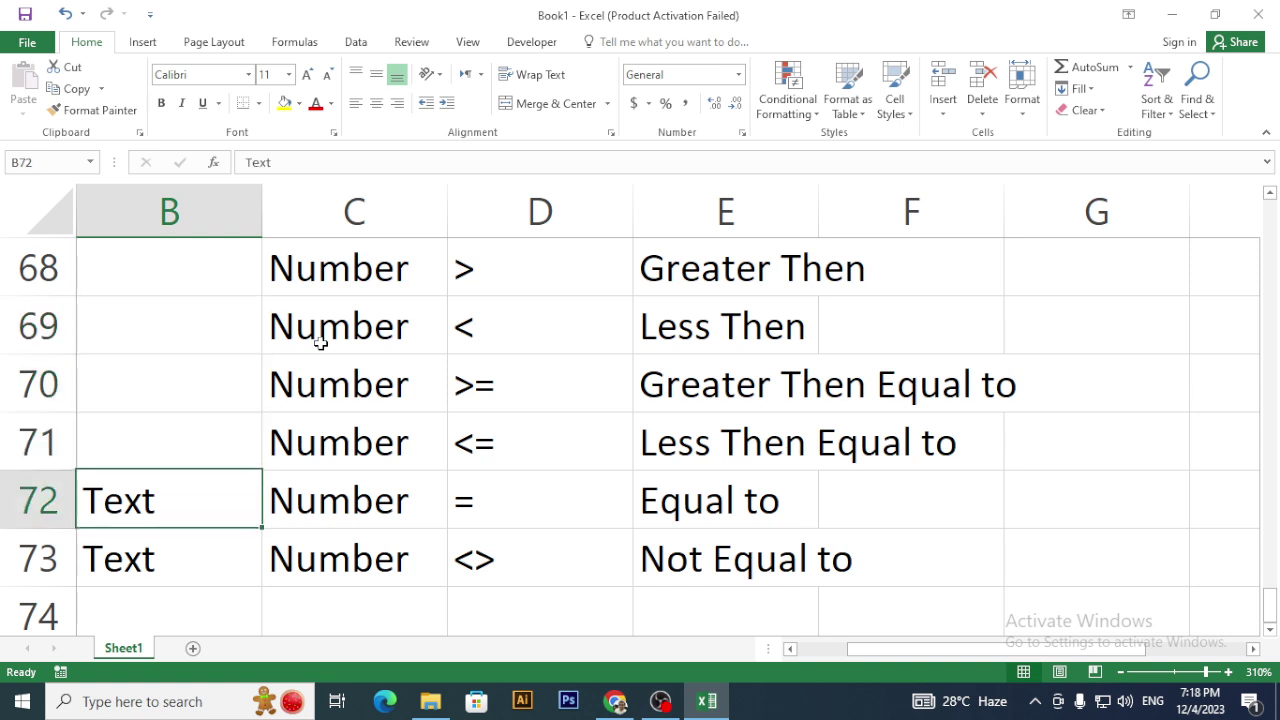
key("Right")
key("Right")
key("Right")
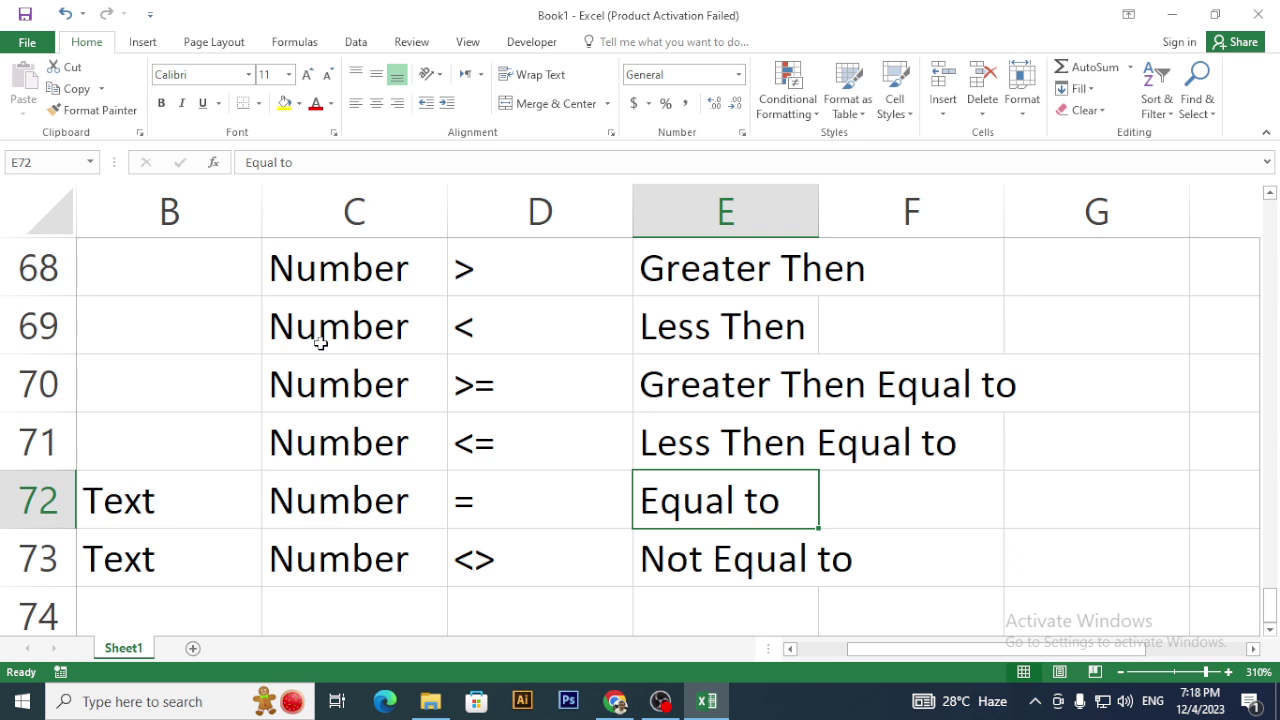
key("Down")
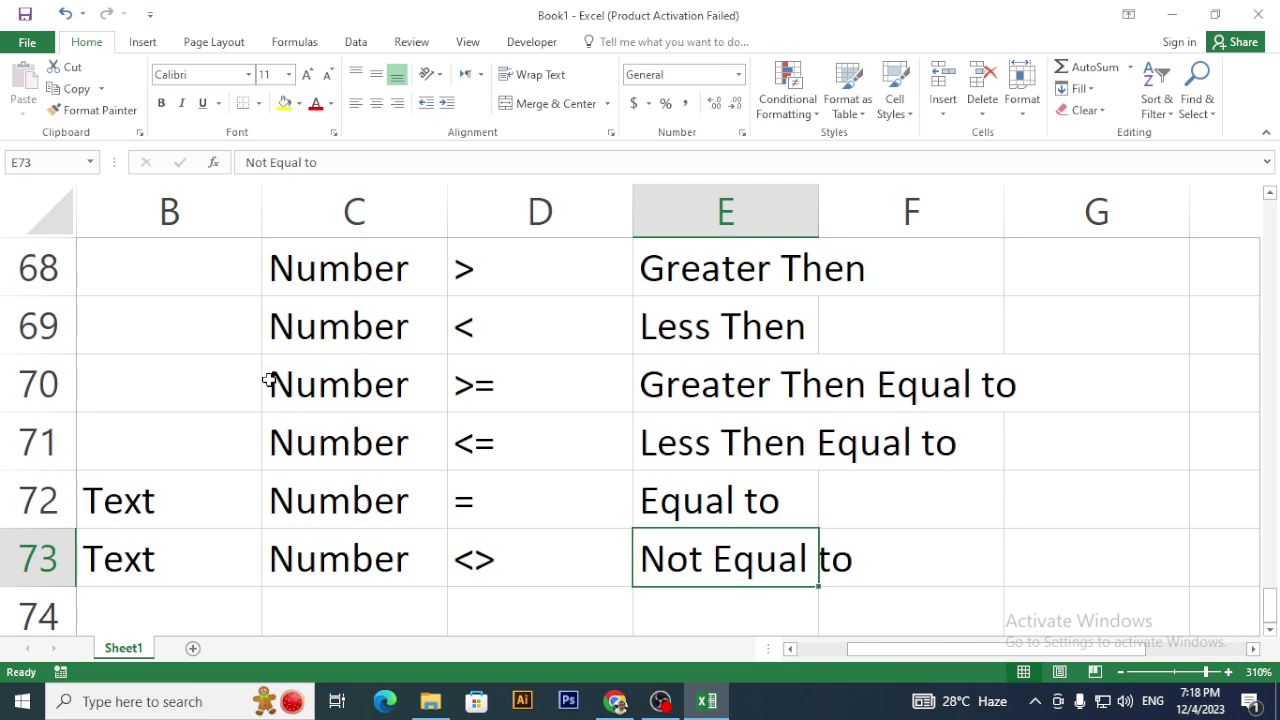
key("alt+Tab")
key("alt+Tab")
- Enter the formula =RANDBETWEEN(1,50) in cell D88, in the empty area below the operator list
scroll(315, 400, "up", 3)
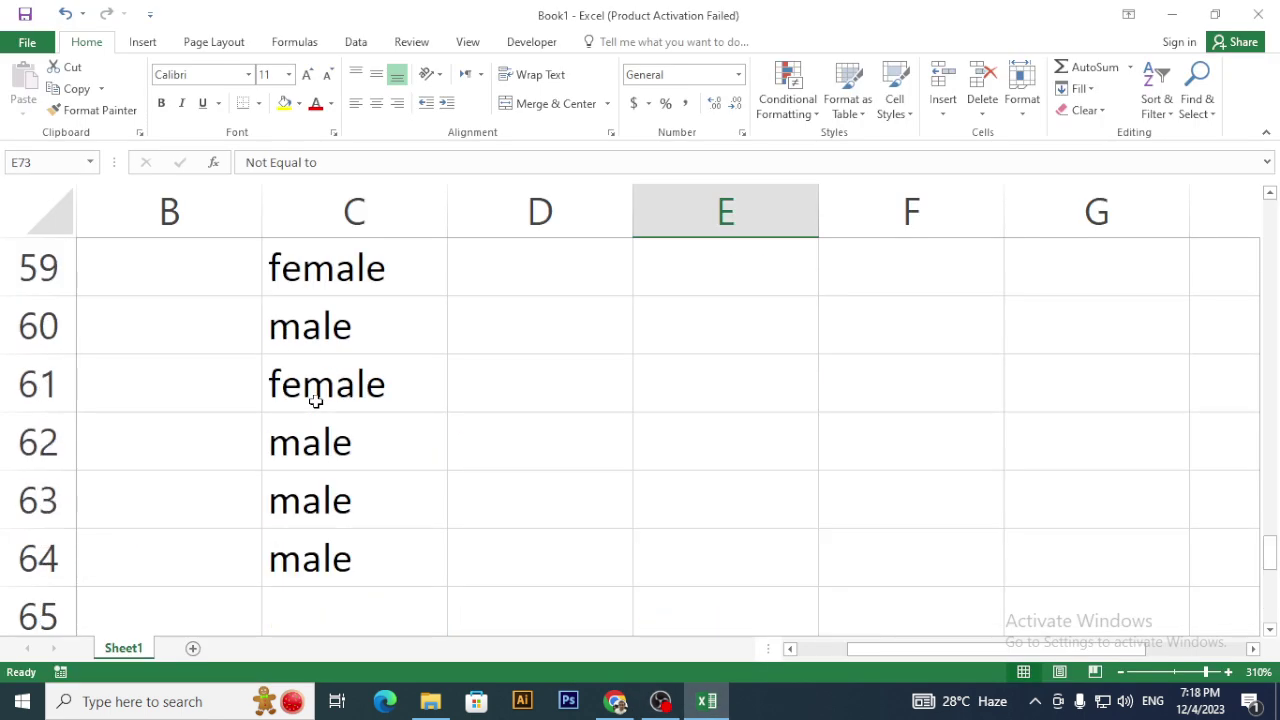
scroll(315, 400, "down", 1)
scroll(315, 400, "up", 3)
scroll(317, 400, "up", 3)
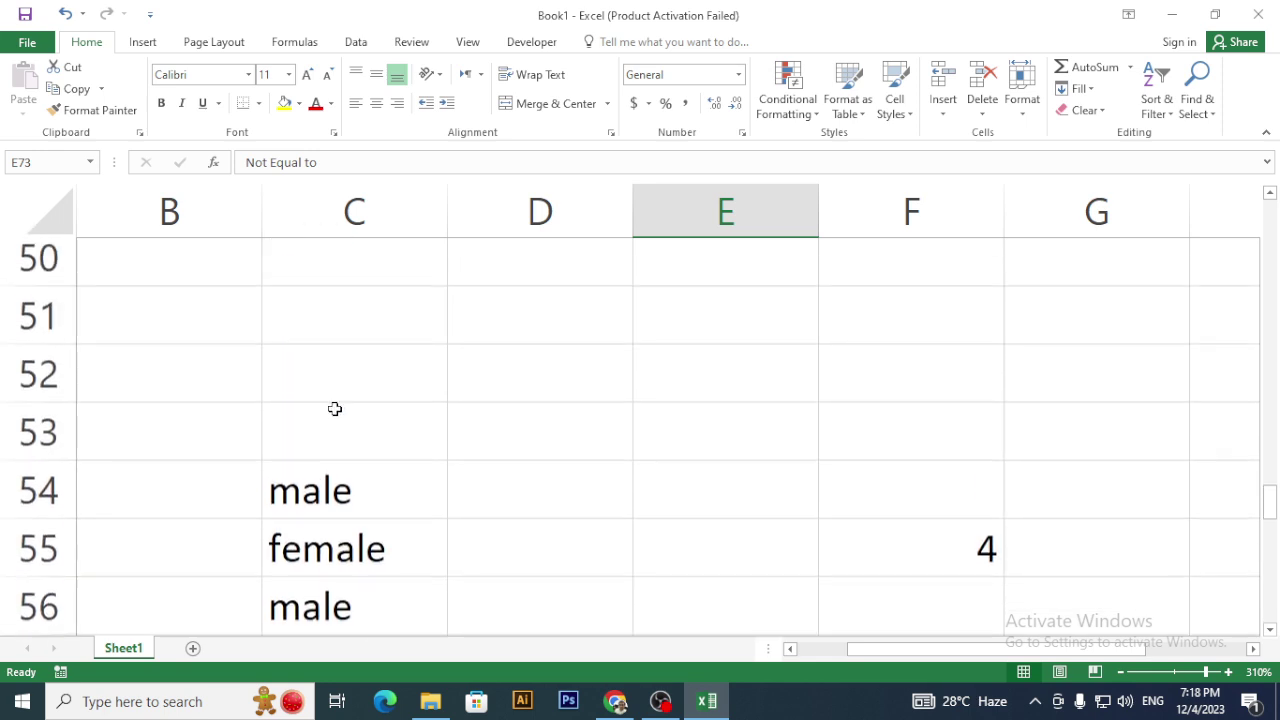
scroll(334, 409, "down", 3)
scroll(471, 543, "down", 3)
scroll(471, 543, "down", 10)
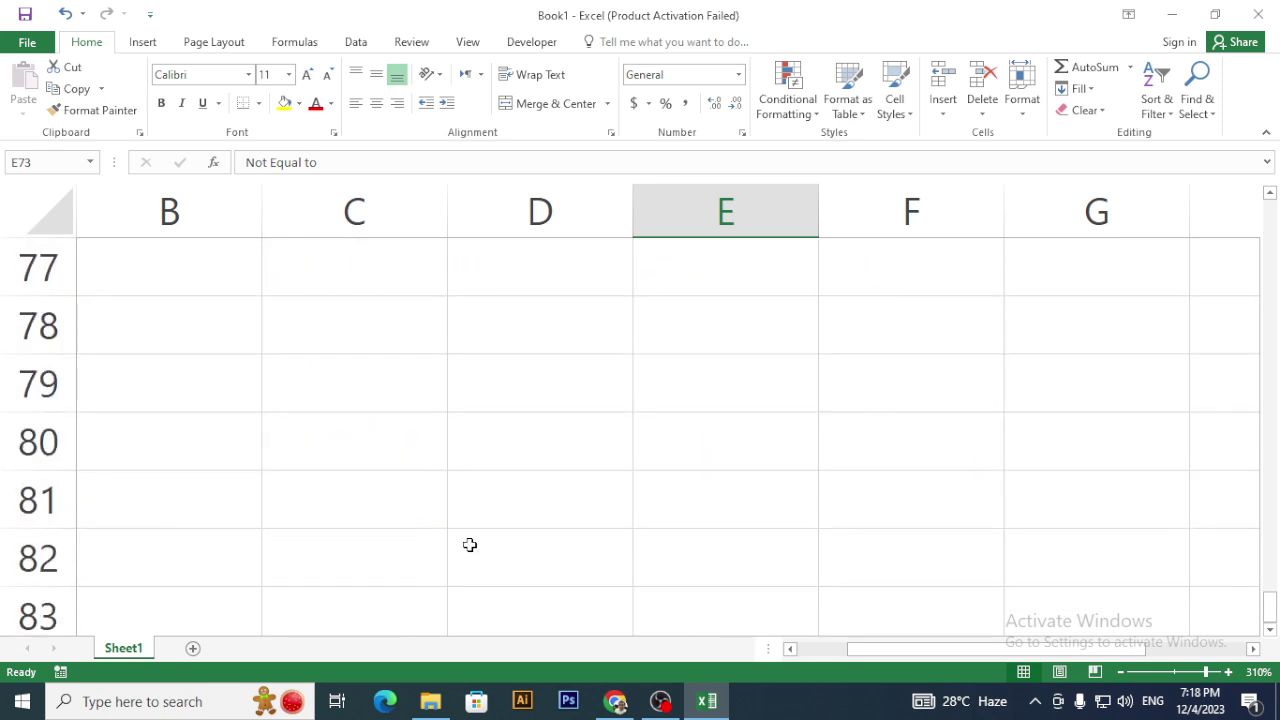
left_click(503, 449)
left_click(477, 364)
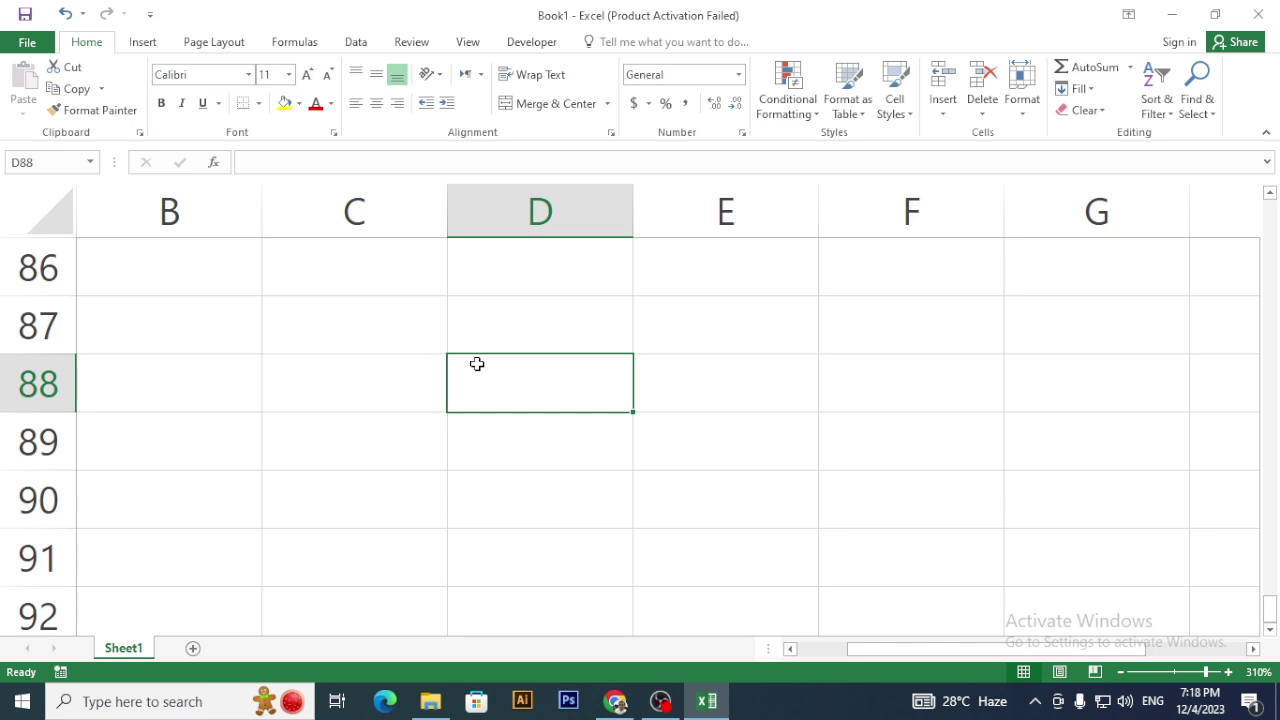
type("=rand")
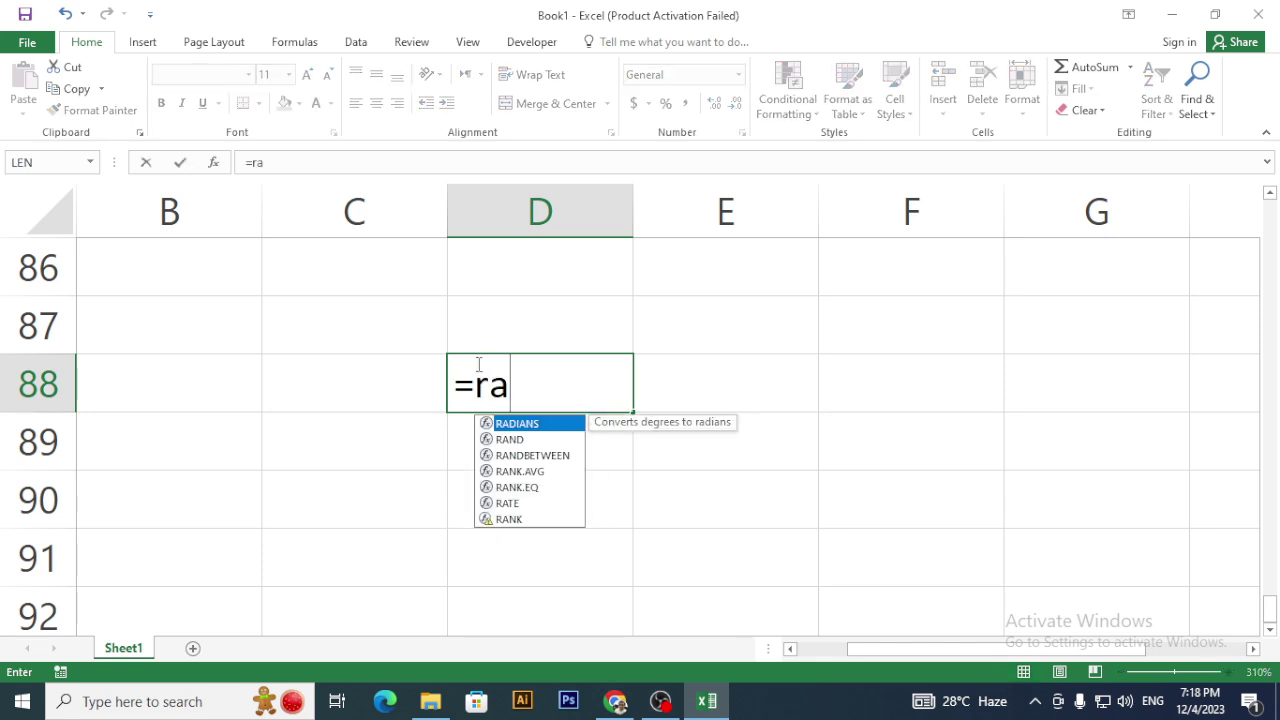
key("Tab")
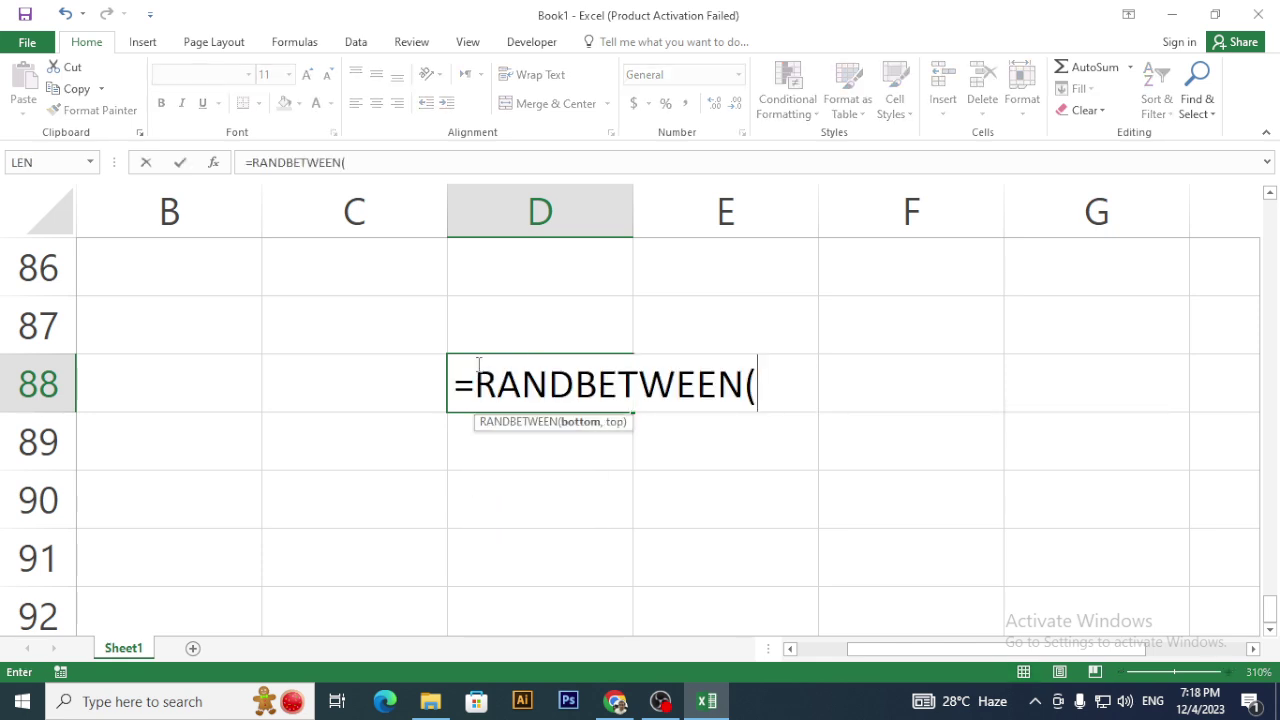
type("1,50")
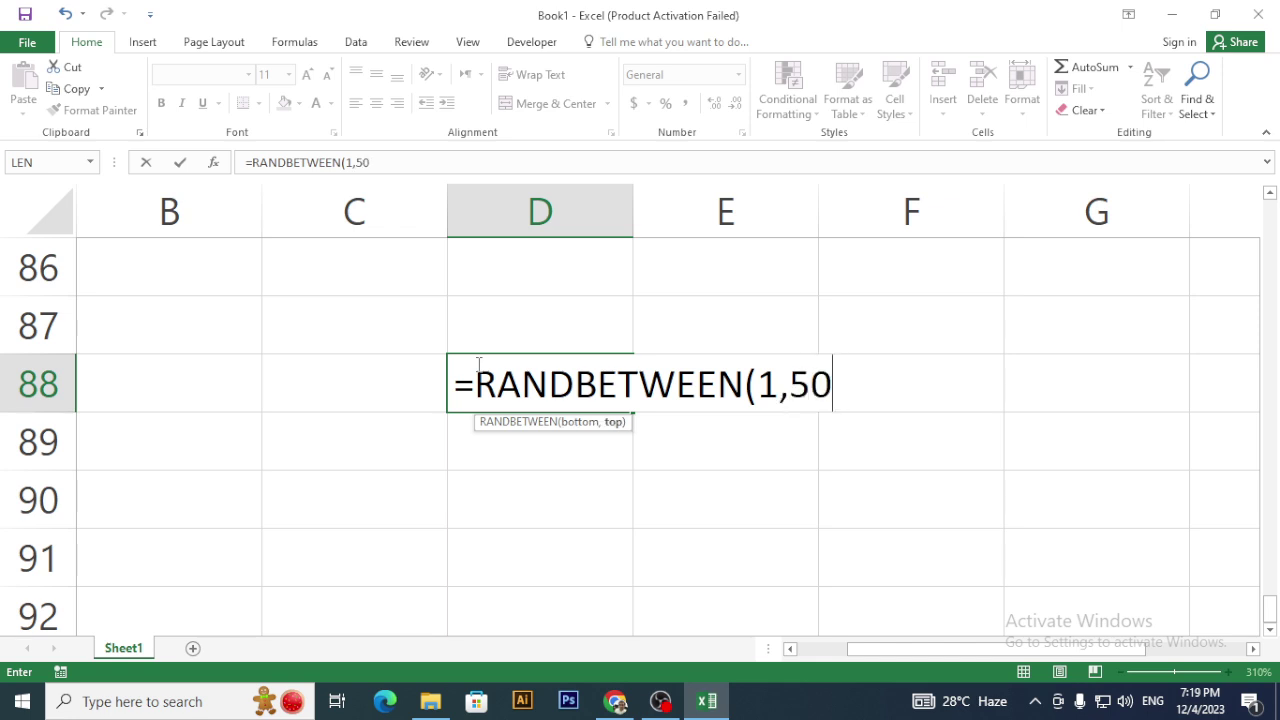
key("Return")
- Fill the random-number formula from D88 down to D105 and replace the formulas with fixed values
left_click(549, 396)
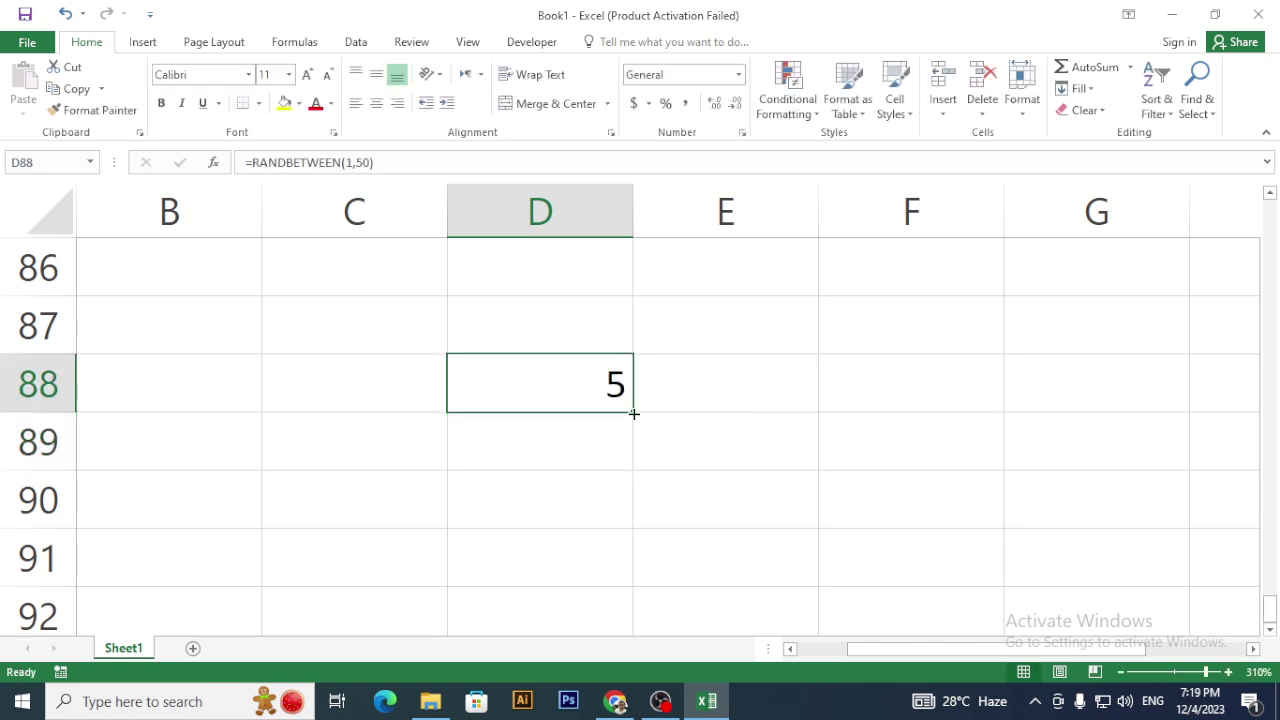
left_click_drag(632, 413, 600, 463)
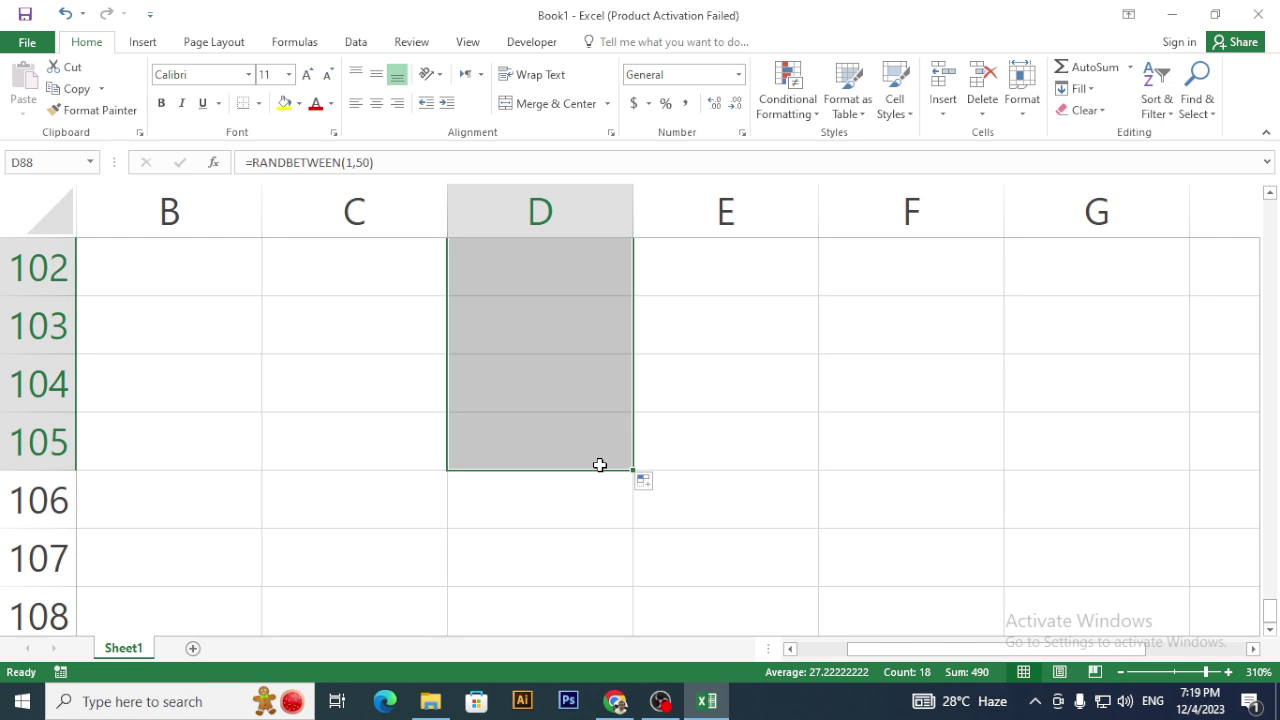
key("ctrl+c")
scroll(663, 632, "up", 6)
left_click(663, 628)
left_click(651, 548)
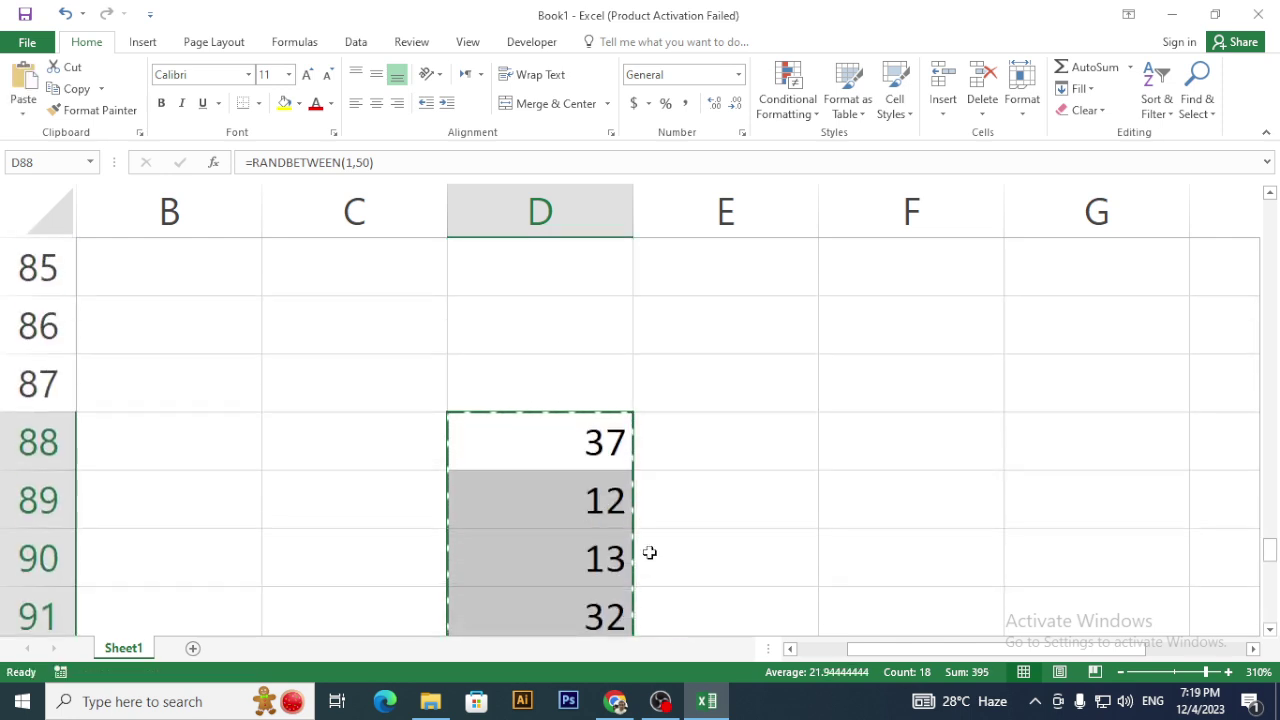
scroll(671, 517, "down", 2)
scroll(671, 516, "down", 1, "ctrl")
scroll(671, 516, "down", 7, "ctrl")
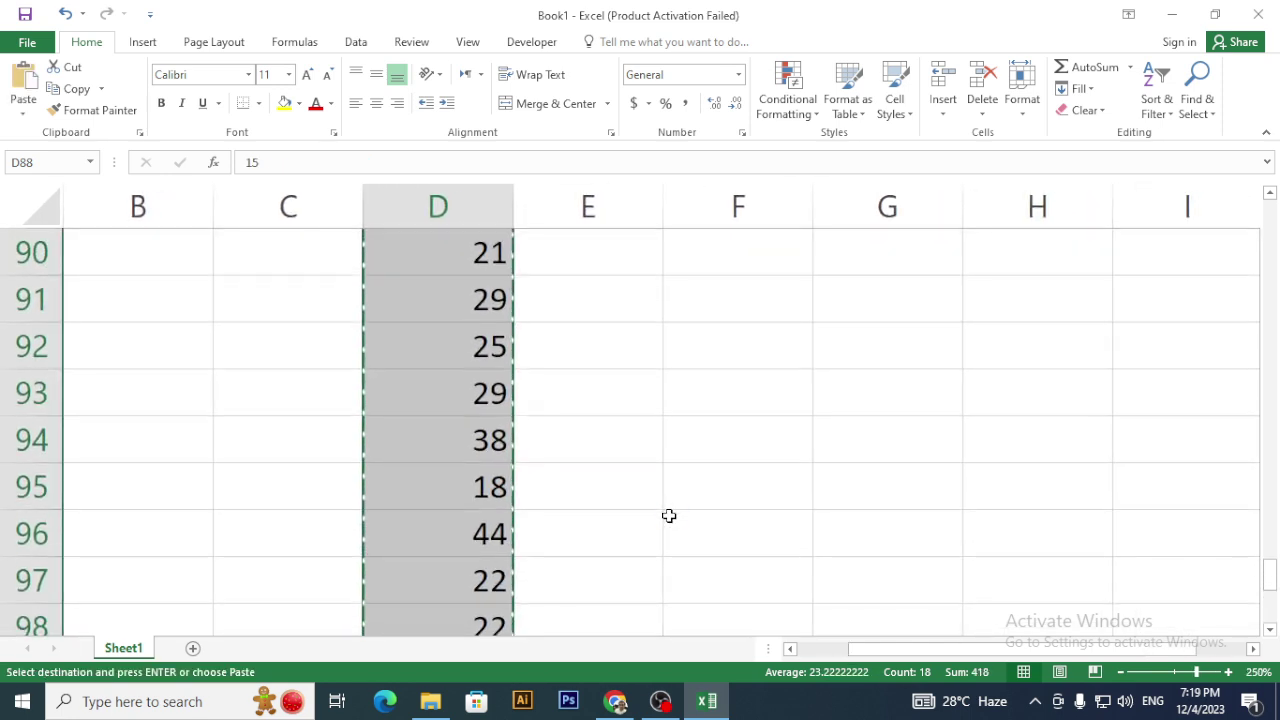
scroll(669, 515, "down", 1, "ctrl")
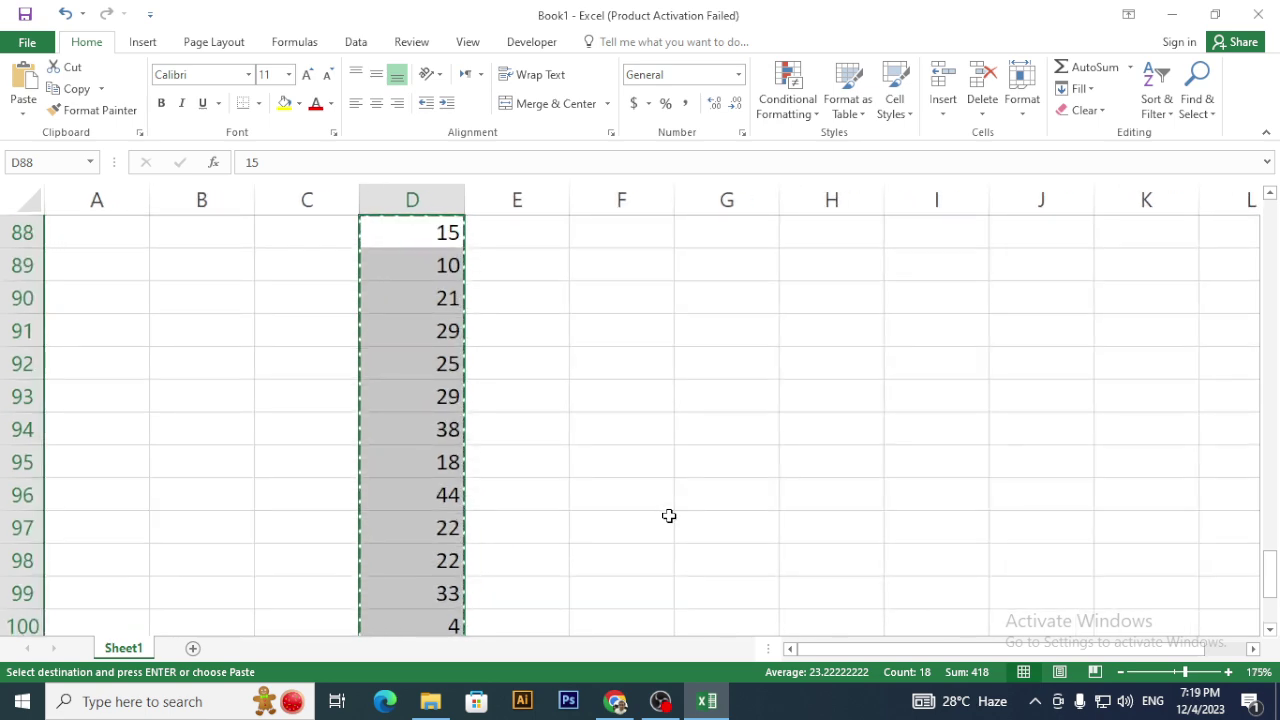
scroll(669, 515, "down", 1, "ctrl")
scroll(669, 515, "down", 2, "ctrl")
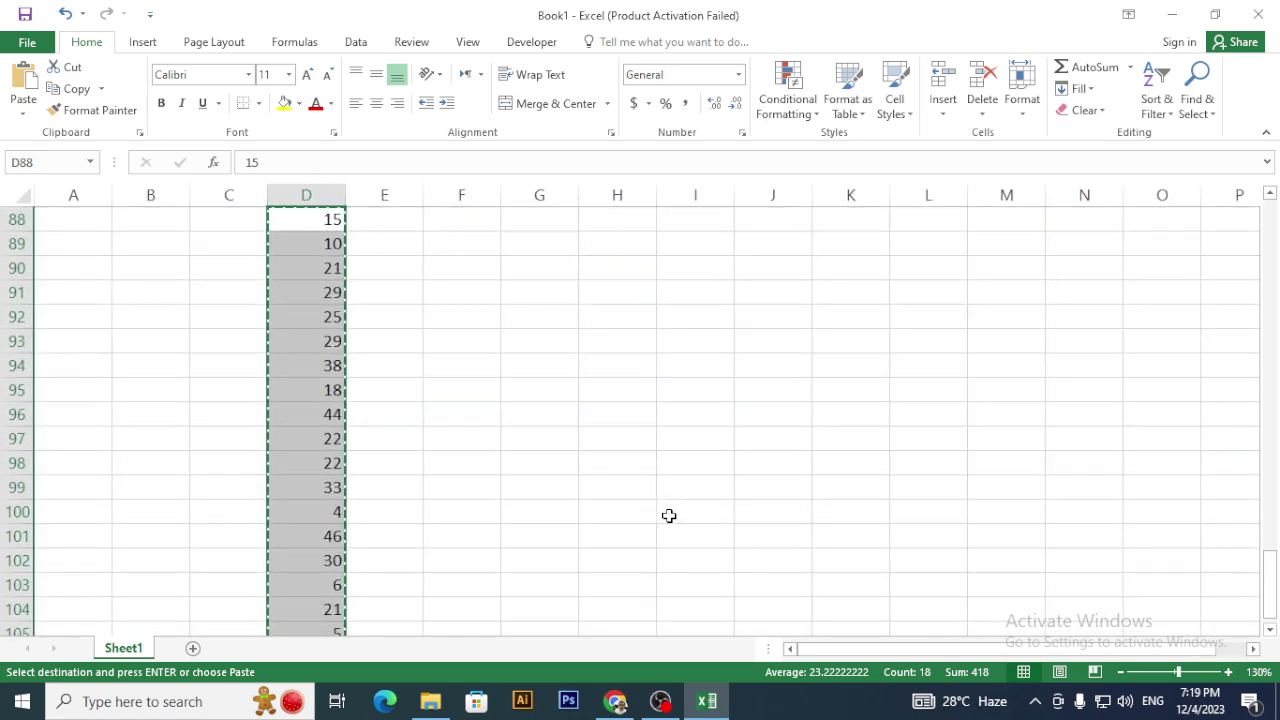
- Examine the fixed random numbers in D88:D105
scroll(669, 515, "down", 2, "ctrl")
scroll(550, 466, "down", 1)
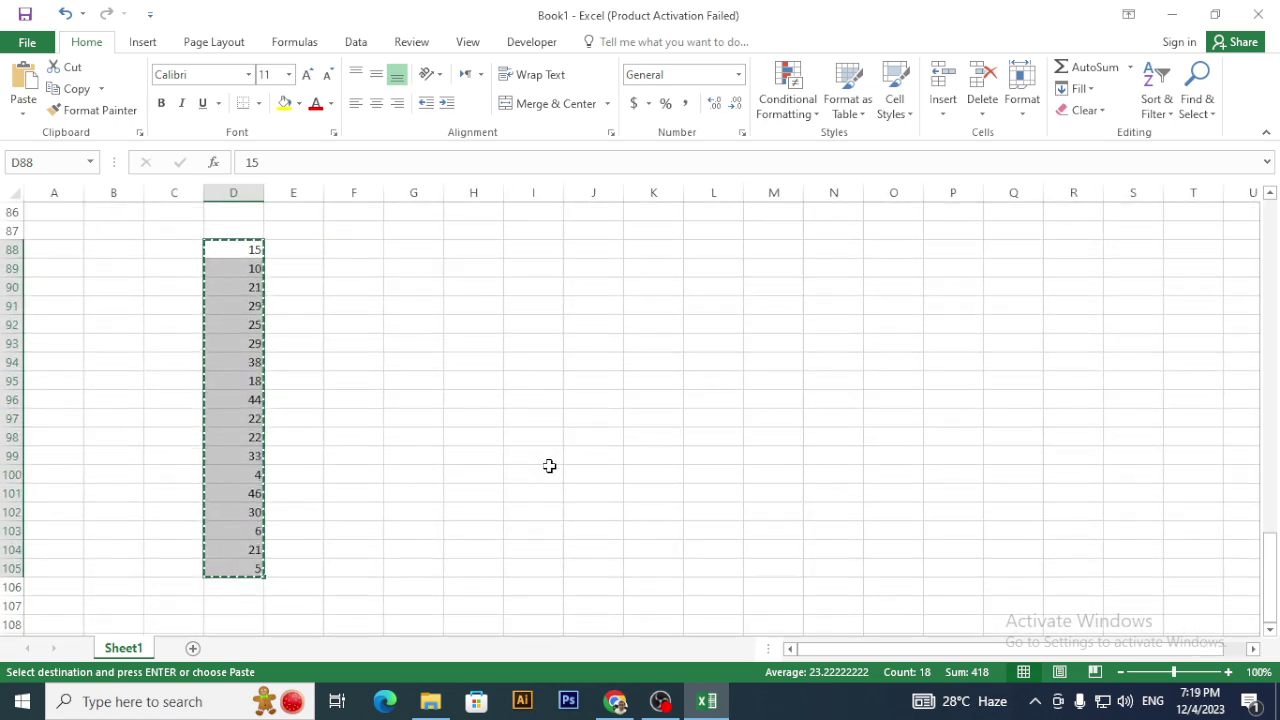
left_click(473, 397)
key("Escape")
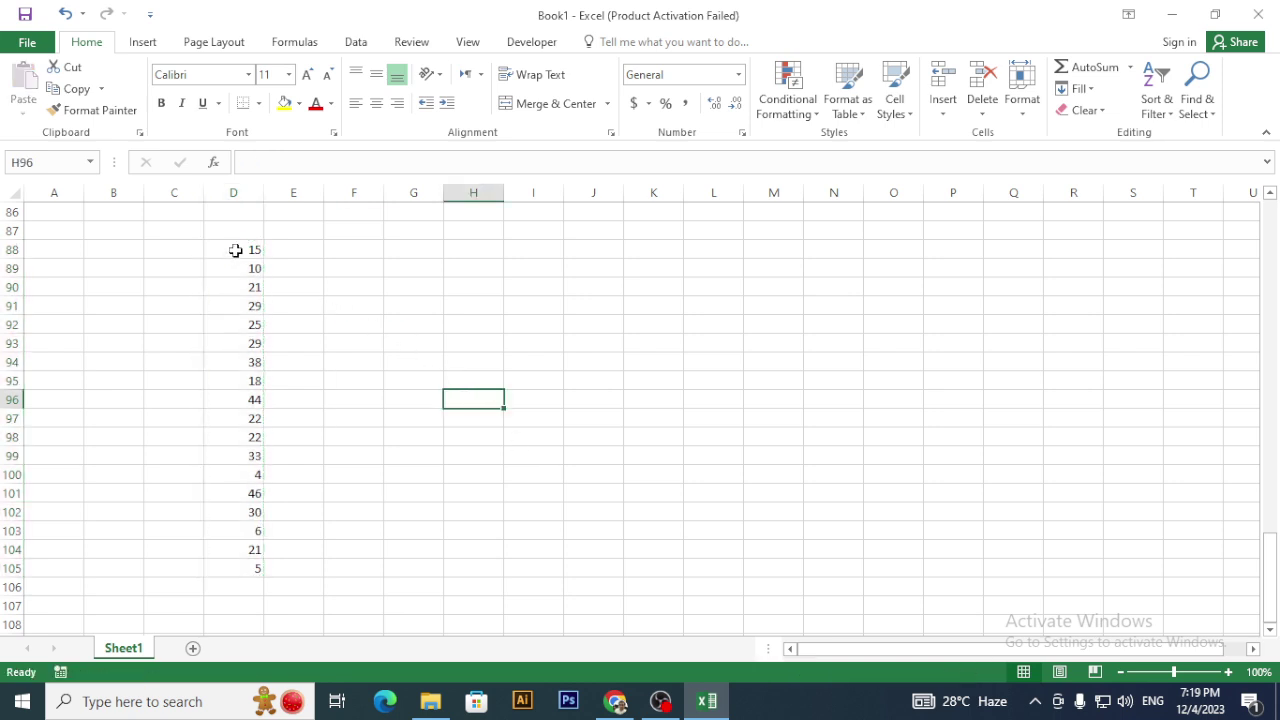
left_click_drag(237, 251, 246, 567)
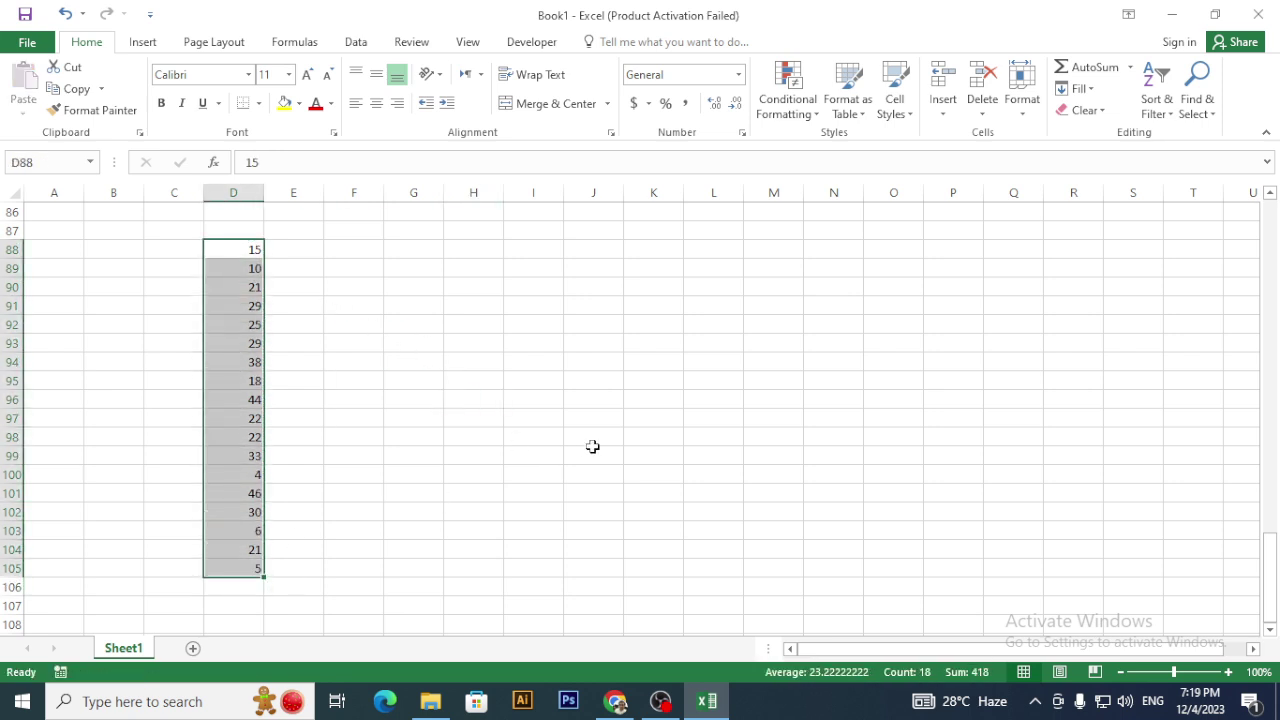
left_click(447, 431)
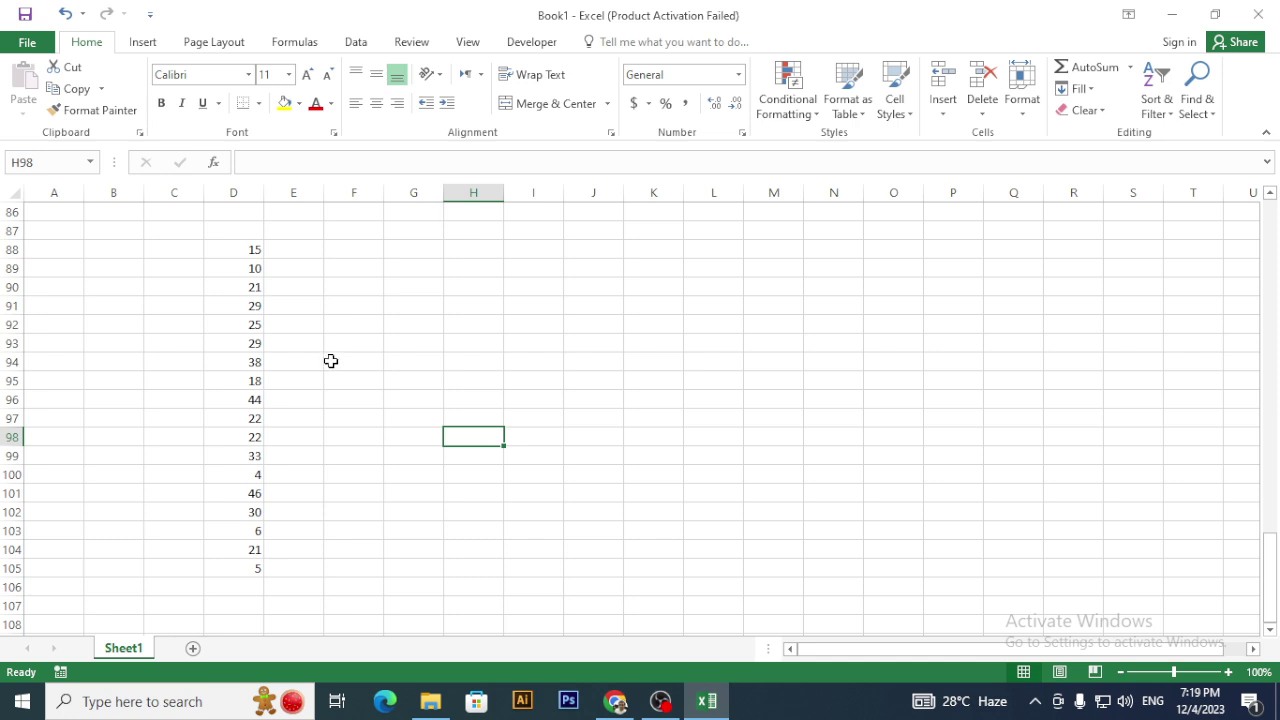
left_click(332, 345)
left_click_drag(246, 249, 248, 557)
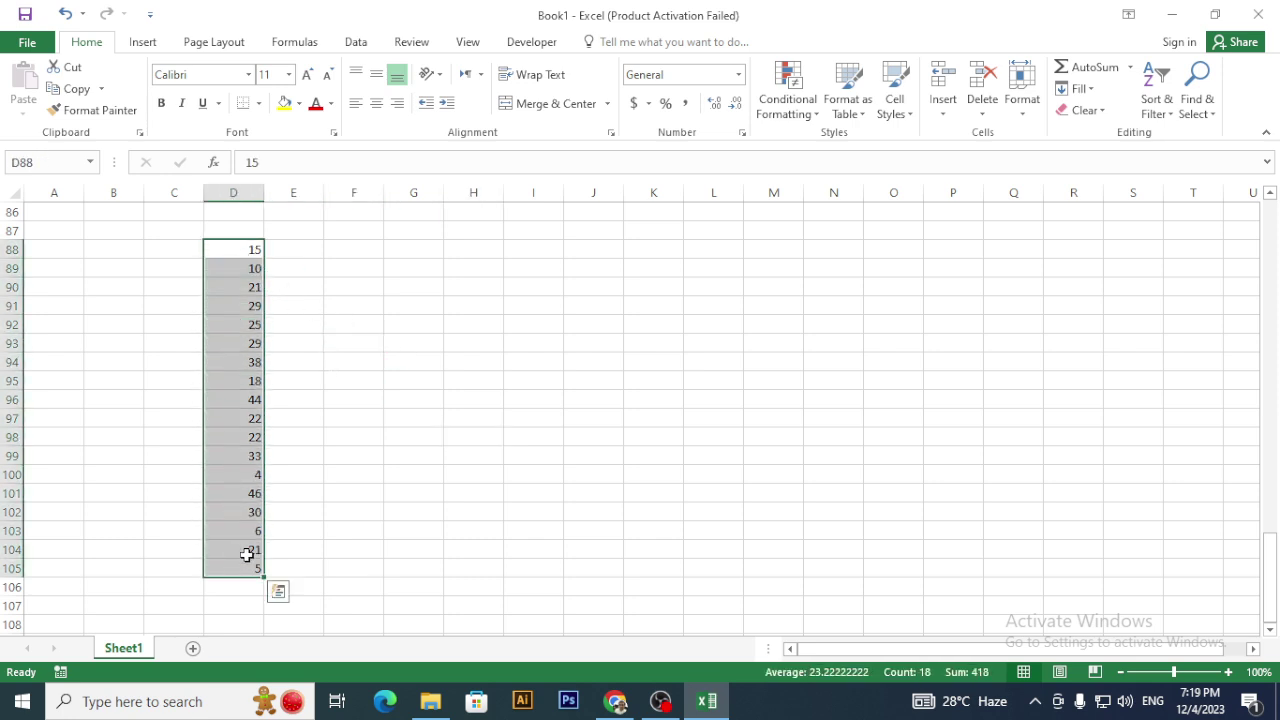
left_click(326, 357)
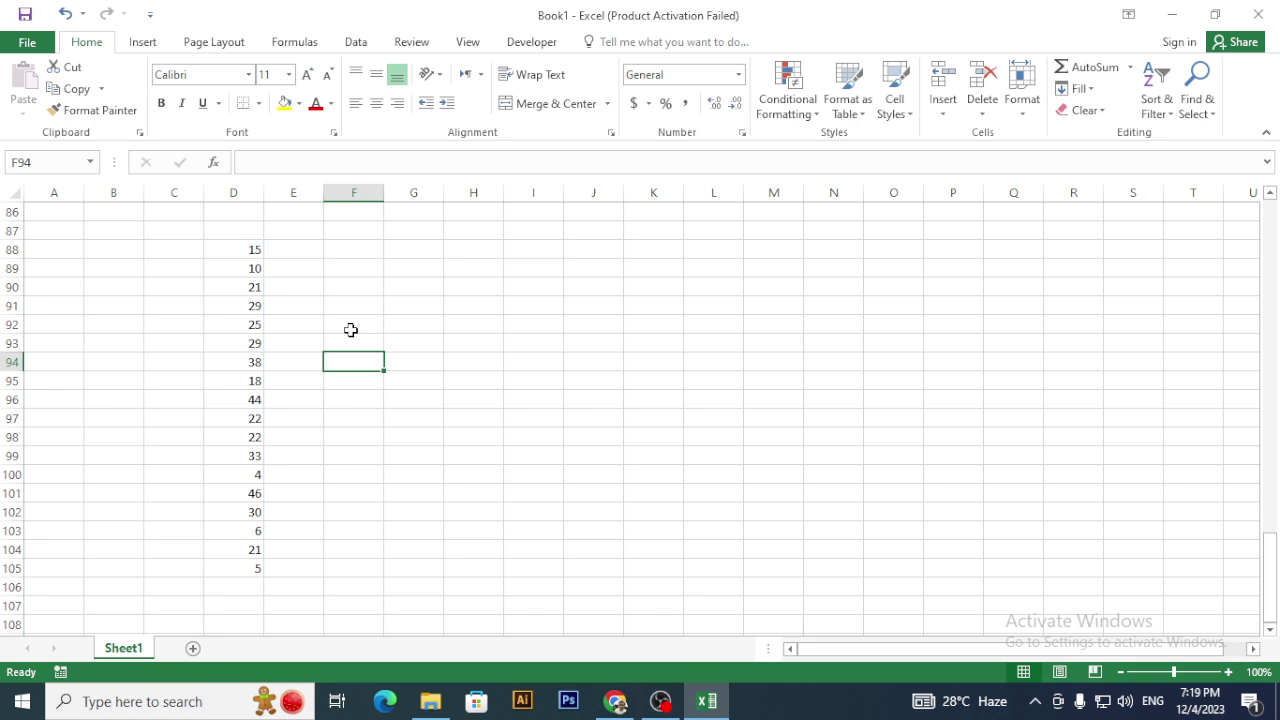
left_click(314, 416)
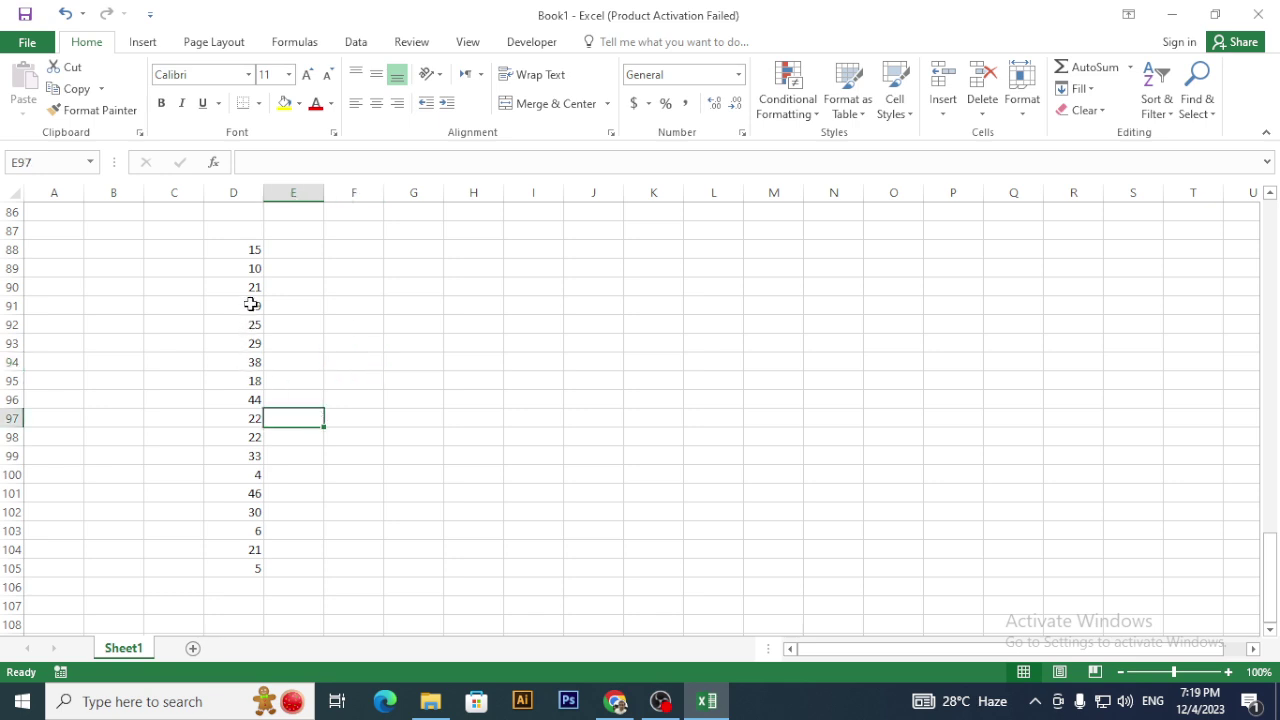
left_click_drag(251, 255, 245, 566)
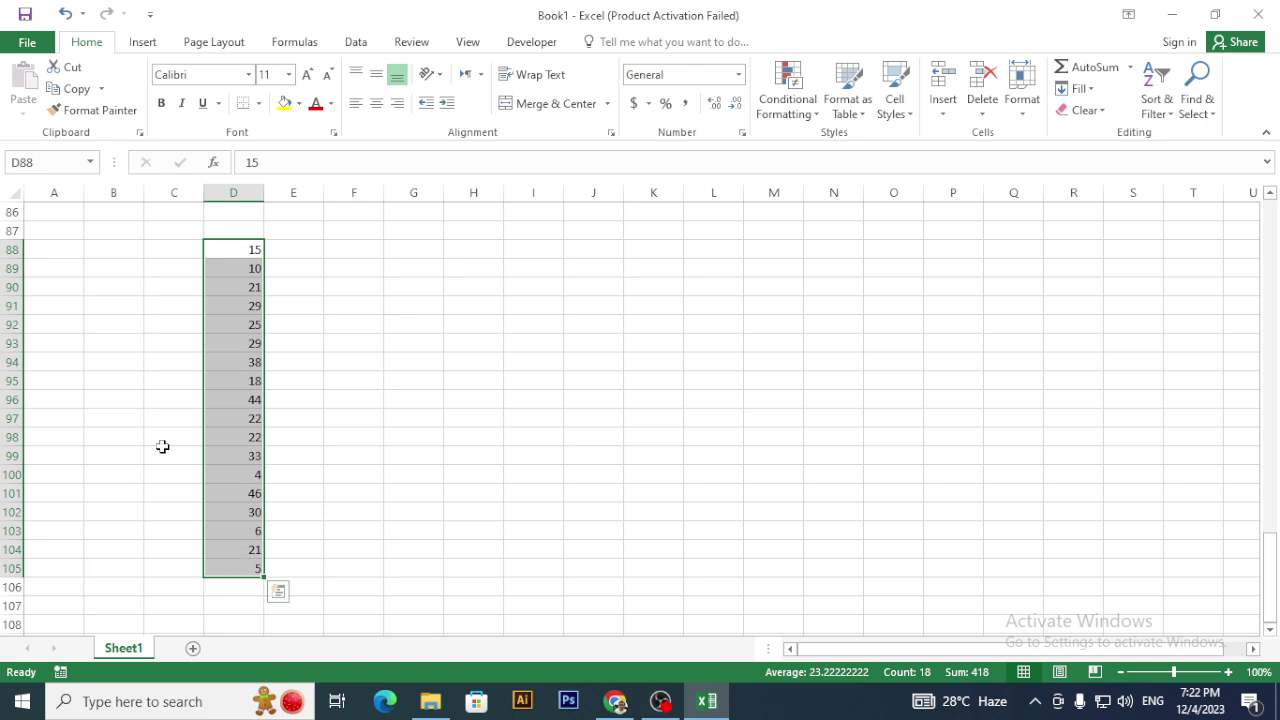
- Try to enter =COUNTIF(D88:D105,>30) in cell G92 beside the random numbers
left_click(420, 323)
type("=count")
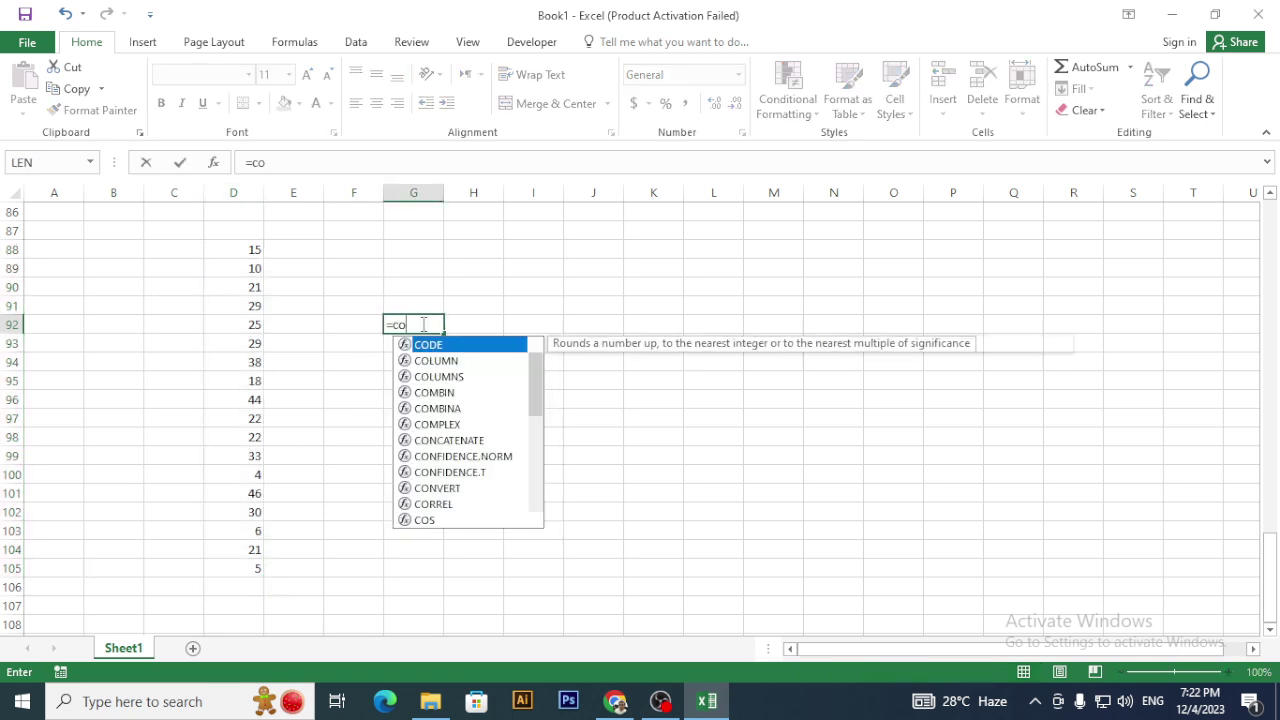
key("Down")
key("Down")
key("Down")
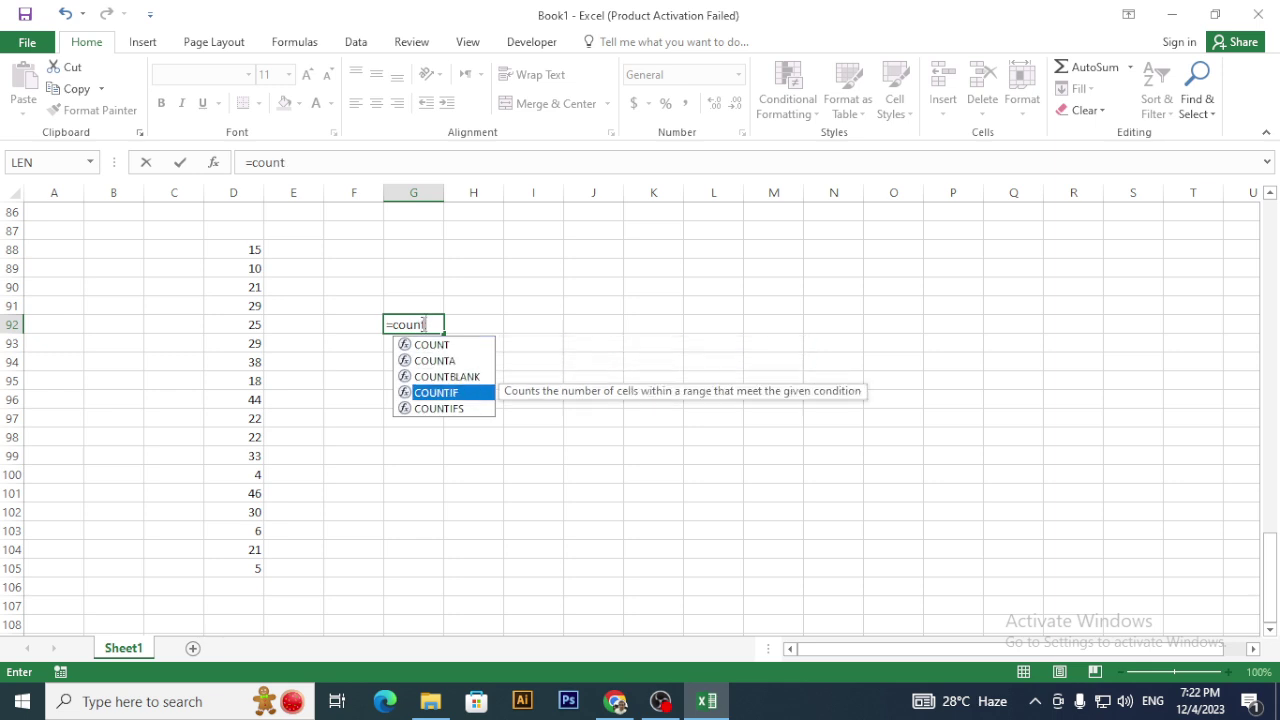
key("Tab")
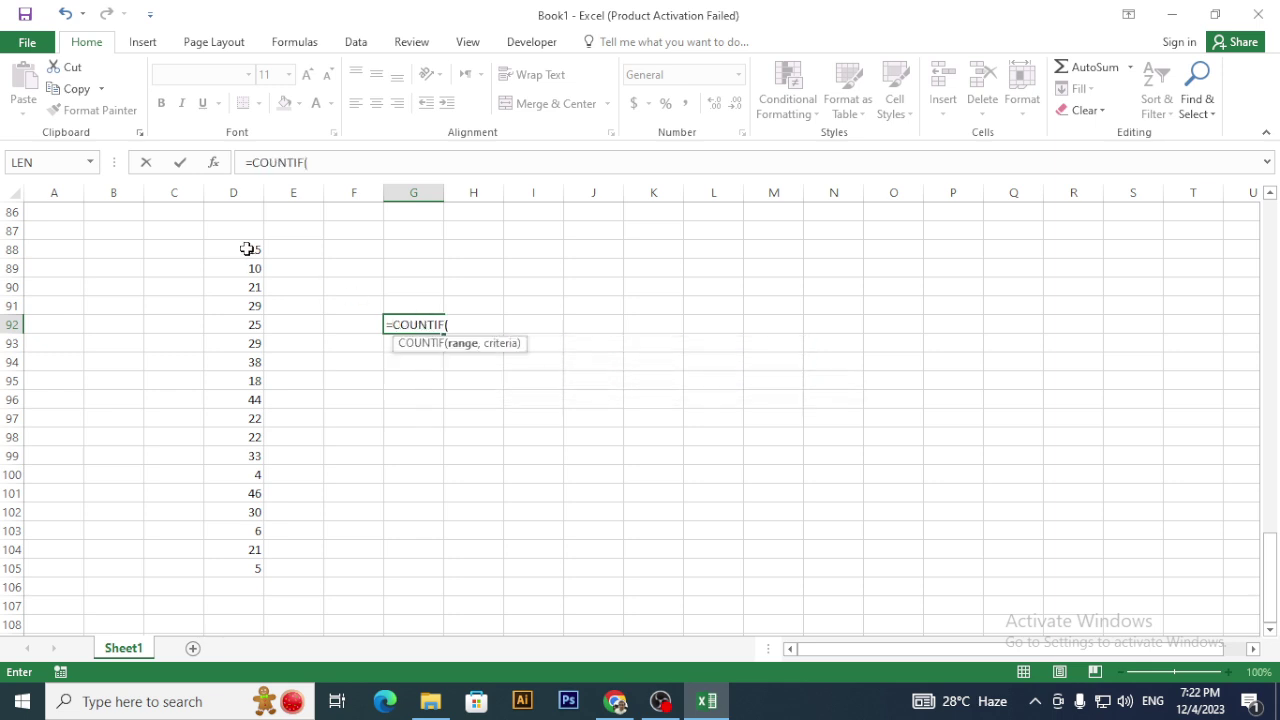
left_click_drag(251, 249, 254, 569)
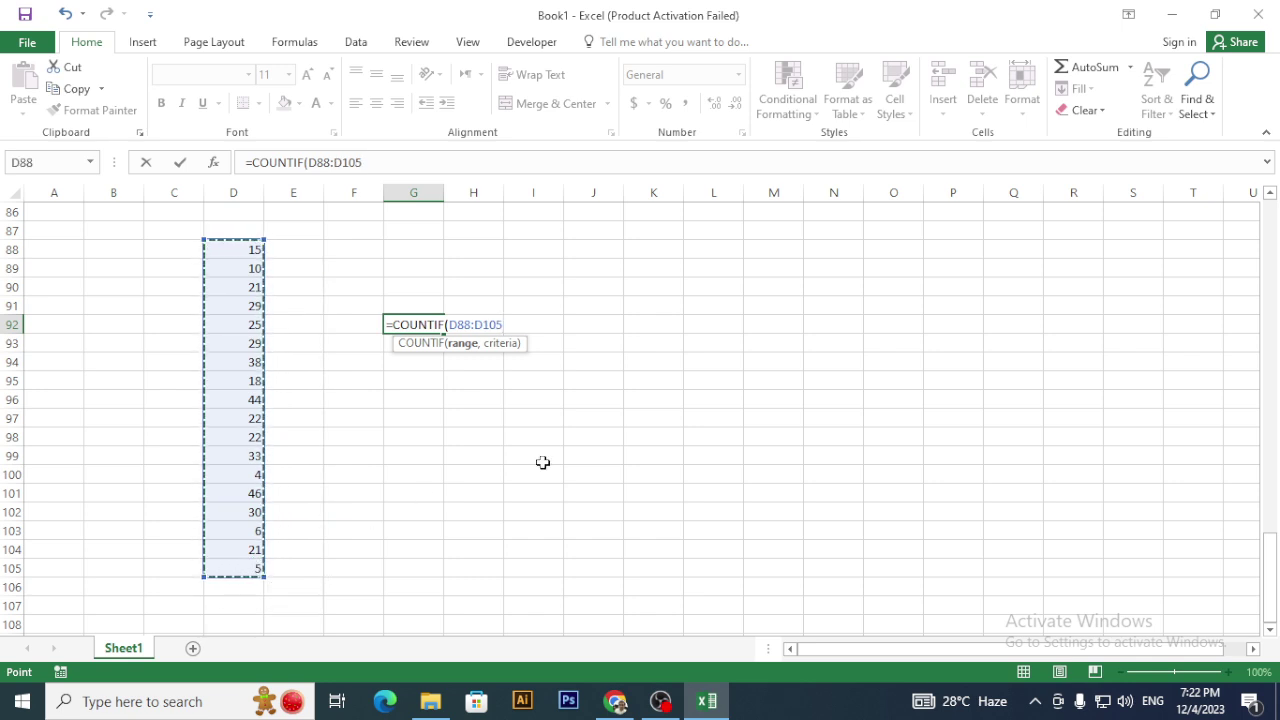
type(",")
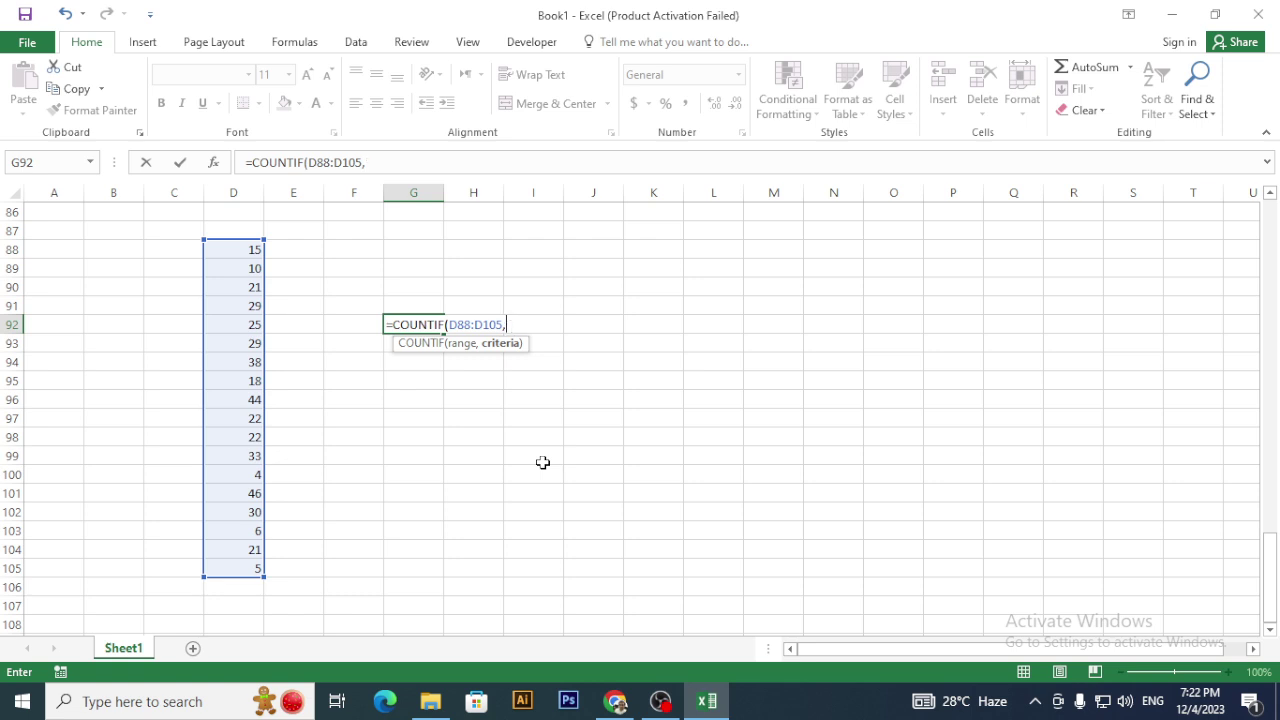
type(">30)")
key("Return")
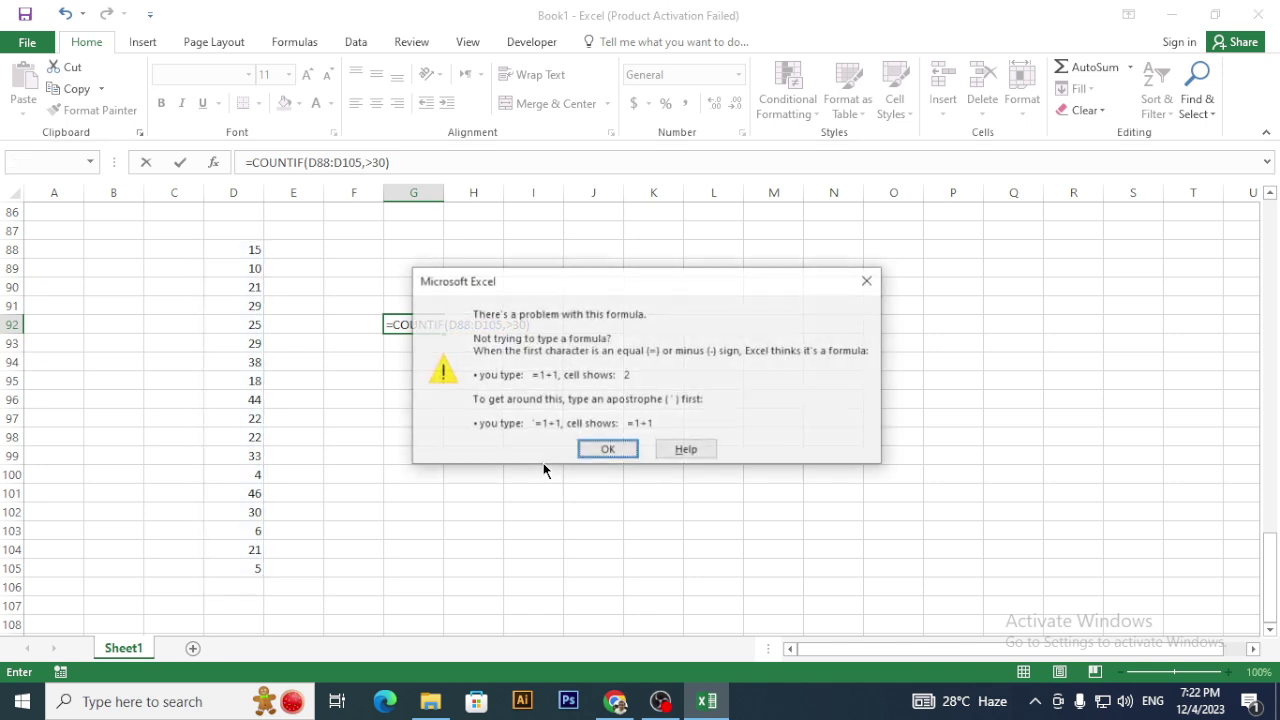
key("Return")
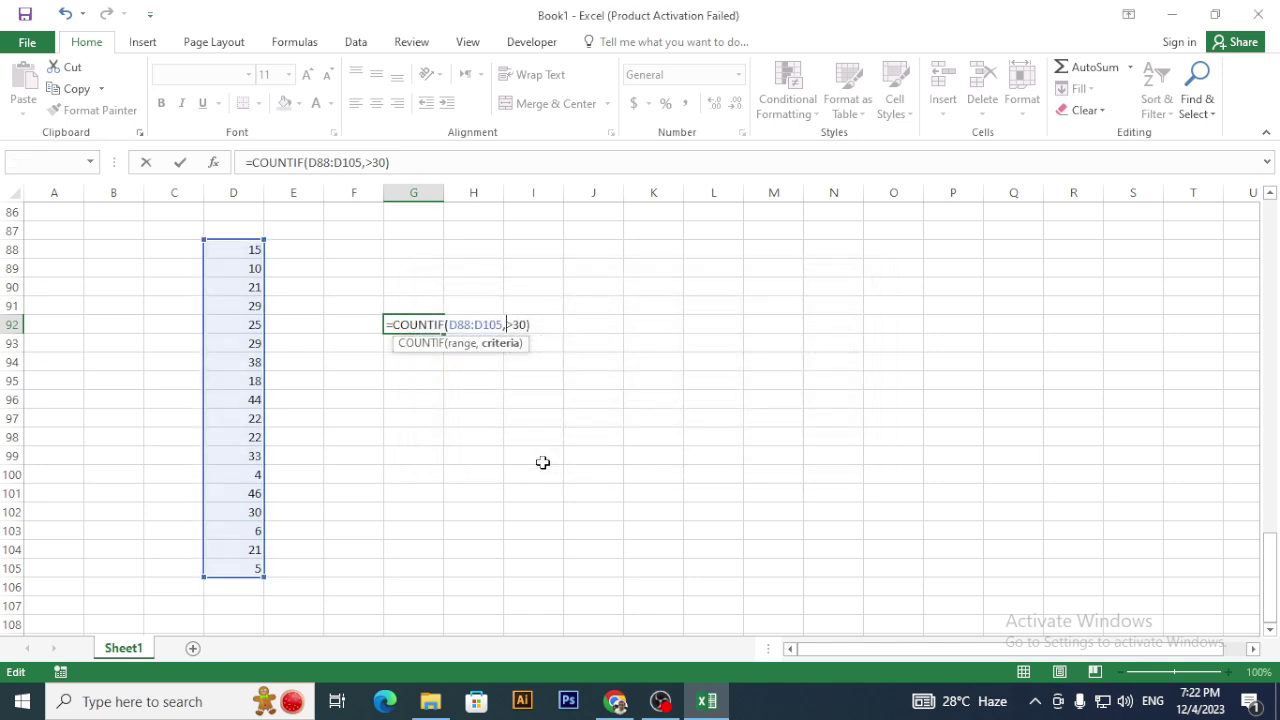
- Enclose the >30 criterion in double quotes so G92 contains =COUNTIF(D88:D105,">30")
type("\"")
key("Right")
type("\"")
key("Return")
key("Up")
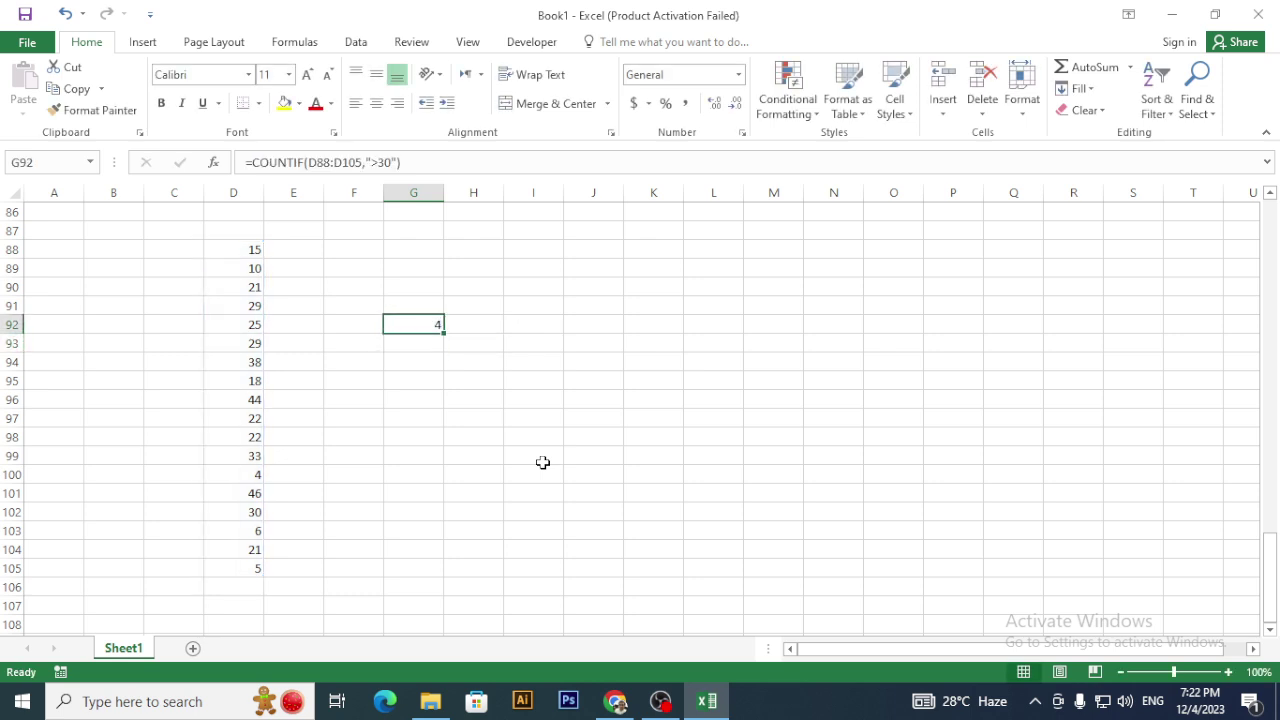
- Set the number in cell D92 to 35 to test the COUNTIF formula
key("Left")
key("Left")
key("Left")
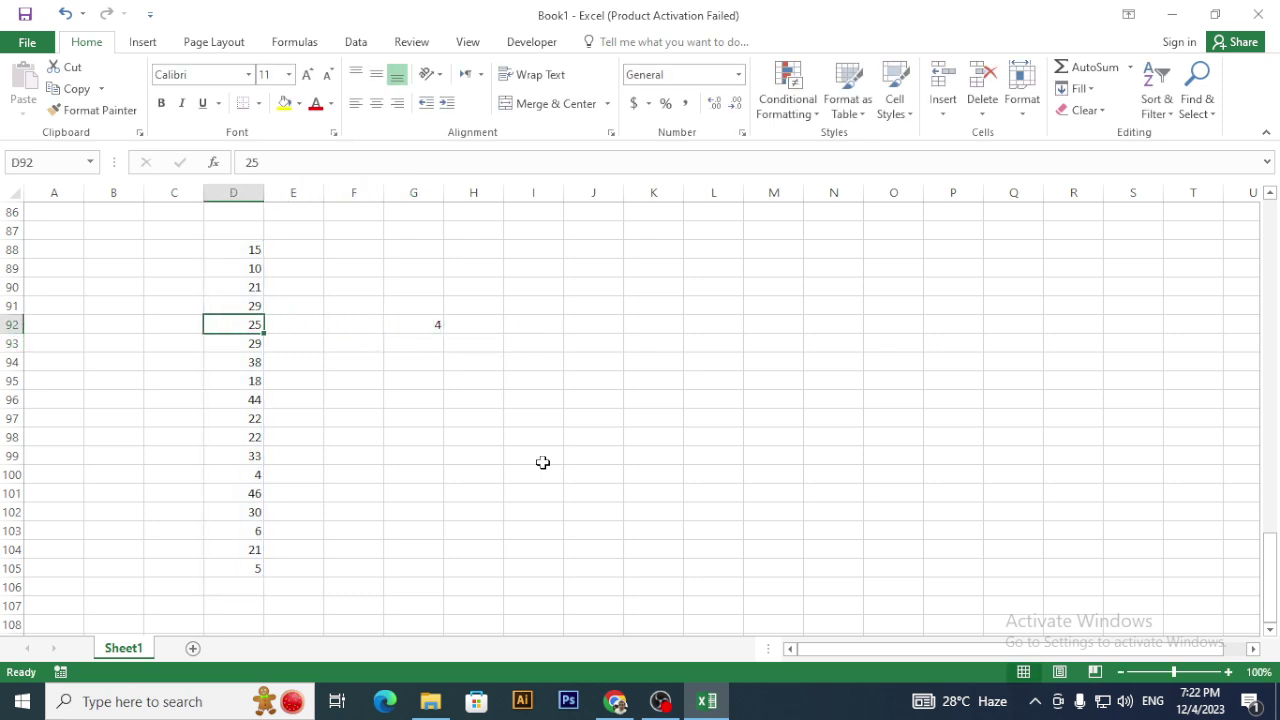
type("35")
key("Return")
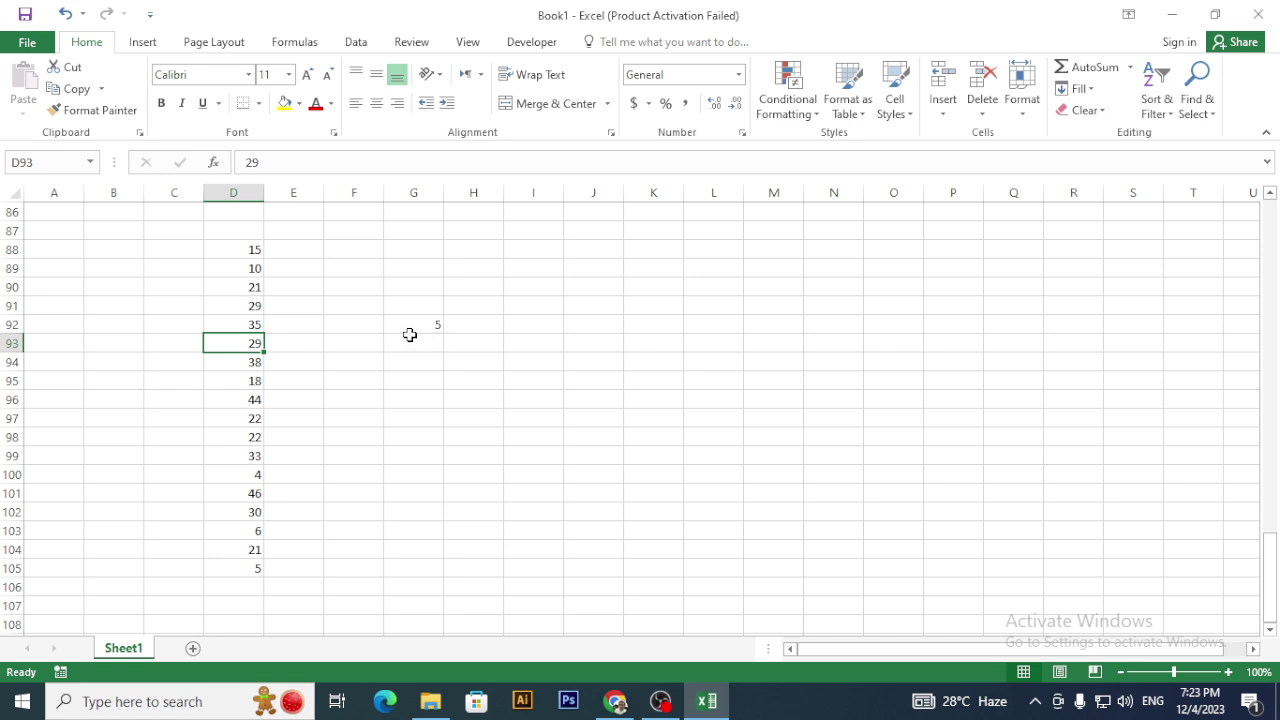
- Set both cells D91 and D92 to 30 to test the formula's boundary value
left_click(253, 305)
type("30")
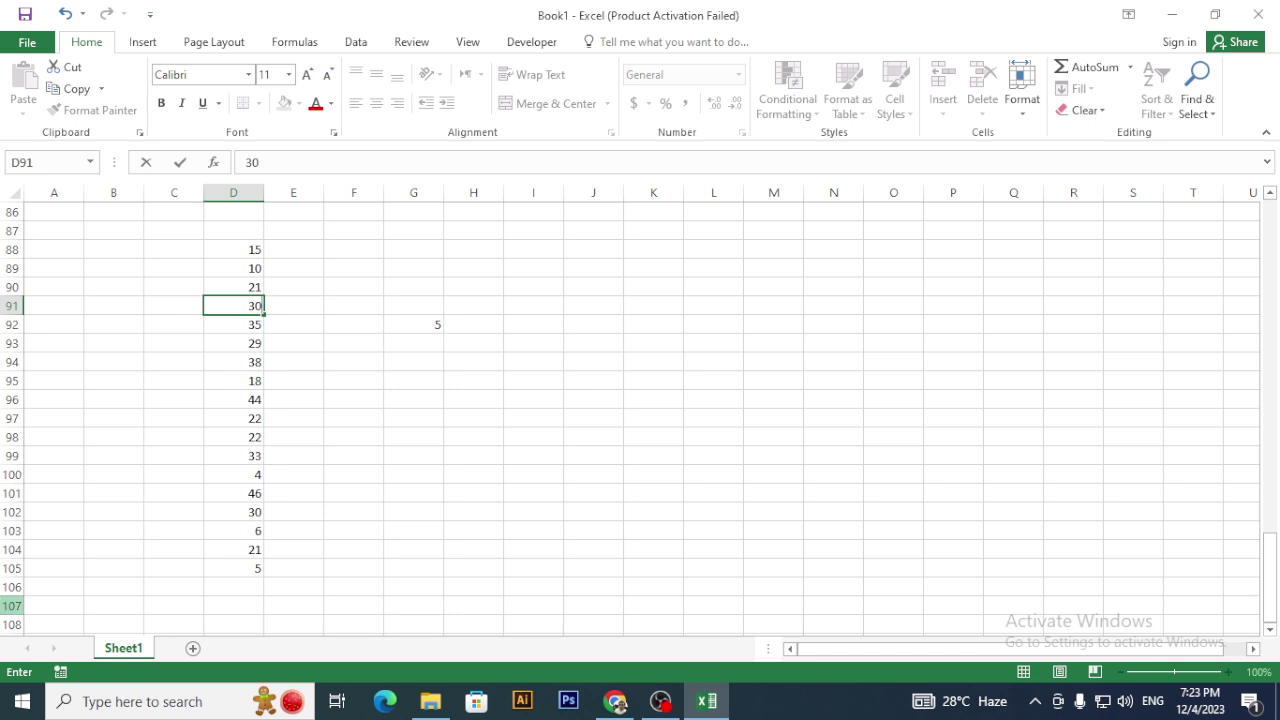
key("Return")
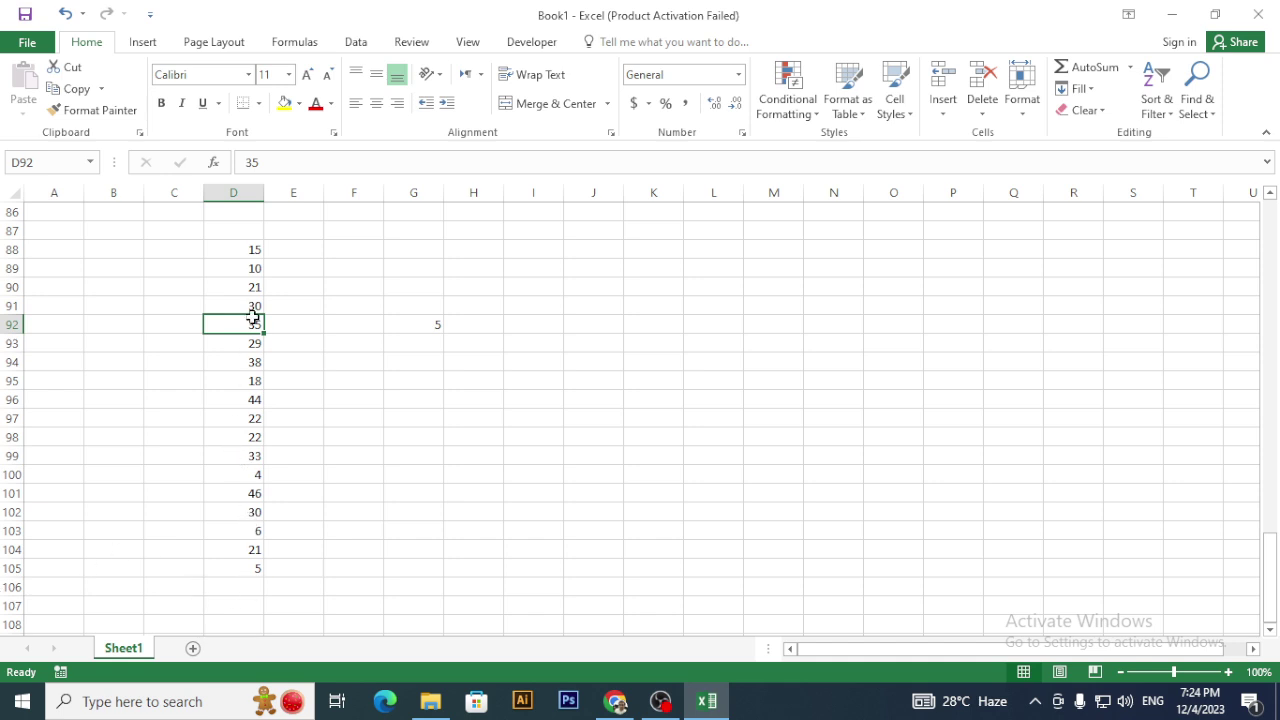
type("30")
key("Return")
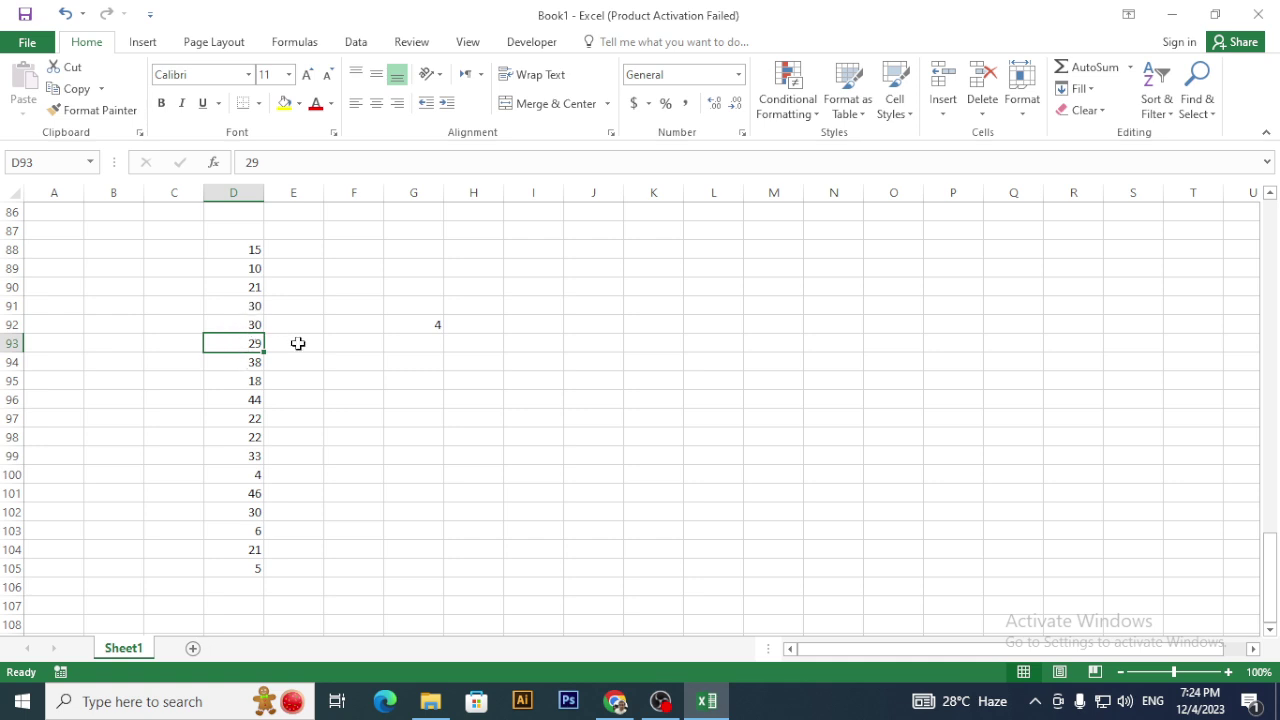
key("alt+Tab")
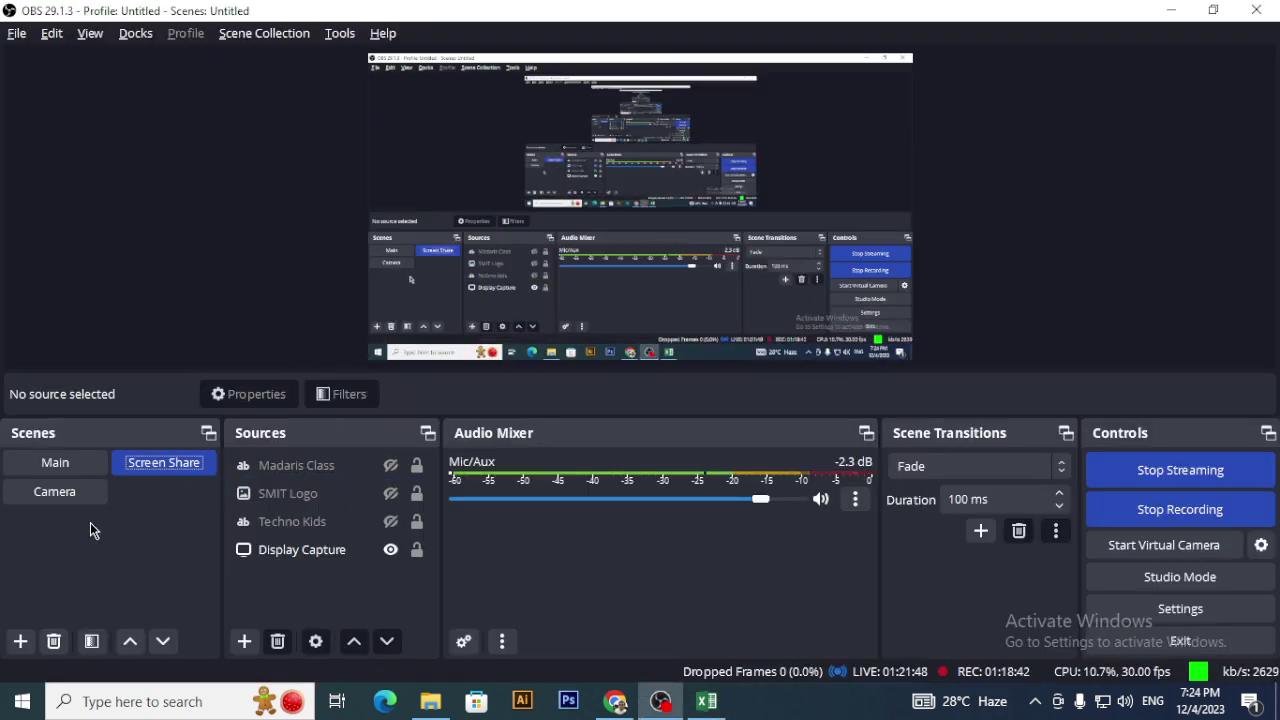
left_click(75, 492)
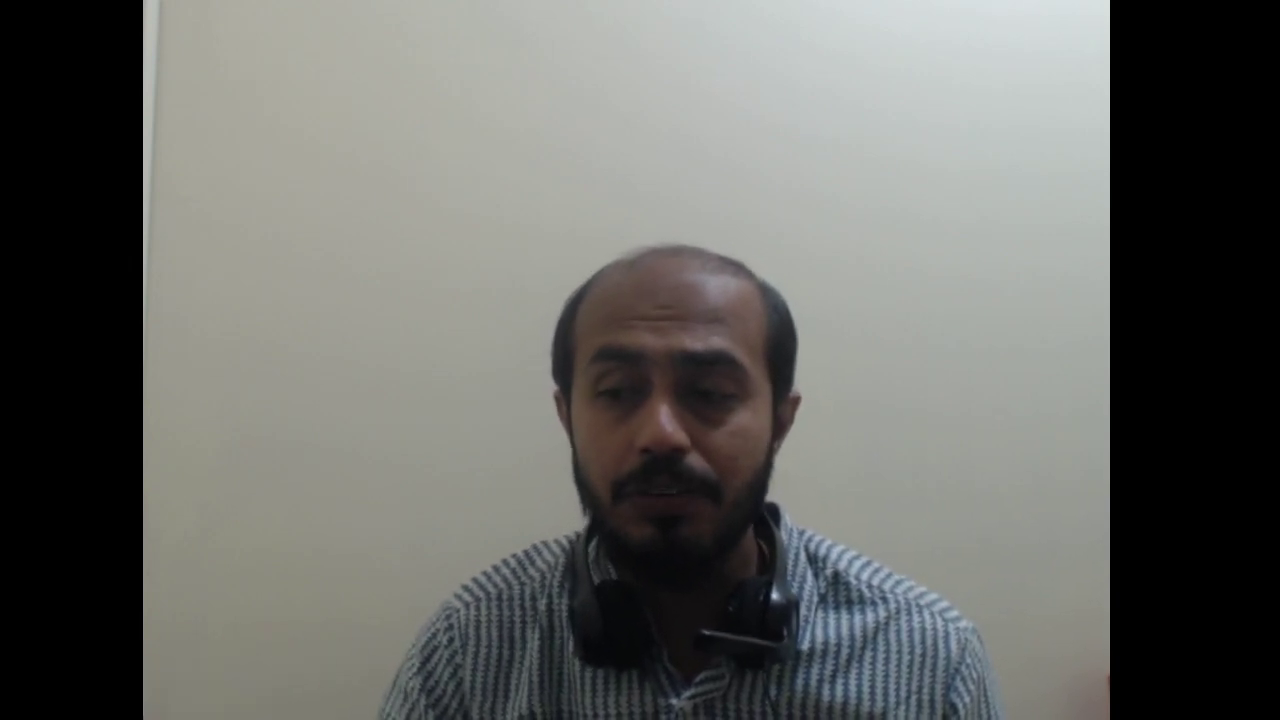
left_click(160, 466)
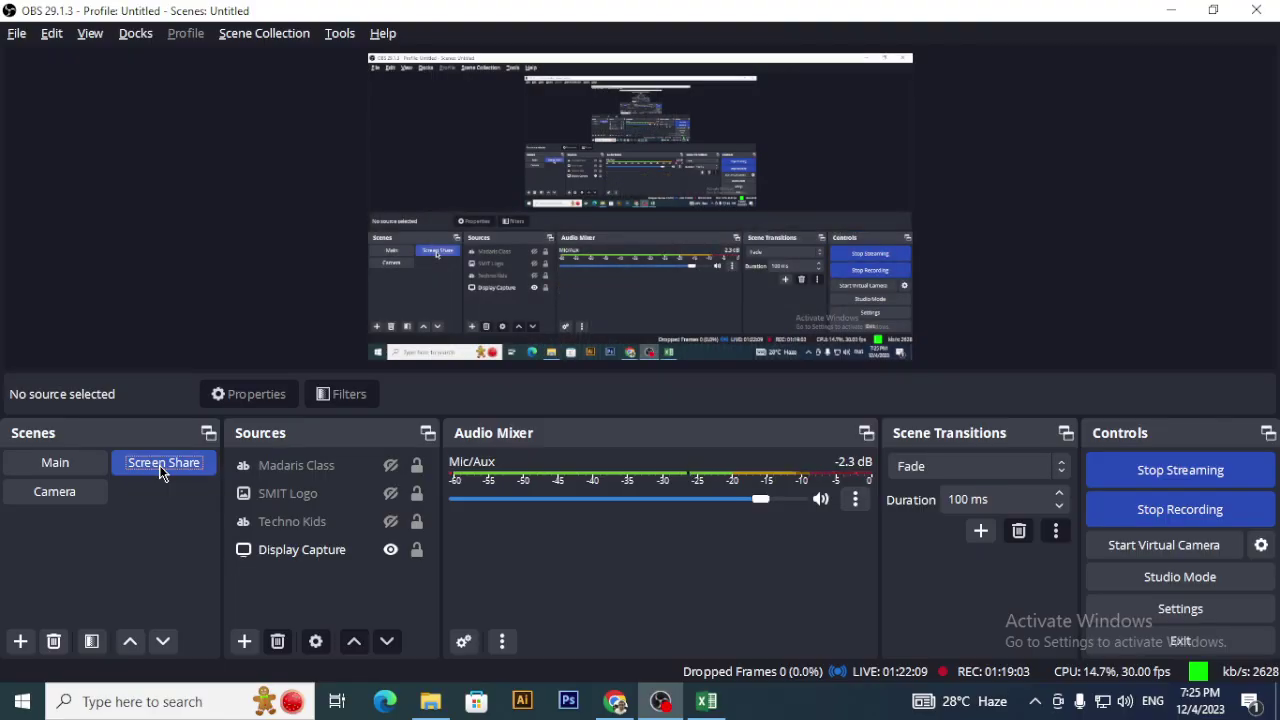
key("alt+Tab")
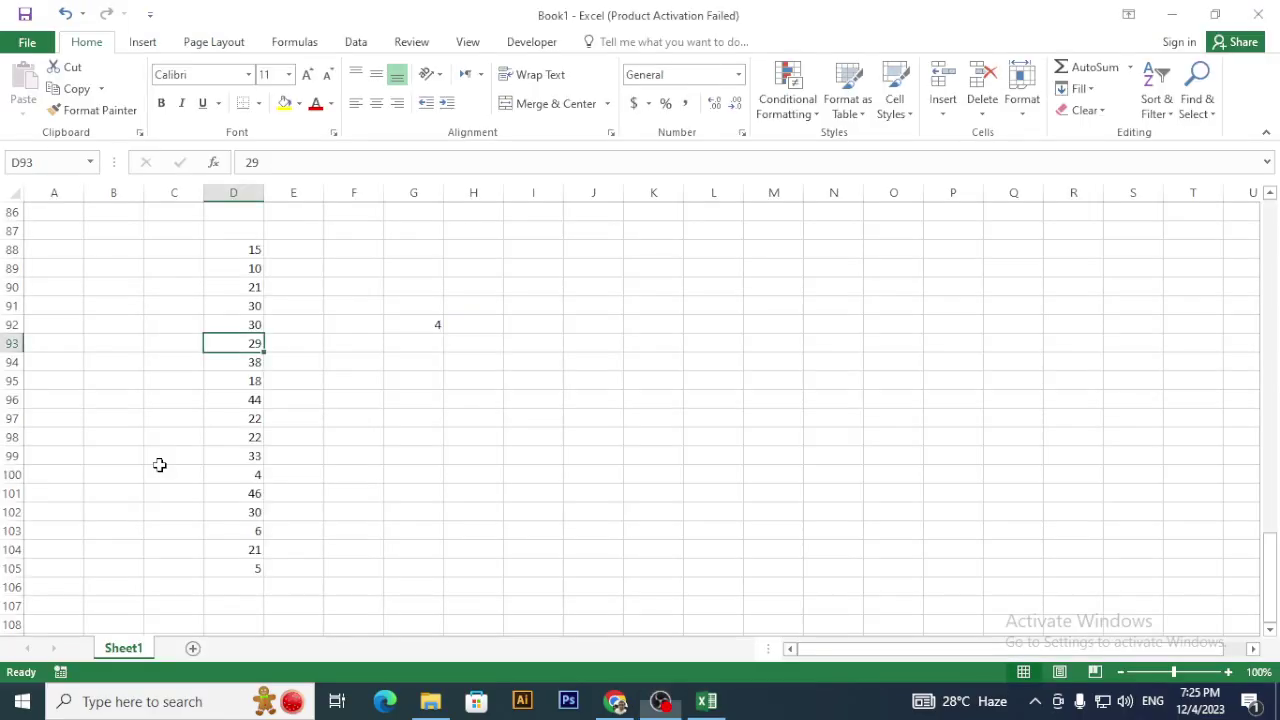
double_click(387, 325)
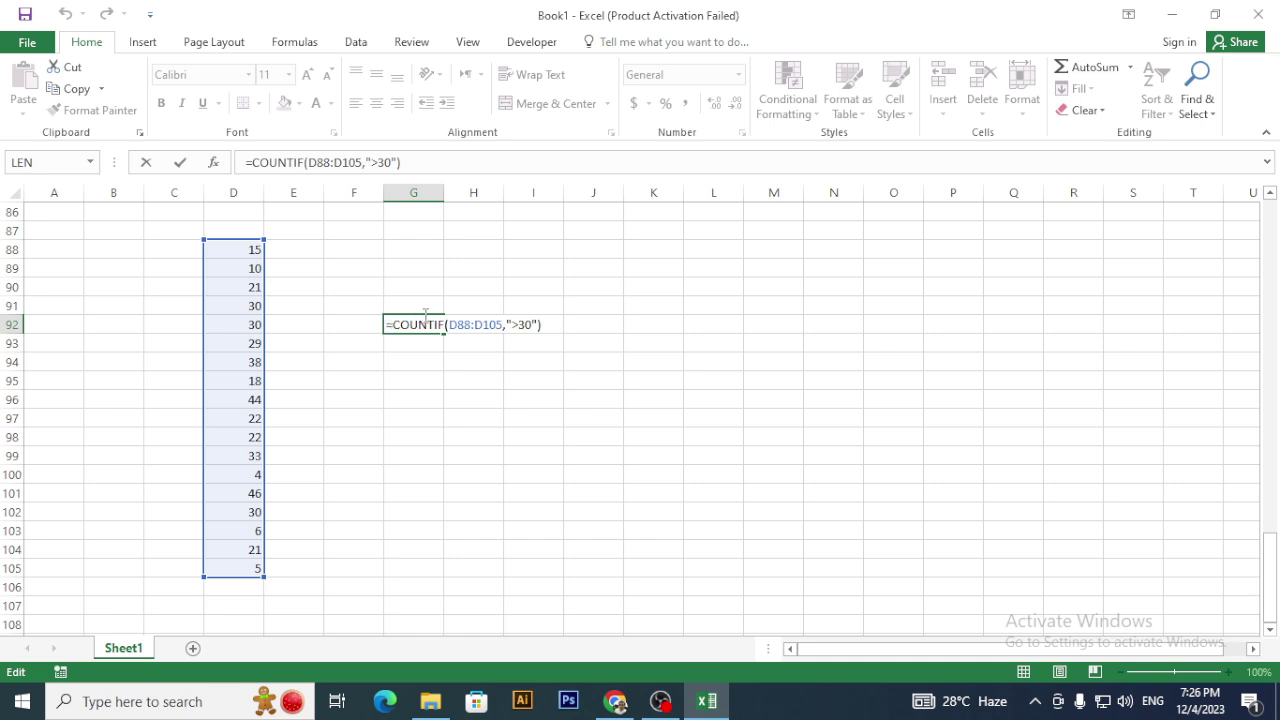
key("ctrl+Return")
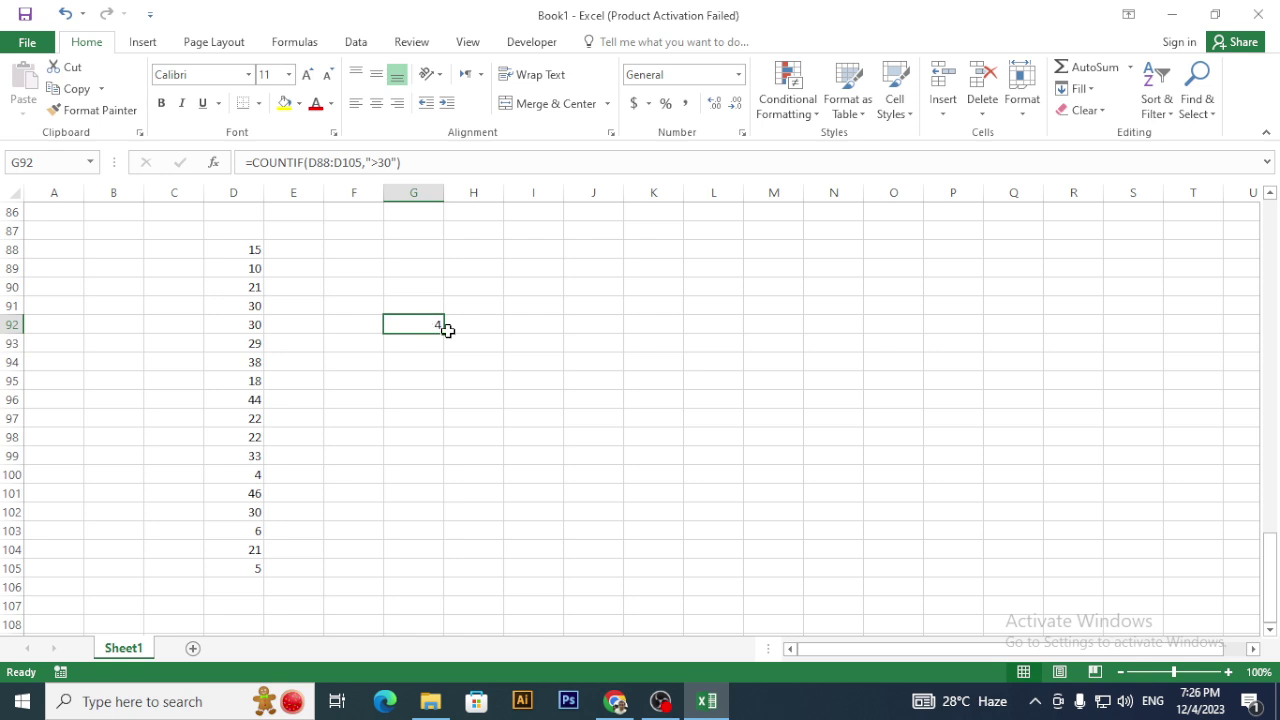
key("alt+Tab")
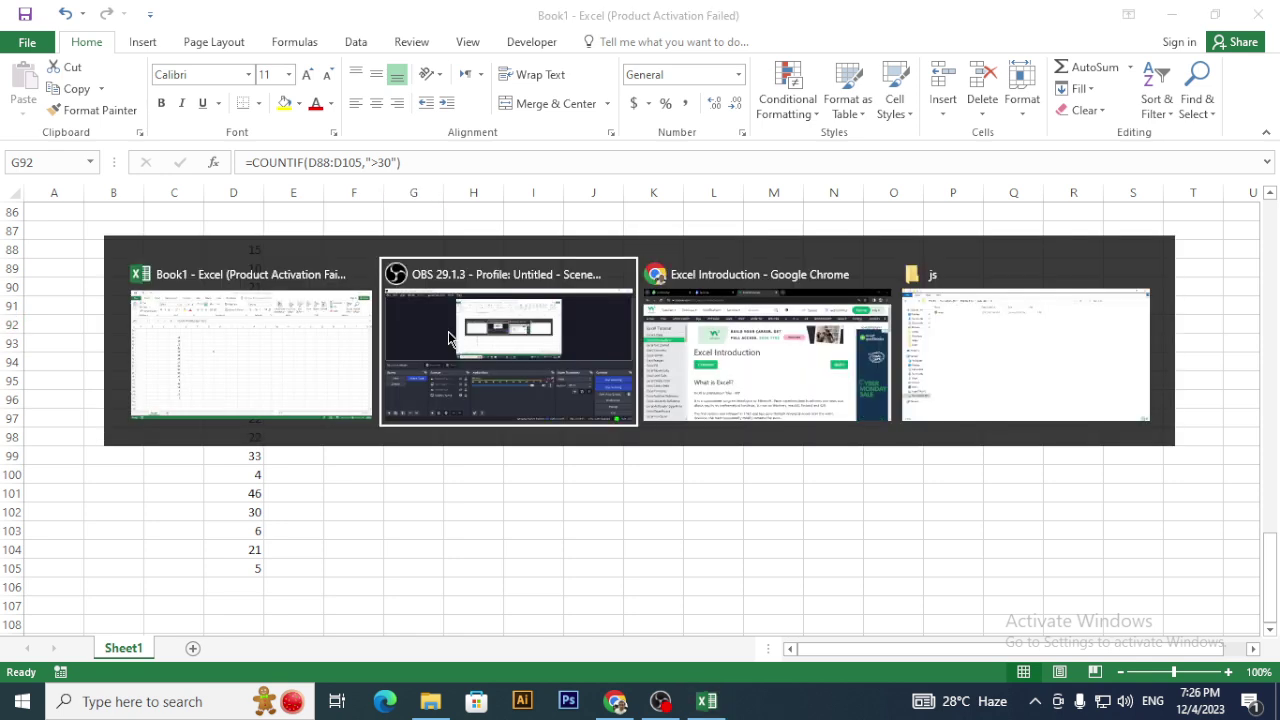
left_click(40, 490)
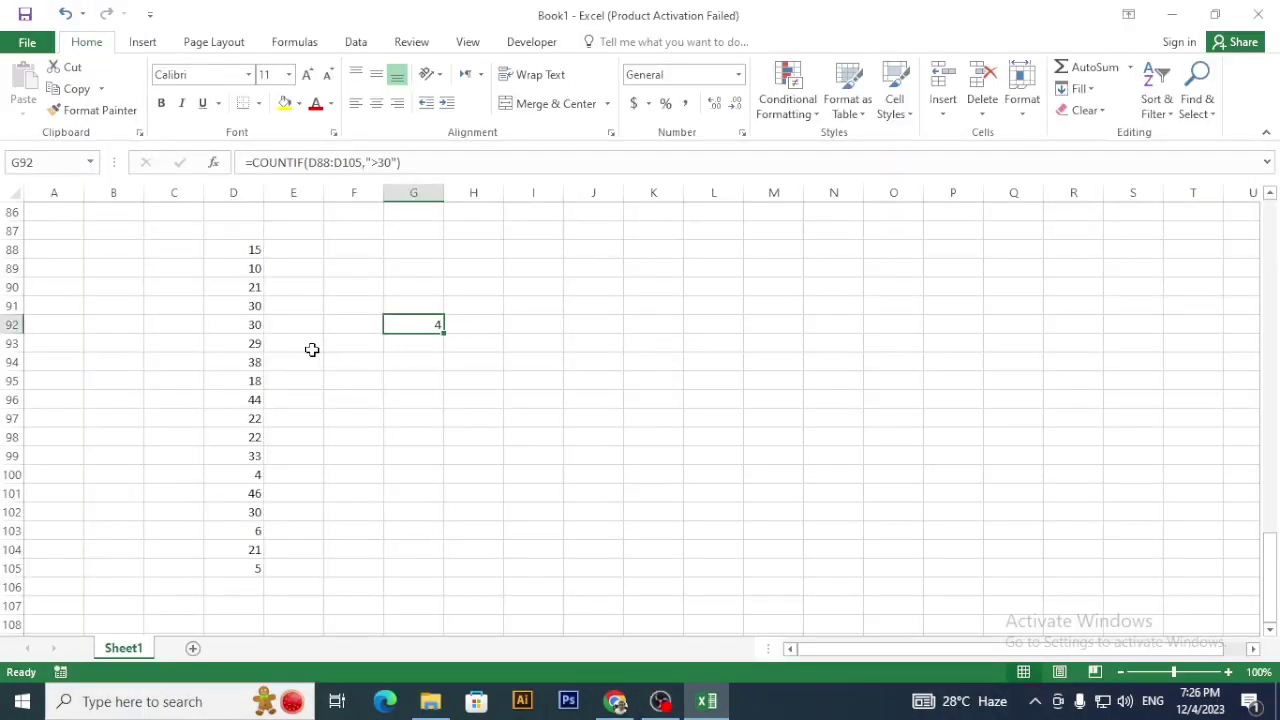
- Change the COUNTIF criterion in G92 to ">29"
double_click(421, 326)
key("End")
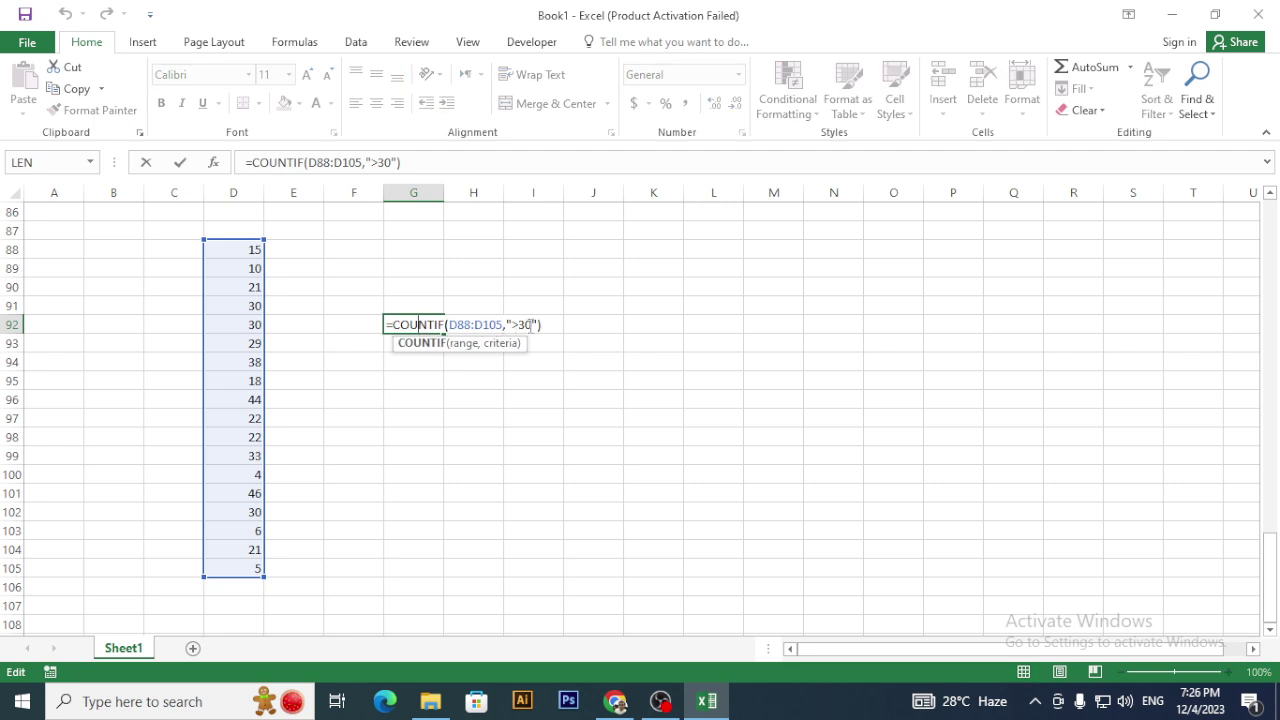
key("Left")
key("Left")
key("BackSpace")
key("BackSpace")
type("29")
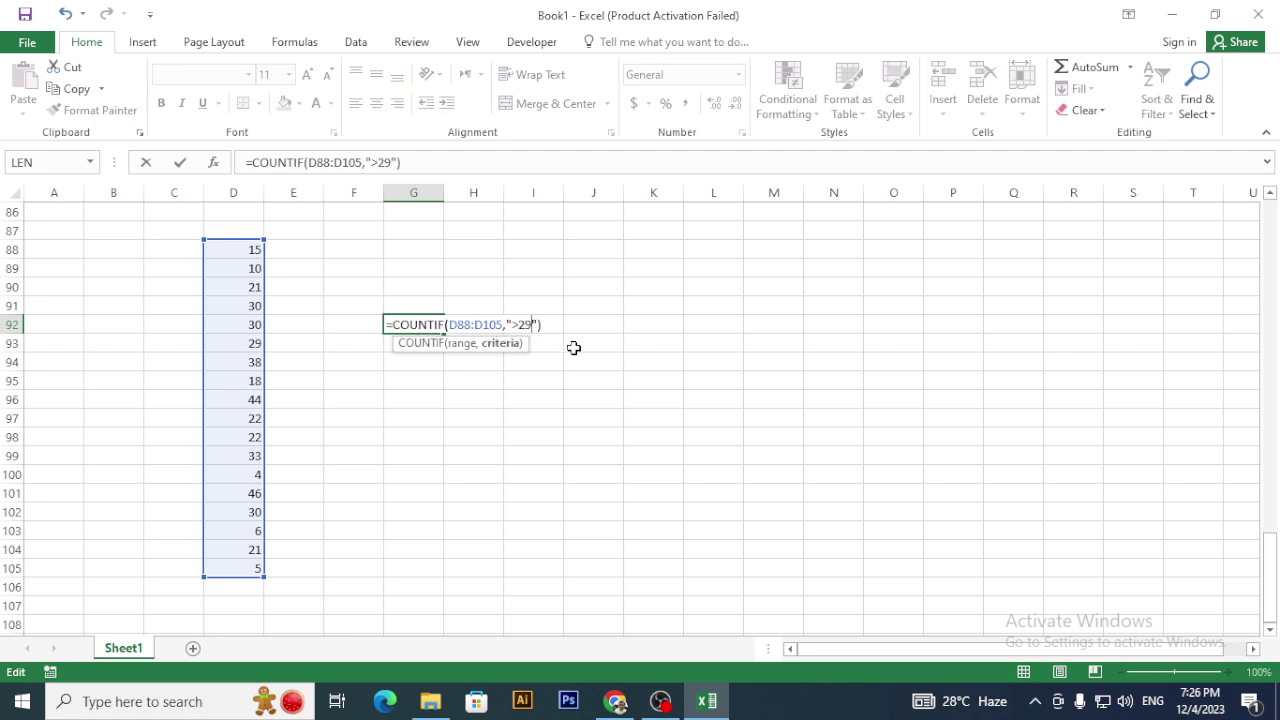
key("Return")
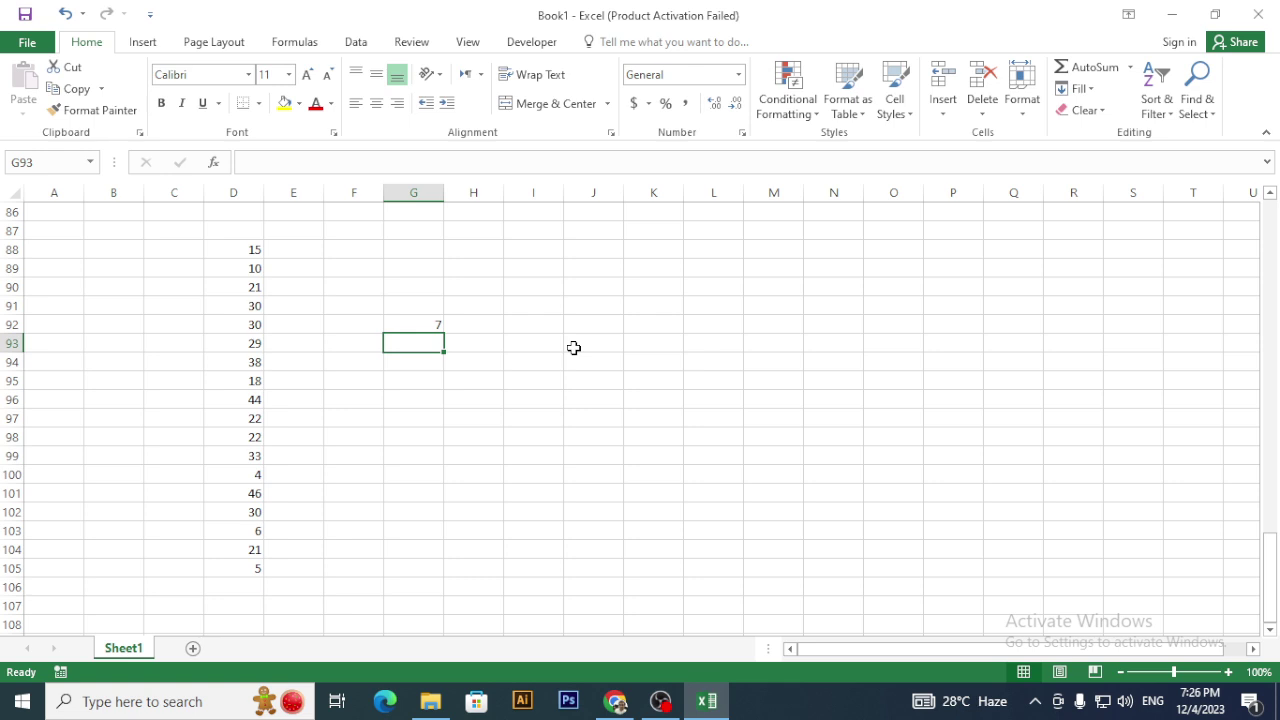
key("Up")
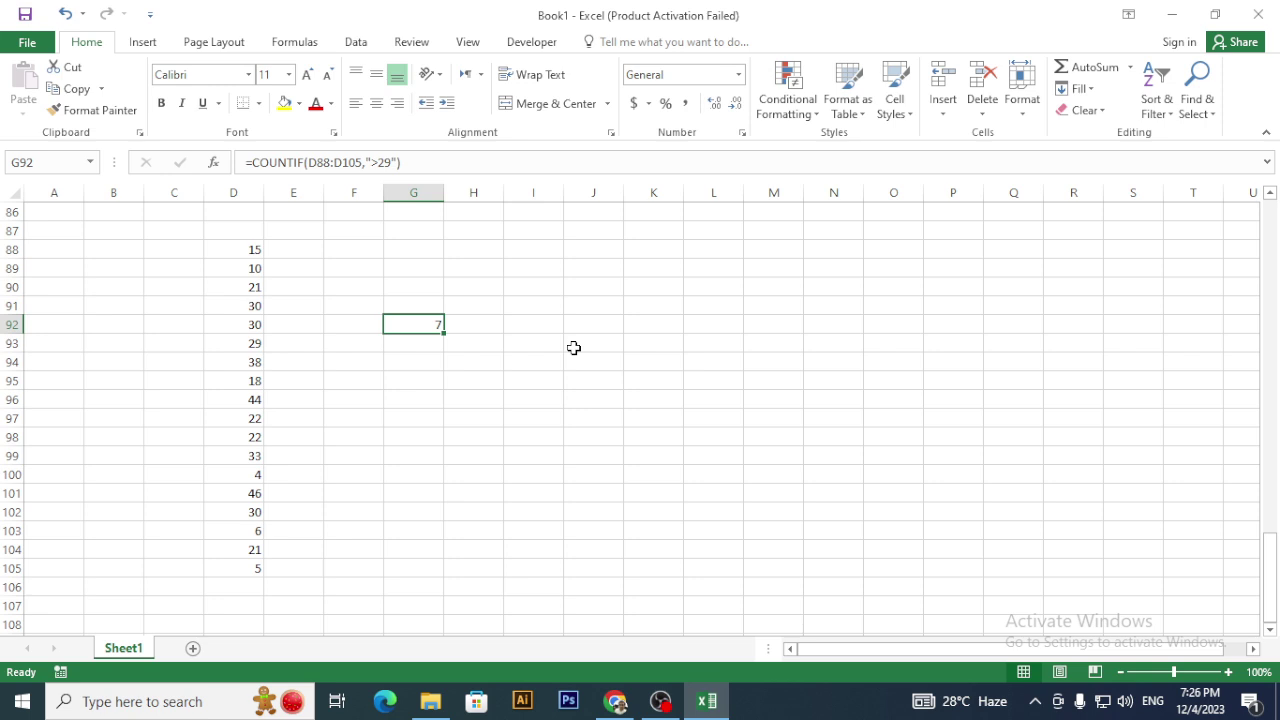
- Undo the last criterion change in G92 and set the COUNTIF criterion to ">=30"
key("ctrl+z")
key("F2")
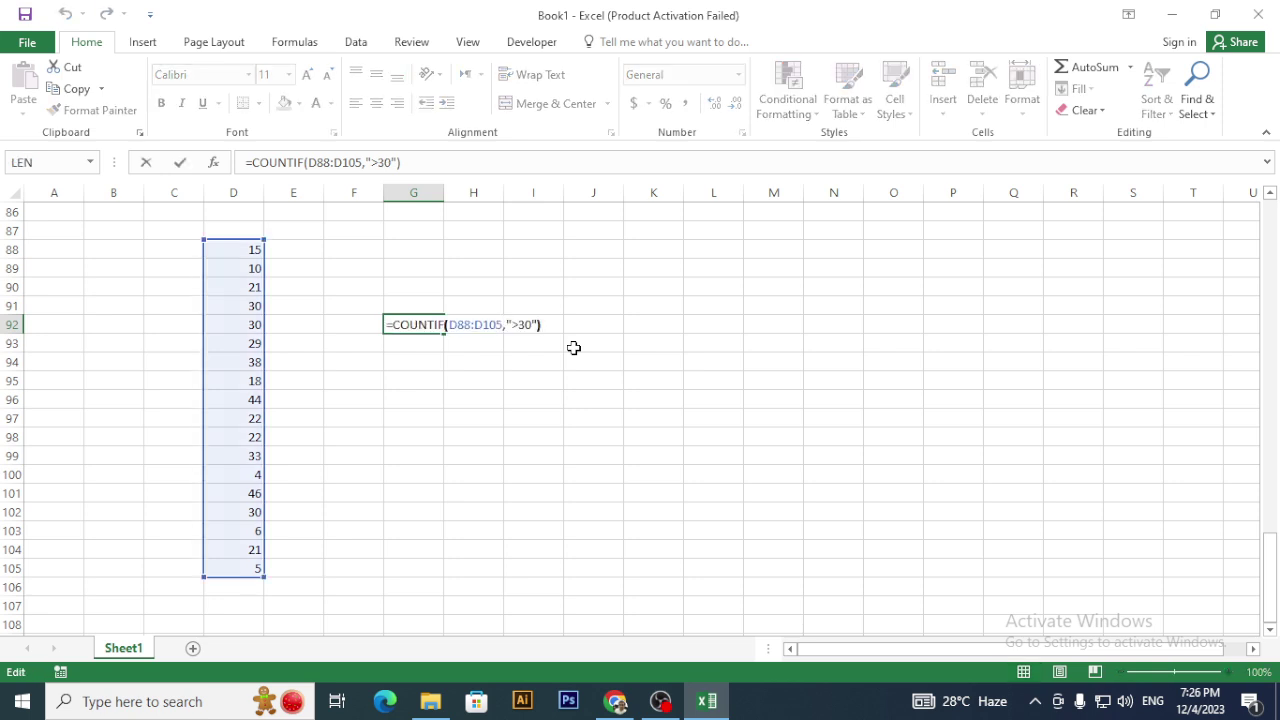
key("Left")
type("=")
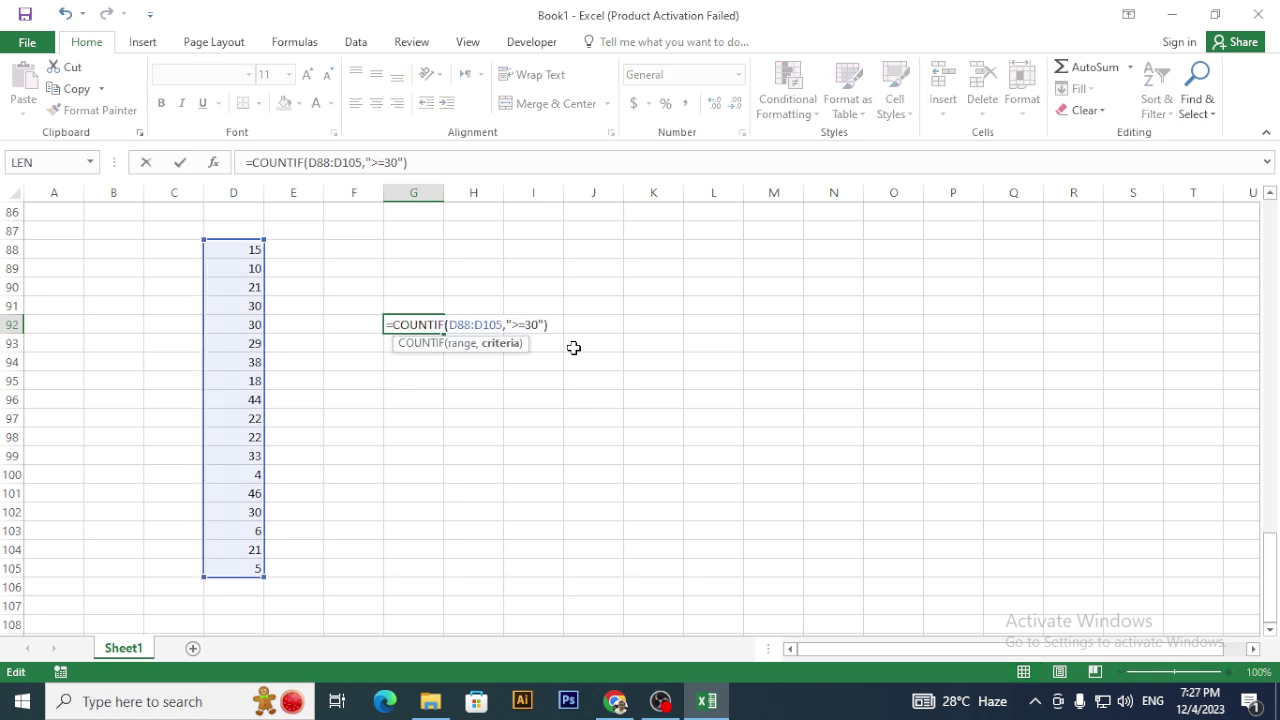
key("Return")
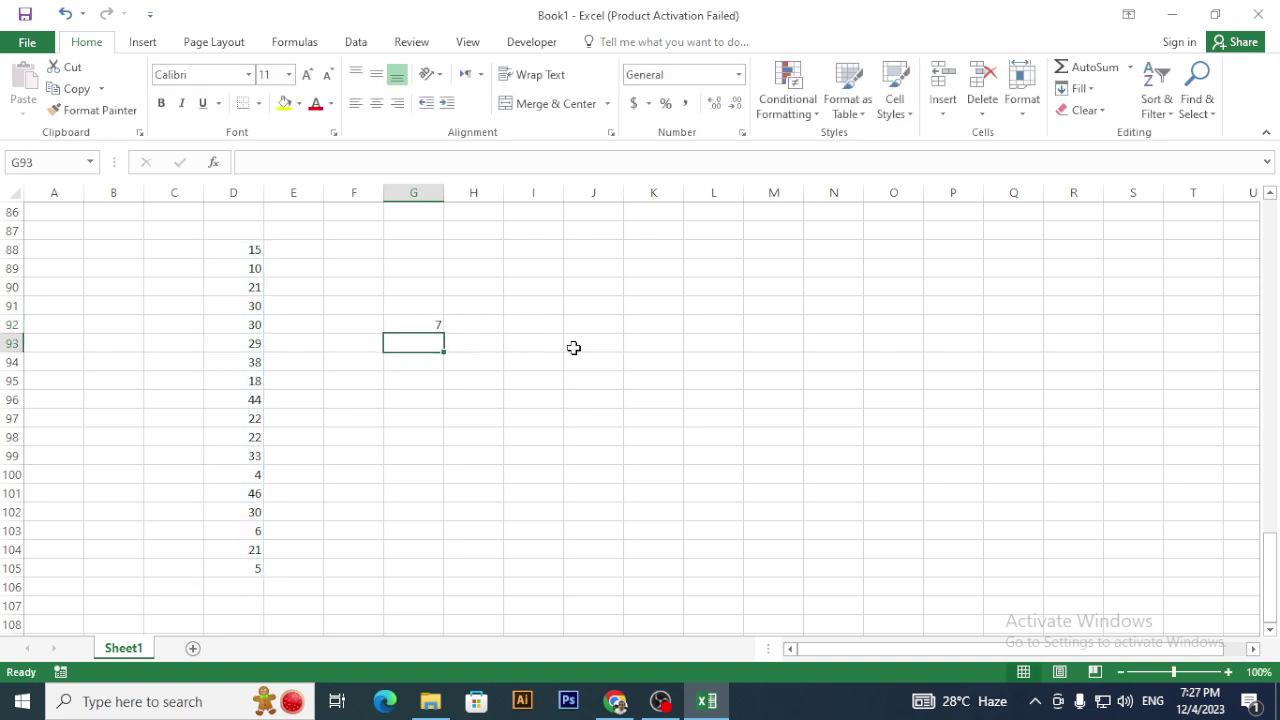
- Try the reversed operator order in G92 by changing the COUNTIF criterion to "=>30"
left_click(400, 324)
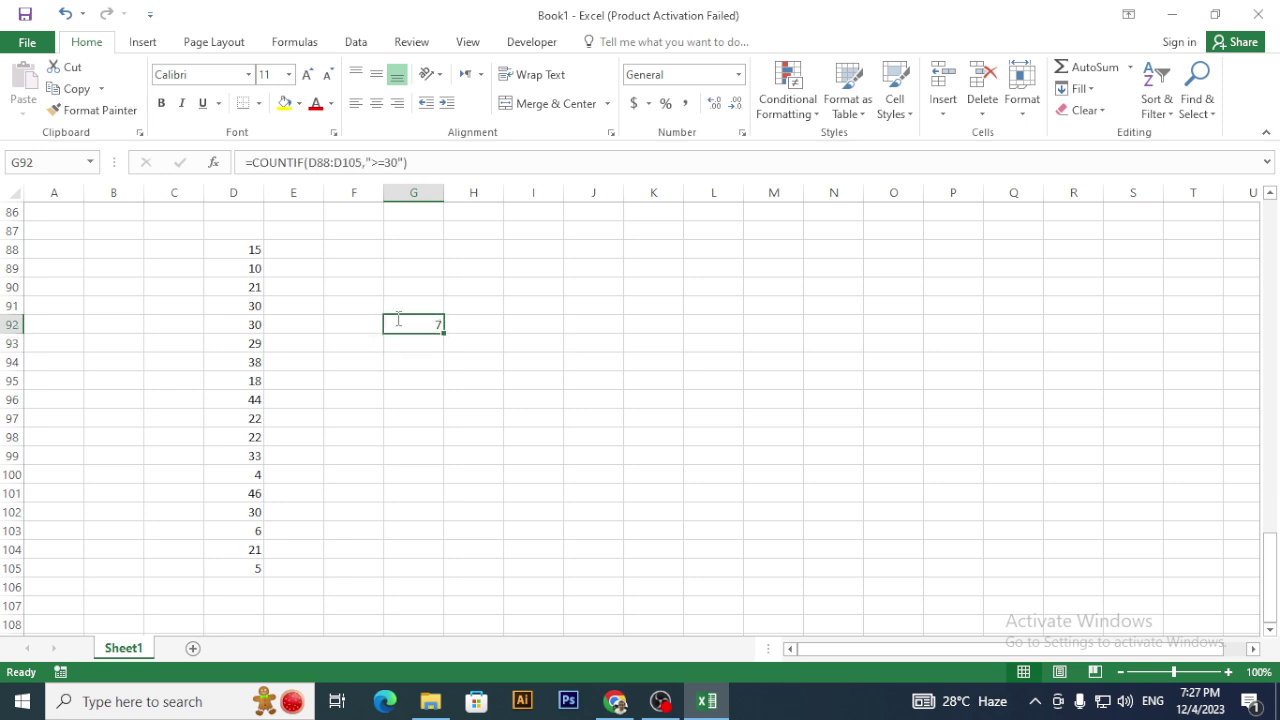
key("F2")
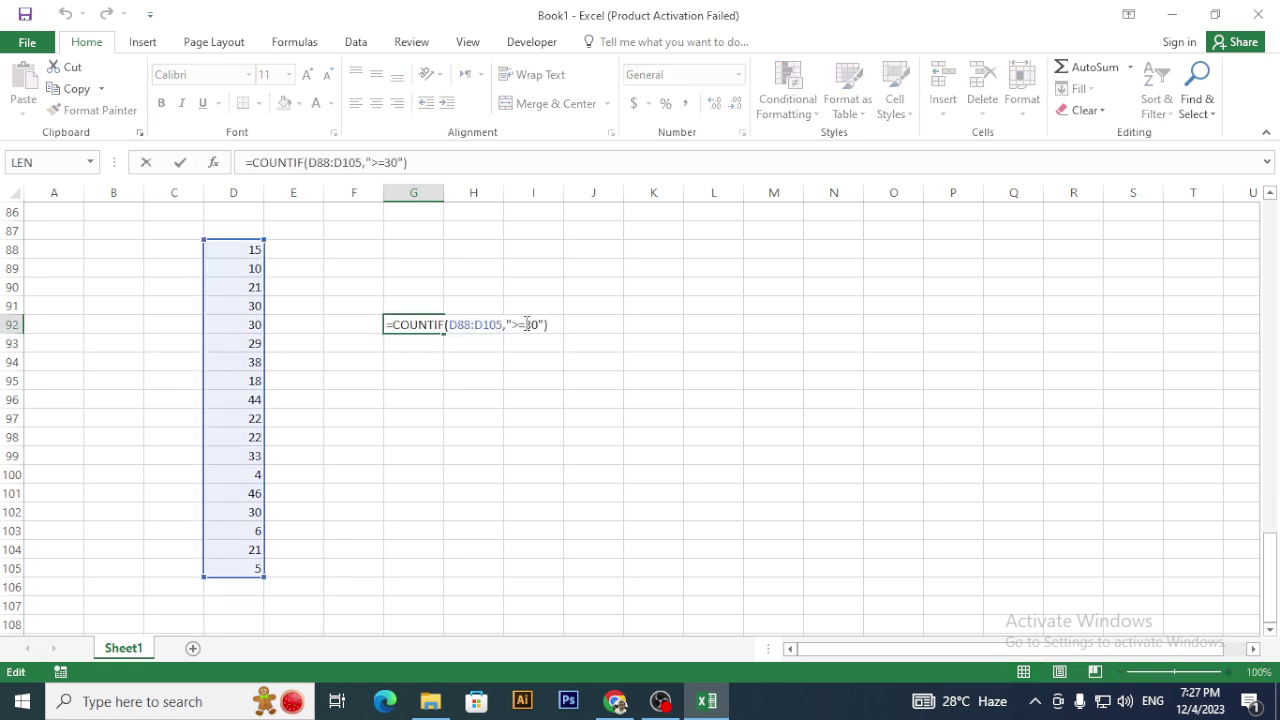
left_click(527, 324)
key("BackSpace")
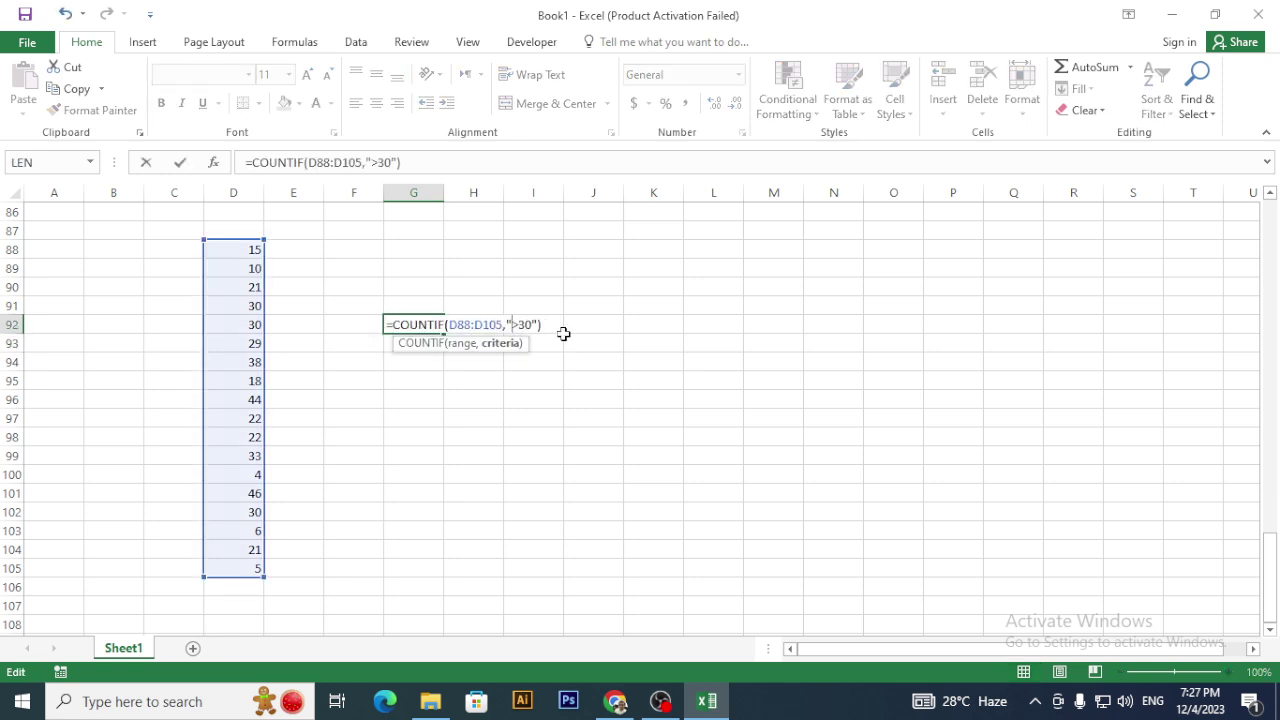
type("=")
key("Return")
key("Up")
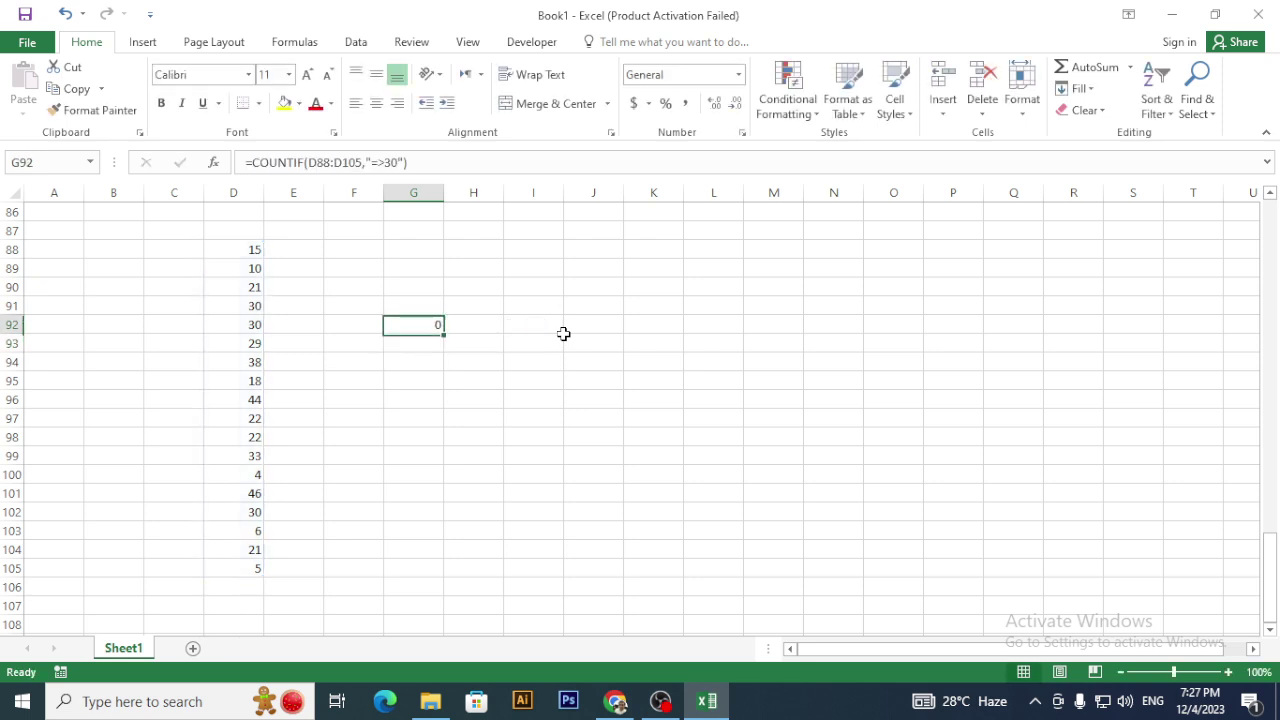
- Correct the operator order in G92 so the formula reads =COUNTIF(D88:D105,">=30")
key("F2")
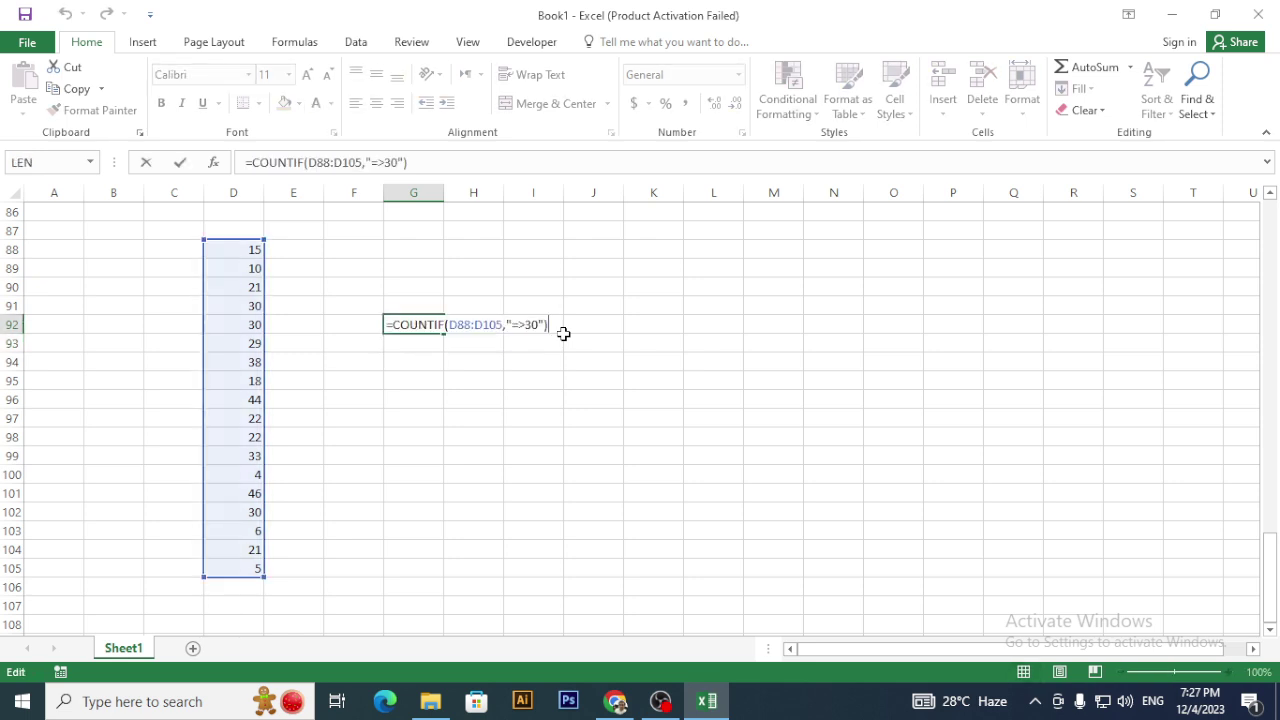
key("Left")
key("Left")
key("Left")
key("Left")
key("Left")
key("BackSpace")
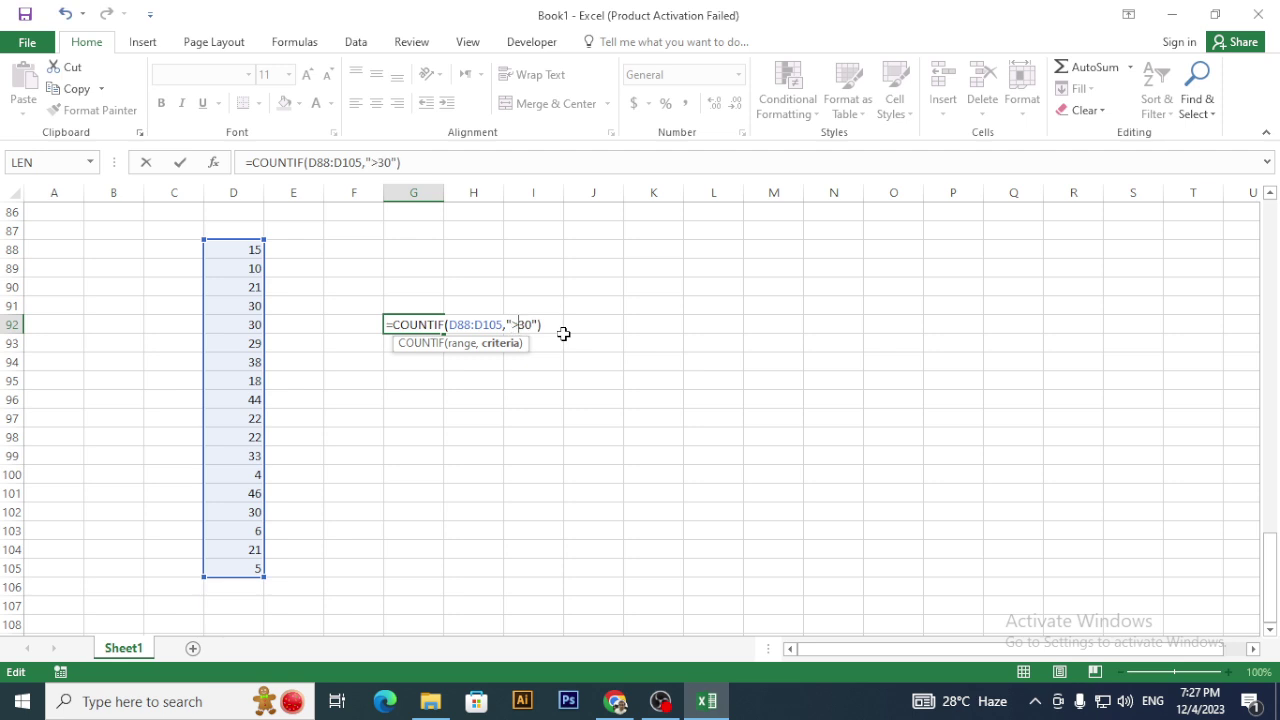
key("Right")
type("=")
key("Return")
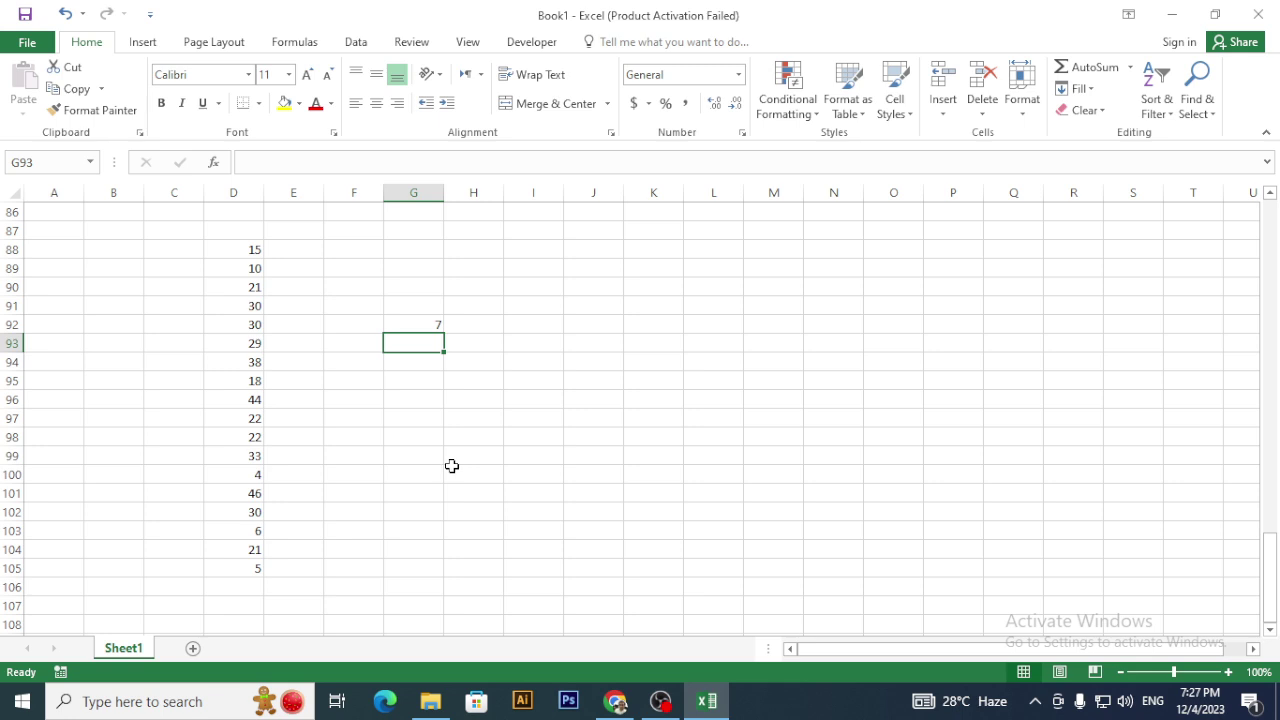
left_click(398, 328)
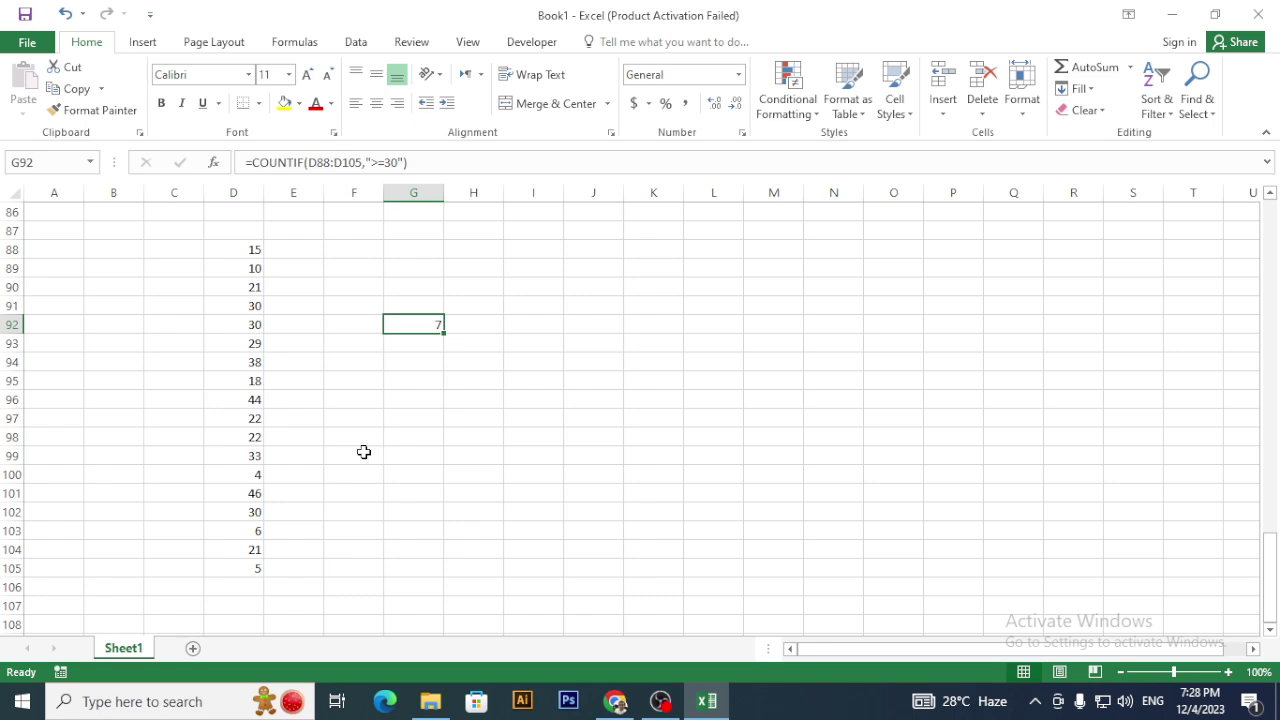
key("alt+Tab")
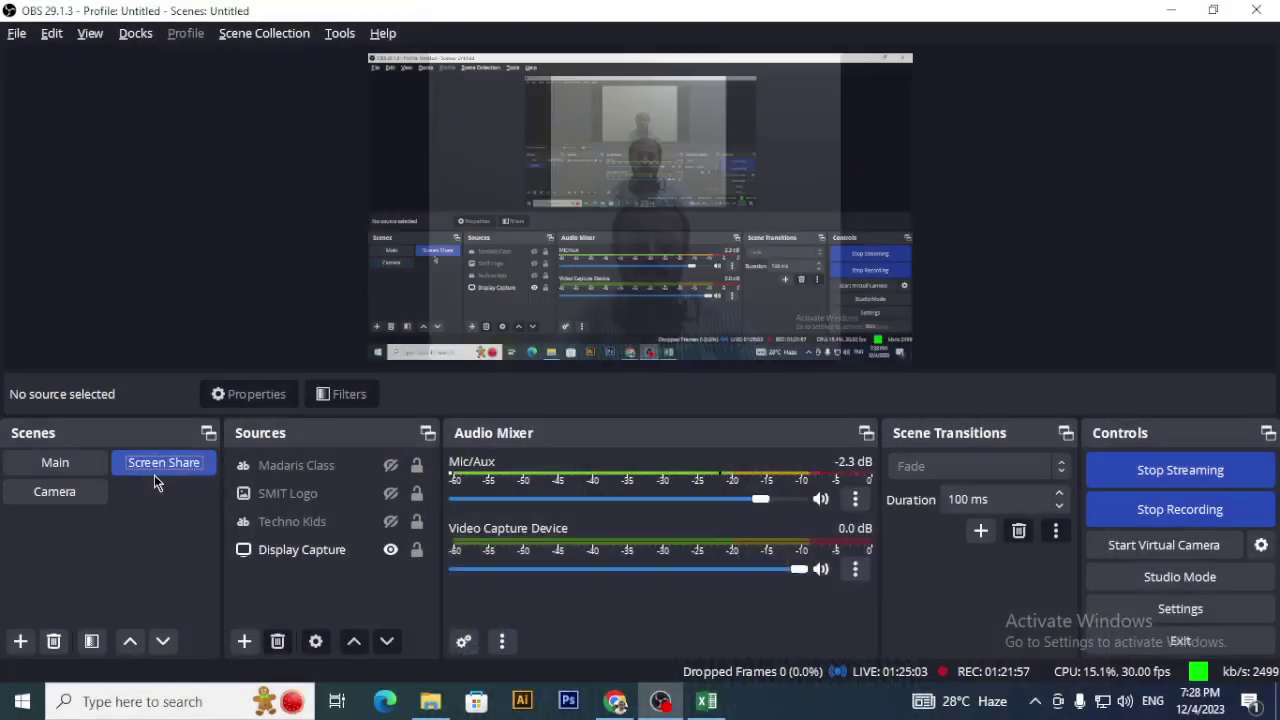
key("alt+Tab")
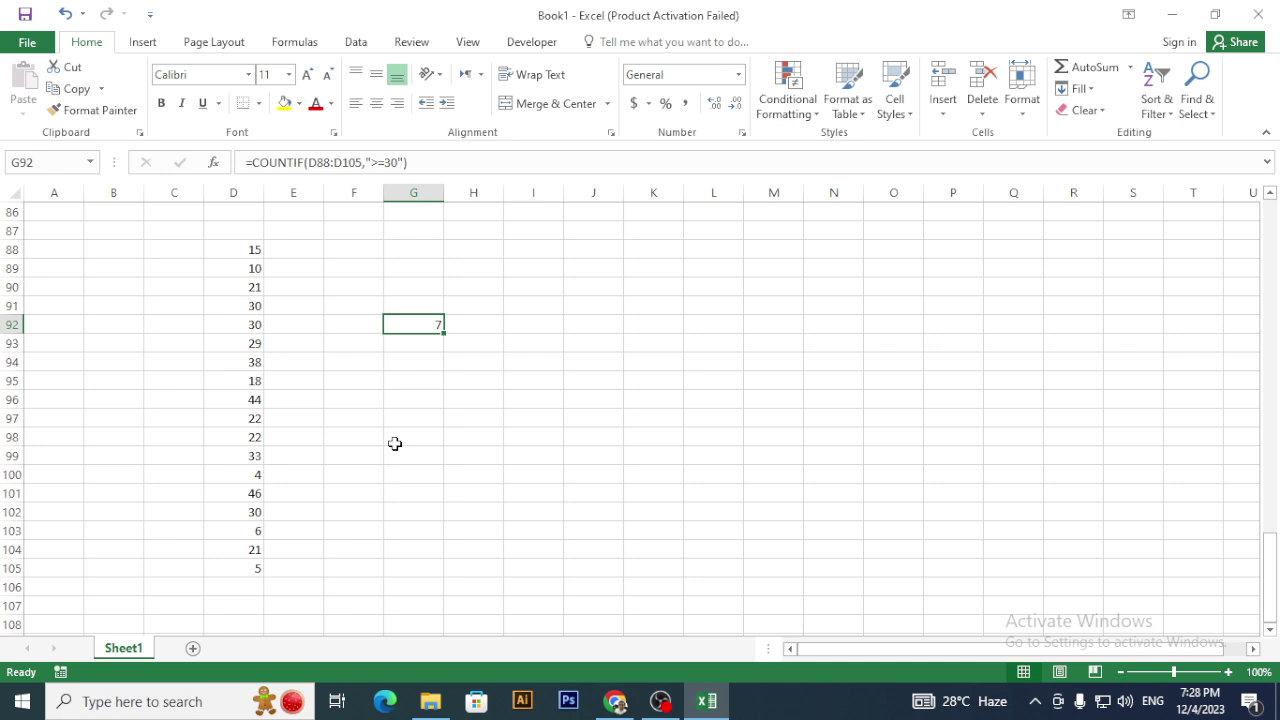
left_click(517, 376)
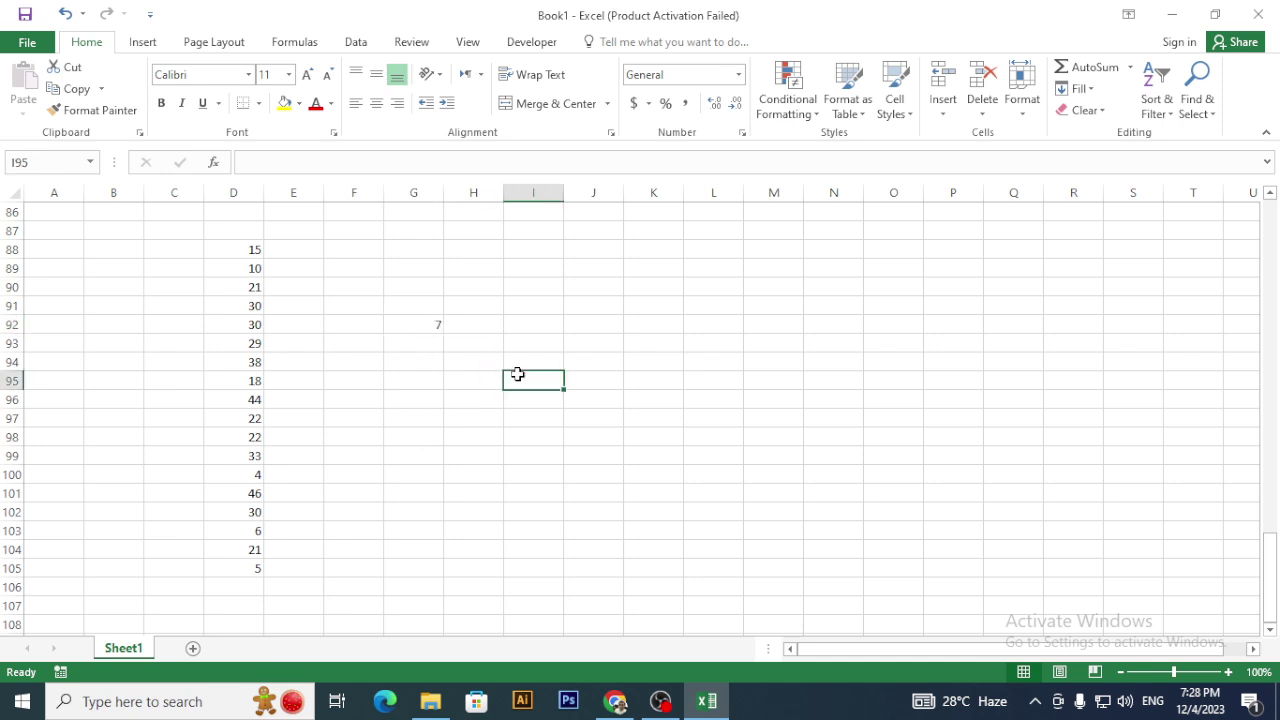
- Begin a COUNTIF formula in cell G94 with D88:D105 as its range
left_click(406, 364)
type("=count")
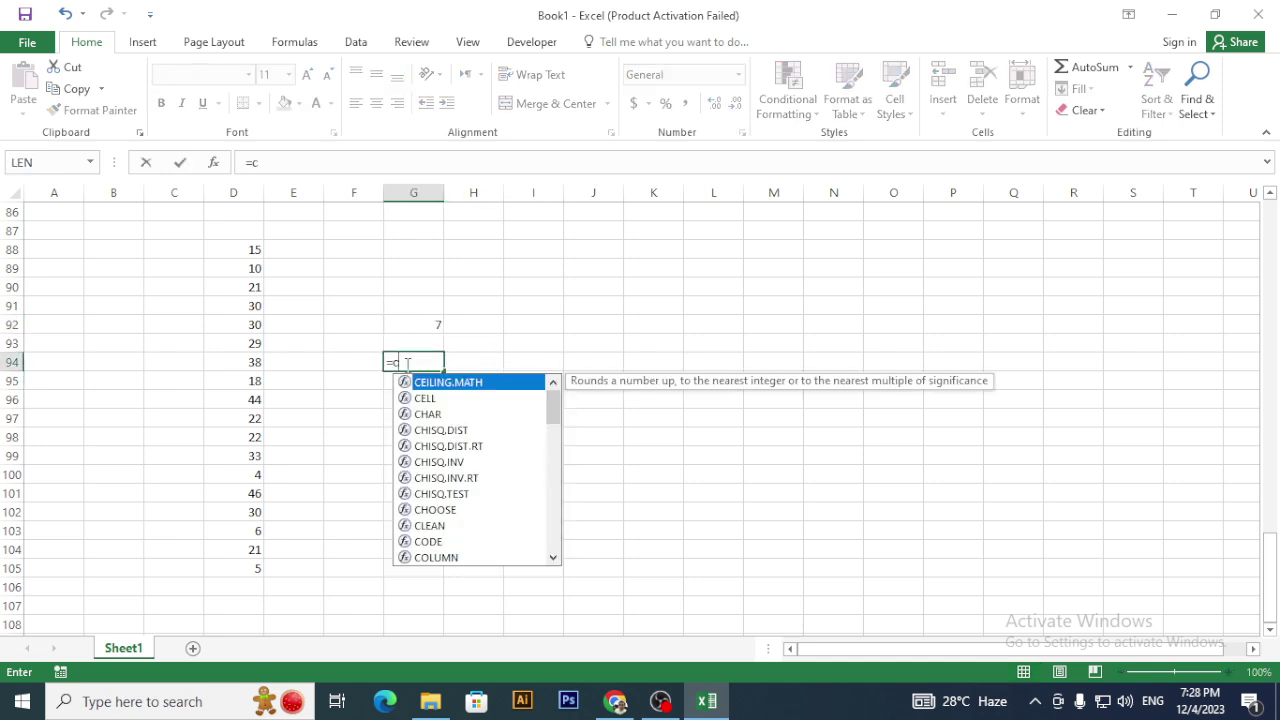
key("Down")
key("Down")
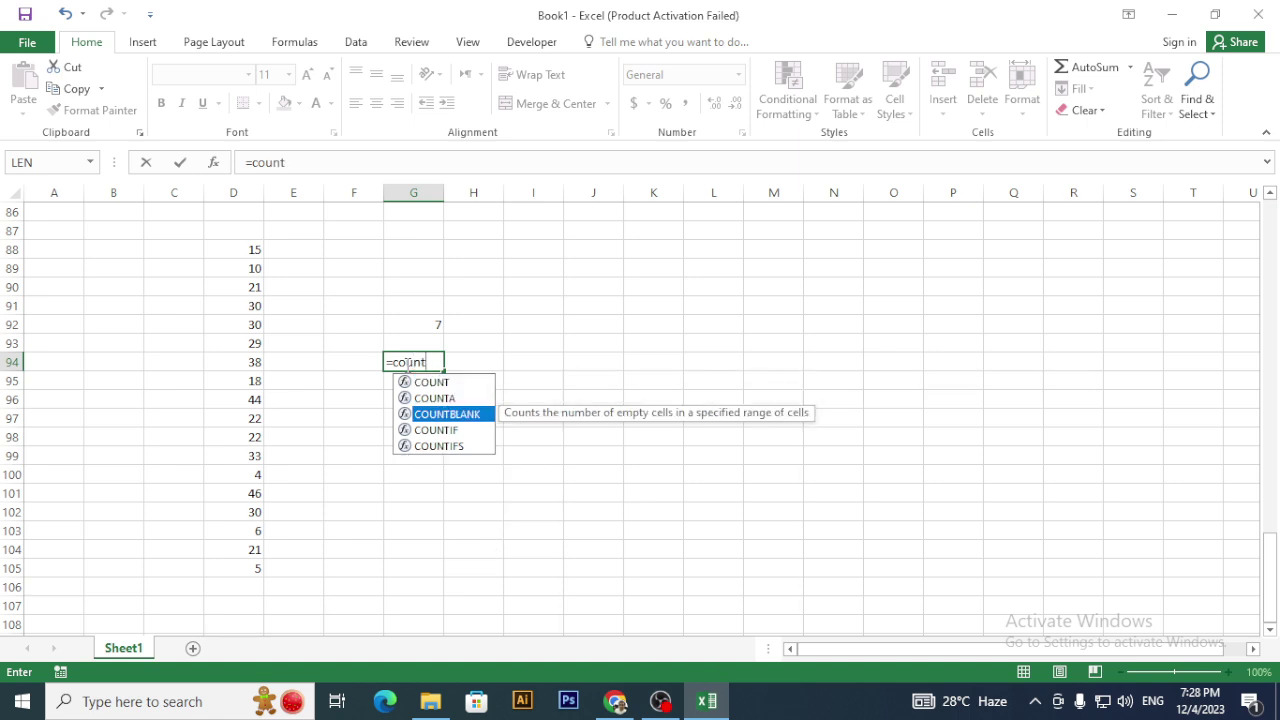
key("Up")
key("Down")
key("Down")
key("Tab")
key("Left")
key("Left")
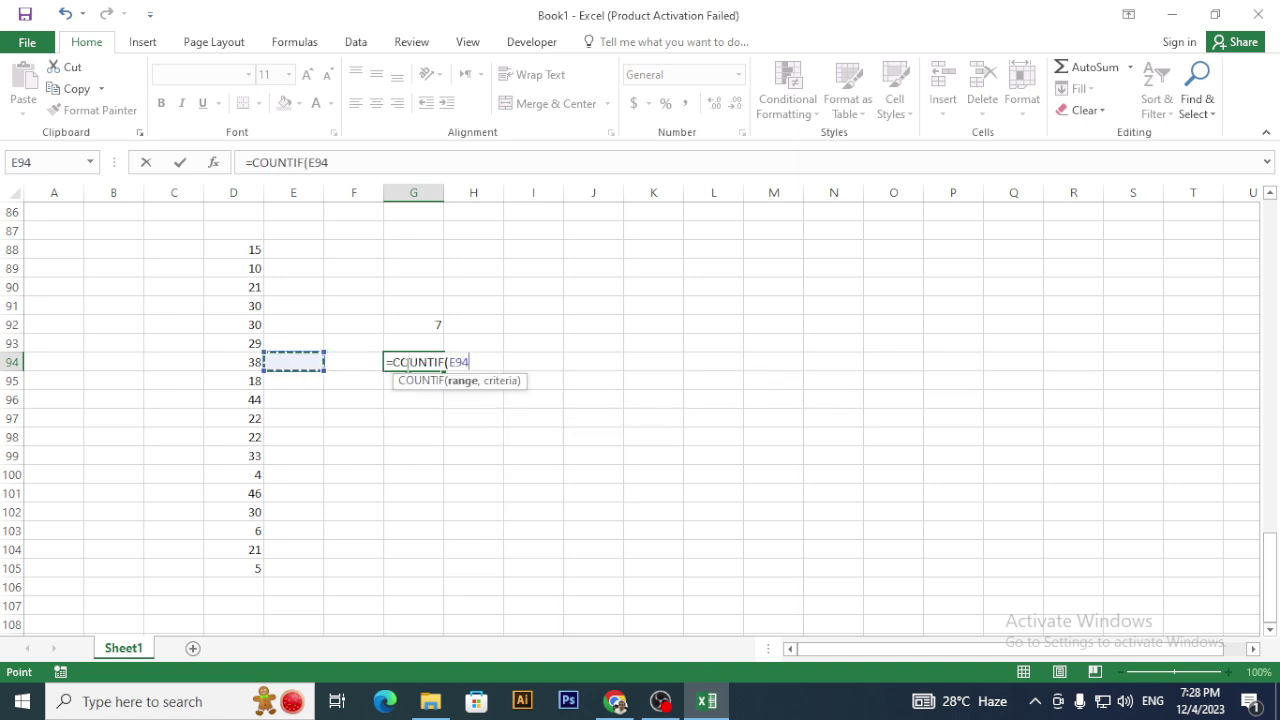
key("Up")
key("Up")
key("Left")
key("Up")
key("Up")
key("Up")
key("Up")
key("ctrl+shift+Down")
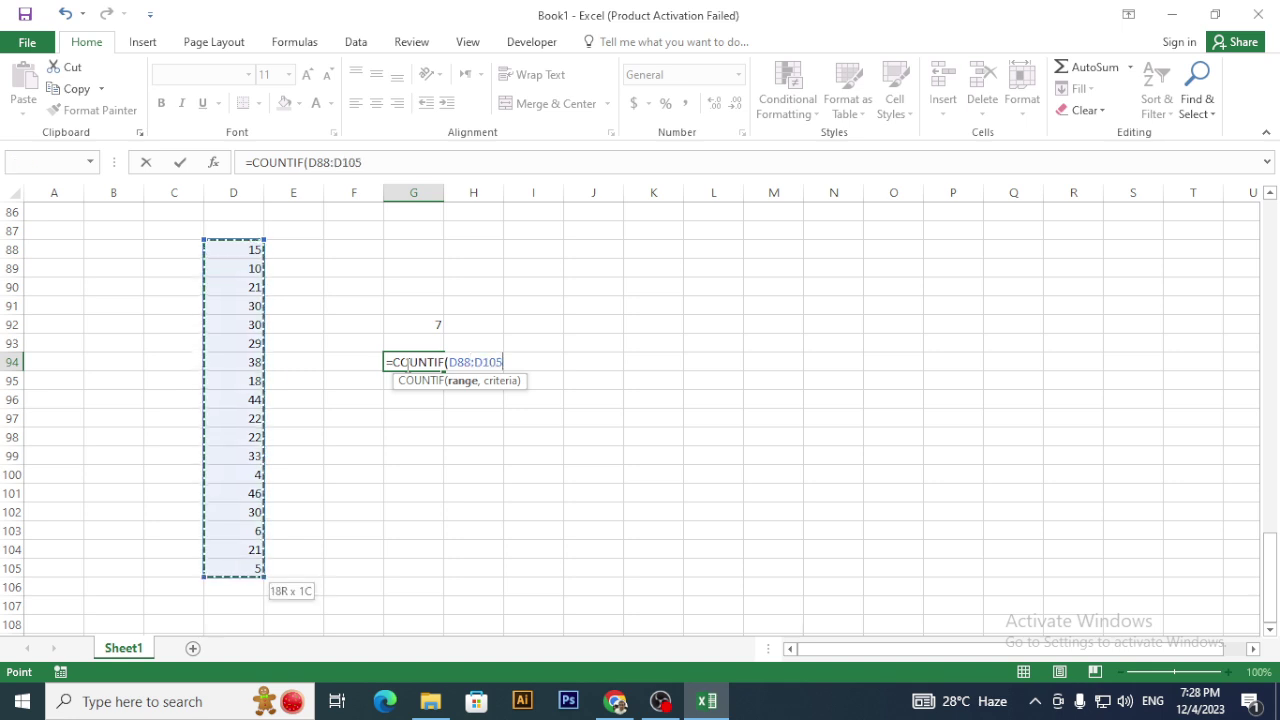
type(",")
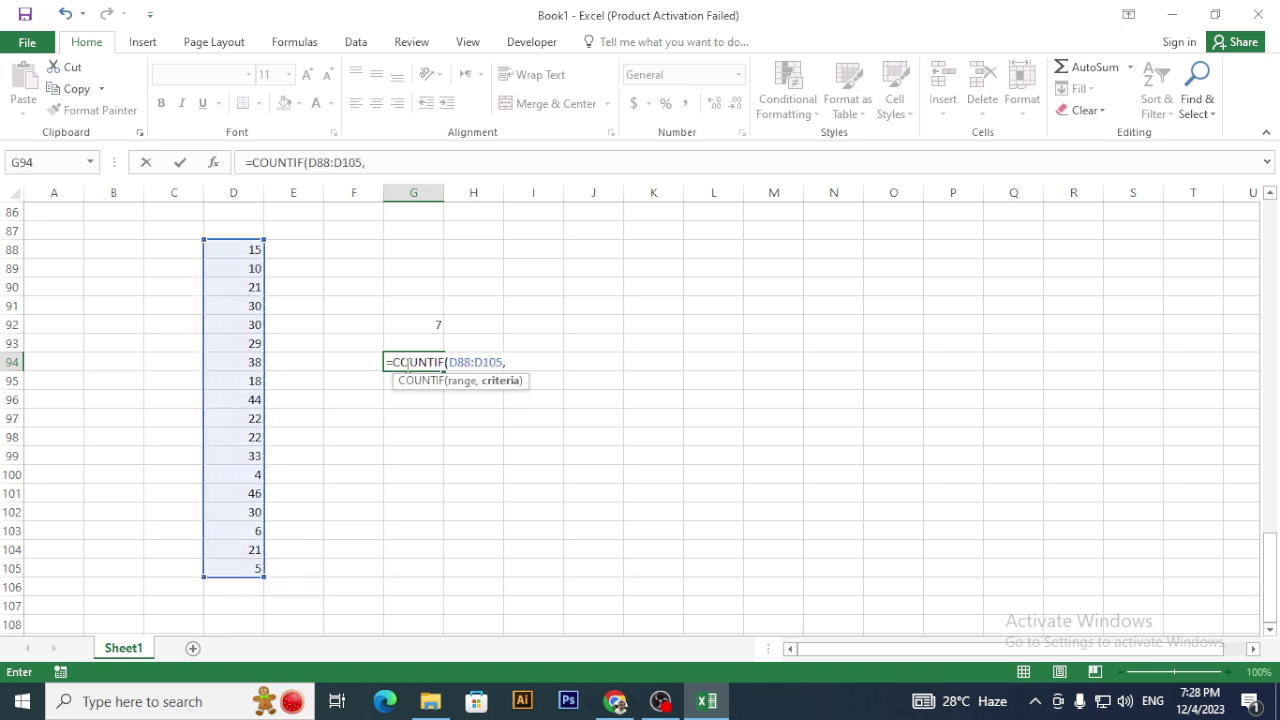
- Give the COUNTIF formula in G94 the criterion "30" to count only exact matches, and commit it
type("\"30\")")
key("alt+Tab")
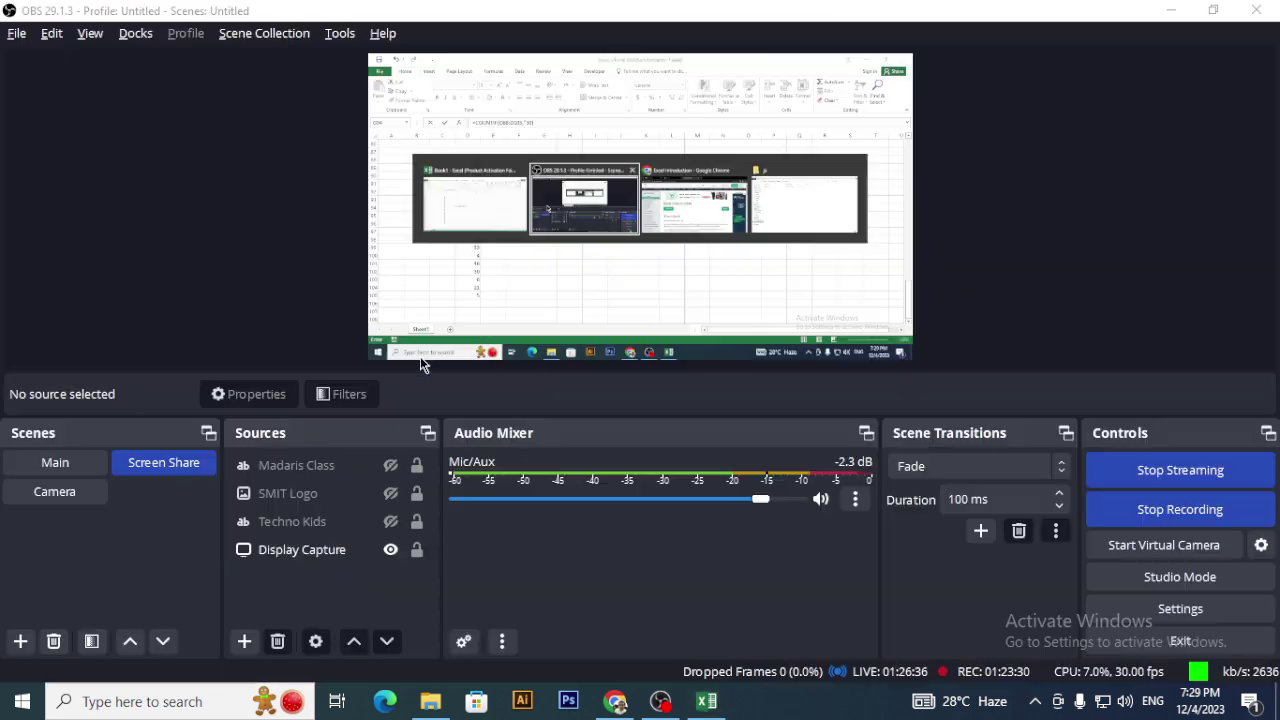
left_click(97, 500)
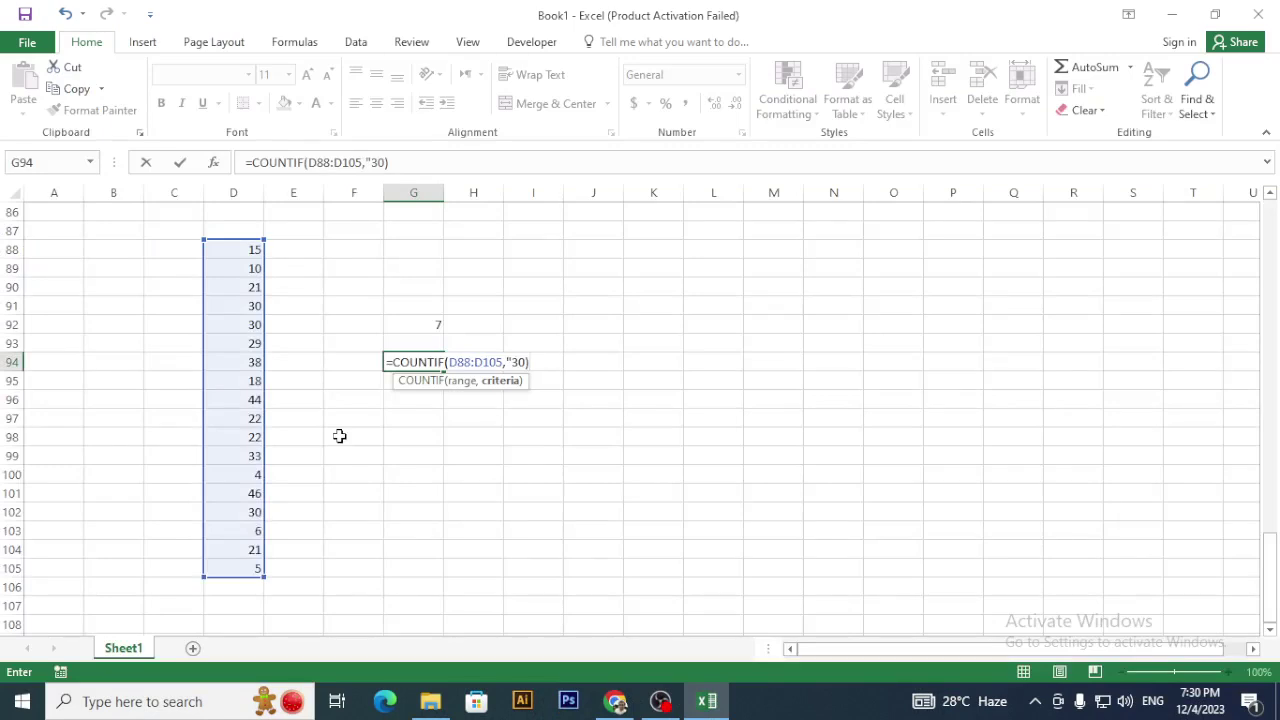
key("Return")
key("Return")
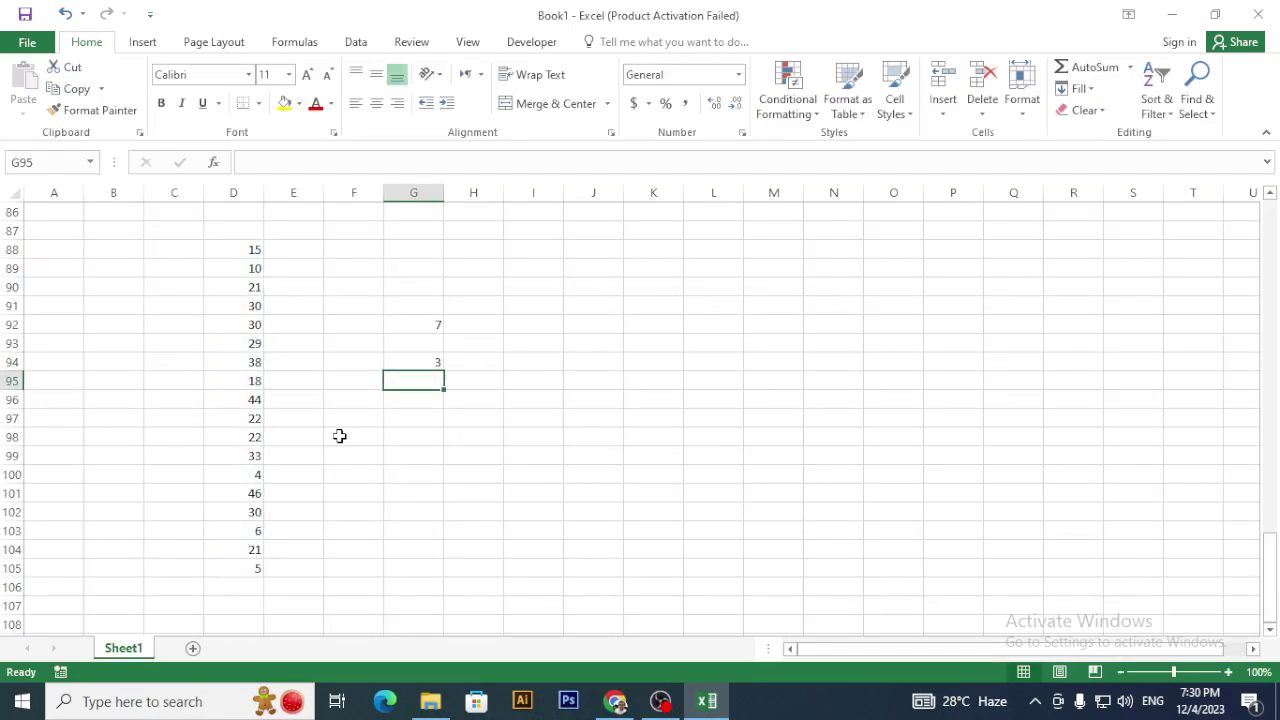
- Number the first two 30s in the list by entering 1 in E91 and 2 in E92
key("Up")
key("Left")
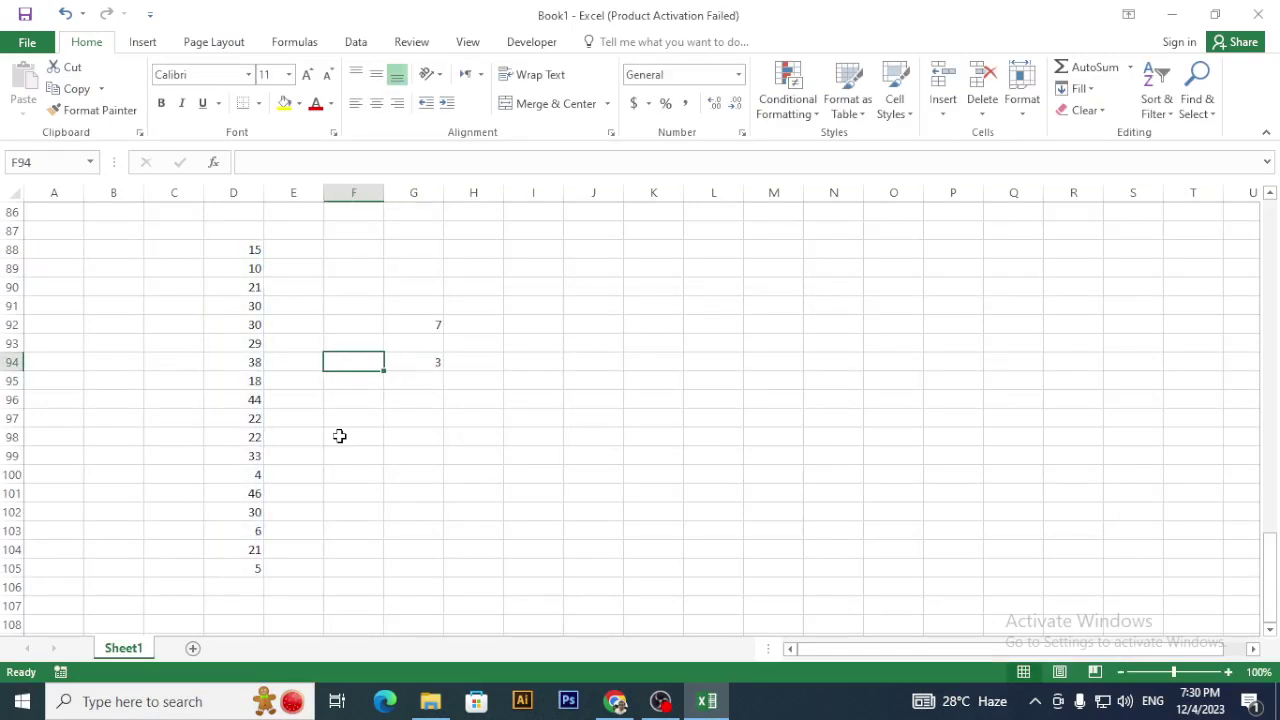
key("Left")
key("Up")
key("Up")
key("Up")
type("1")
key("Return")
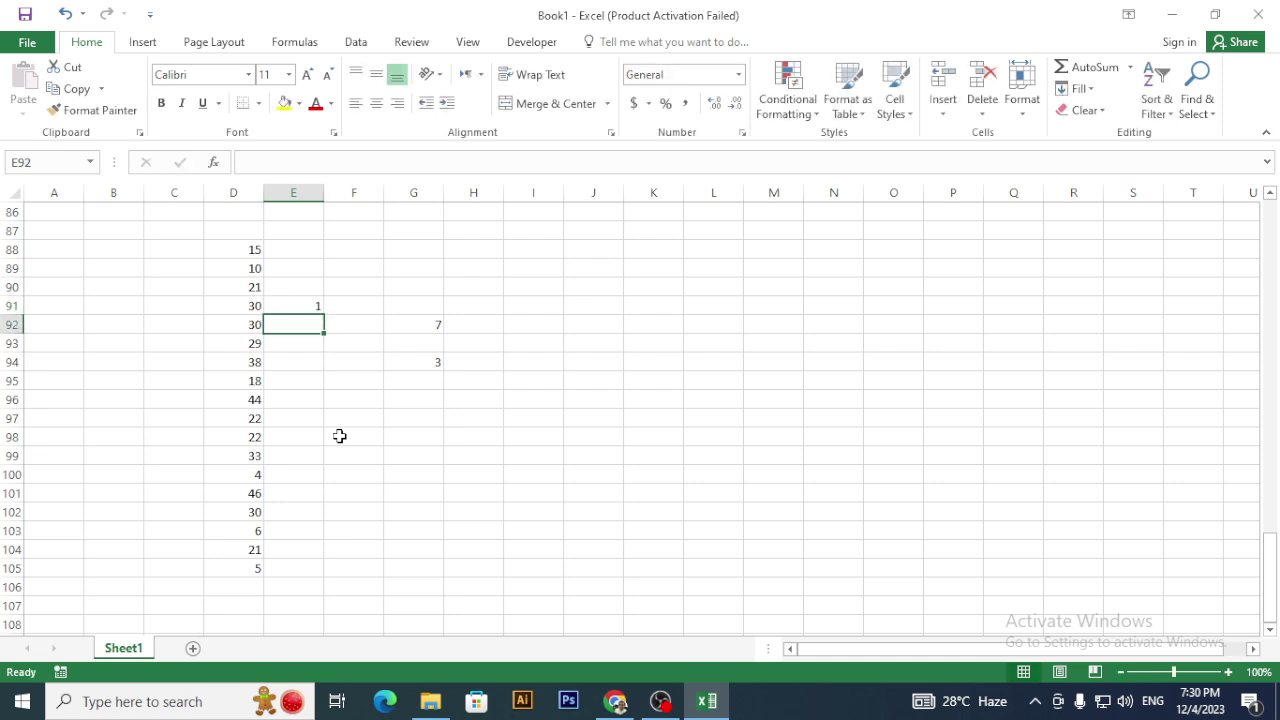
type("2")
key("Down")
- Number the last 30 in the list by entering 3 in E102
key("Down")
key("Down")
key("Down")
key("Down")
key("Down")
key("Down")
key("Down")
key("Down")
key("Down")
key("Down")
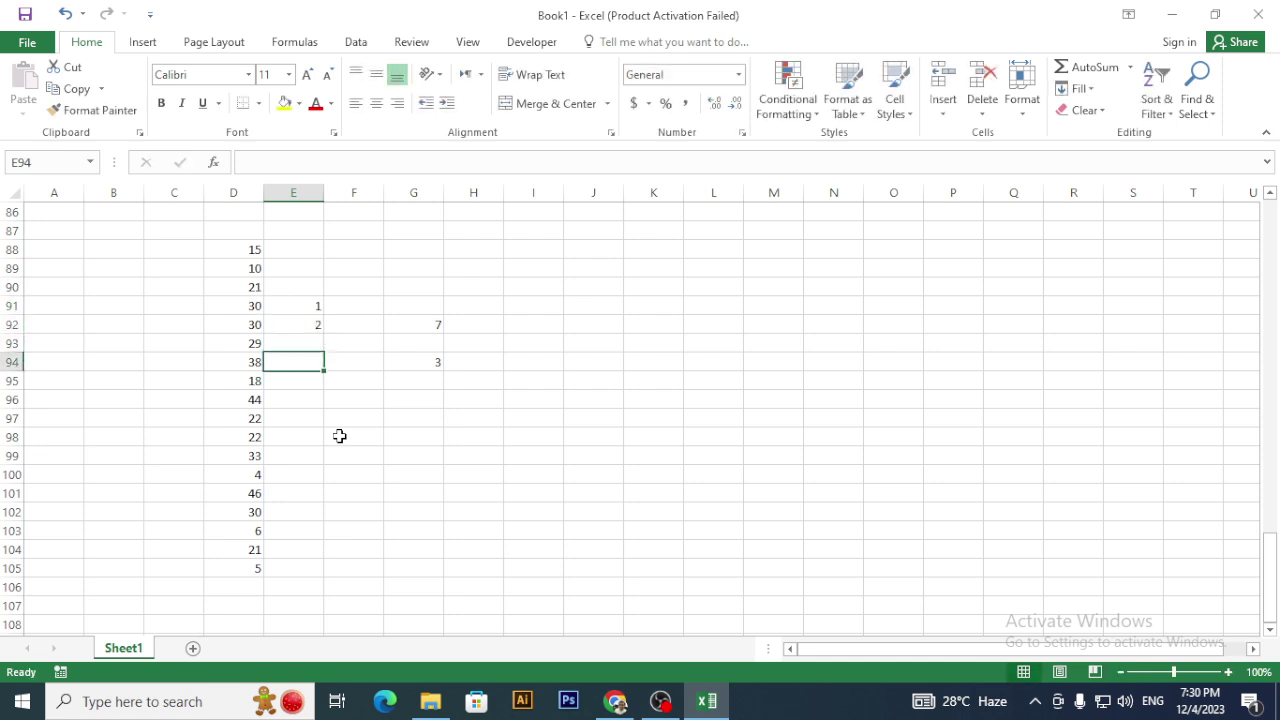
key("Up")
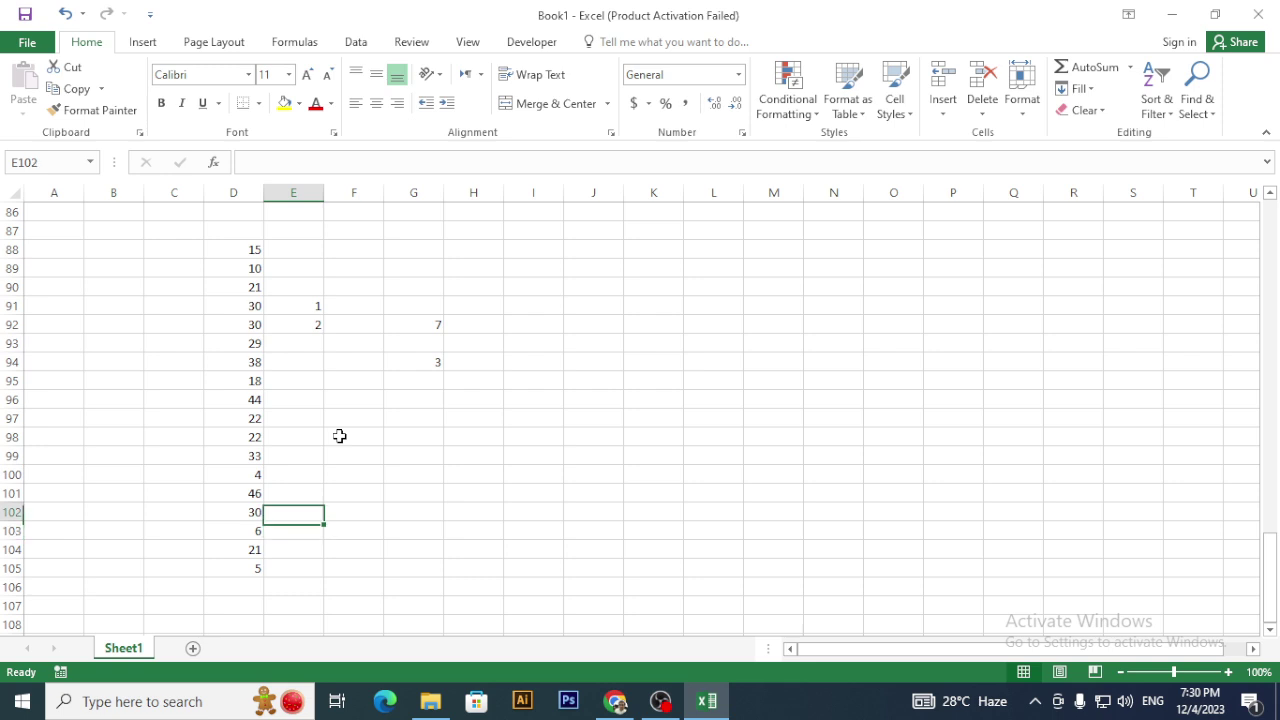
type("3")
key("Return")
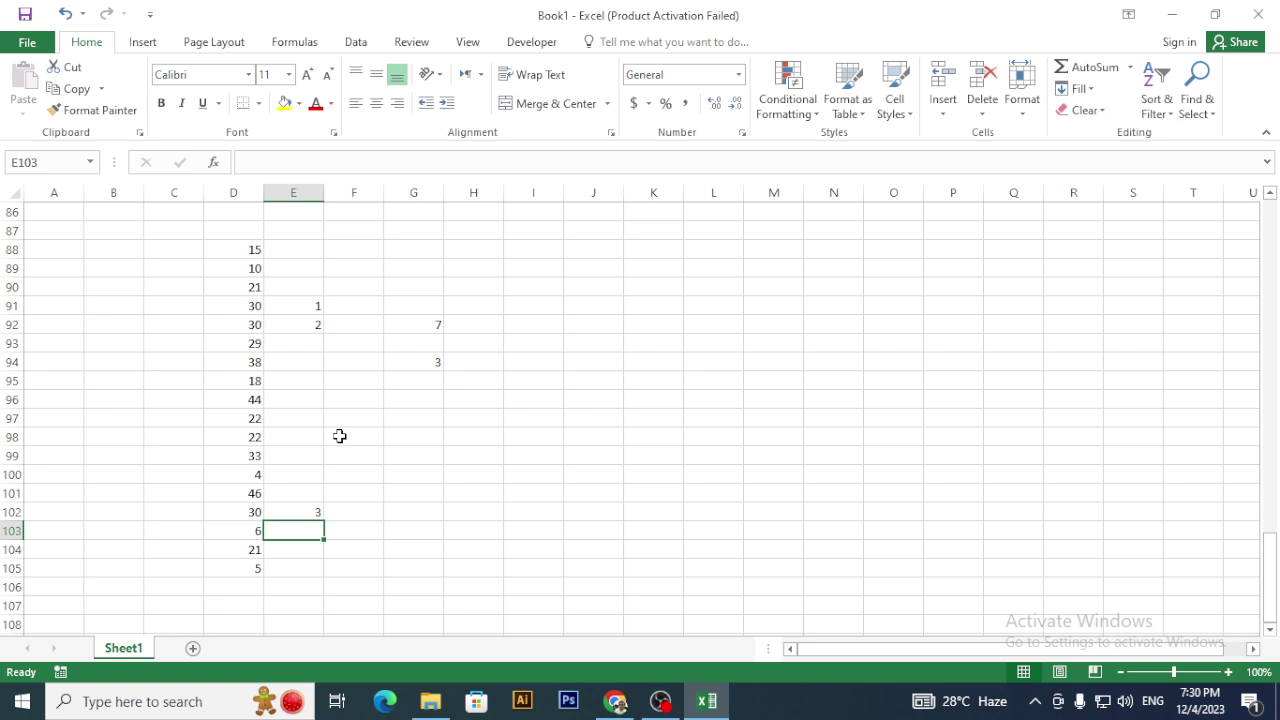
left_click(473, 400)
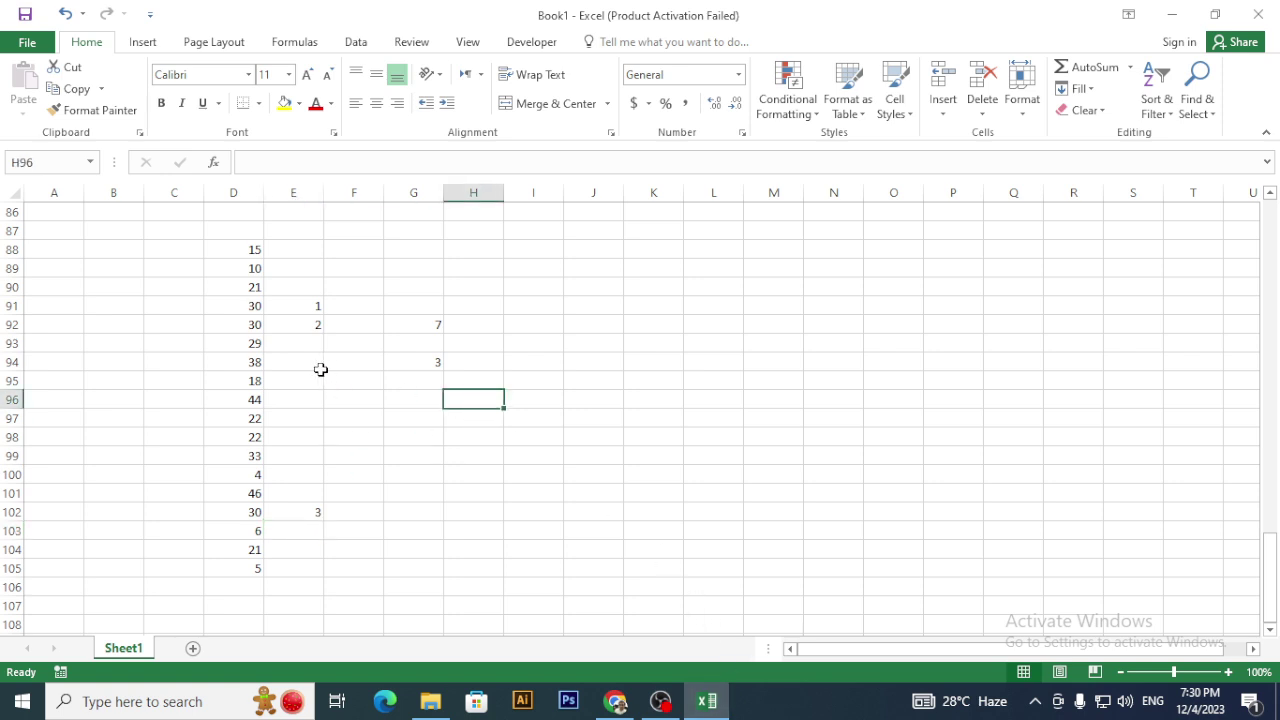
scroll(237, 443, "up", 2)
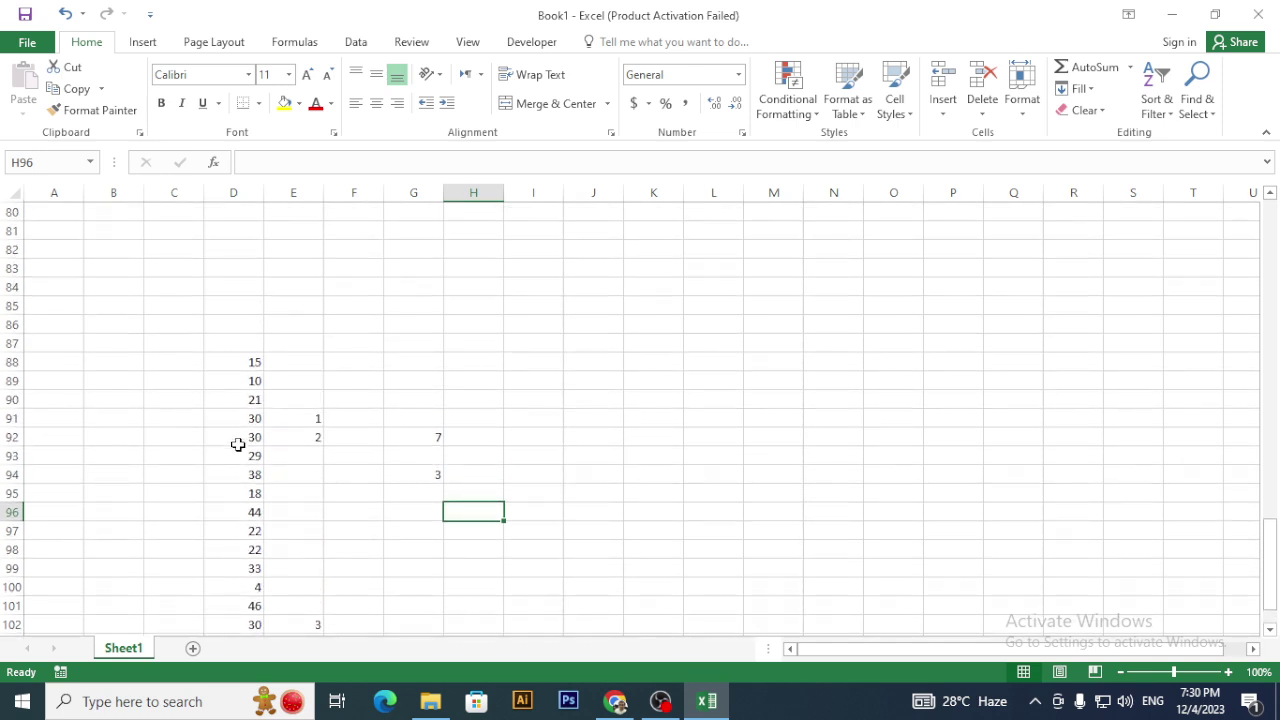
scroll(237, 443, "up", 1)
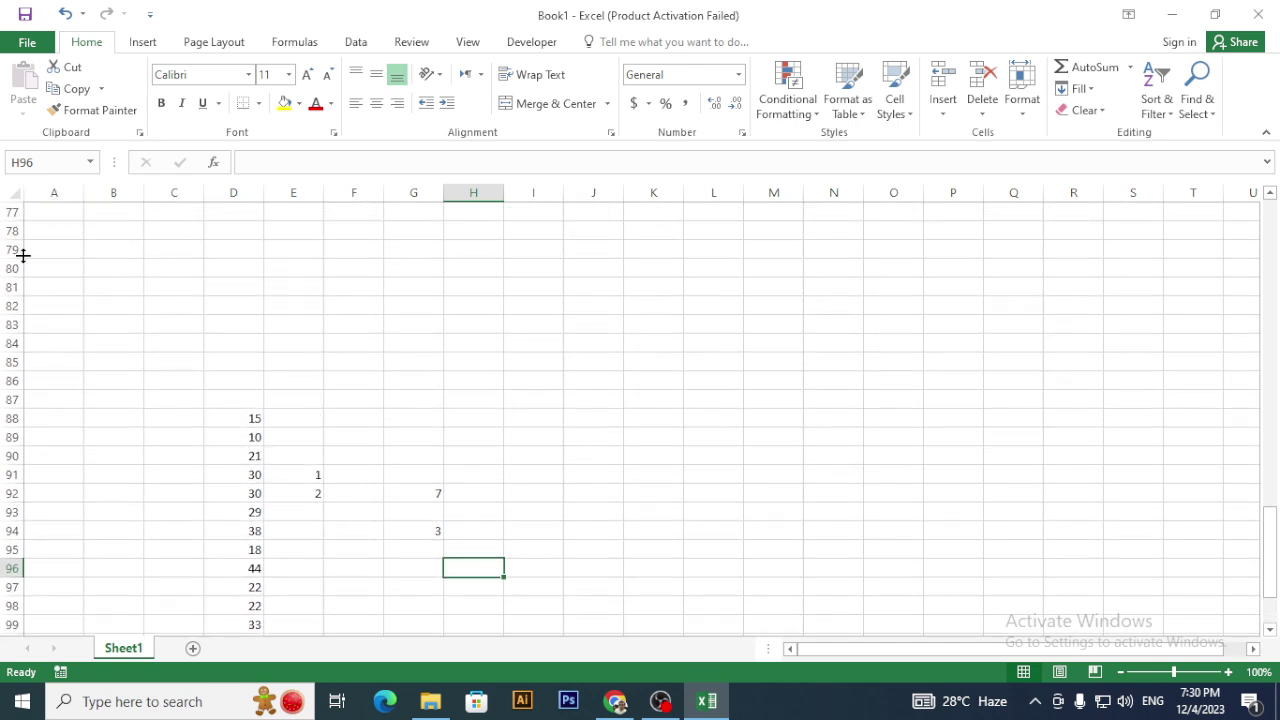
scroll(298, 404, "down", 3)
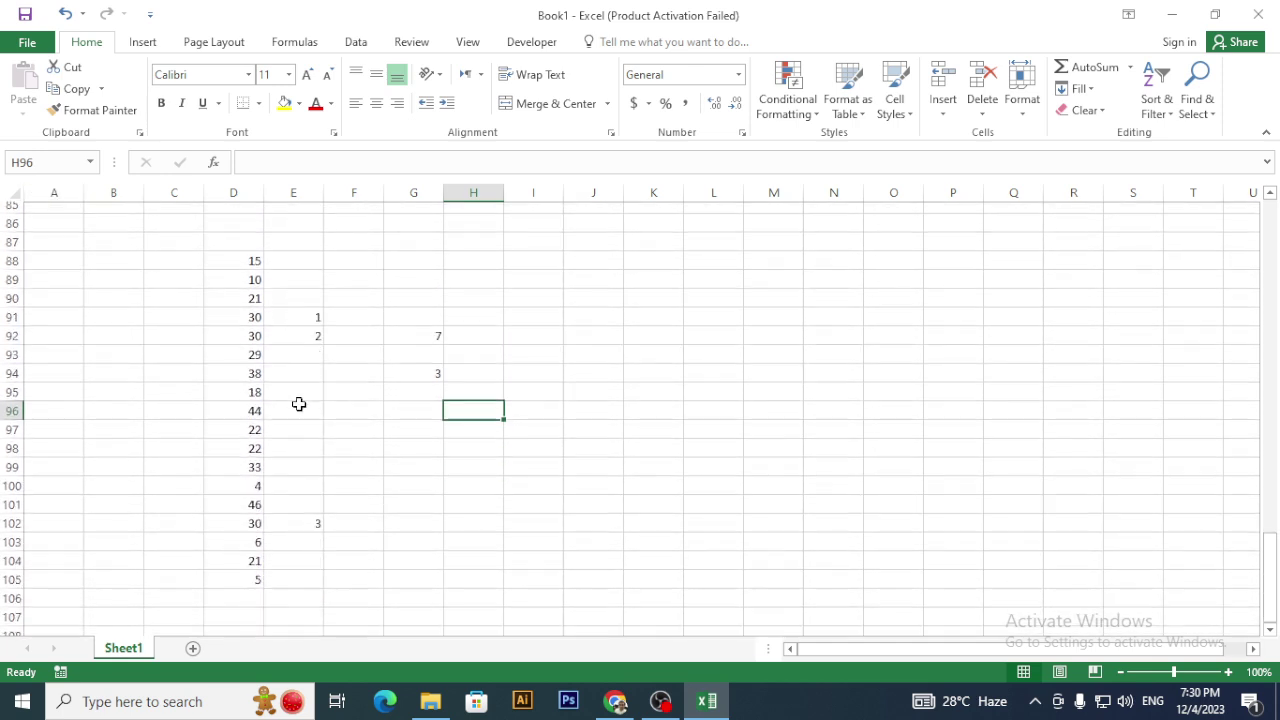
- Begin a COUNTIF formula in cell G96 with D88:D105 as its range
left_click(412, 399)
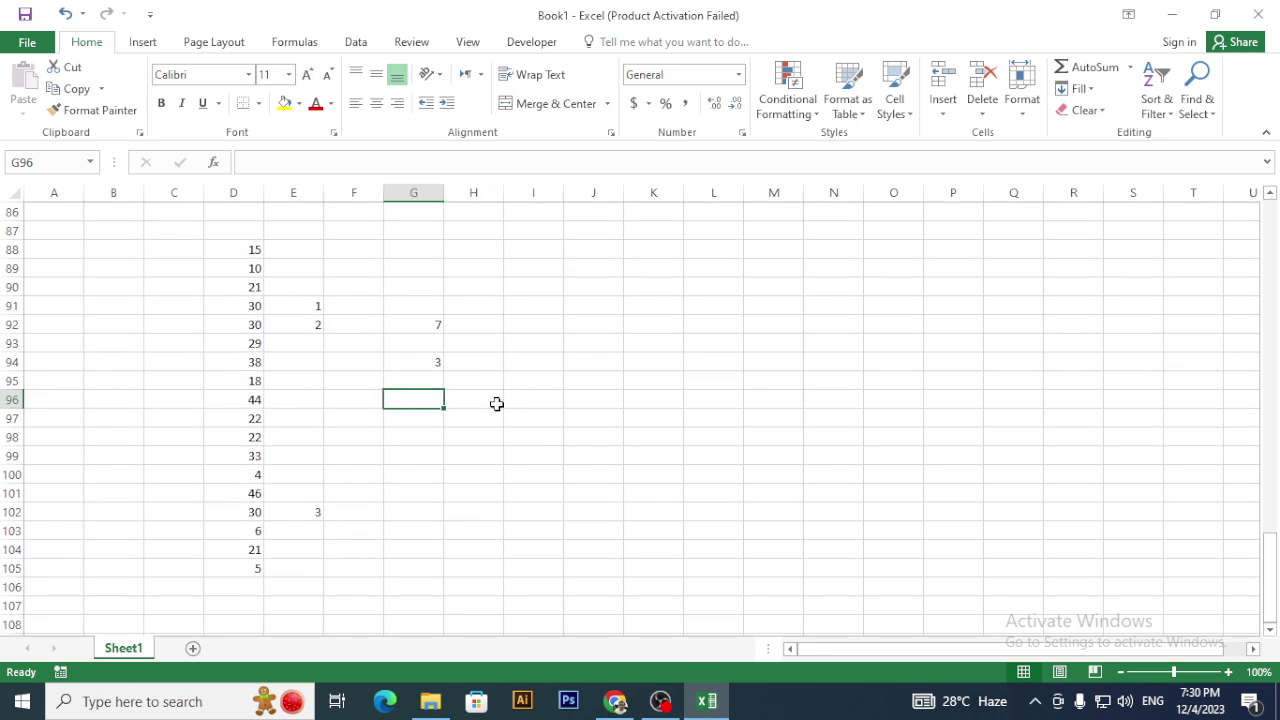
type("=count")
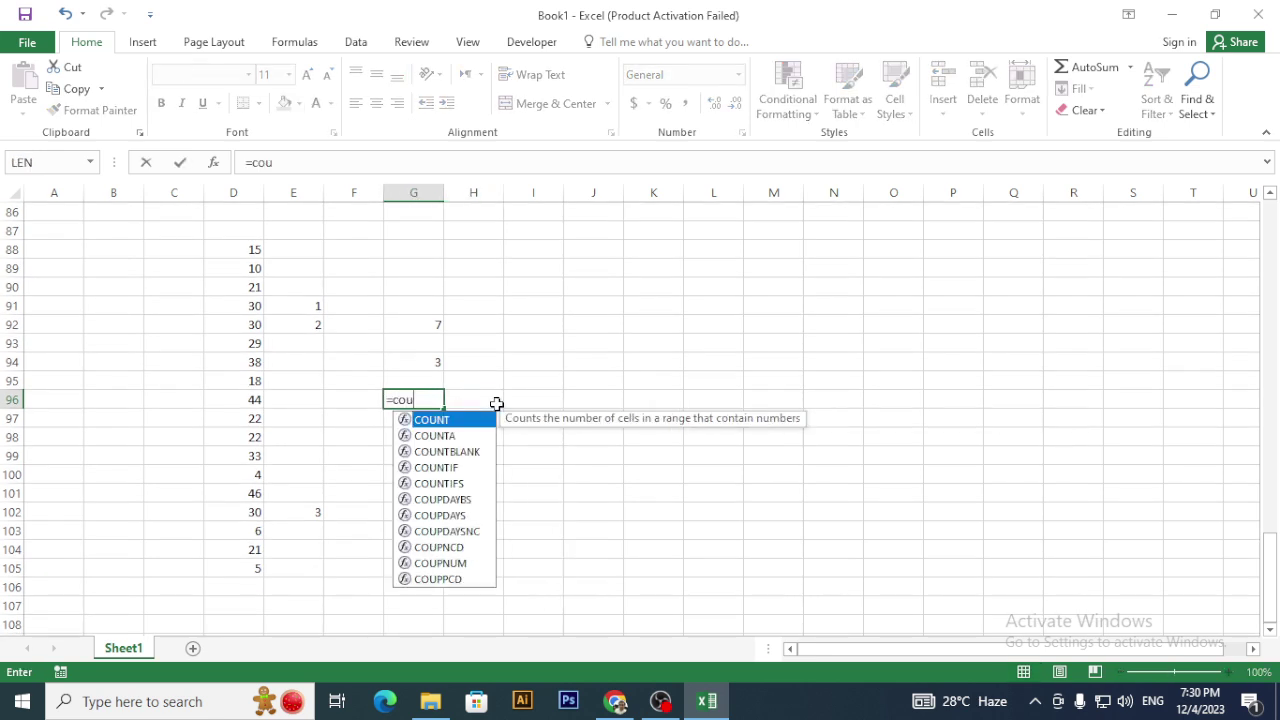
key("Down")
key("Down")
key("Down")
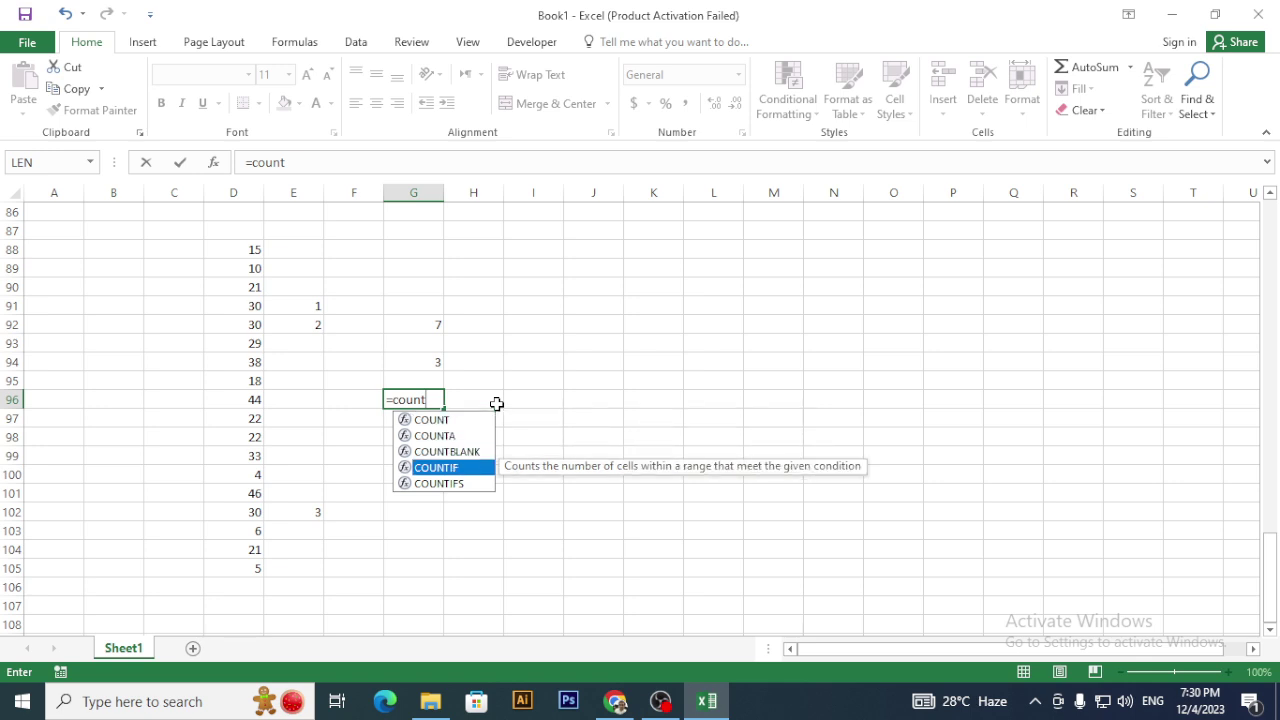
key("Tab")
key("Left")
key("Left")
key("Left")
key("Up")
key("Up")
key("Up")
key("Up")
key("Up")
key("Up")
key("Up")
key("Up")
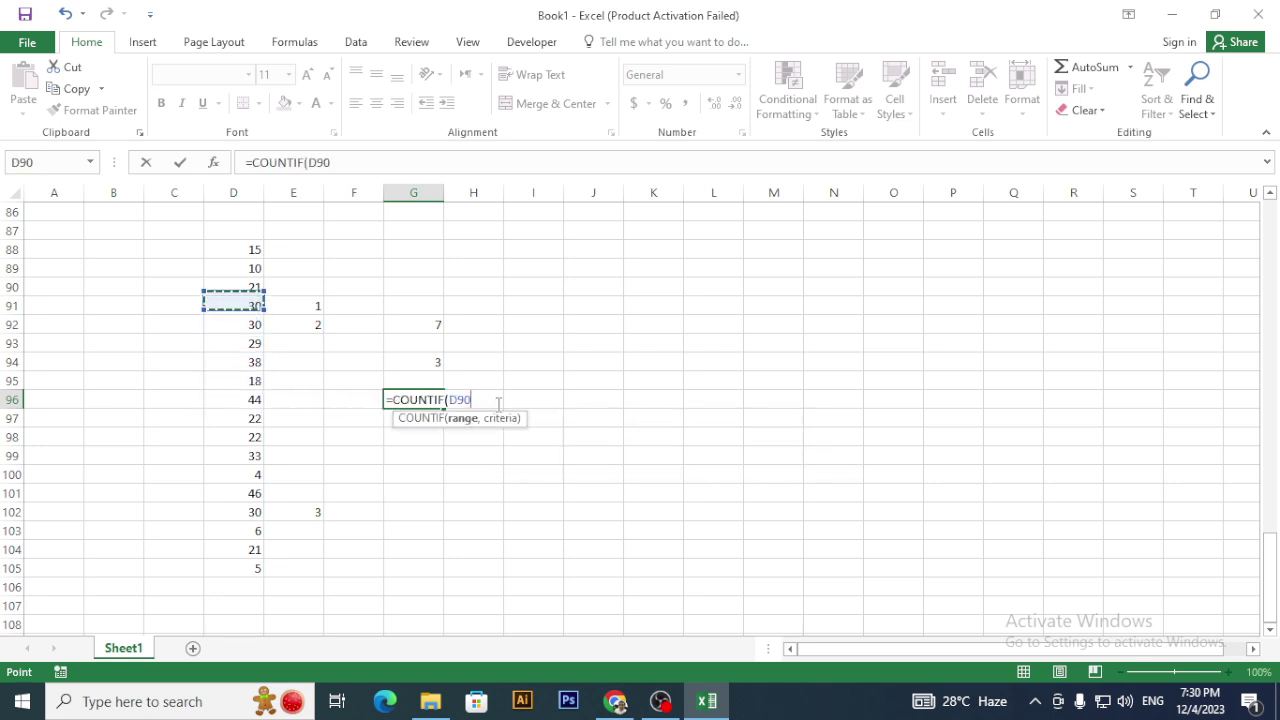
key("ctrl+shift+Down")
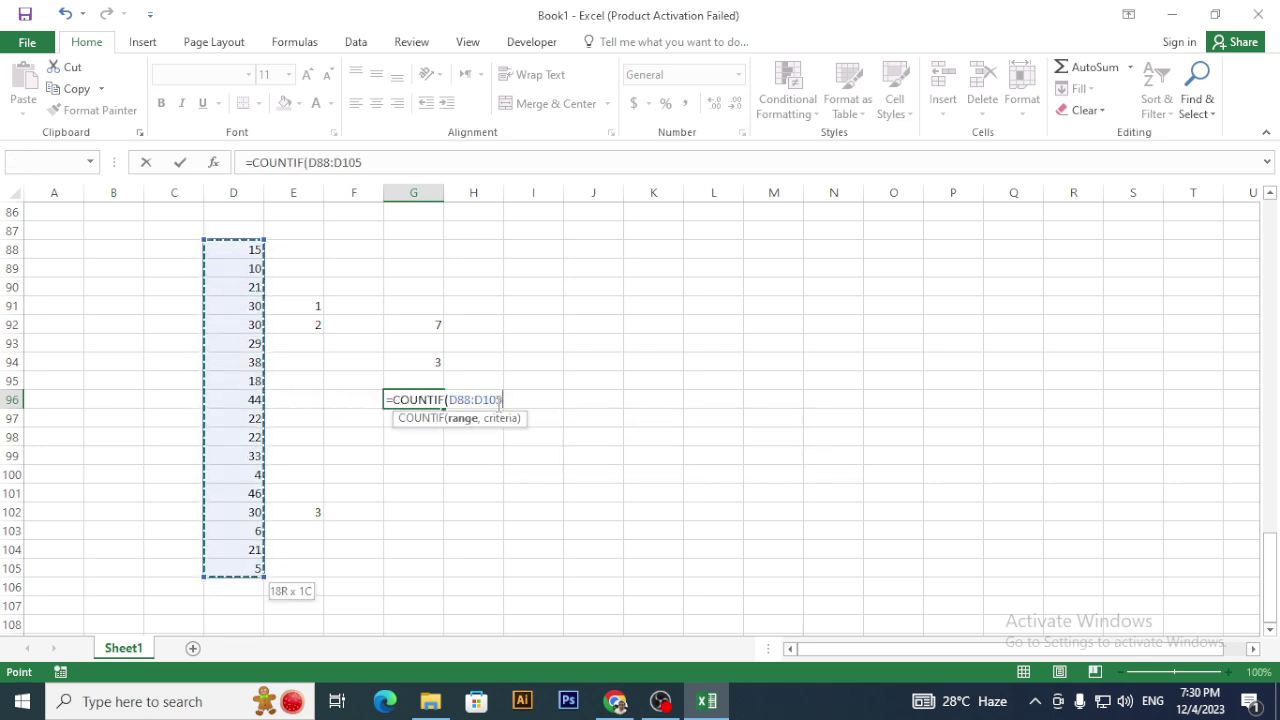
- Give the COUNTIF formula in G96 the criterion "<>30" to count values not equal to 30, and commit it
type(",<>")
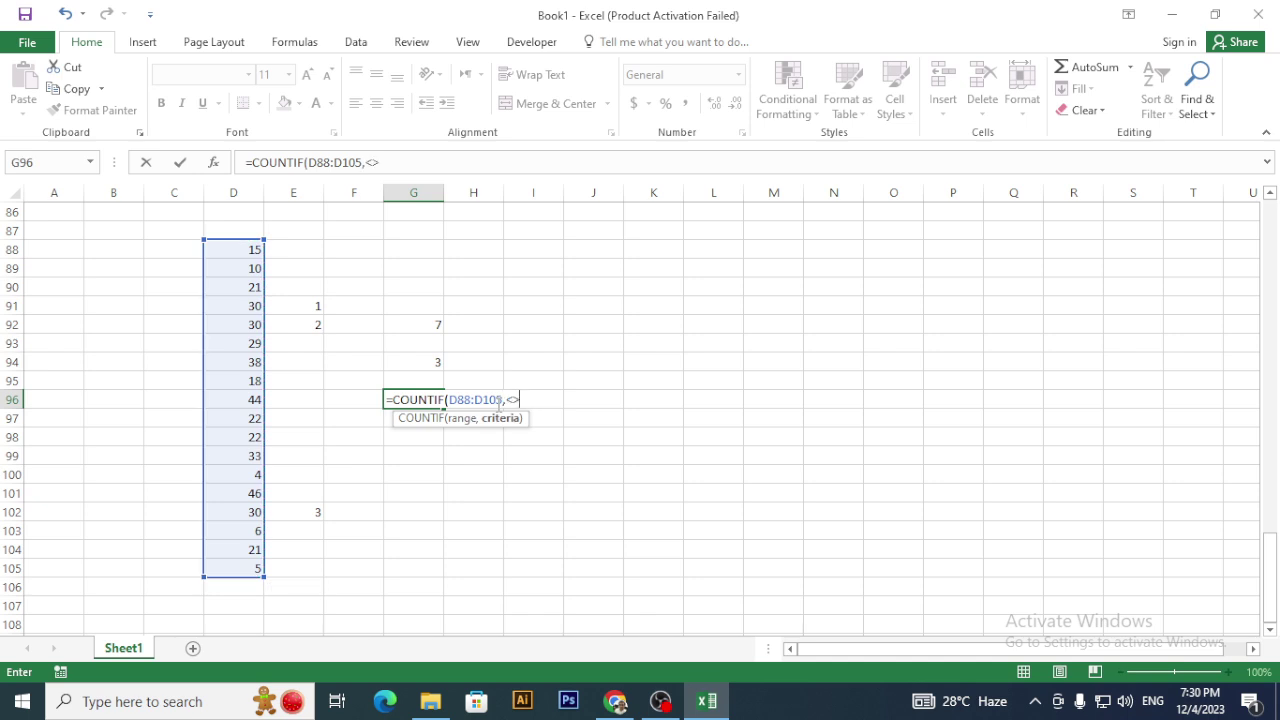
type("30\"")
type(")")
key("Return")
key("Return")
key("Return")
type("\"")
key("Return")
key("Up")
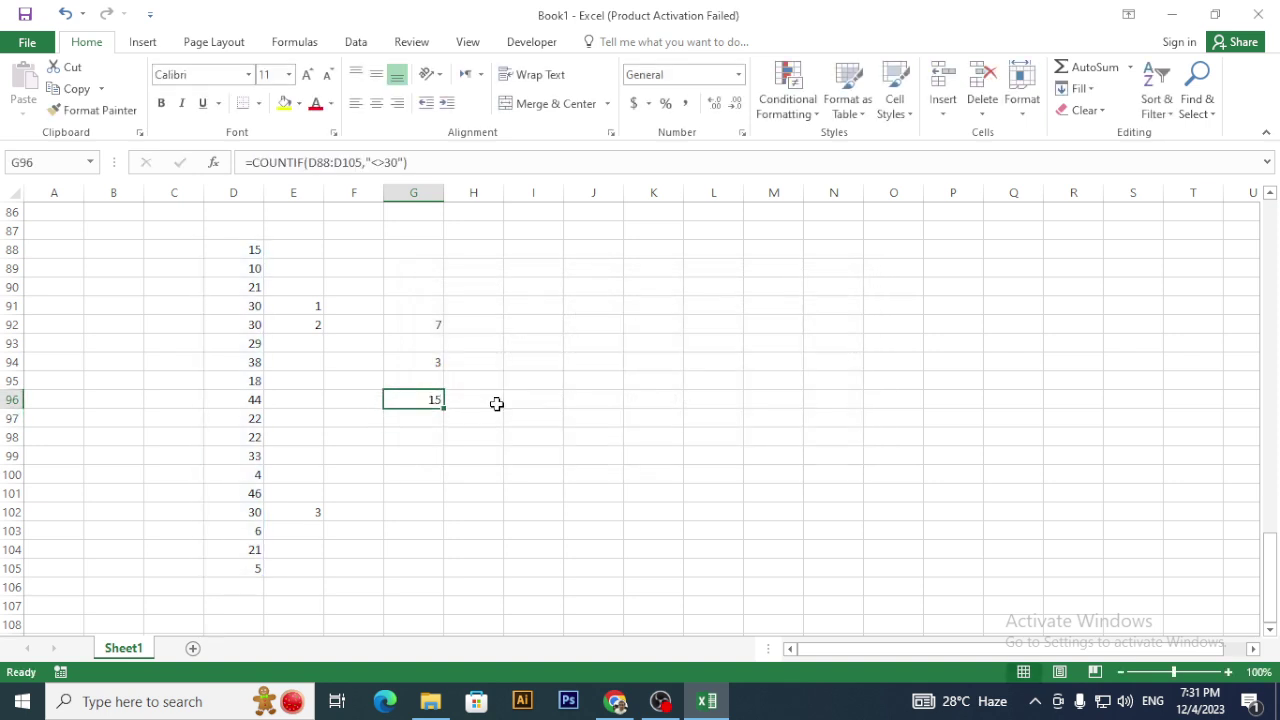
- Number the first three values that are not 30 by entering 1, 2 and 3 in C88:C90
key("Left")
key("Left")
key("Left")
key("Up")
key("Up")
key("Up")
key("Up")
key("Up")
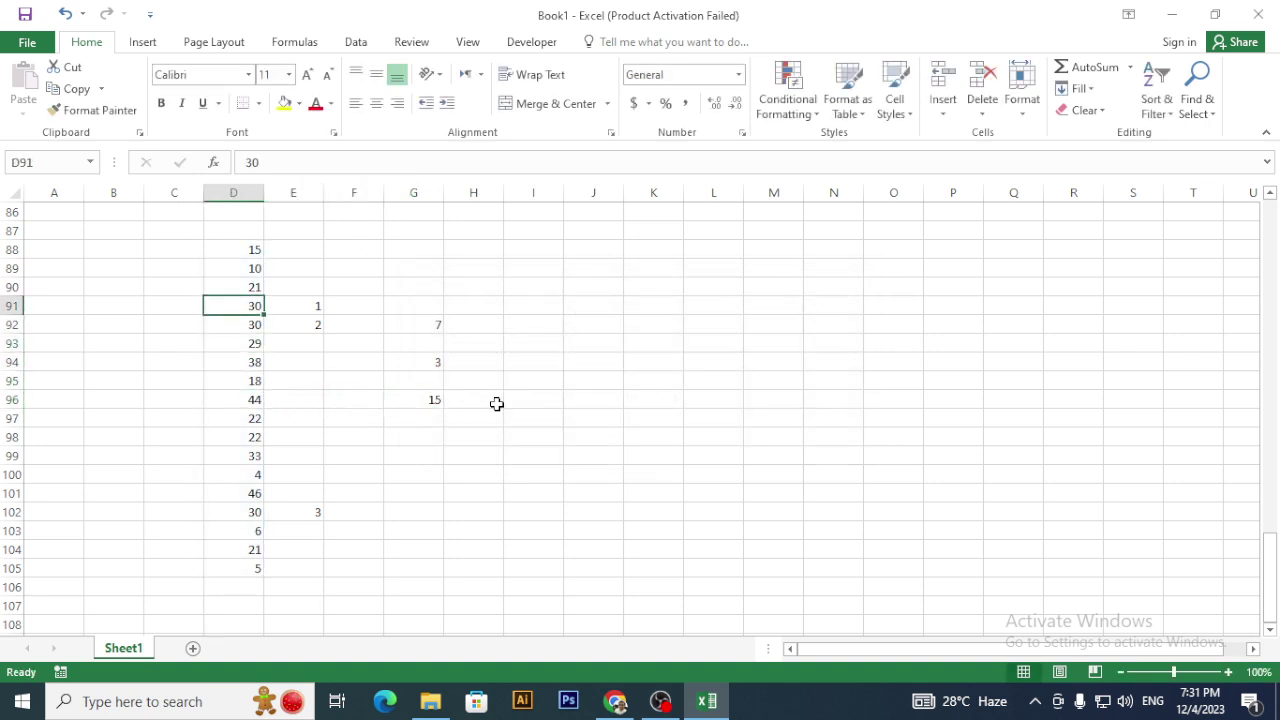
key("Left")
key("Up")
key("Up")
key("Up")
type("1")
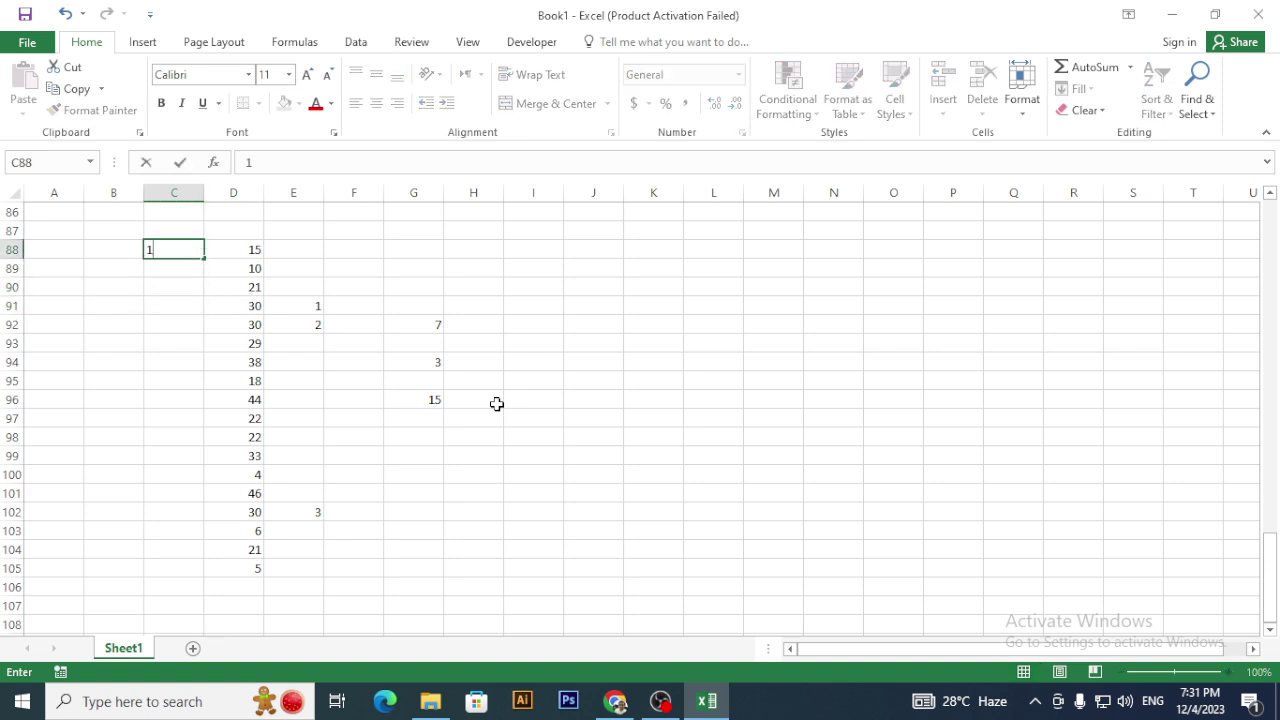
type("2")
key("BackSpace")
key("Return")
type("2")
key("Return")
type("3")
key("Return")
- Skip the two 30s and continue the numbering with 4 to 7 in C93:C96
key("Down")
key("Down")
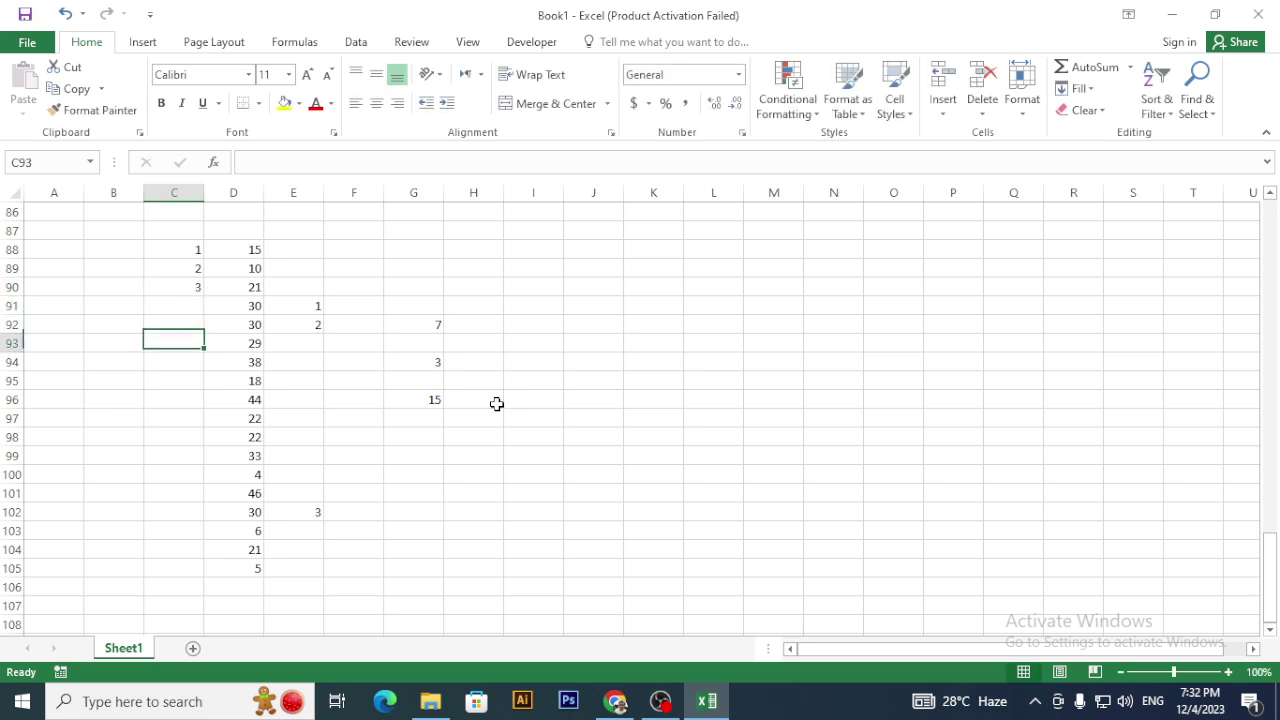
type("4")
key("Return")
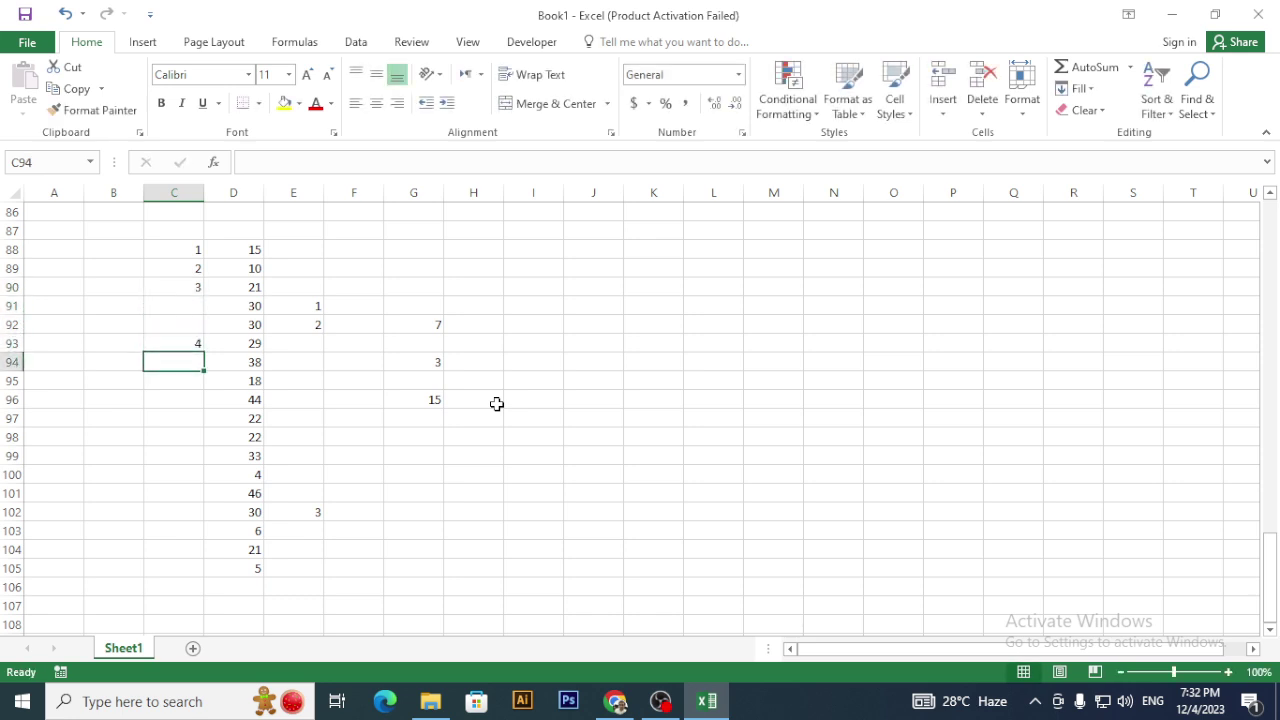
type("5")
key("Return")
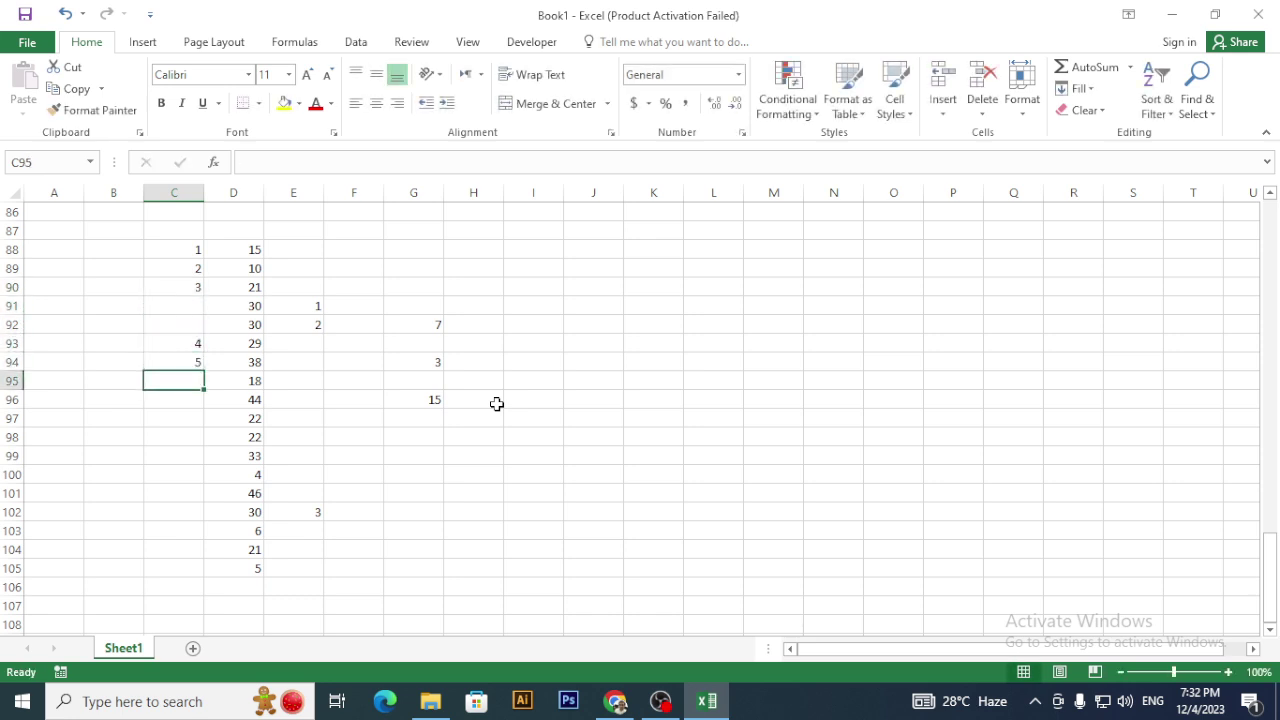
type("6")
key("Return")
type("7")
key("Return")
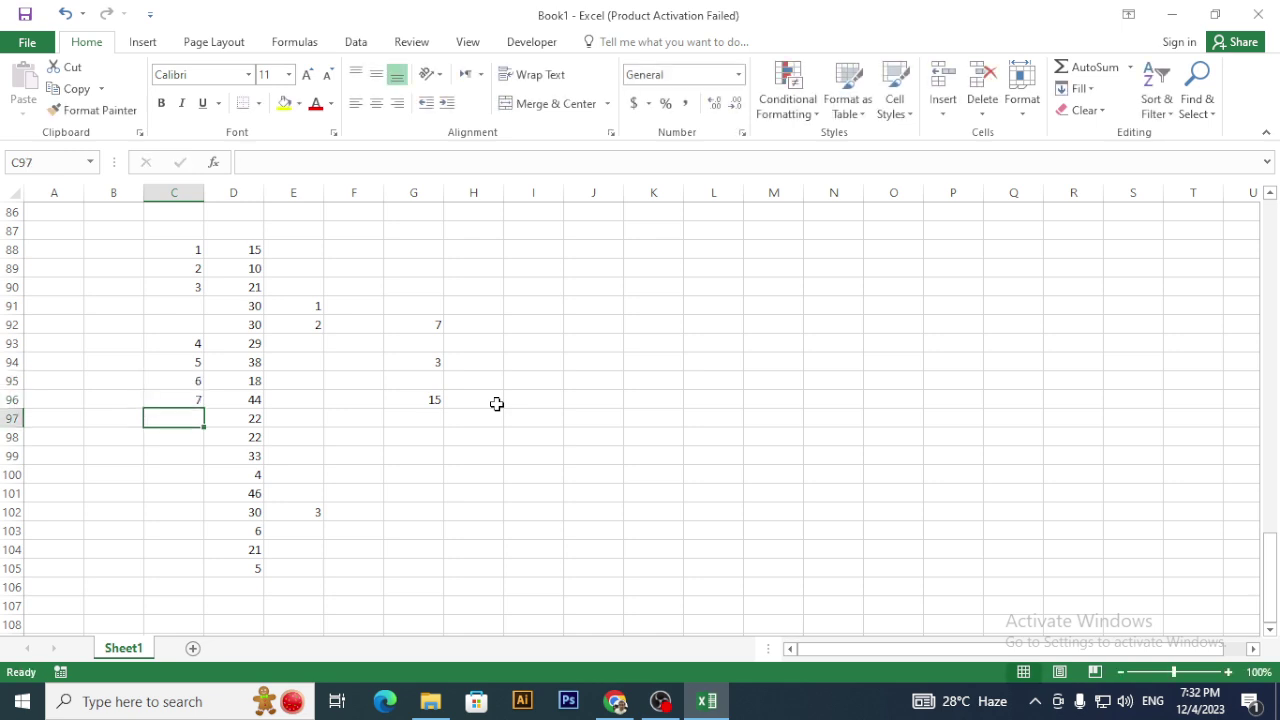
- Continue numbering the values that are not 30 with 8 to 12 in C97:C101
type("8")
key("Return")
type("9")
key("Return")
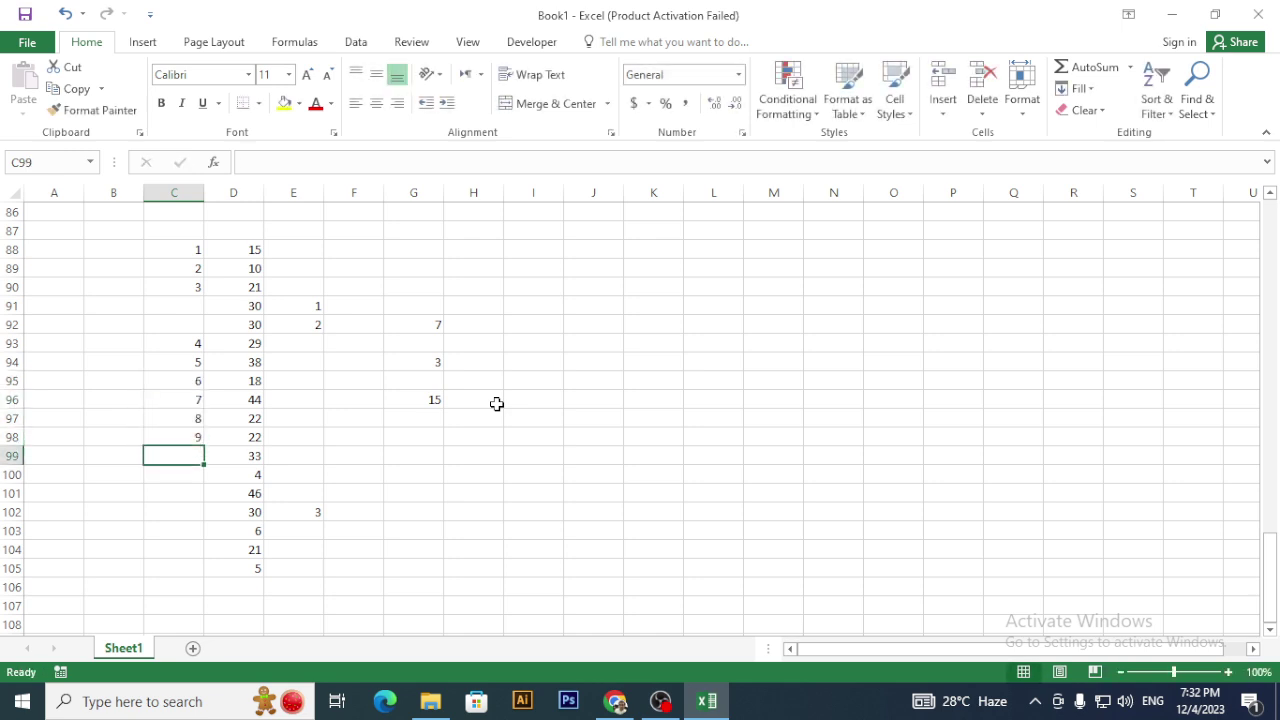
type("10")
key("Return")
type("11")
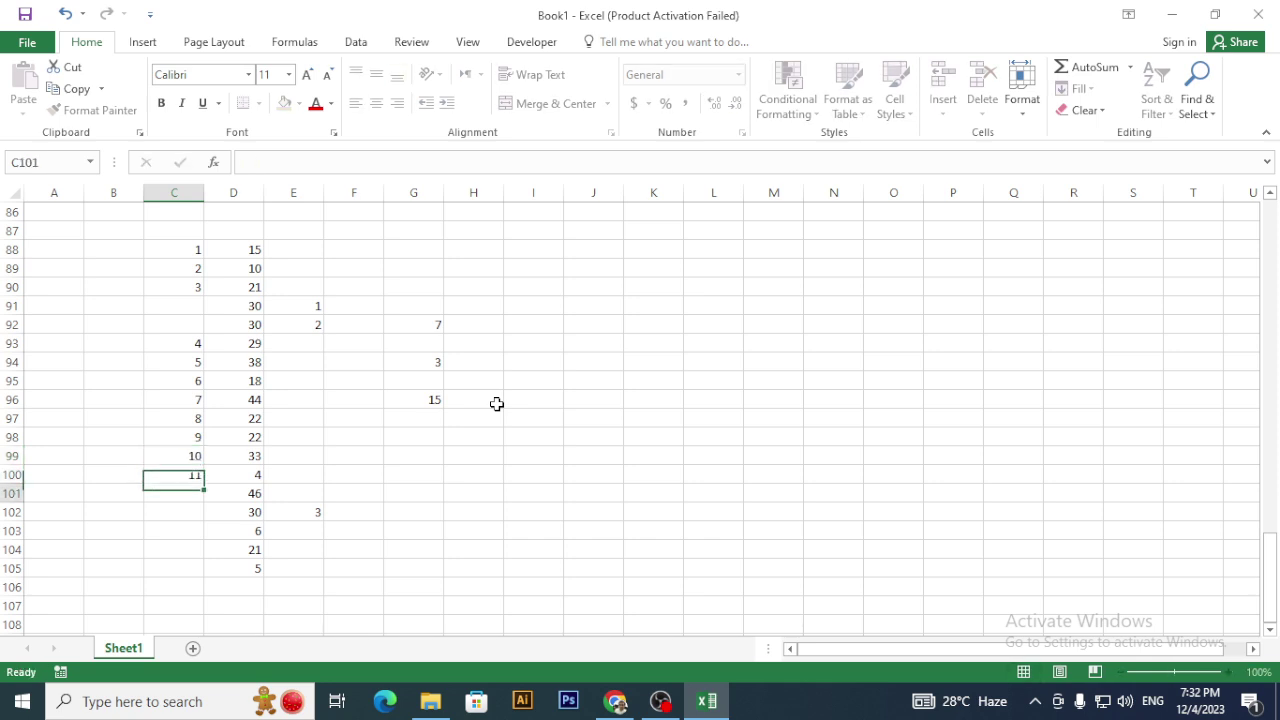
key("Return")
type("12")
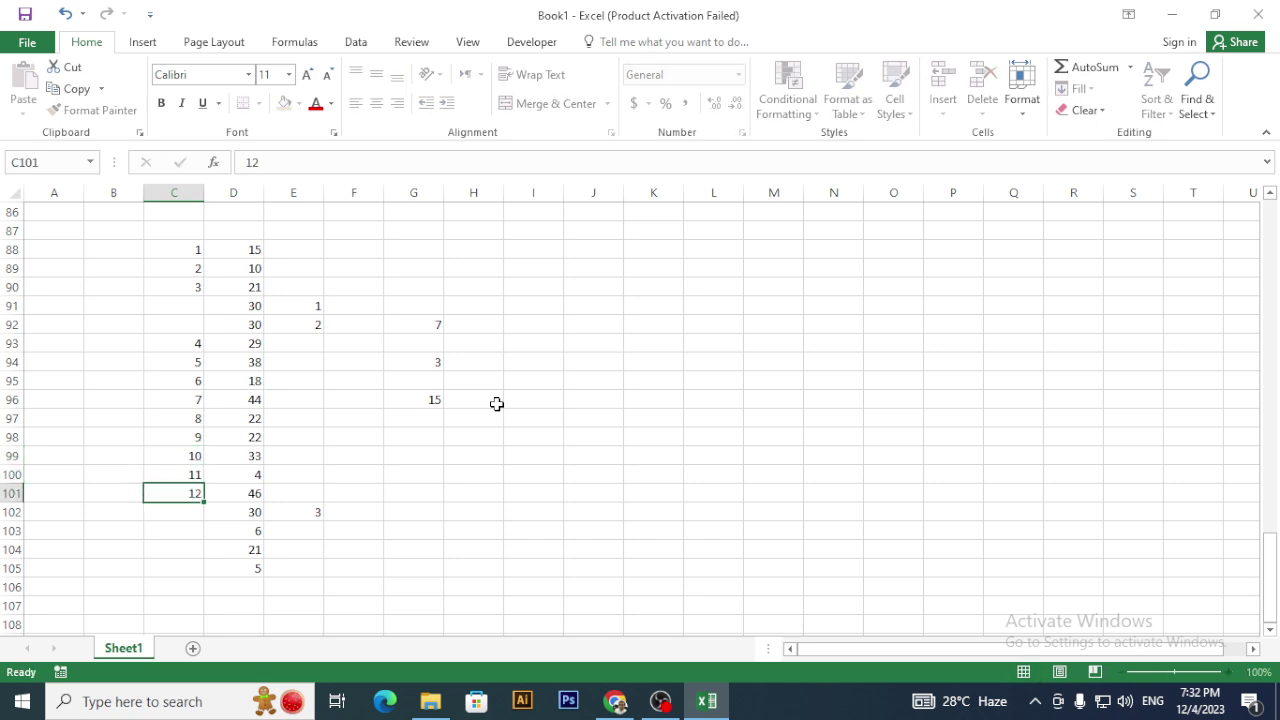
key("Return")
- Skip the 30 in row 102 and finish the numbering with 13, 14 and 15 in C103:C105
key("Return")
type("13")
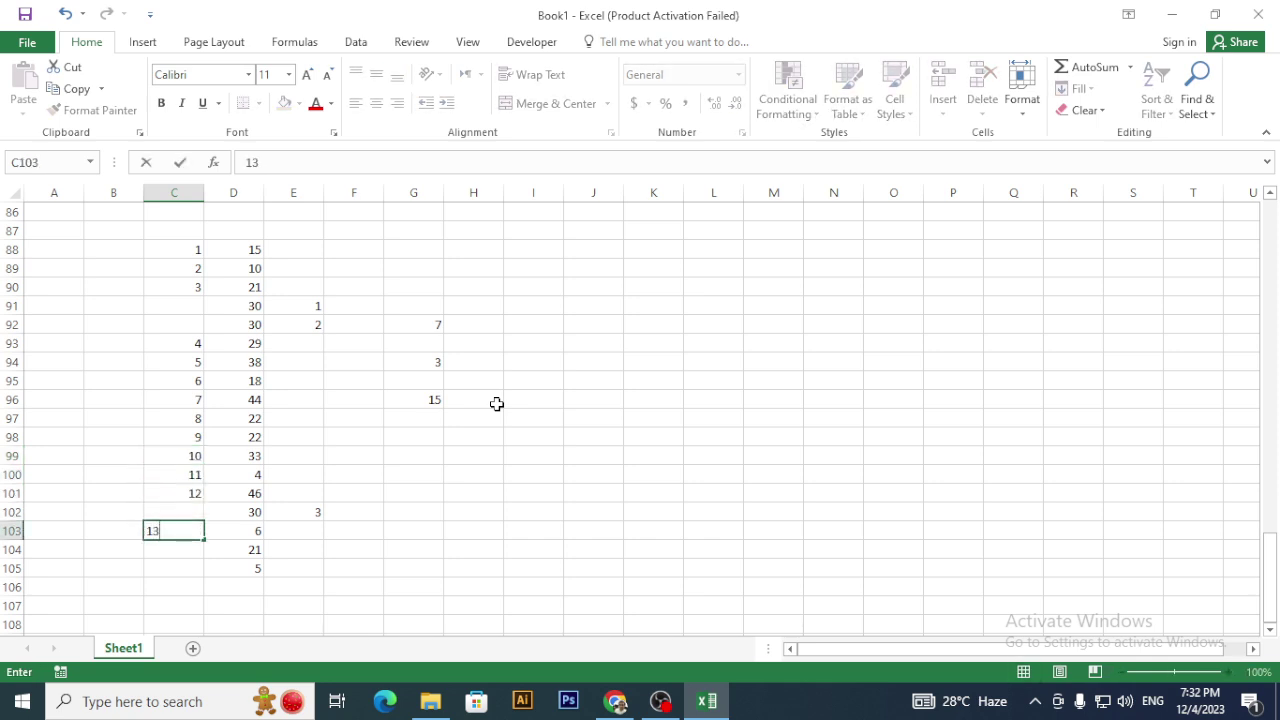
key("Return")
type("14")
key("Return")
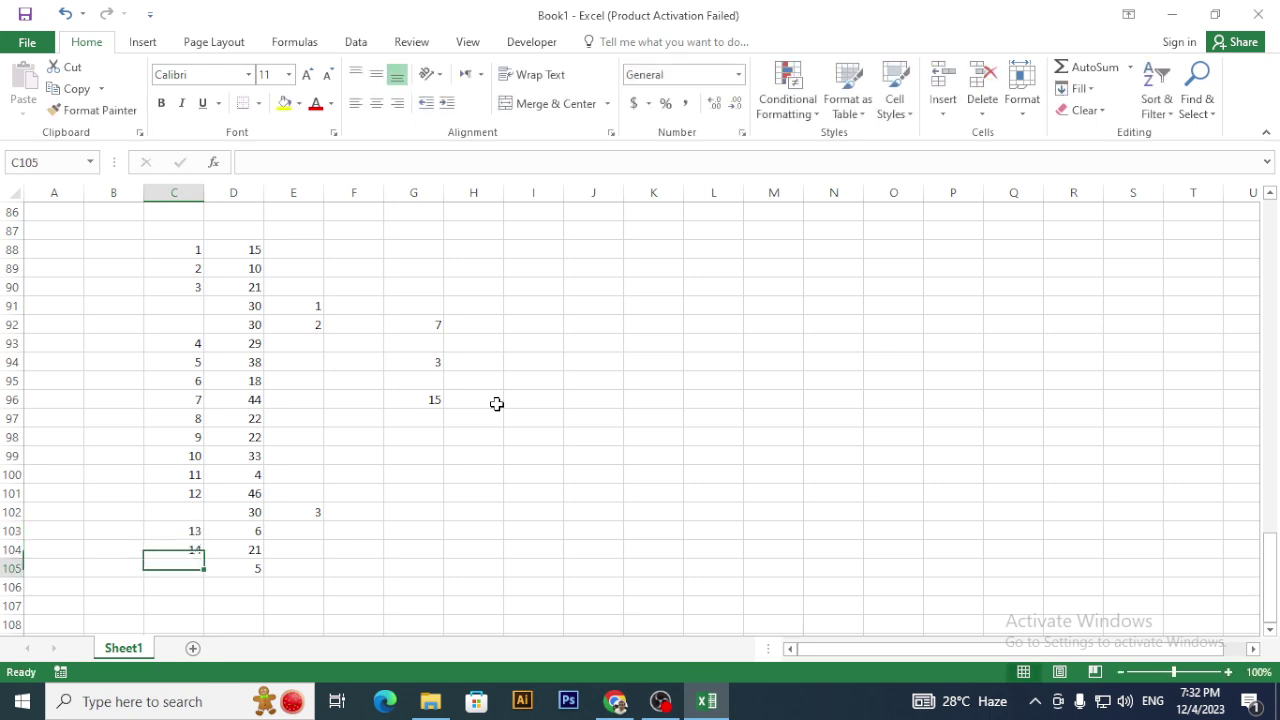
type("15")
key("Return")
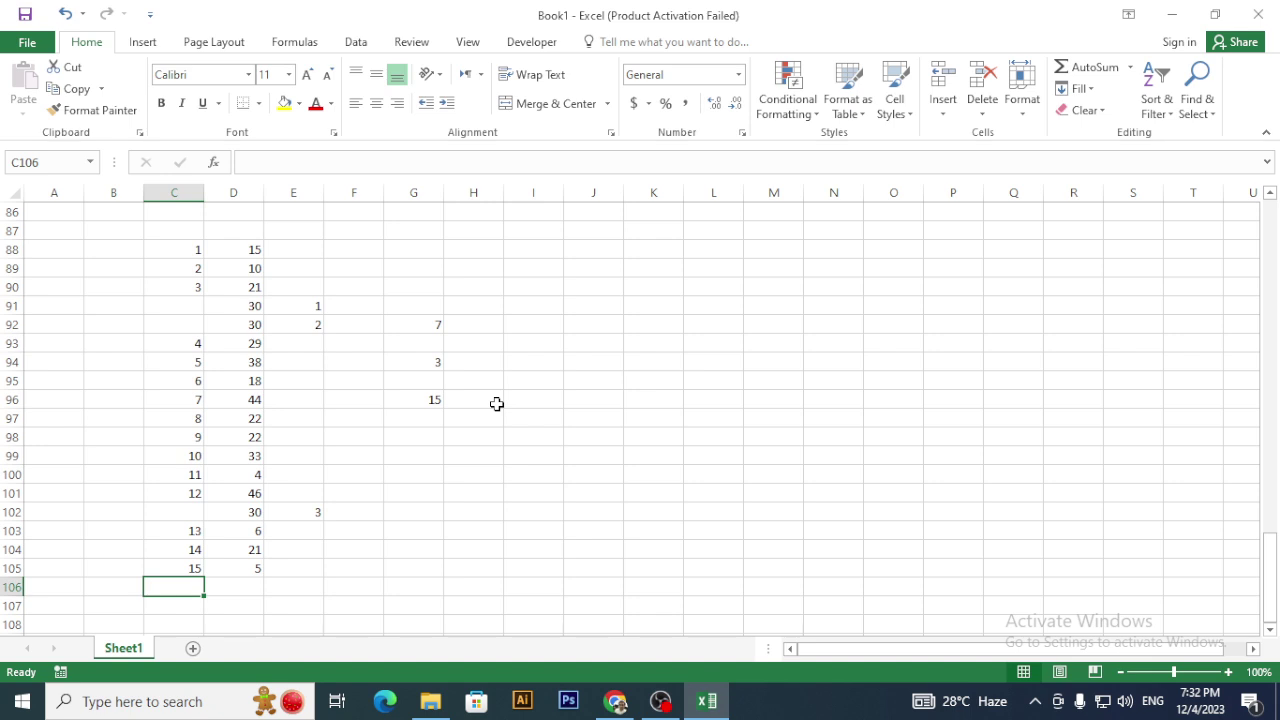
- Examine the enlarged list of comparison operators and their meanings in rows 68 to 73
scroll(500, 403, "up", 9)
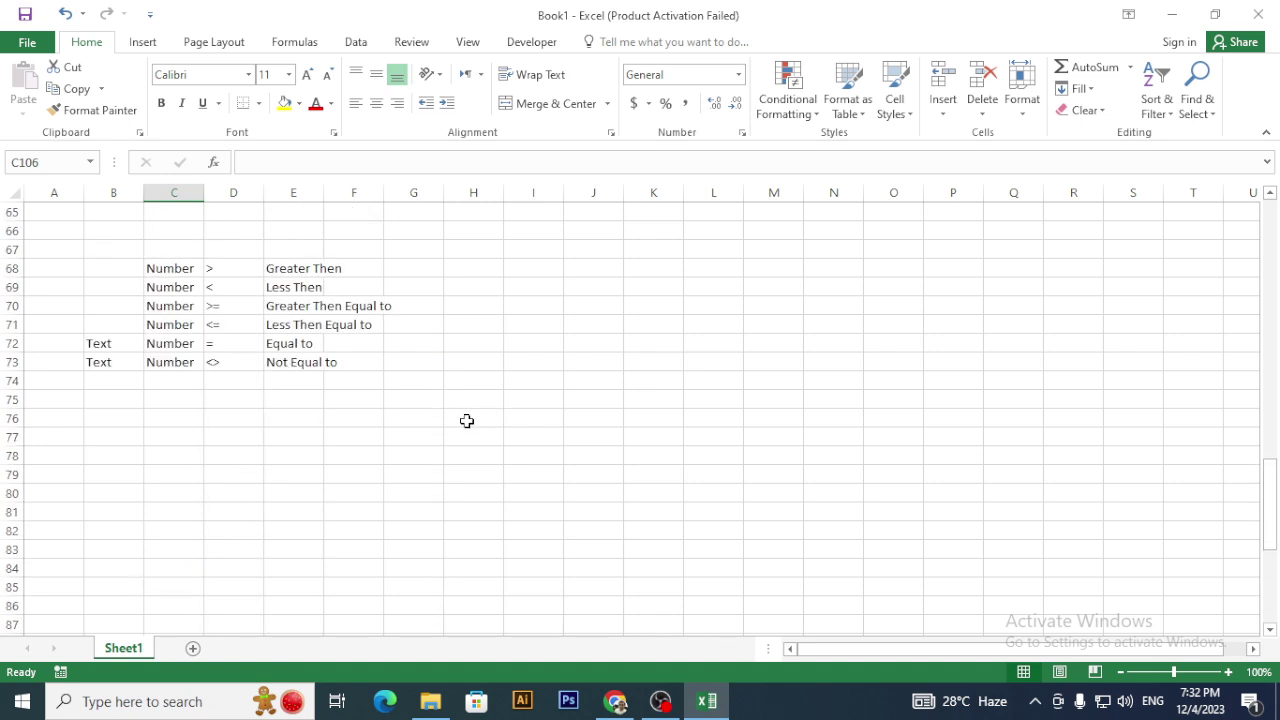
scroll(296, 496, "up", 5, "ctrl")
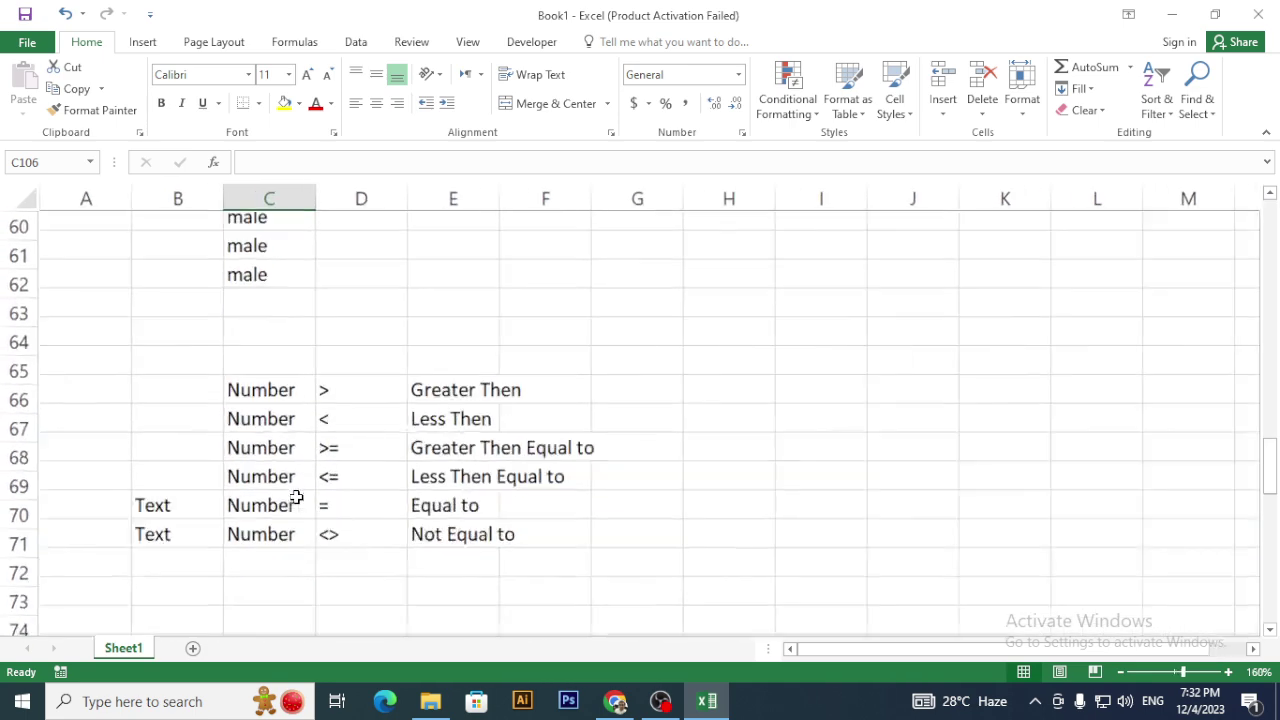
scroll(296, 496, "up", 5, "ctrl")
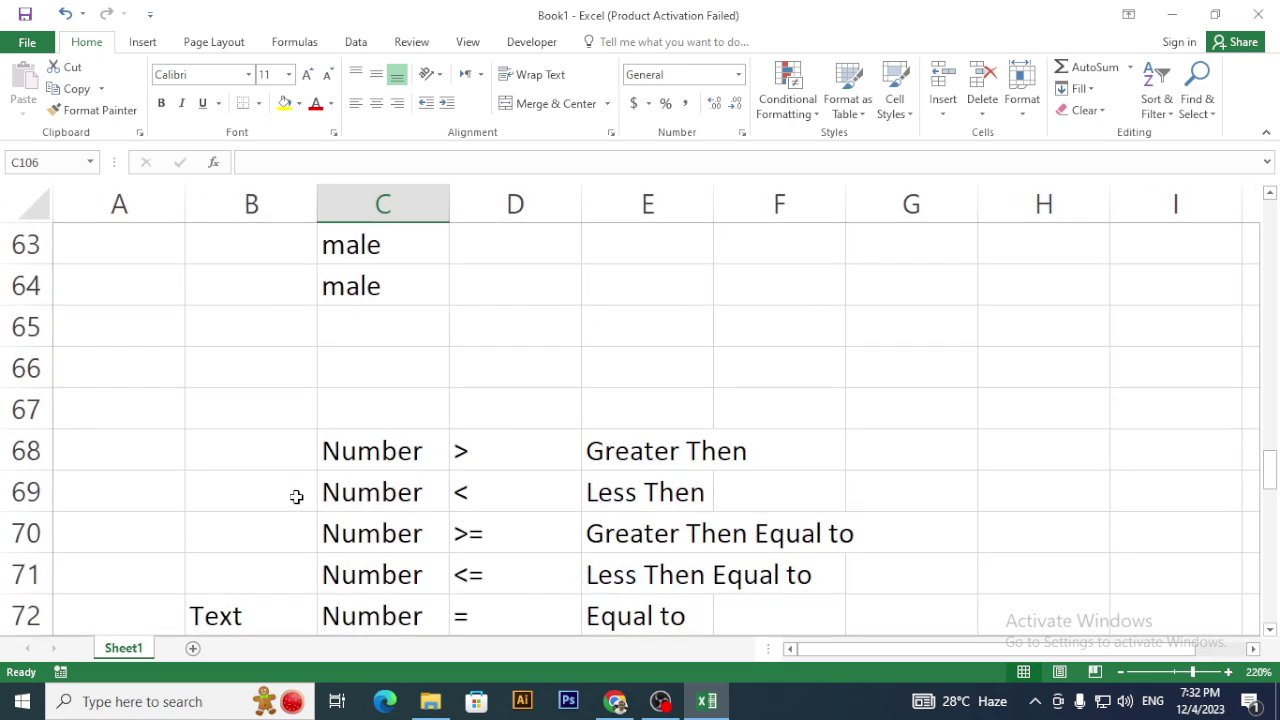
scroll(296, 496, "down", 1)
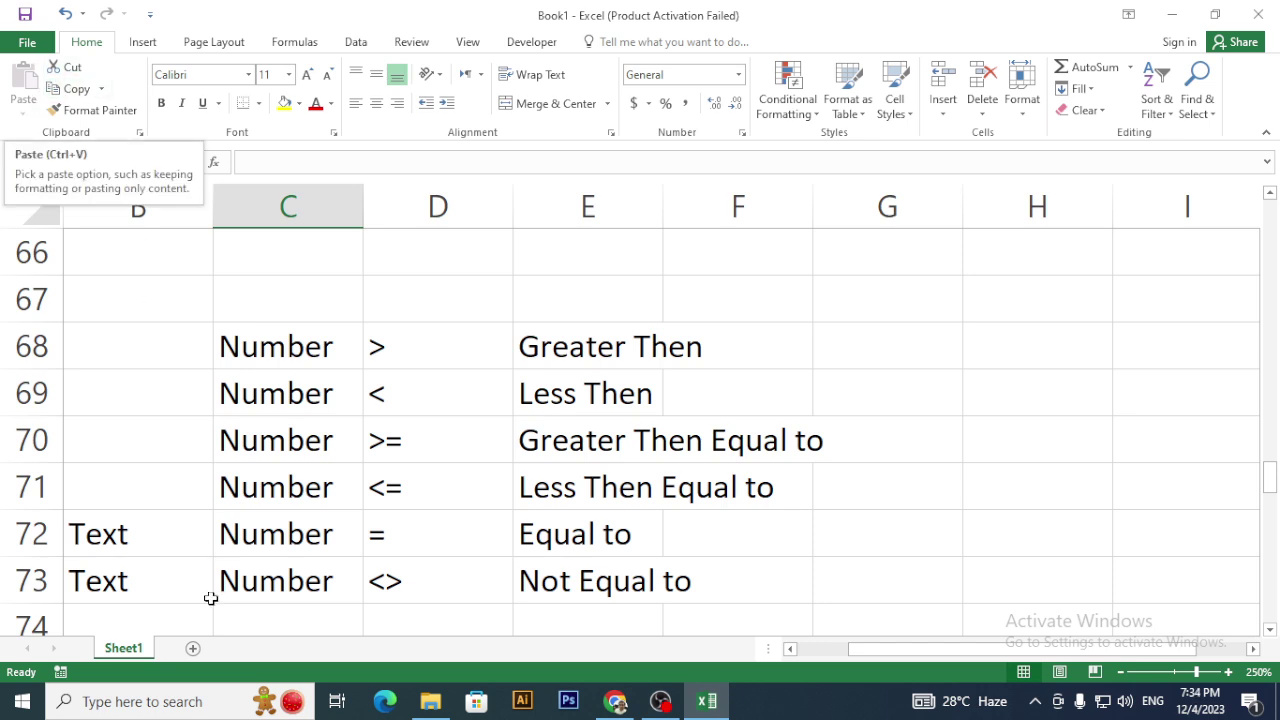
- Launch Word 2016, dismiss the activation wizard and create a blank document
left_click(186, 700)
type("wo")
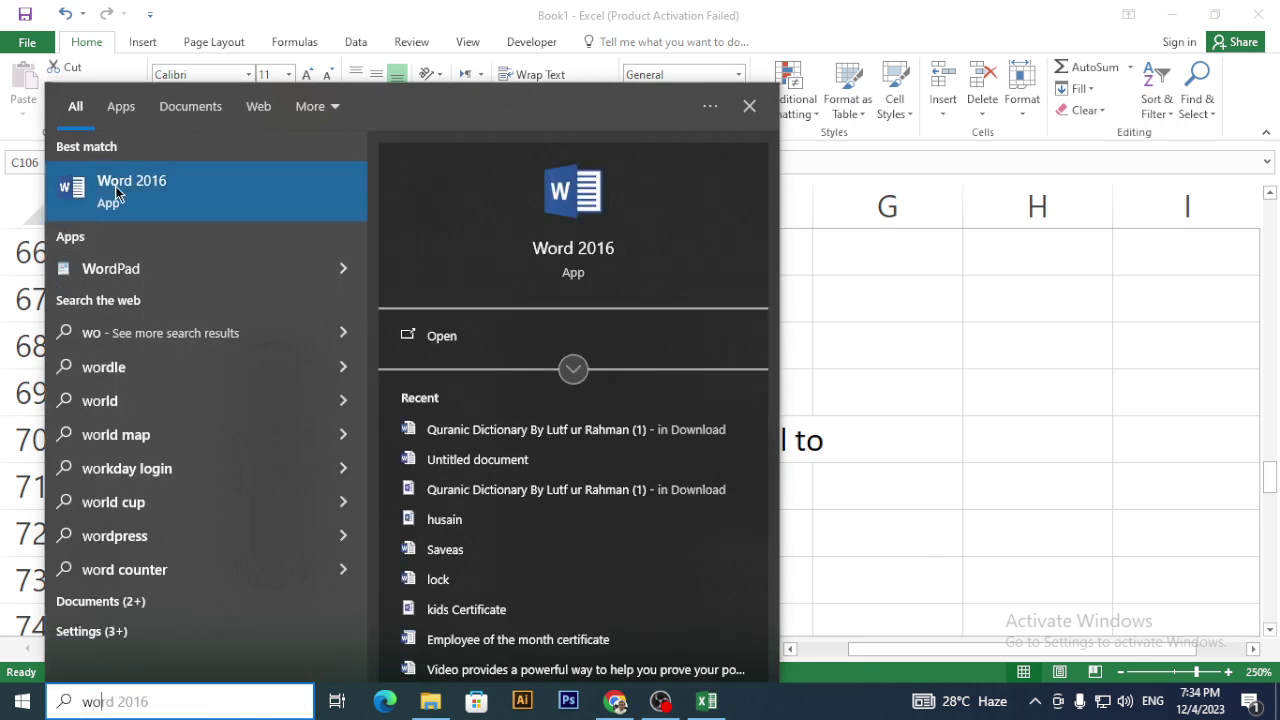
key("Return")
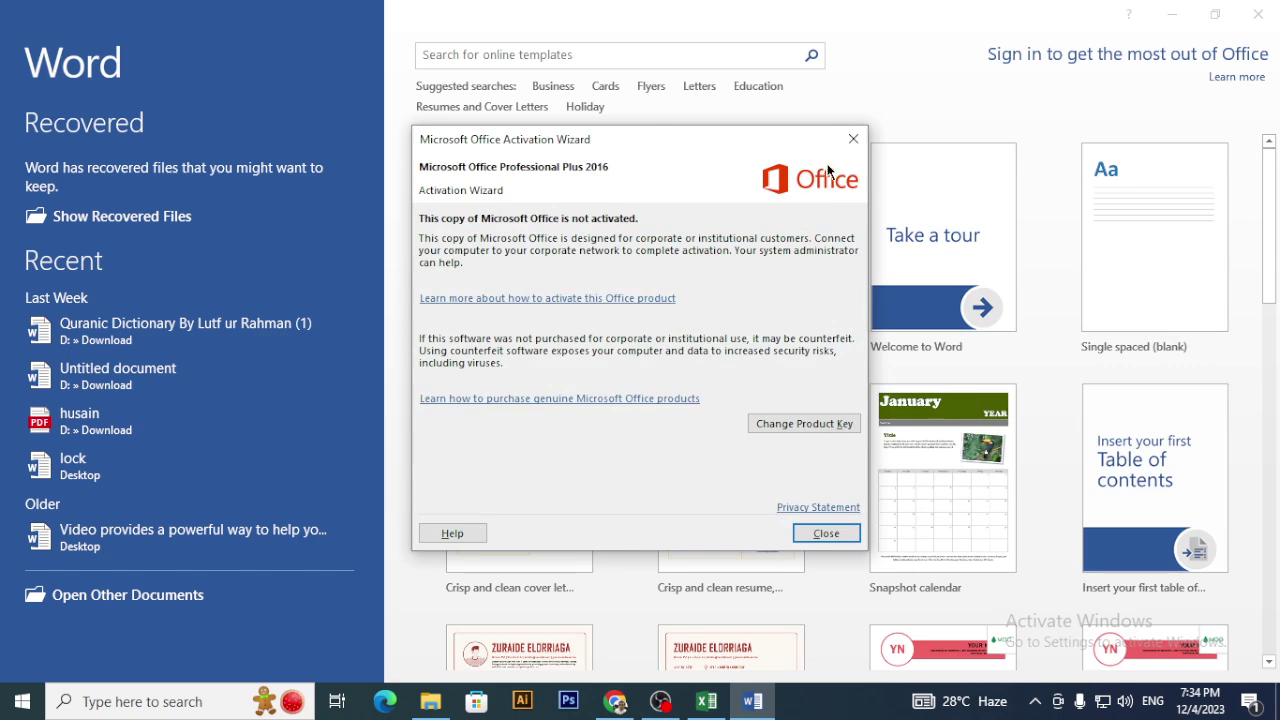
key("Escape")
left_click(525, 217)
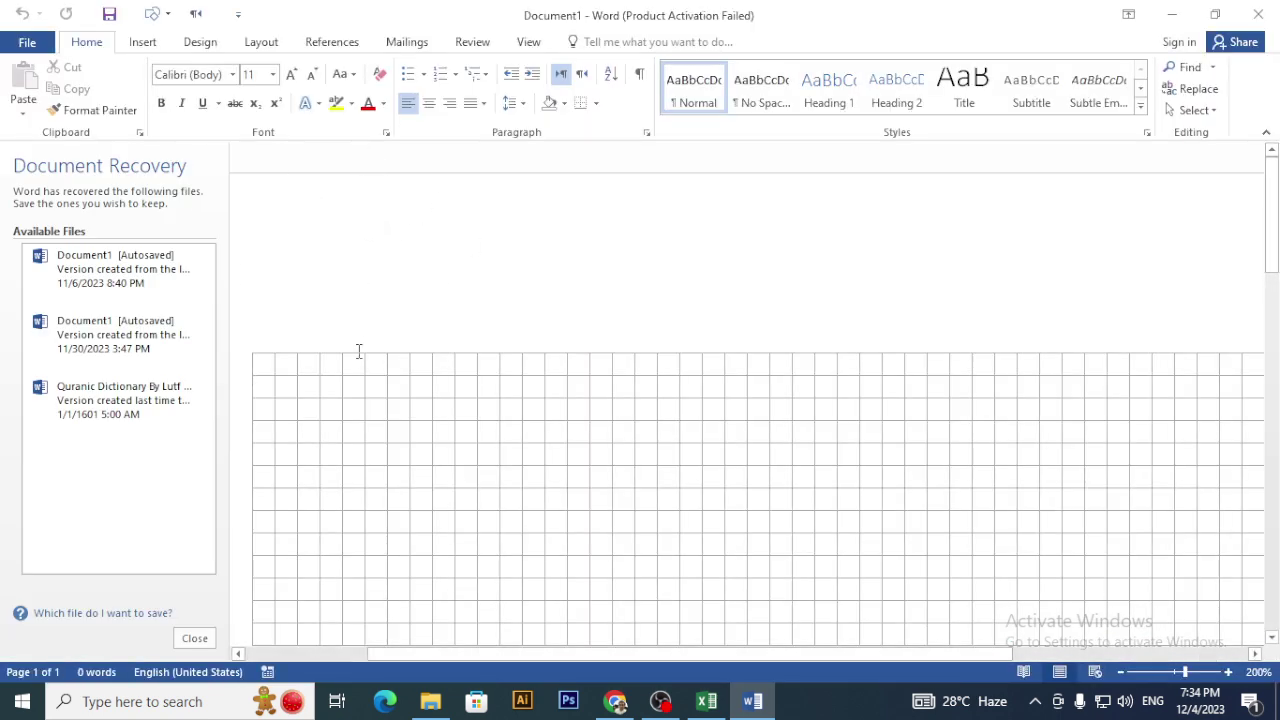
- Hide the gridlines and show the ruler in the blank Word document
left_click(520, 43)
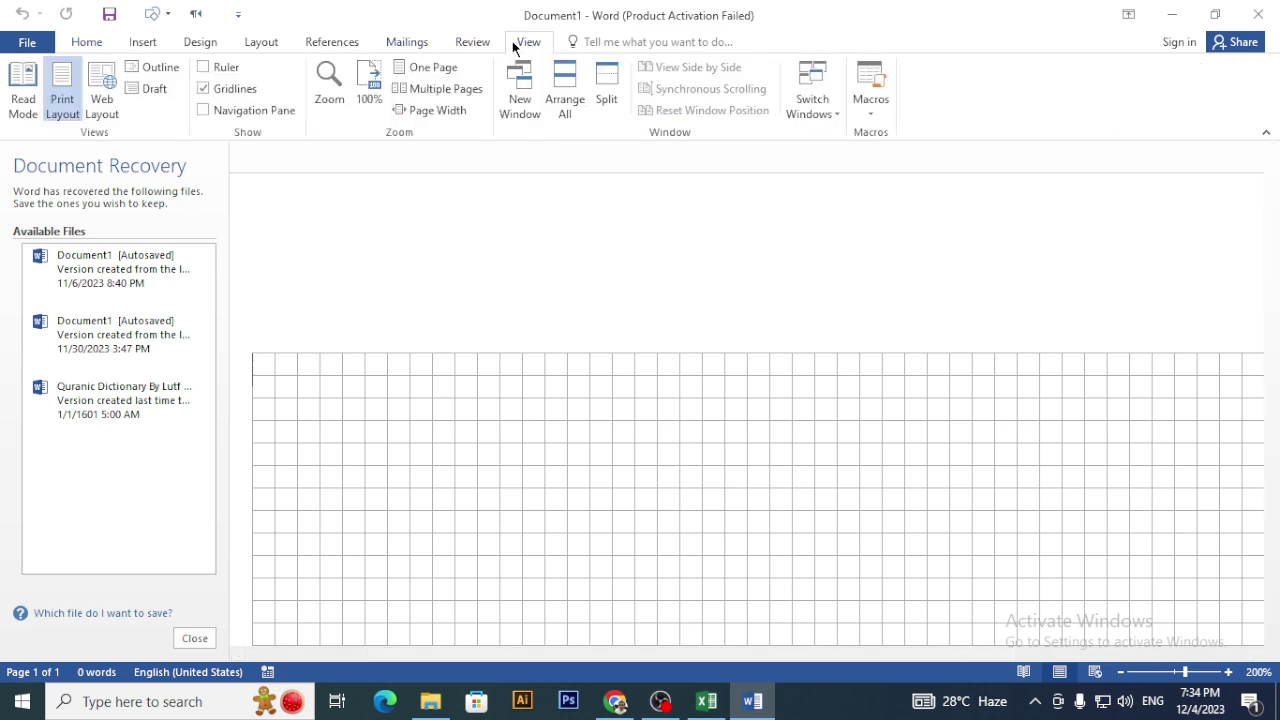
left_click(204, 89)
left_click(203, 67)
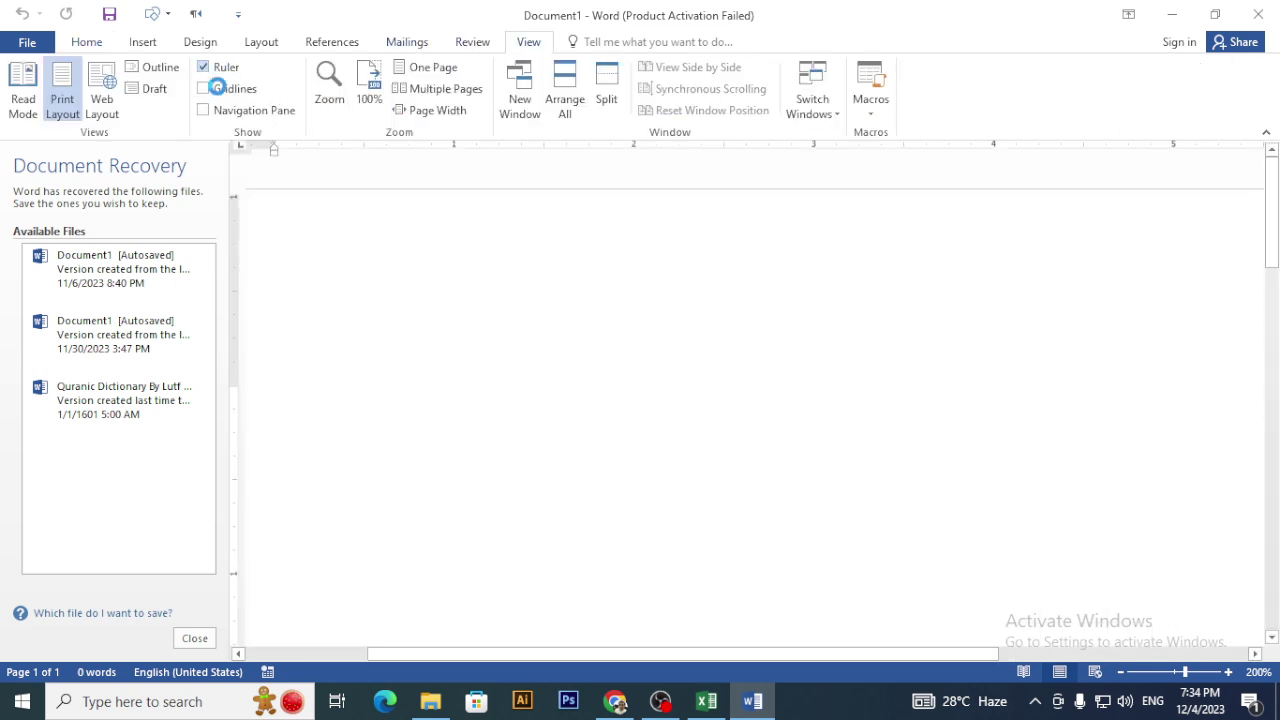
- Close Document Recovery and choose to remove the recovered files
left_click(195, 640)
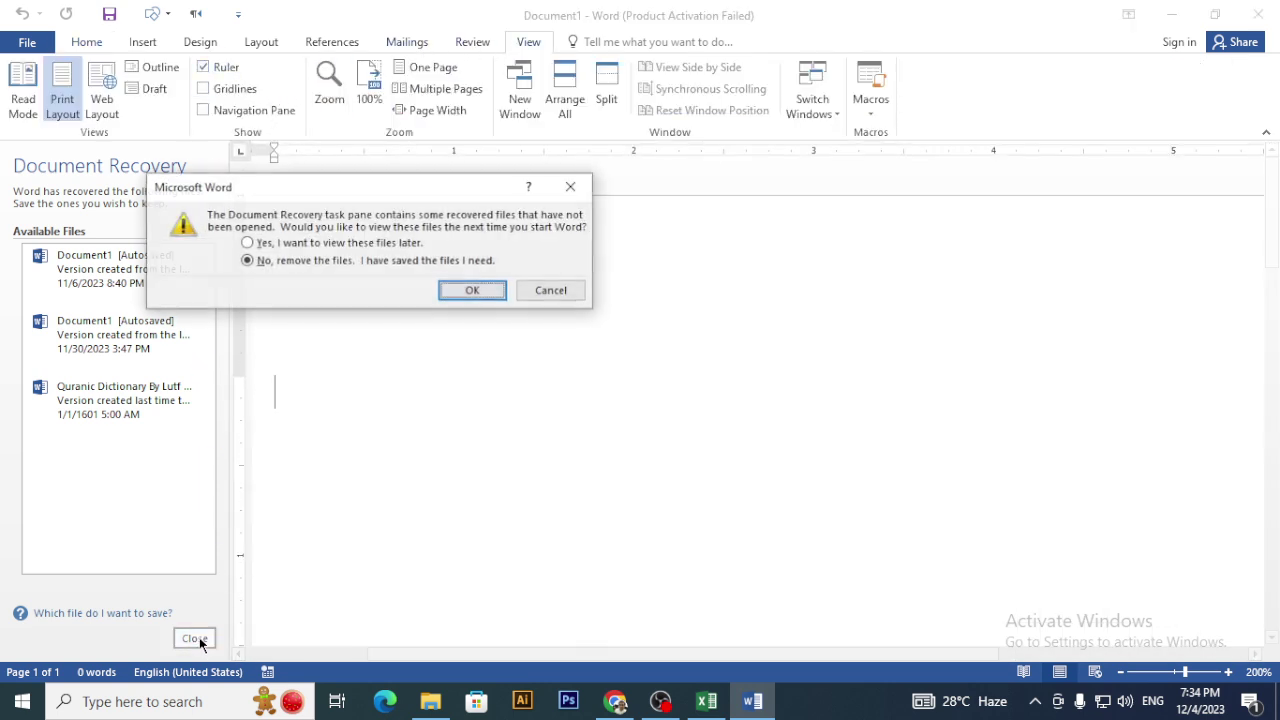
left_click(474, 290)
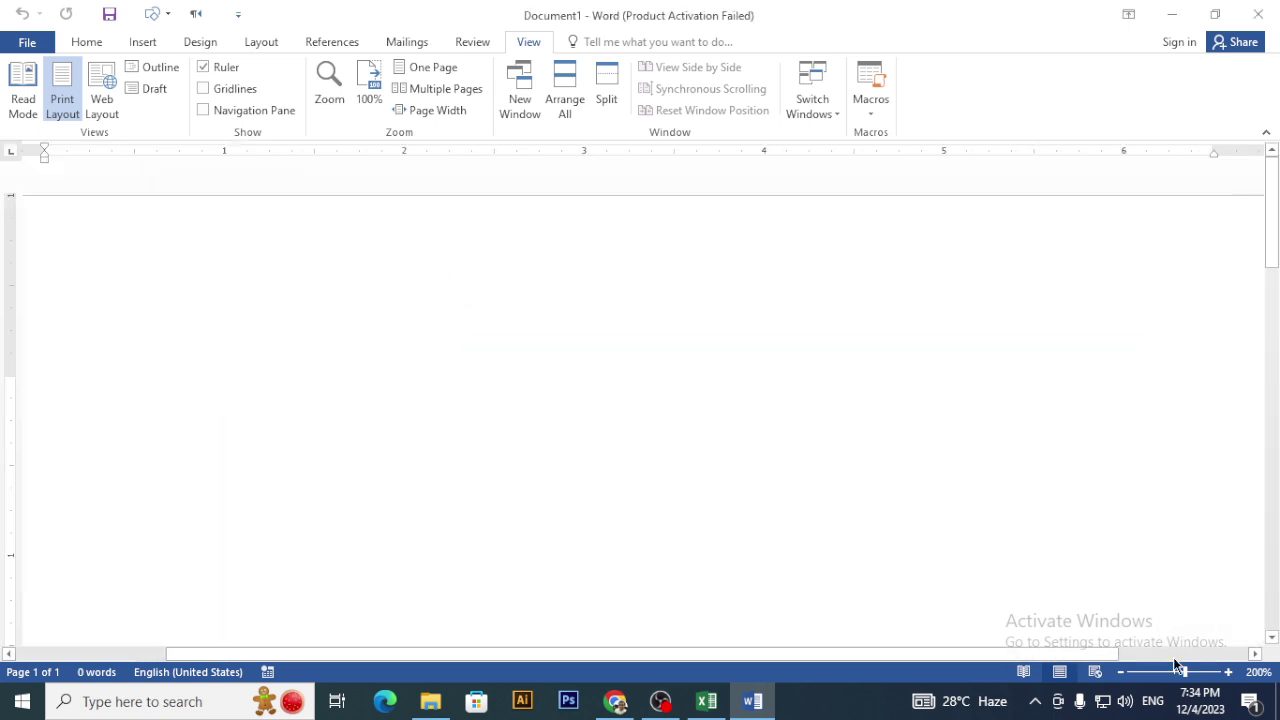
left_click_drag(1182, 672, 1161, 672)
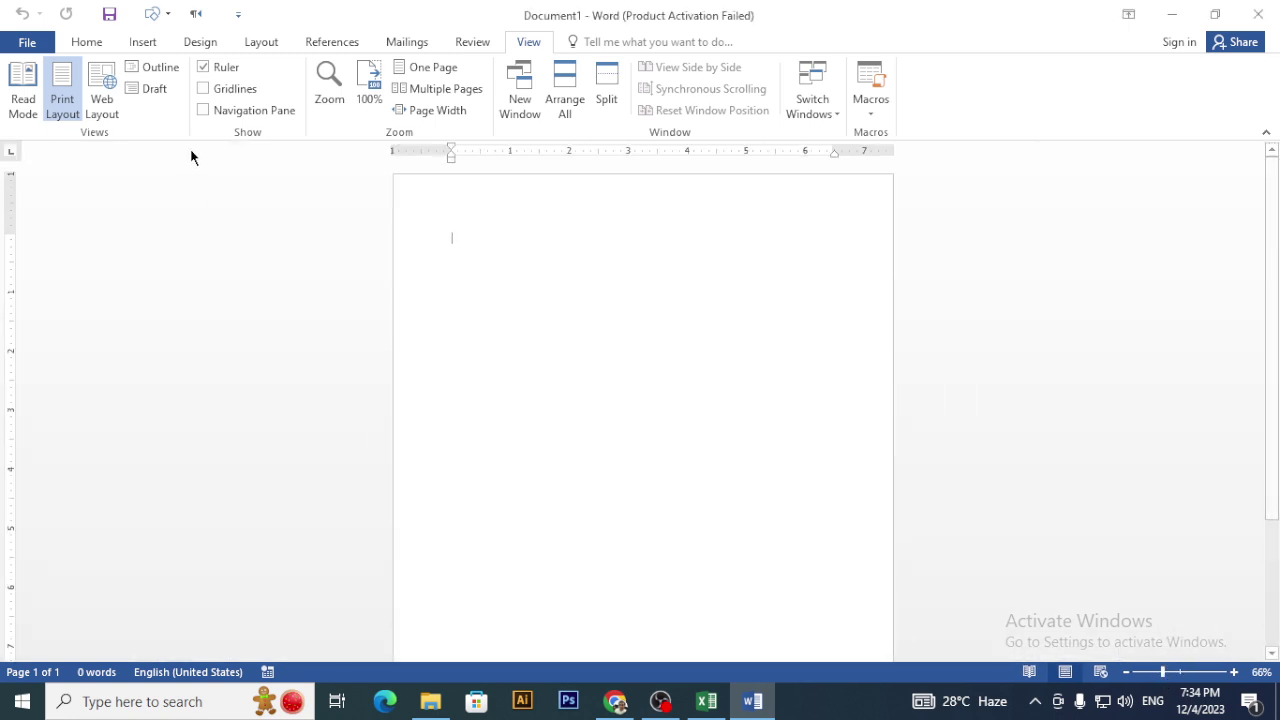
- Switch back to Excel and change the font of the word Number in cell C68 to AaSansOutline
left_click(78, 45)
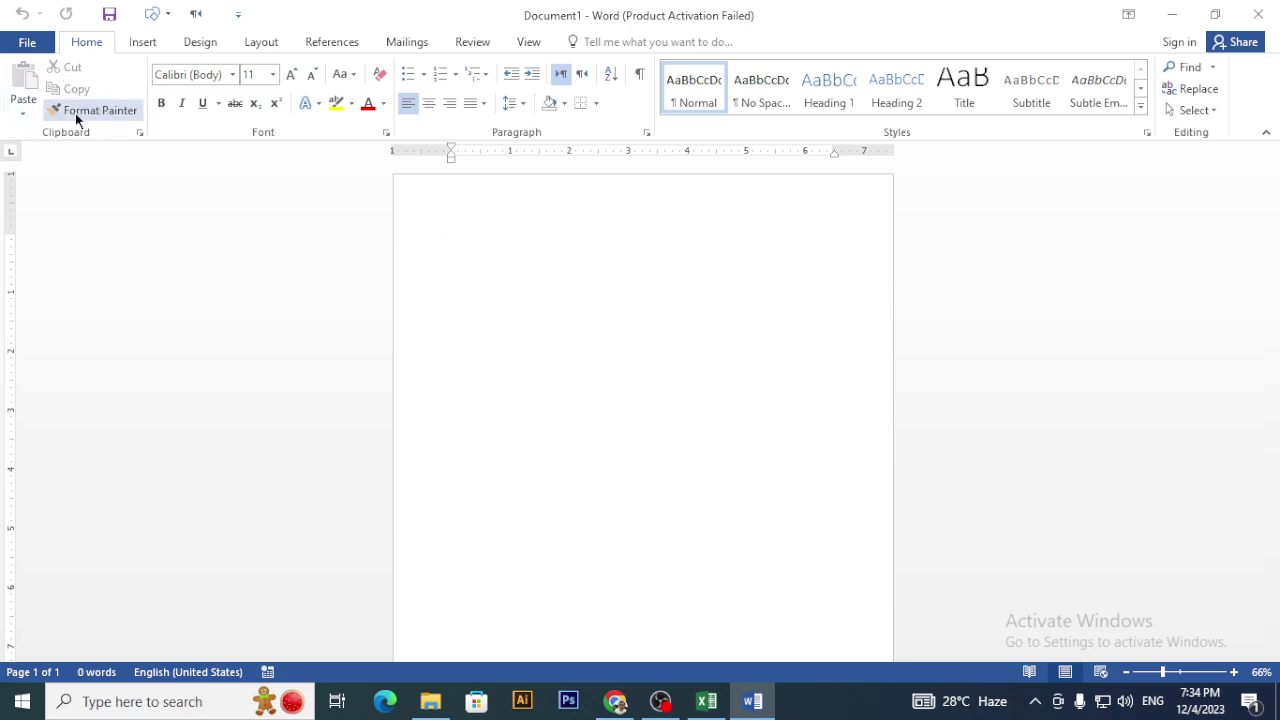
key("alt+Tab")
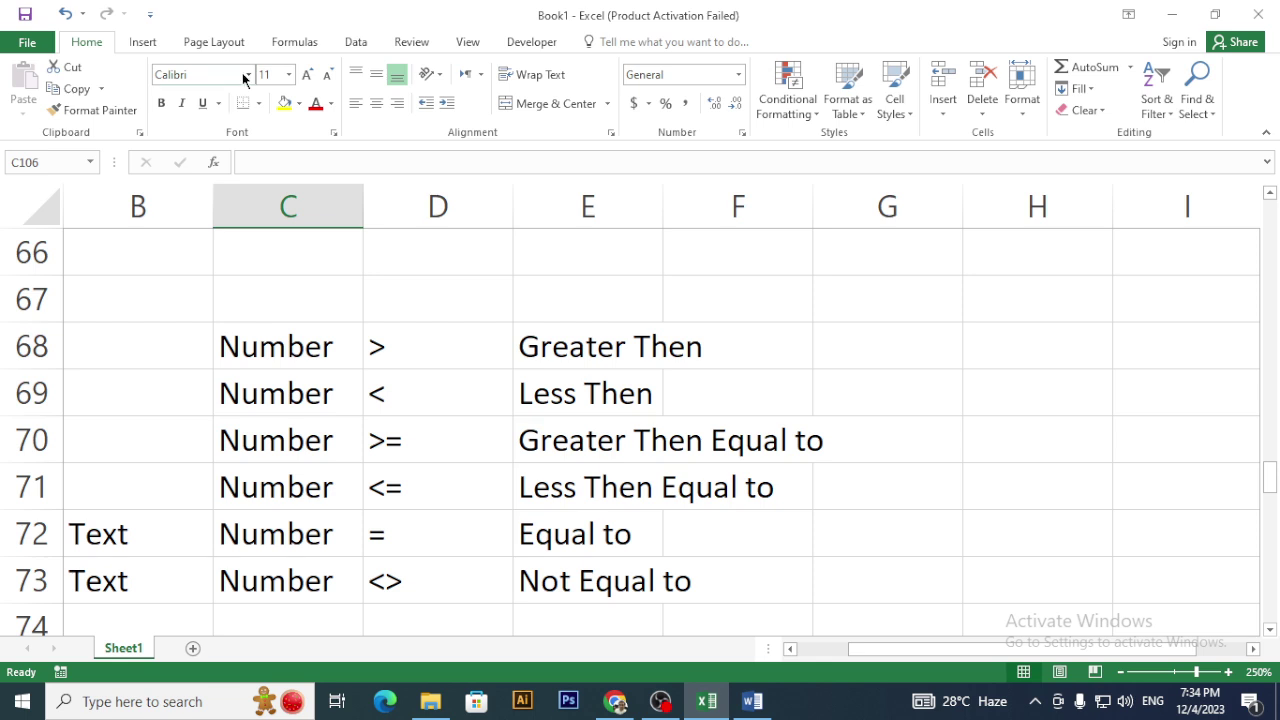
left_click(283, 343)
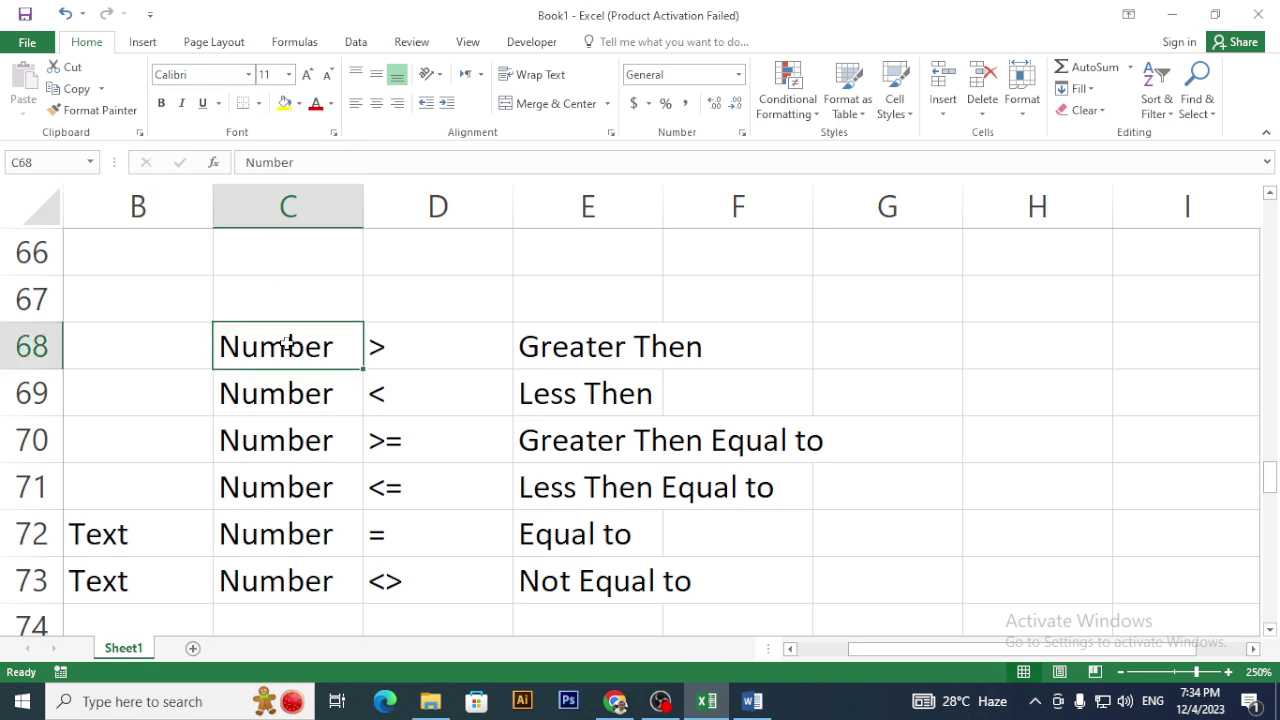
left_click(248, 76)
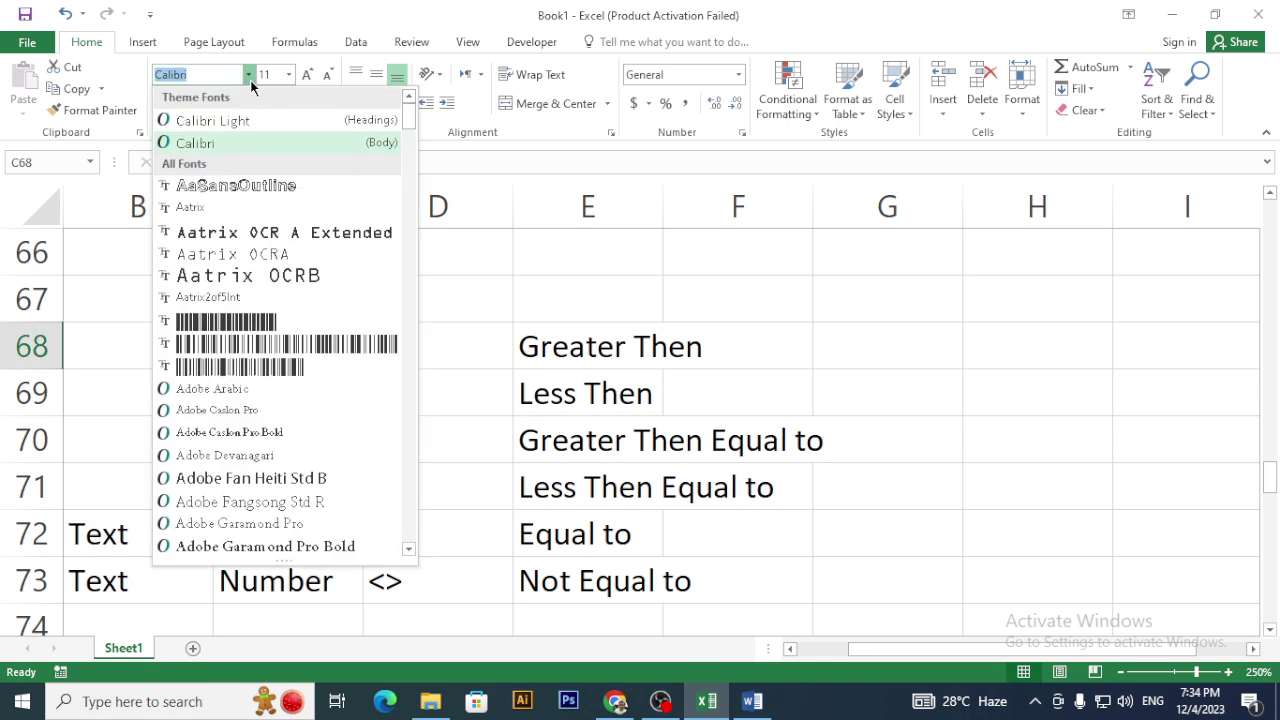
left_click(248, 76)
left_click(248, 76)
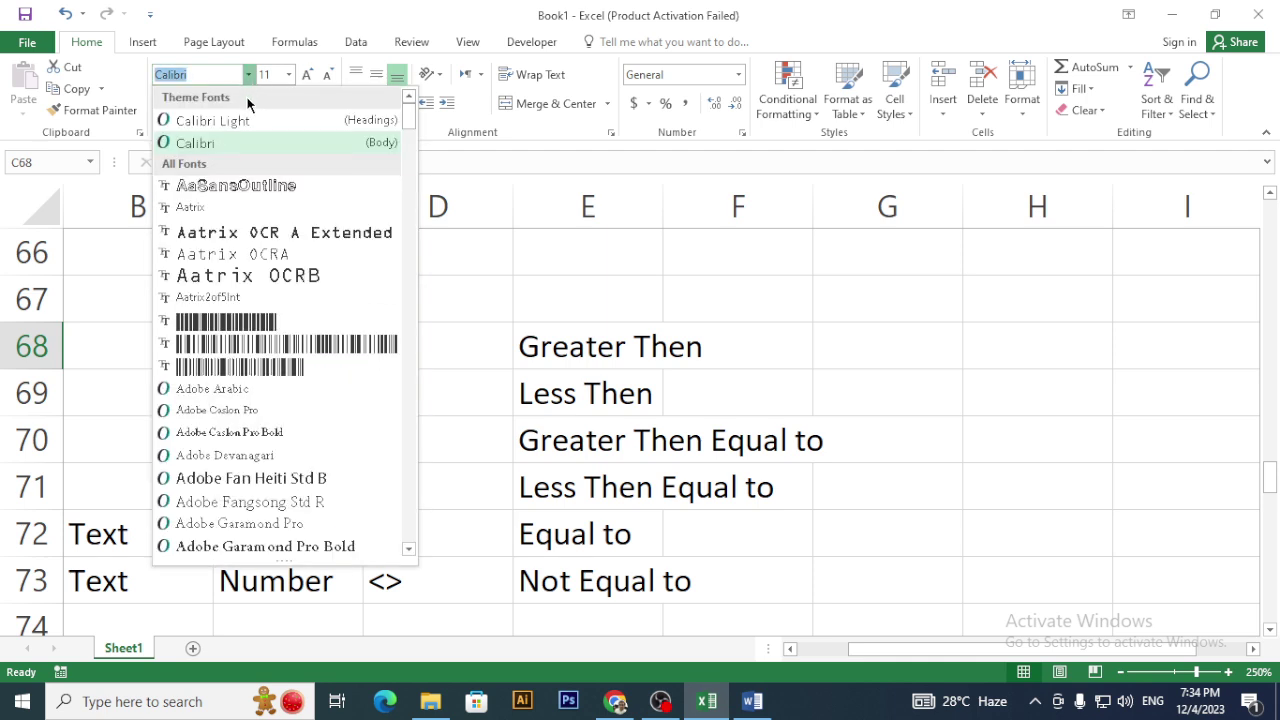
left_click(257, 186)
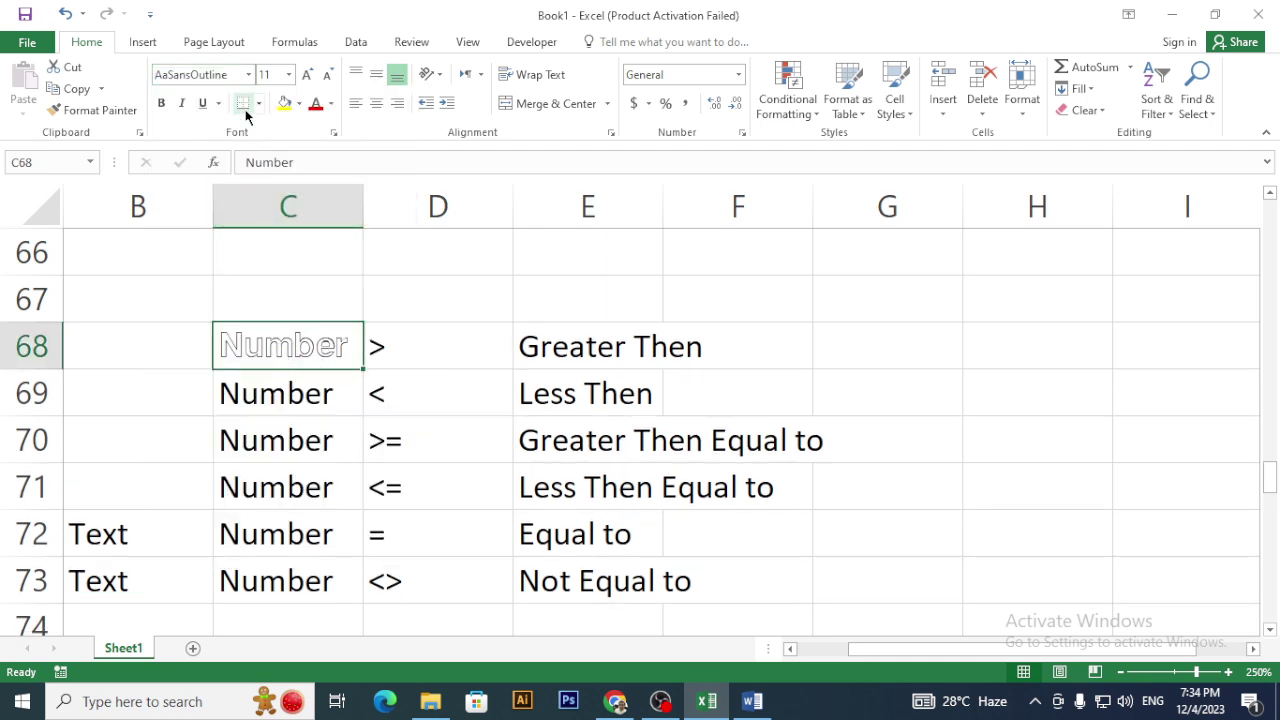
- Increase the font size of cell C68 in increments, then decrease it to 9
left_click(289, 74)
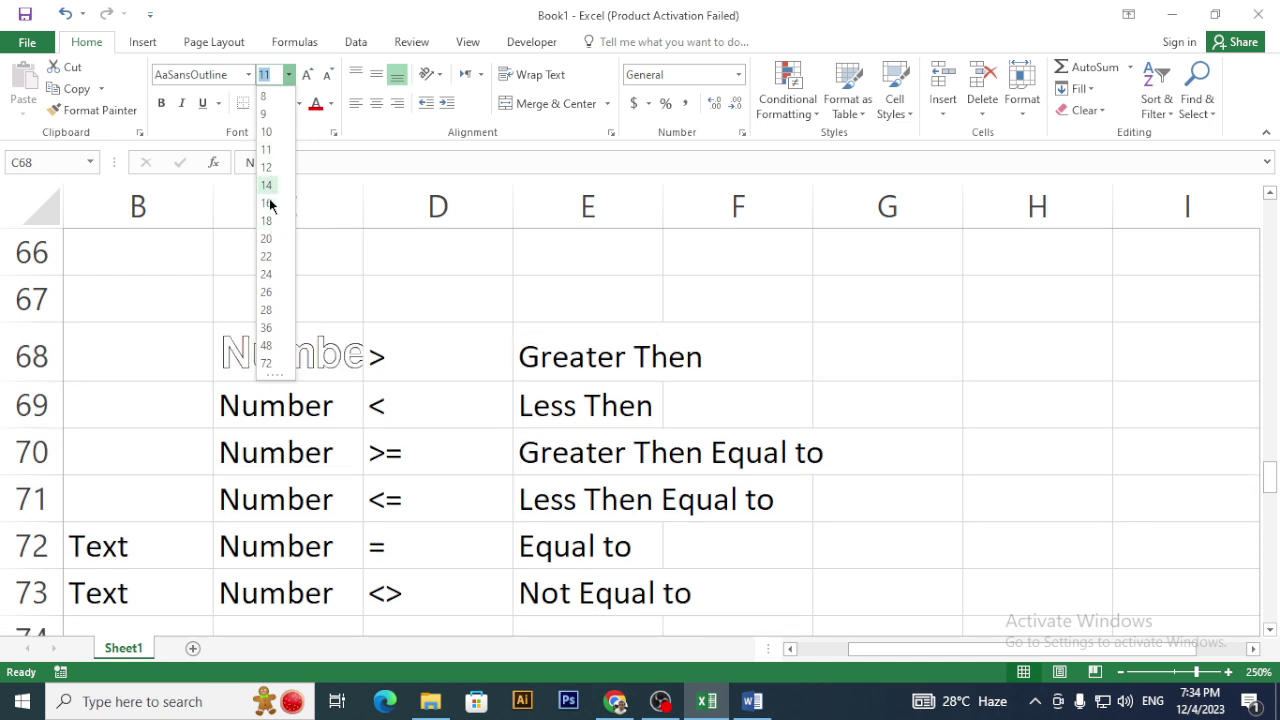
left_click(309, 80)
left_click(309, 80)
left_click(309, 80)
left_click(309, 80)
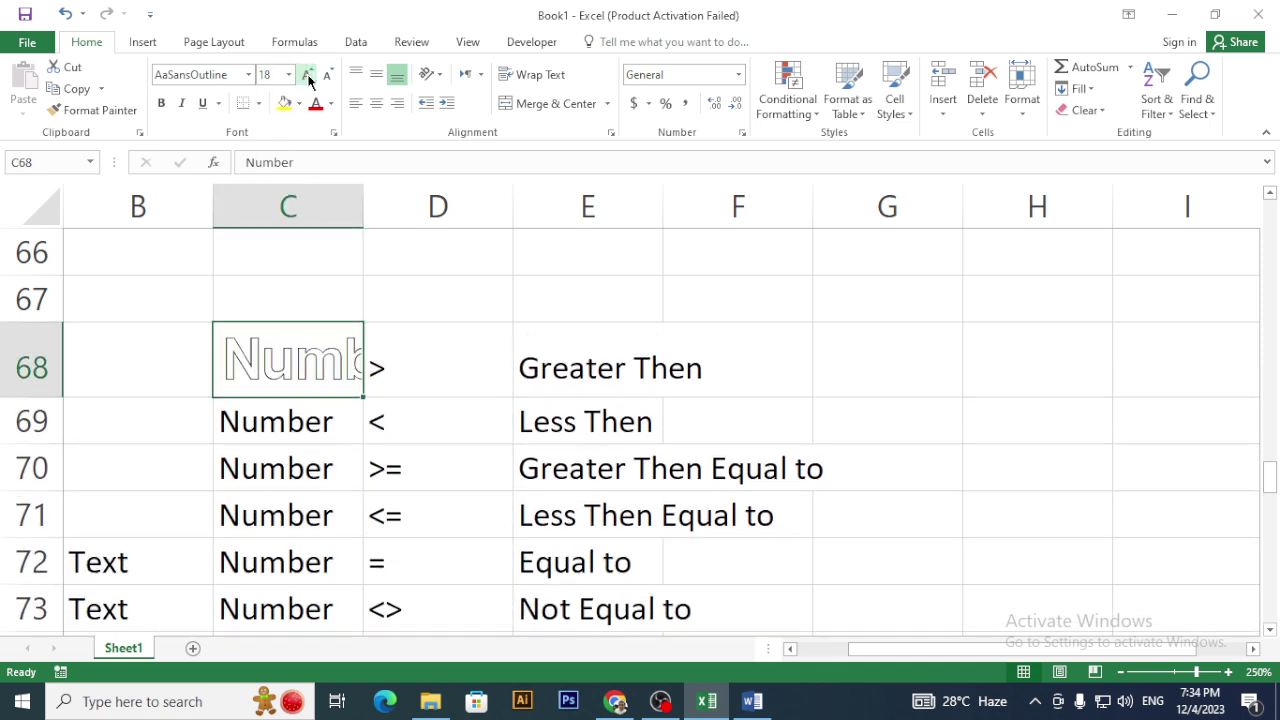
left_click(309, 80)
left_click(309, 80)
left_click(324, 80)
left_click(324, 80)
left_click(324, 80)
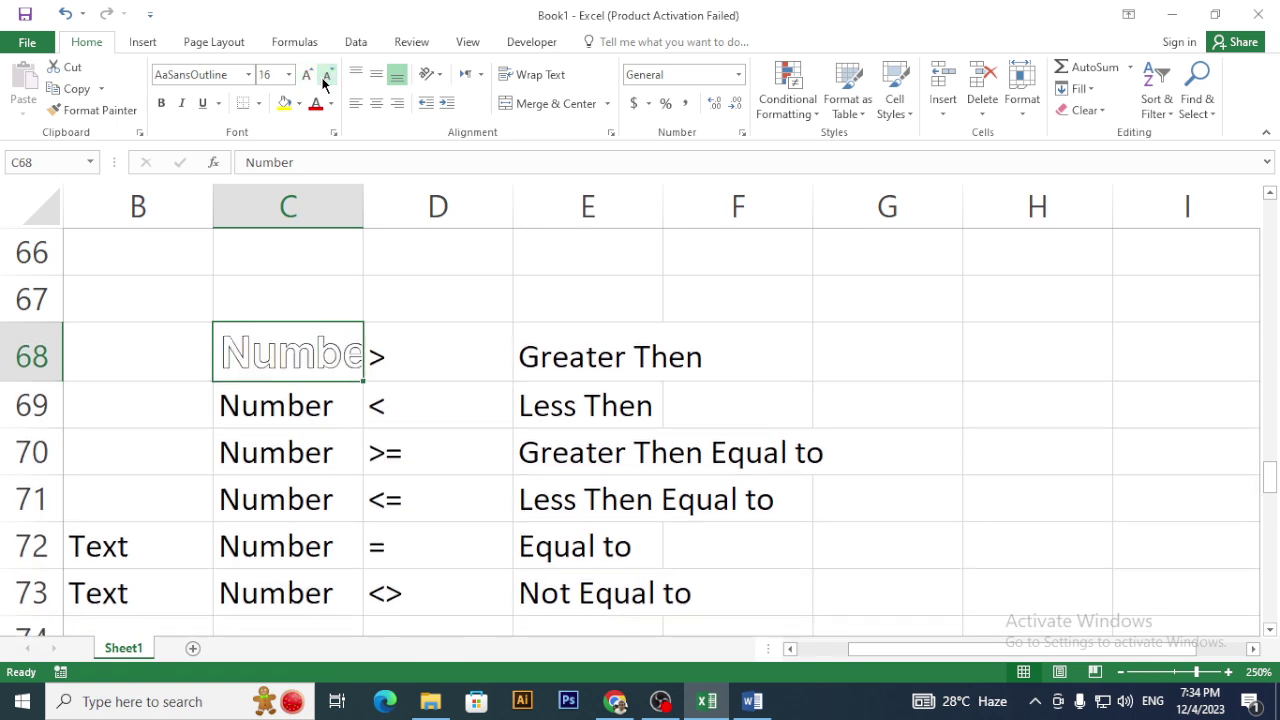
left_click(324, 80)
left_click(324, 80)
left_click(324, 80)
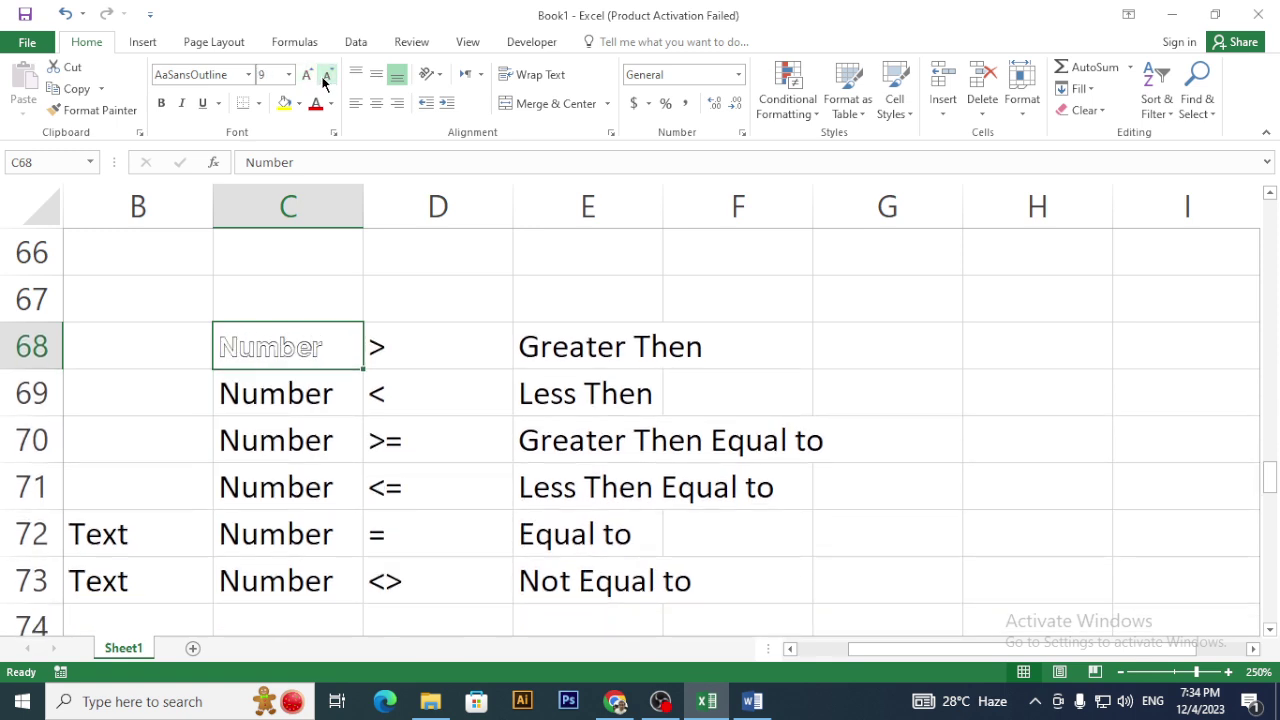
- Make the text in cell C68 bold and italic
left_click(162, 104)
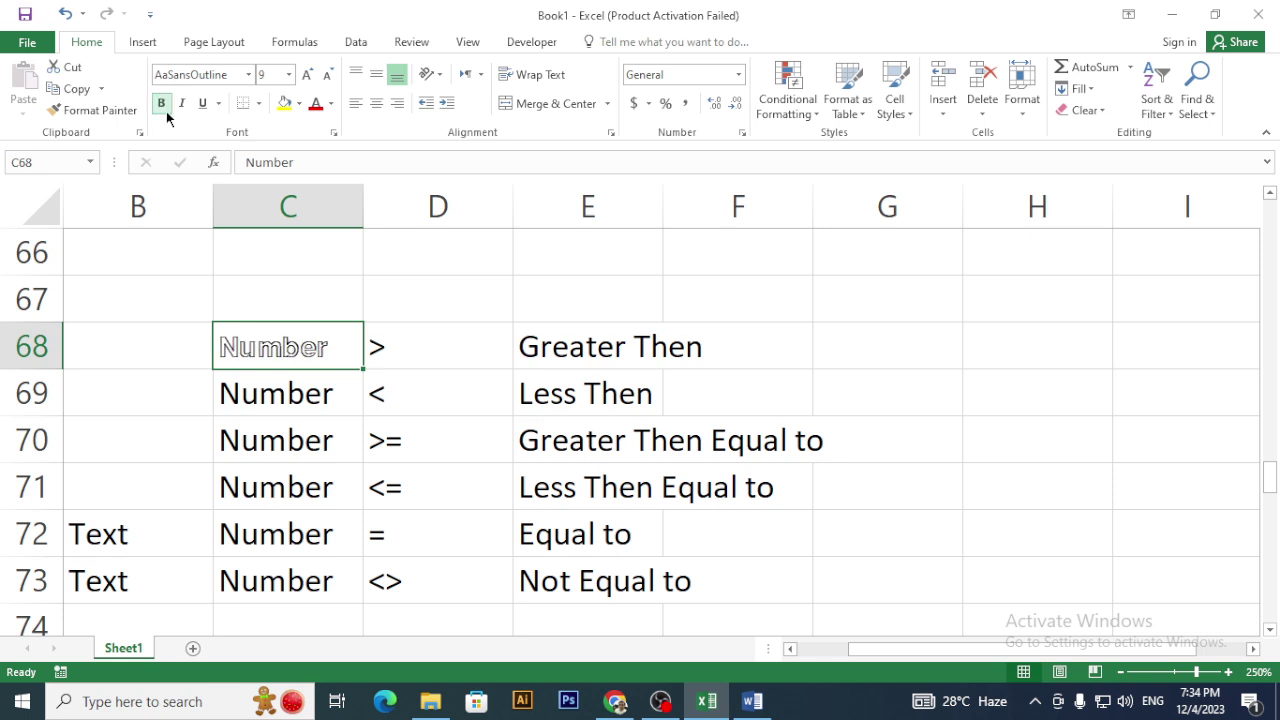
left_click(182, 104)
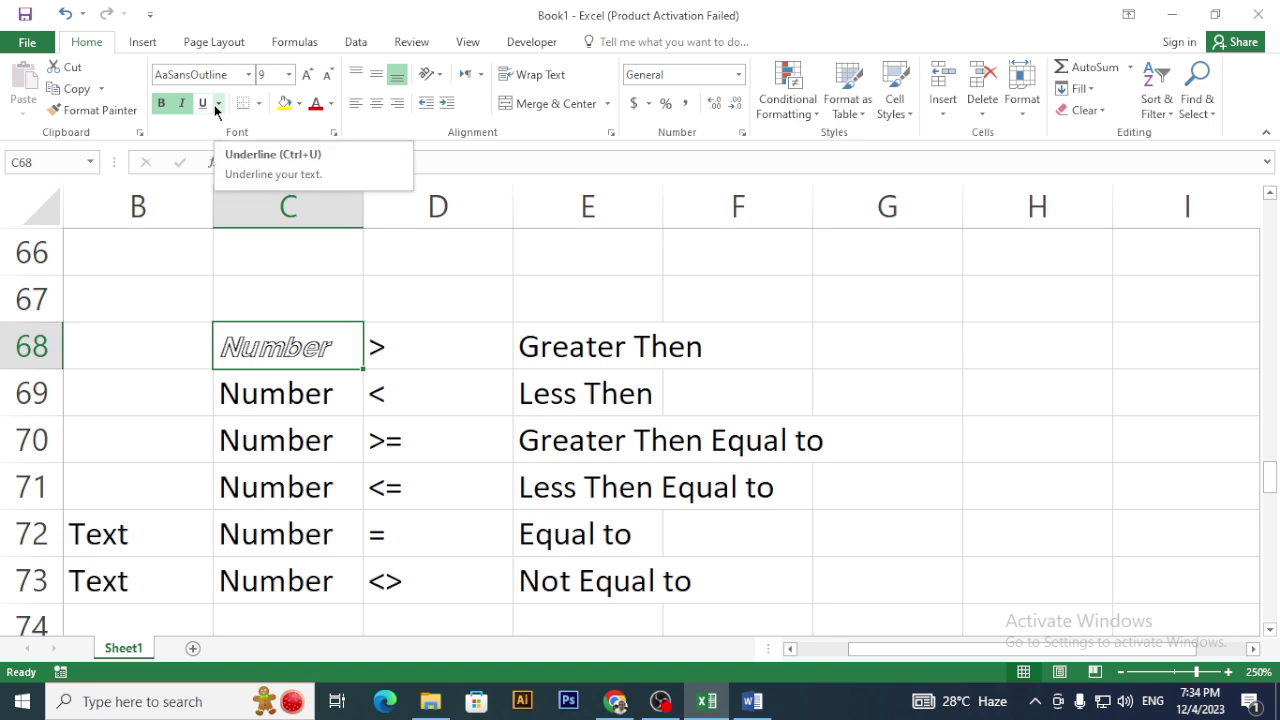
- Switch to Word, view its available underline styles for comparison, and return to Excel
key("alt+Tab")
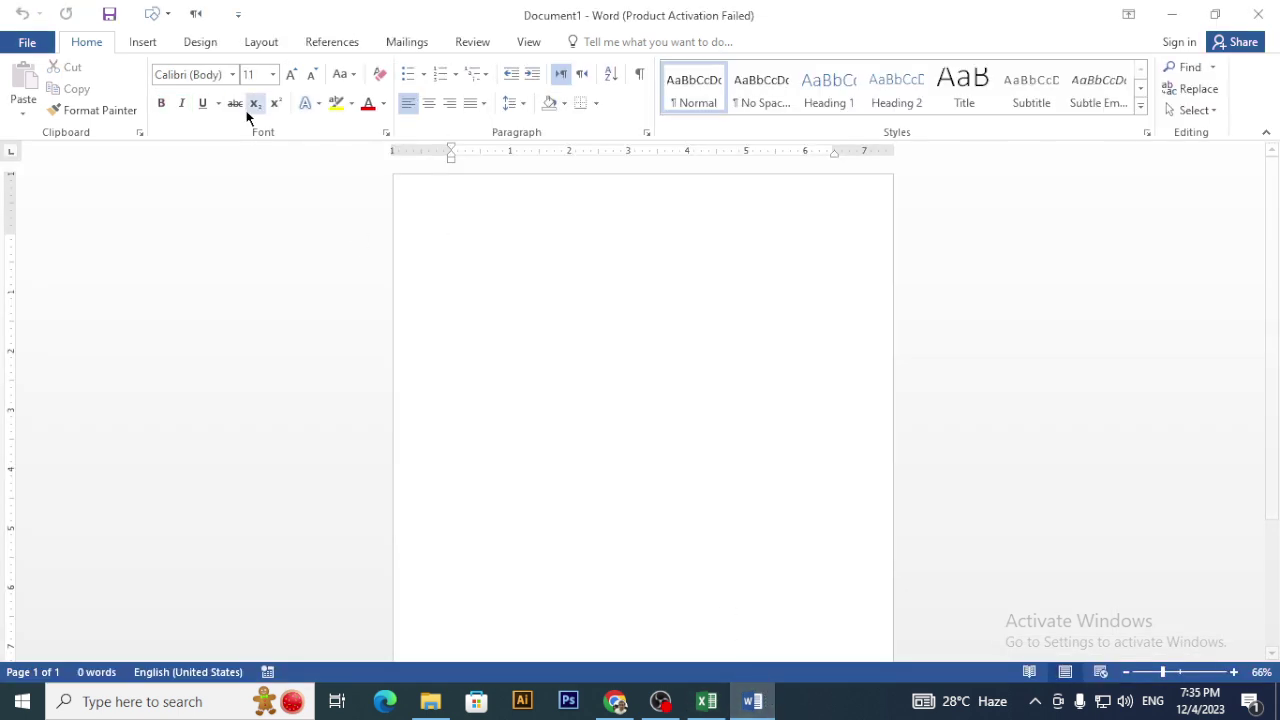
left_click(218, 104)
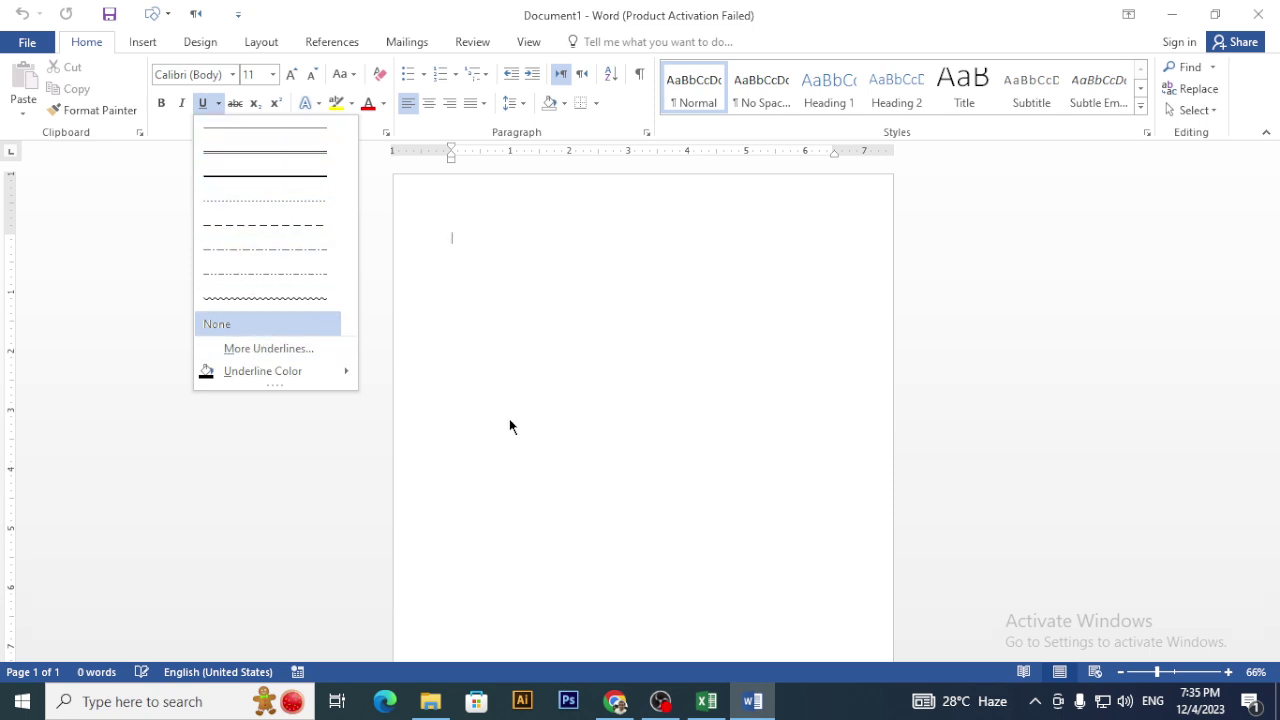
key("Escape")
key("alt+Tab")
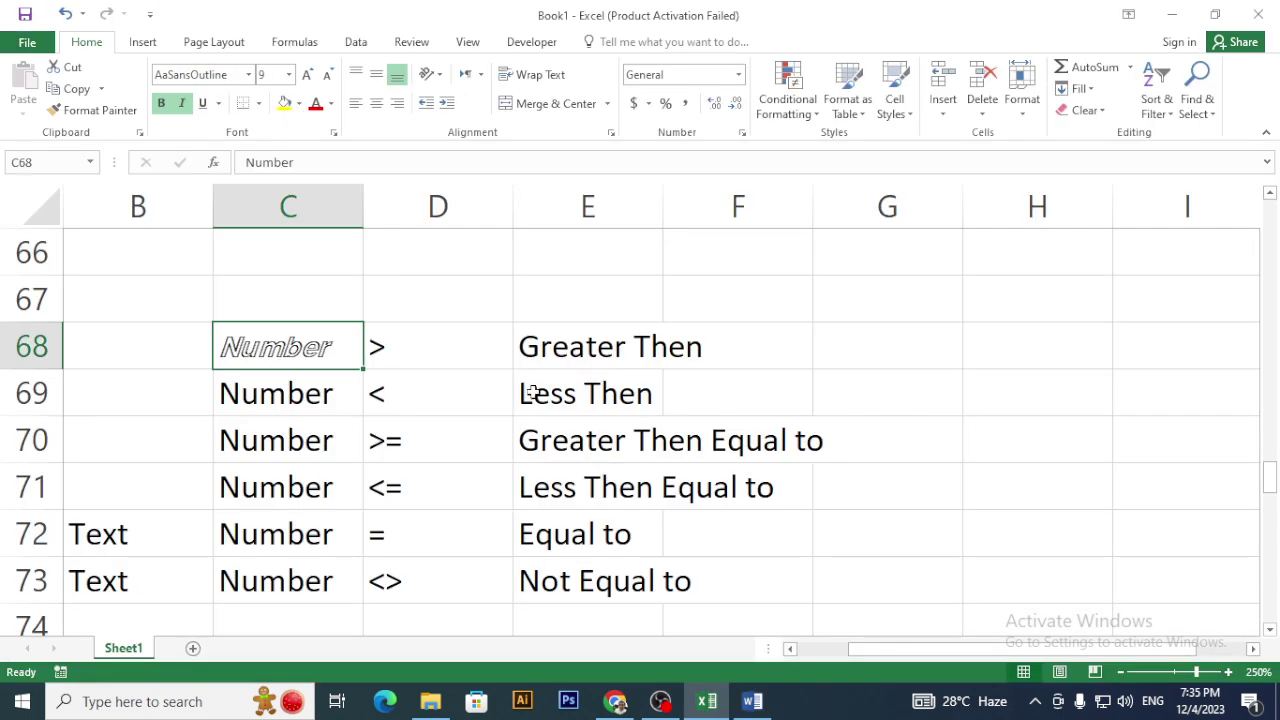
- Underline the text in cell C68 and change the style to double underline
left_click(219, 104)
left_click(228, 138)
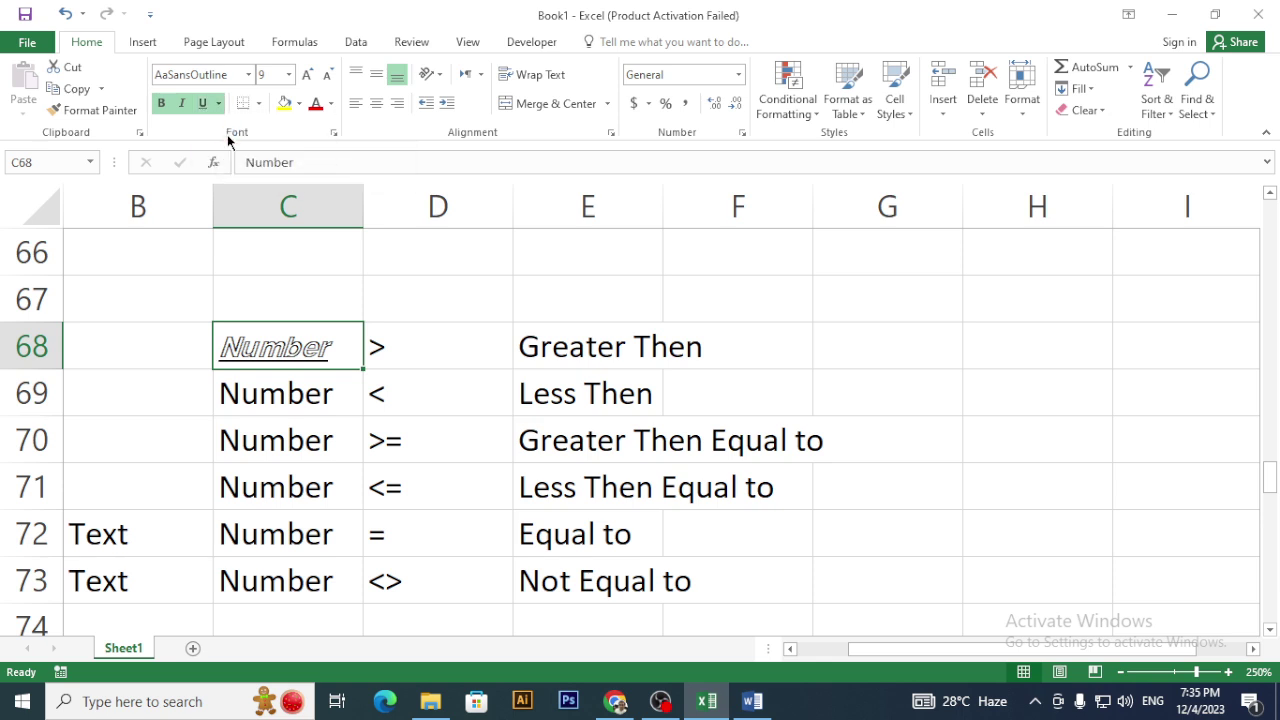
left_click(219, 104)
left_click(232, 150)
left_click(446, 300)
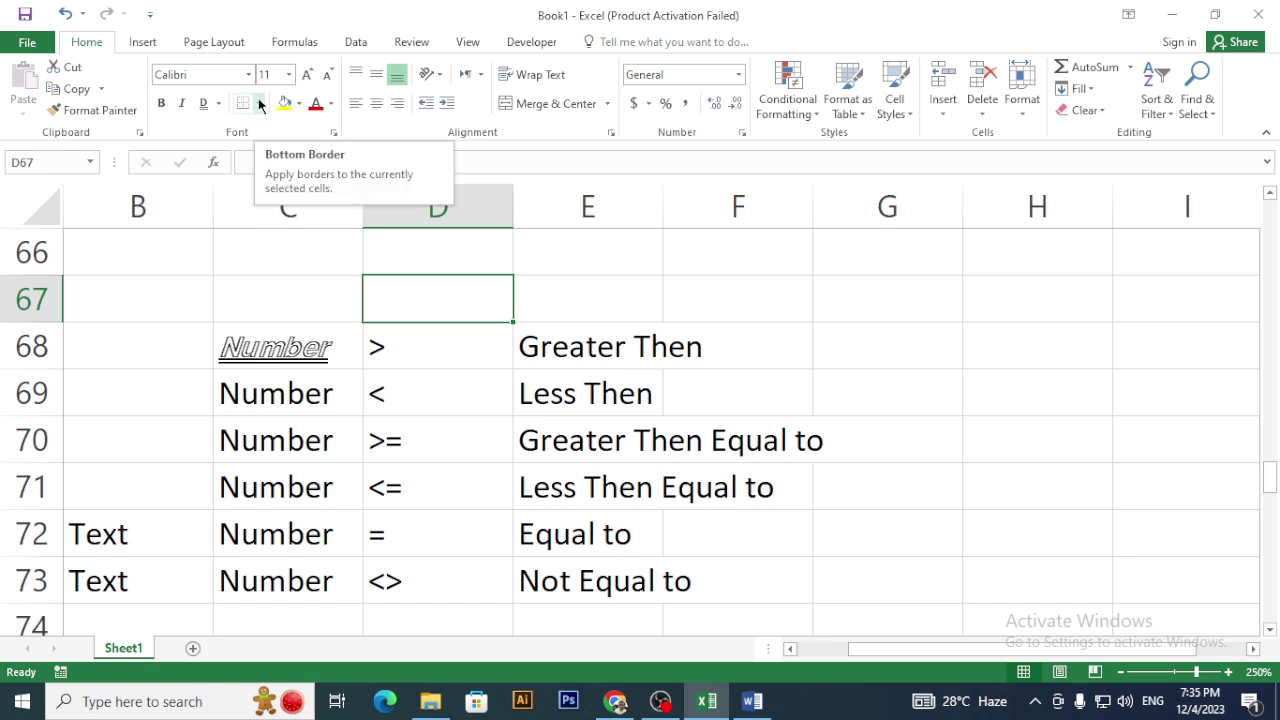
- View the print preview of the active sheet and return to the worksheet
left_click(485, 389)
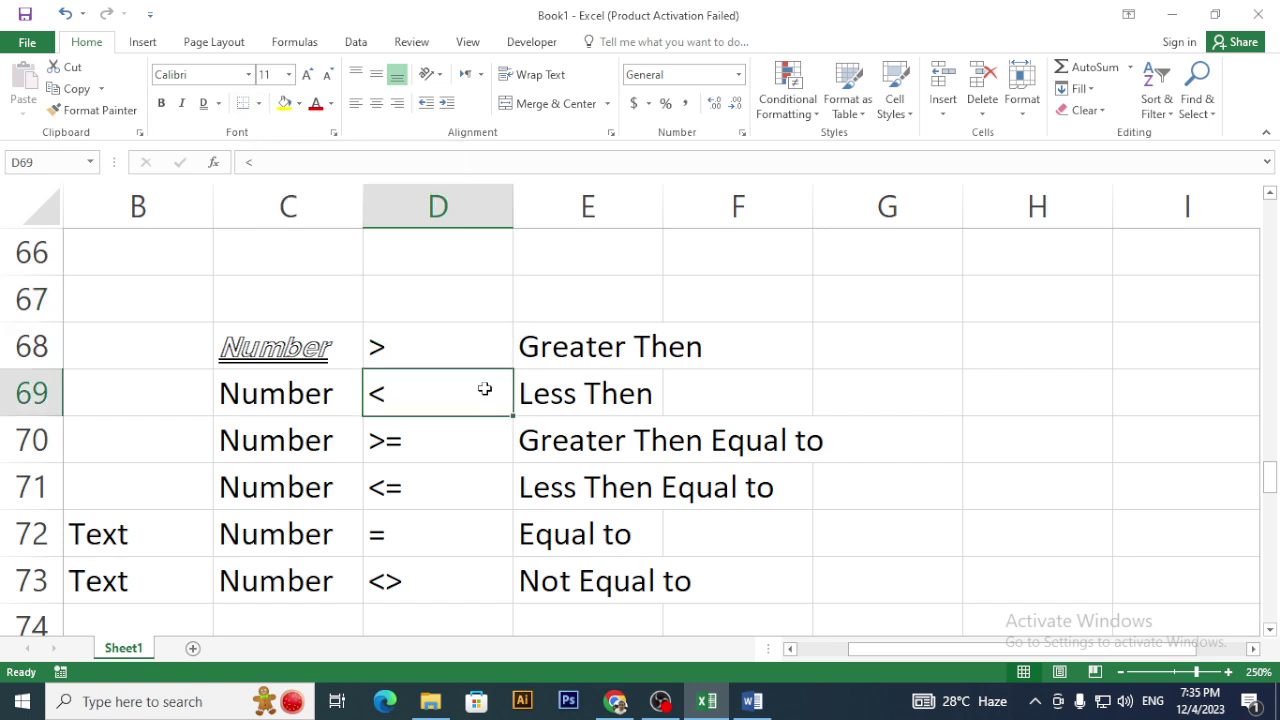
key("ctrl+p")
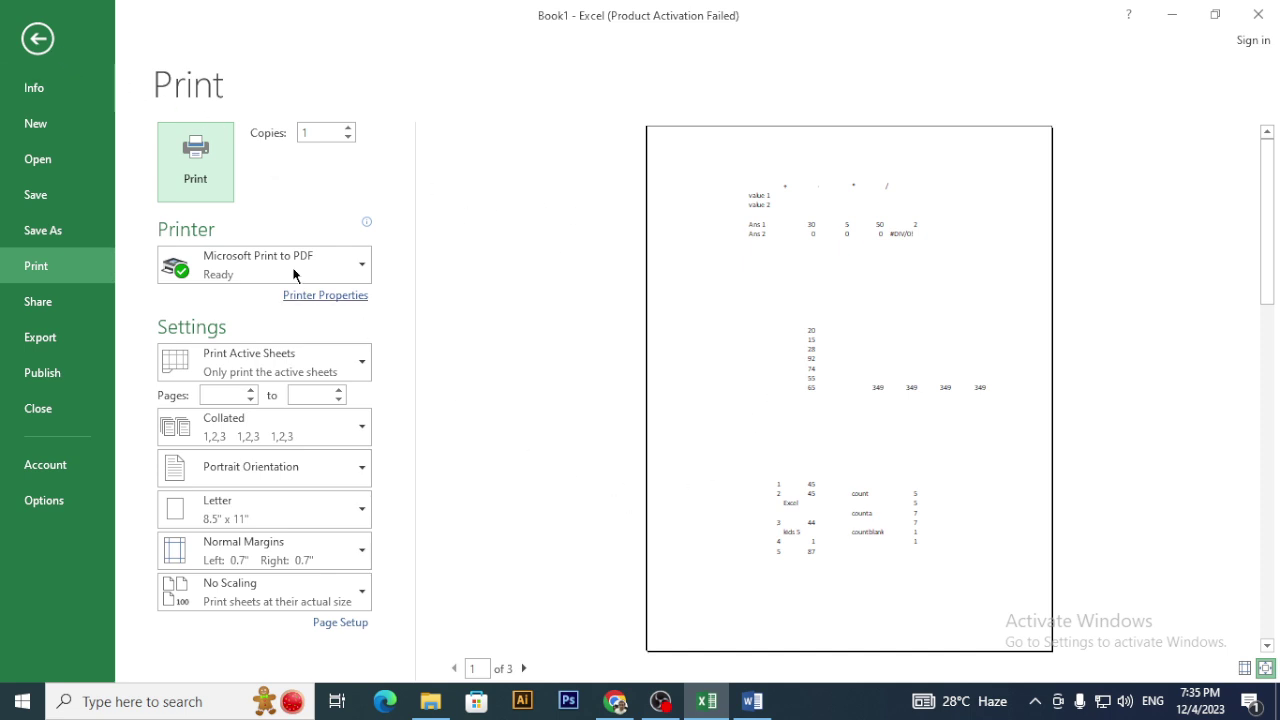
left_click(37, 38)
- Examine the gridlines around the empty cells of the arithmetic table in rows 3 to 8
scroll(419, 403, "up", 4)
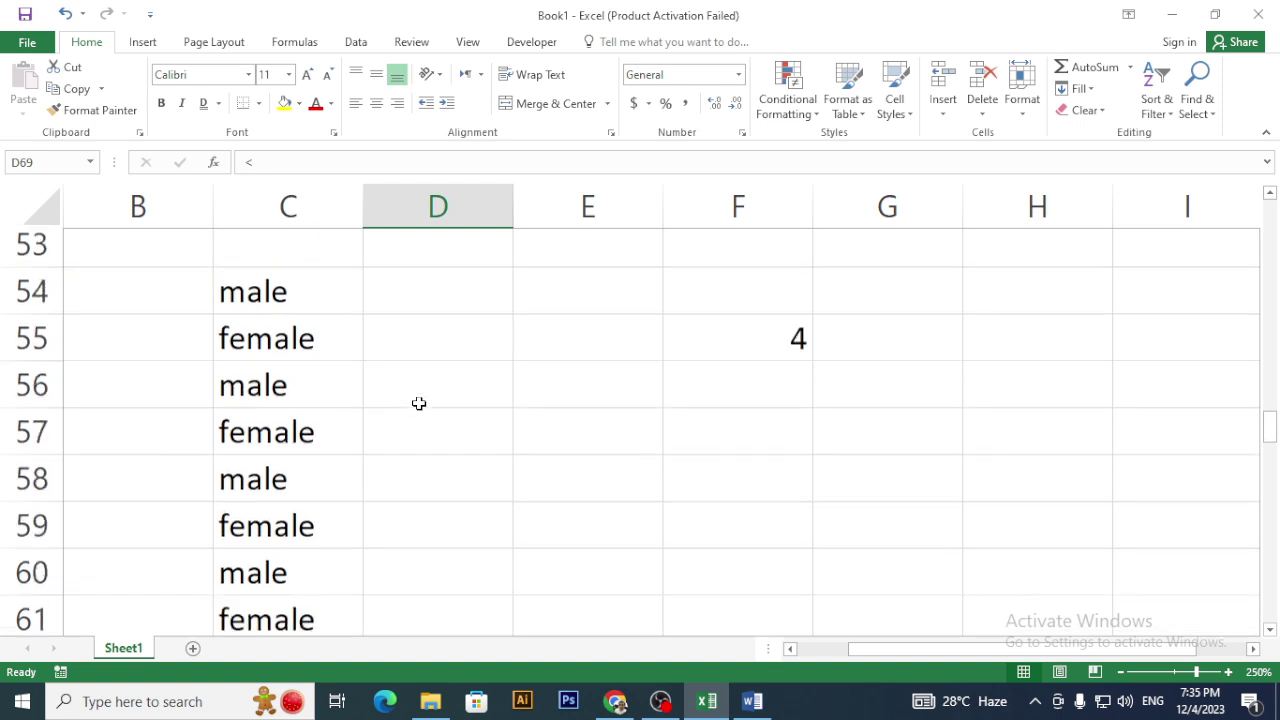
scroll(419, 403, "up", 15)
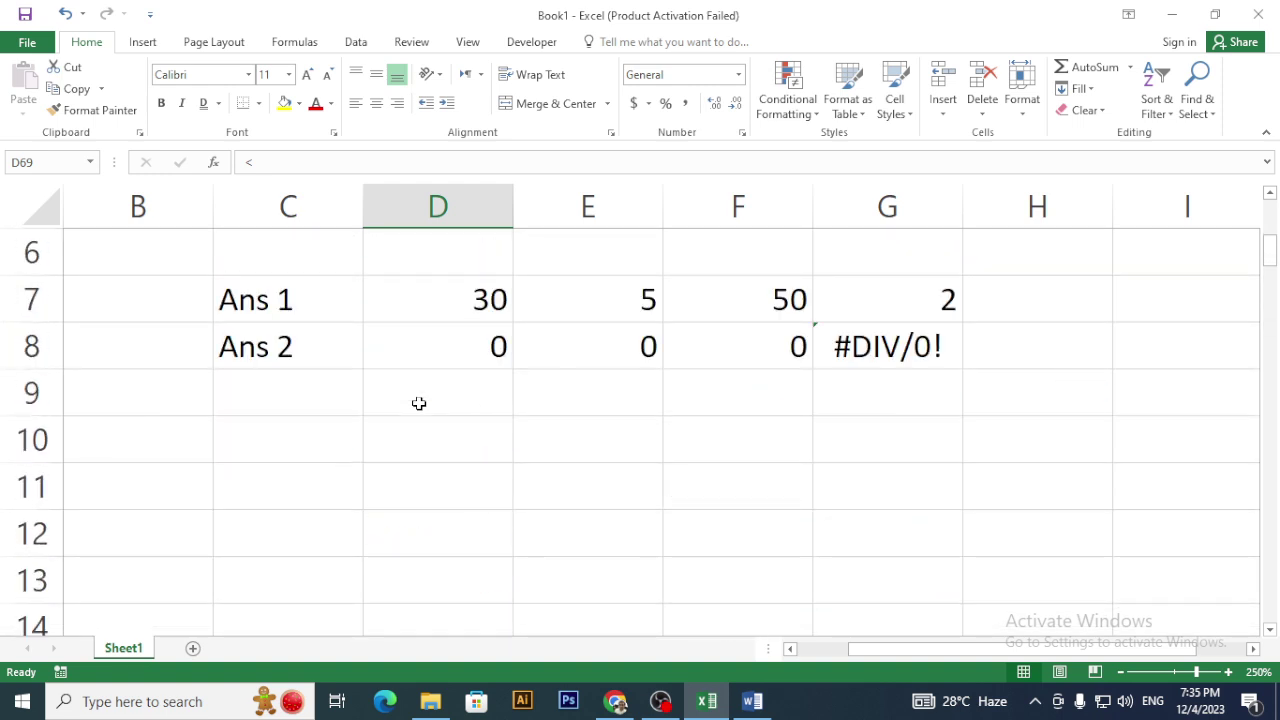
scroll(419, 403, "down", 2)
scroll(419, 403, "up", 4)
scroll(419, 403, "down", 1)
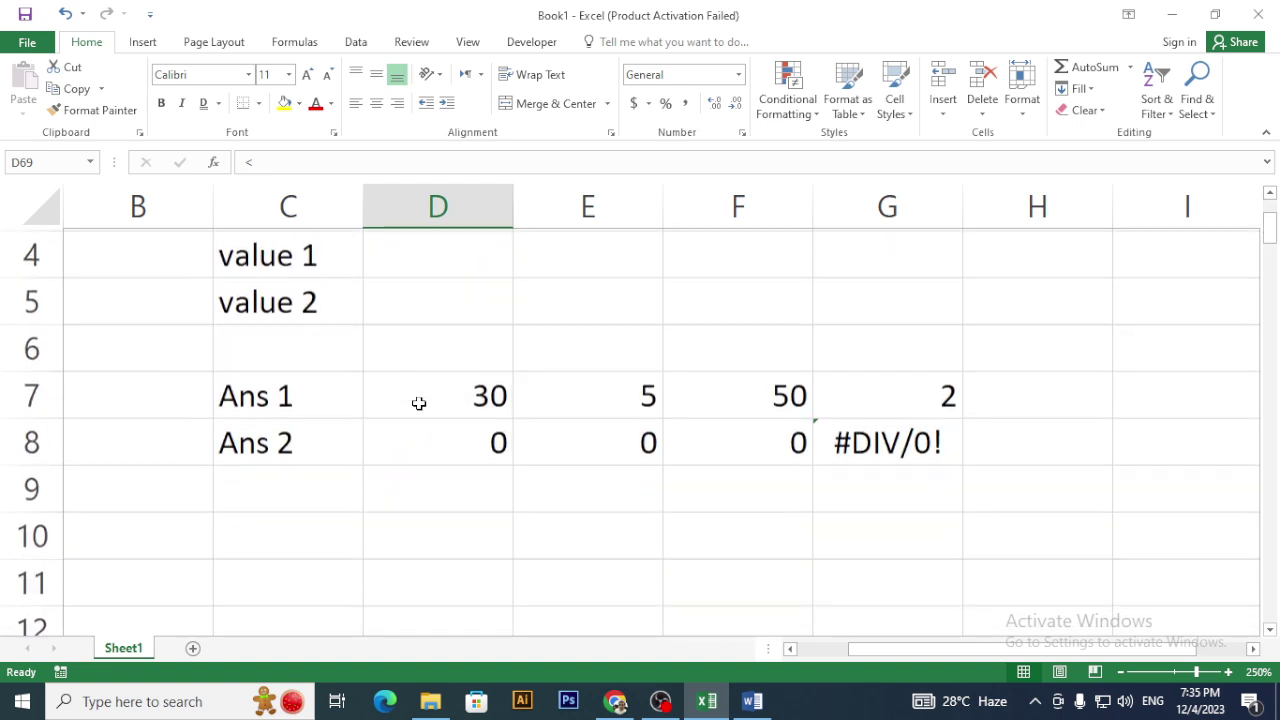
scroll(419, 403, "up", 1)
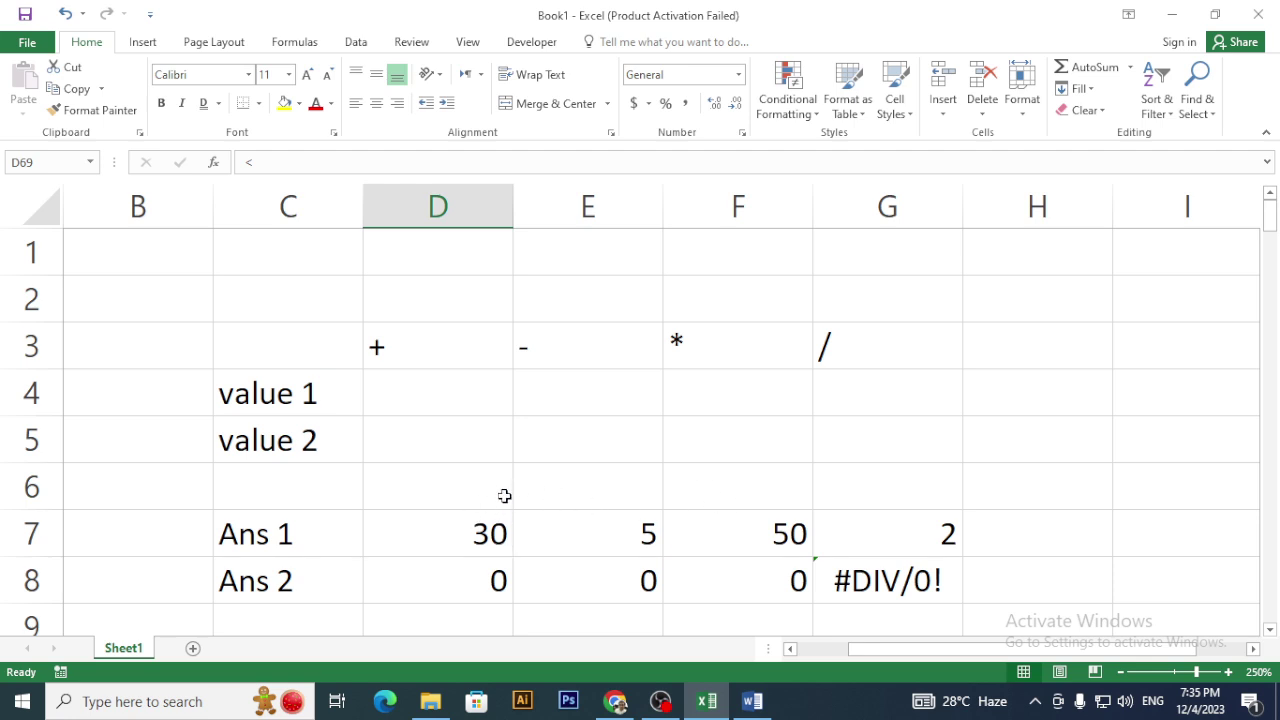
left_click_drag(463, 397, 636, 540)
left_click(720, 449)
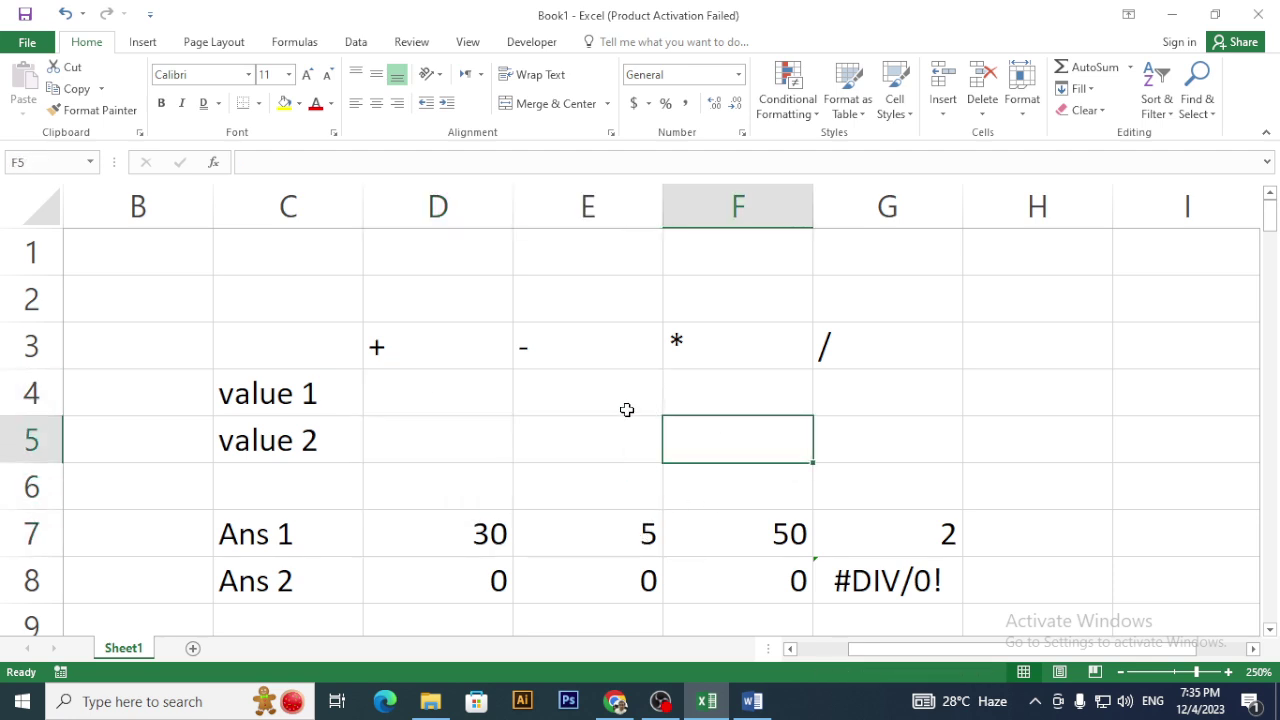
left_click(620, 410)
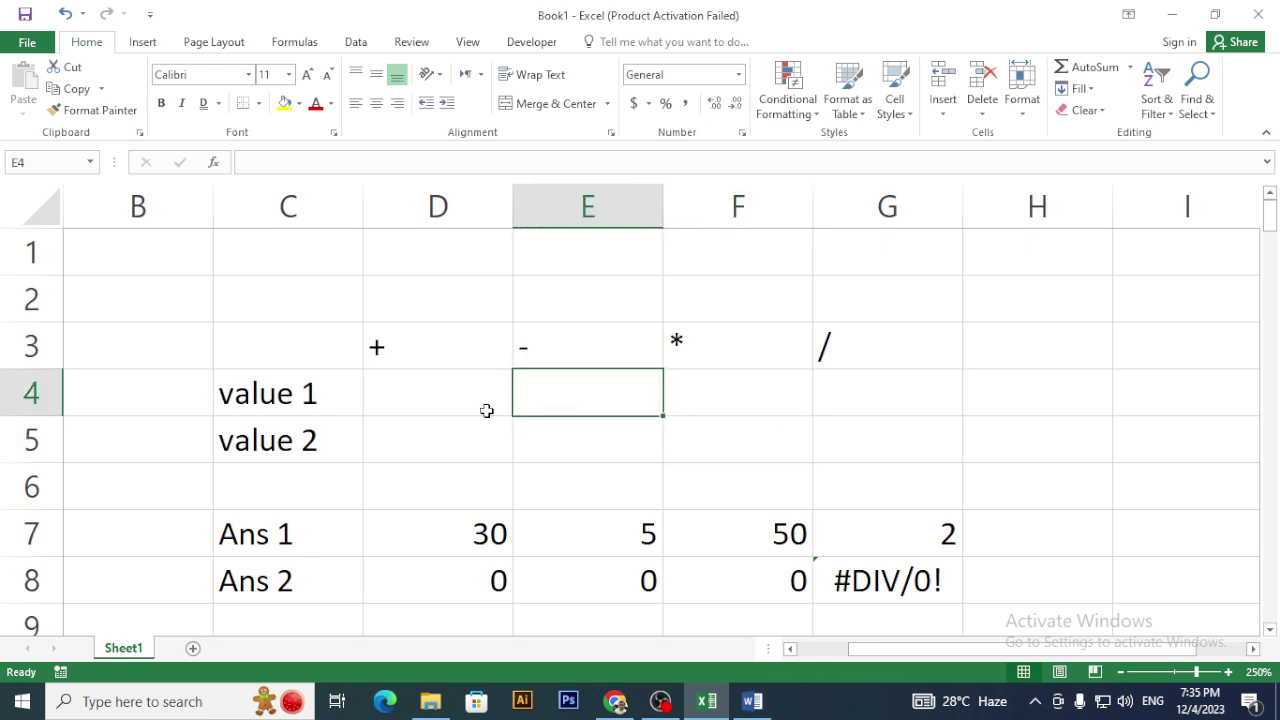
- Toggle the worksheet gridlines off and back on
left_click(467, 42)
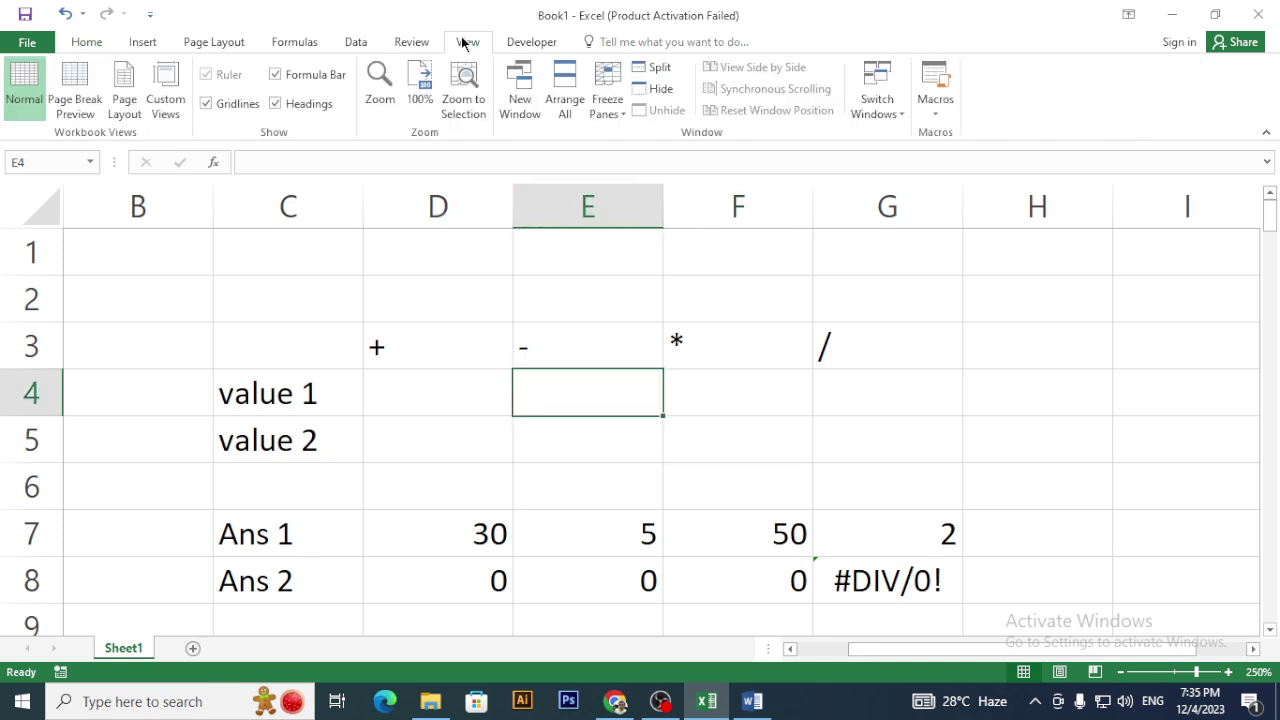
left_click(217, 113)
left_click(217, 113)
left_click(217, 113)
left_click(217, 113)
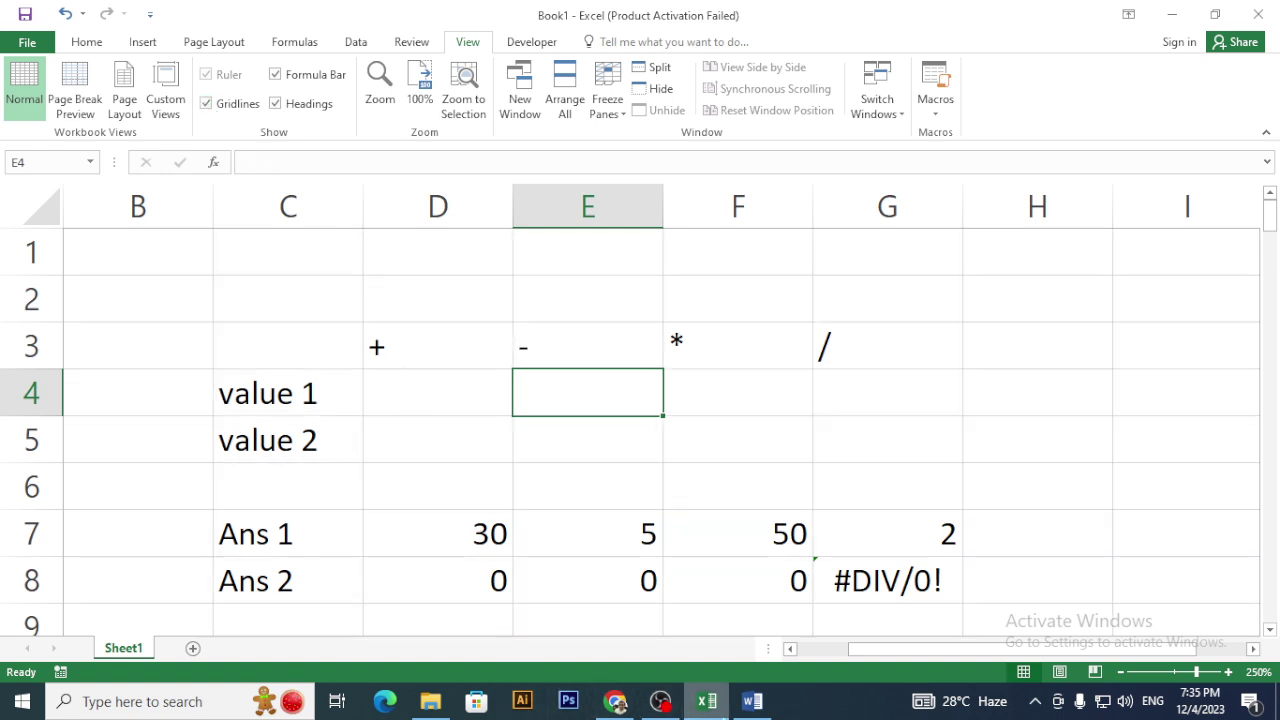
- Switch to Word, insert a table with 10 columns and 8 rows, and enlarge it to fill most of the page
left_click(752, 701)
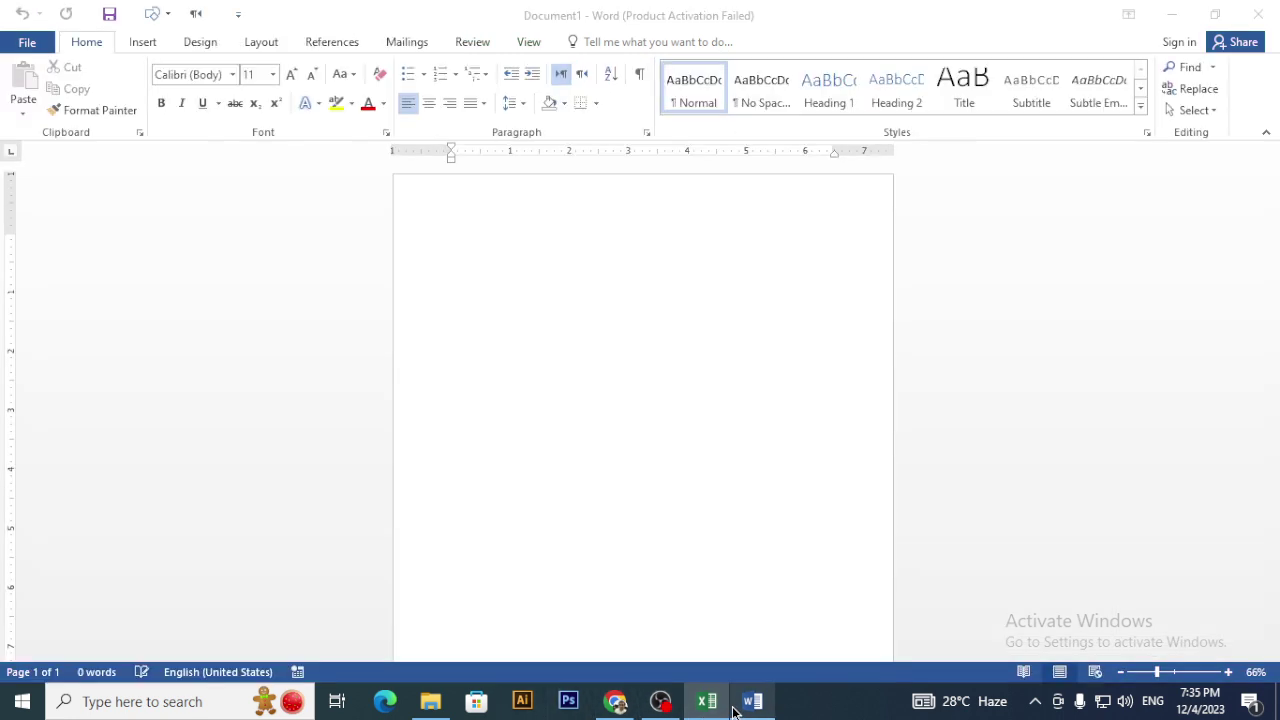
left_click(142, 42)
left_click(128, 112)
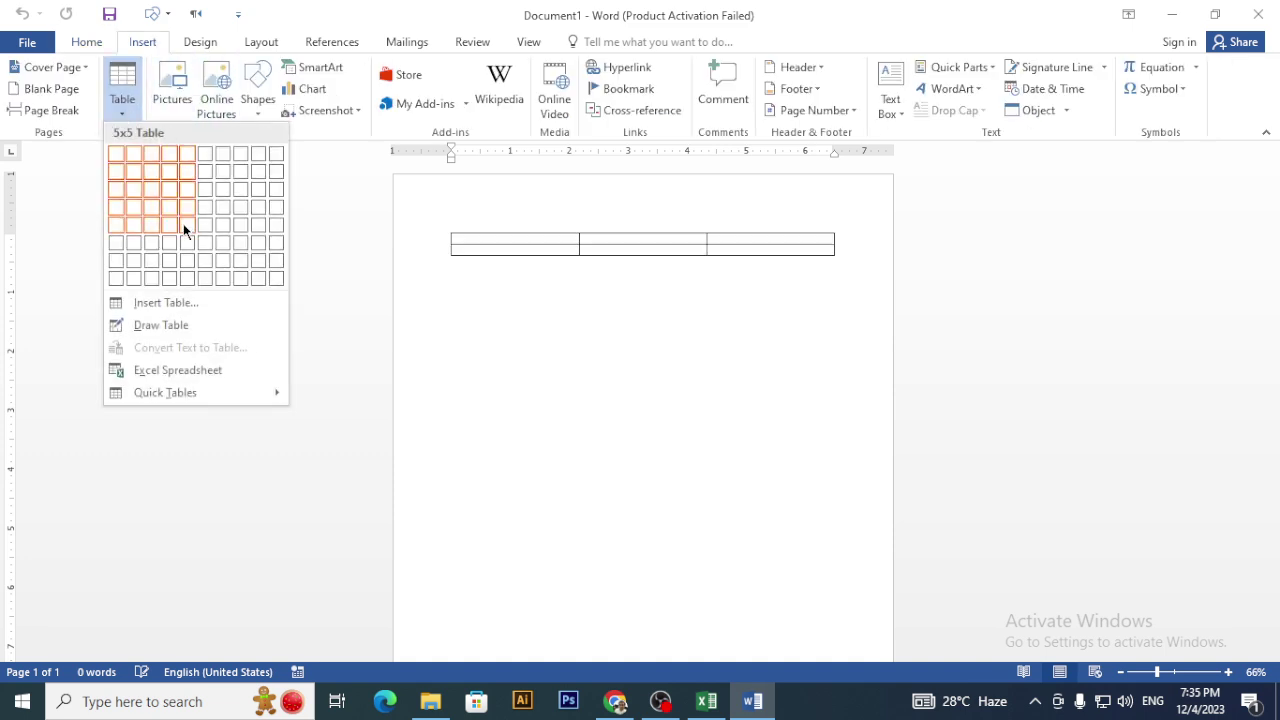
left_click(268, 282)
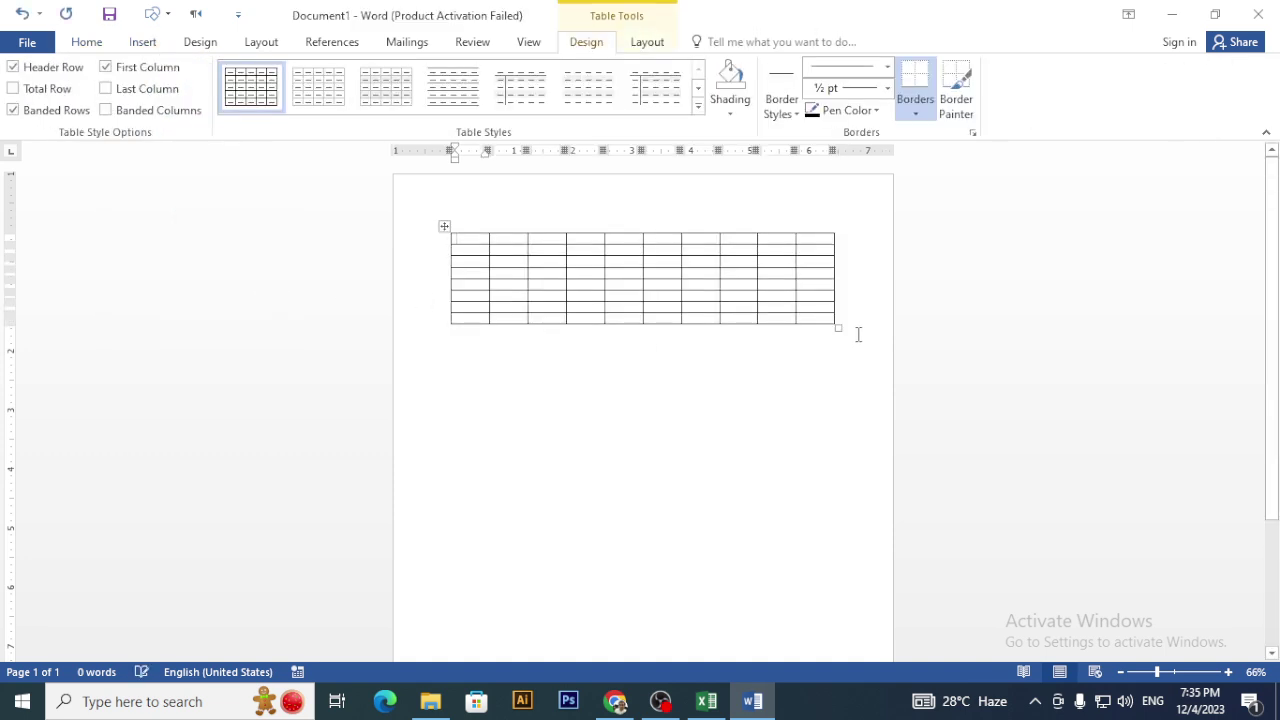
left_click_drag(838, 327, 860, 570)
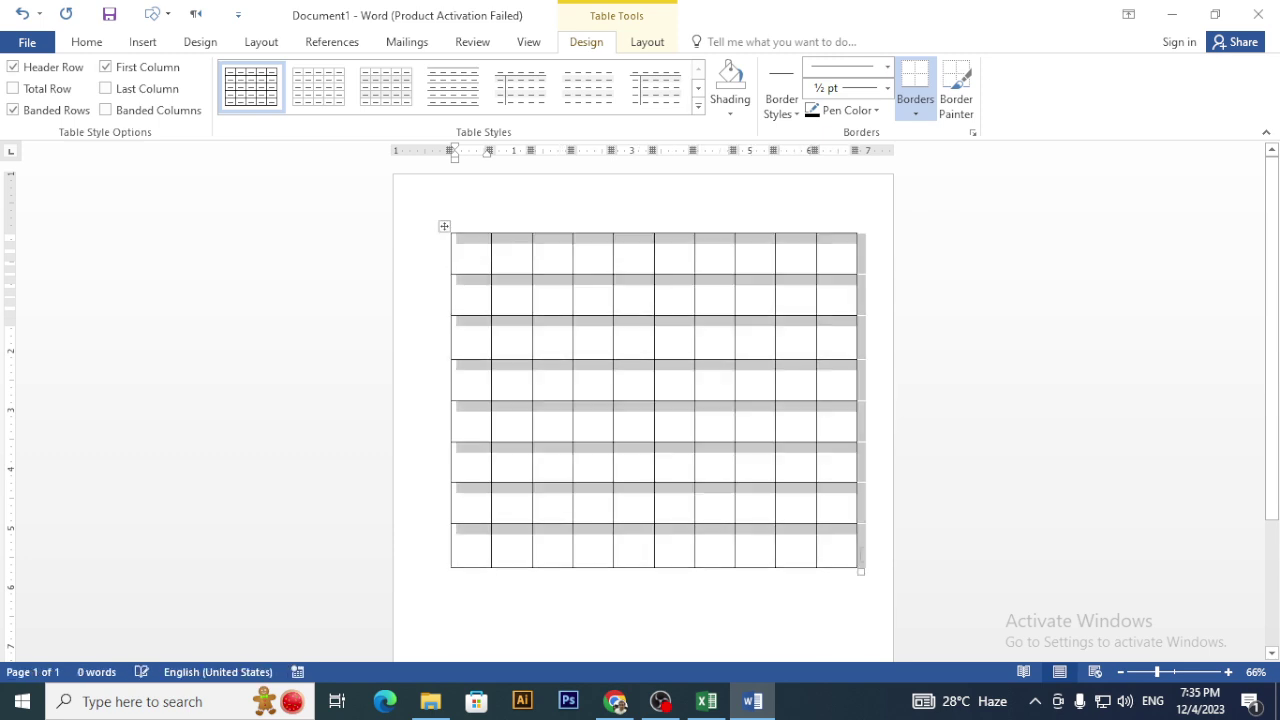
- Remove all borders from the entire table and display its table gridlines
left_click(441, 232)
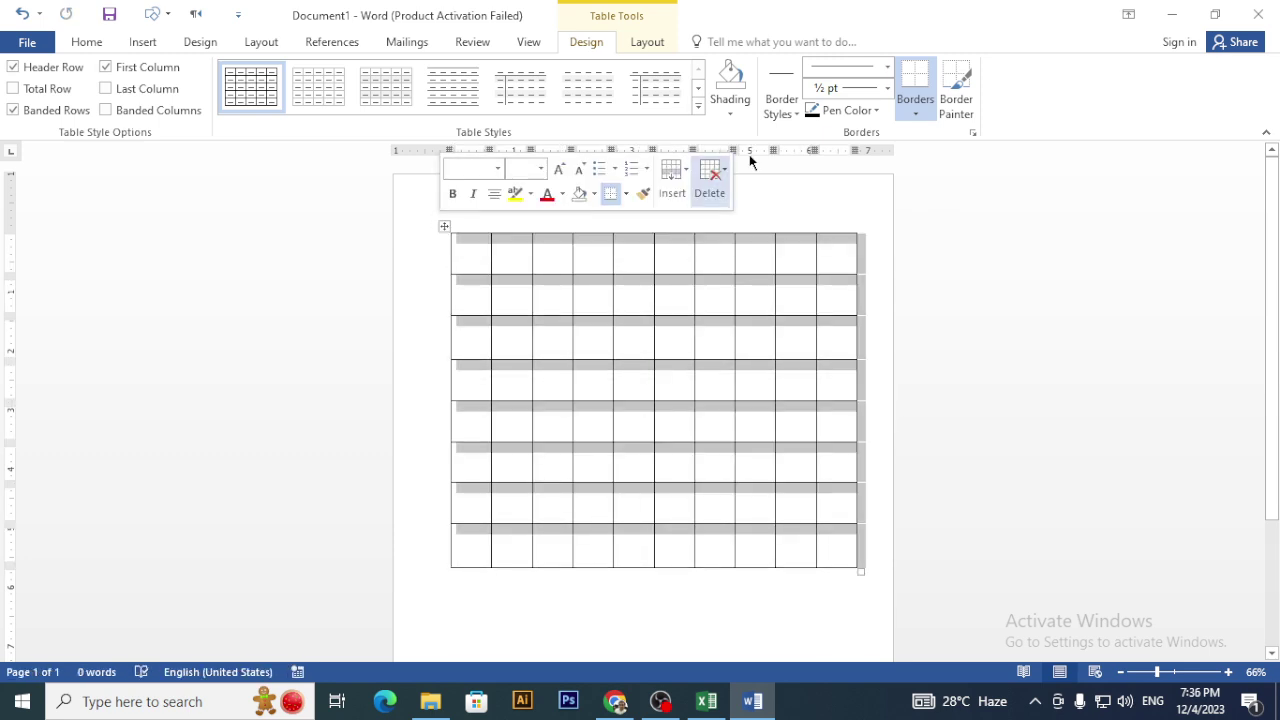
left_click(922, 117)
left_click(943, 226)
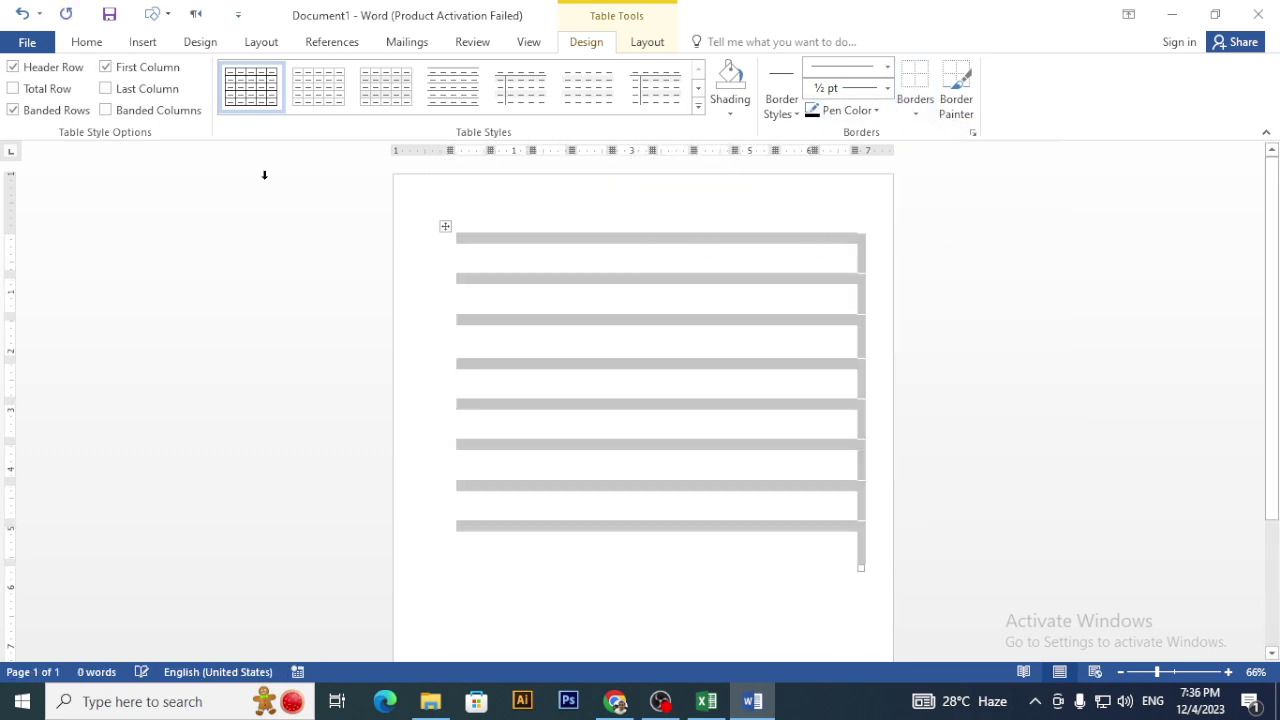
left_click(628, 42)
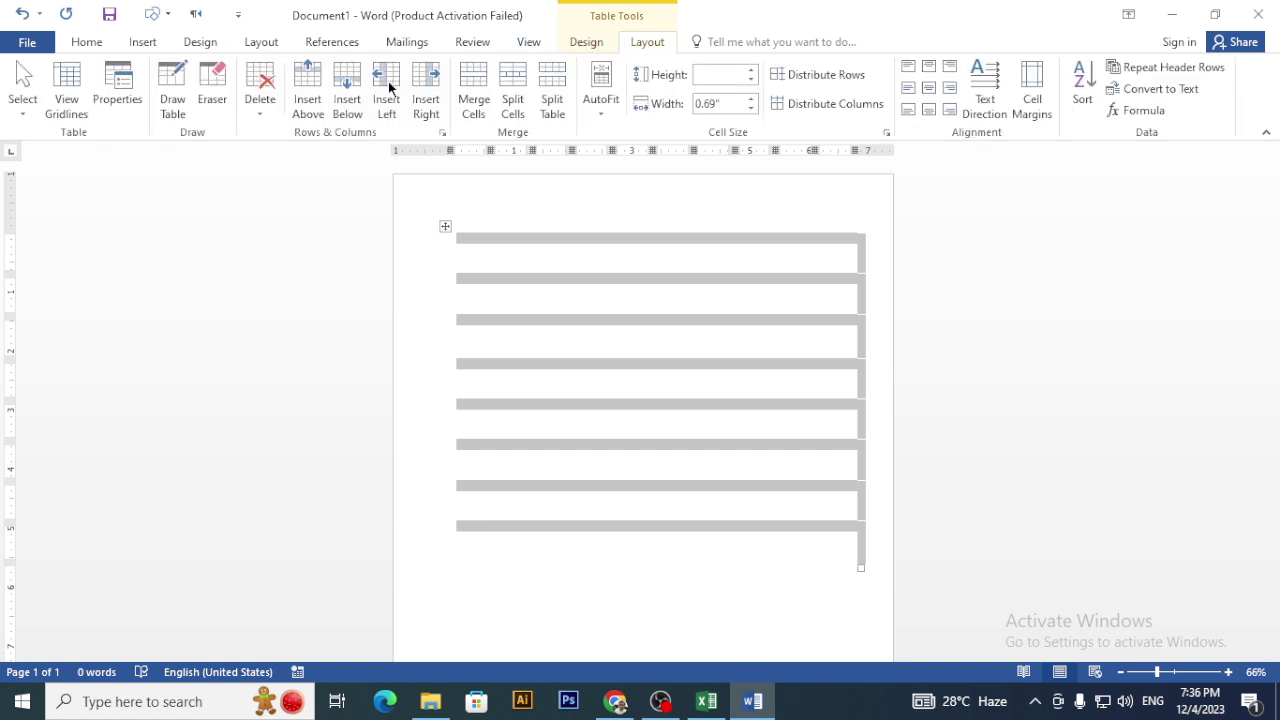
left_click(80, 84)
left_click(748, 495)
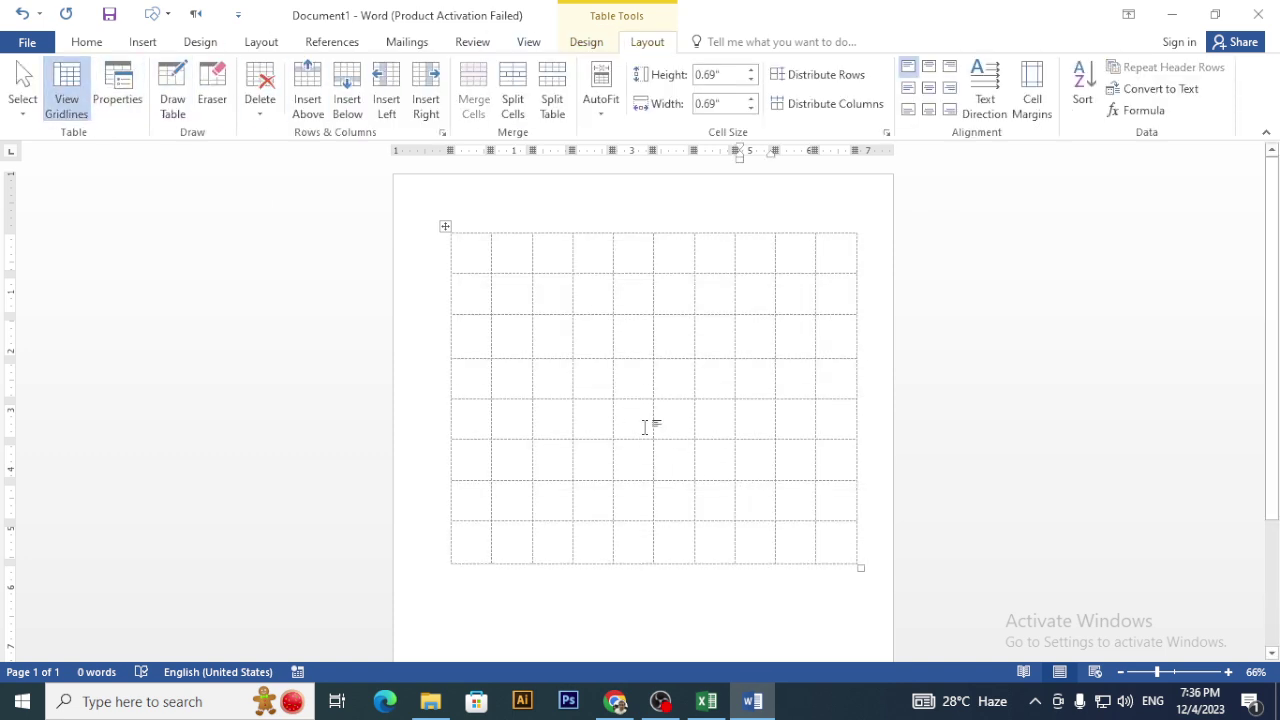
- Switch to the Book1 workbook in Excel
left_click(706, 701)
left_click(323, 406)
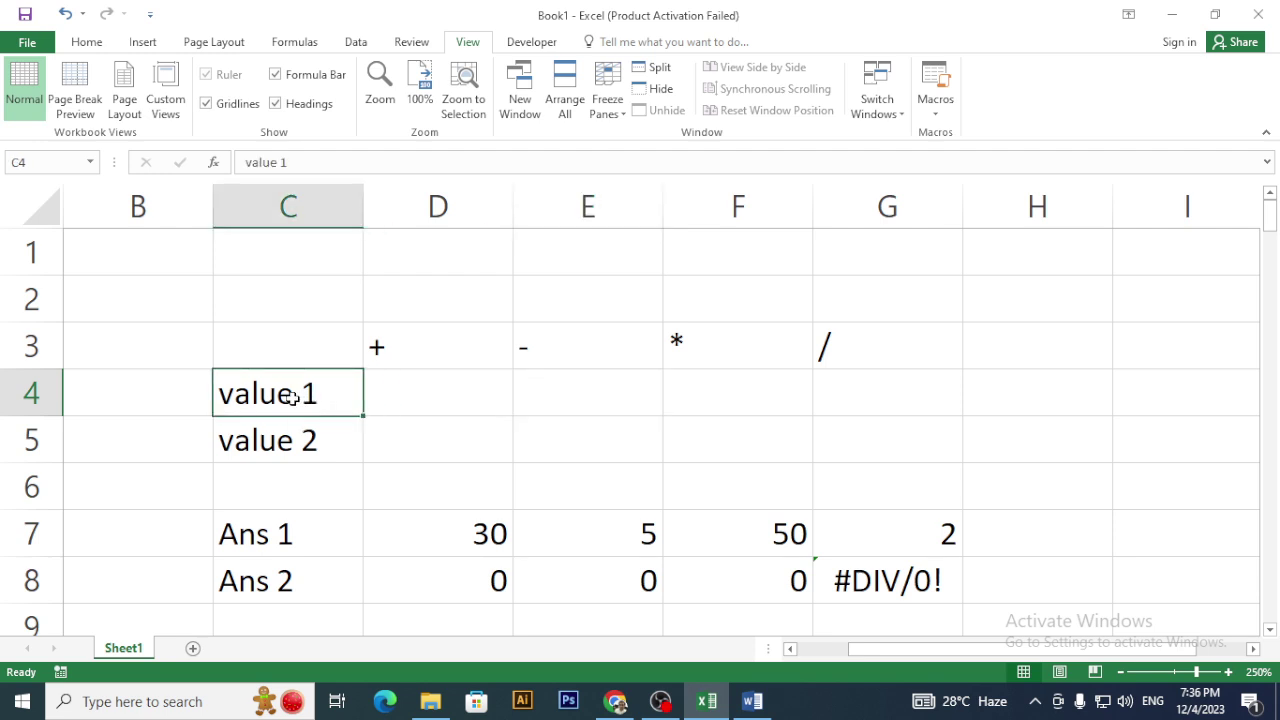
left_click_drag(337, 354, 868, 357)
left_click(800, 354)
- Apply all borders to the operator cells D3:G3
left_click_drag(414, 354, 829, 350)
left_click(80, 42)
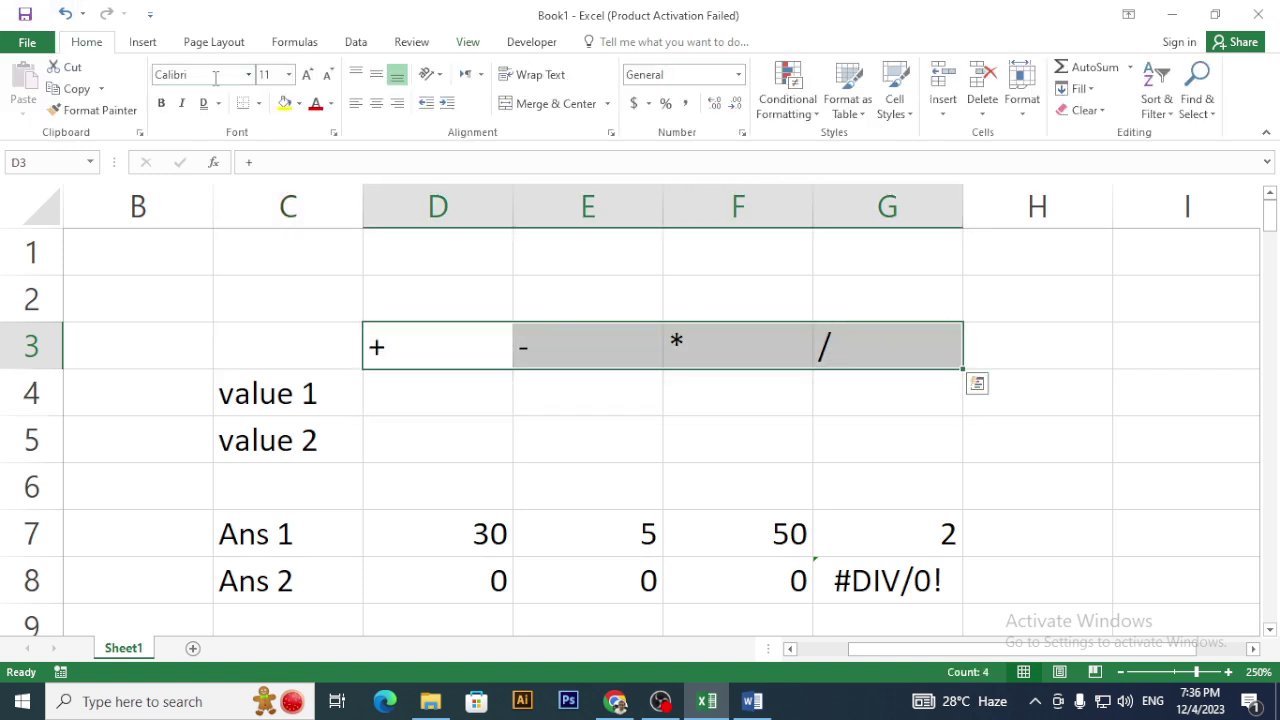
left_click(258, 103)
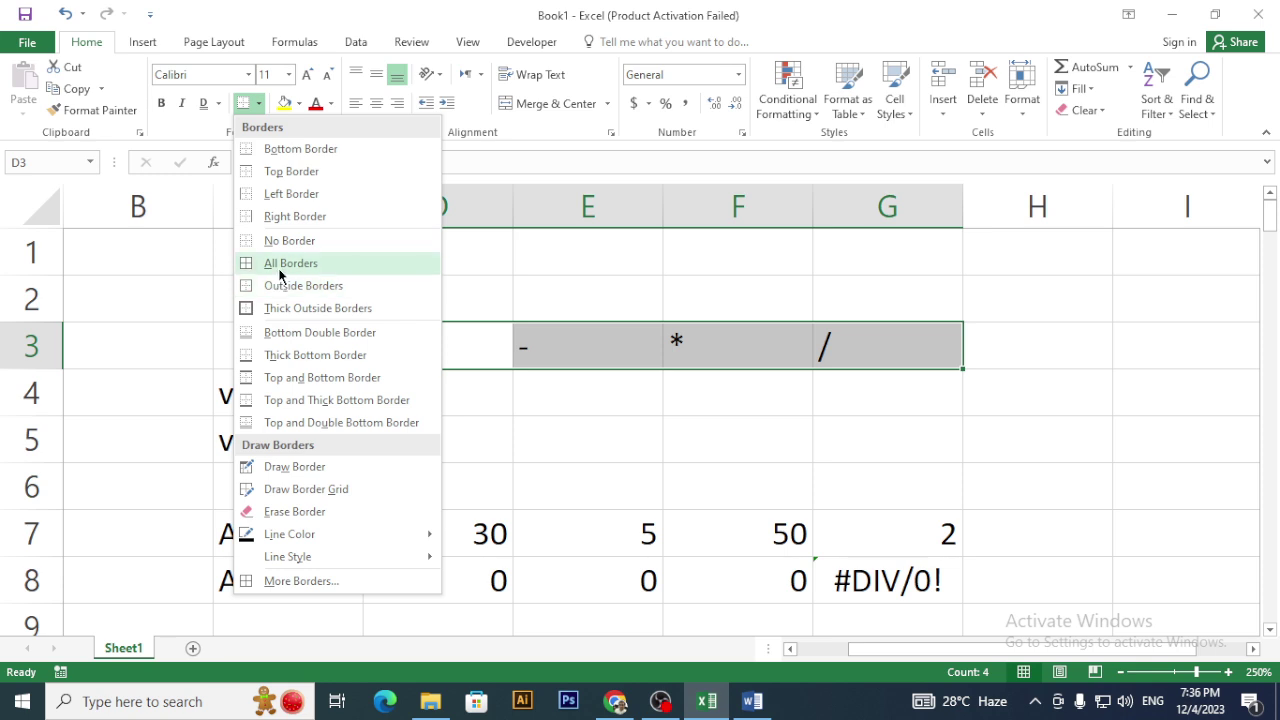
left_click(278, 263)
left_click(518, 425)
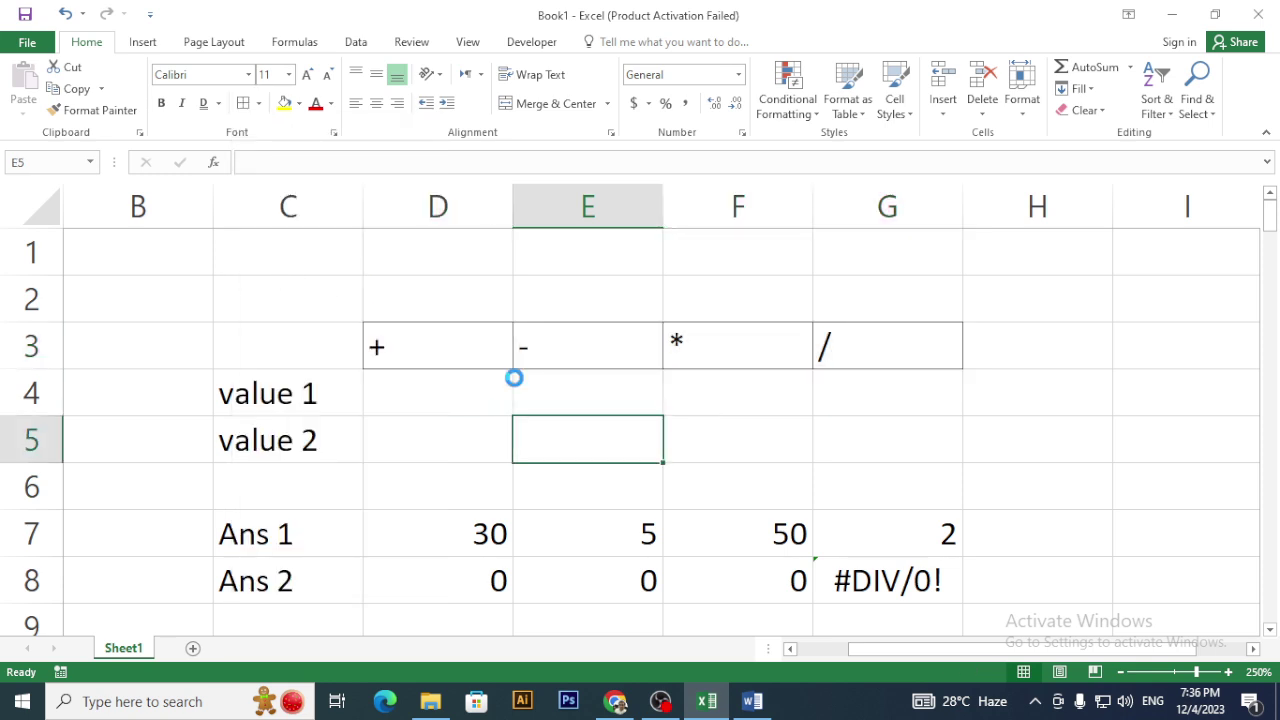
- Preview the bordered operator row in the printout, return to the sheet and undo the borders
key("ctrl+p")
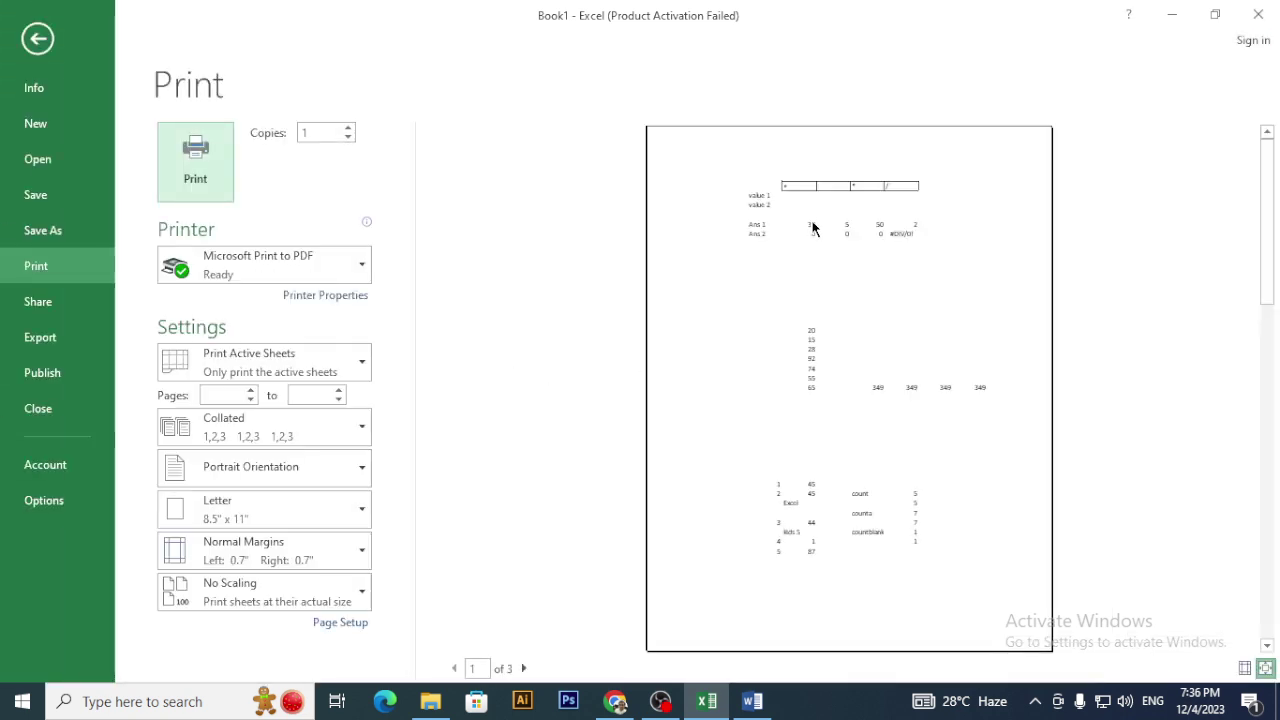
left_click(857, 330)
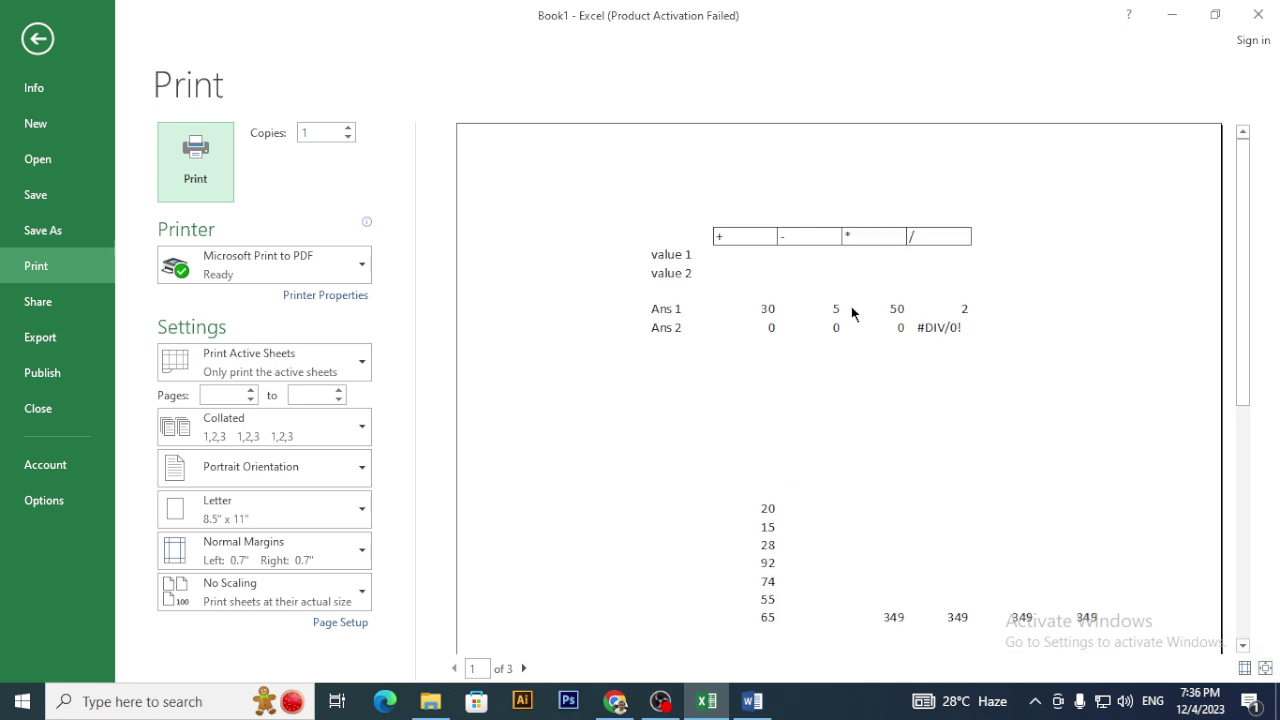
left_click(48, 42)
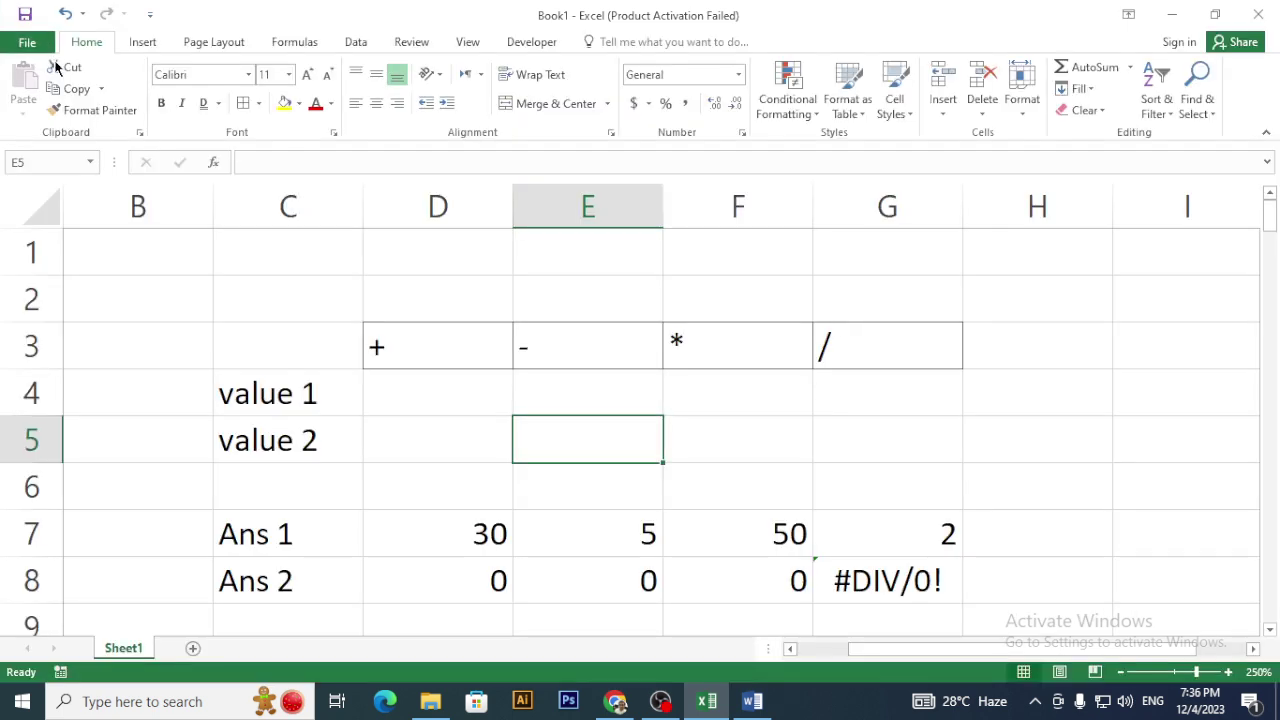
key("ctrl+z")
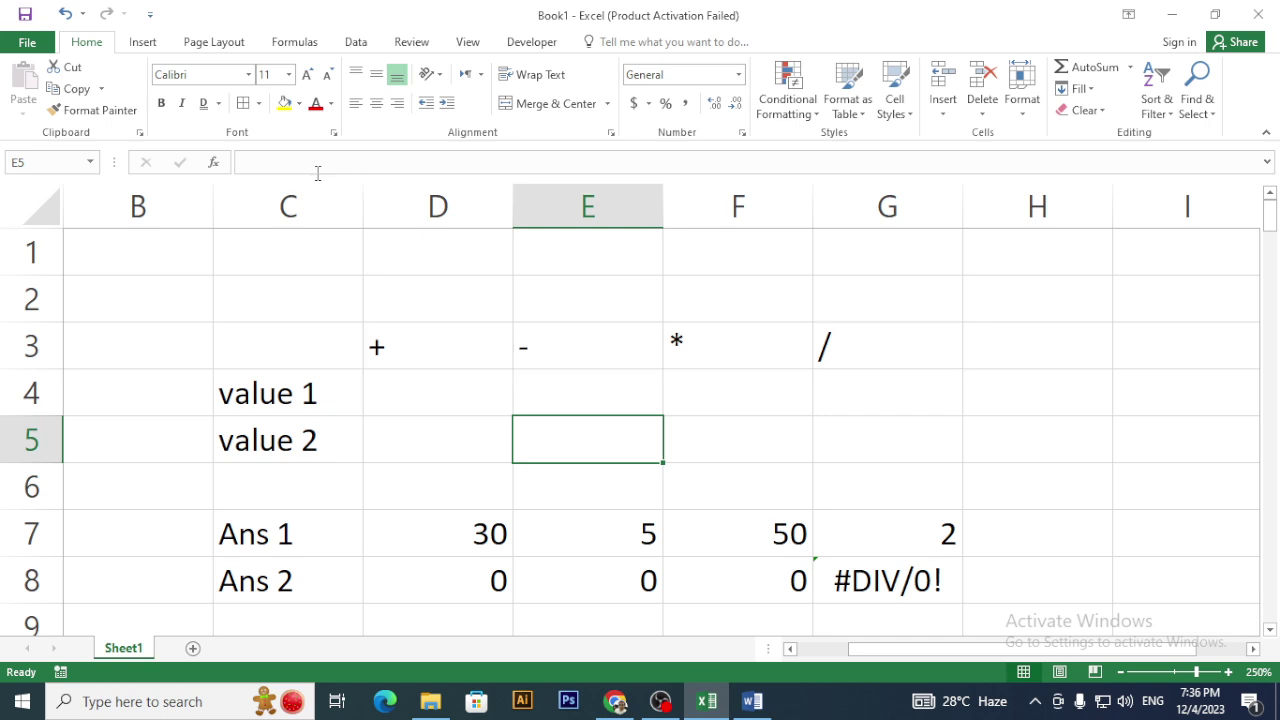
- Apply a bottom border to the operator cells D3:G3
left_click(449, 371)
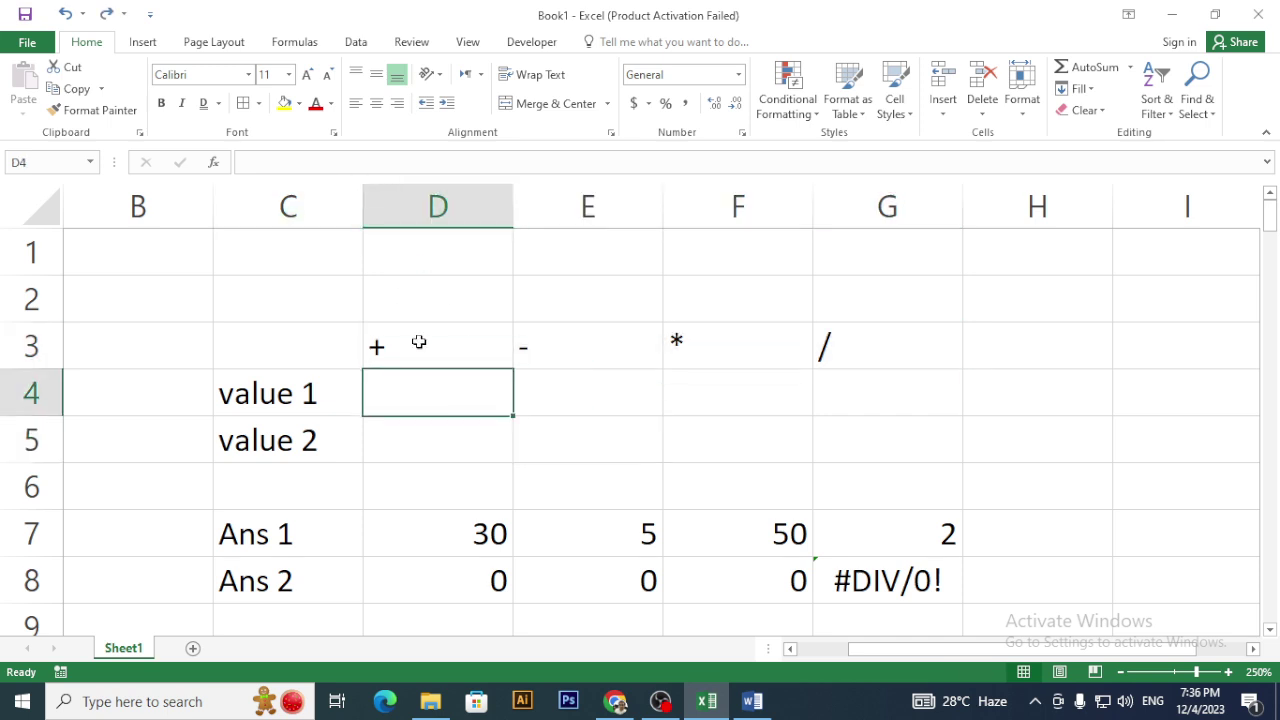
left_click_drag(417, 342, 886, 329)
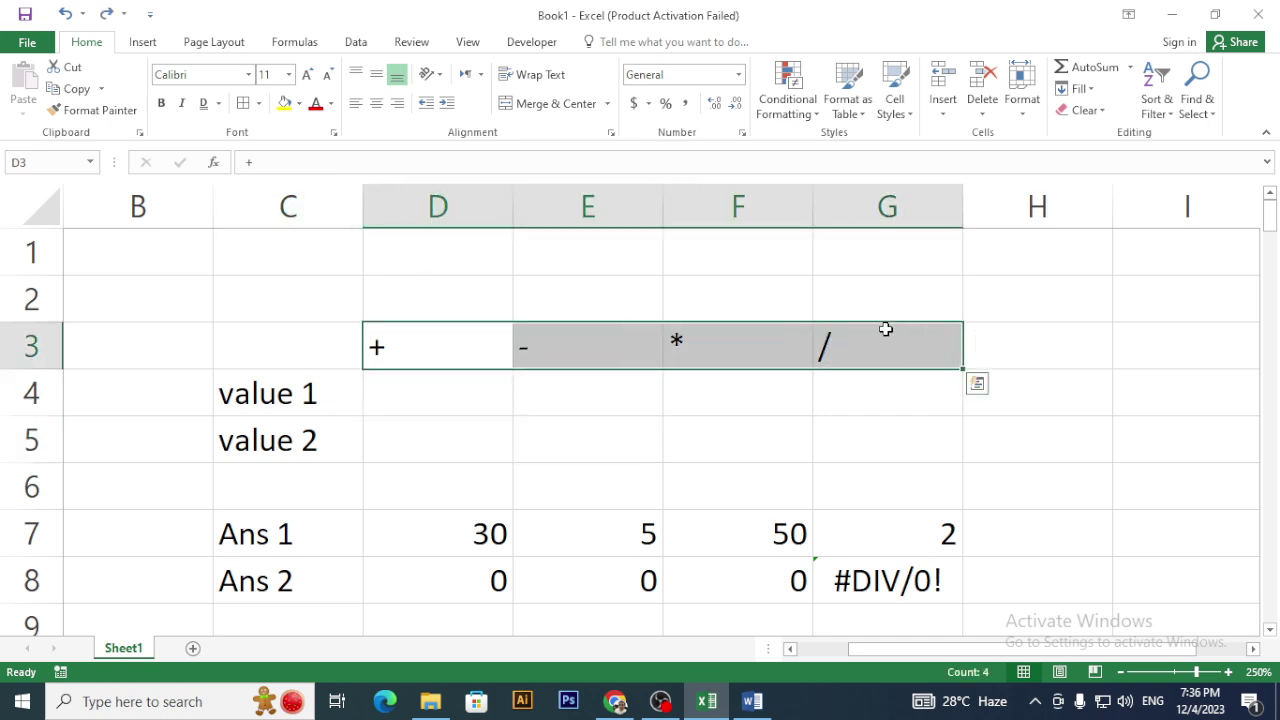
left_click(258, 103)
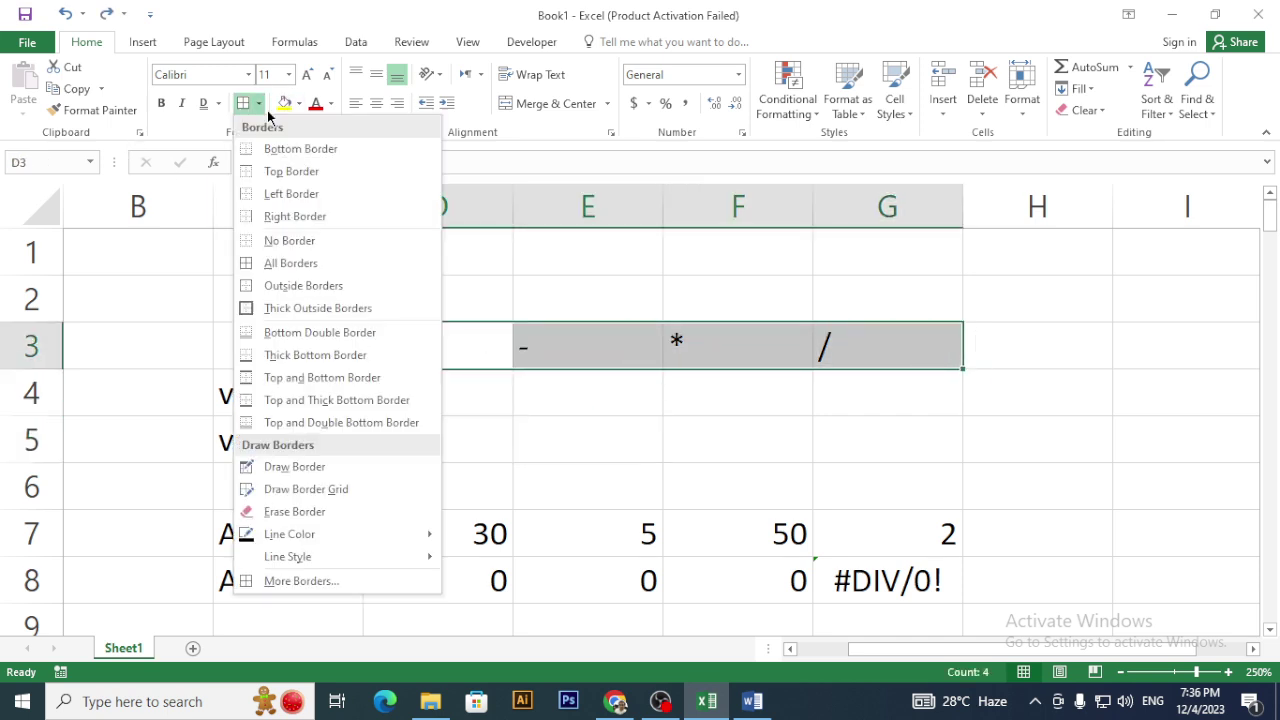
left_click(305, 150)
mouse_move(470, 440)
left_mouse_down()
mouse_move(511, 458)
mouse_move(480, 440)
left_mouse_up()
- Check the operator row's bottom border in the print preview and return to the sheet
left_click_drag(403, 340, 894, 341)
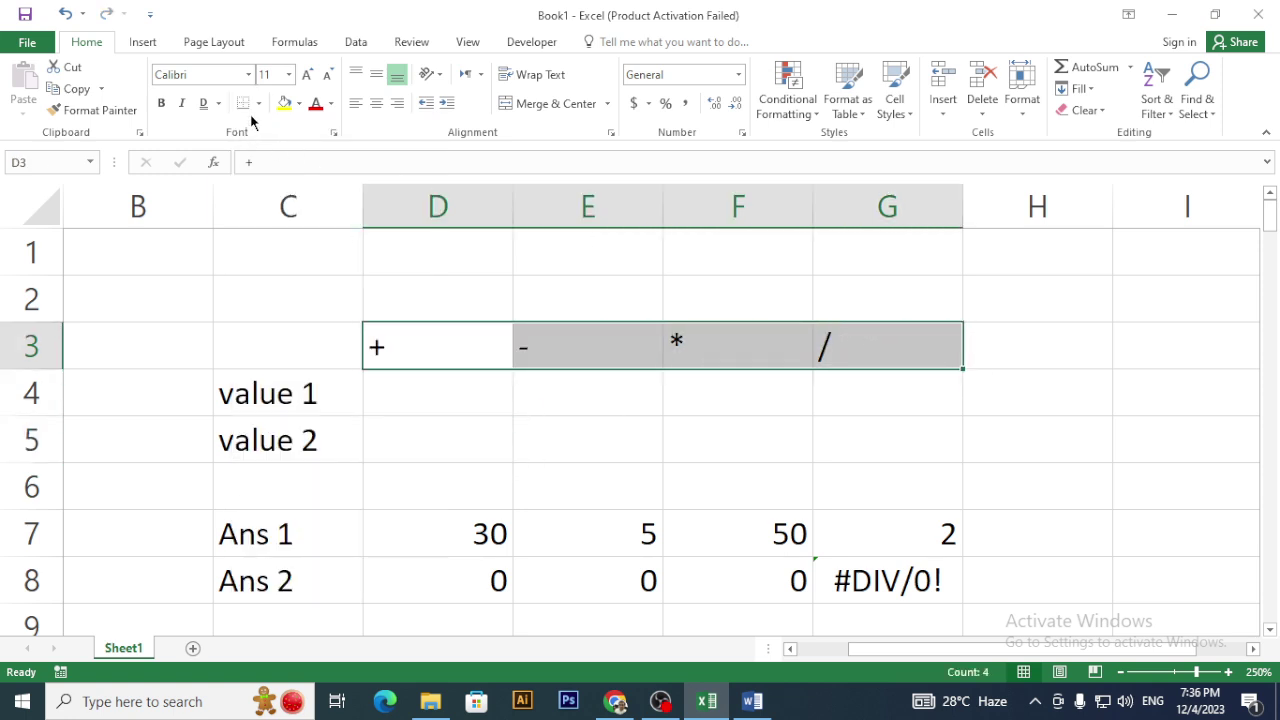
key("ctrl+p")
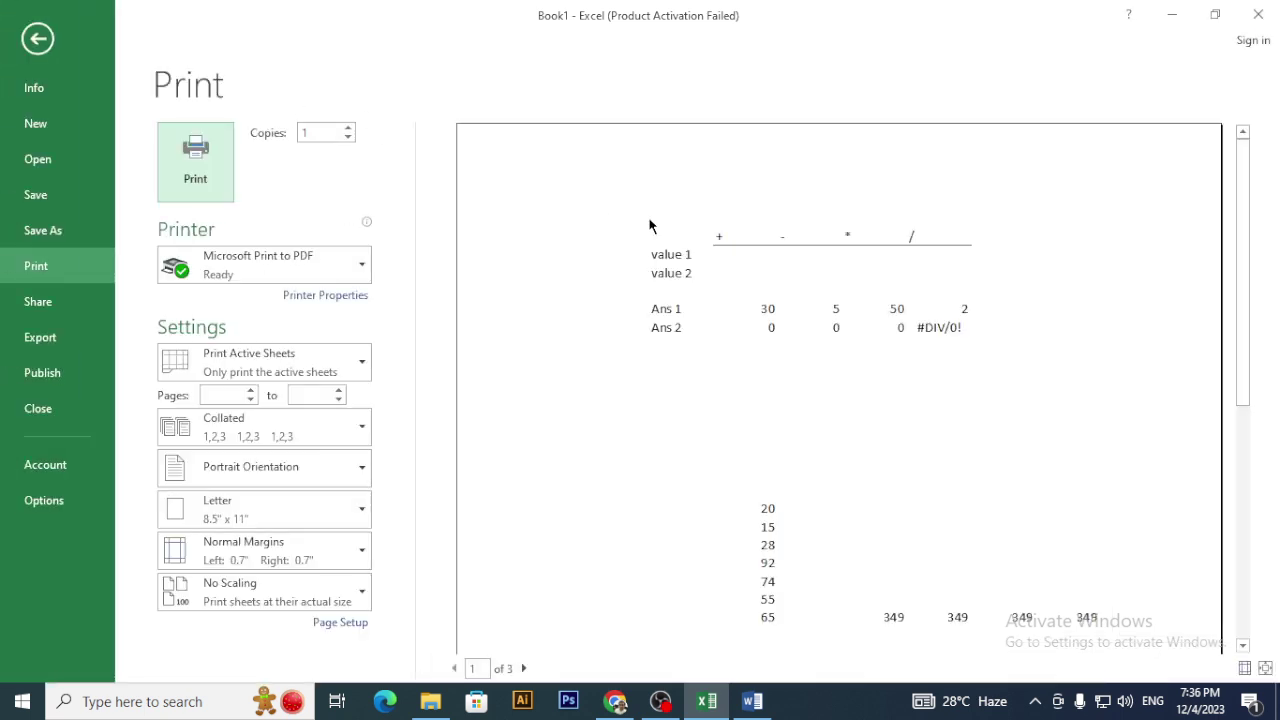
left_click(38, 38)
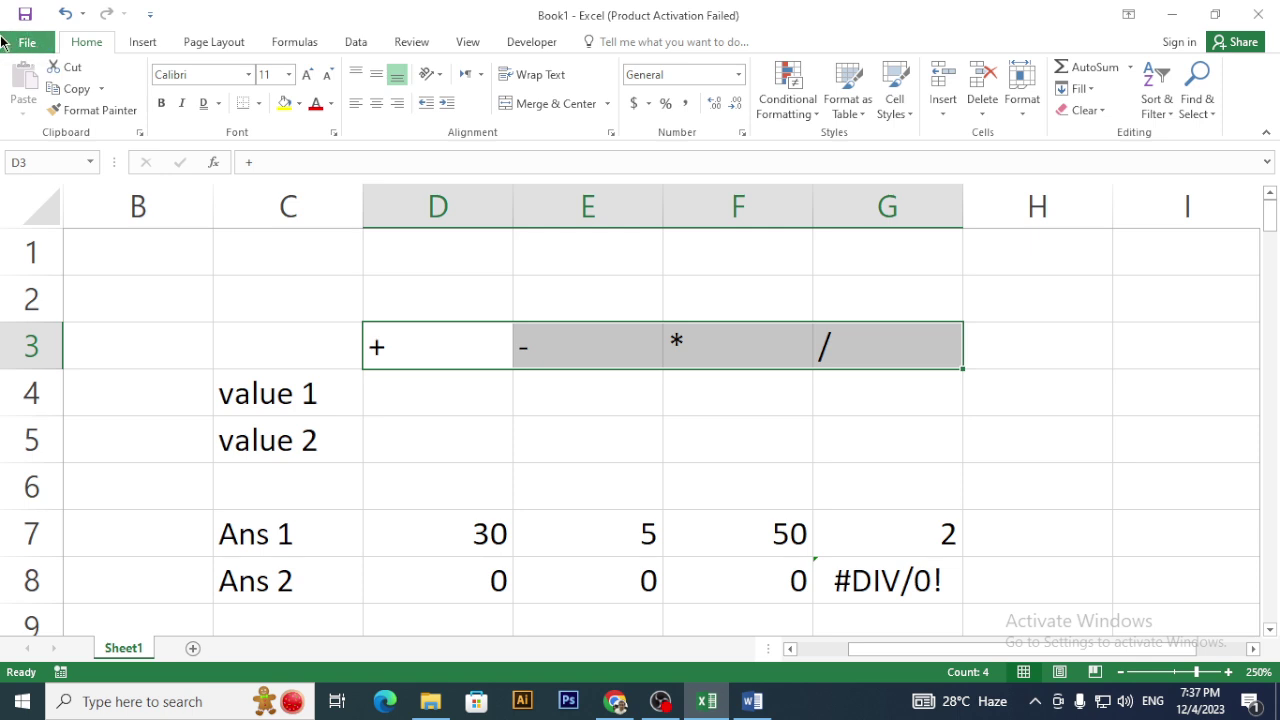
left_click(273, 339)
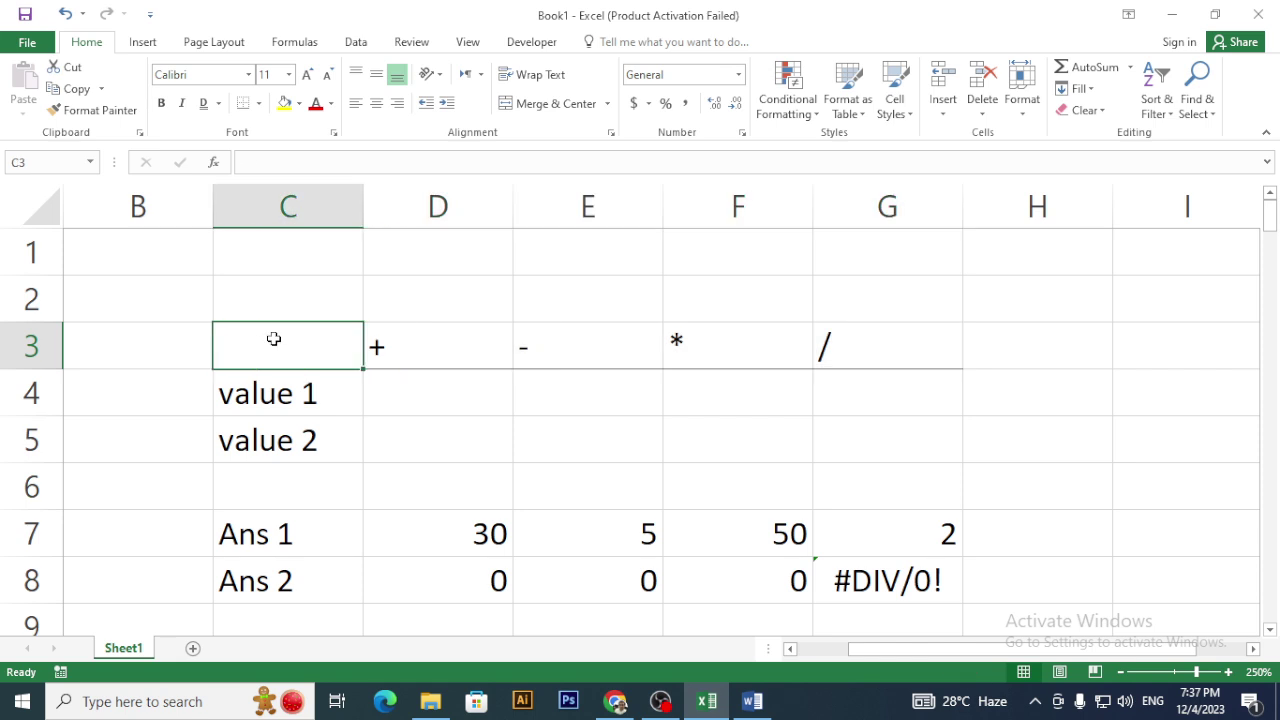
left_click(428, 328)
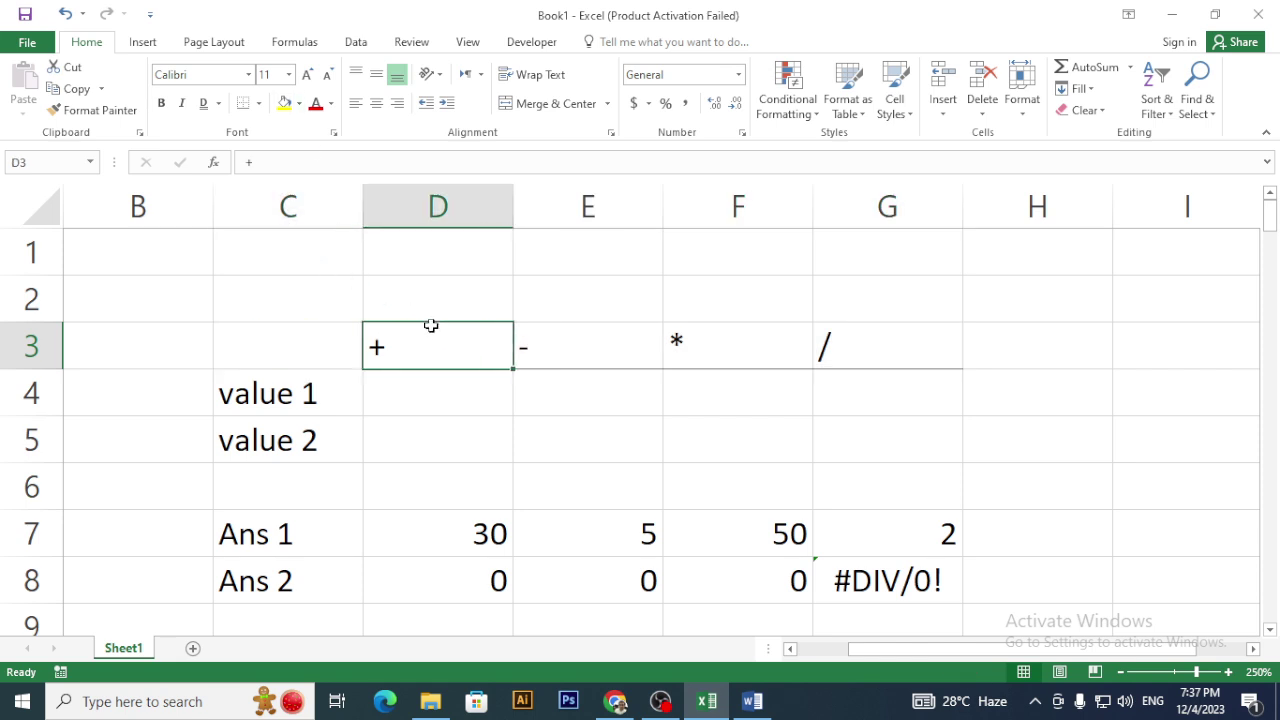
- Switch to Word and shade the table cell in the fourth row, fifth column orange
key("alt+Tab")
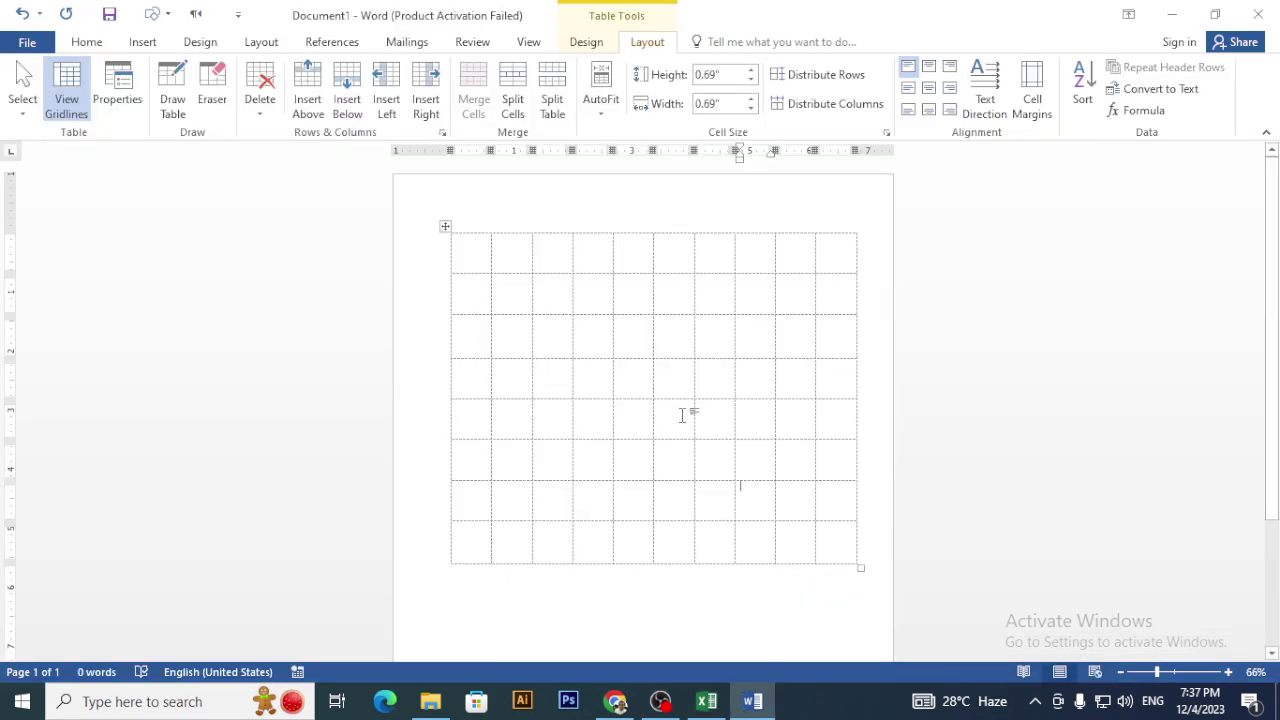
left_click(608, 41)
left_click(730, 104)
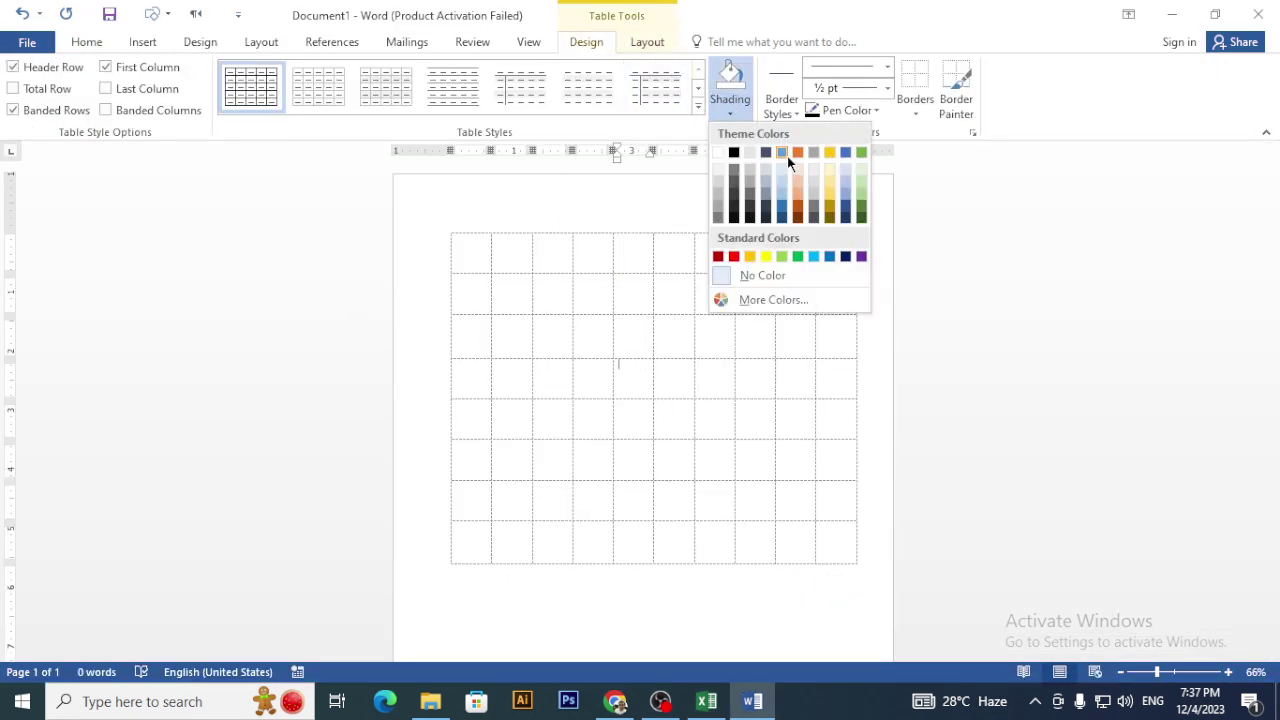
left_click(797, 157)
- Switch to Excel and fill the plus sign cell D3 with yellow
key("alt+Tab")
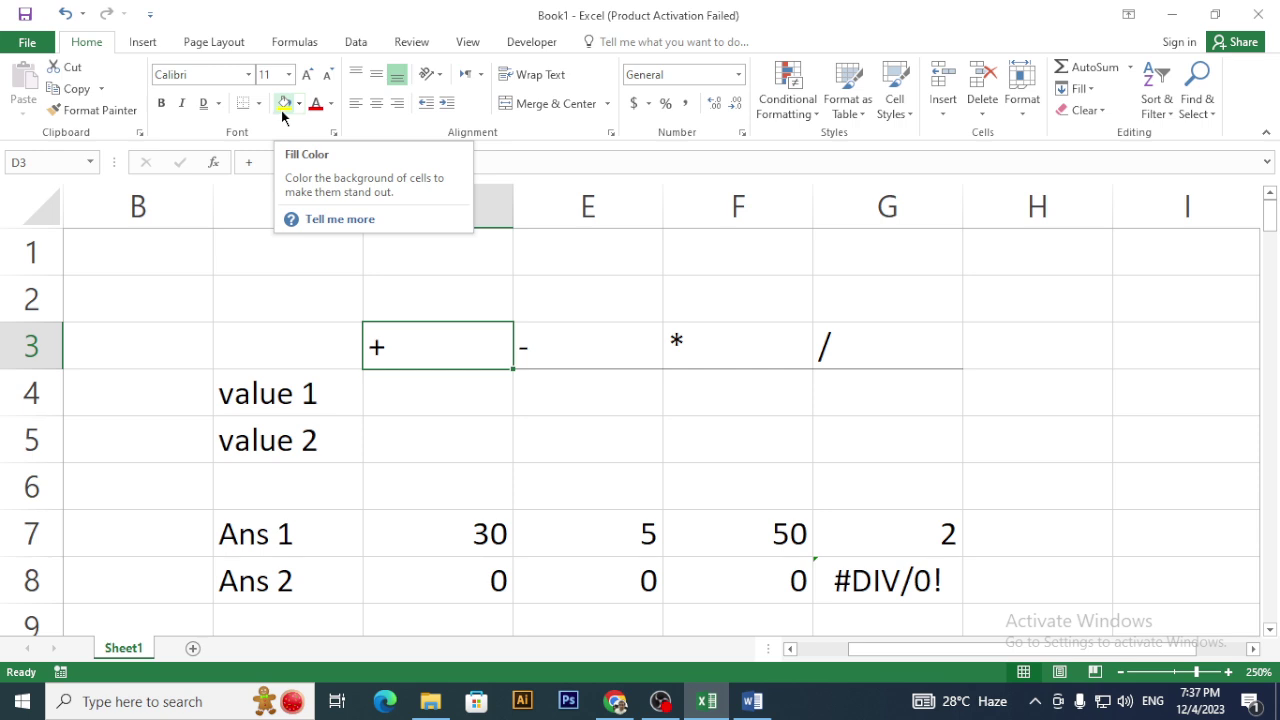
left_click(495, 432)
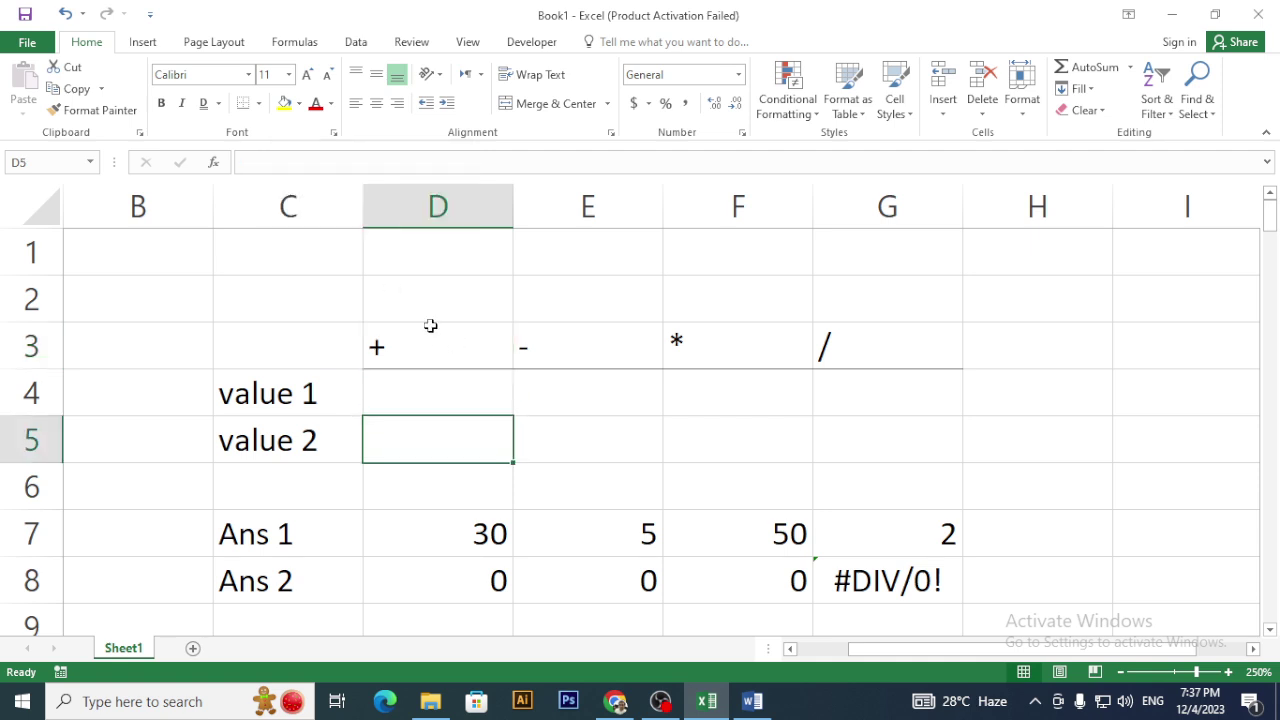
left_click_drag(432, 337, 529, 346)
left_click(606, 346)
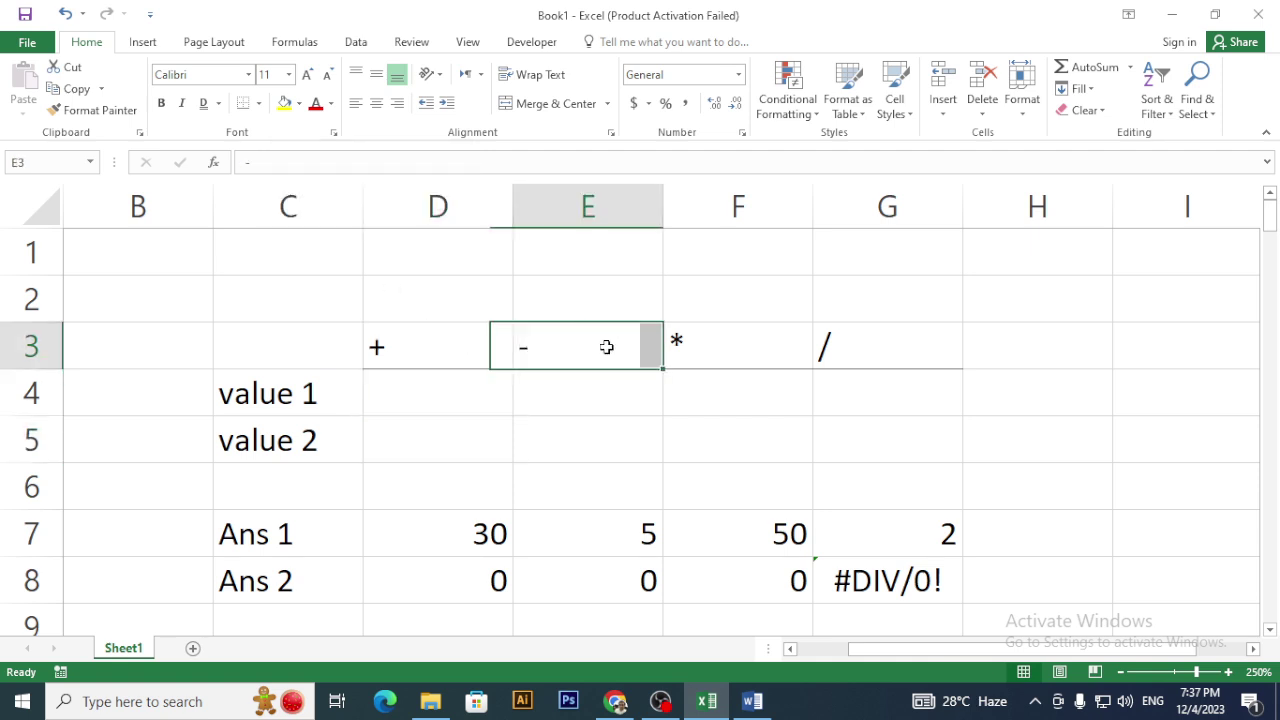
left_click(463, 340)
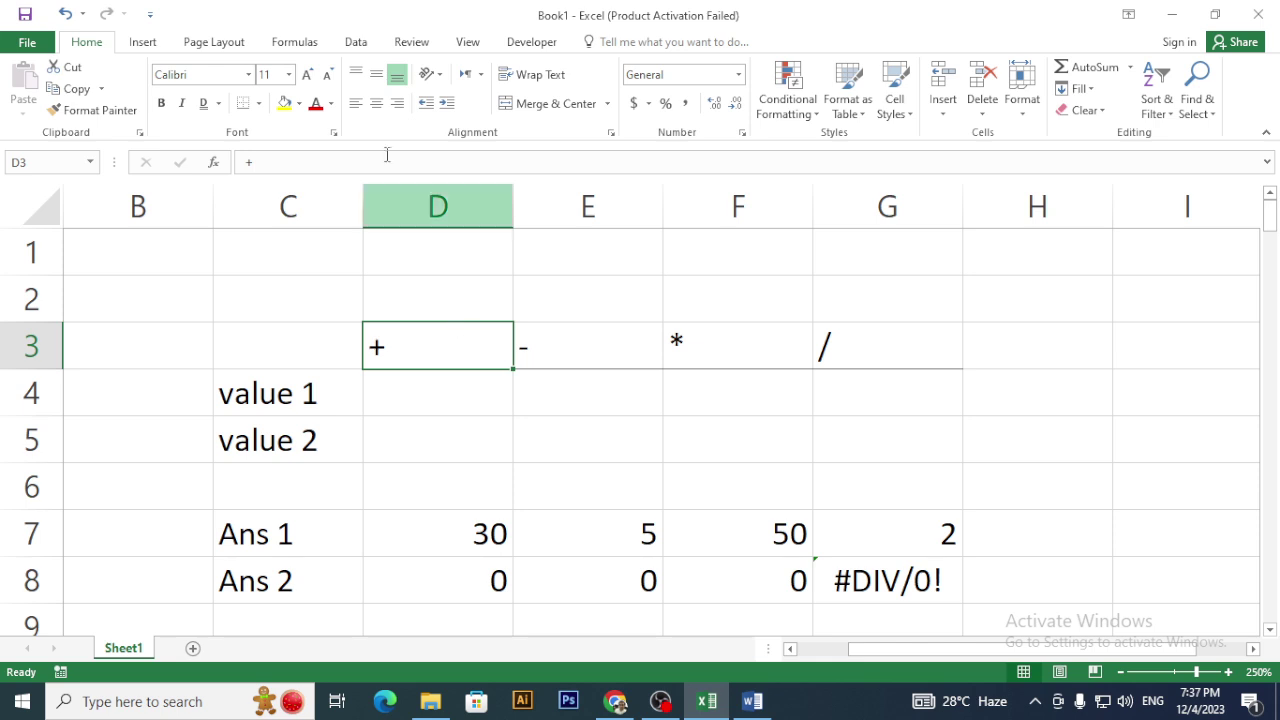
left_click(286, 104)
left_click(612, 318)
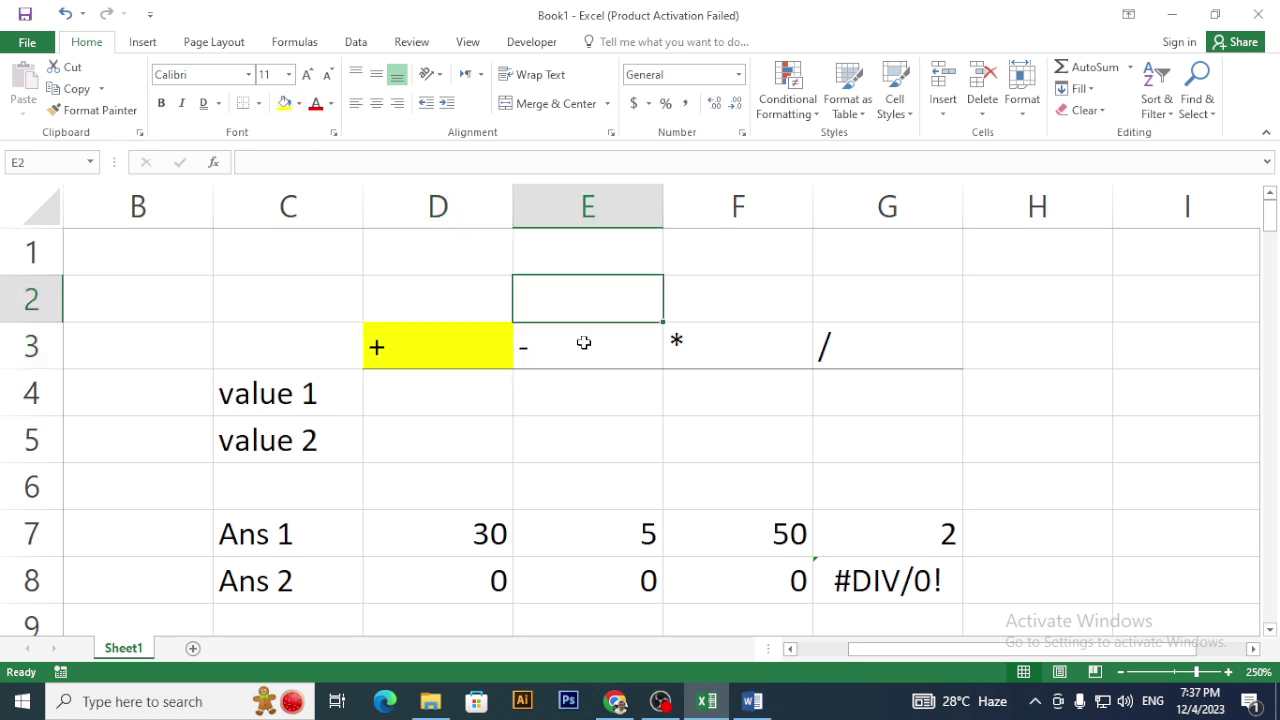
- Fill the remaining operator cells with colors: E3 orange, F3 green and G3 blue
left_click(583, 340)
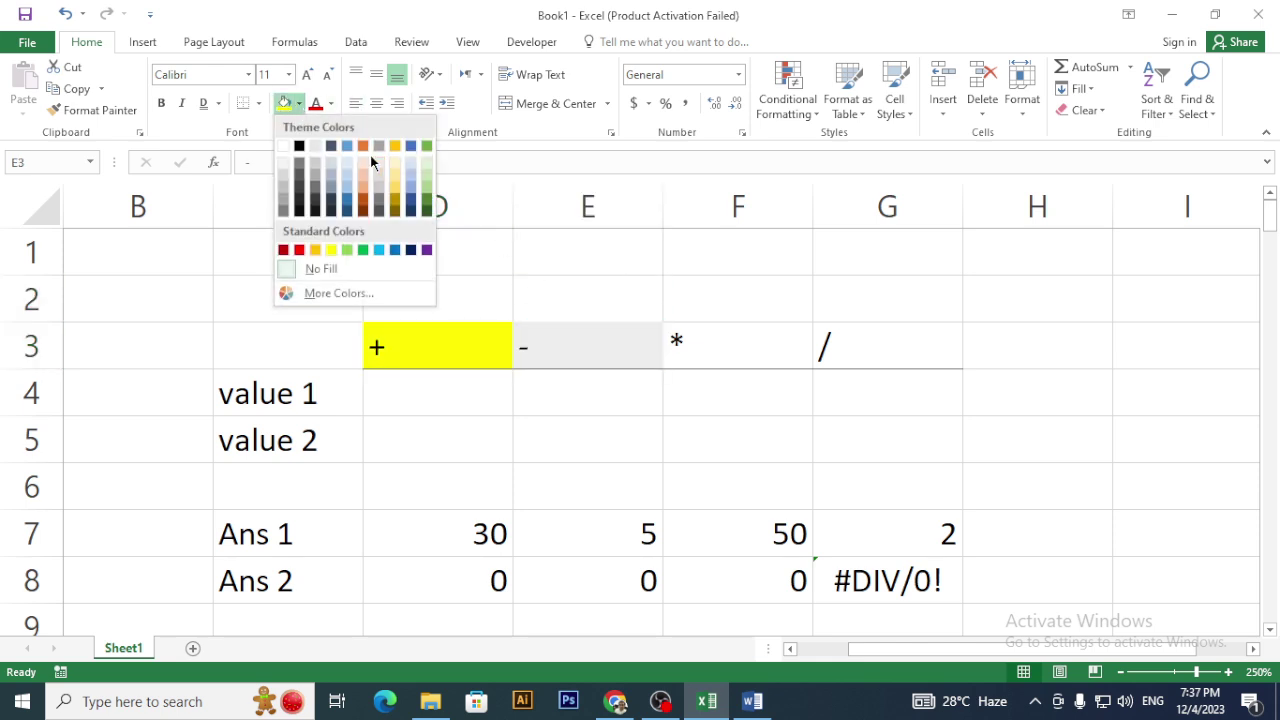
left_click(366, 150)
left_click(763, 331)
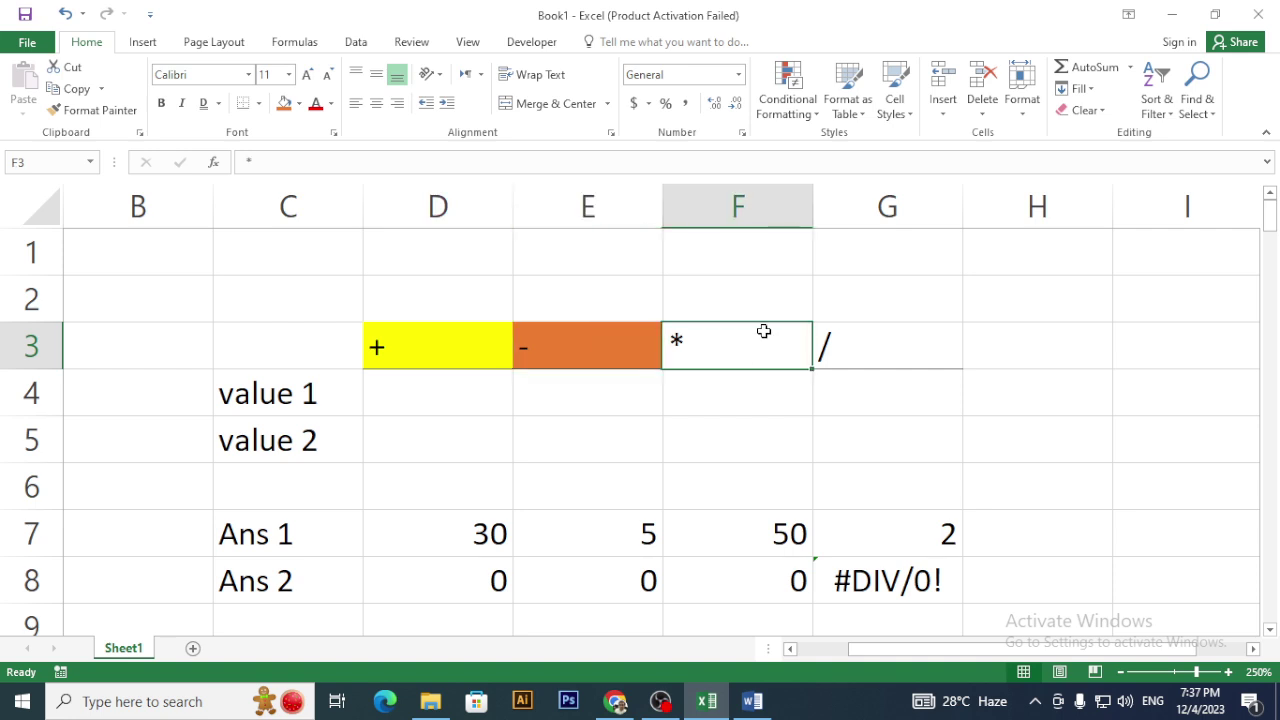
left_click(298, 103)
left_click(427, 147)
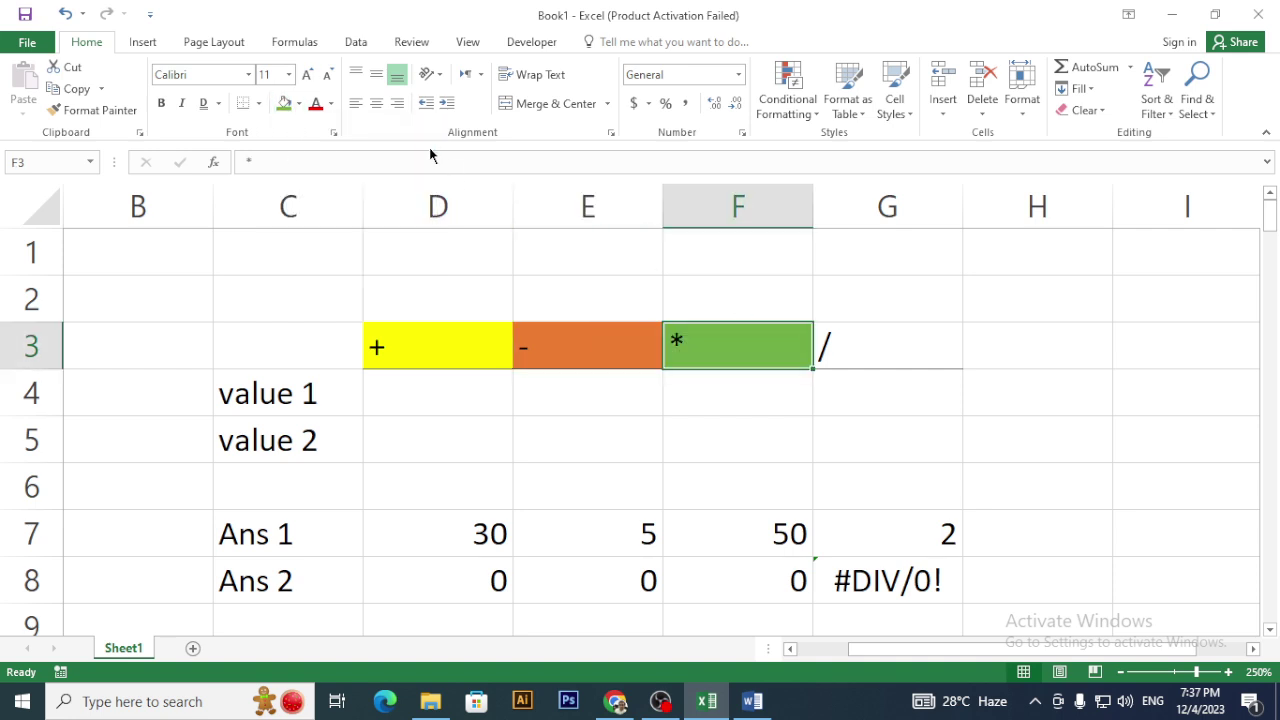
left_click(840, 344)
left_click(298, 103)
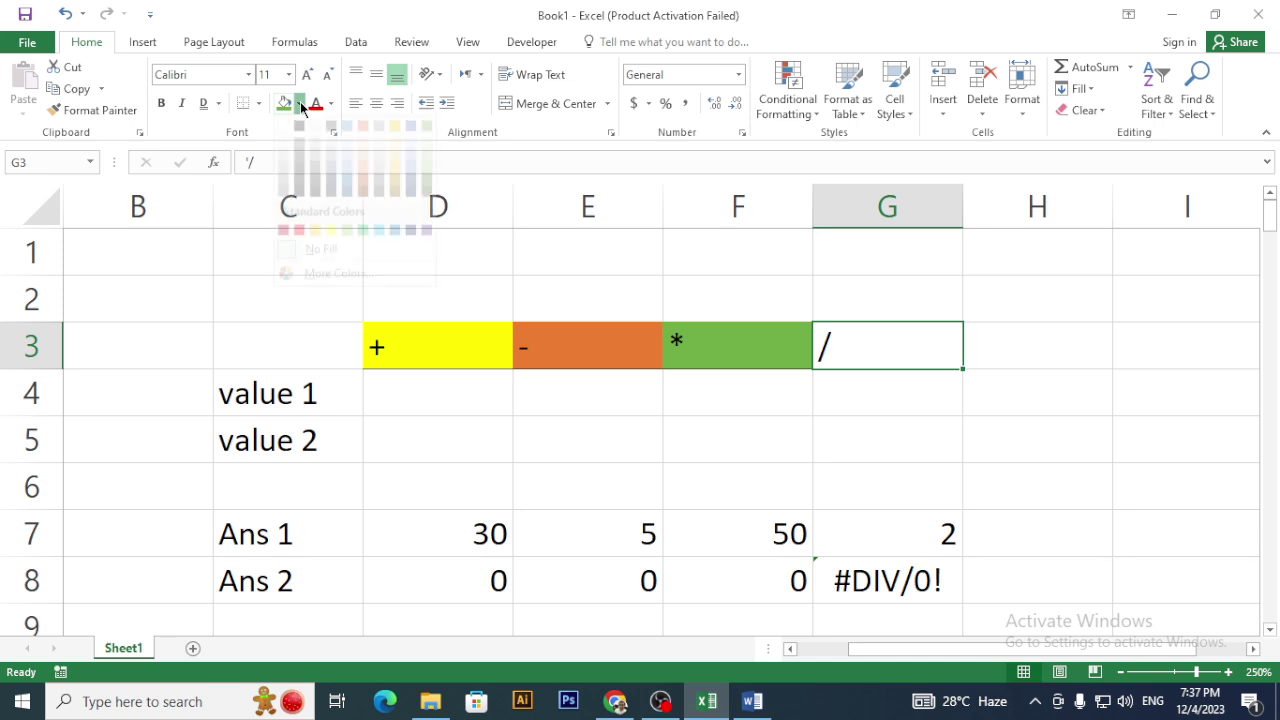
left_click(347, 198)
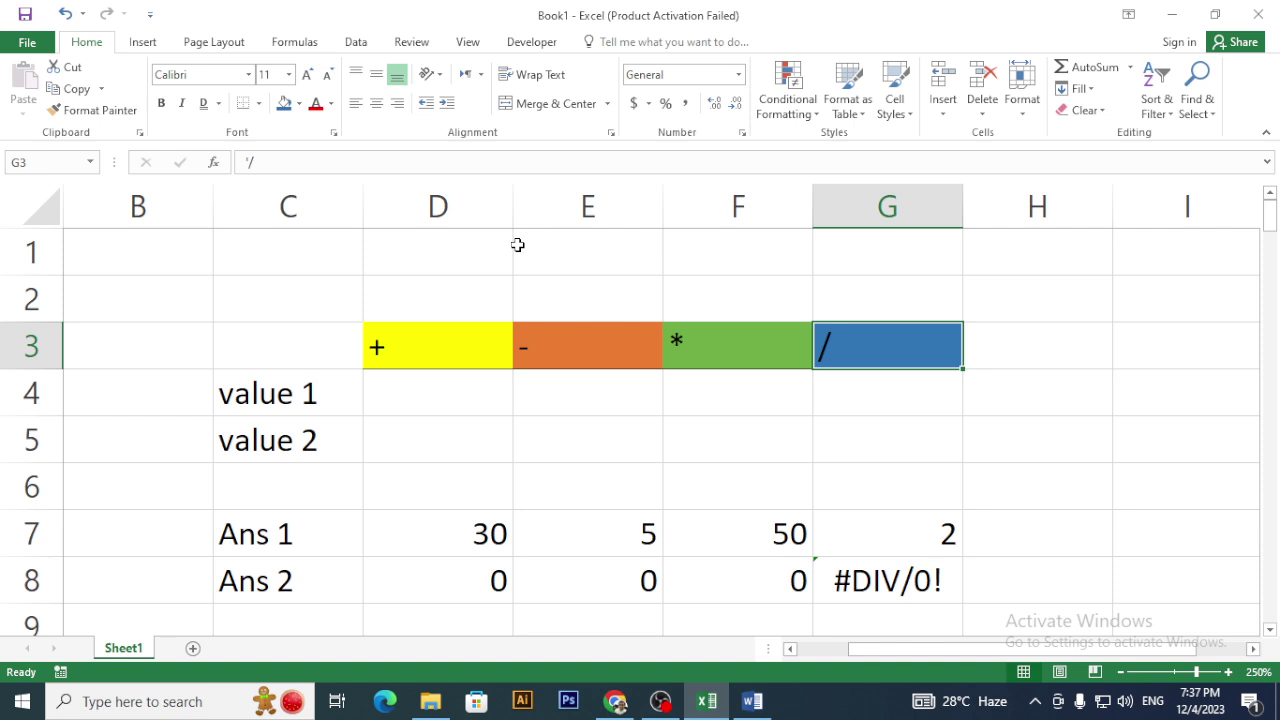
- Change the font color of the plus sign in D3 to light gray
left_click(466, 400)
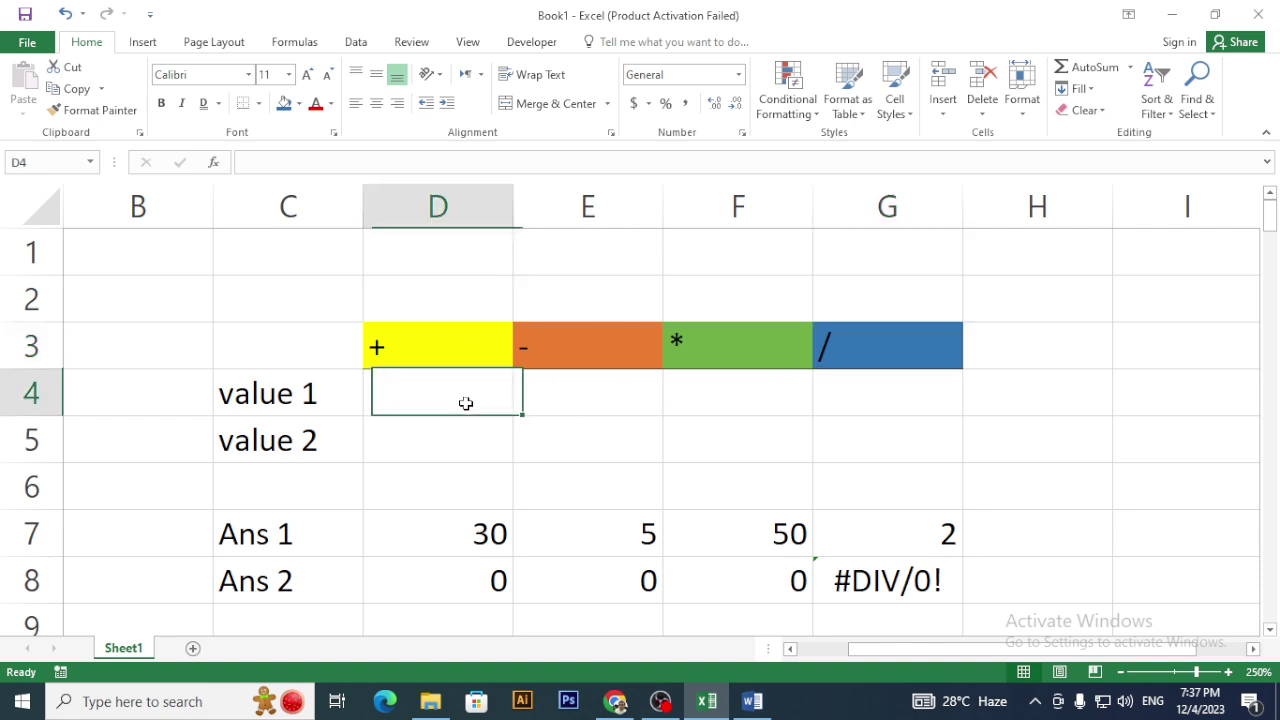
left_click(469, 362)
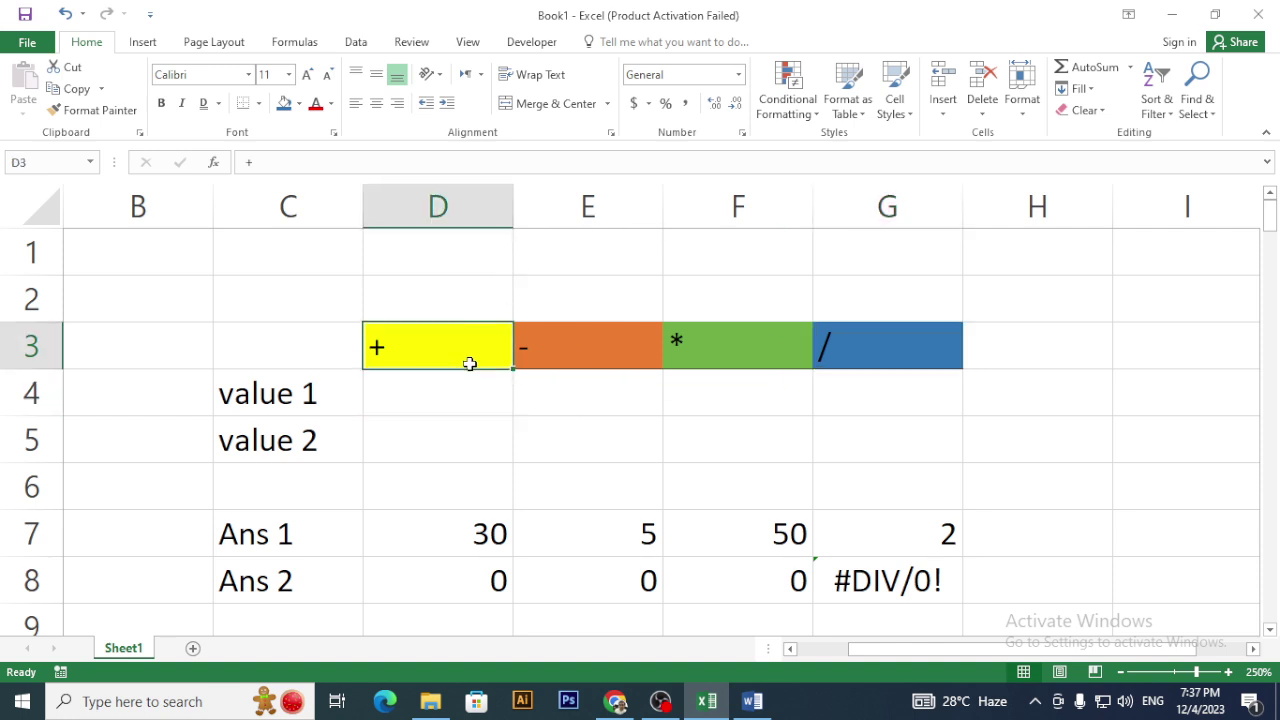
left_click(331, 104)
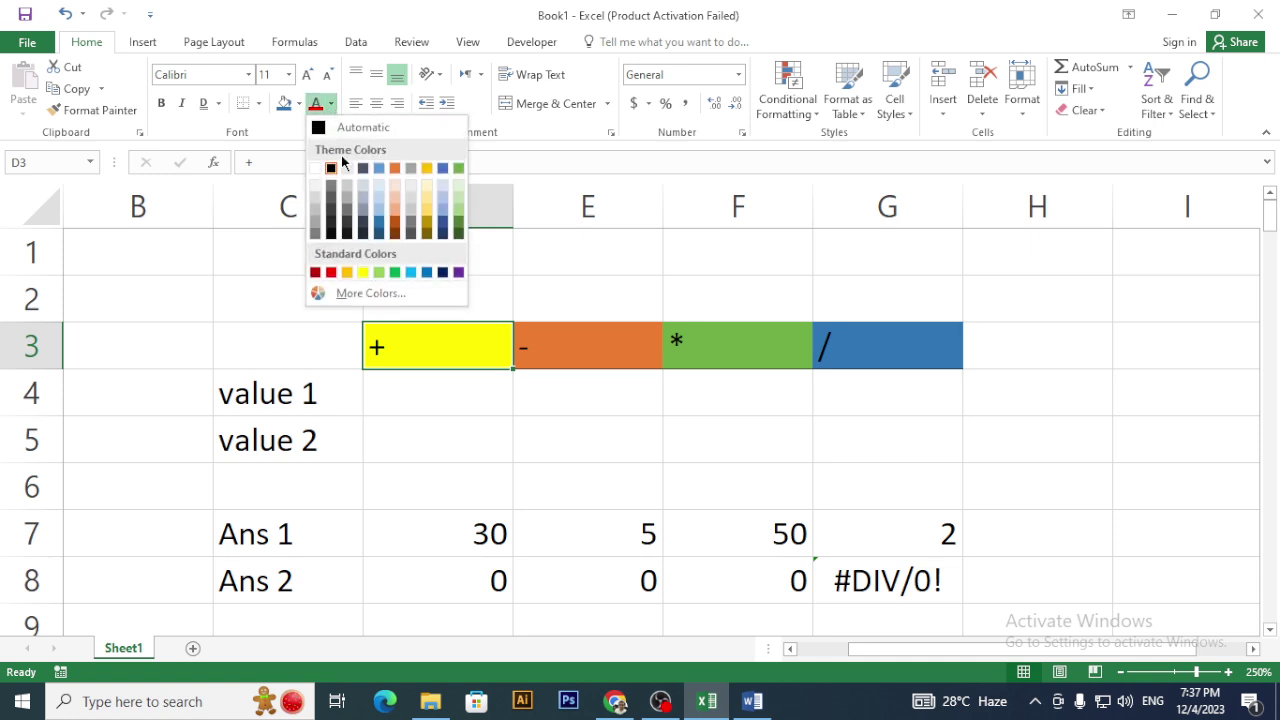
left_click(411, 210)
- Format the minus sign in E3 with white font color, bold and font size 16
left_click(554, 331)
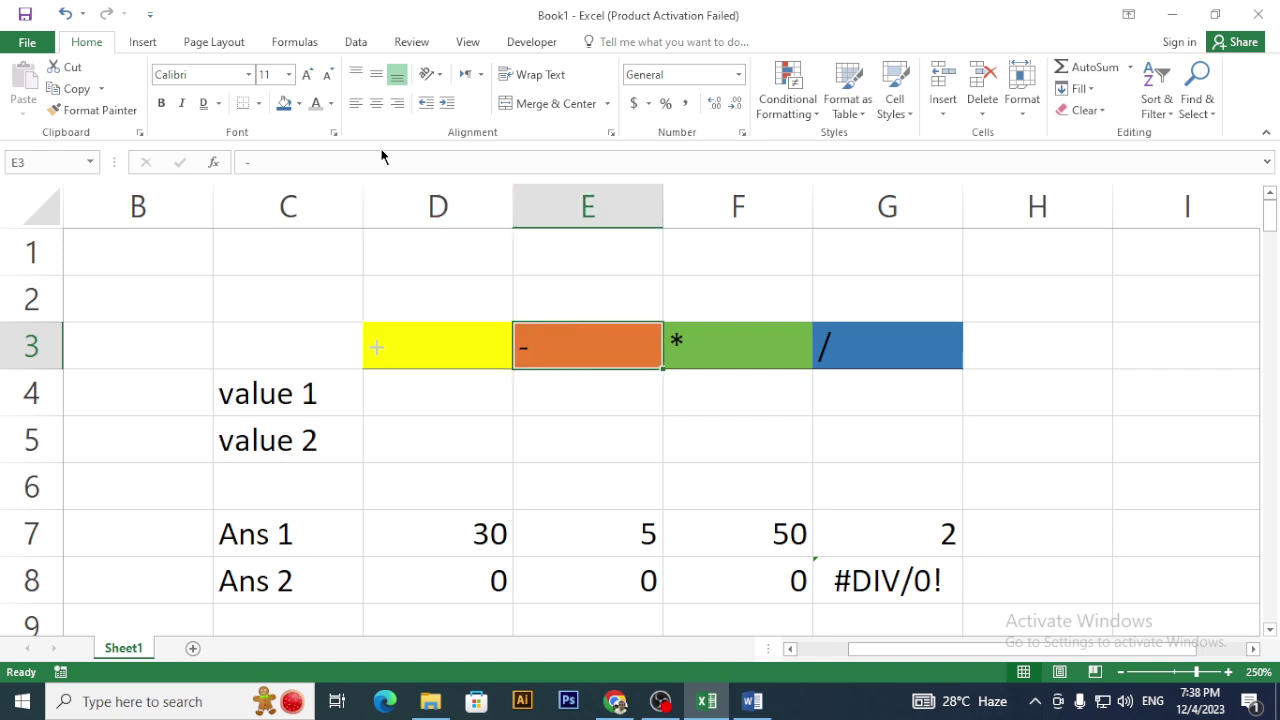
left_click(331, 104)
left_click(321, 170)
left_click(161, 103)
left_click(302, 77)
left_click(302, 77)
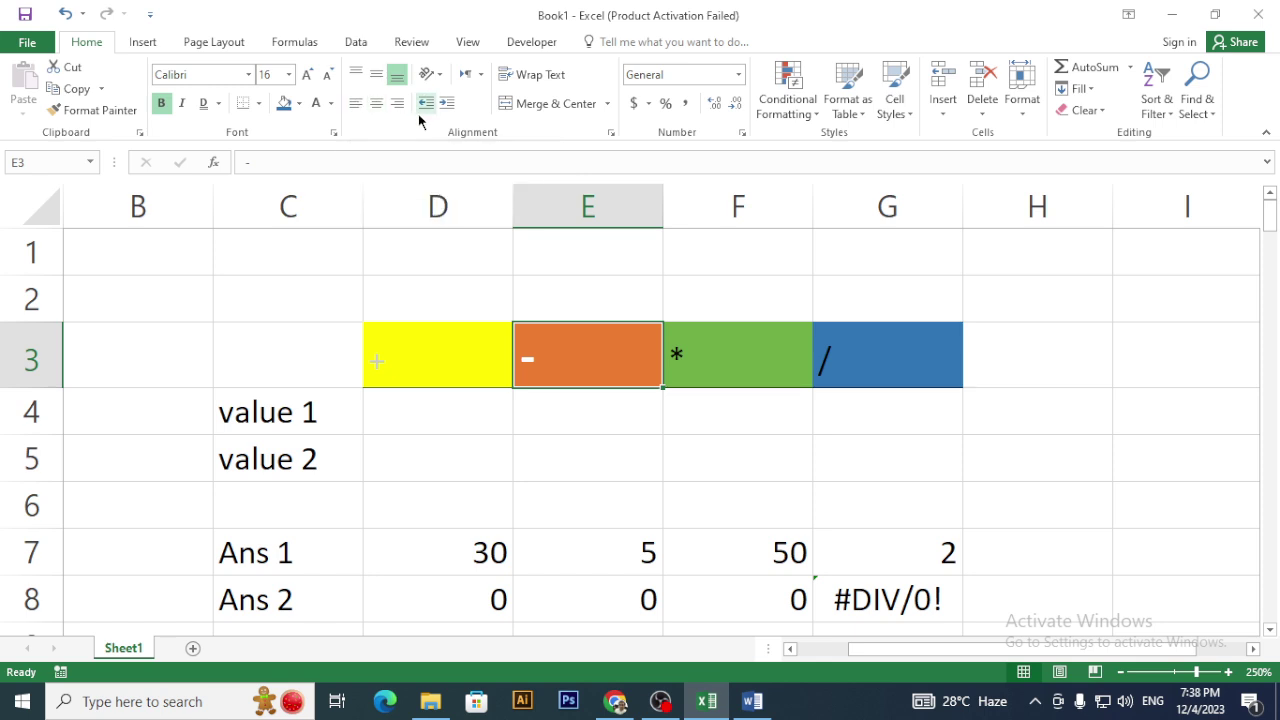
- Enter the text Excel in cell B1
left_click(170, 264)
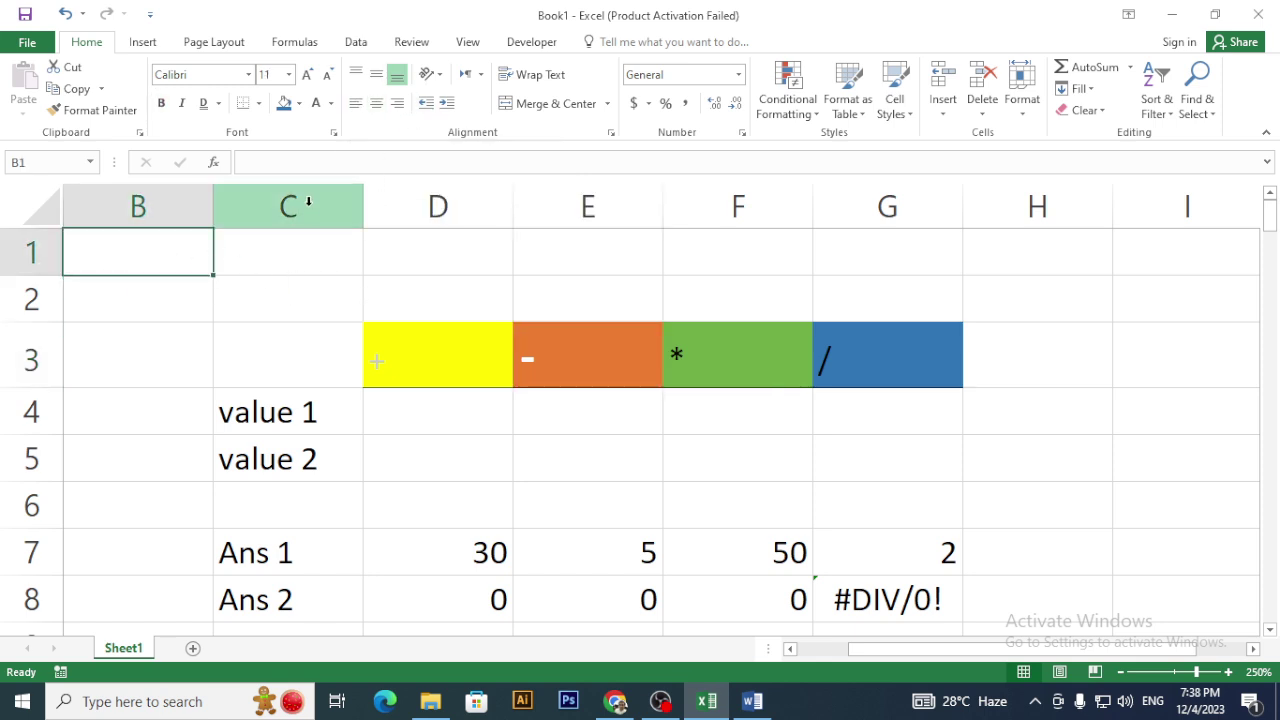
type("Excel")
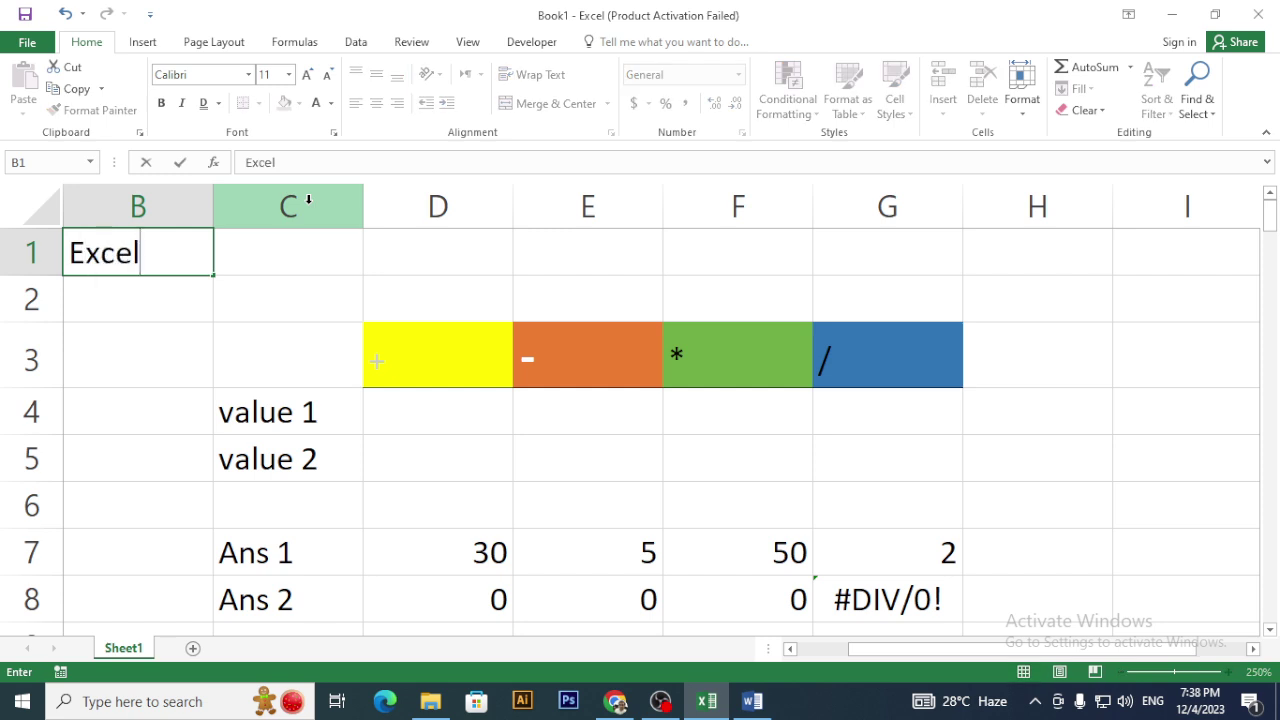
key("Return")
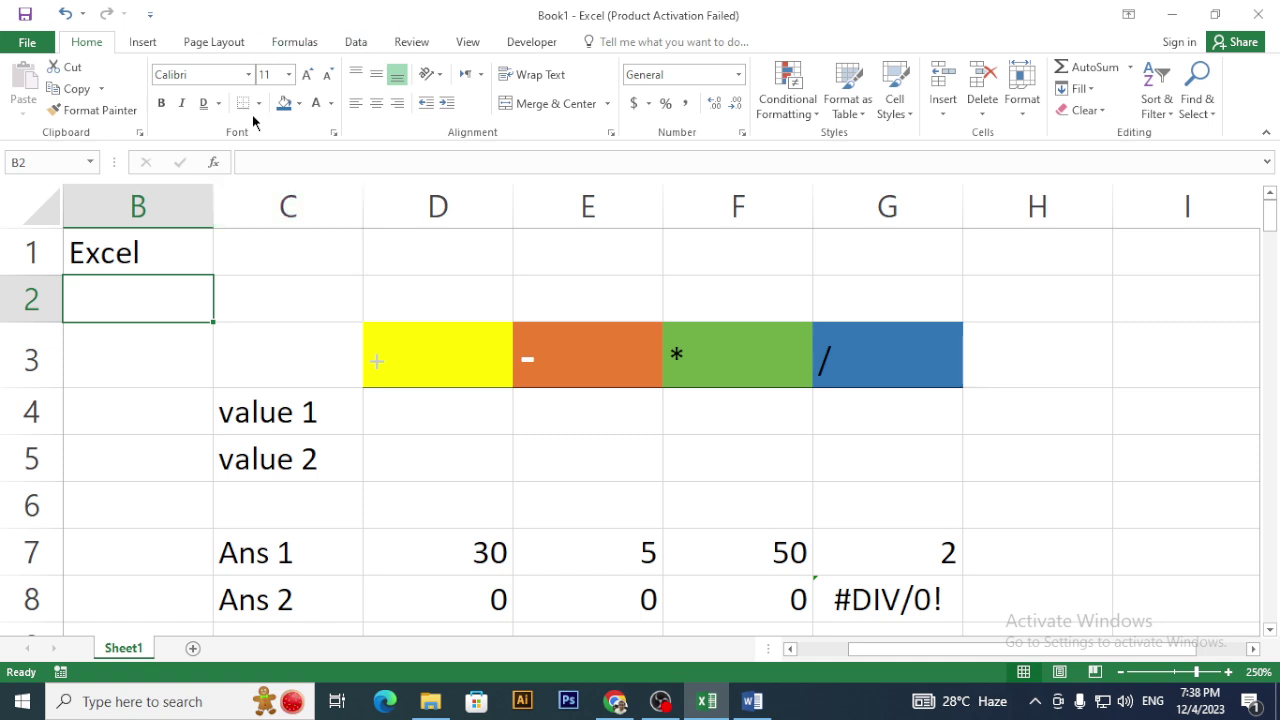
- Widen column B to about one and a half times its width and make row 1 about twice as tall
left_click(276, 331)
left_click(157, 254)
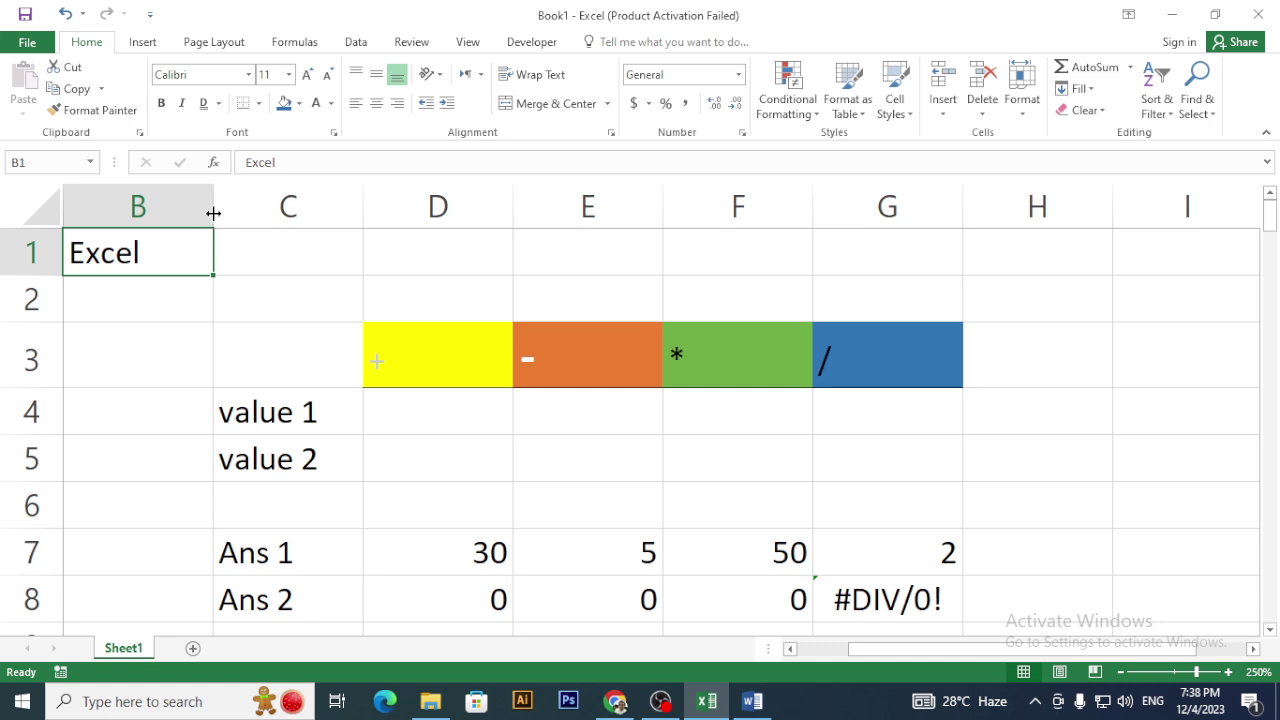
left_click_drag(213, 213, 283, 209)
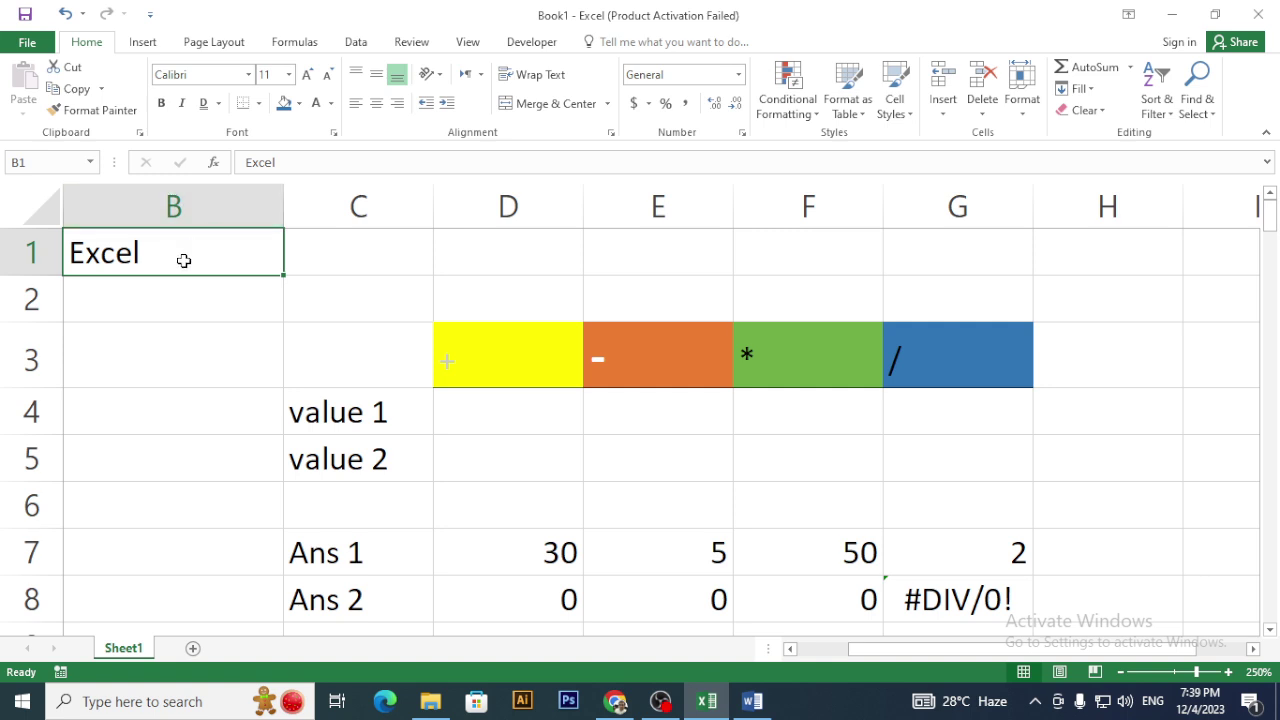
left_click(151, 312)
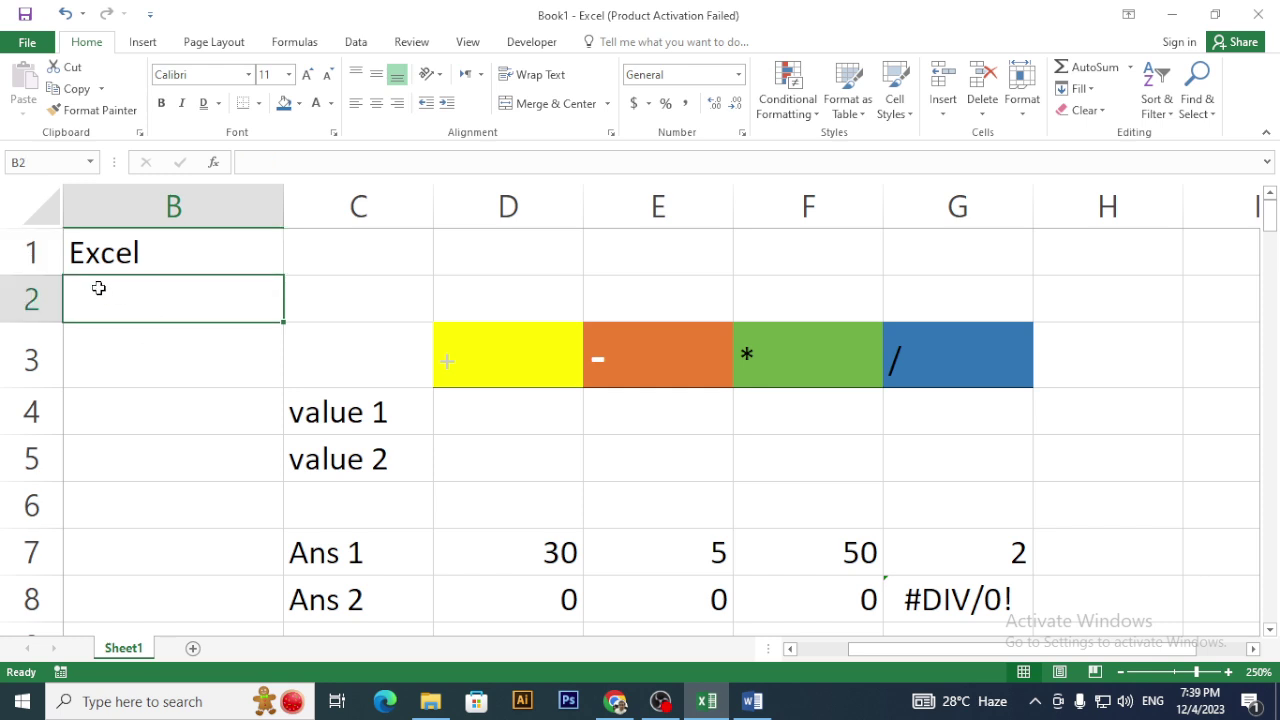
left_click(120, 260)
left_click_drag(43, 276, 50, 322)
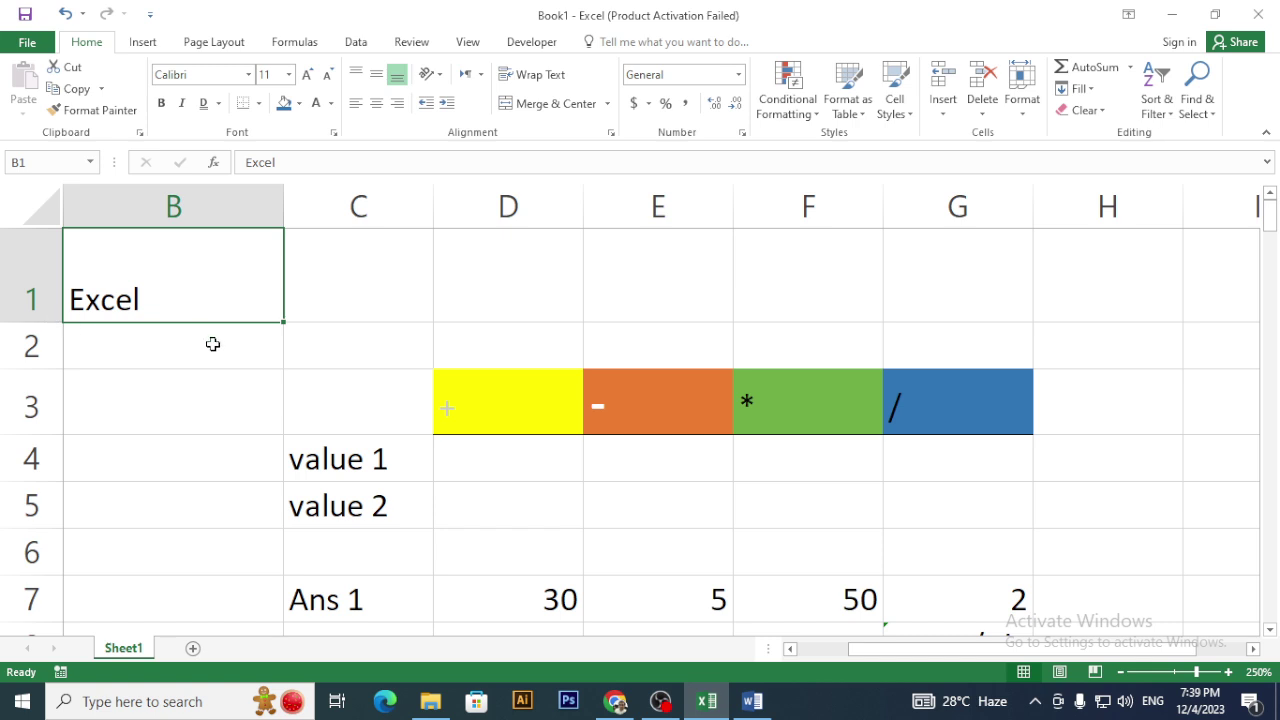
- Align the text in B1 to the middle vertically and center it horizontally, trying top alignment first
left_click(216, 376)
left_click(155, 296)
left_click(360, 80)
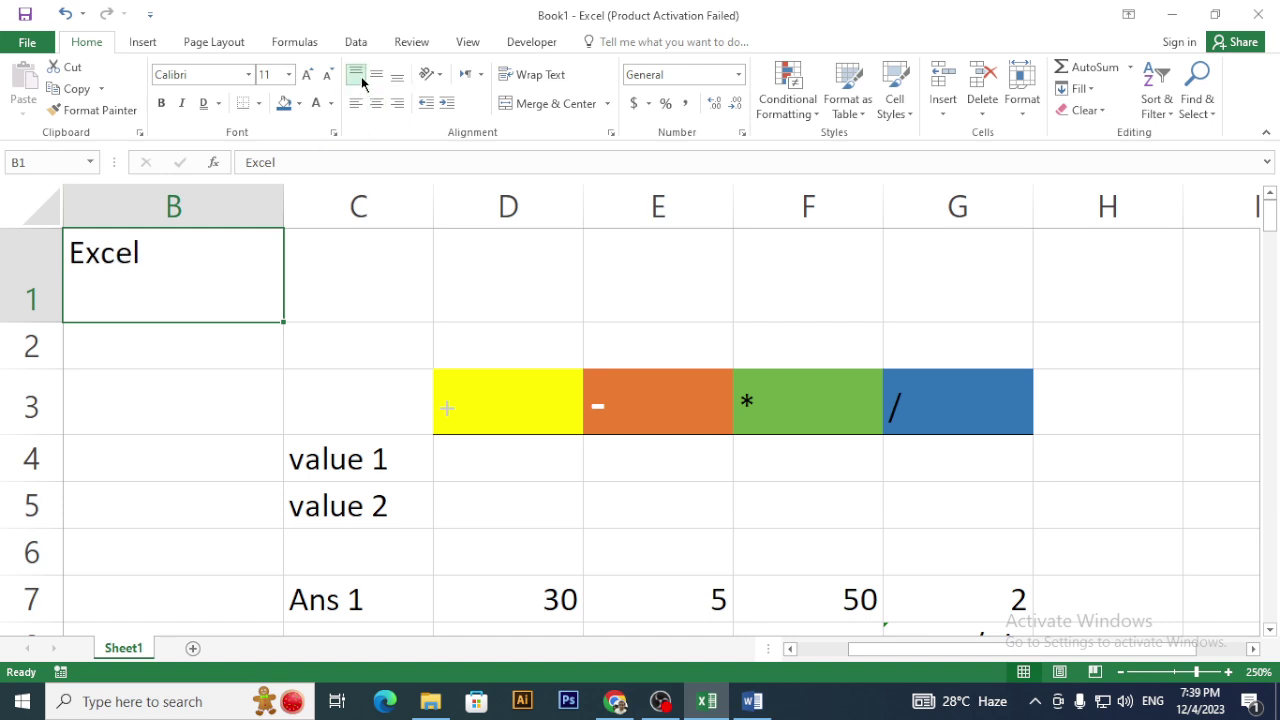
left_click(376, 76)
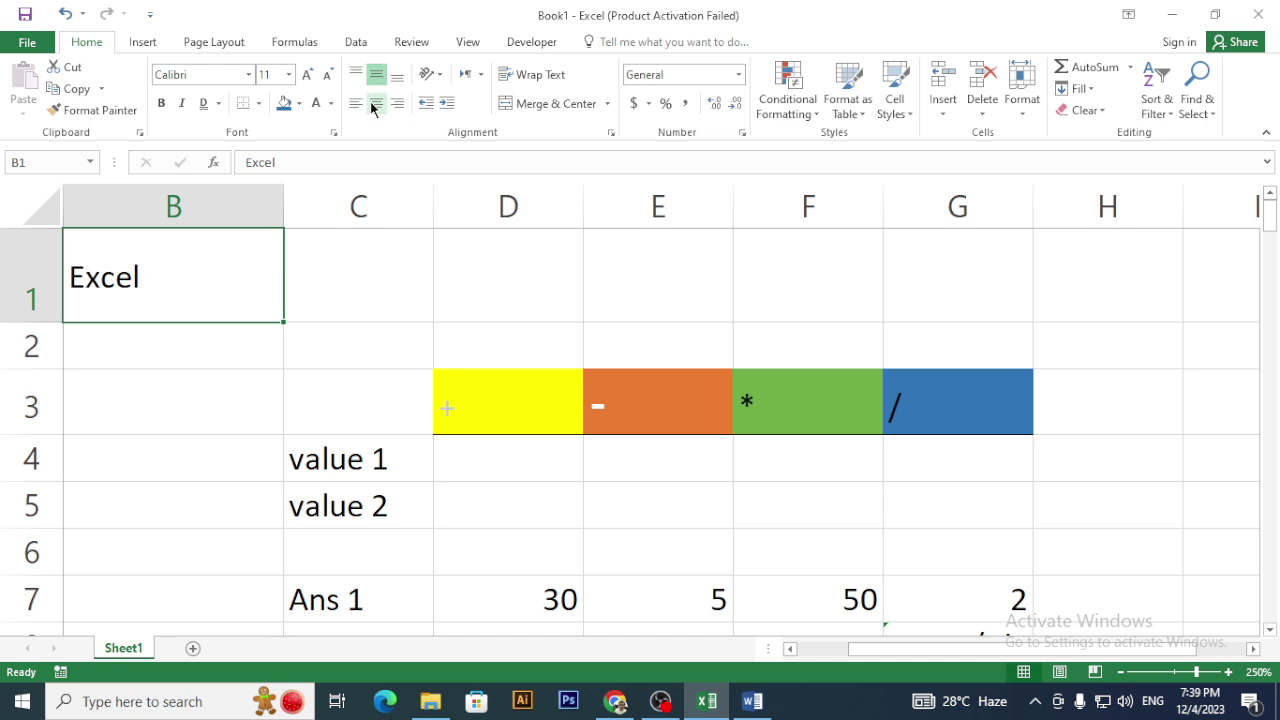
left_click(376, 104)
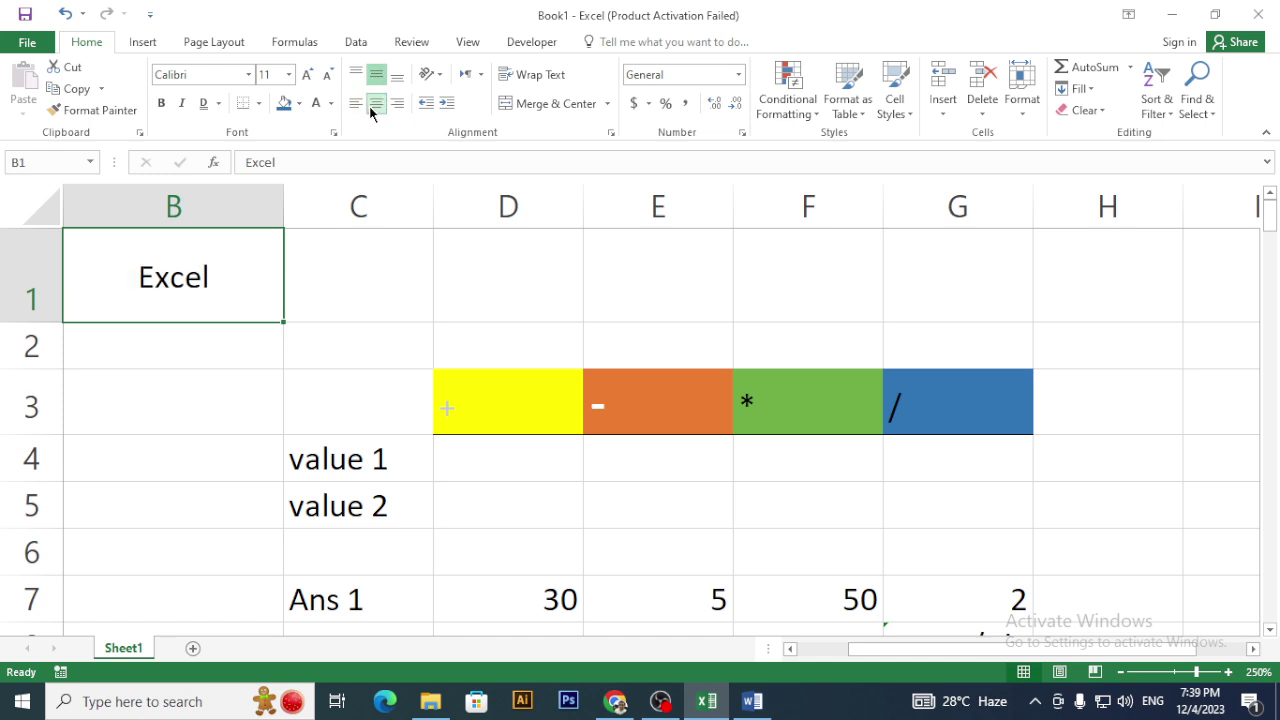
- Try right, left and bottom alignment on the text in B1, ending with middle and center alignment
left_click(403, 103)
left_click(357, 104)
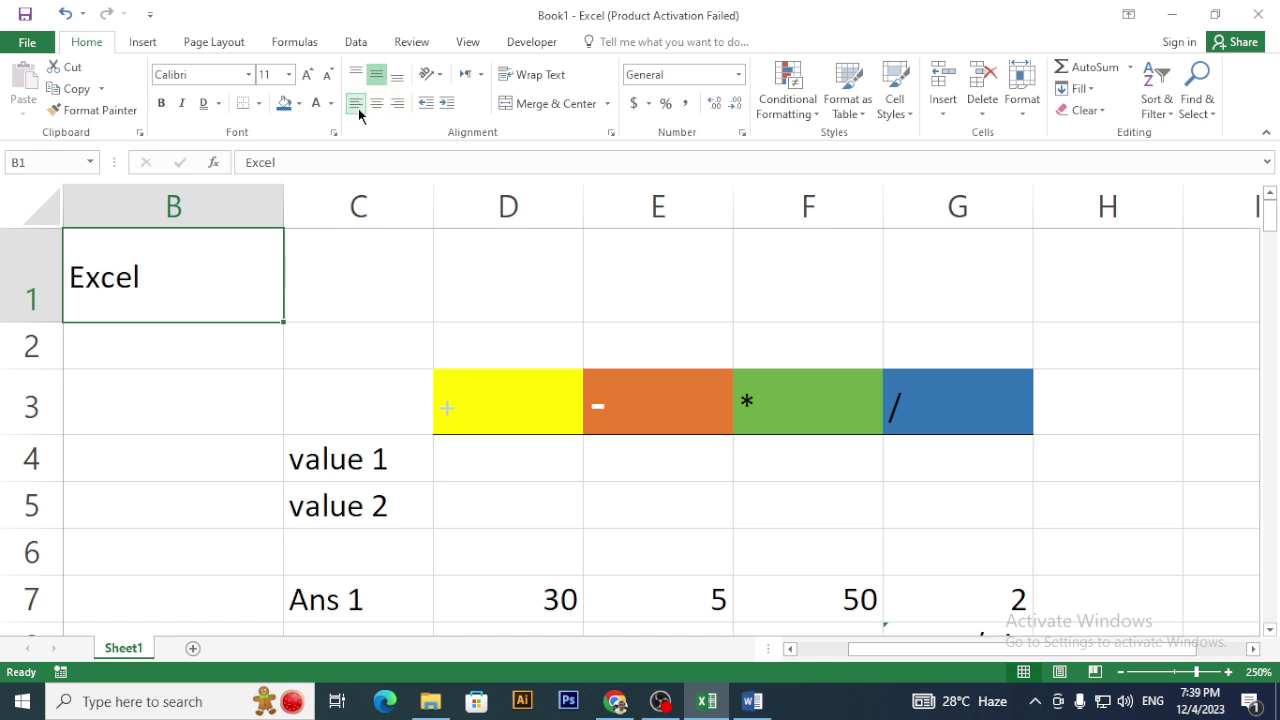
left_click(393, 80)
left_click(376, 76)
left_click(397, 103)
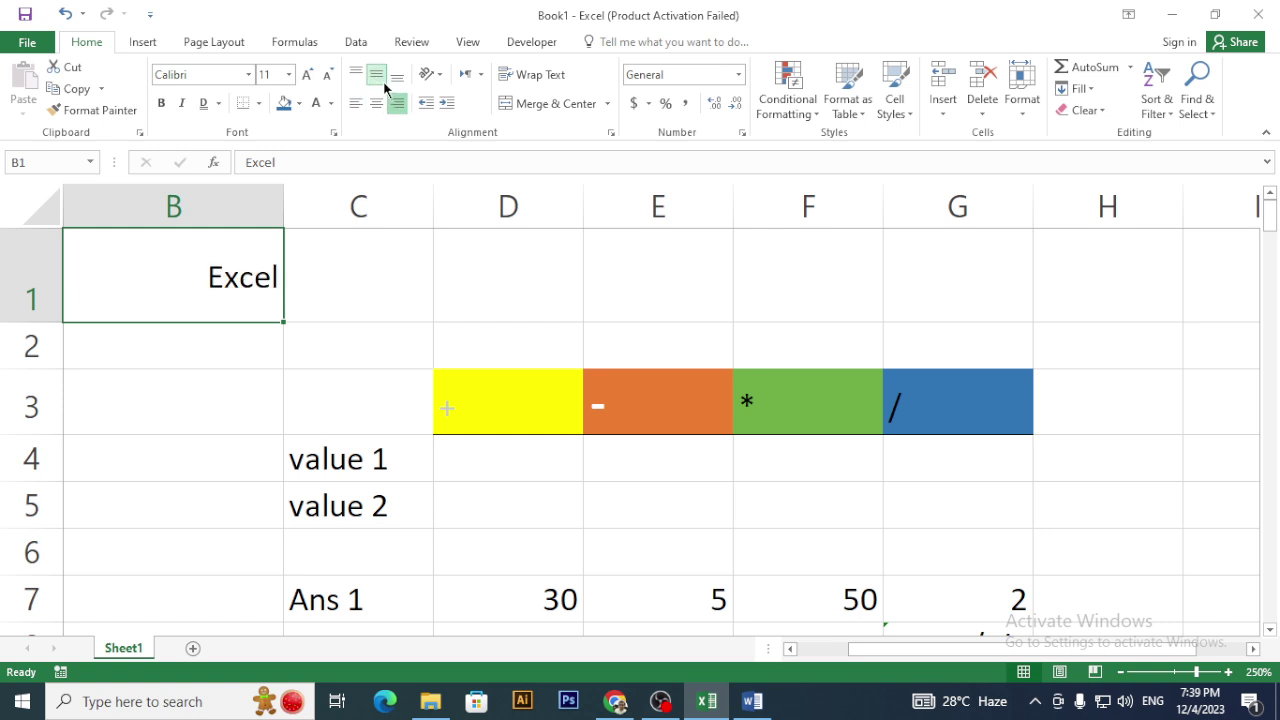
left_click(376, 103)
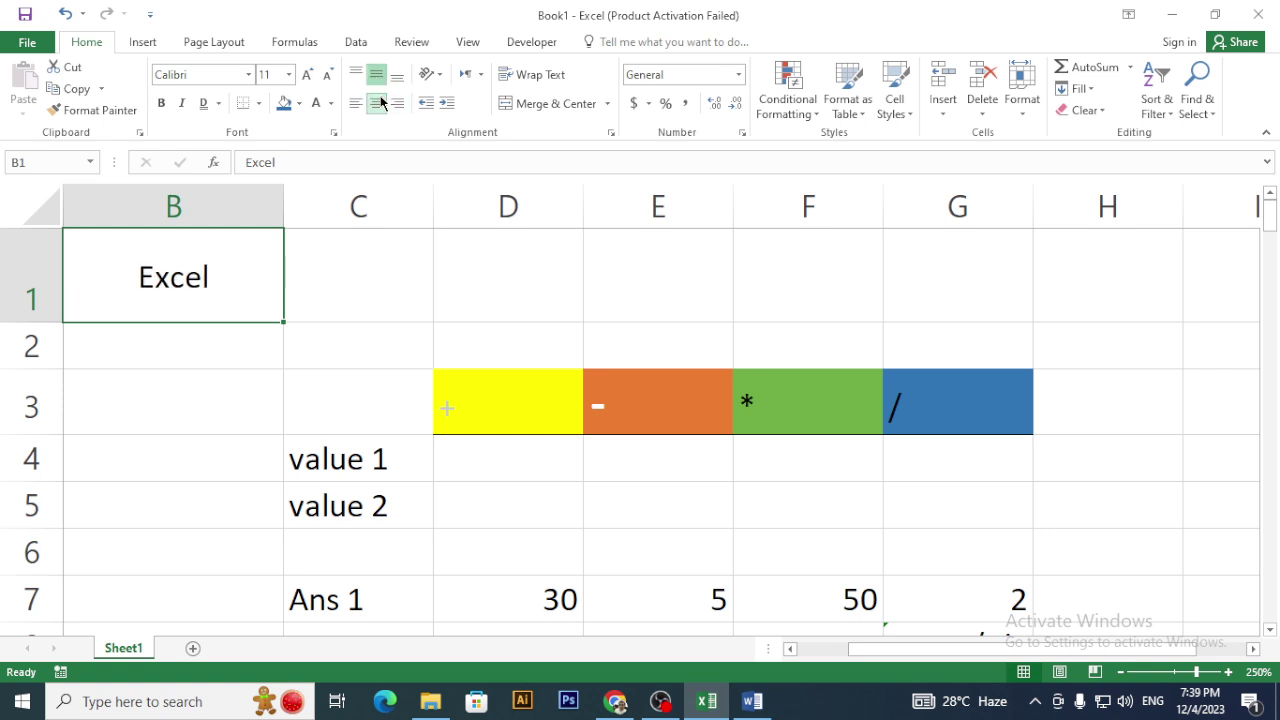
- Set the orientation of the text in B1 to Angle Counterclockwise
left_click(437, 80)
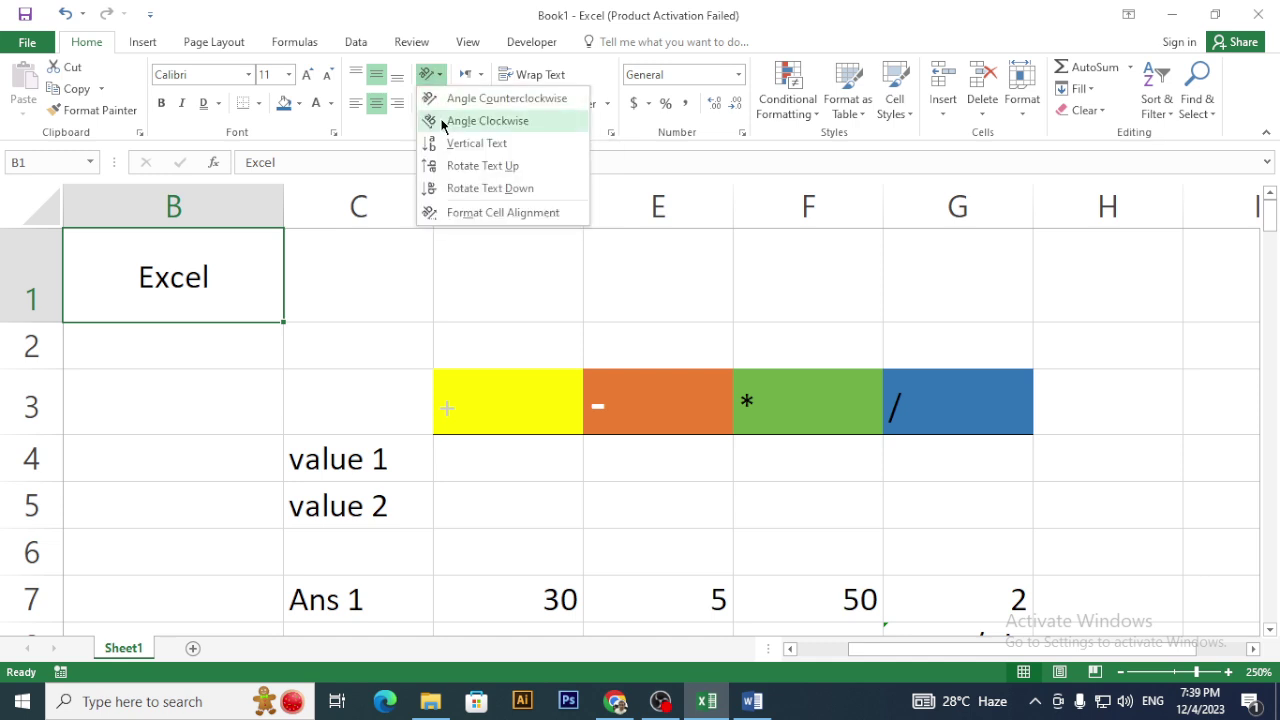
left_click(456, 98)
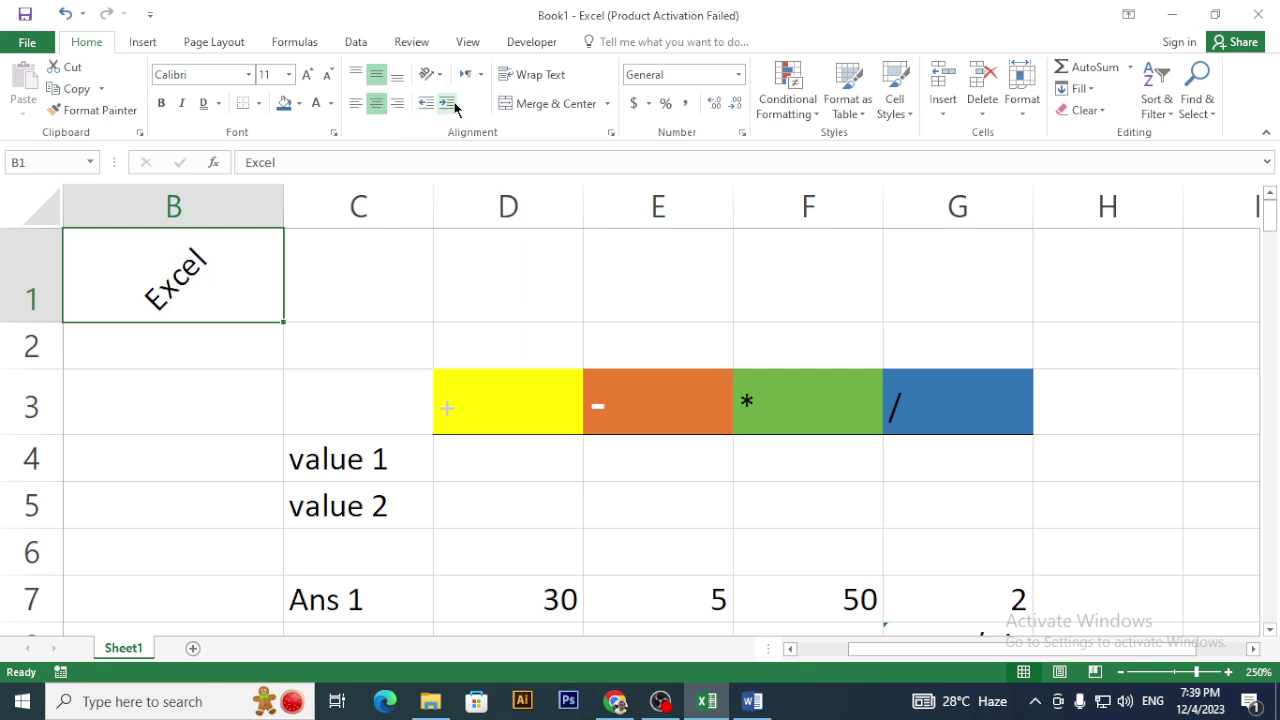
left_click(402, 240)
left_click(208, 286)
left_click(300, 283)
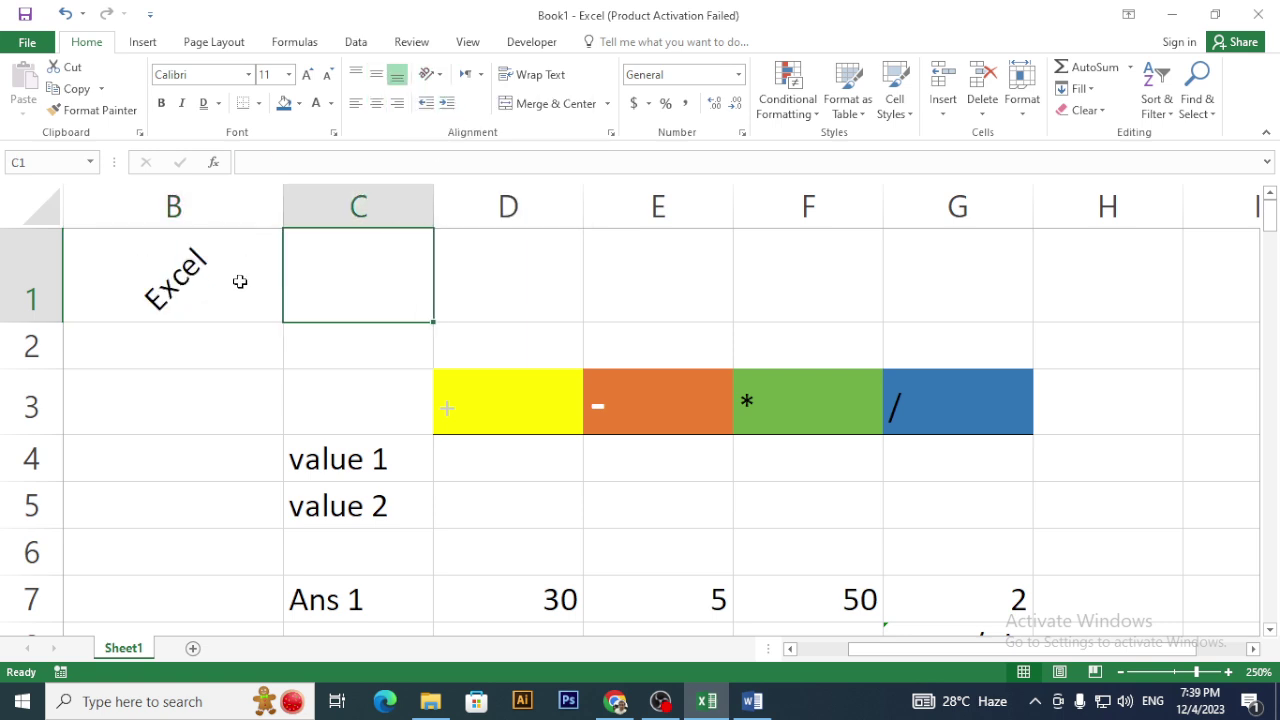
left_click(240, 282)
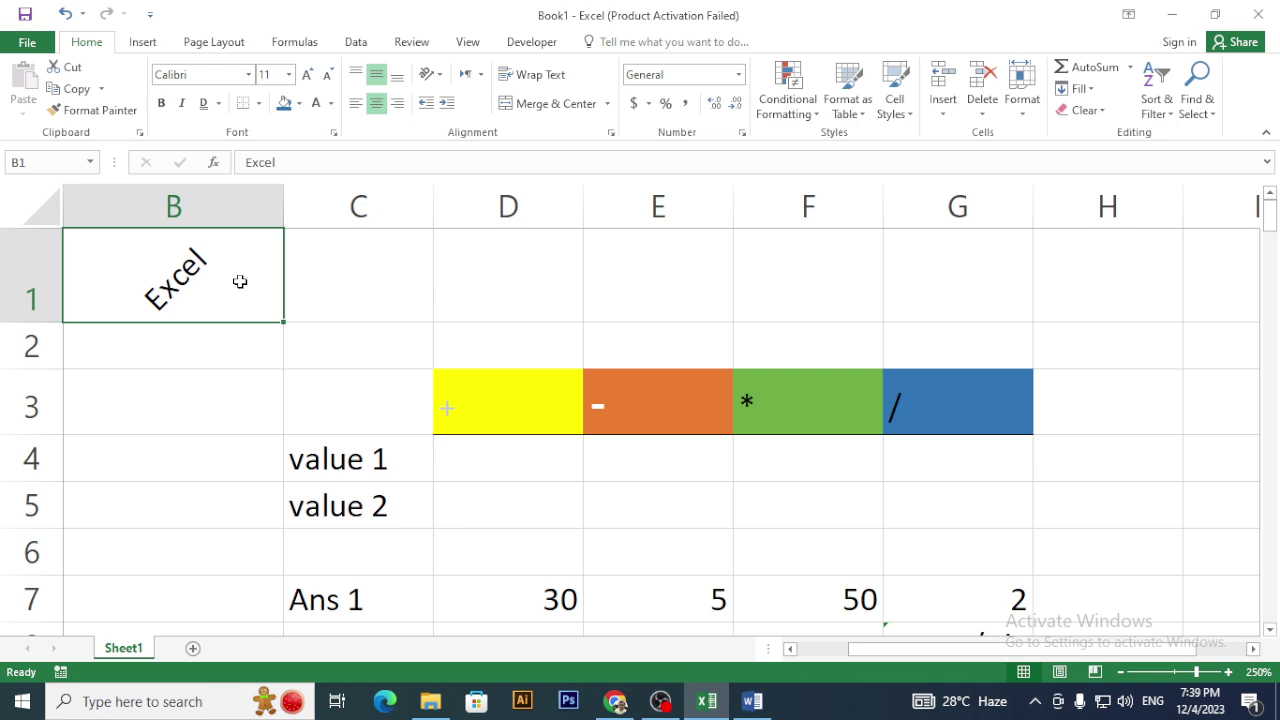
left_click(357, 271)
left_click(271, 271)
left_click(326, 274)
left_click(265, 276)
left_click(366, 299)
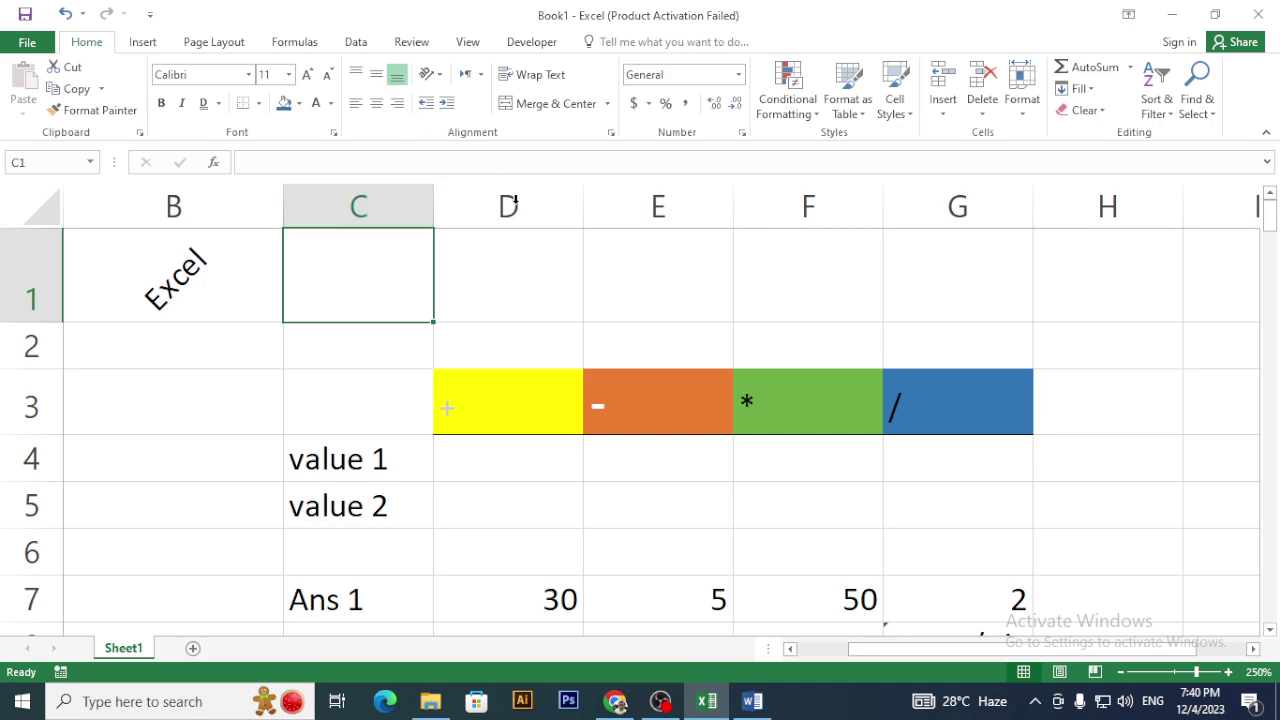
left_click(660, 701)
left_click(55, 463)
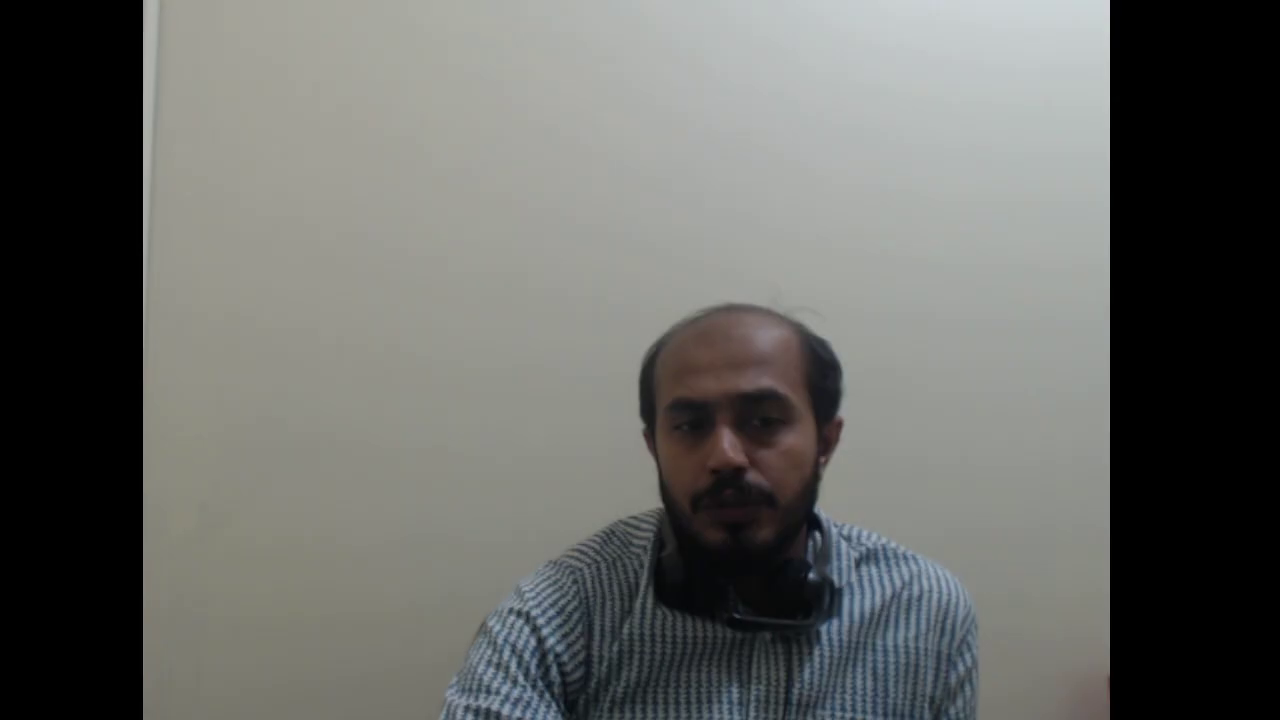